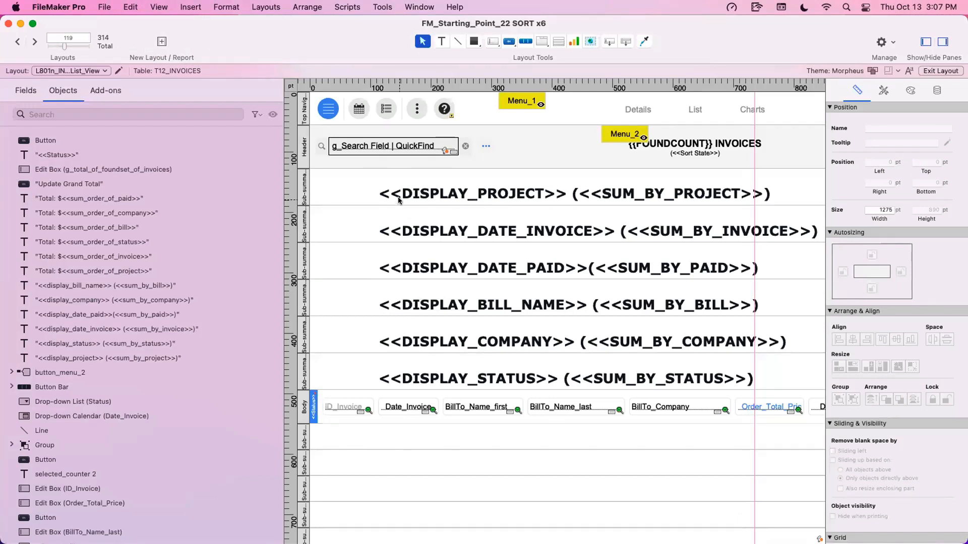
- Select each of the six sub-summary parts above the body of the invoices list layout in turn to examine them
click(304, 191)
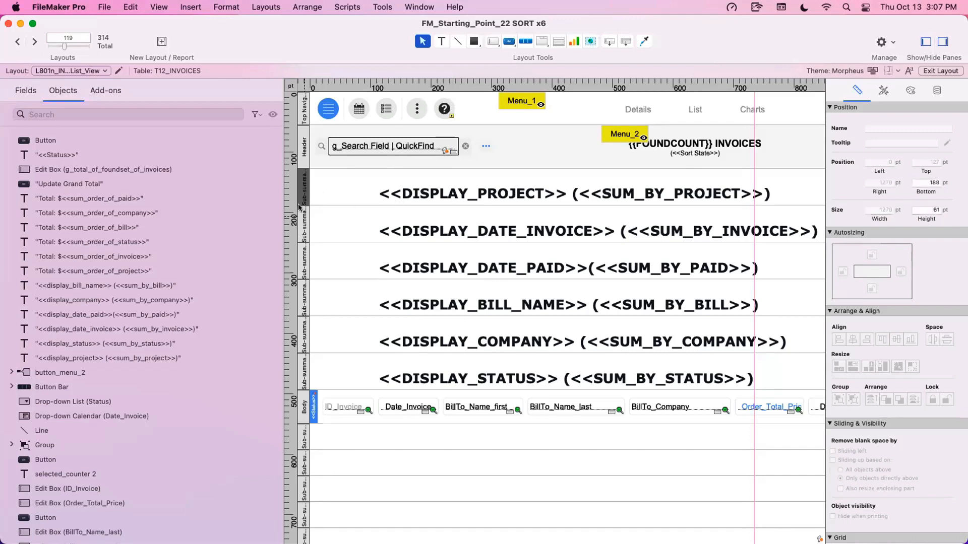
click(301, 222)
click(302, 271)
click(301, 297)
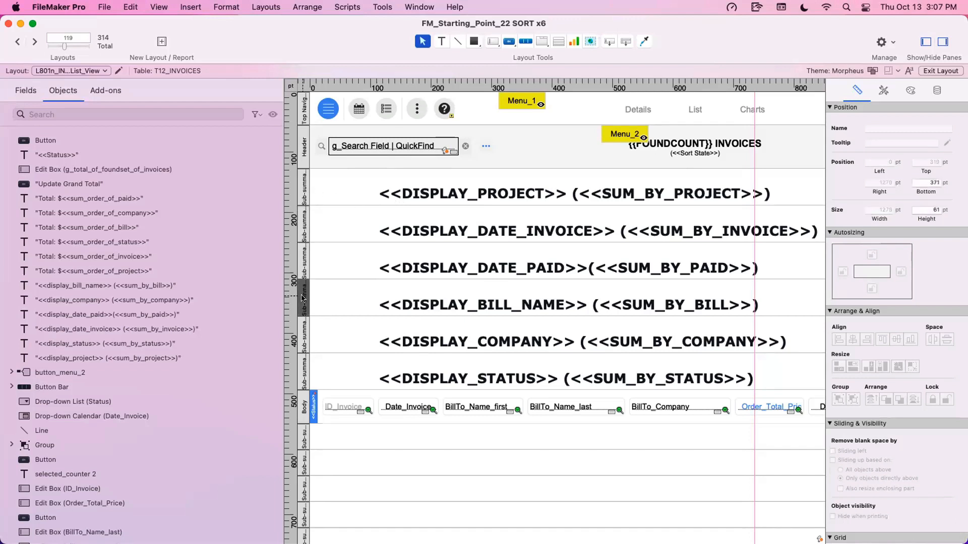
click(302, 335)
click(304, 369)
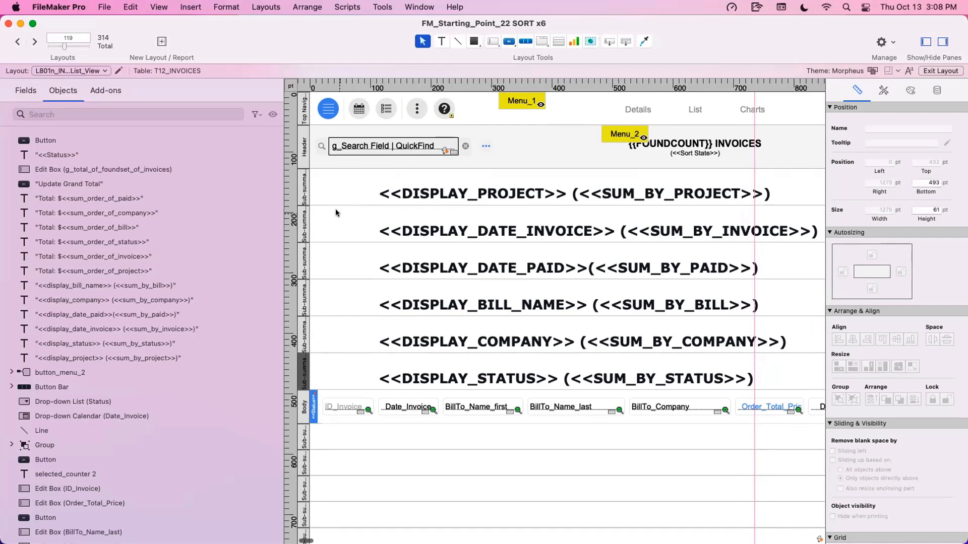
- Examine the sort fields in the part definitions of the project, invoice date and paid date sub-summaries, leaving them without changes
scroll(364, 348, down, 1)
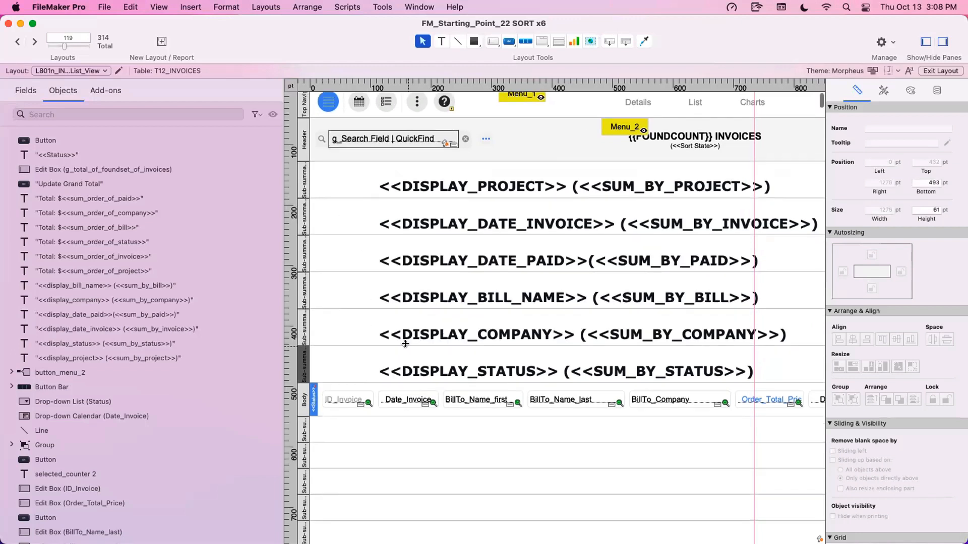
double_click(302, 167)
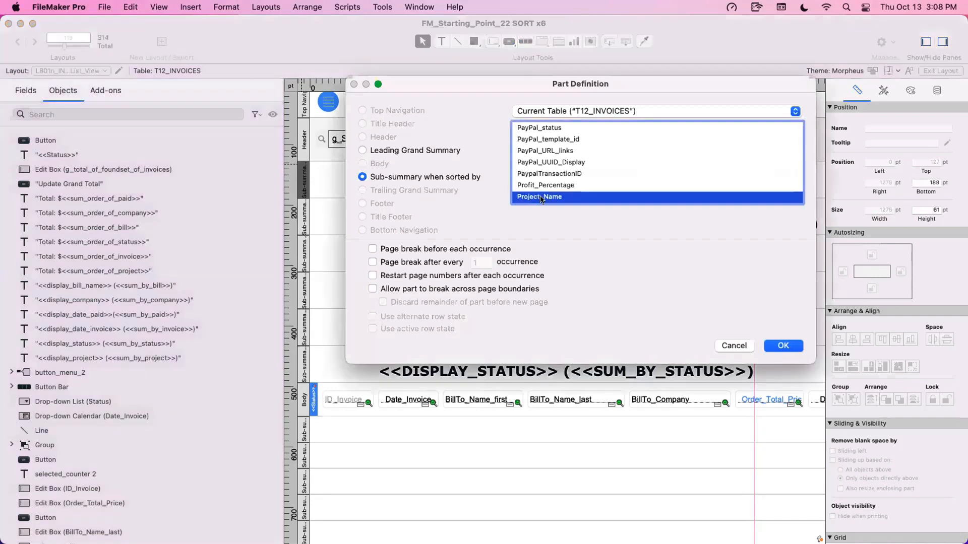
click(735, 345)
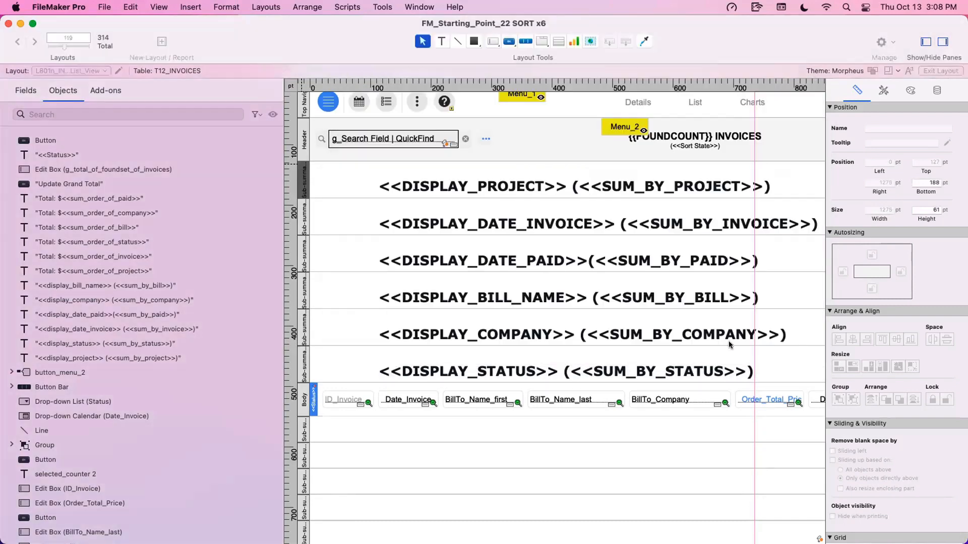
double_click(300, 223)
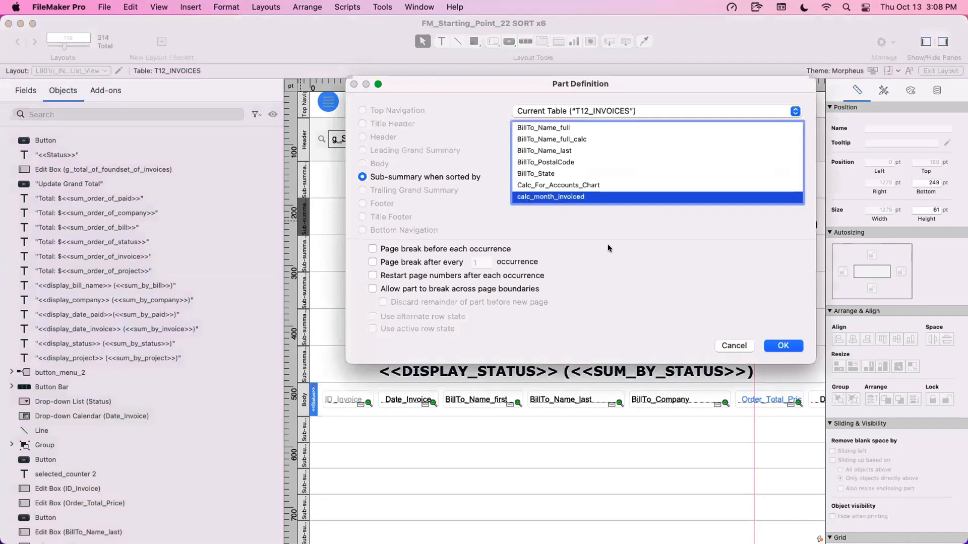
click(733, 344)
double_click(302, 252)
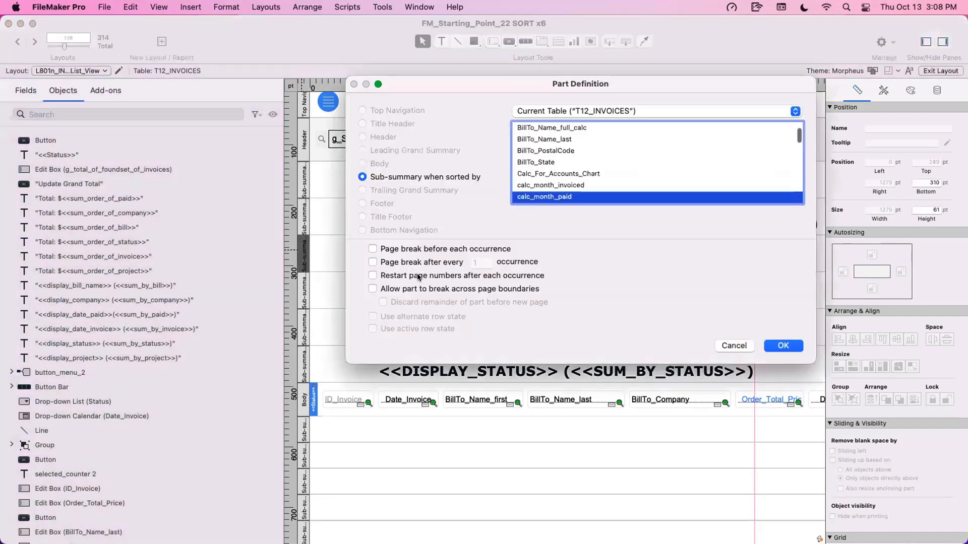
click(729, 346)
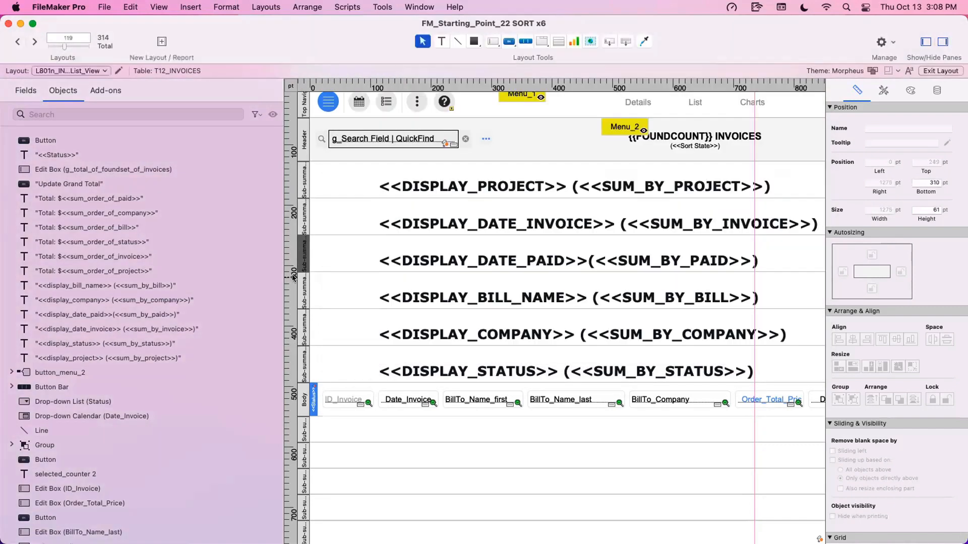
- Examine the sort fields in the part definitions of the bill name, company and status sub-summaries, leaving them without changes
click(300, 281)
double_click(300, 281)
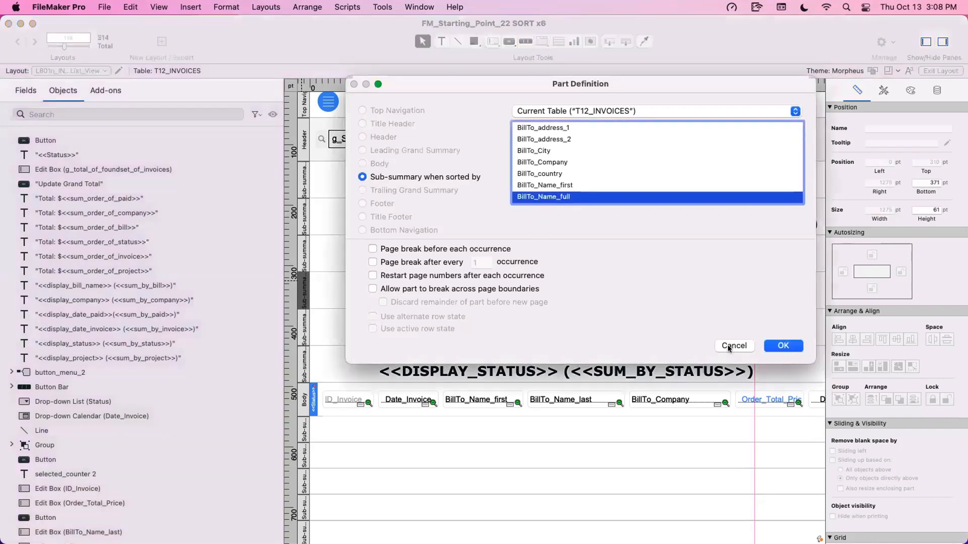
key(Escape)
double_click(304, 333)
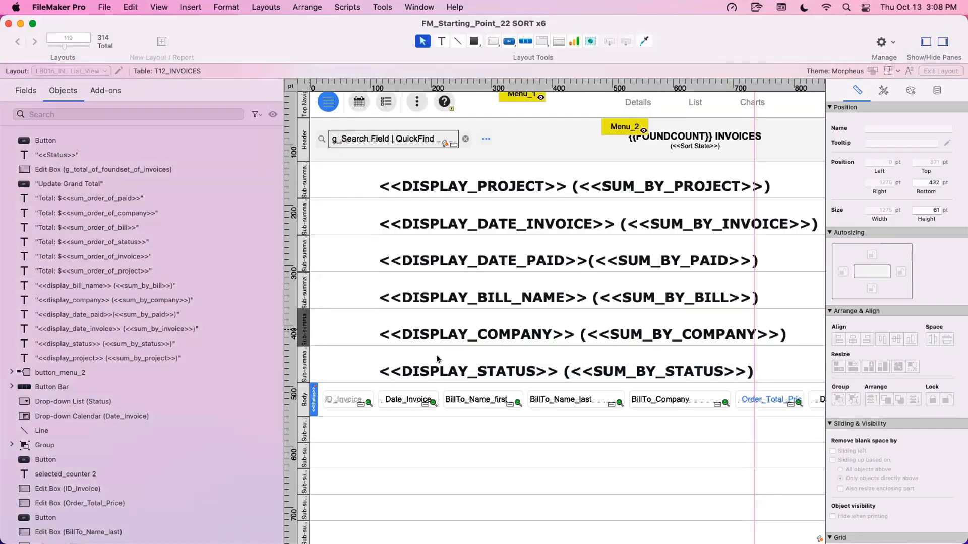
click(749, 347)
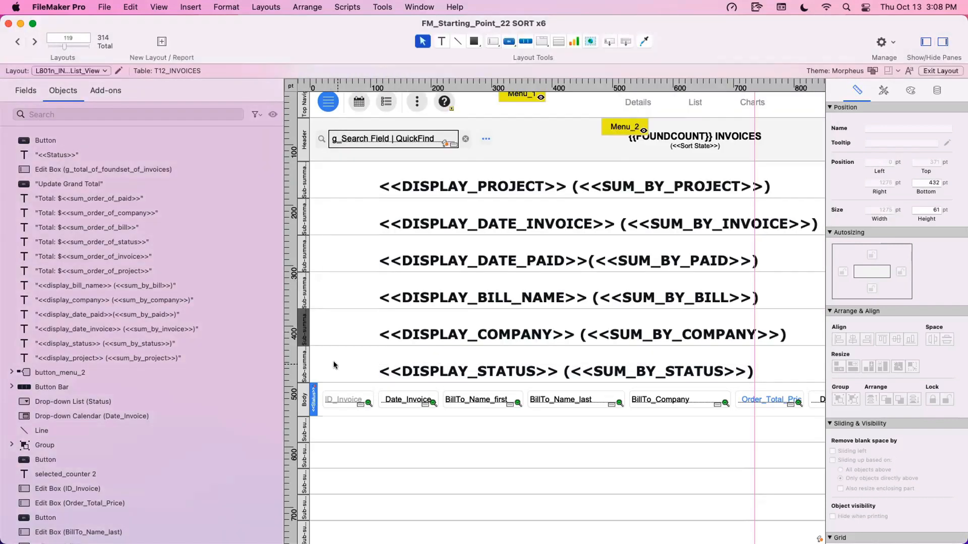
double_click(301, 363)
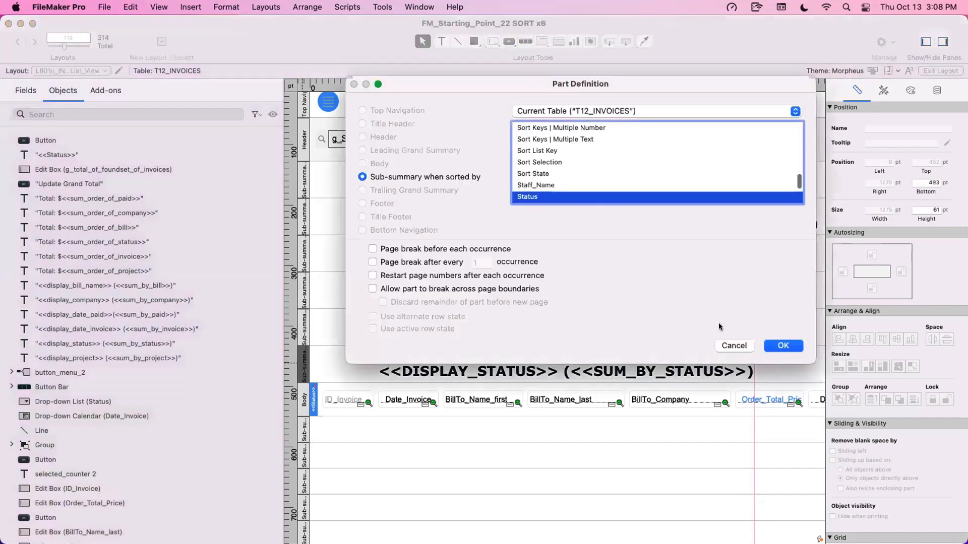
click(731, 344)
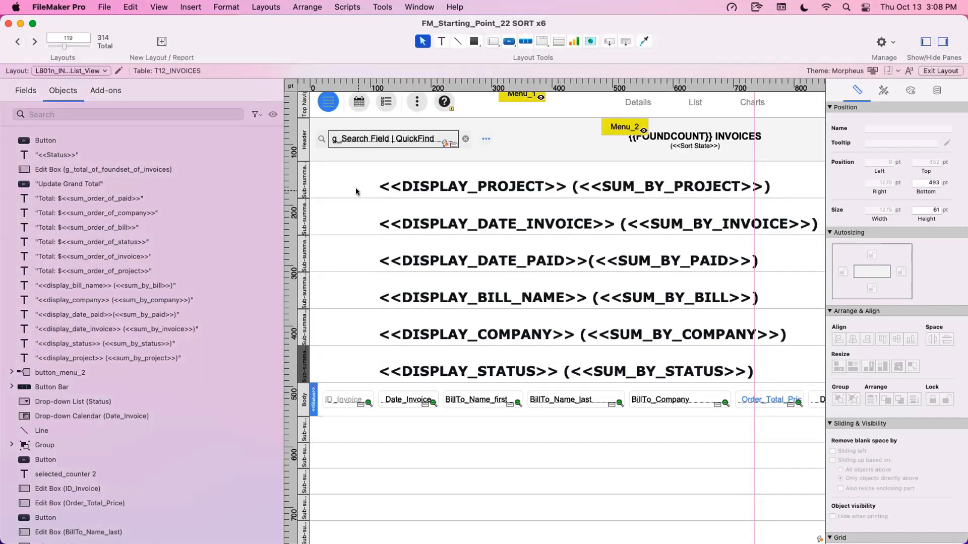
- Highlight all layout objects and recheck which field the project sub-summary part is sorted by, closing its definition without changes
key(super+a)
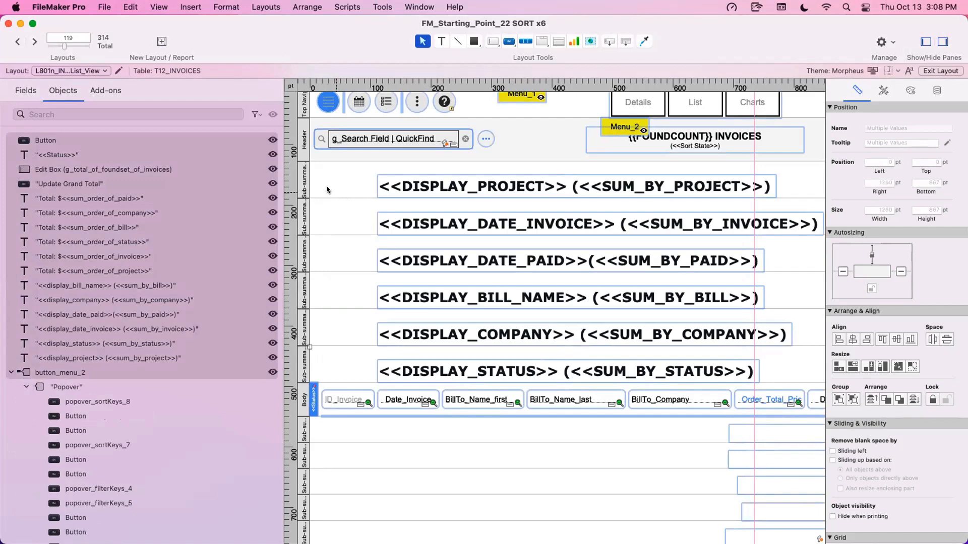
double_click(304, 179)
key(Escape)
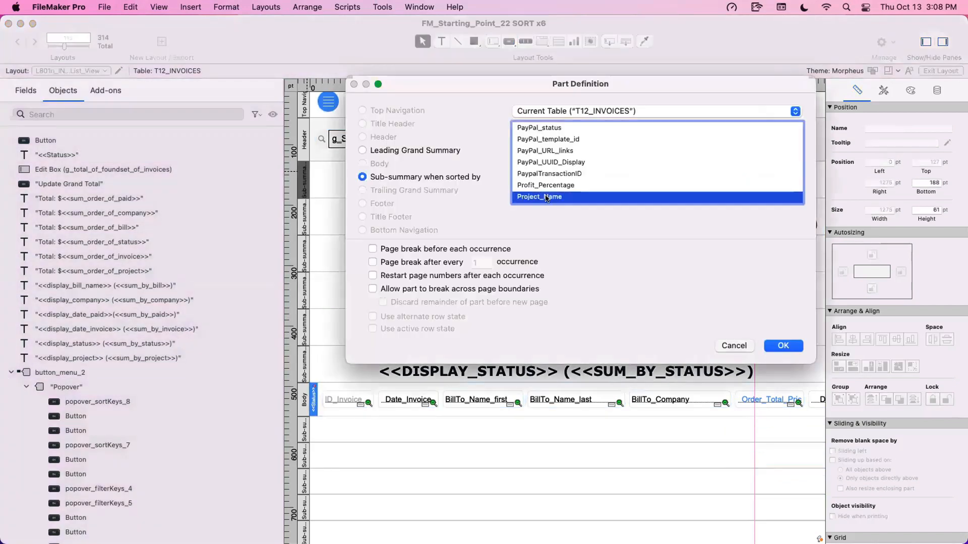
click(303, 225)
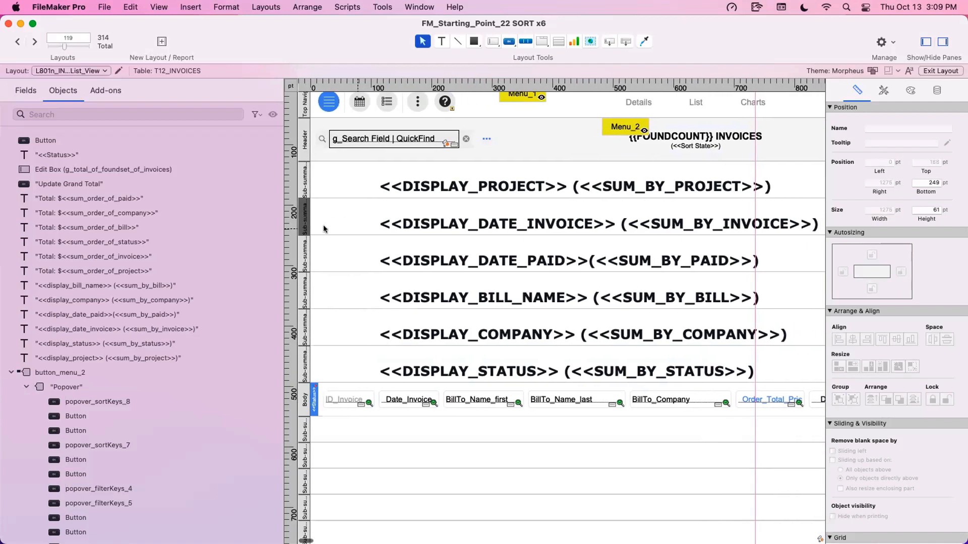
- Examine the merge text objects in the sub-summary parts by selecting each one, from the project heading to the status heading
click(361, 191)
click(387, 191)
click(401, 228)
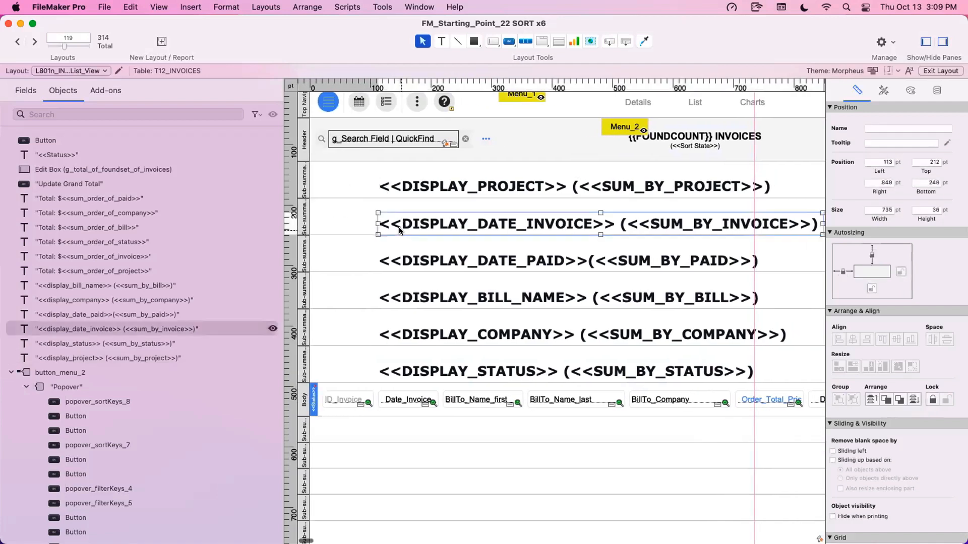
click(402, 267)
click(413, 306)
click(420, 331)
click(421, 363)
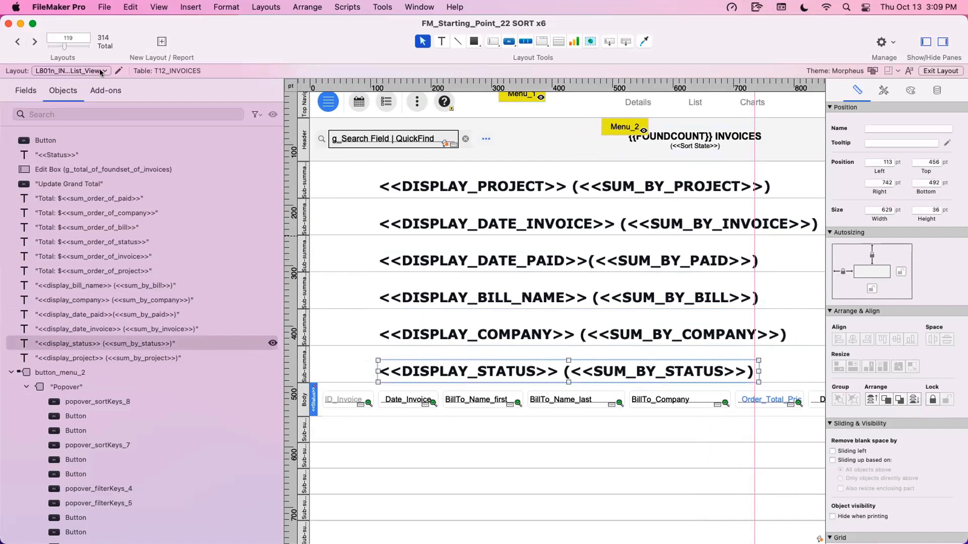
- Open a second window on the file and switch it to the L101n_ACCOUNTS_List_View layout for comparison with the invoices layout
drag(287, 34, 396, 121)
click(414, 8)
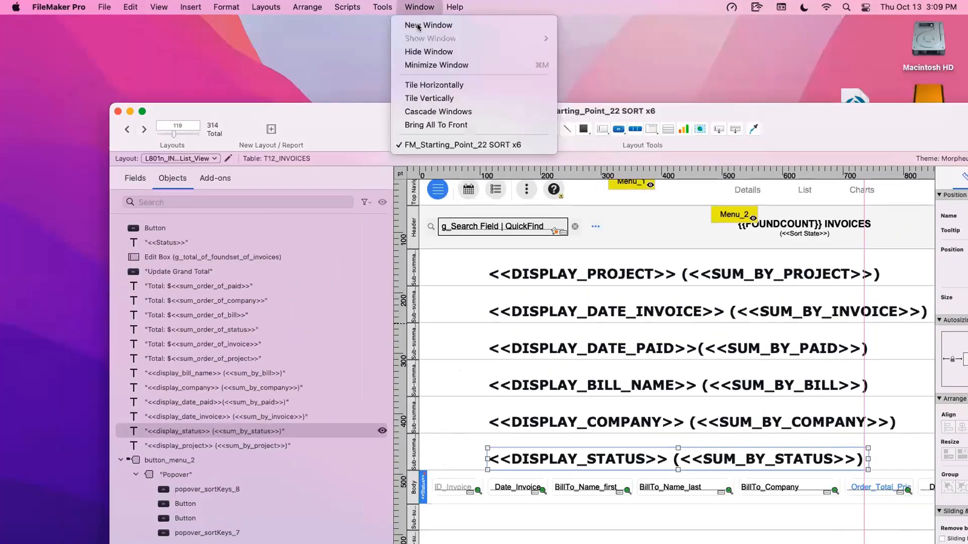
click(418, 26)
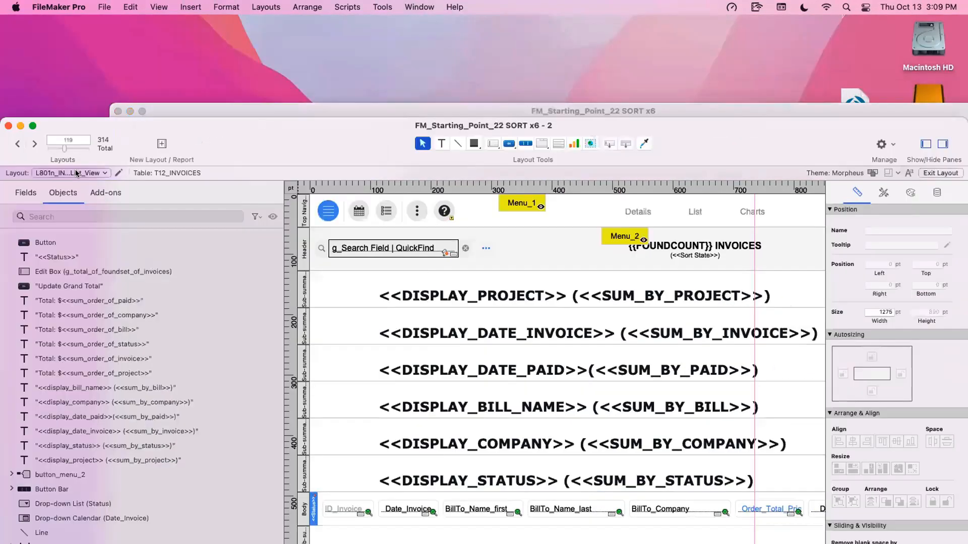
click(76, 173)
mouse_move(79, 193)
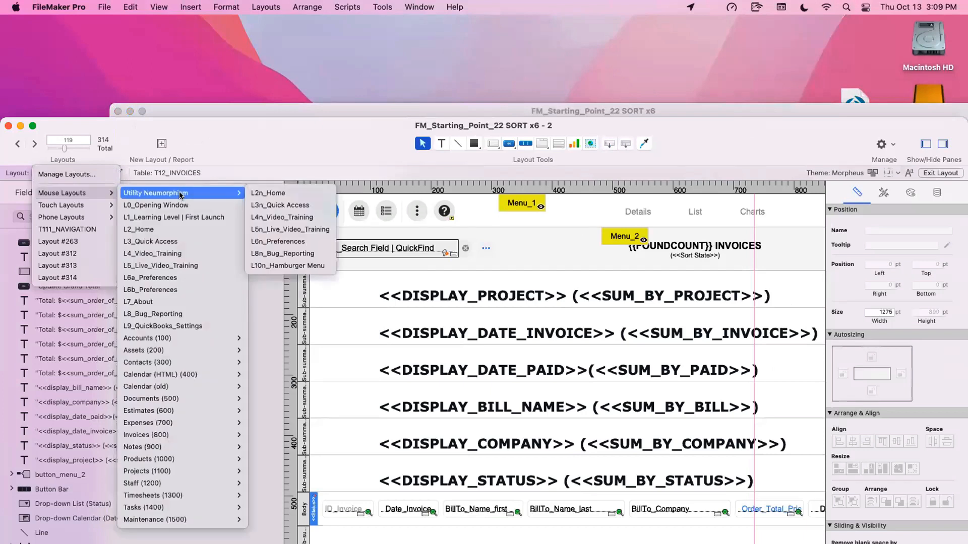
mouse_move(181, 343)
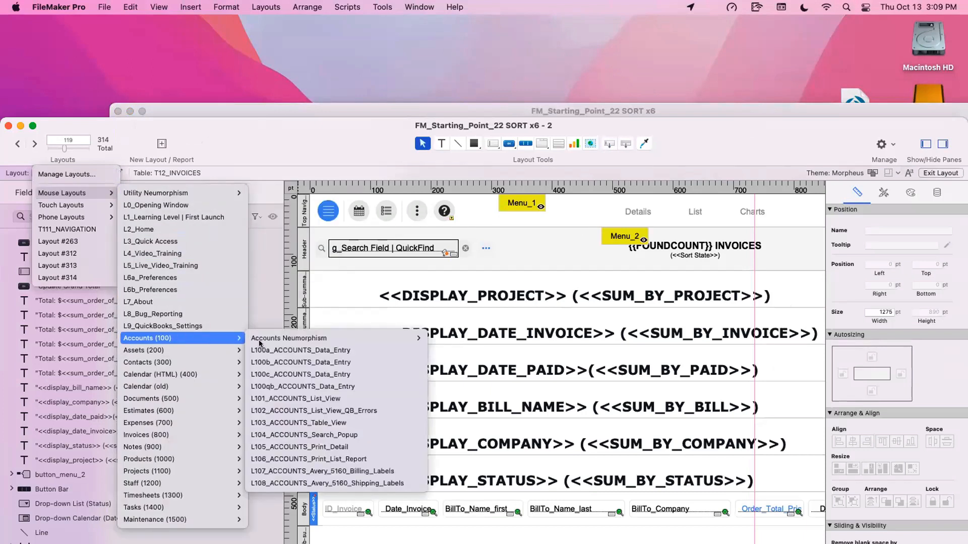
mouse_move(422, 334)
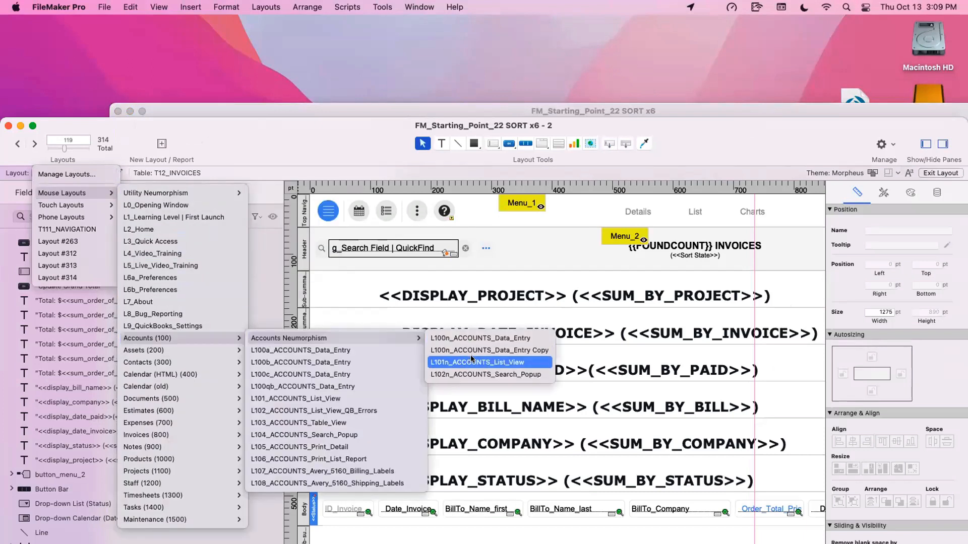
click(365, 164)
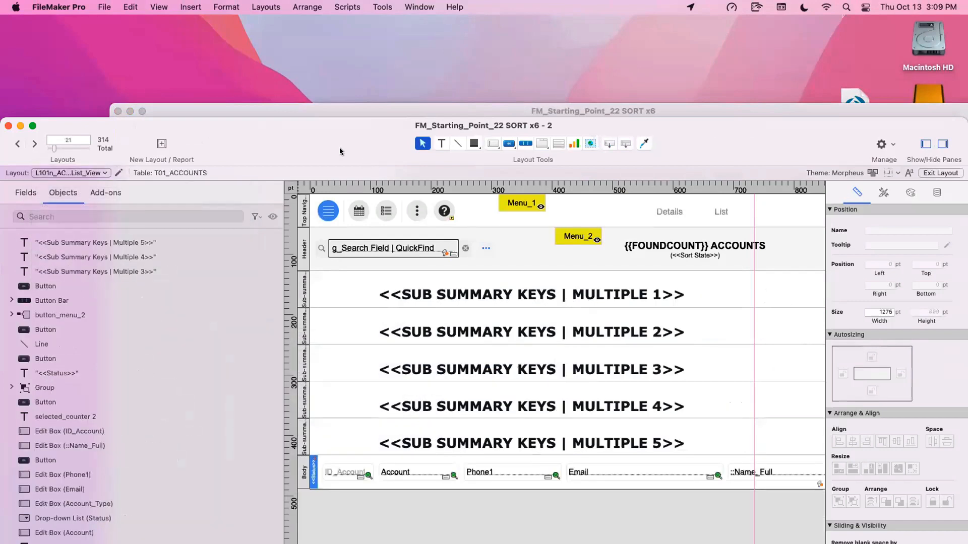
double_click(322, 147)
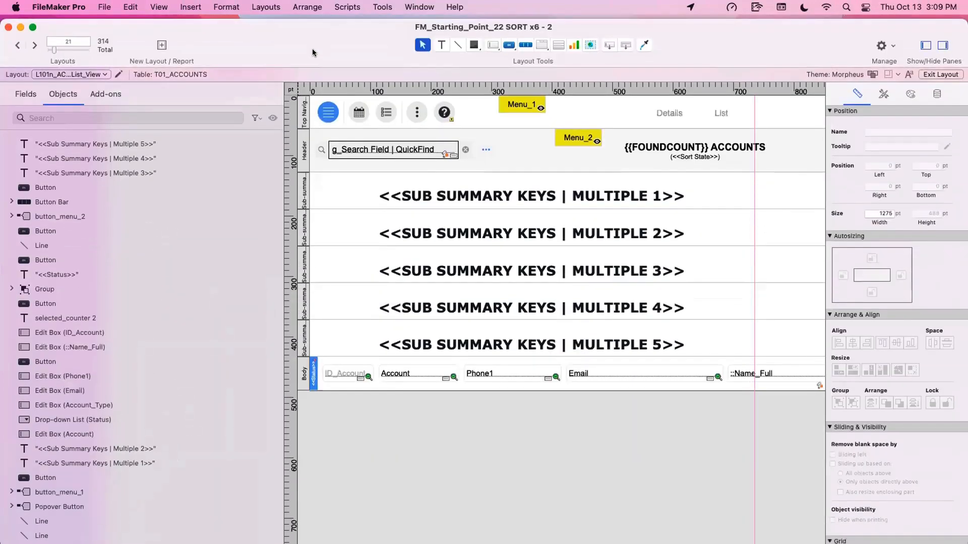
- Show the accounts list in Browse mode and sort its records by Status
key(super+b)
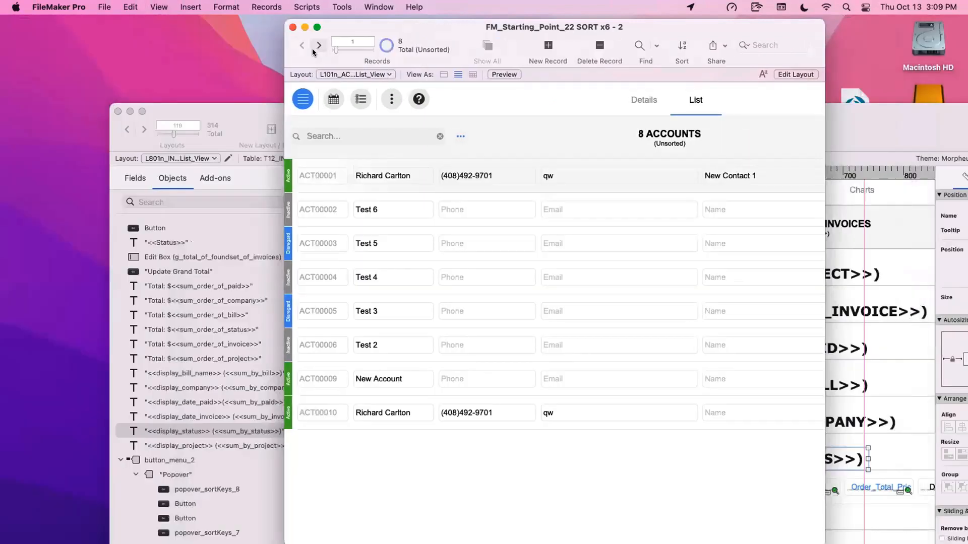
drag(455, 30, 158, 26)
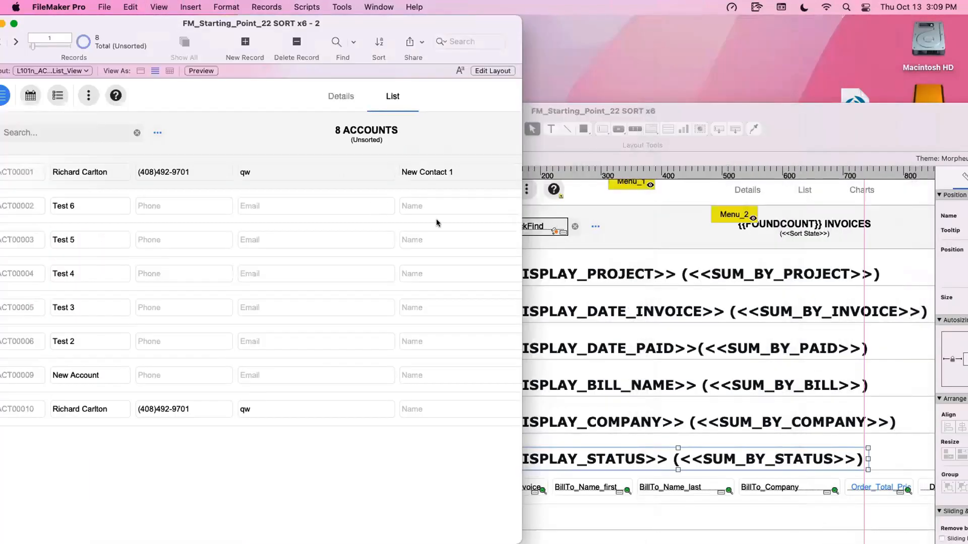
click(158, 132)
click(166, 211)
click(281, 186)
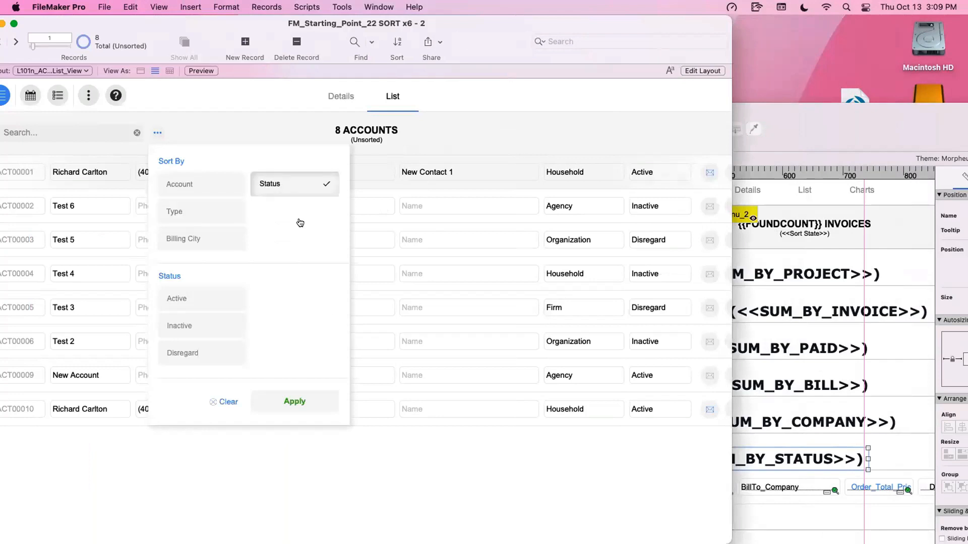
click(308, 401)
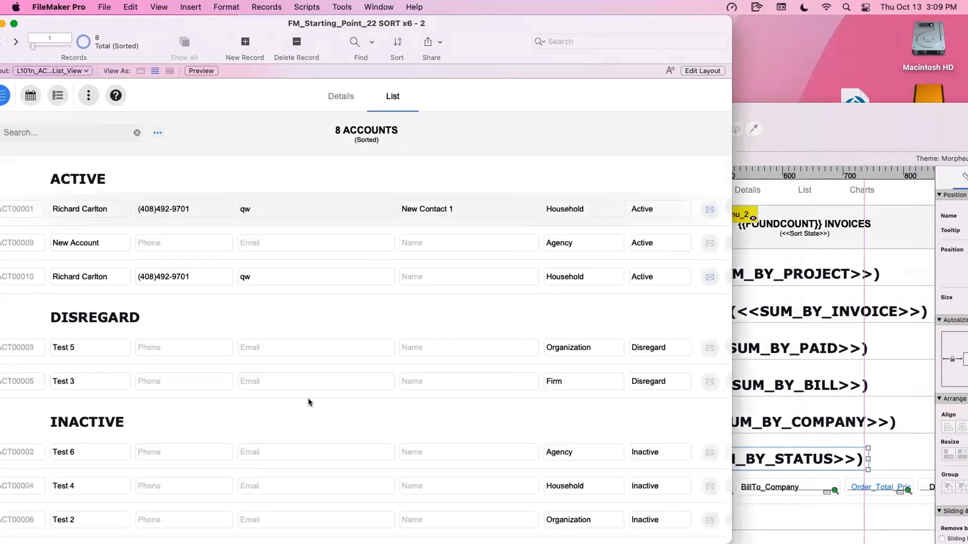
- Bring the whole accounts window into view and sort the accounts by Type instead of Status
drag(267, 39, 317, 21)
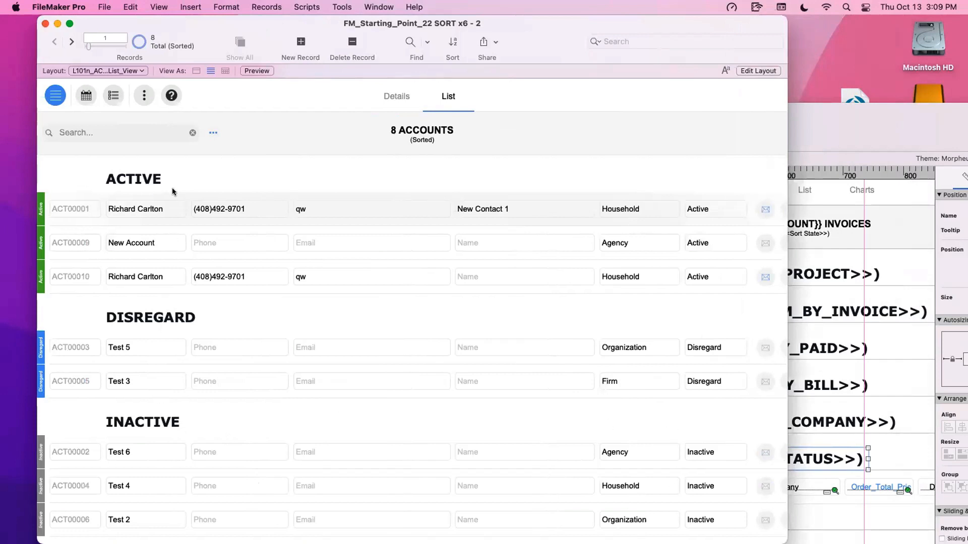
click(214, 132)
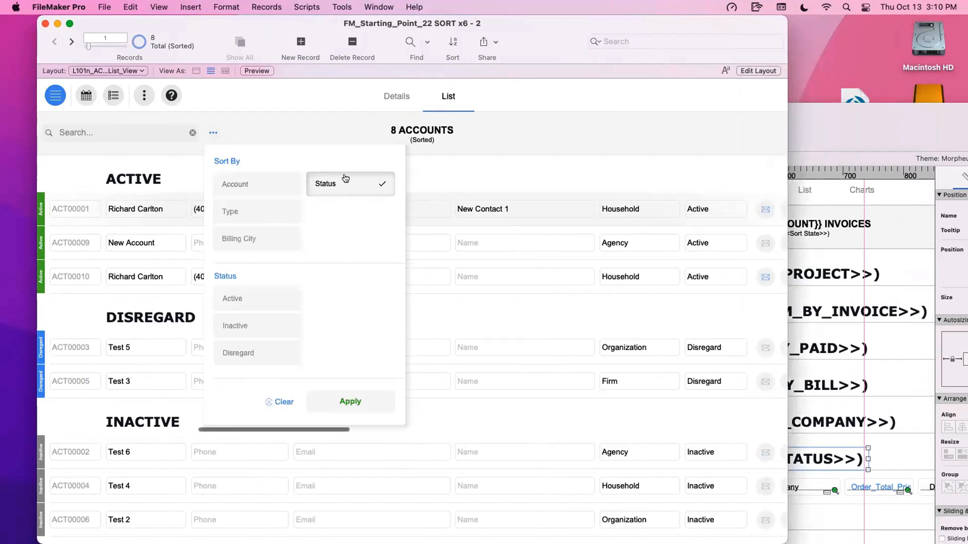
click(316, 195)
click(351, 401)
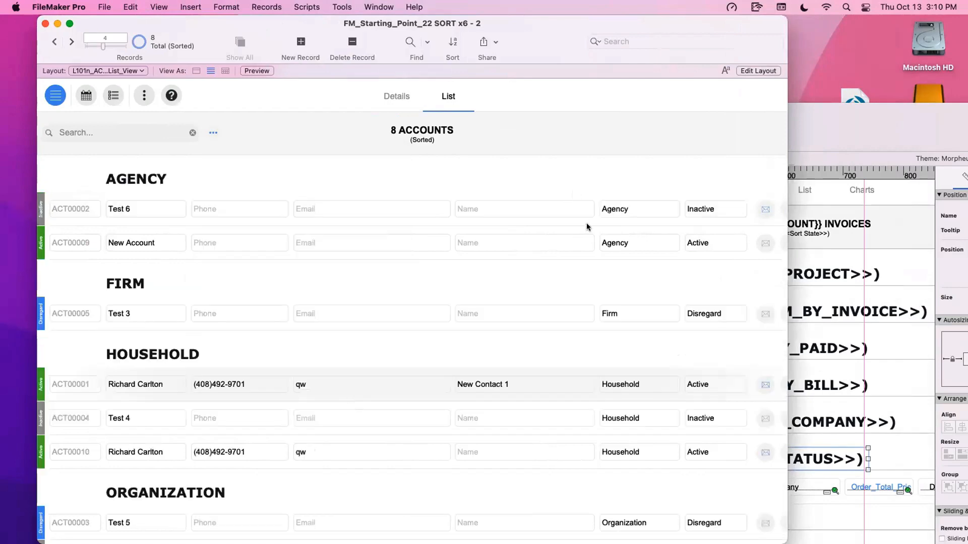
- Sort the accounts list by Billing City
click(212, 134)
click(244, 239)
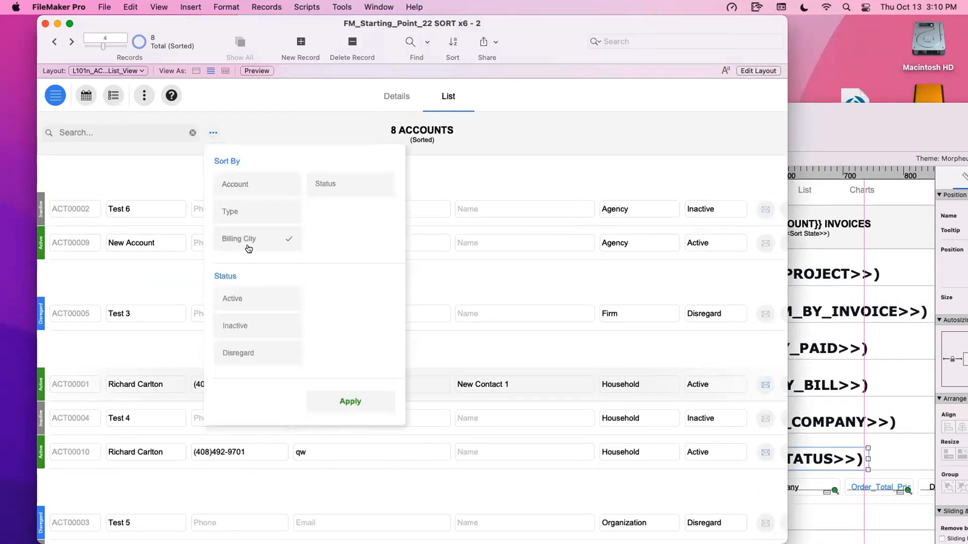
click(348, 401)
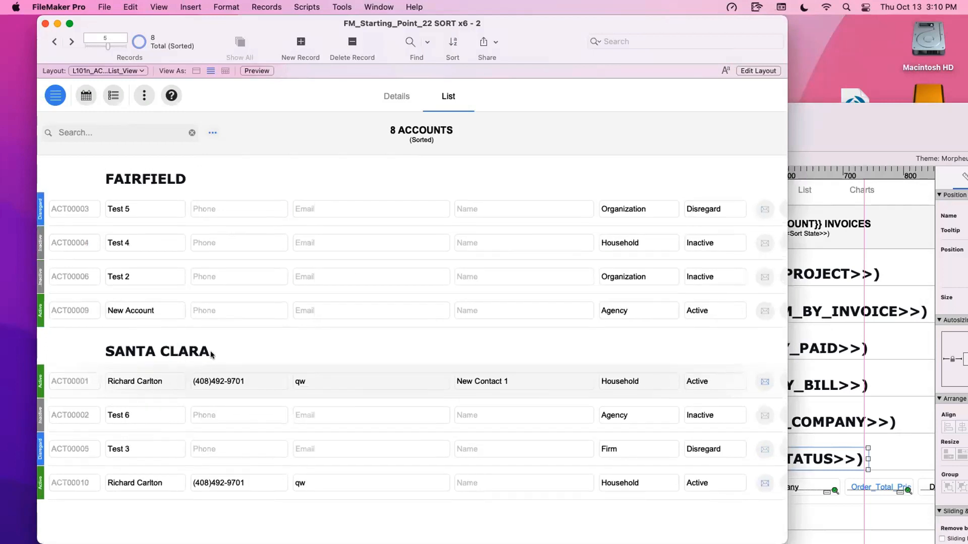
- Add Status to the Billing City sort of the accounts list and review the resulting nested group headings
click(213, 133)
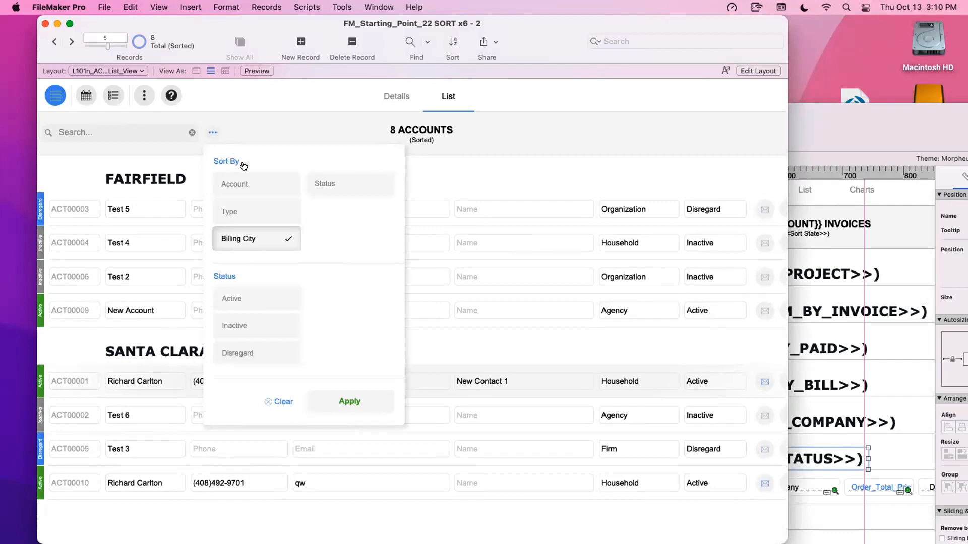
click(326, 184)
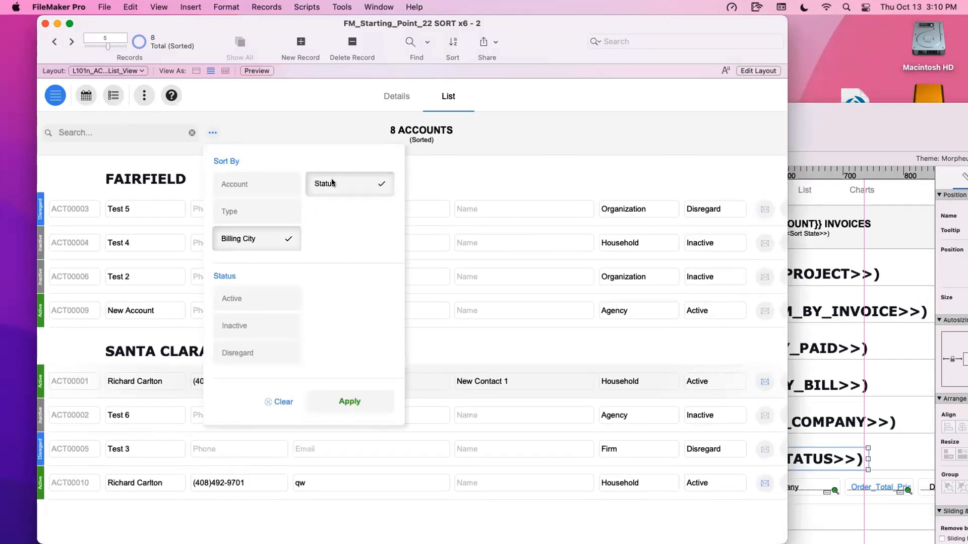
click(346, 401)
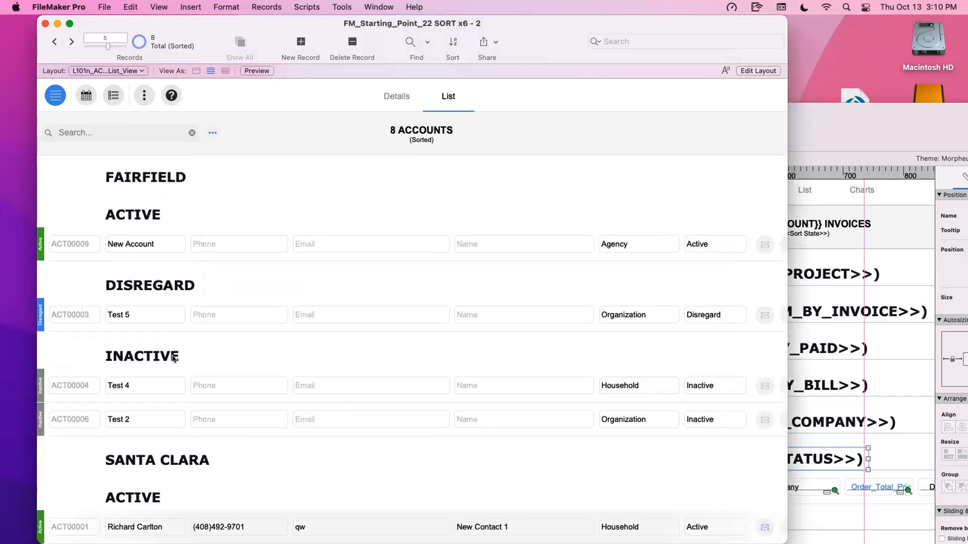
scroll(172, 353, down, 5)
scroll(172, 317, down, 1)
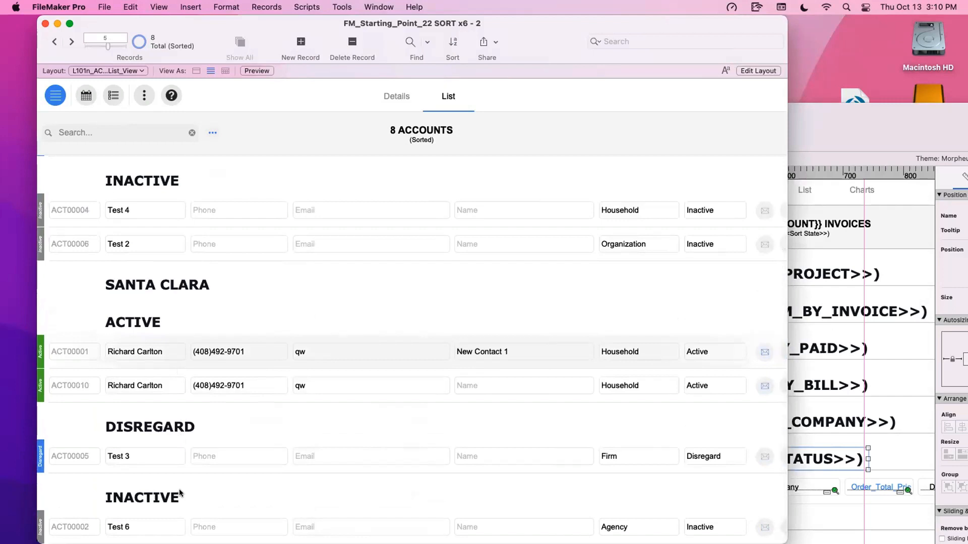
scroll(201, 469, up, 5)
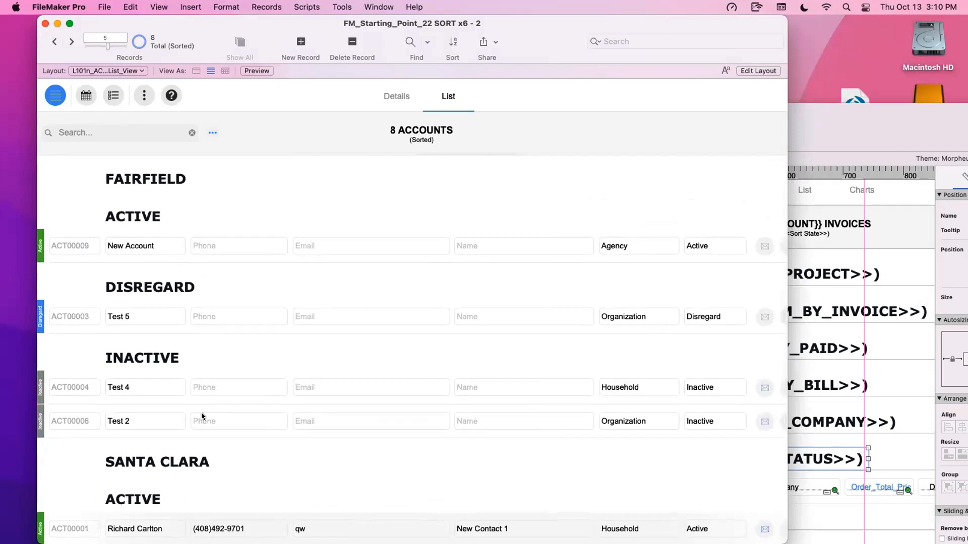
- Add Type as a further sort criterion alongside Billing City and Status, and review the three-level grouping of the accounts
click(212, 132)
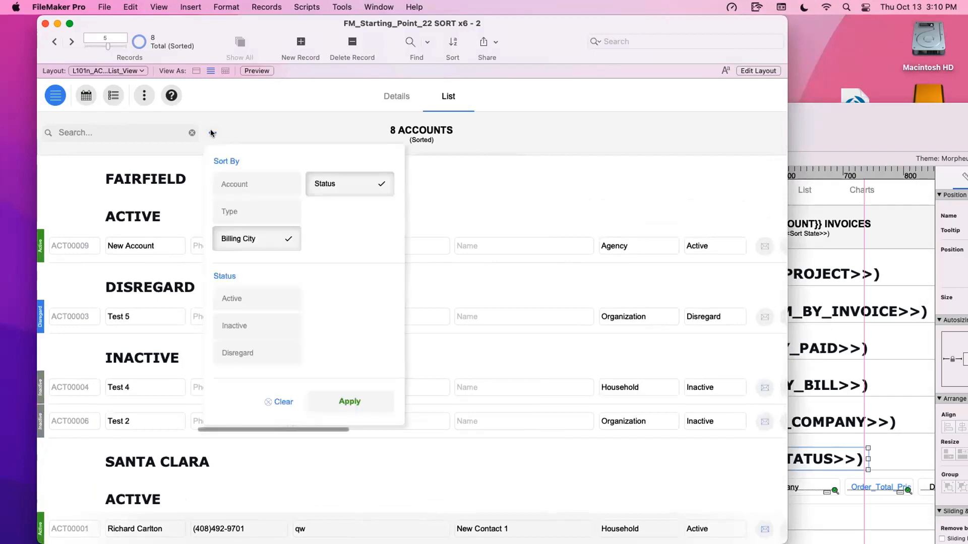
click(243, 212)
click(346, 401)
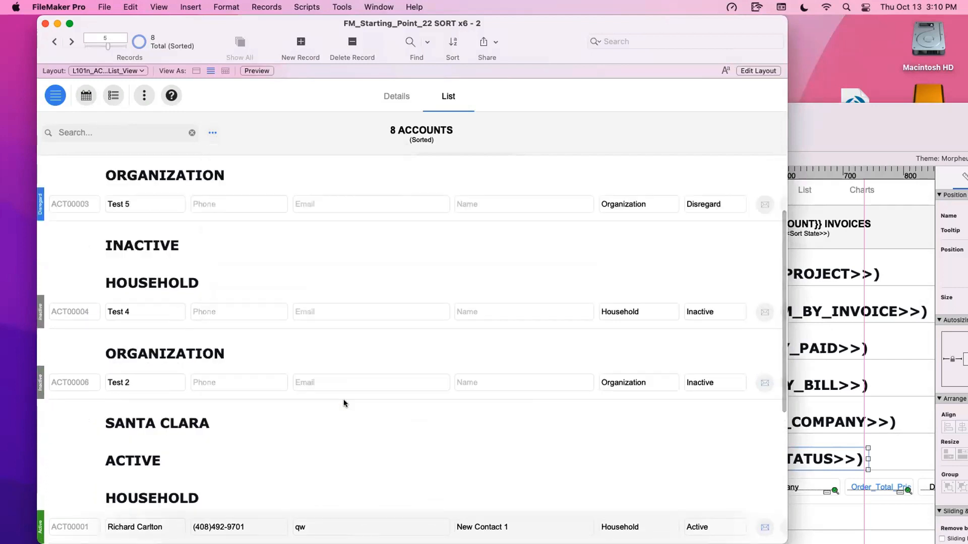
scroll(343, 399, up, 5)
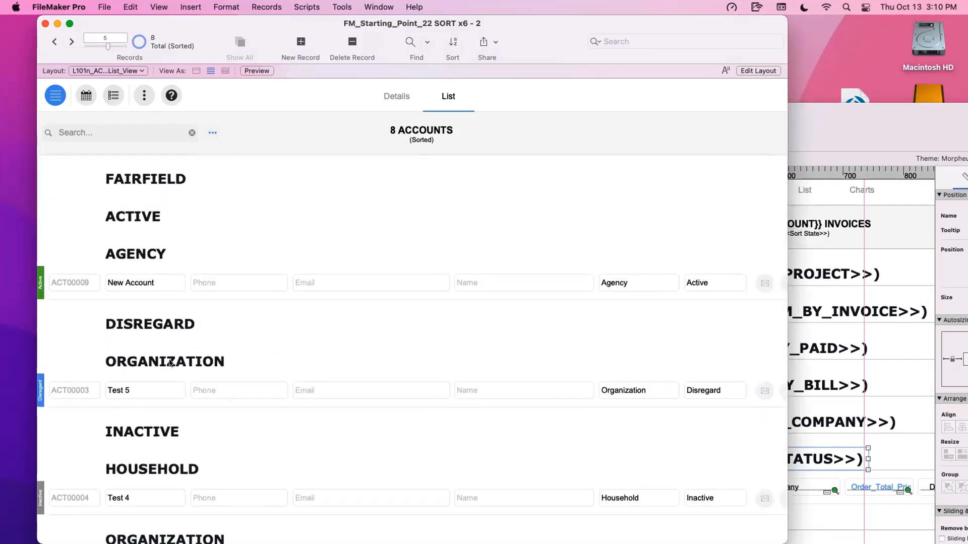
scroll(170, 362, down, 3)
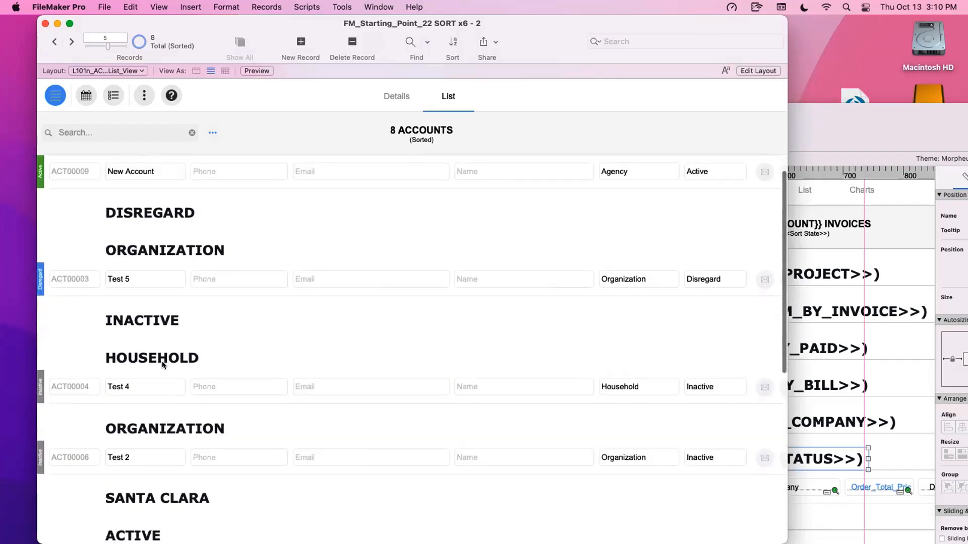
scroll(162, 365, down, 5)
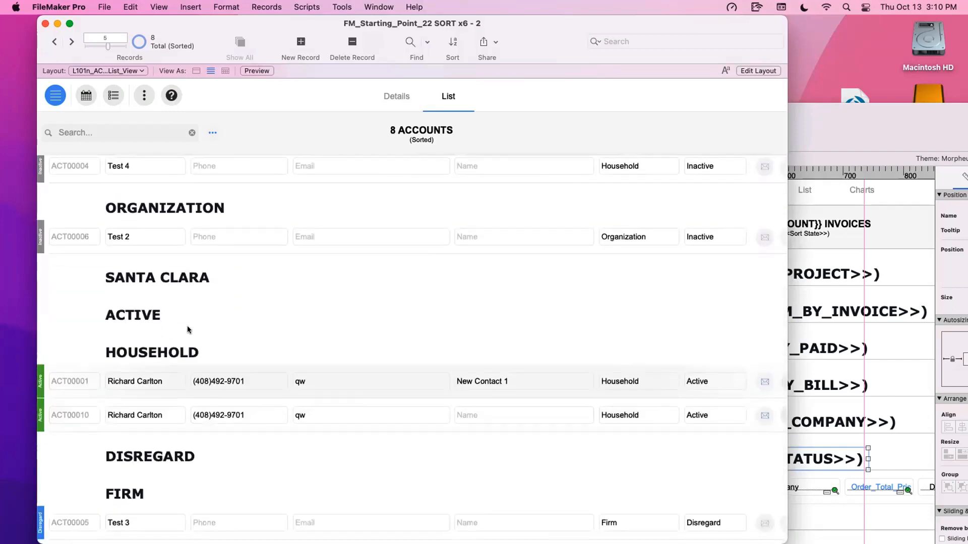
scroll(190, 331, down, 3)
scroll(202, 332, up, 2)
scroll(222, 326, up, 10)
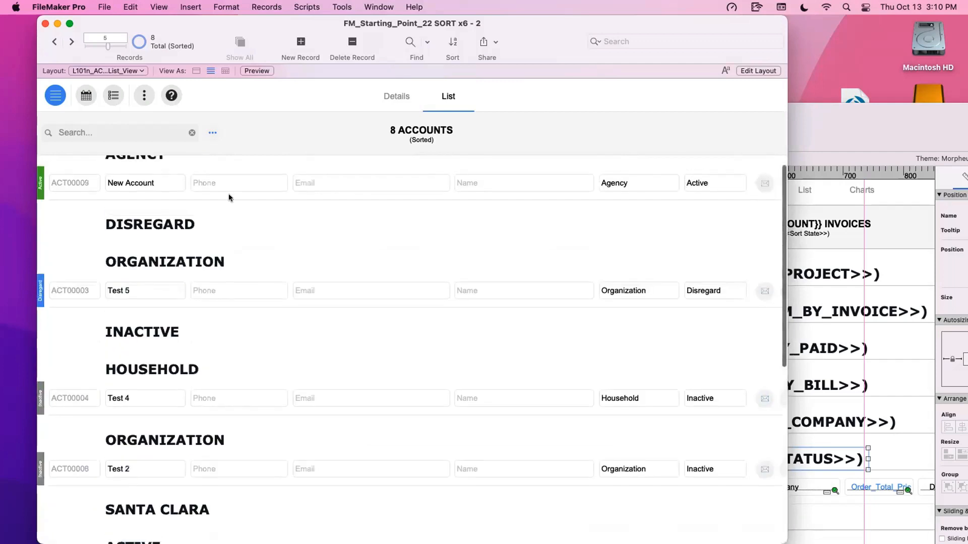
- Clear all sort criteria from the accounts list and sort it by Status alone
click(216, 133)
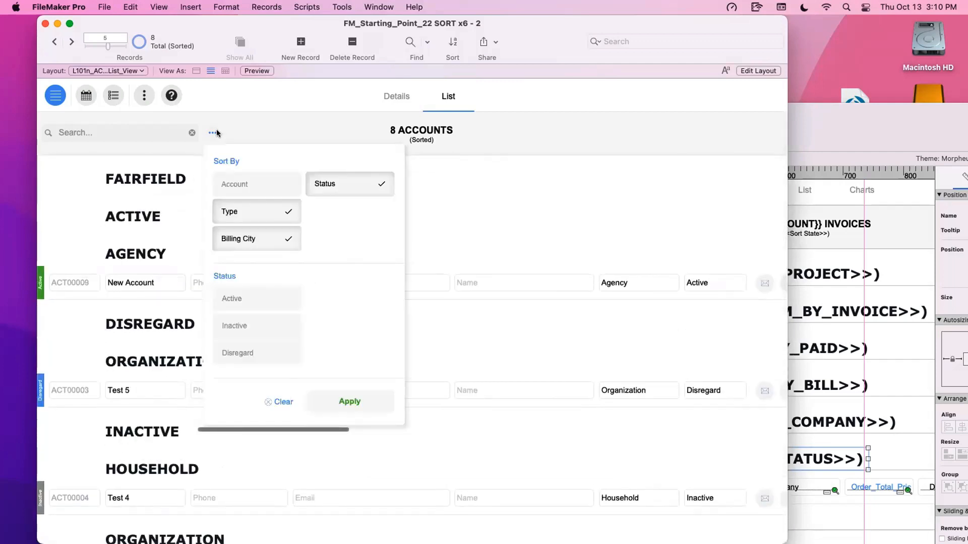
click(282, 403)
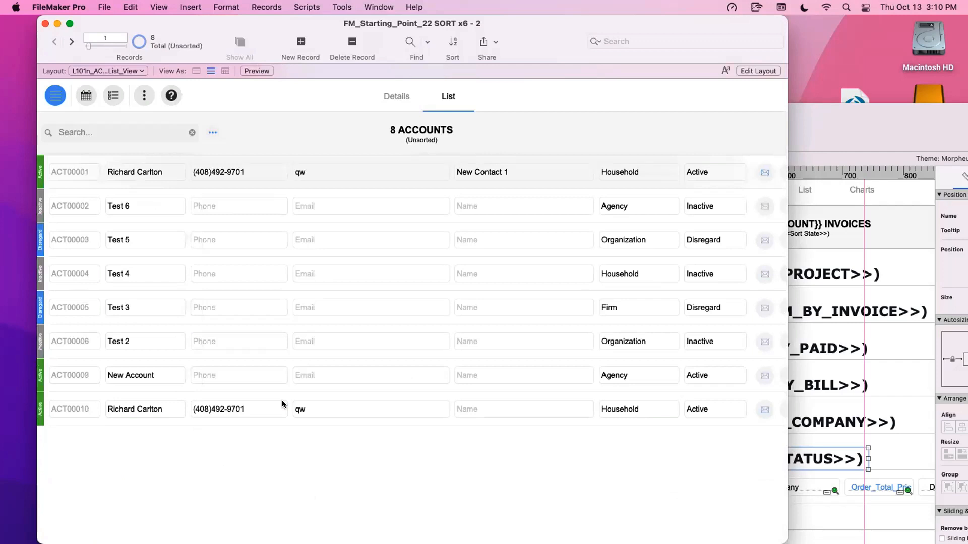
click(212, 133)
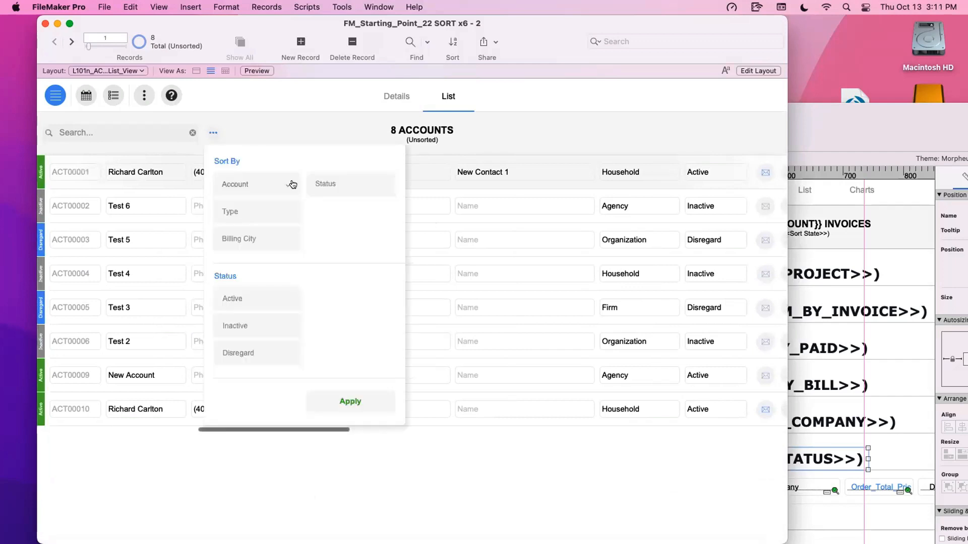
click(325, 182)
click(363, 402)
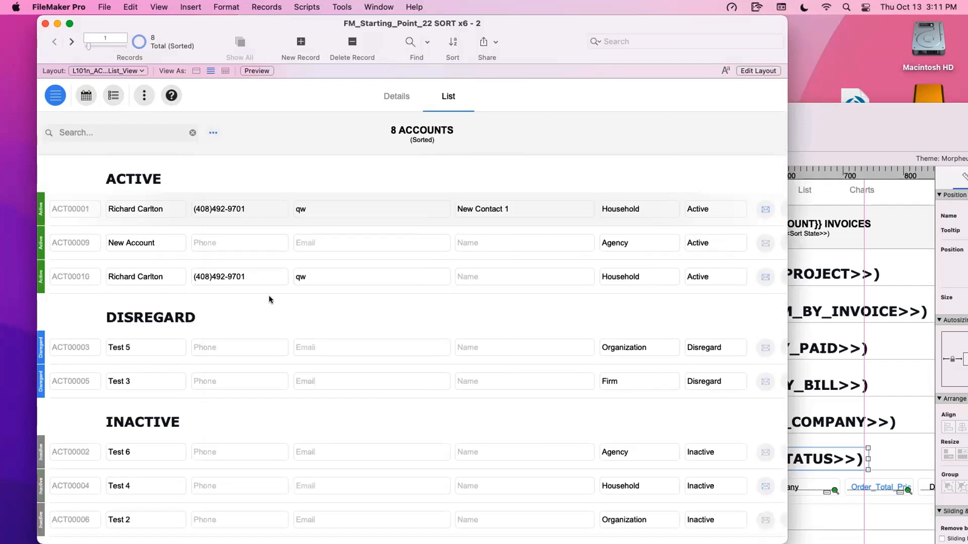
- Remove the Status criterion and apply the empty sort selection to return the accounts list to unsorted order
click(210, 132)
click(349, 188)
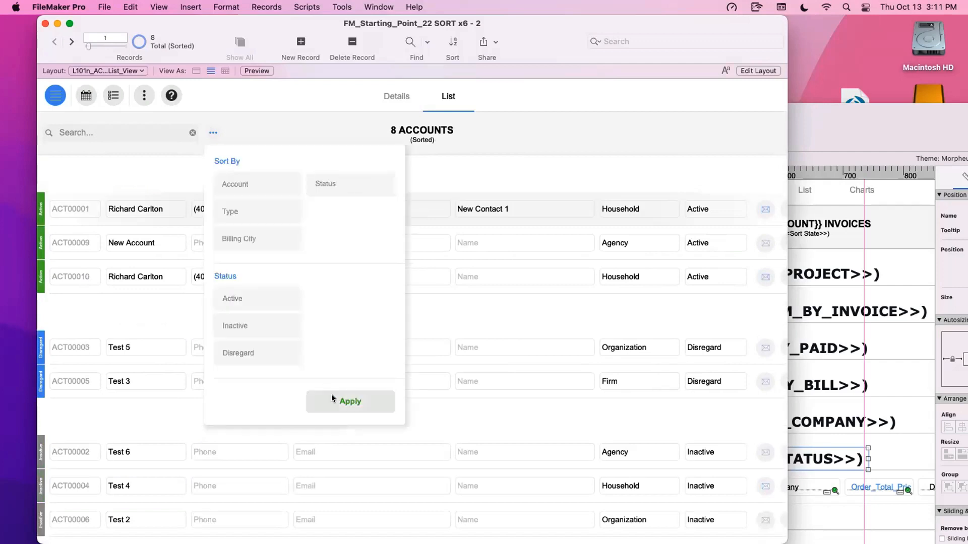
click(333, 402)
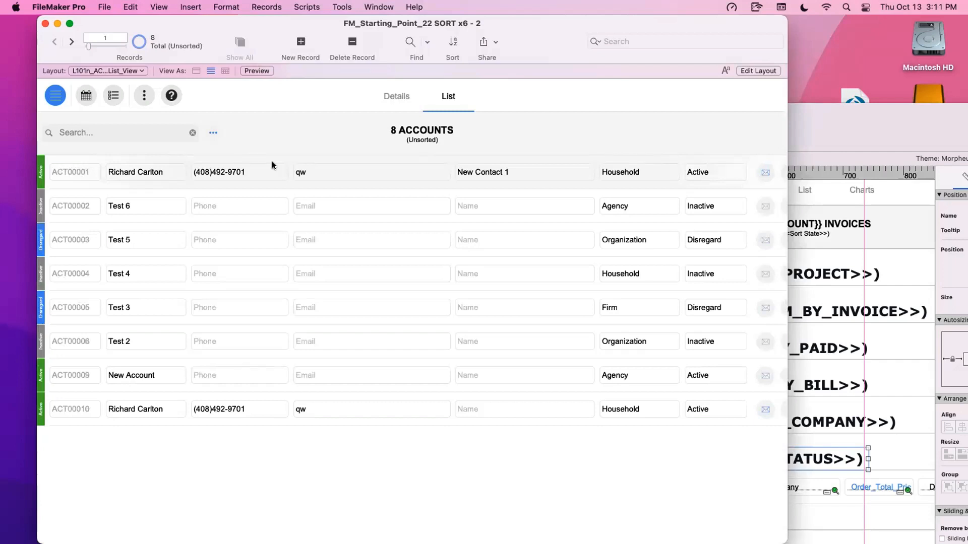
- Open the ACC_Accounts field definitions and examine the Sub Summary Keys fields, particularly Sub Summary Keys | Multiple 1
key(super+shift+d)
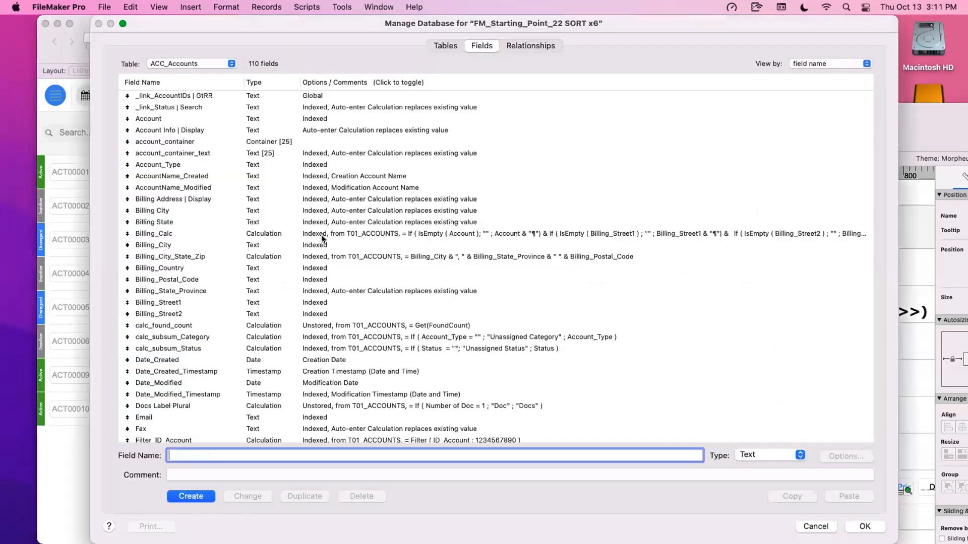
scroll(322, 239, down, 10)
scroll(322, 239, down, 10)
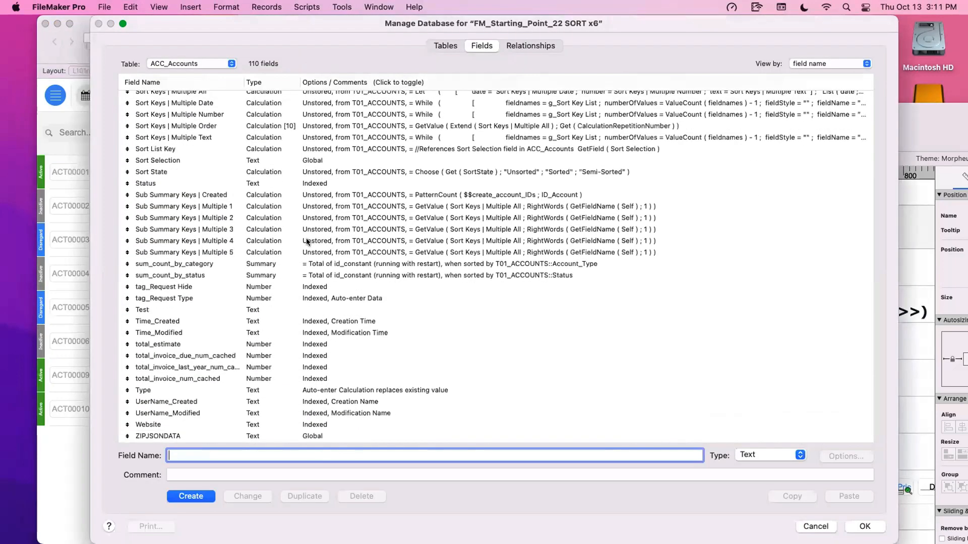
click(303, 197)
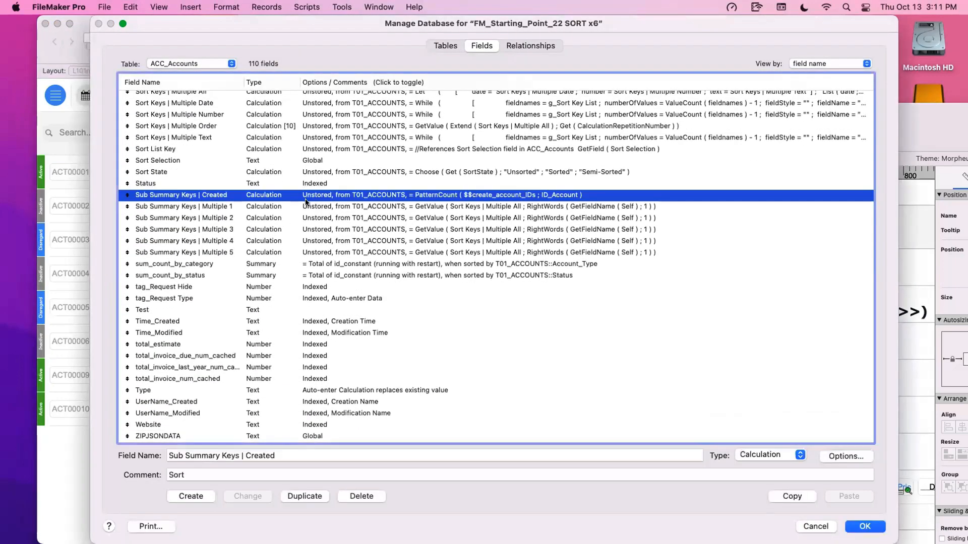
click(314, 207)
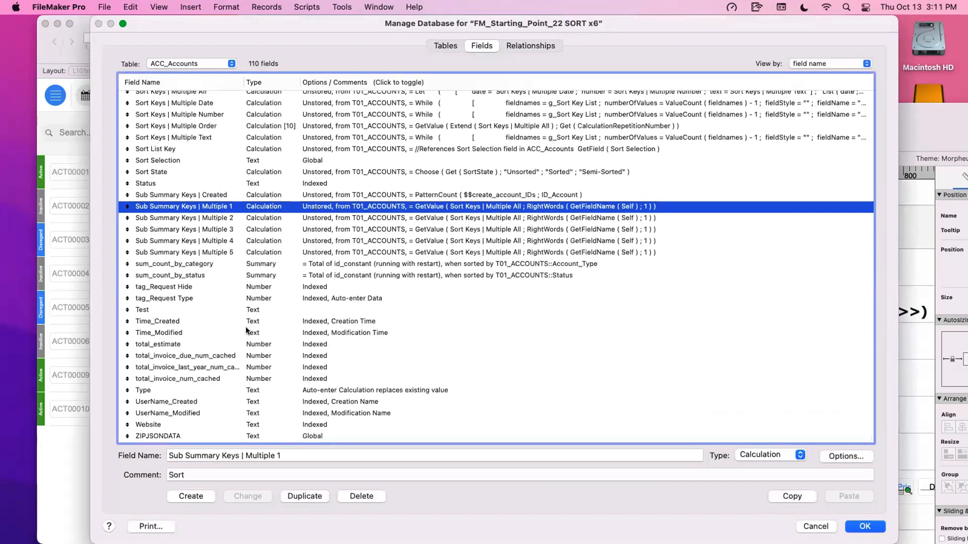
click(274, 455)
drag(274, 452, 285, 451)
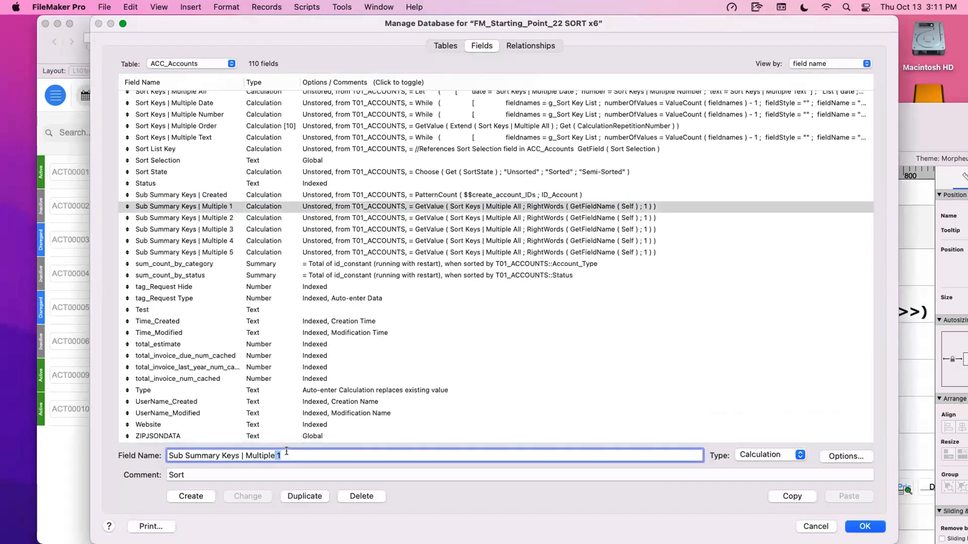
click(286, 451)
click(491, 208)
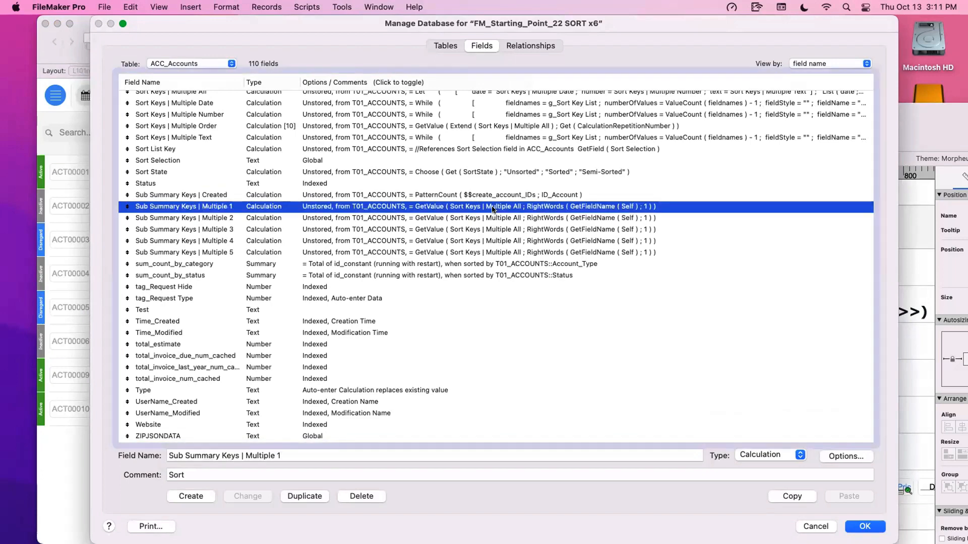
- Examine the calculation formula of Sub Summary Keys | Multiple 1 and close the field definitions without changing anything
double_click(492, 207)
key(super+a)
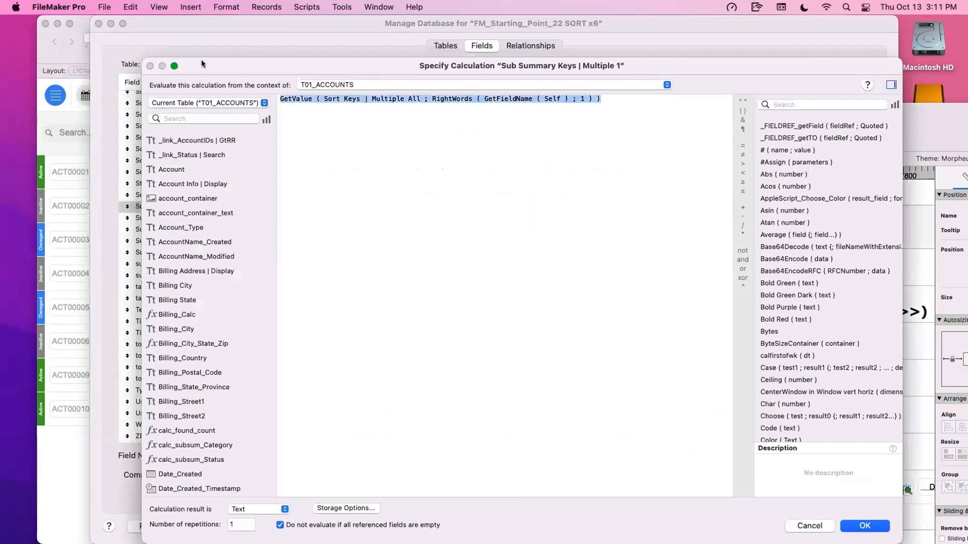
click(403, 129)
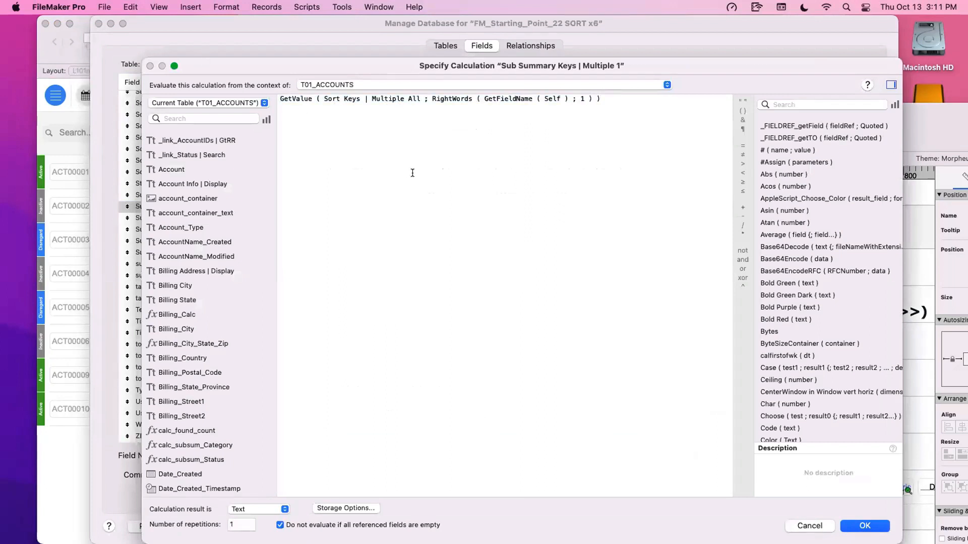
key(super+a)
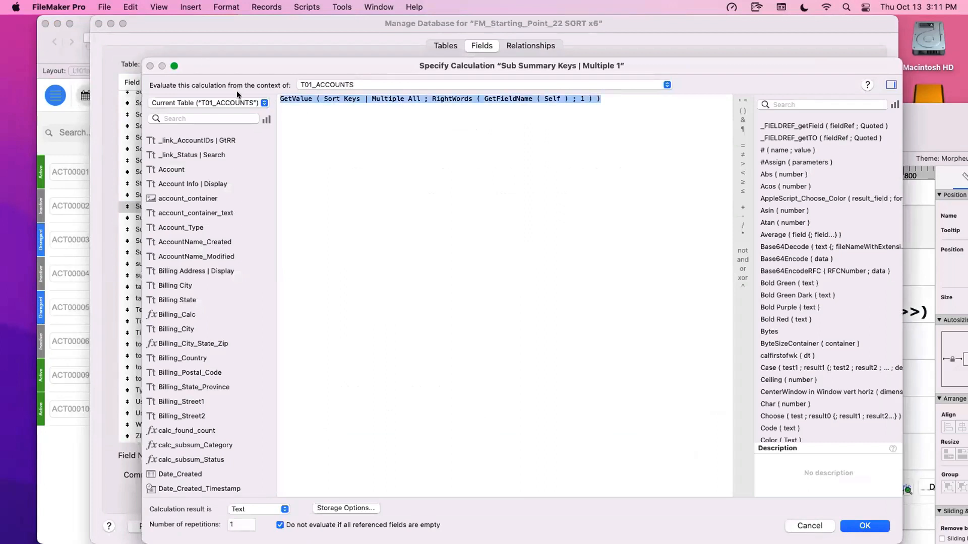
click(276, 106)
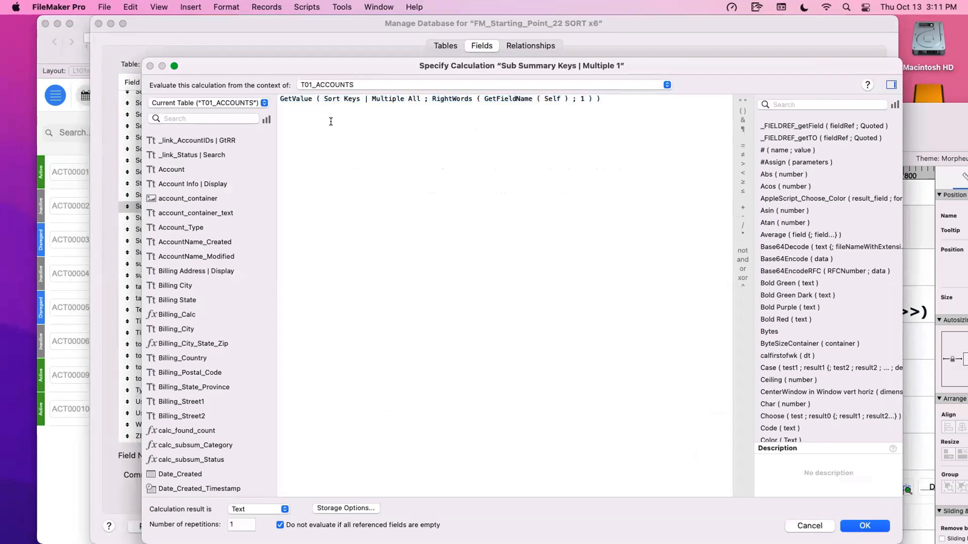
key(Escape)
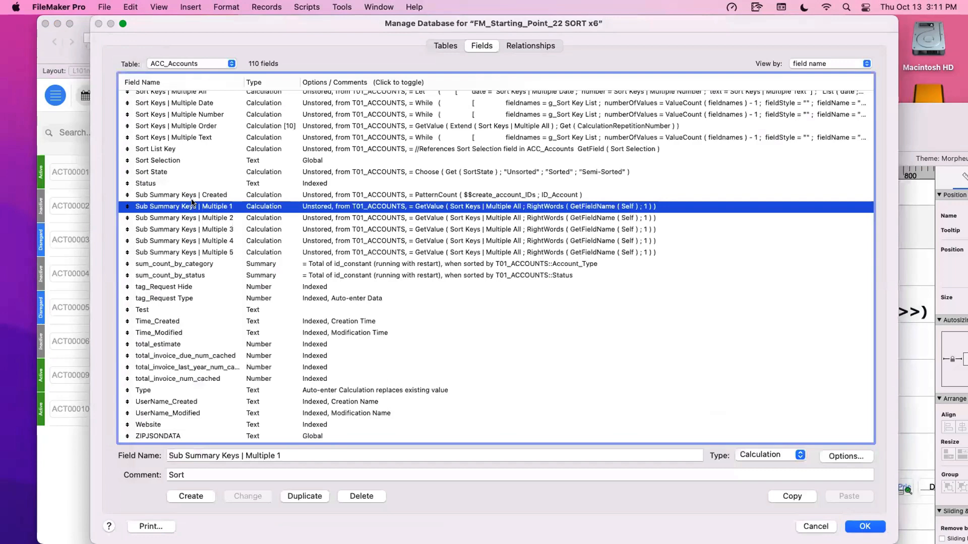
key(Escape)
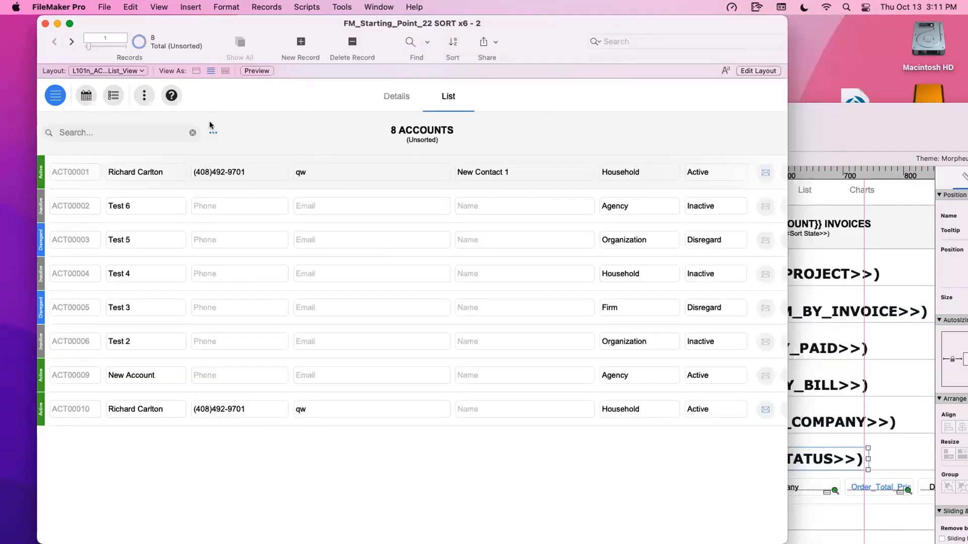
- Create a blank layout based on T01_ACCOUNTS and filter its available fields by g_sort
key(super+l)
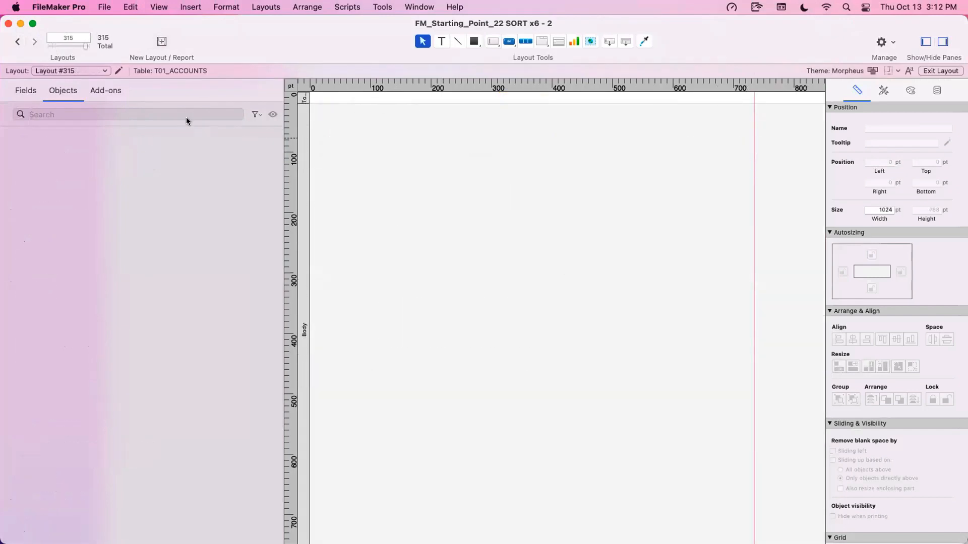
click(23, 92)
click(65, 114)
click(187, 113)
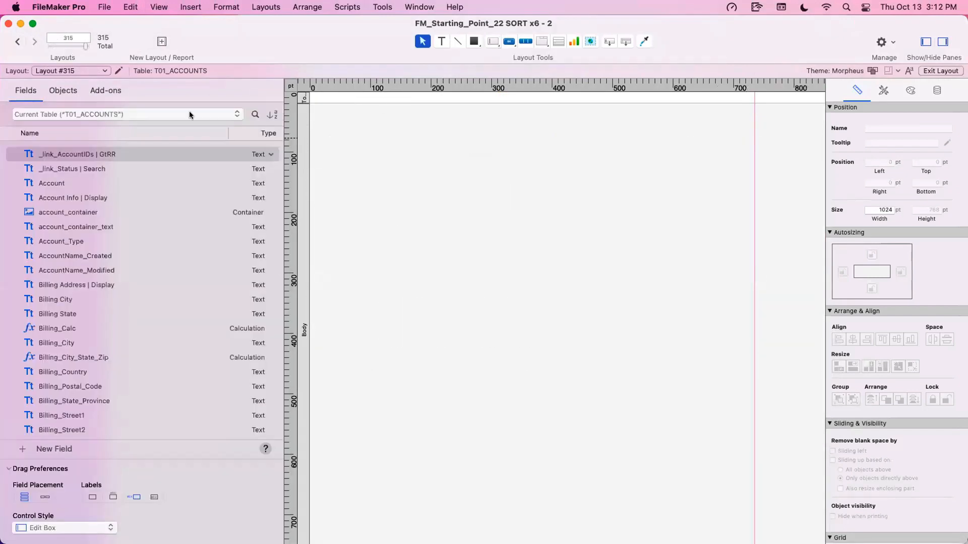
click(249, 114)
text(g_sort)
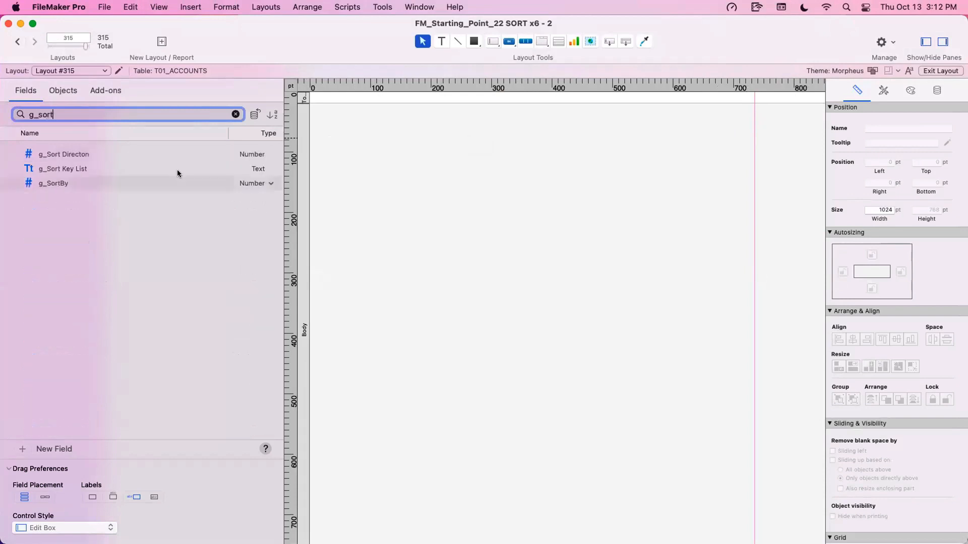
- Place the g_Sort Key List field on the blank layout, enlarge it to about 253 by 301 pt, and put its label above it
drag(110, 172, 663, 153)
click(583, 156)
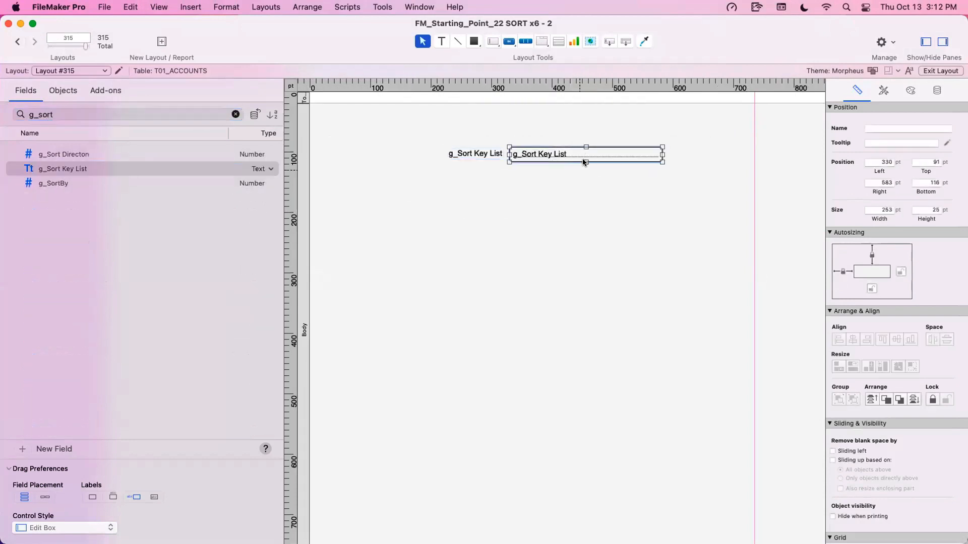
drag(585, 162, 586, 329)
drag(480, 153, 540, 135)
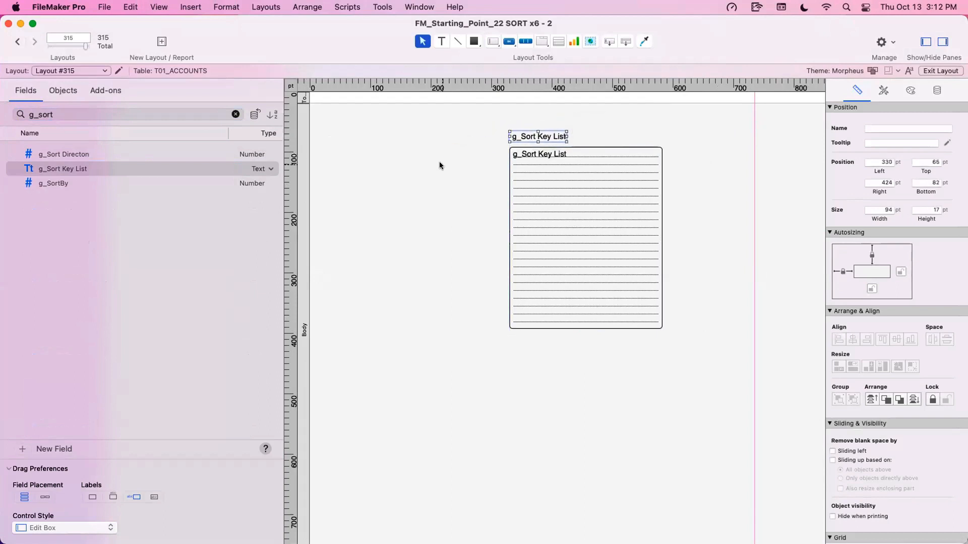
- Turn on sample data display for the fields on the test layout
click(549, 221)
click(144, 6)
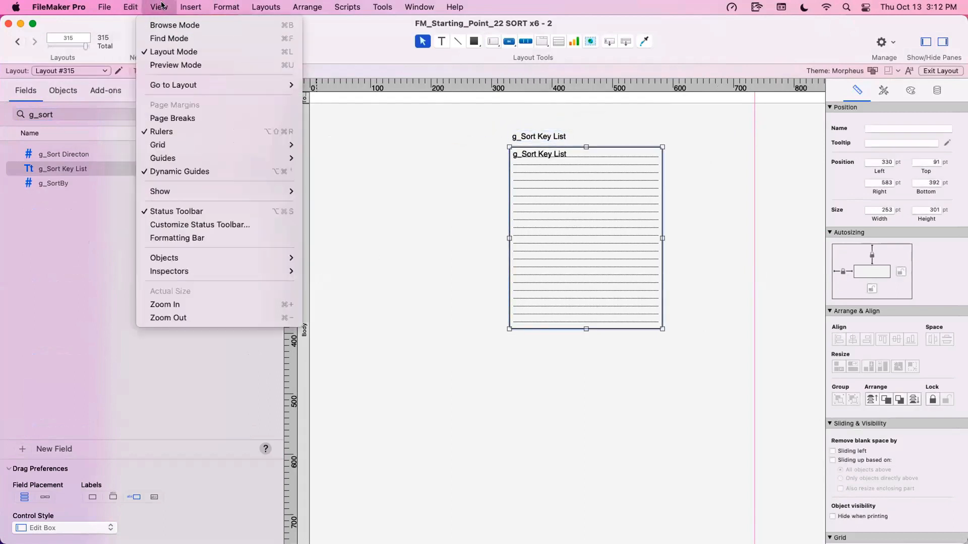
mouse_move(150, 5)
mouse_move(160, 191)
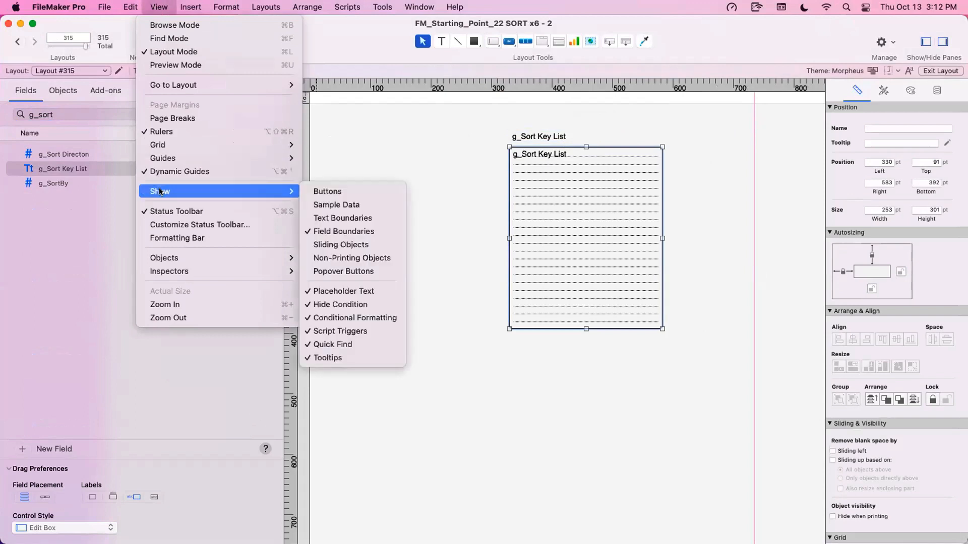
click(333, 204)
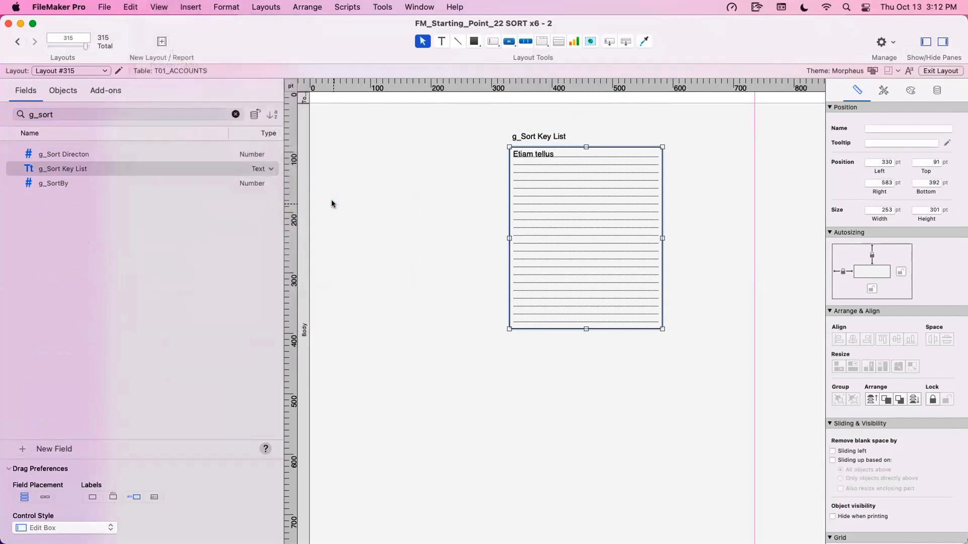
- Check the g_Sort Key List field in Browse mode and return the test layout to Layout mode
click(365, 198)
click(521, 193)
key(super+b)
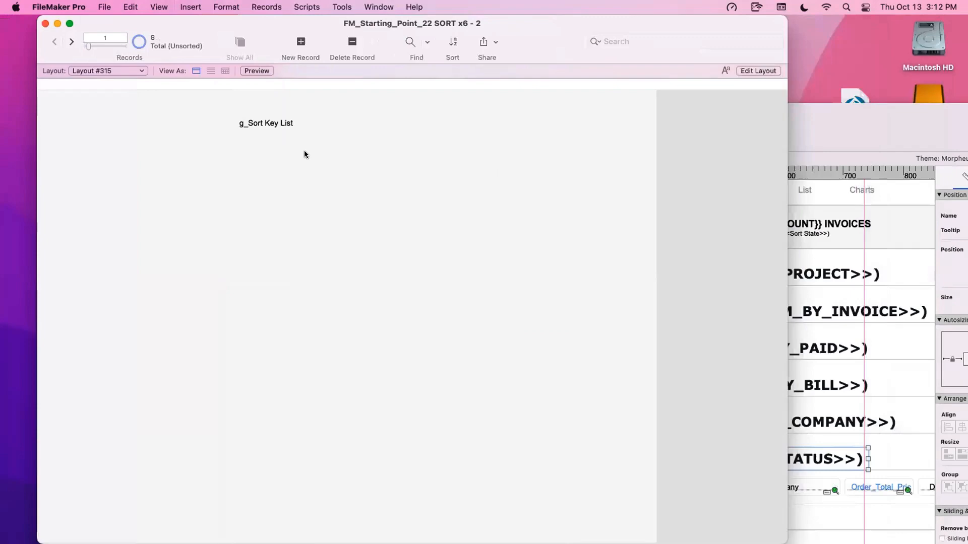
click(304, 150)
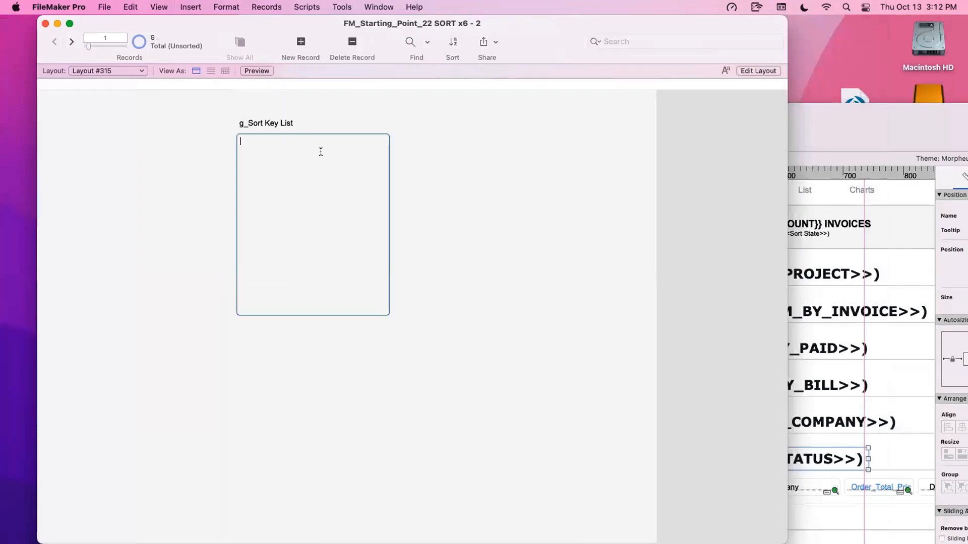
key(super+l)
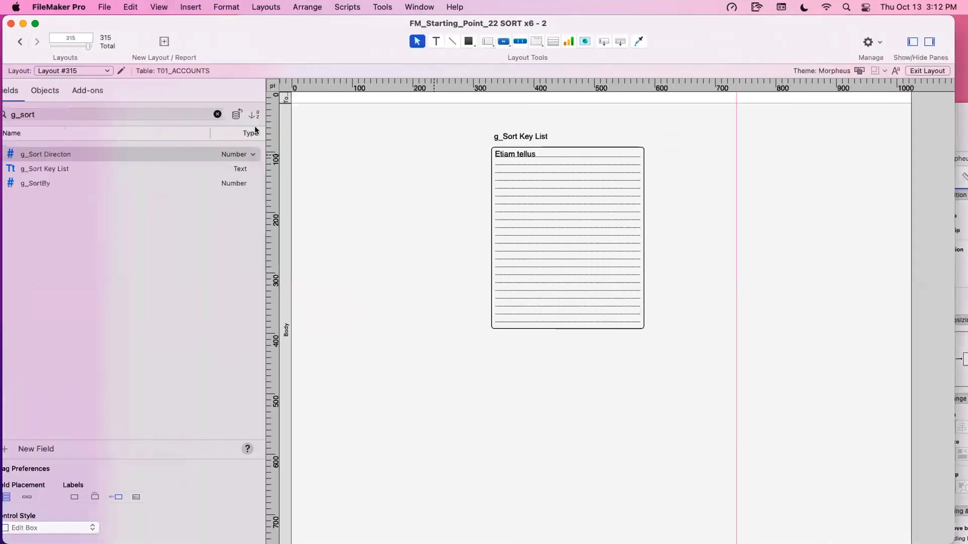
- Open a new window, switch it to the Accounts (100) data-entry layout L100n, and enter Browse mode
click(419, 7)
click(422, 23)
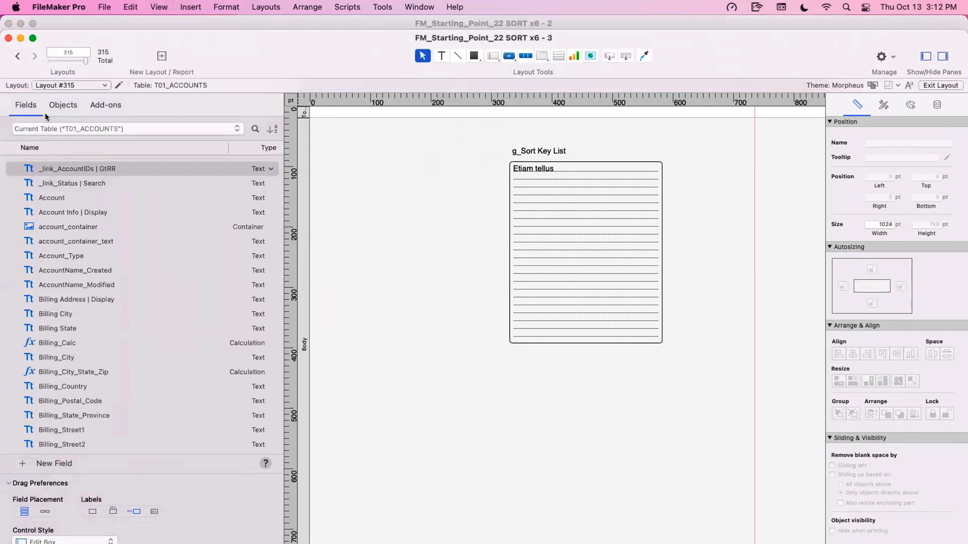
click(46, 86)
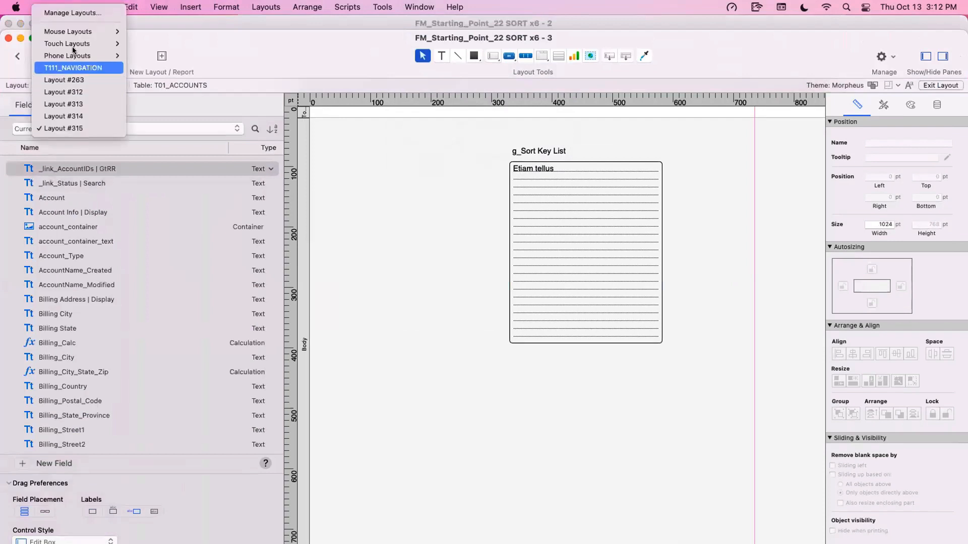
mouse_move(75, 31)
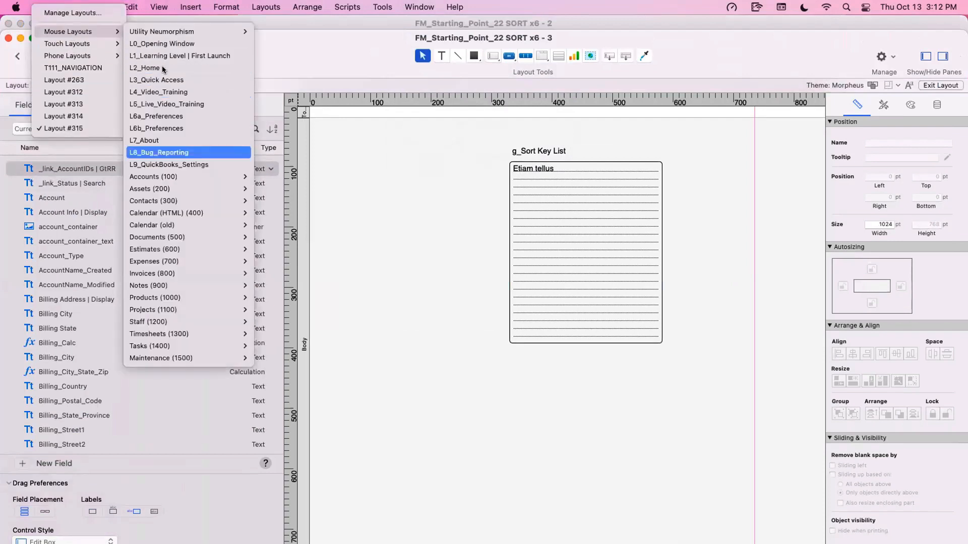
mouse_move(168, 186)
mouse_move(323, 175)
click(450, 175)
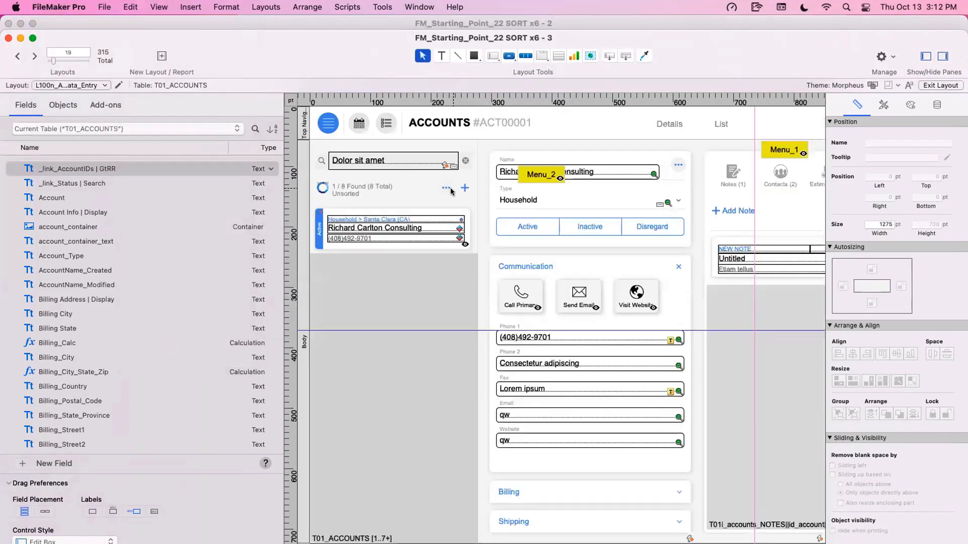
key(super+b)
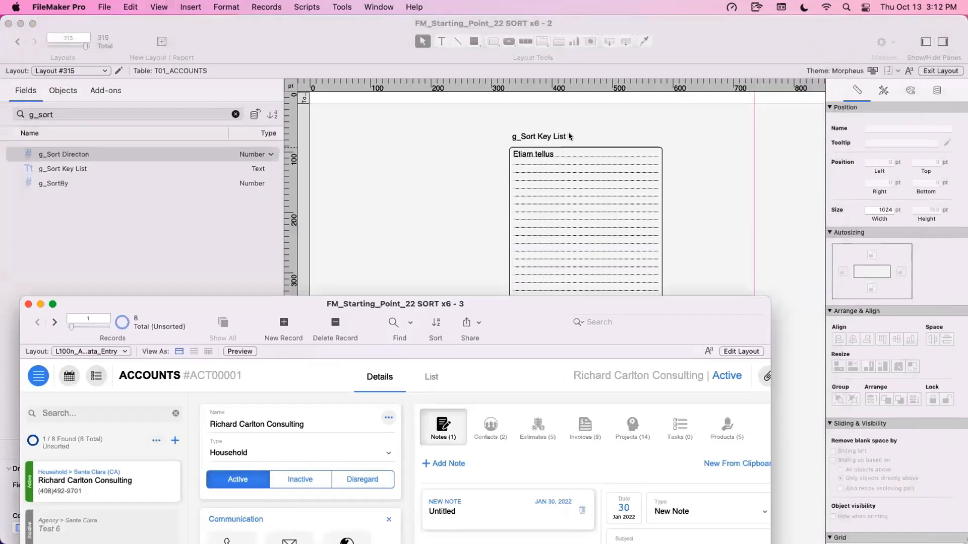
- Choose Status, Type and Billing City as the accounts sort keys, and bring the test layout window to the front
click(156, 441)
click(276, 491)
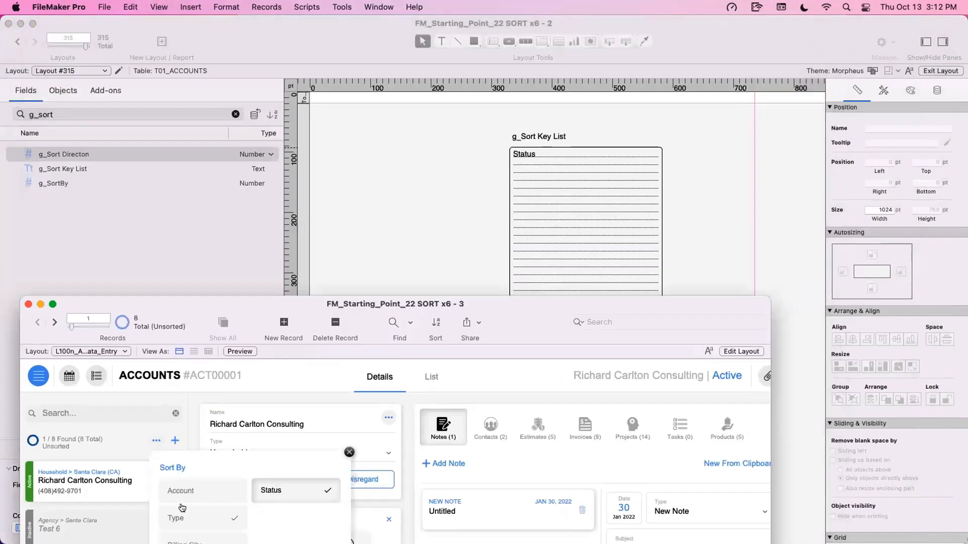
click(207, 524)
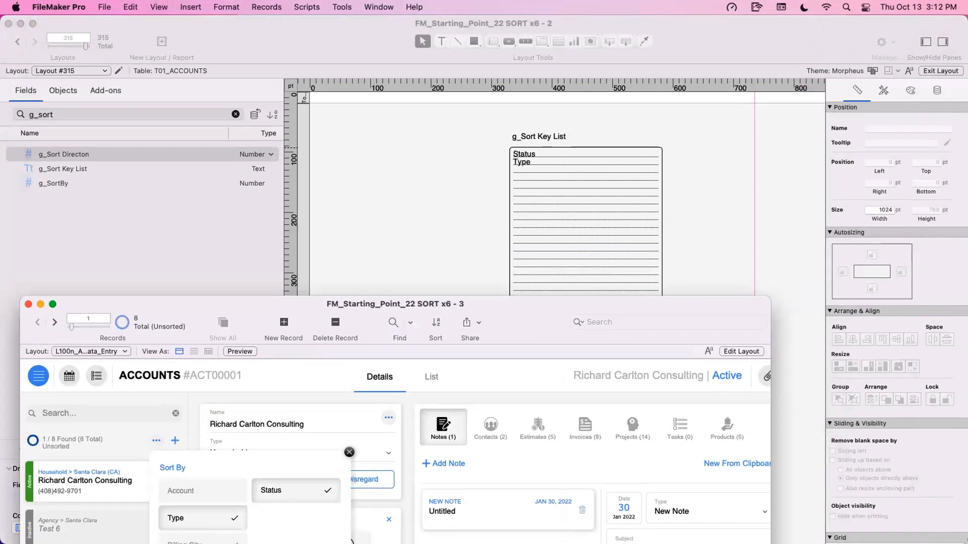
click(203, 541)
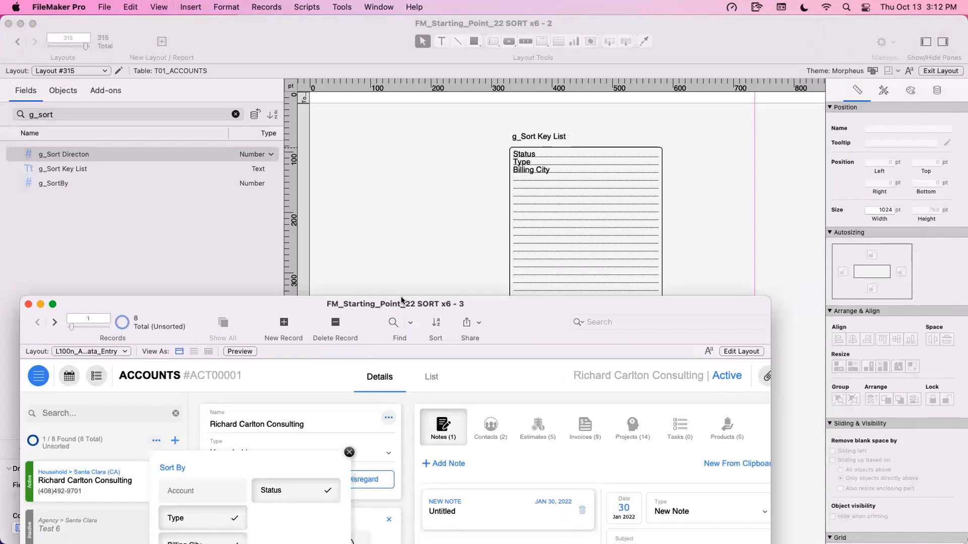
drag(400, 299, 430, 397)
click(459, 258)
click(539, 222)
drag(539, 224, 535, 251)
key(super+z)
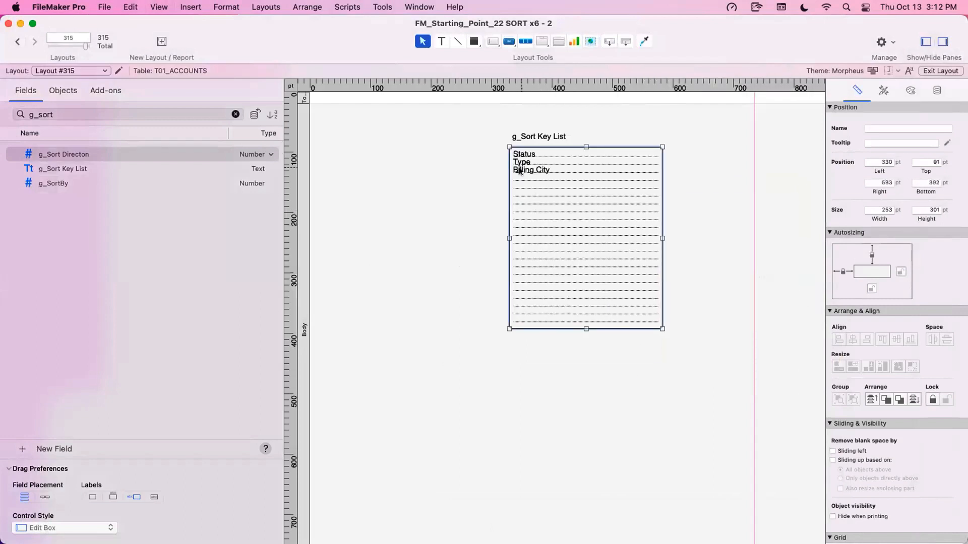
- Review the layout's display options for showing sample data
click(130, 6)
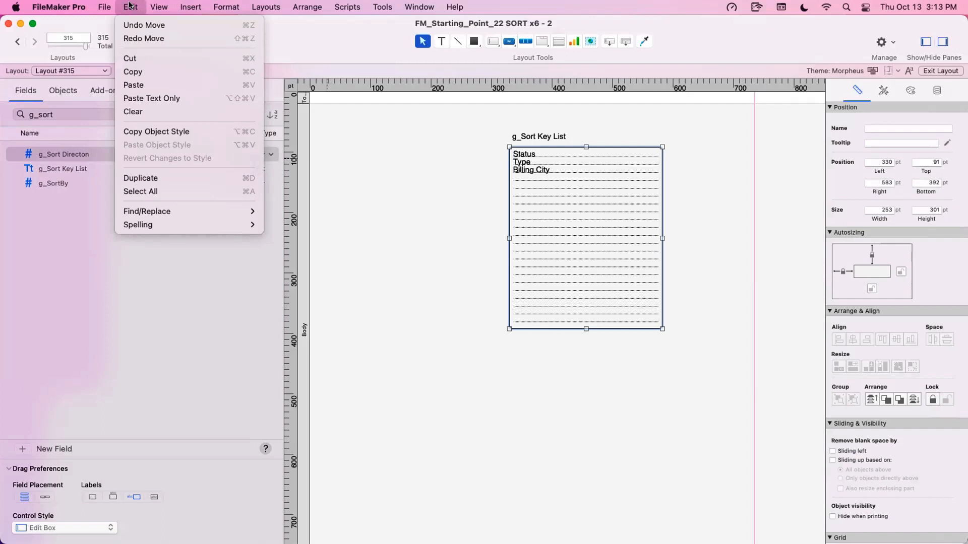
mouse_move(158, 7)
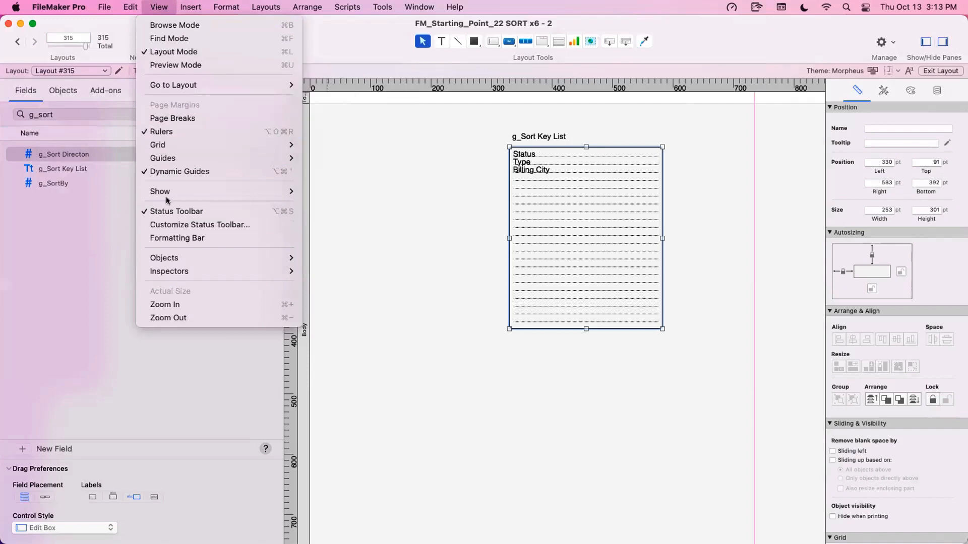
mouse_move(171, 192)
click(340, 204)
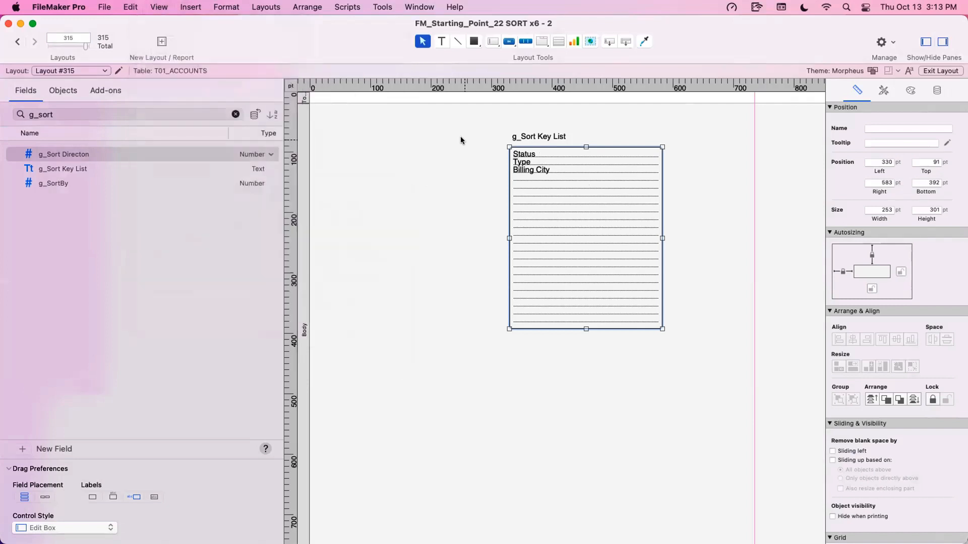
- Move the g_Sort Key List field and its label right, placing the field's left edge at about 455 pt
shift+click(541, 136)
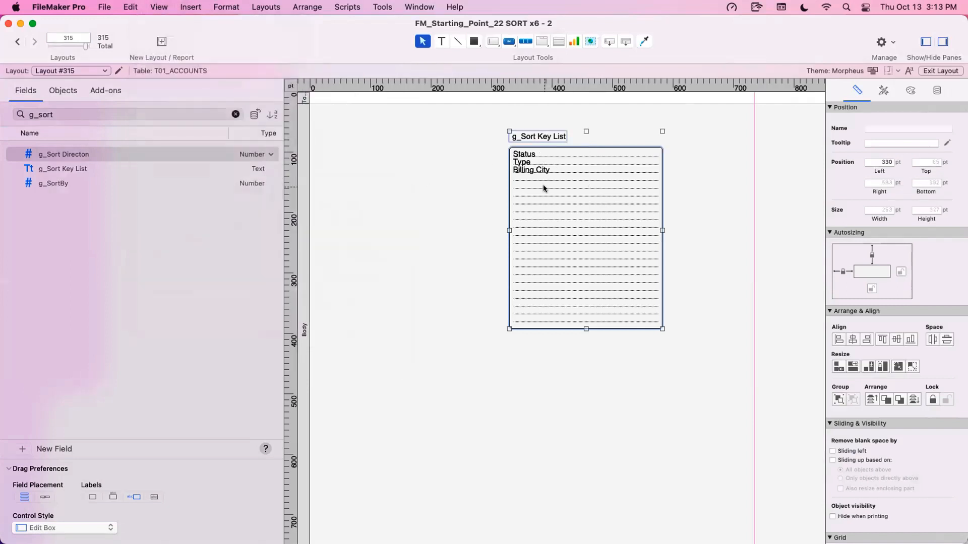
drag(545, 188, 619, 185)
click(537, 192)
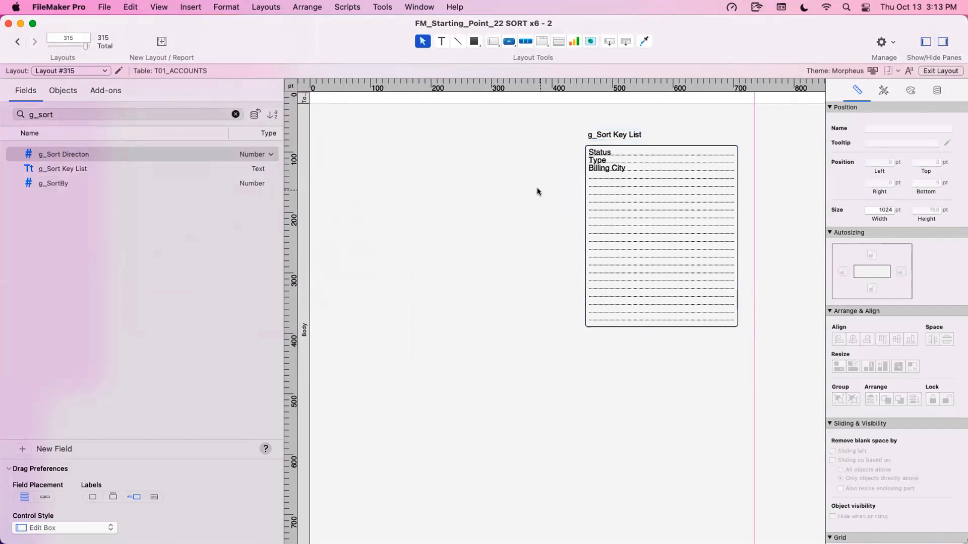
scroll(537, 191, right, 1)
click(597, 200)
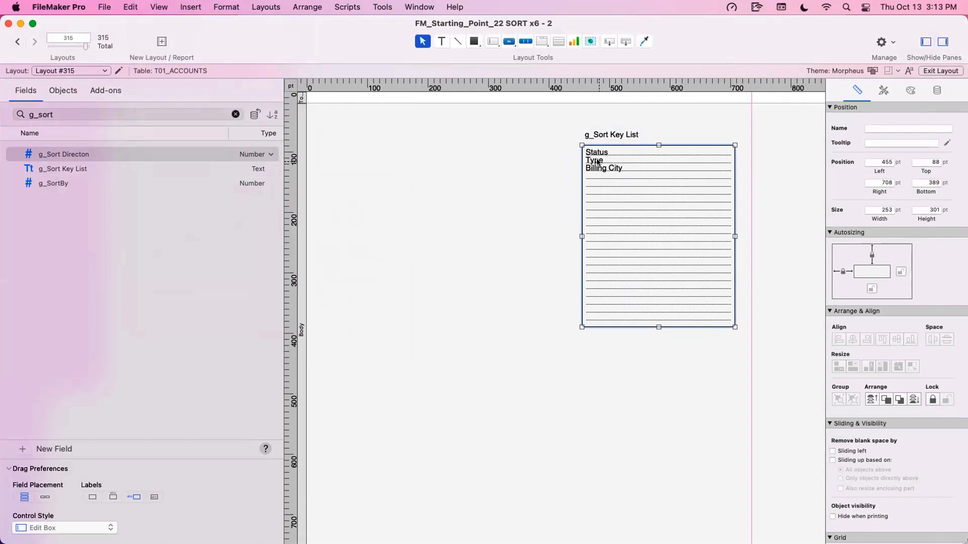
- In the ACC_Accounts field definitions, duplicate Sub Summary Keys | Multiple 5 and rename the copy Sub Summary Keys | Multiple 6
key(super+shift+d)
scroll(255, 282, down, 15)
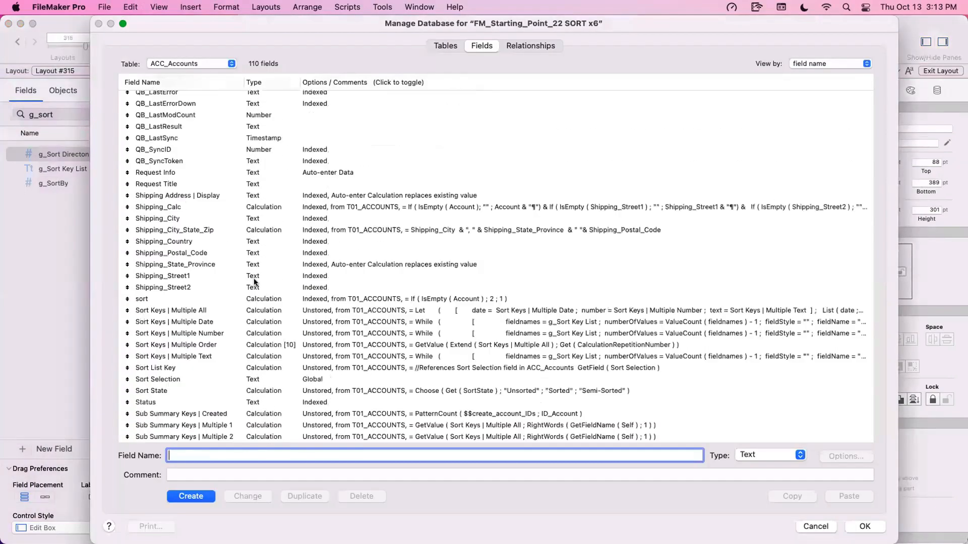
scroll(255, 282, down, 3)
click(255, 282)
click(229, 343)
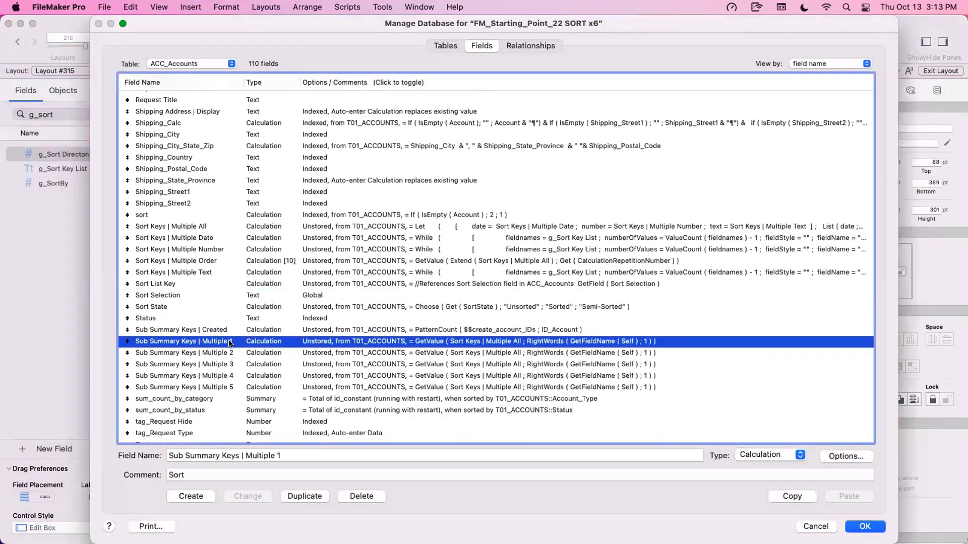
click(239, 387)
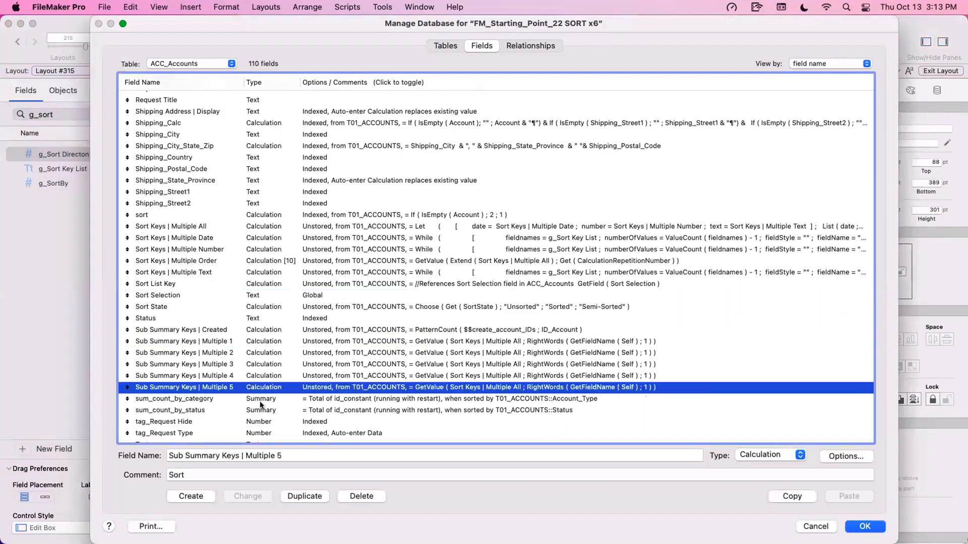
click(304, 496)
drag(303, 455, 276, 459)
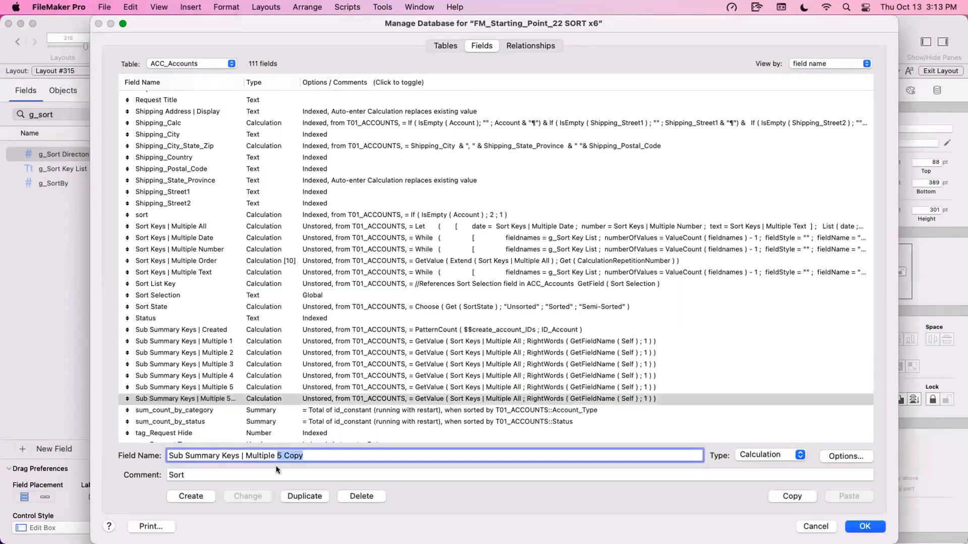
text(6)
click(243, 495)
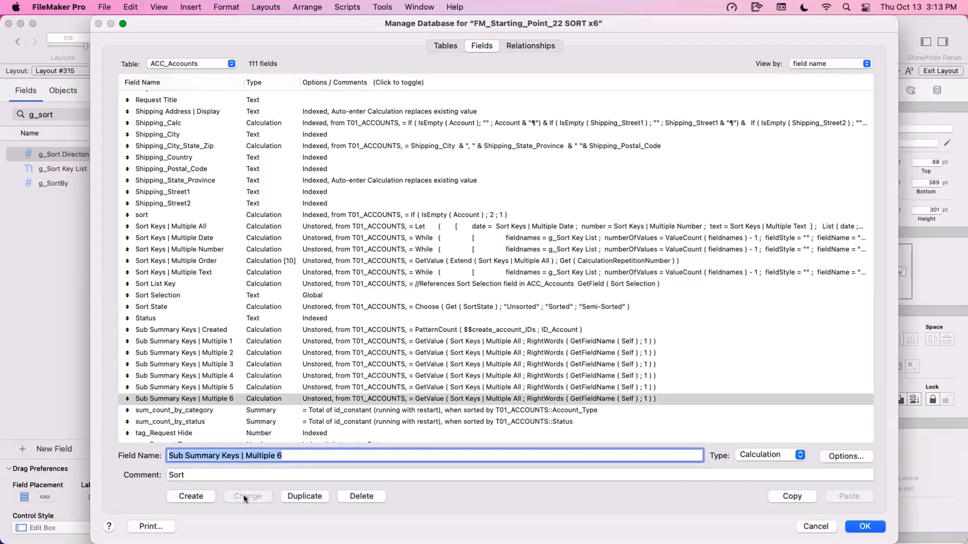
- Duplicate Sub Summary Keys | Multiple 6, rename the copy Sub Summary Keys | Multiple 7, and save the field definitions
click(301, 496)
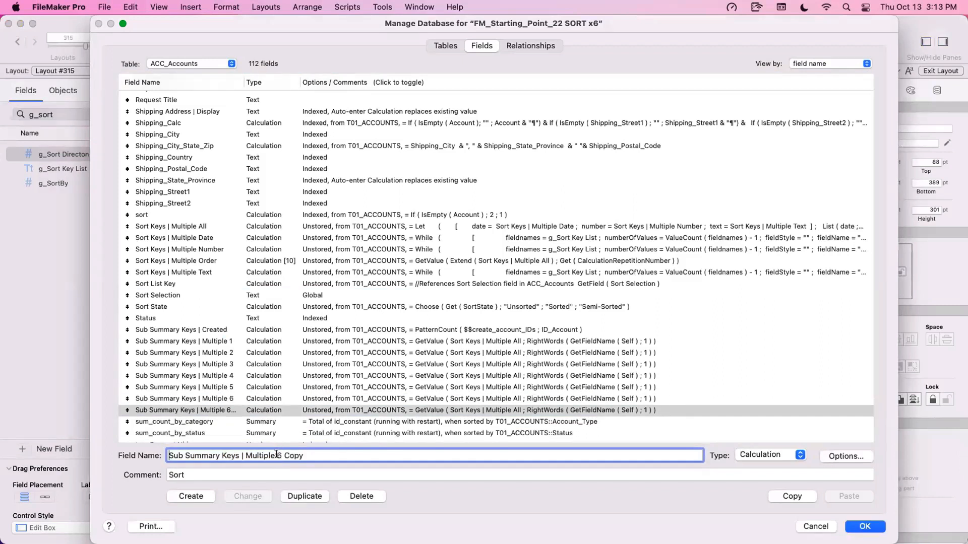
drag(304, 457, 276, 459)
text(7)
click(255, 496)
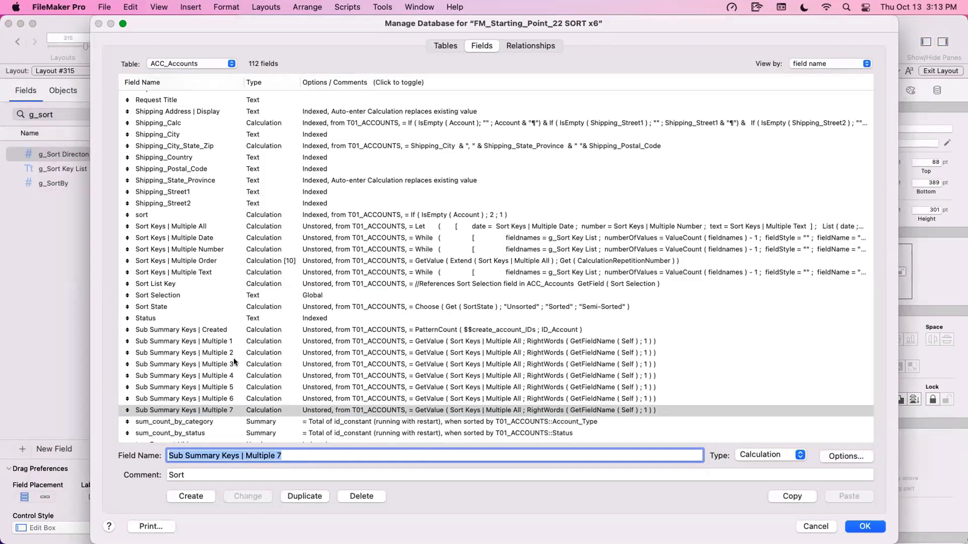
click(226, 335)
click(228, 341)
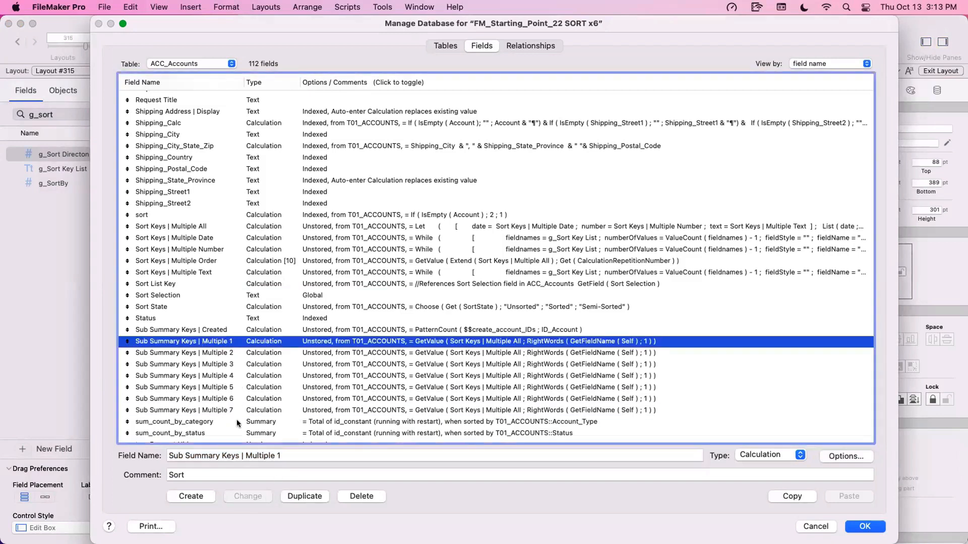
click(859, 531)
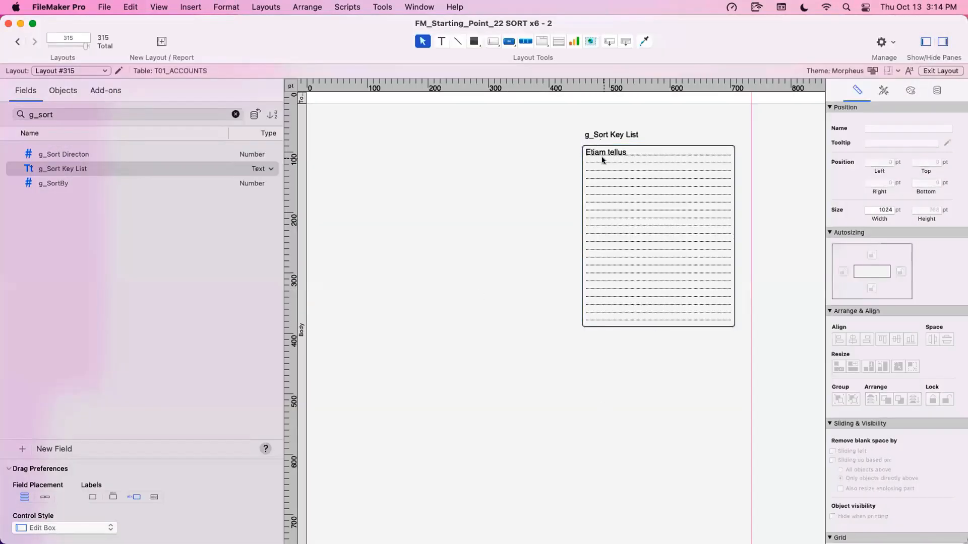
- Move the g_Sort Key List field and its label farther right to free space beside them
shift+click(604, 135)
drag(612, 165, 651, 165)
click(517, 188)
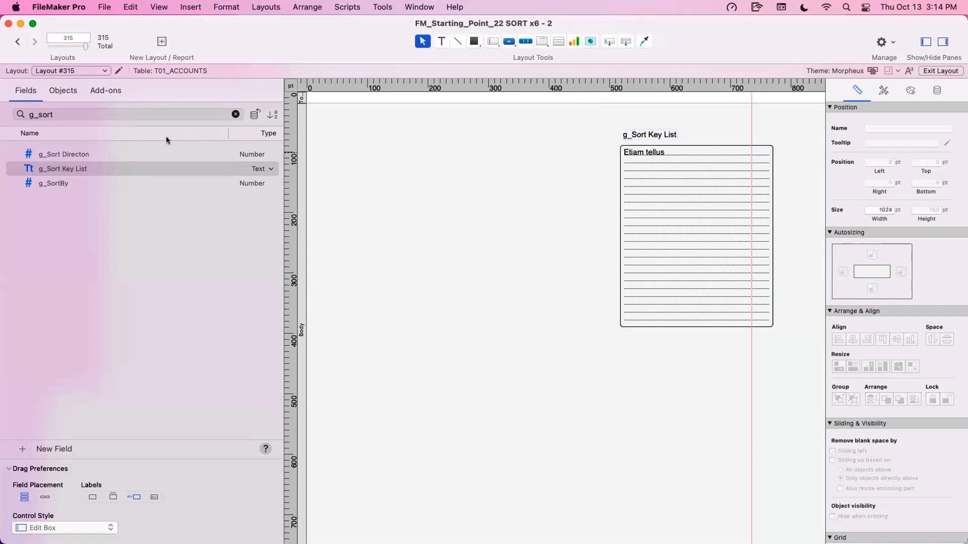
- Filter the fields by Summar, place Sub Summary Keys | Multiple 1 through 7 in a column with labels above, and view the layout in Browse mode
double_click(161, 115)
text(Summar)
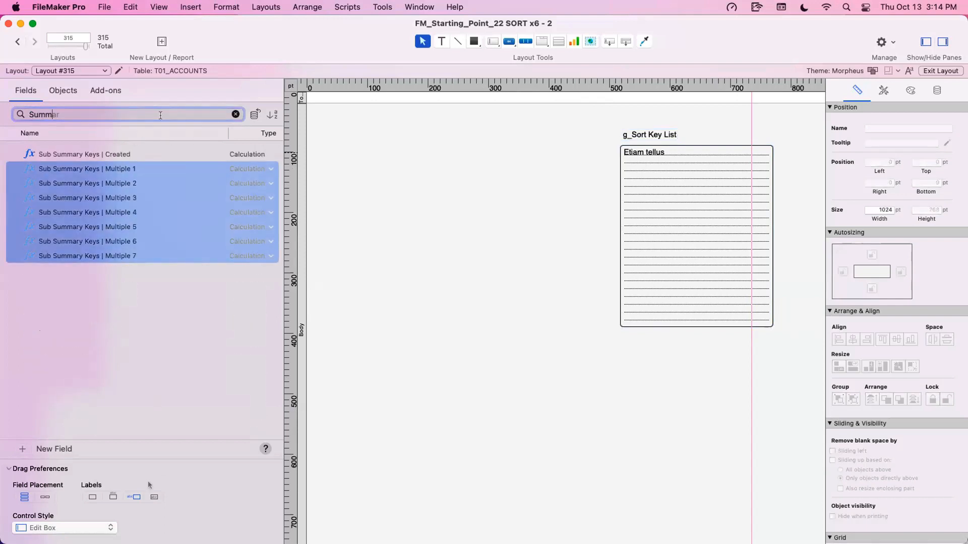
click(113, 497)
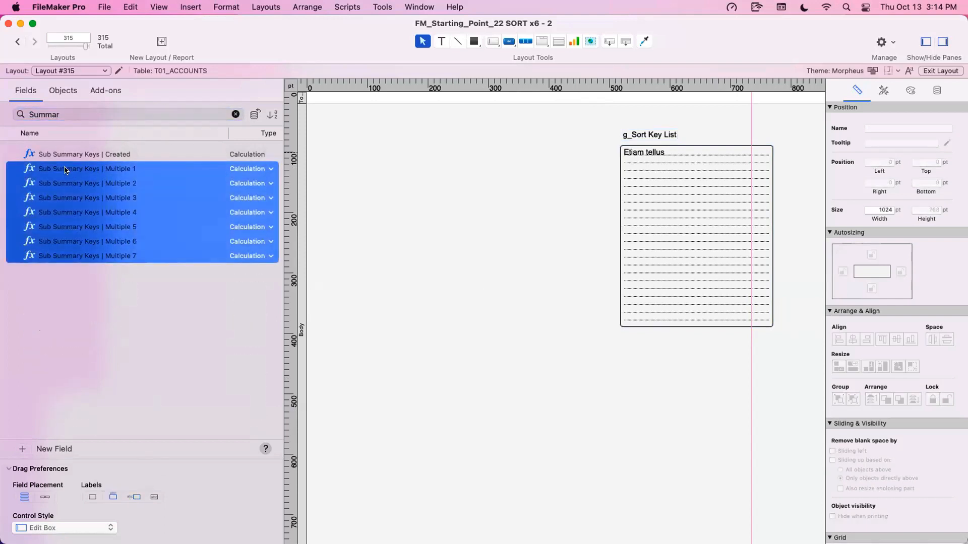
drag(70, 169, 453, 213)
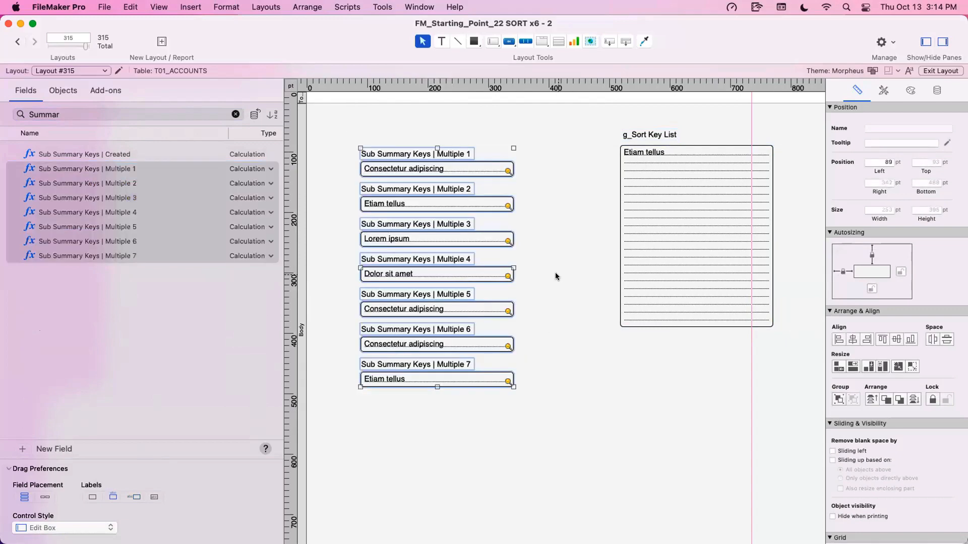
key(super+b)
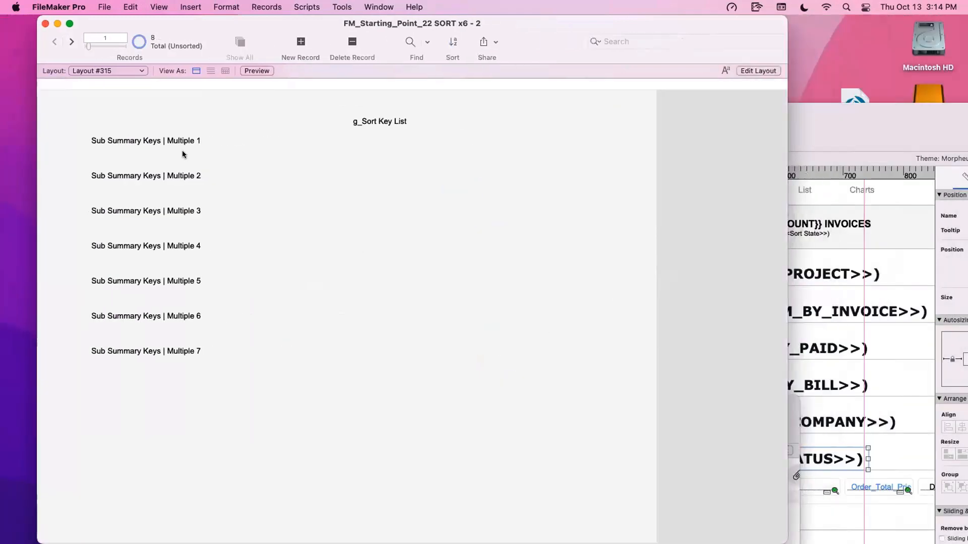
- Enter Status as the first line of the g_Sort Key List field and commit the entry
click(374, 137)
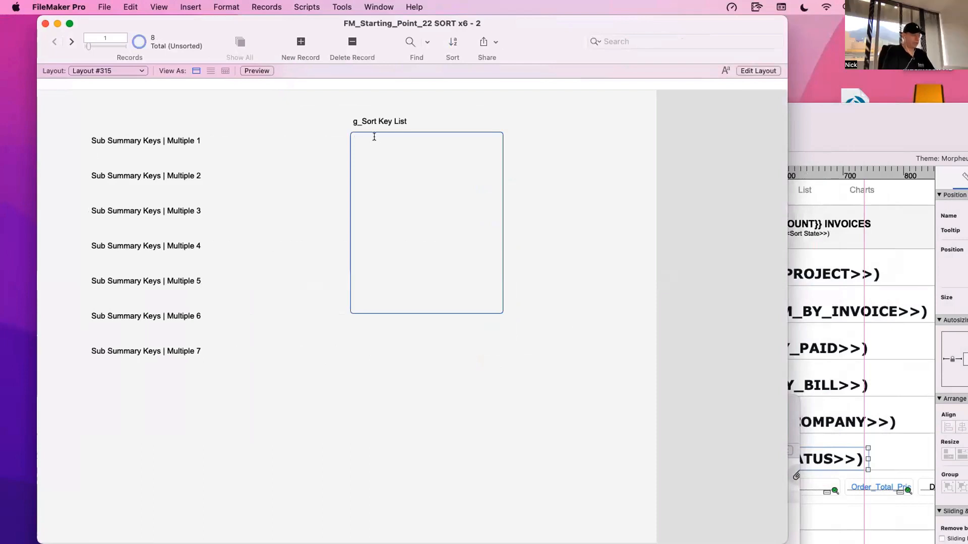
text(Status)
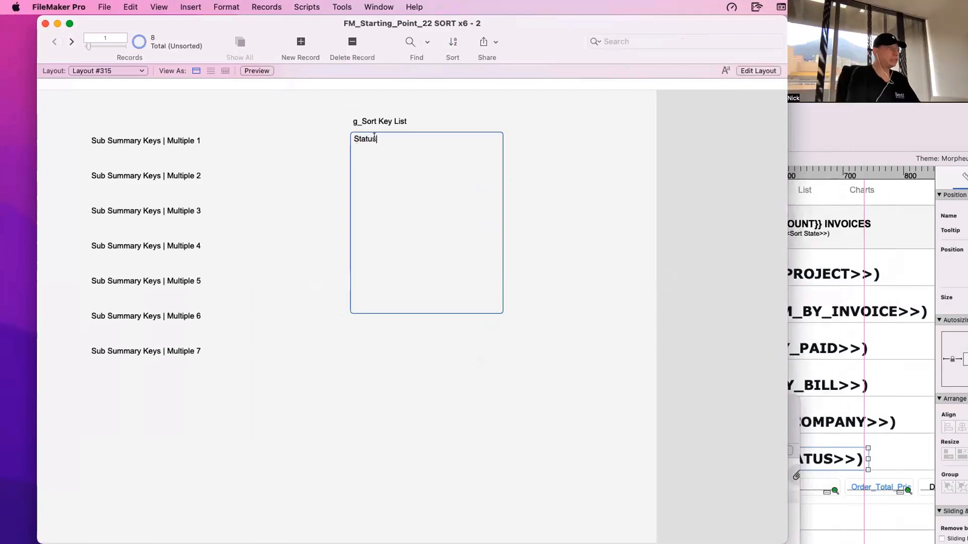
key(Tab)
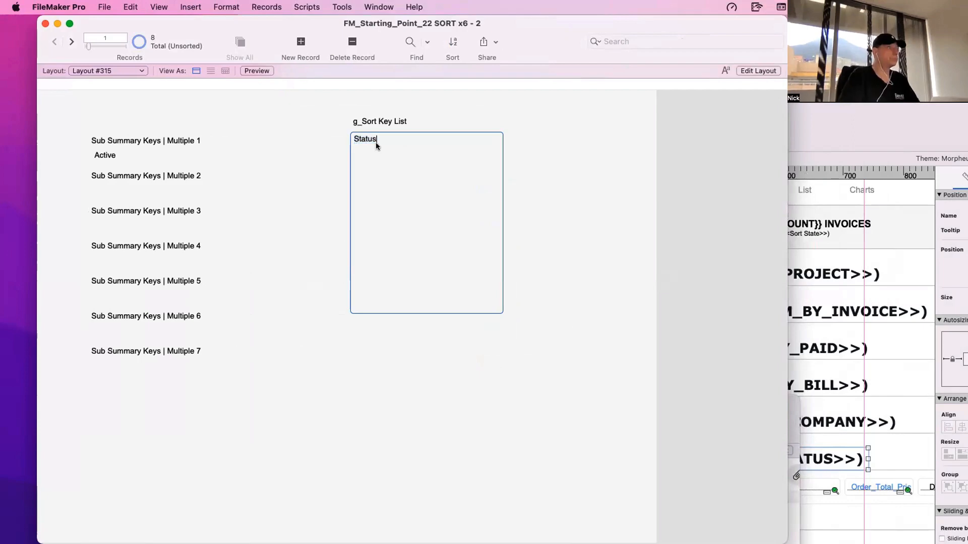
- Stop Return and Enter from moving to the next object in the g_Sort Key List field, and return to Browse mode
key(super+l)
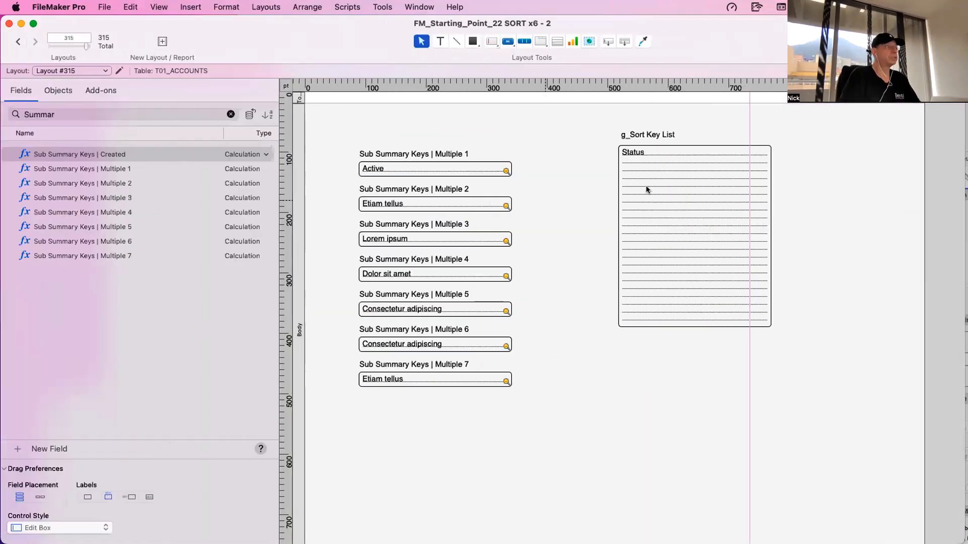
click(628, 186)
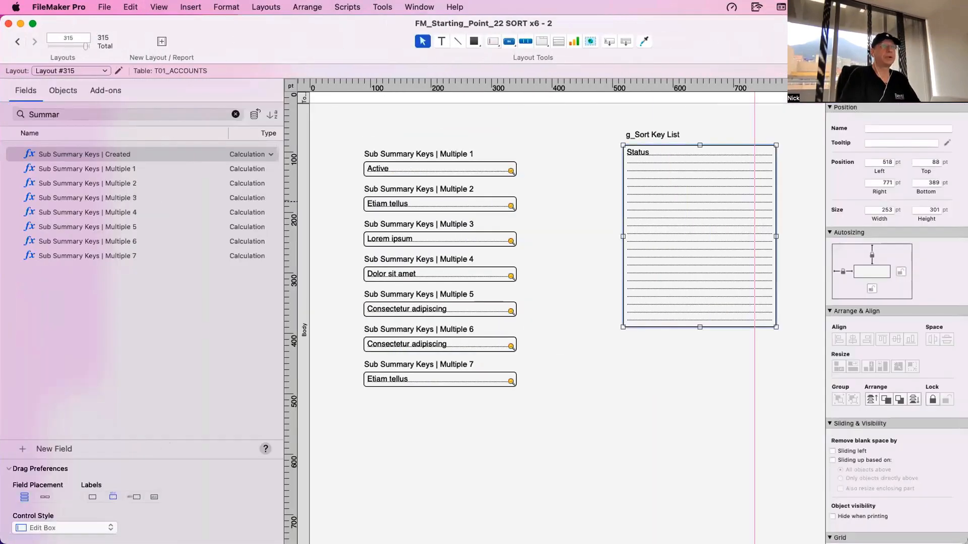
click(948, 90)
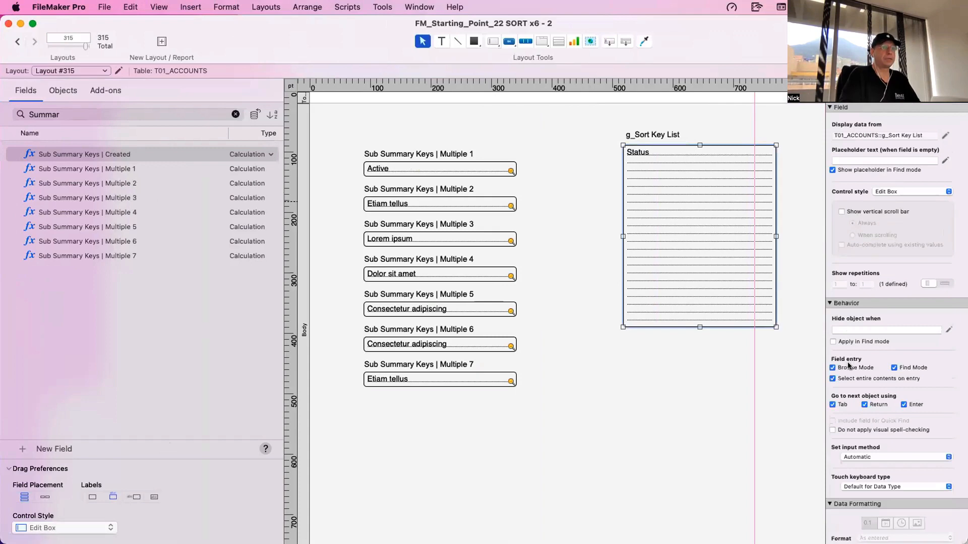
click(864, 404)
click(903, 404)
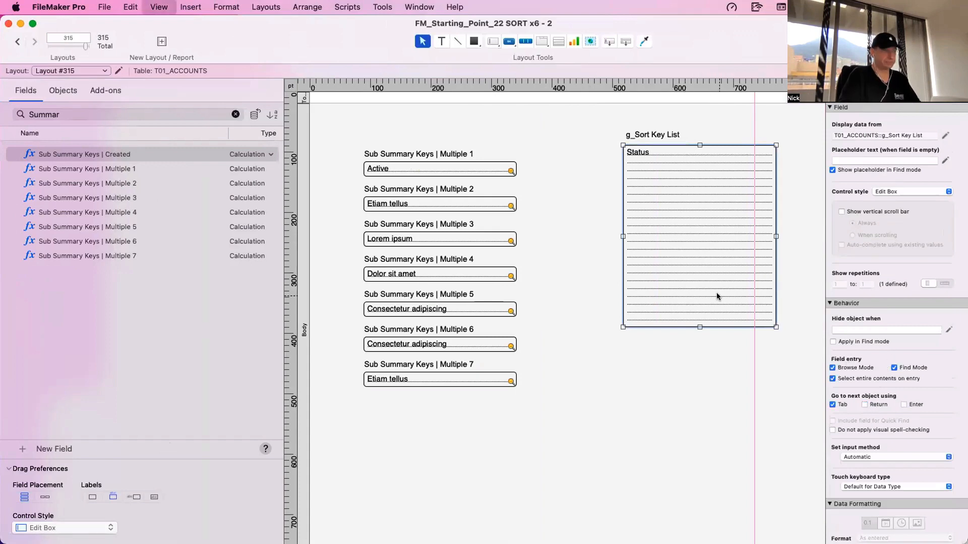
key(super+b)
- Add Type on a second line below Status in the g_Sort Key List field
click(383, 158)
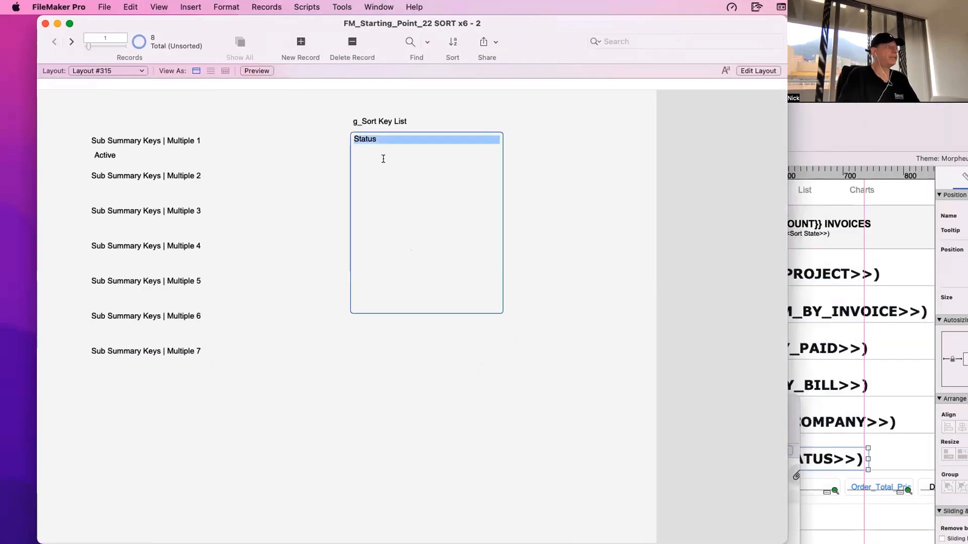
click(383, 158)
key(Return)
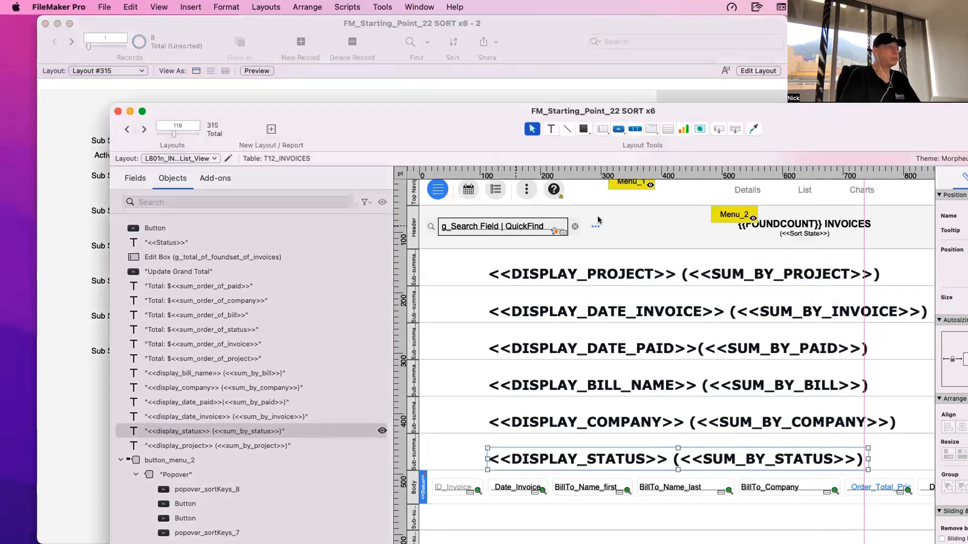
- Check the Sort By options in the Accounts window and add Billing City as the third line of g_Sort Key List
click(740, 218)
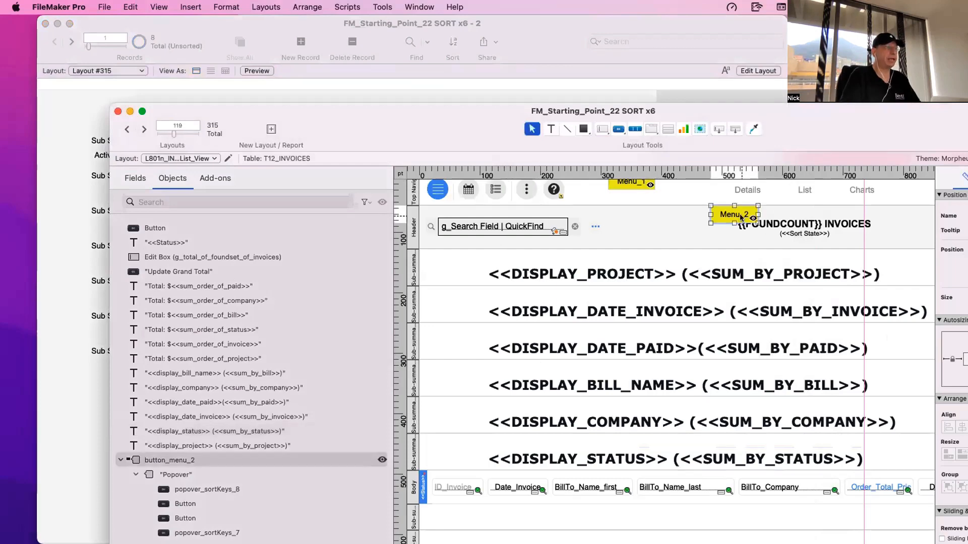
double_click(740, 217)
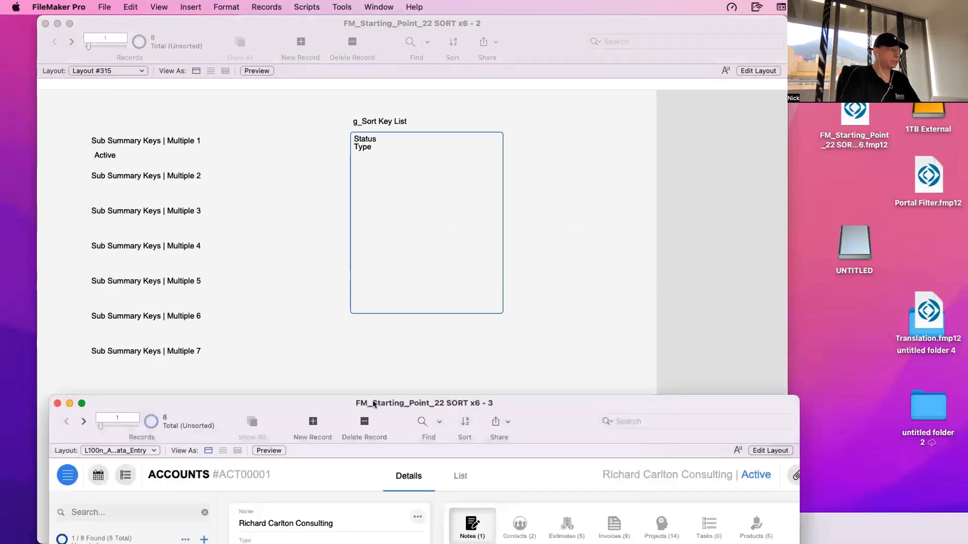
drag(374, 406, 694, 294)
click(505, 429)
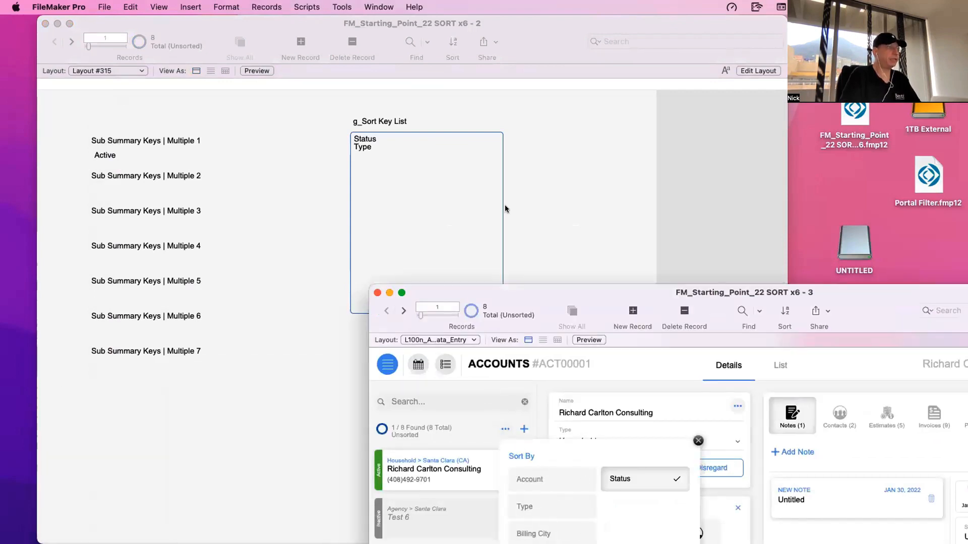
click(385, 168)
key(Return)
text(Bill)
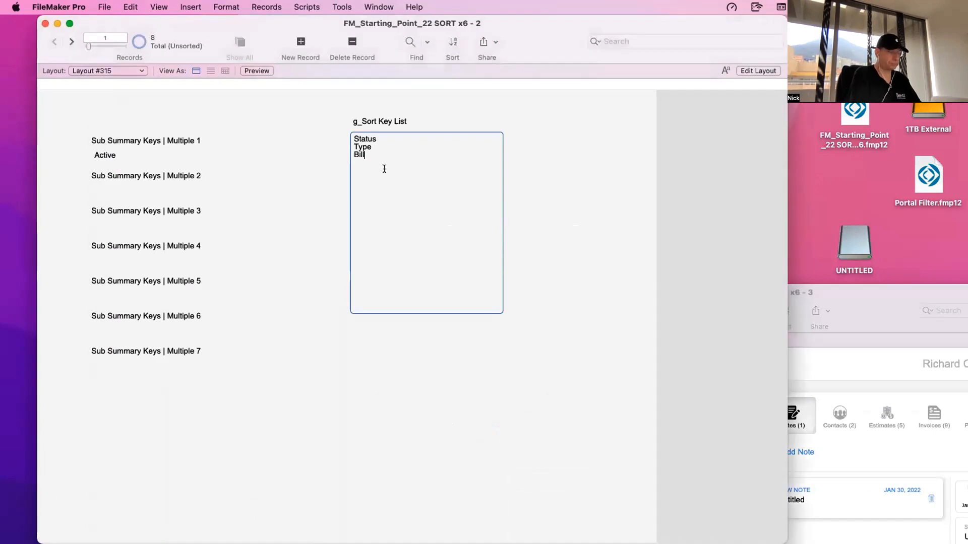
text(ing City)
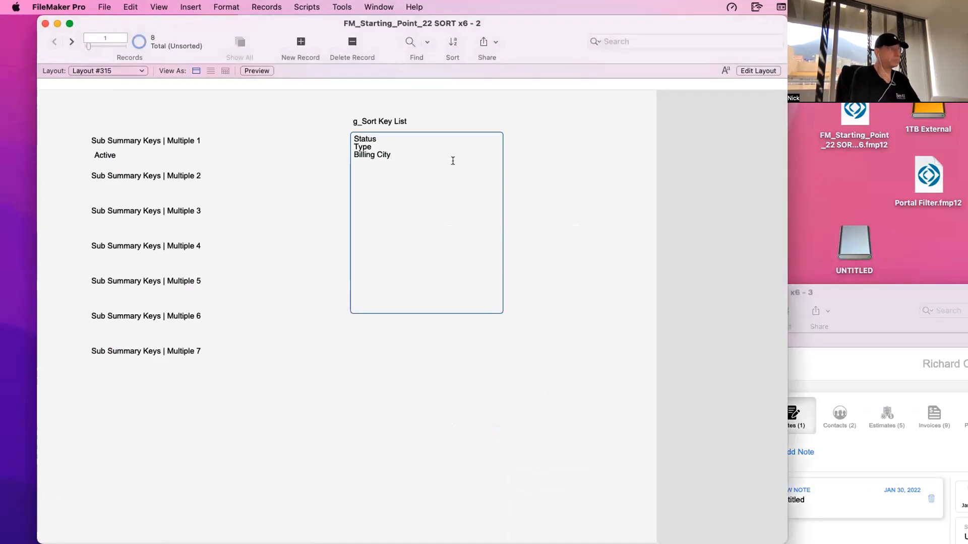
click(537, 144)
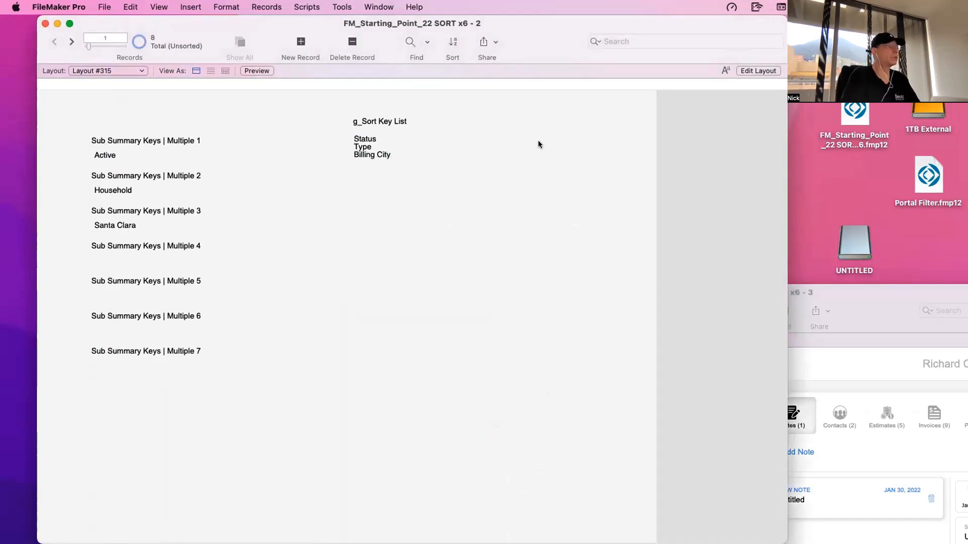
- Compare each line of g_Sort Key List with the value in the matching Sub Summary Keys | Multiple 1 to 3 field
click(132, 152)
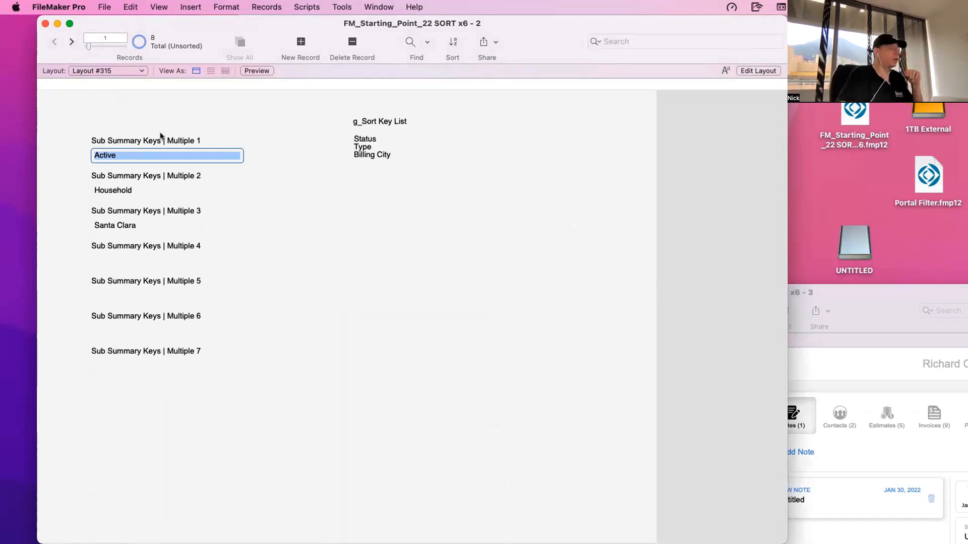
click(158, 146)
click(161, 154)
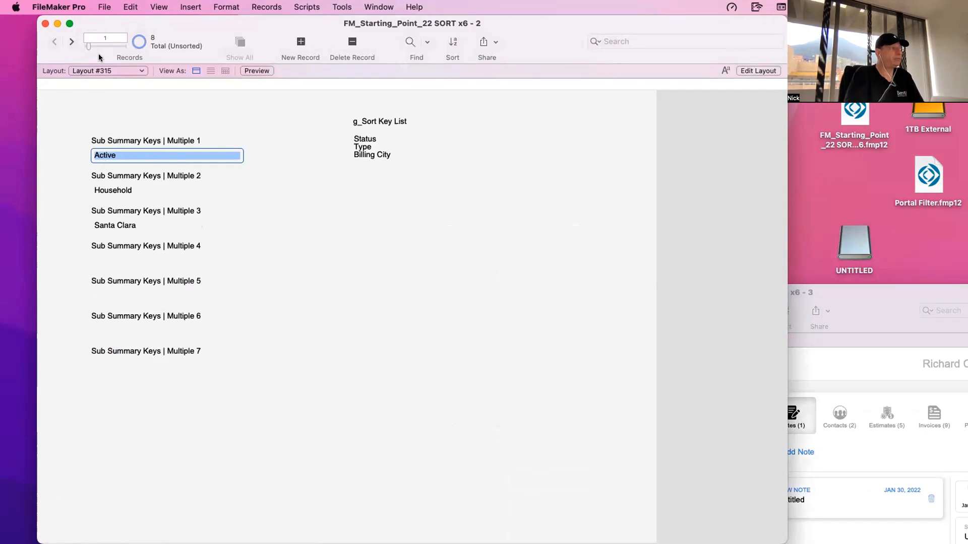
click(355, 137)
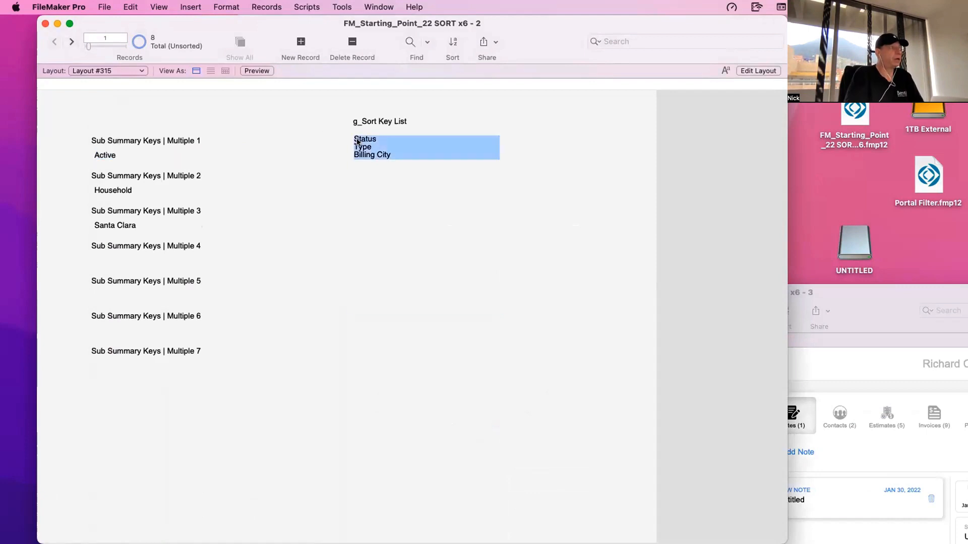
triple_click(355, 136)
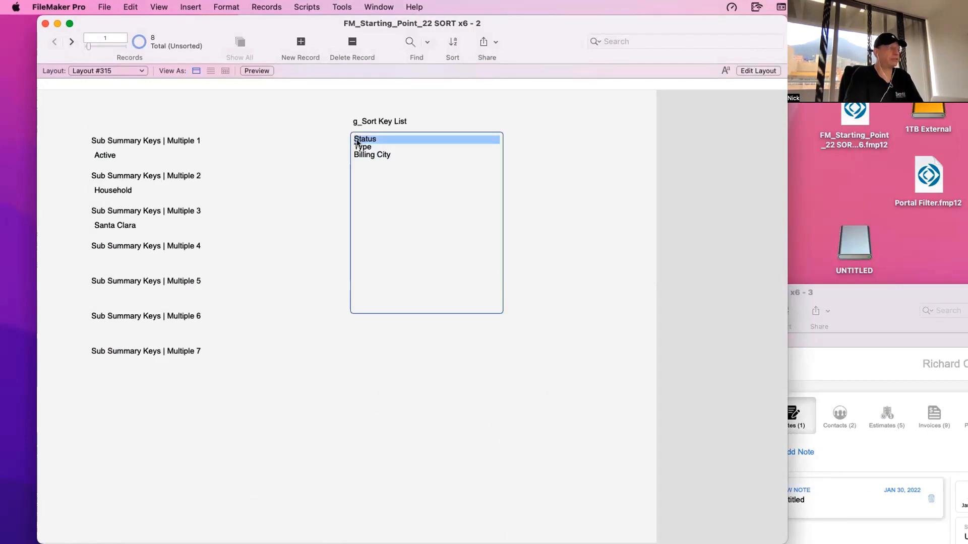
click(105, 160)
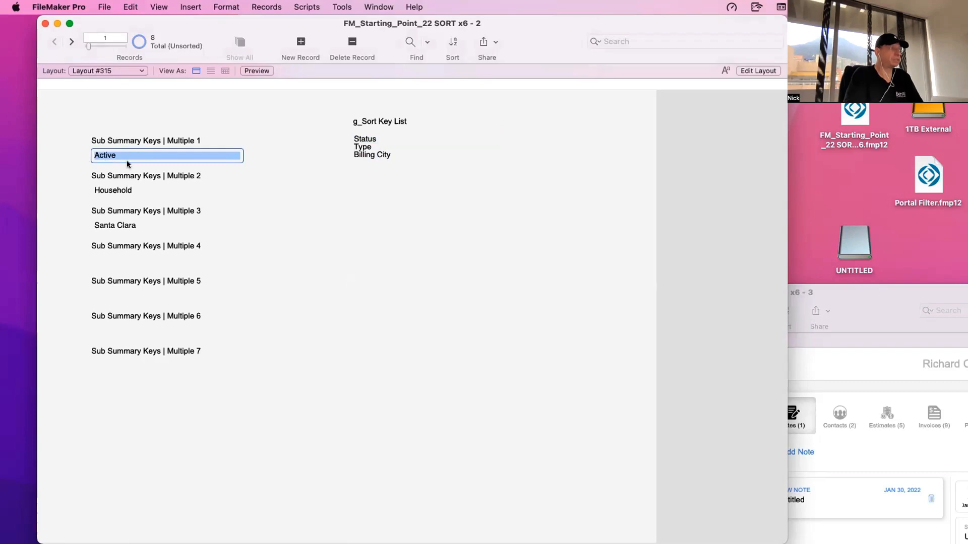
click(122, 190)
click(359, 148)
click(370, 146)
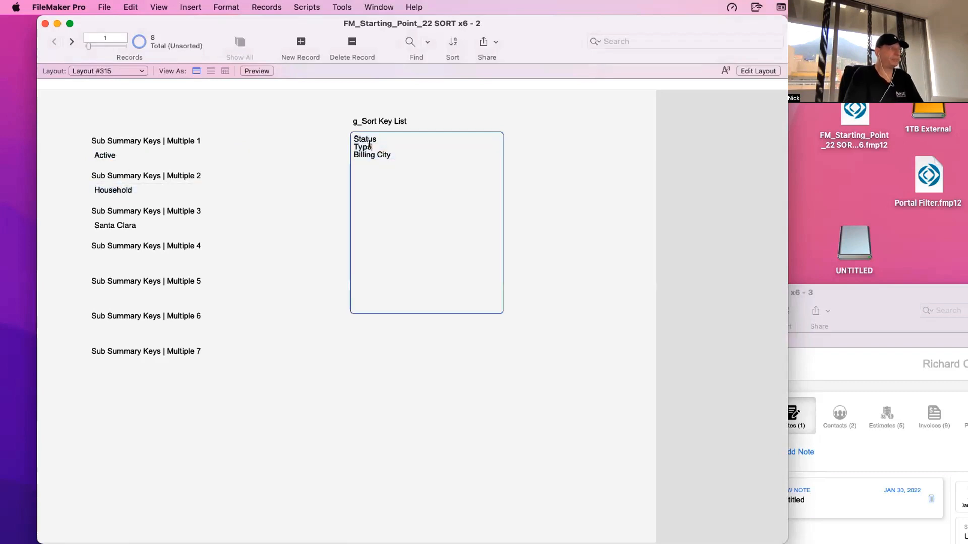
click(129, 228)
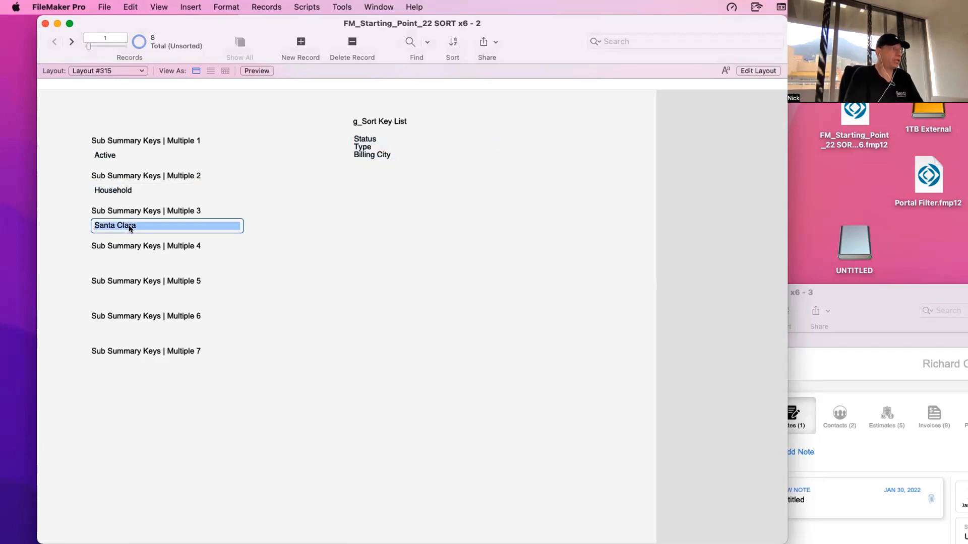
click(355, 168)
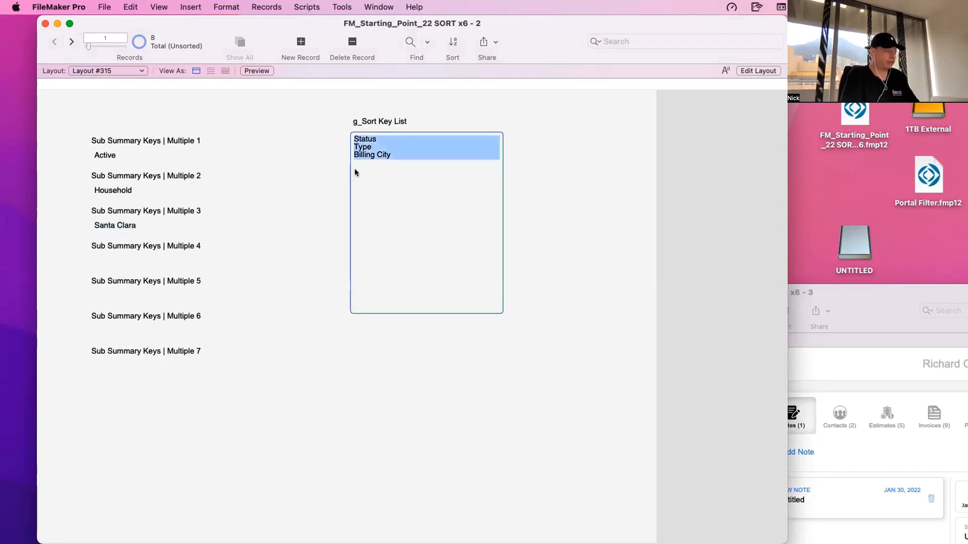
- Look through the ACC_Accounts field definitions for another usable sort field, and leave without changing them
key(super+shift+d)
scroll(225, 296, down, 3)
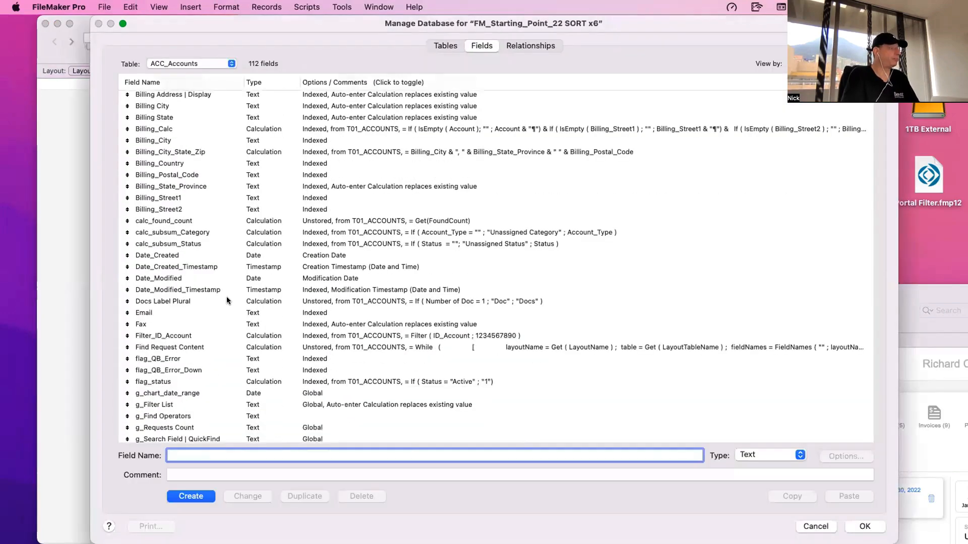
scroll(234, 303, up, 3)
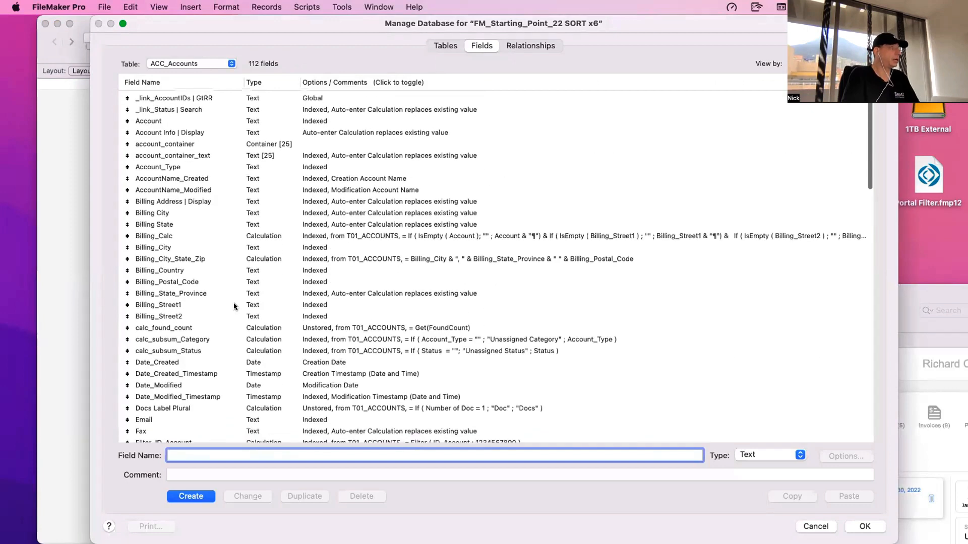
click(191, 114)
click(229, 457)
key(Escape)
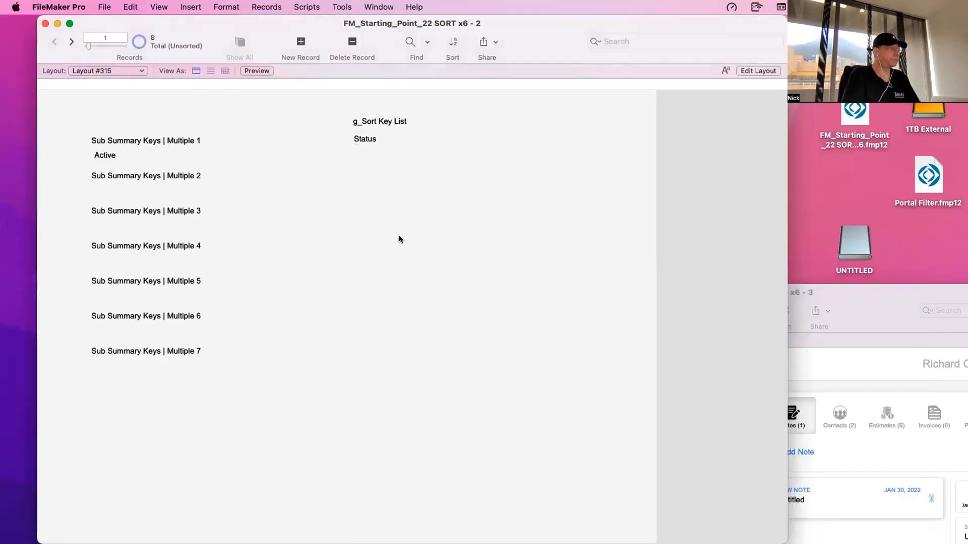
- Add Type, Account and Billing City on separate lines below Status in g_Sort Key List and commit the field
click(404, 181)
click(403, 180)
key(Return)
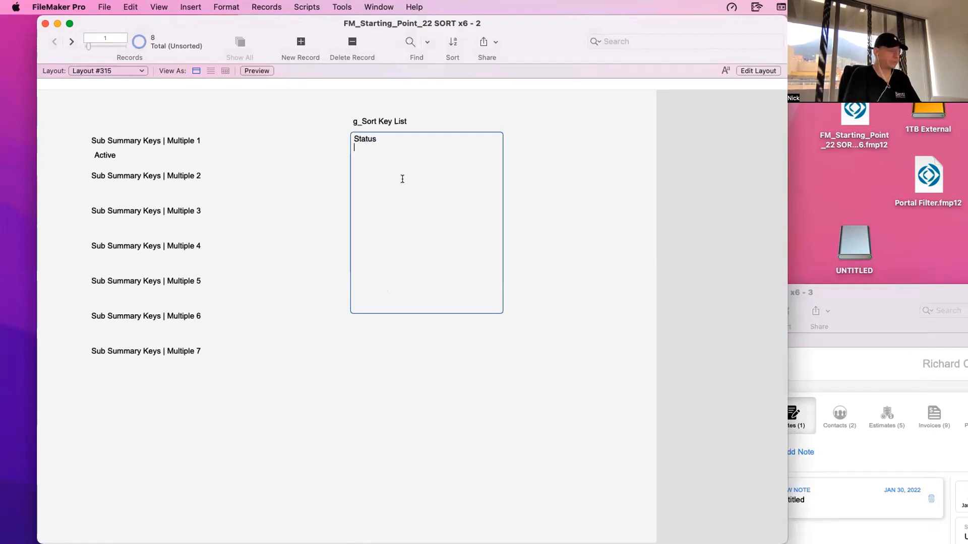
text(Type )
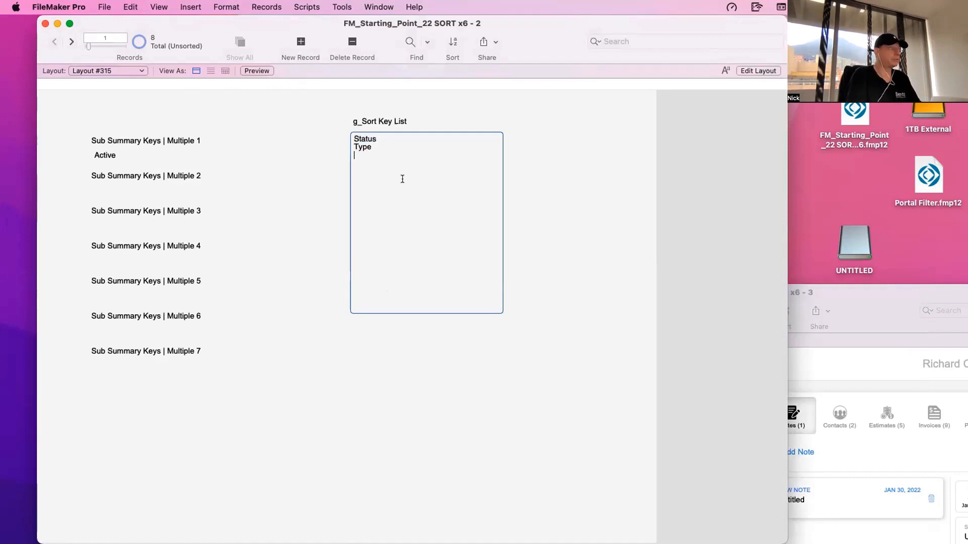
text(Account )
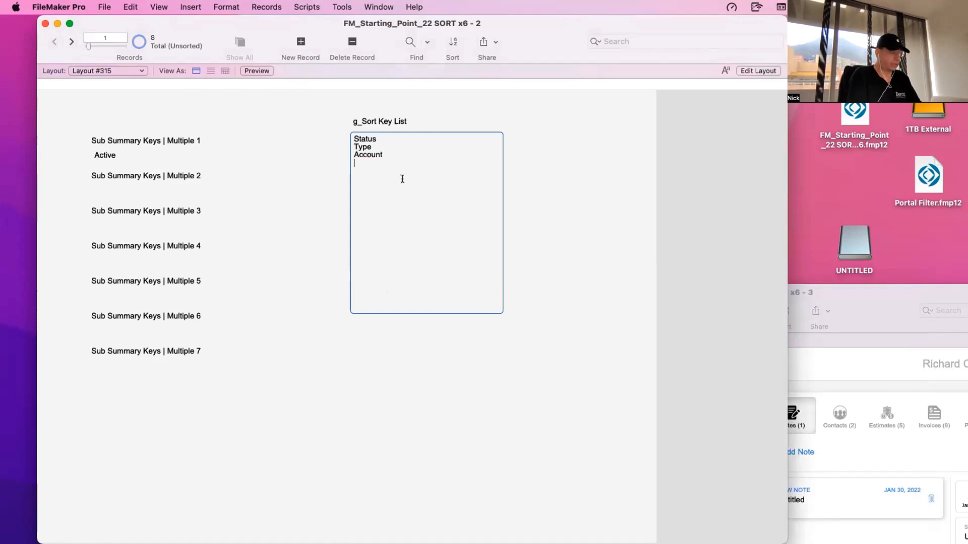
text(Bill)
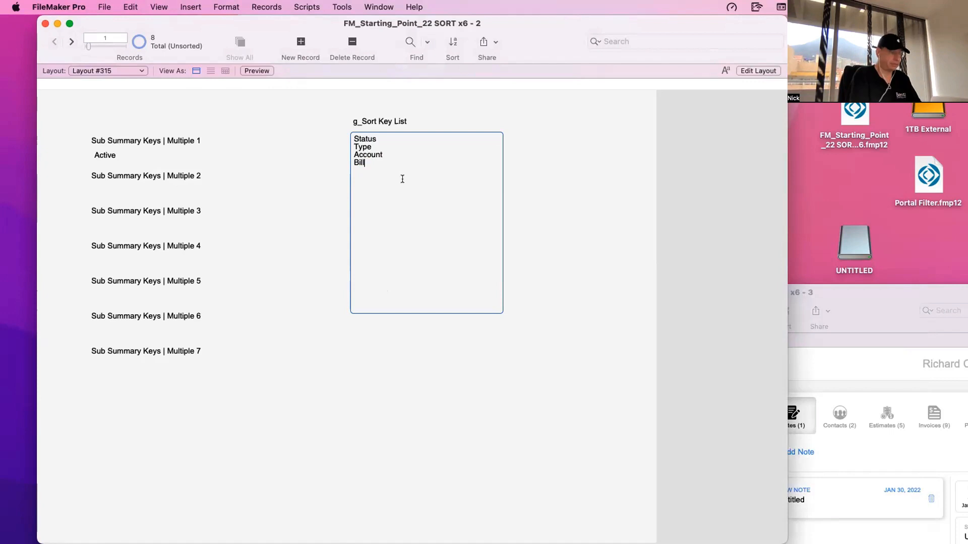
text(ing City)
click(295, 180)
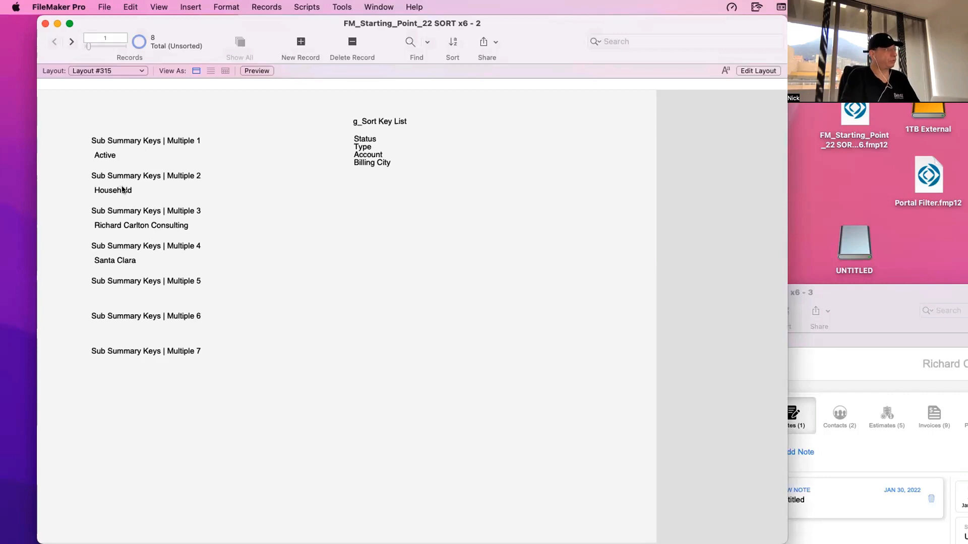
- Review the values in the Sub Summary Keys | Multiple 4, 3, 2 and 1 fields
click(129, 262)
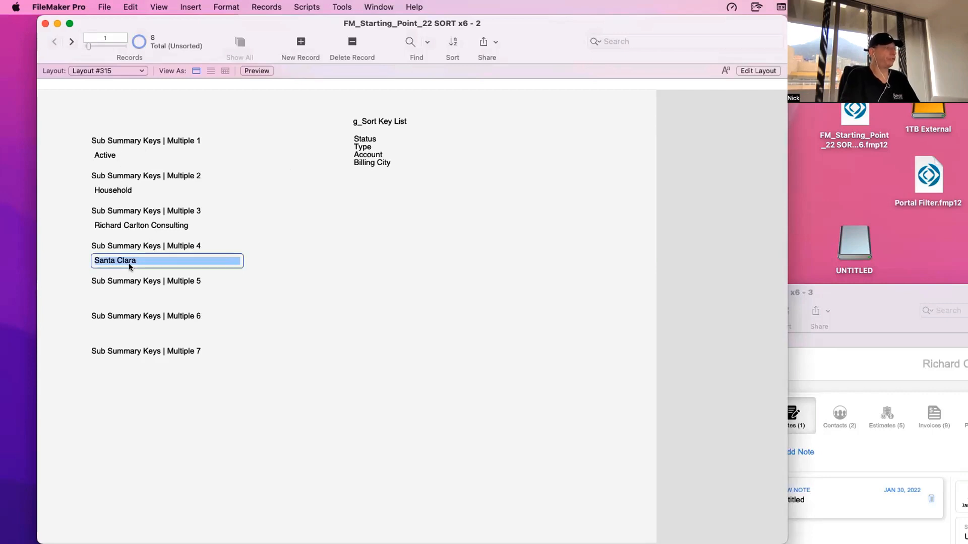
click(125, 226)
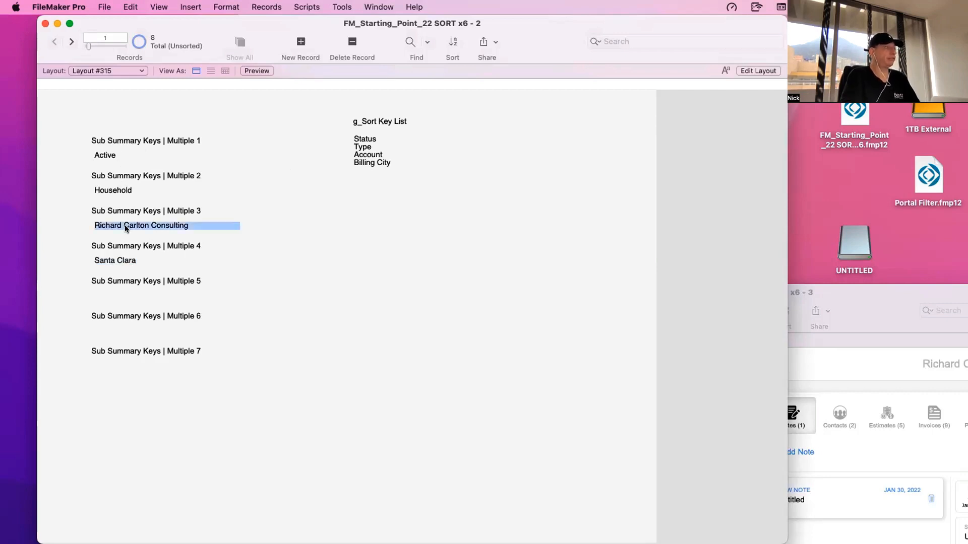
click(129, 192)
click(125, 157)
- Move Billing City from the last line of g_Sort Key List to its own first line above Status and commit the field
click(388, 161)
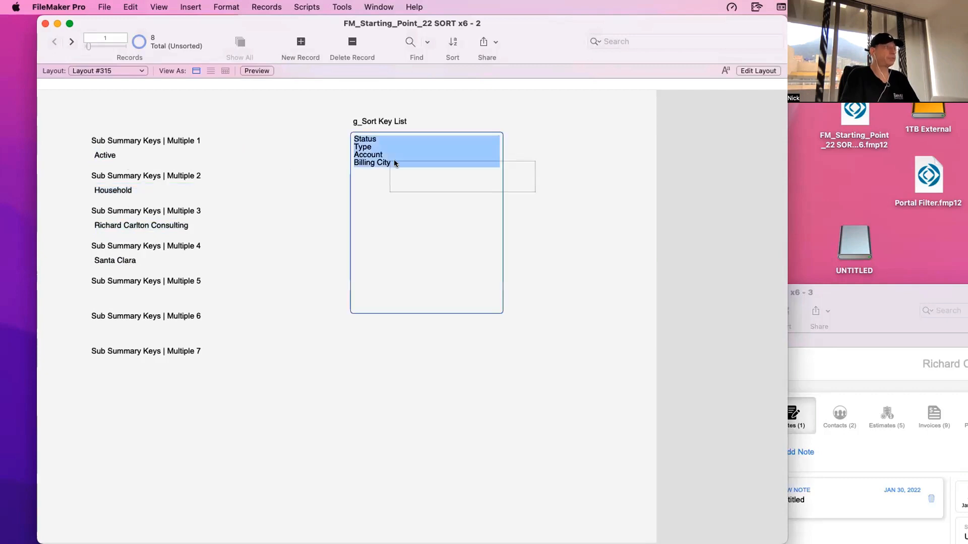
click(390, 161)
drag(391, 162, 341, 161)
key(super+c)
key(BackSpace)
click(352, 139)
key(Return)
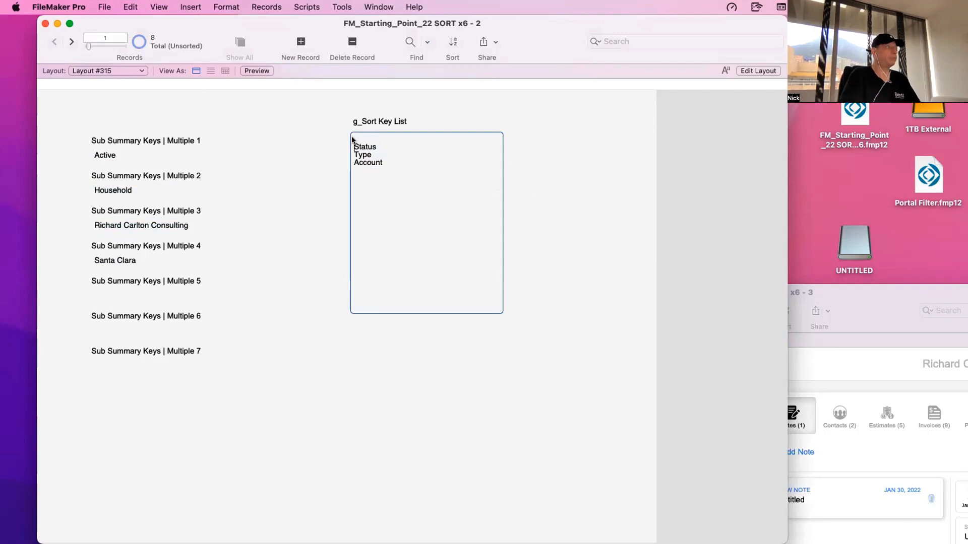
key(super+v)
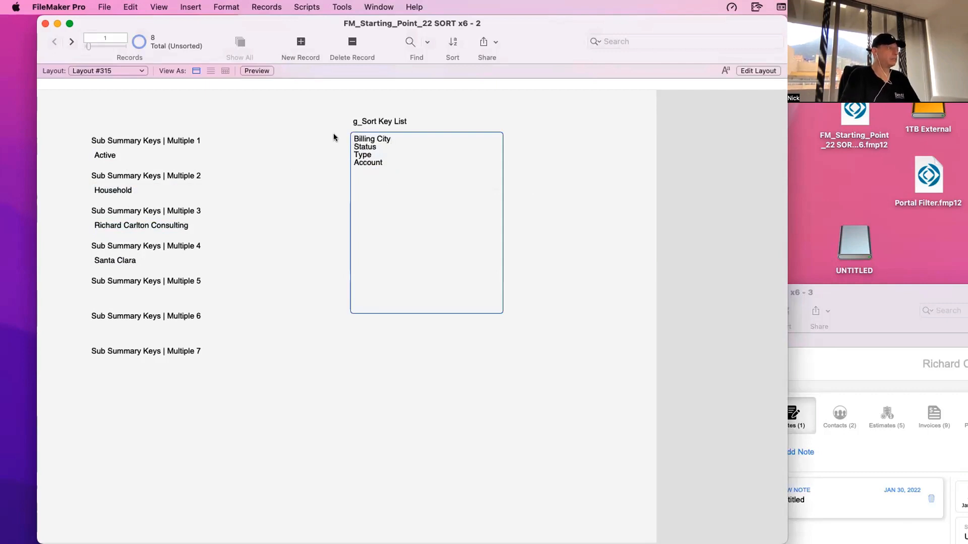
click(334, 137)
- Move Account to the line directly below Billing City in g_Sort Key List, remove the extra blank line and commit the field
click(382, 165)
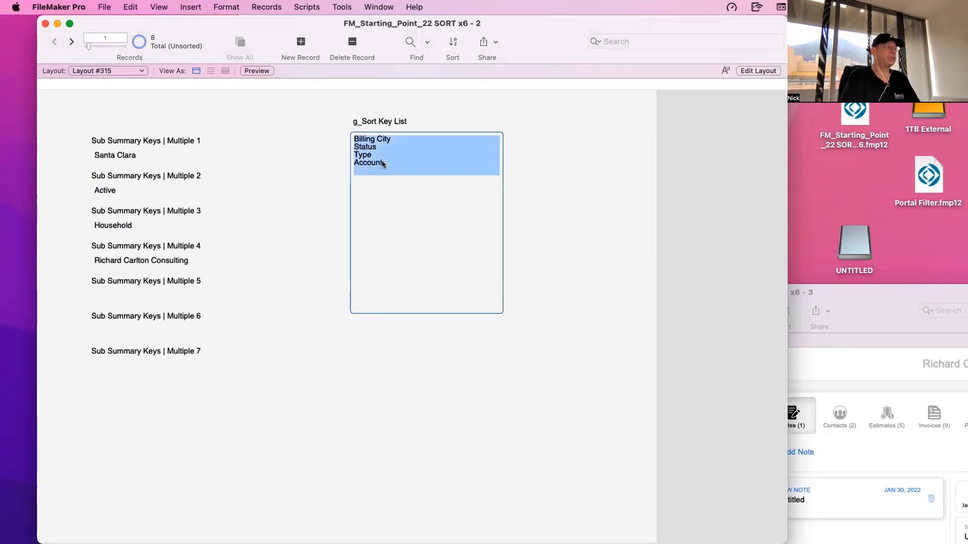
click(384, 165)
drag(384, 164, 342, 159)
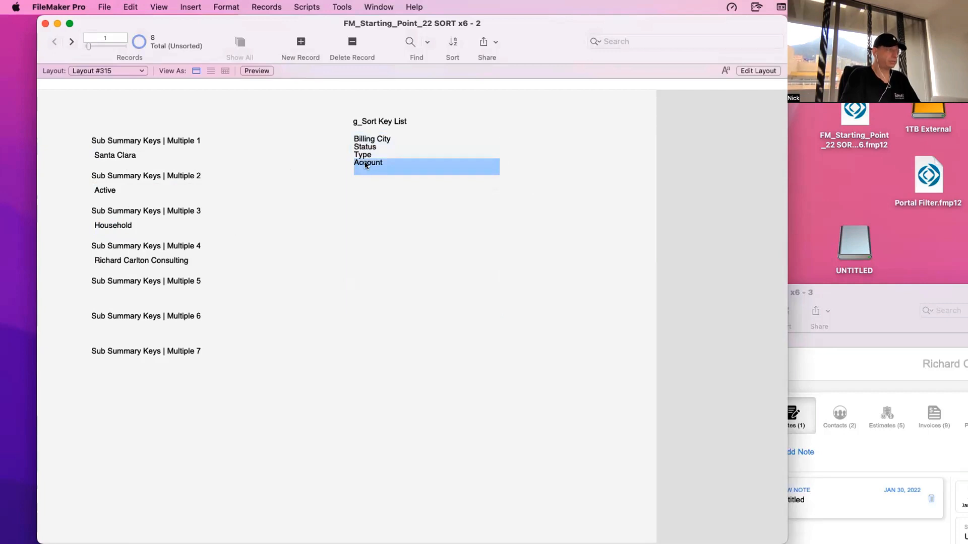
click(365, 165)
triple_click(365, 162)
key(super+x)
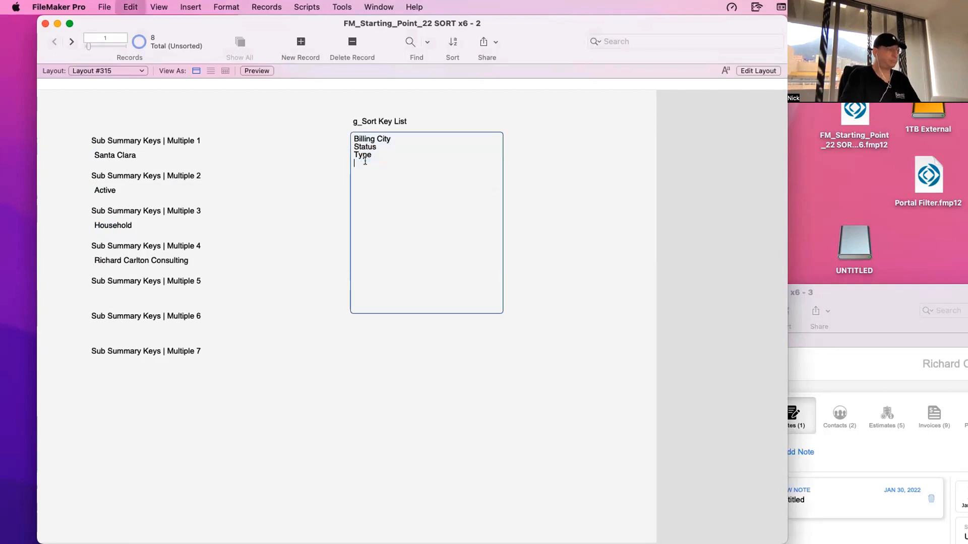
click(399, 140)
key(Return)
key(super+v)
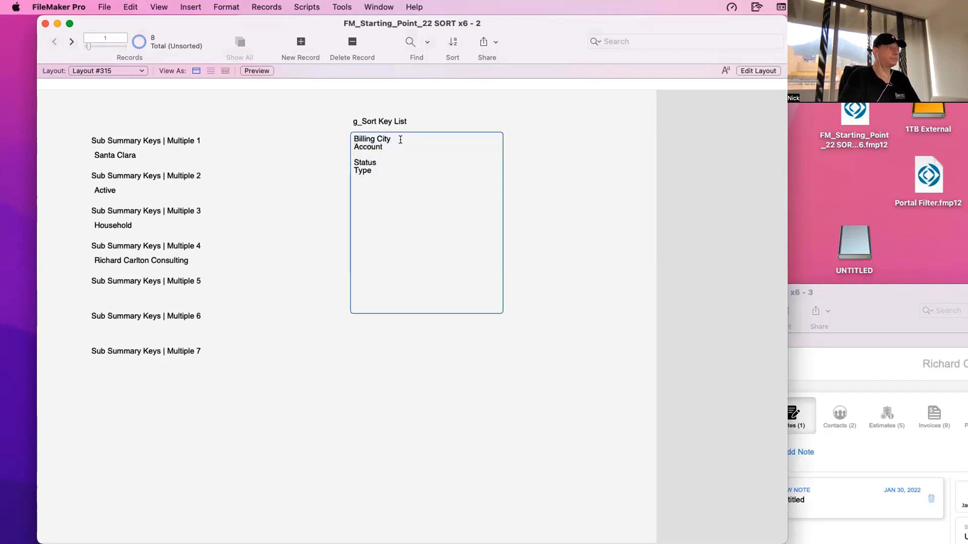
key(BackSpace)
click(331, 169)
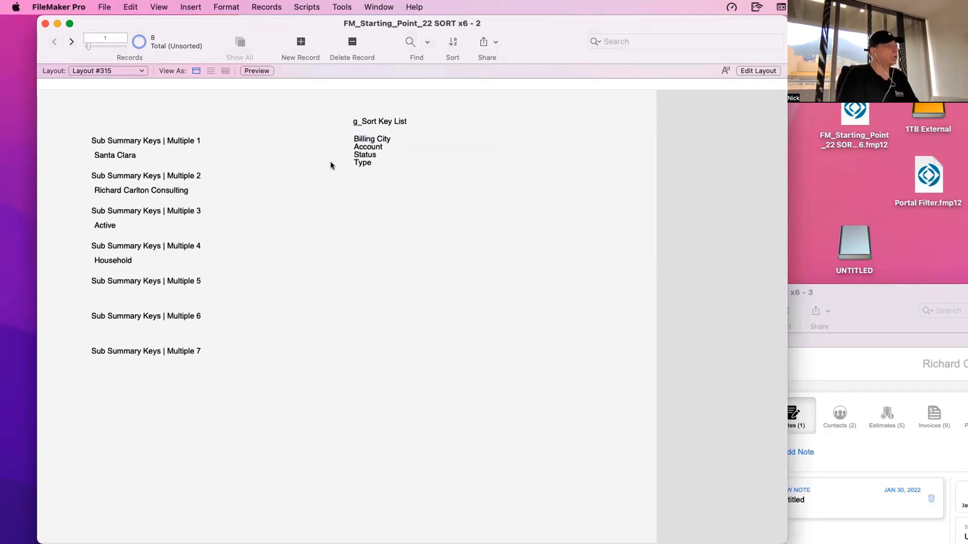
- In the ACC_Accounts field definitions, duplicate Sub Summary Keys | Multiple 7 and rename the copy as Sub Summary Keys | Multiple 8
key(super+shift+d)
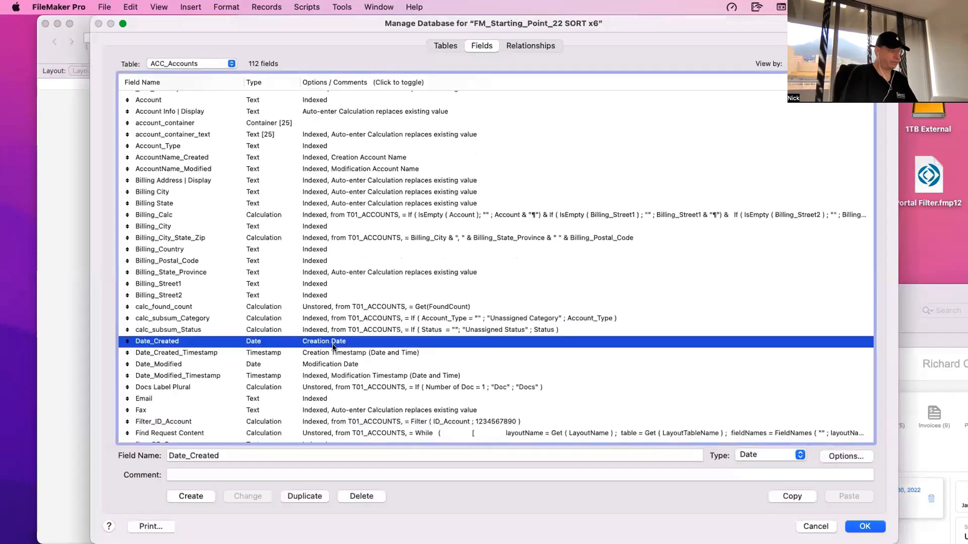
drag(234, 354, 237, 401)
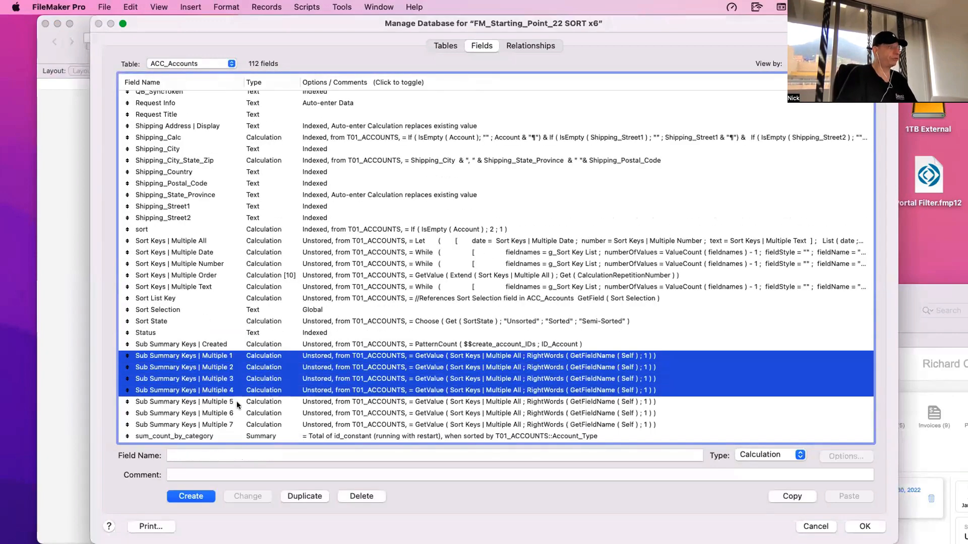
click(258, 425)
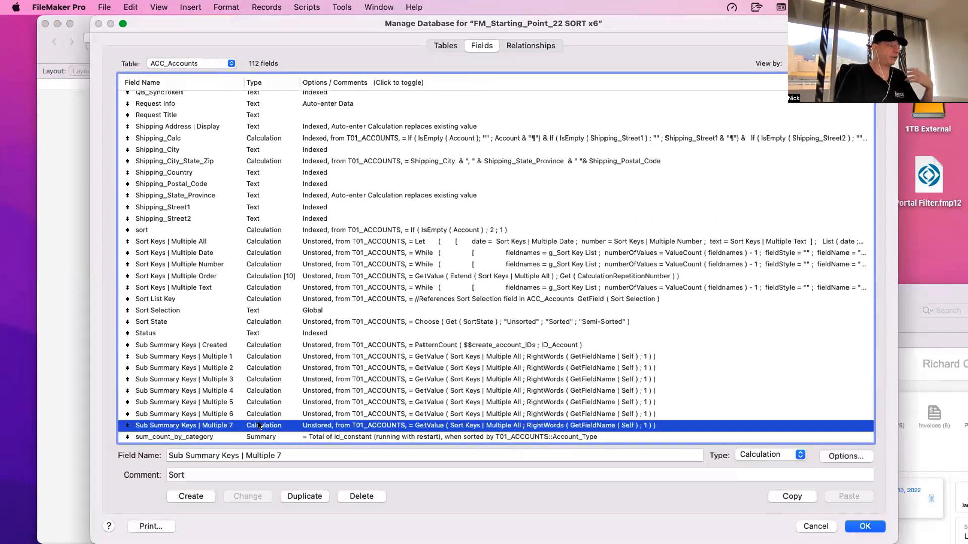
click(298, 494)
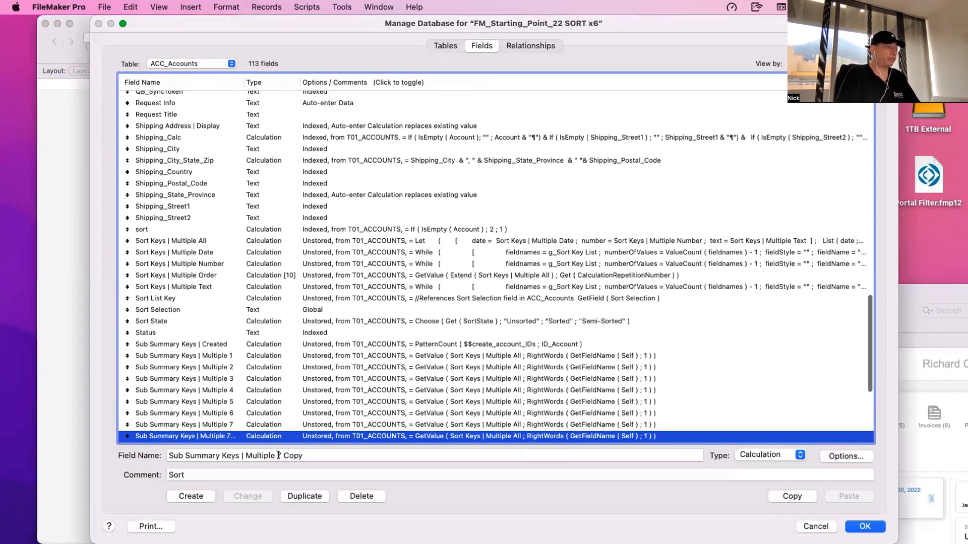
drag(276, 458, 305, 456)
text(8)
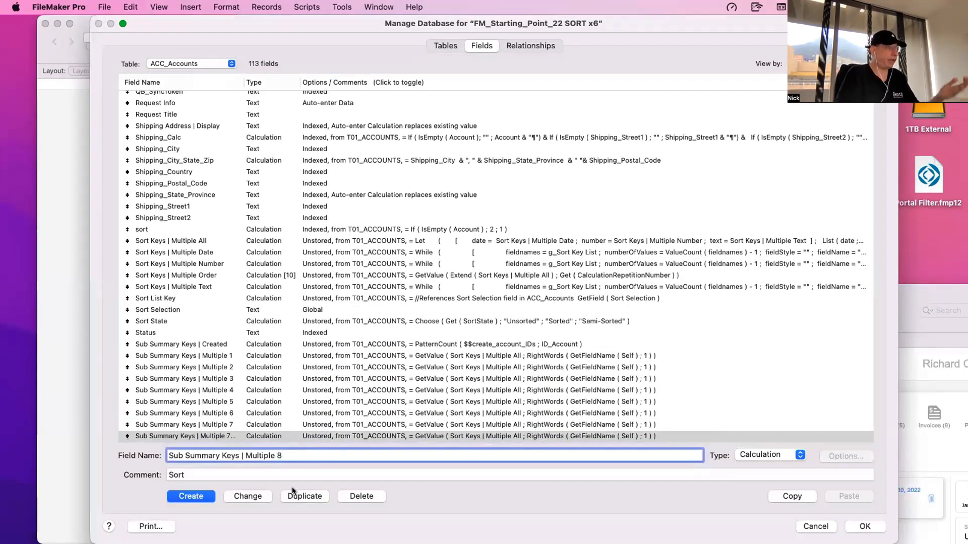
click(238, 495)
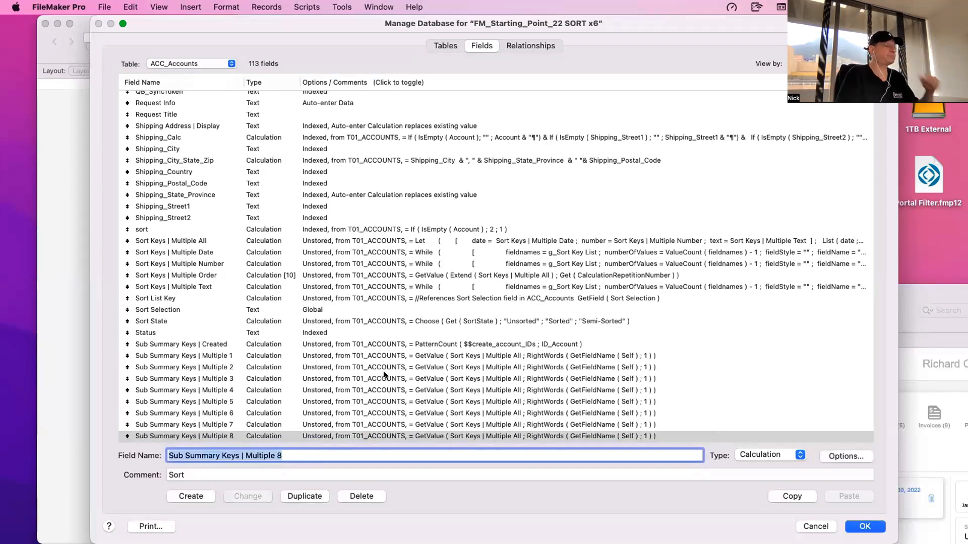
- Examine the GetFieldName ( Self ) part of the Sub Summary Keys | Multiple 1 calculation, then leave and discard all database definition changes
scroll(388, 353, down, 3)
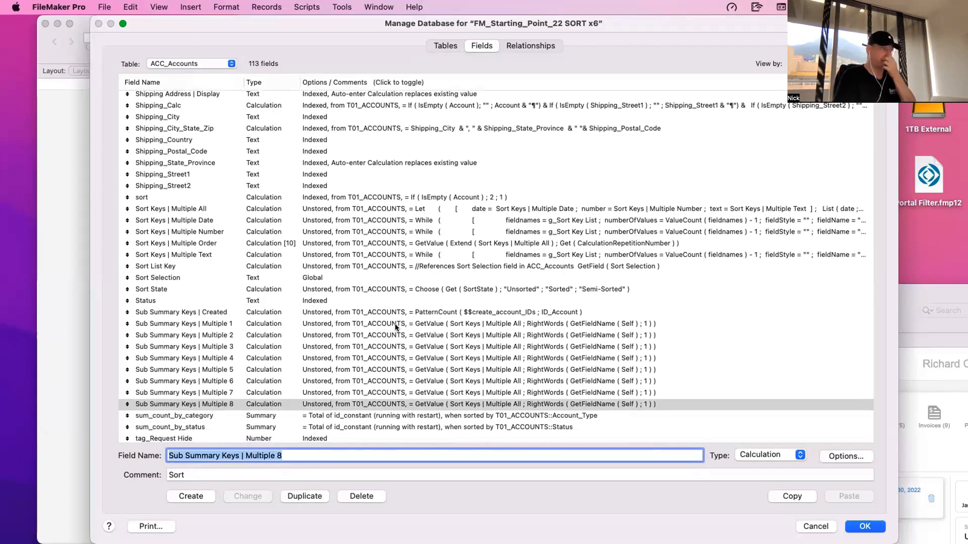
double_click(391, 323)
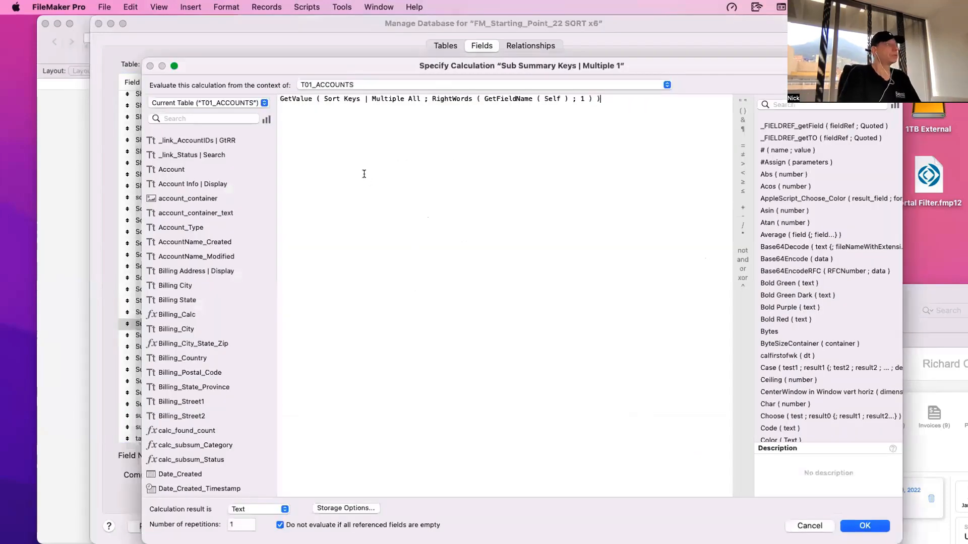
key(Return)
key(Return)
key(Return)
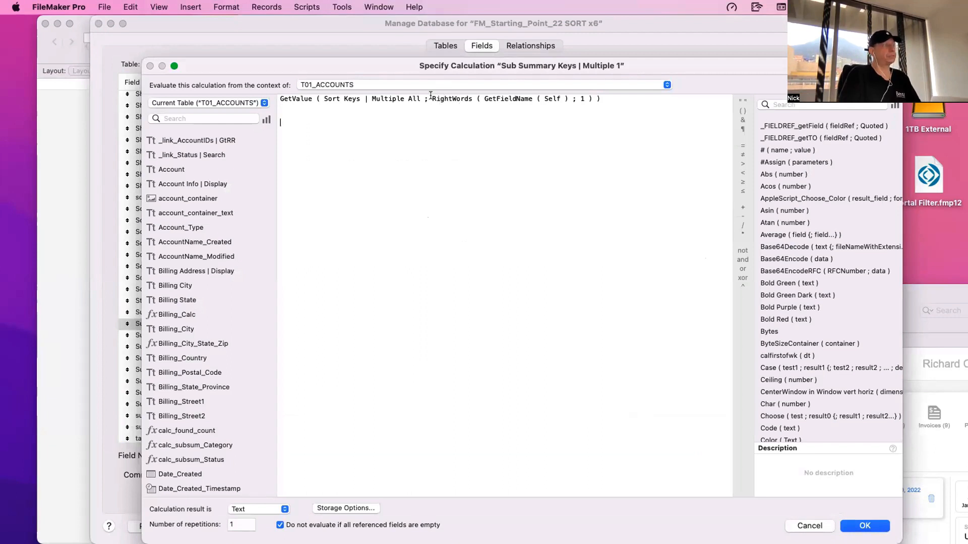
drag(482, 98, 568, 99)
key(Escape)
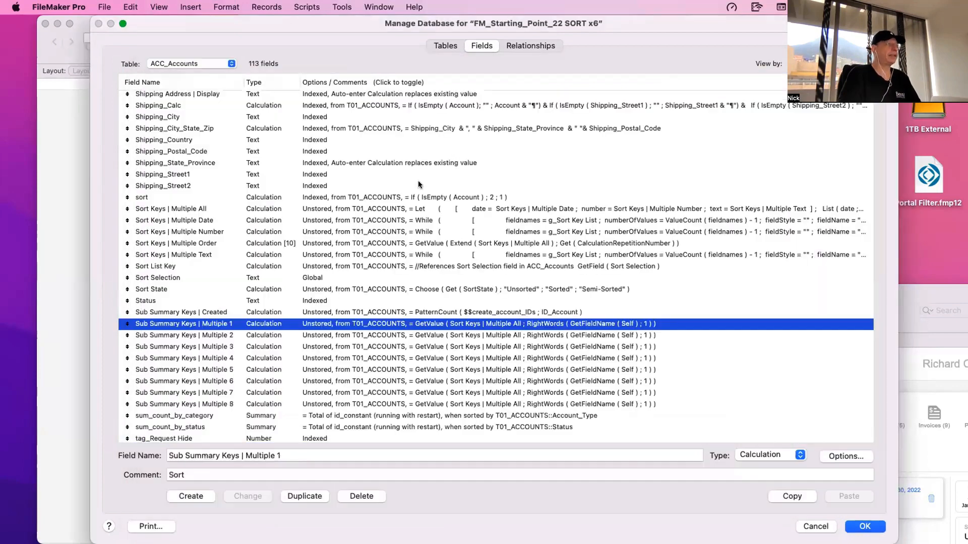
key(Escape)
click(245, 168)
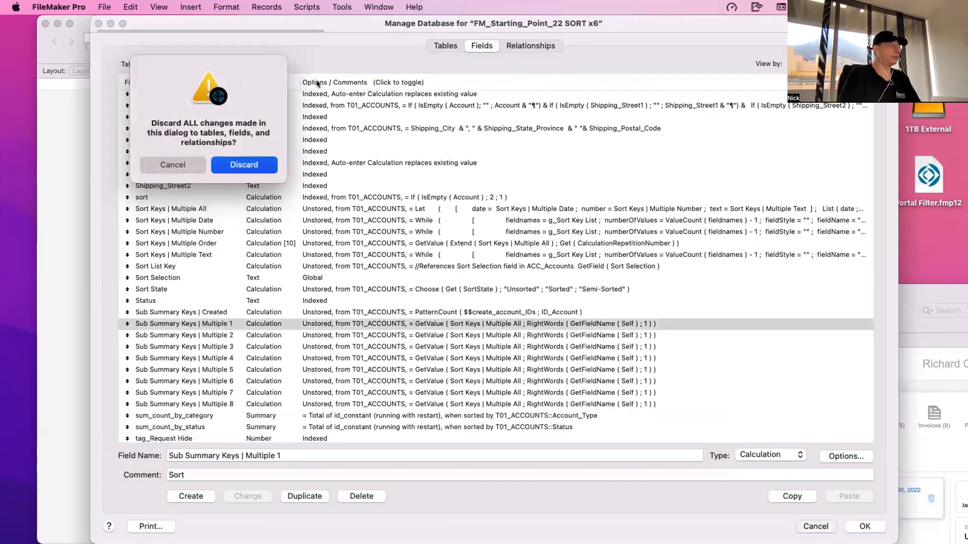
- Open the Data Viewer and enter GetFieldName ( T01_ACCOUNTS::Billing City ) as a new watch expression
click(343, 6)
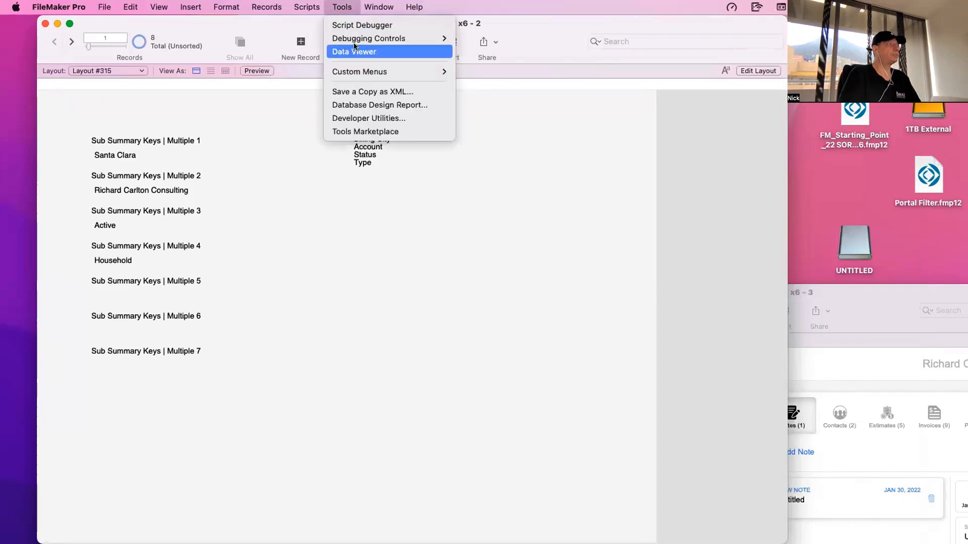
click(355, 50)
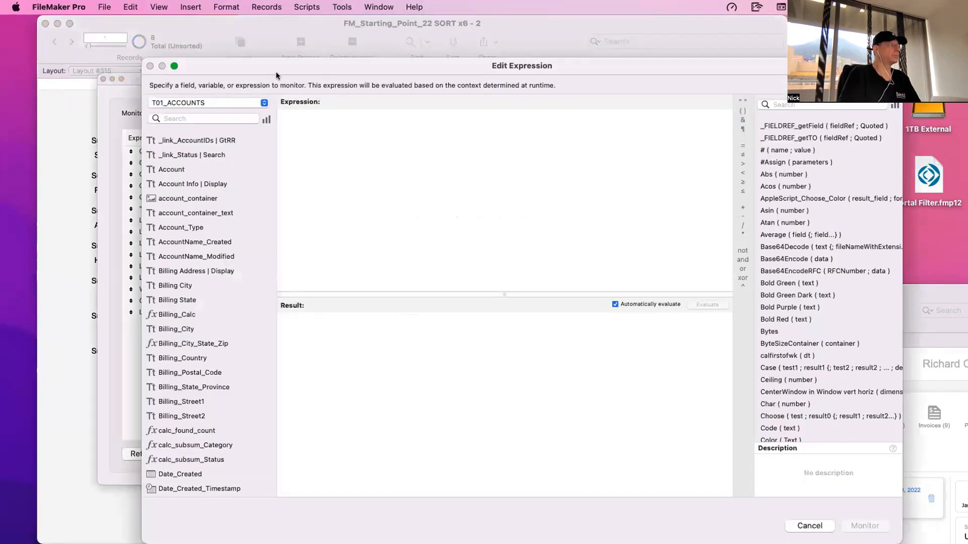
drag(276, 72, 460, 276)
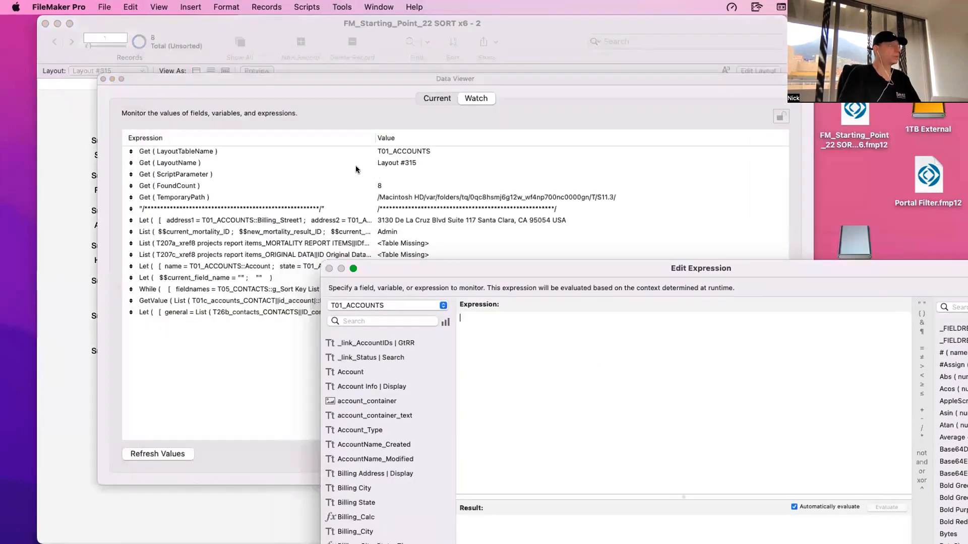
text(getfie)
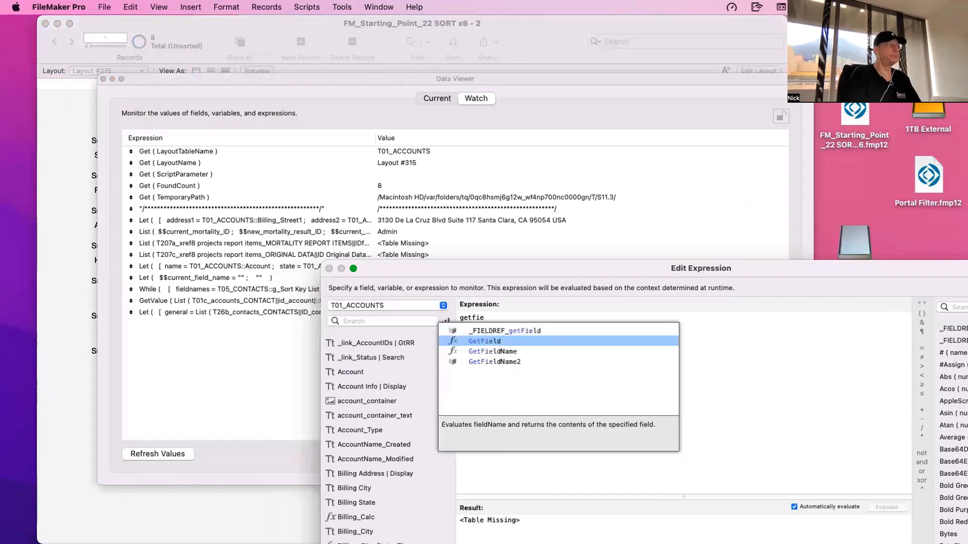
key(Down)
key(Return)
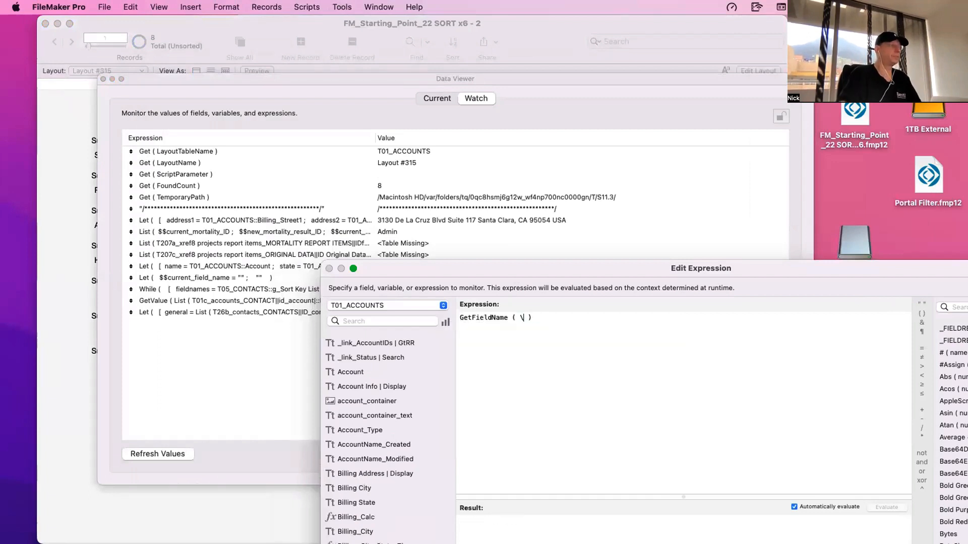
text(bill)
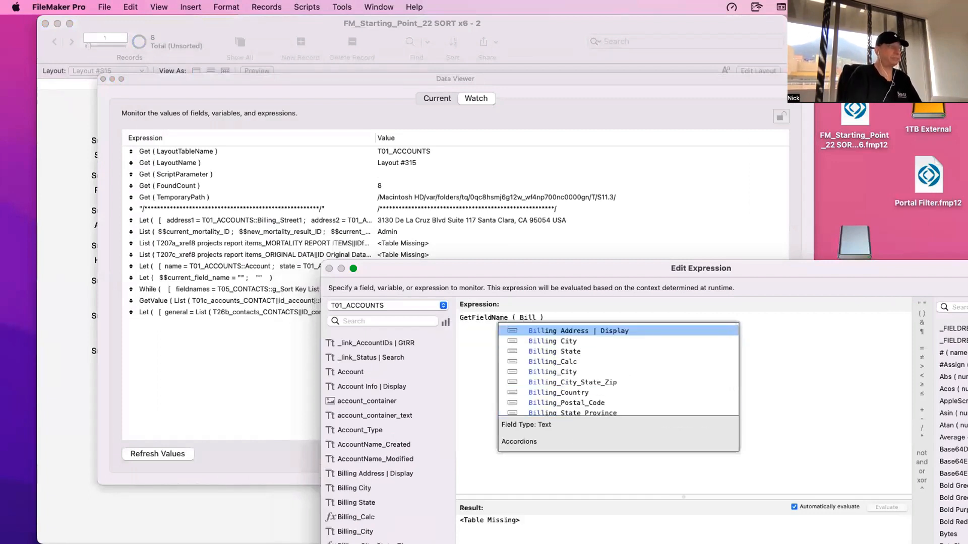
key(Down)
key(Return)
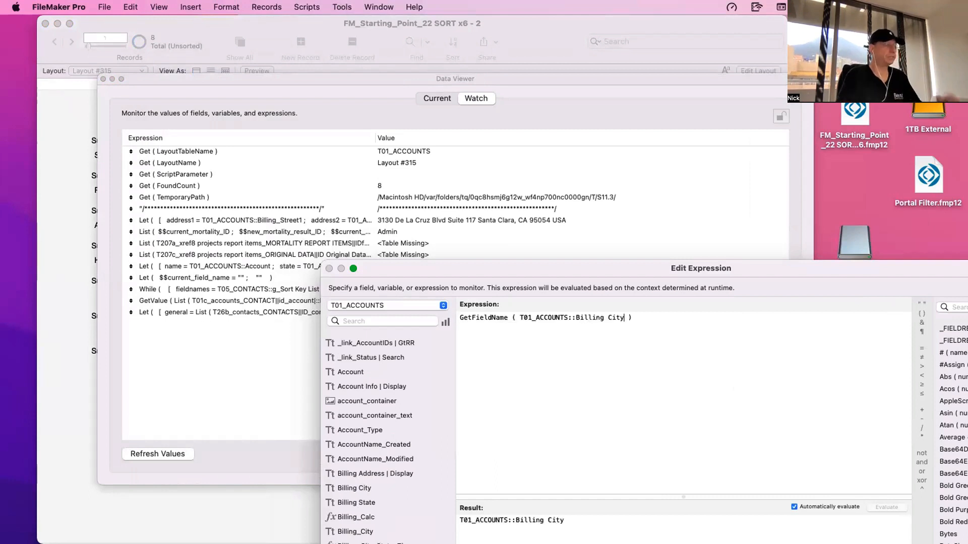
drag(634, 315, 460, 316)
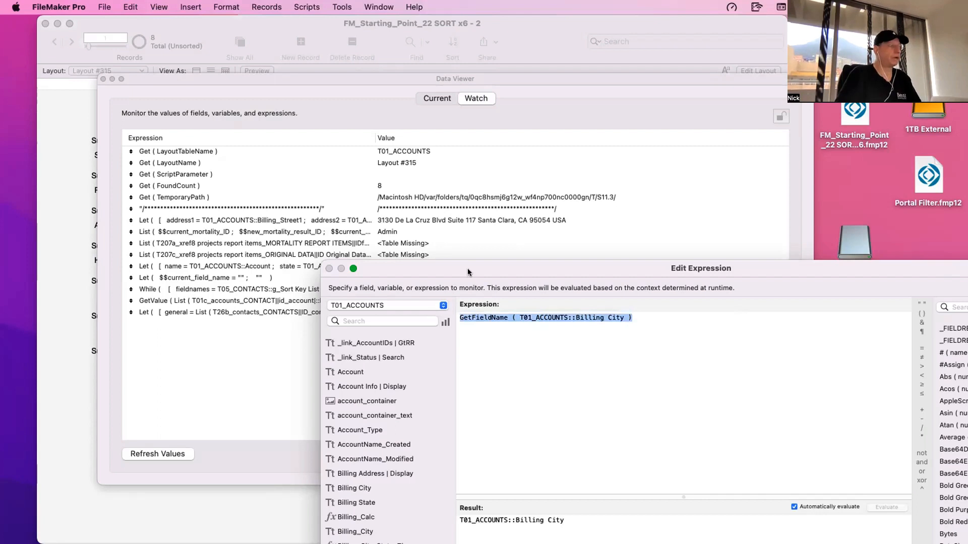
click(546, 327)
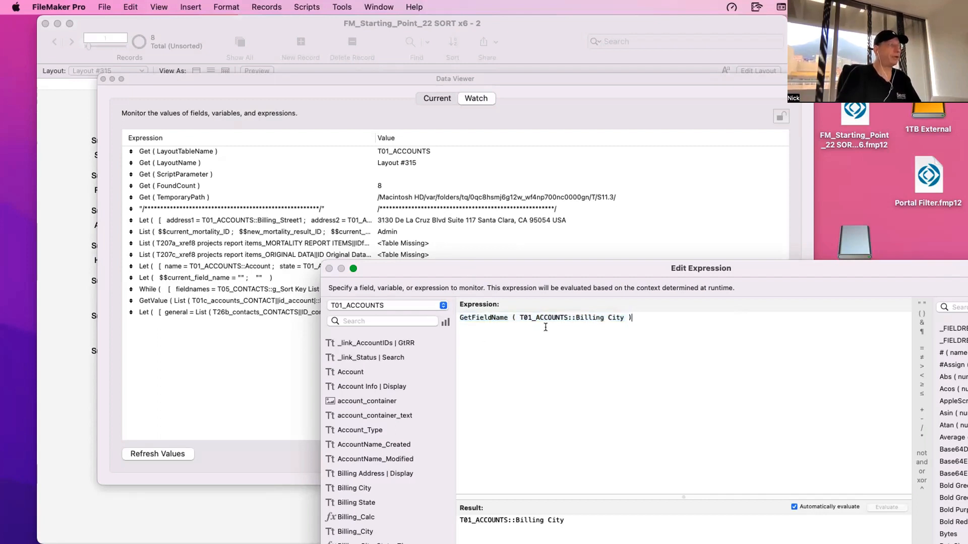
- Replace the field inside GetFieldName with T01_ACCOUNTS::Sub Summary Keys | Multiple 1
drag(519, 316, 622, 316)
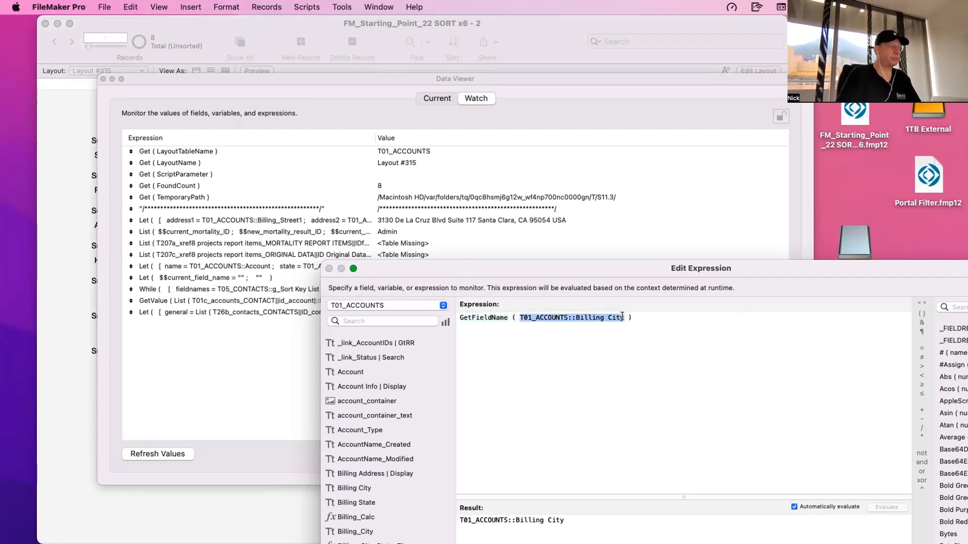
text(Su)
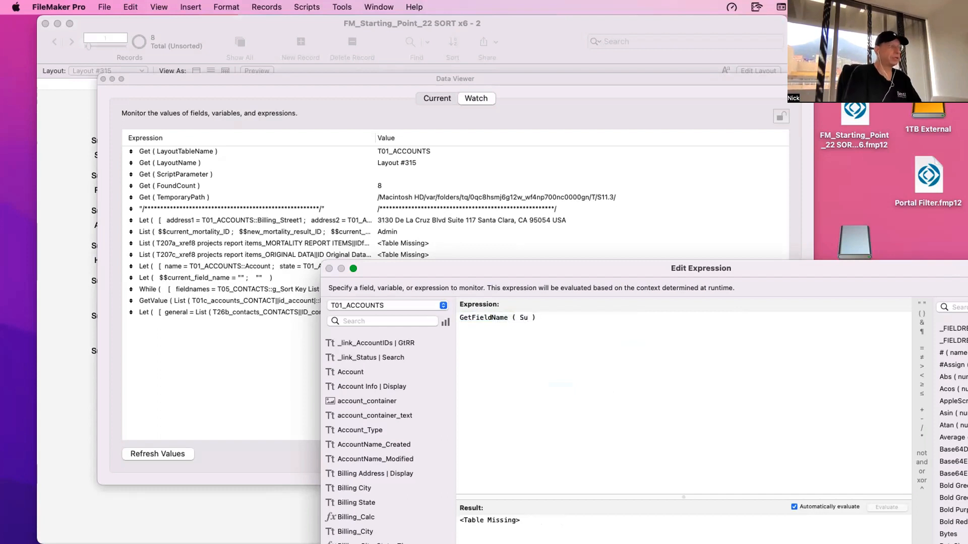
key(Down)
key(Down)
key(Return)
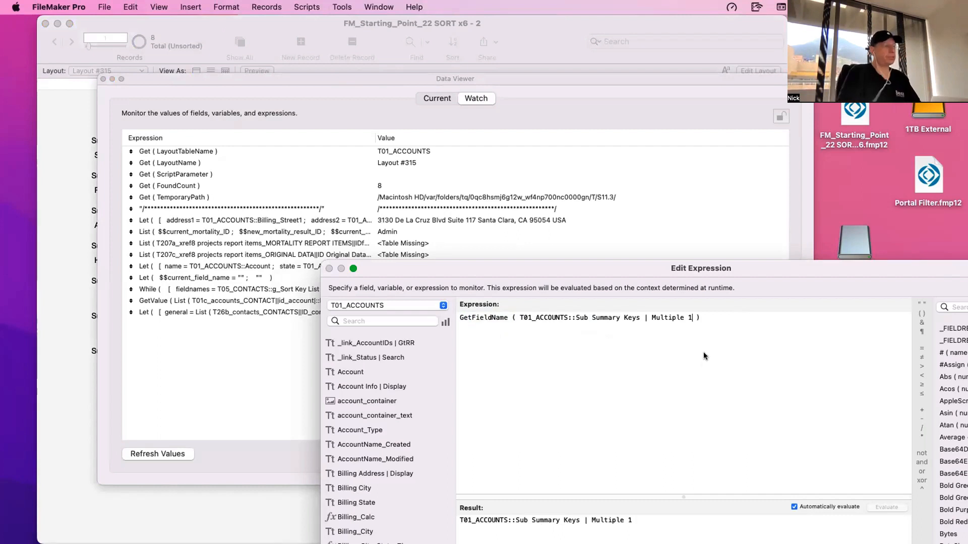
- Wrap the GetFieldName expression in a RightWords function that returns 1 word
drag(703, 318, 441, 313)
key(super+x)
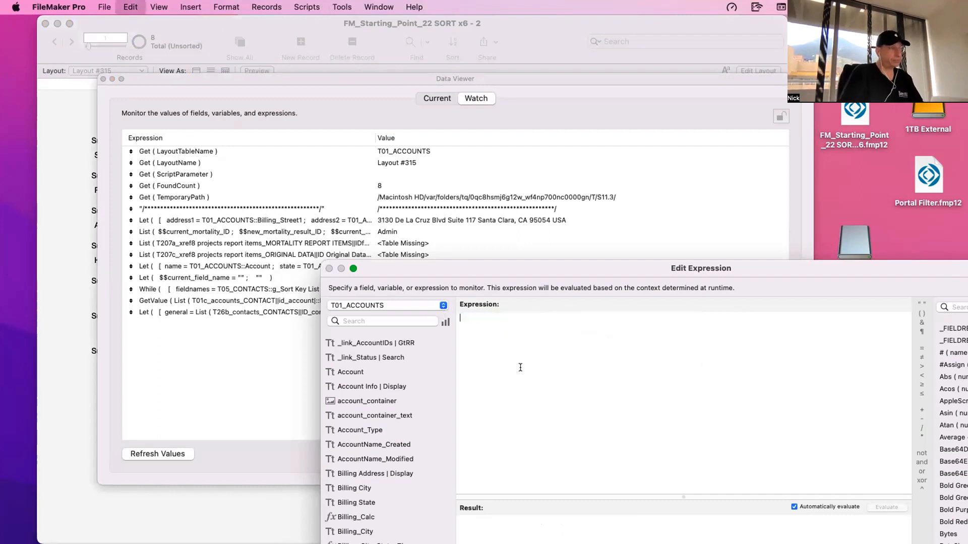
text(righ)
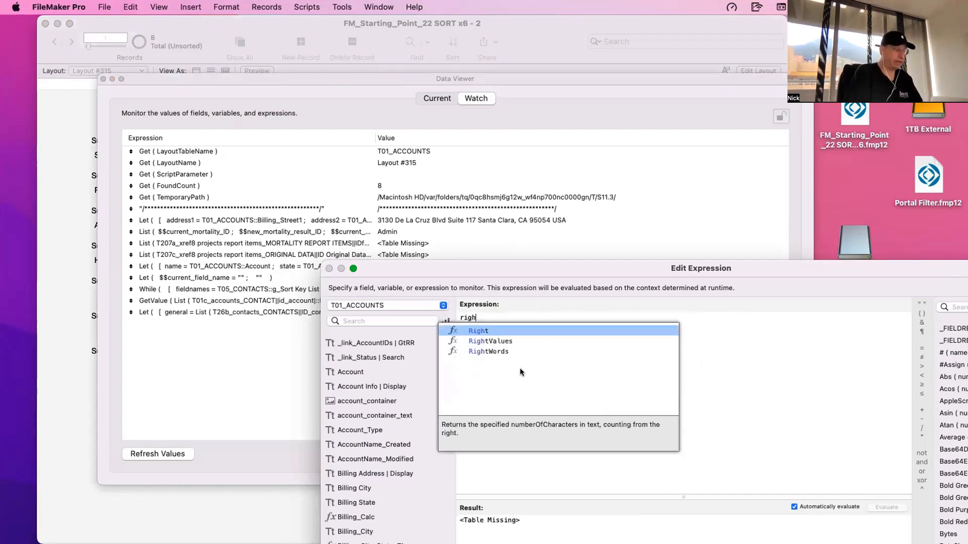
key(Down)
key(Down)
key(Return)
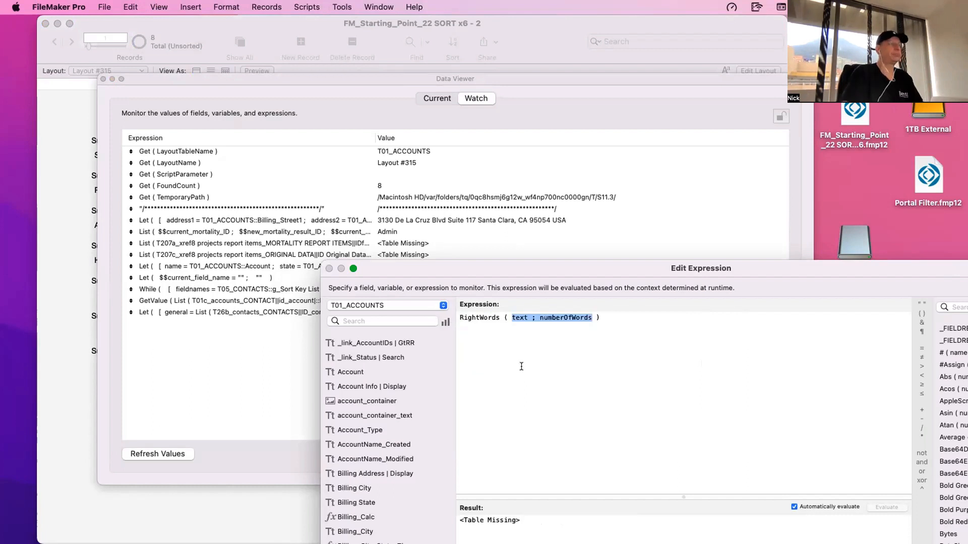
double_click(517, 316)
key(super+v)
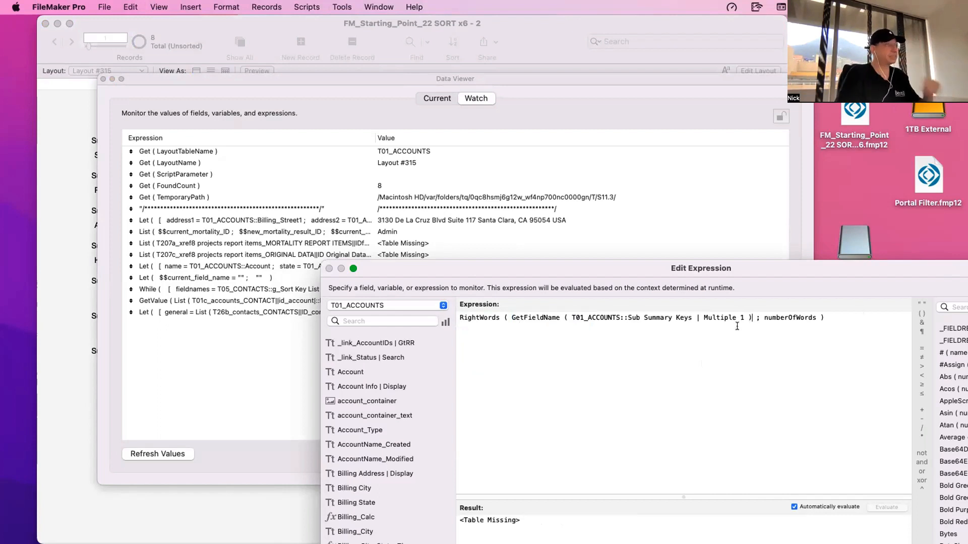
double_click(773, 317)
text(1)
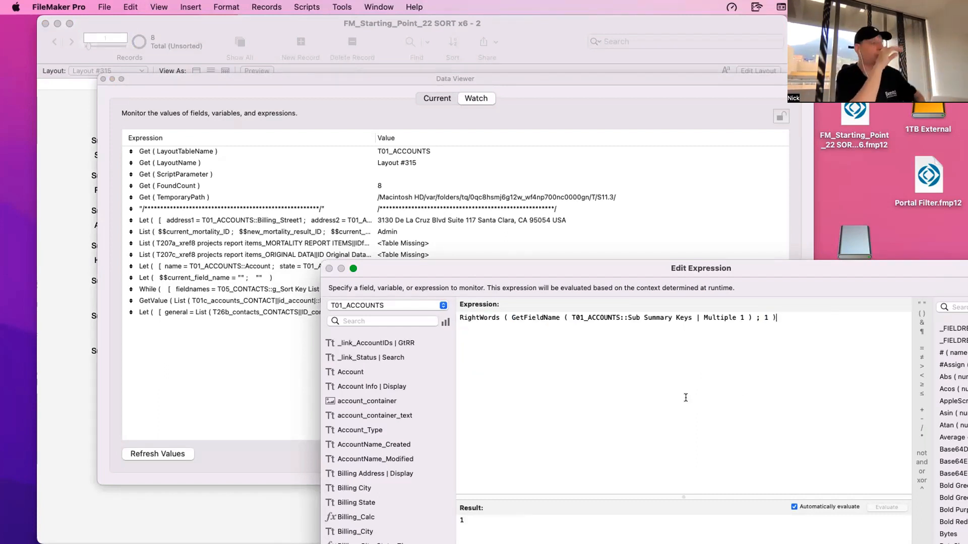
- Test the expression with the referenced field number as 2, 6 and 8, and restore Sub Summary Keys | Multiple 1
double_click(742, 317)
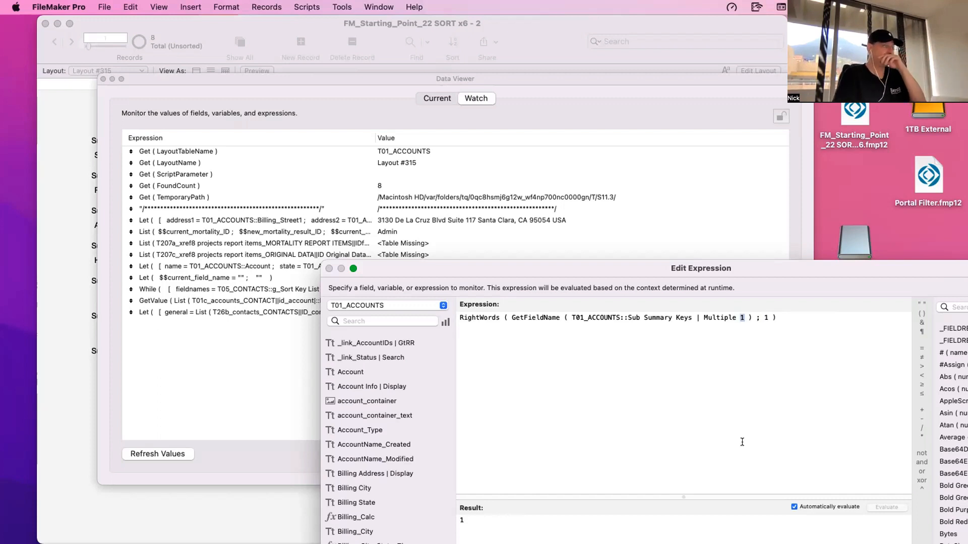
text(2)
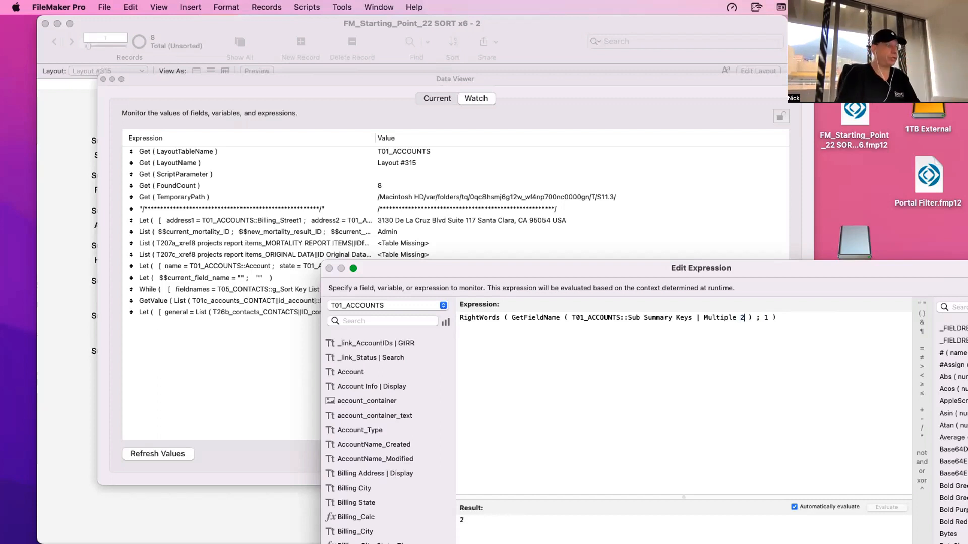
key(BackSpace)
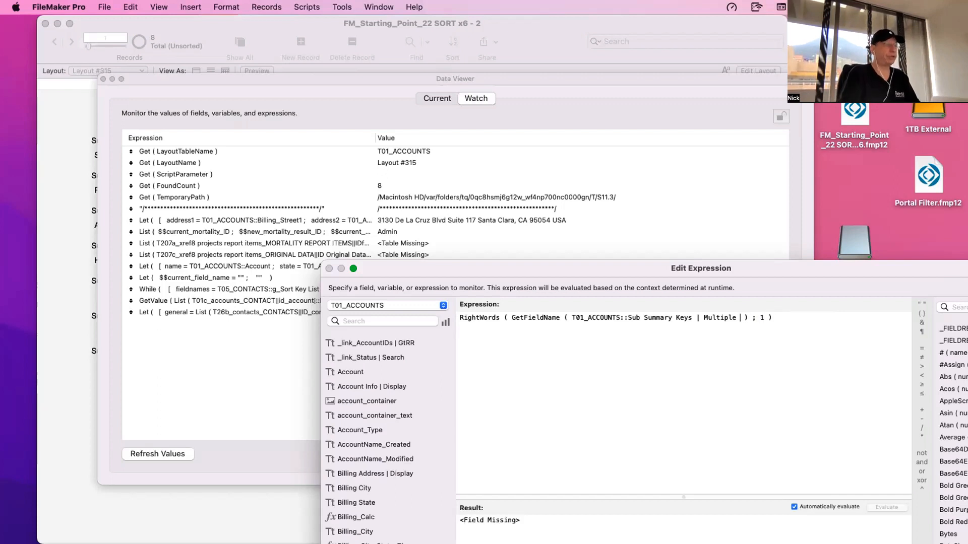
text(6)
key(BackSpace)
text(8)
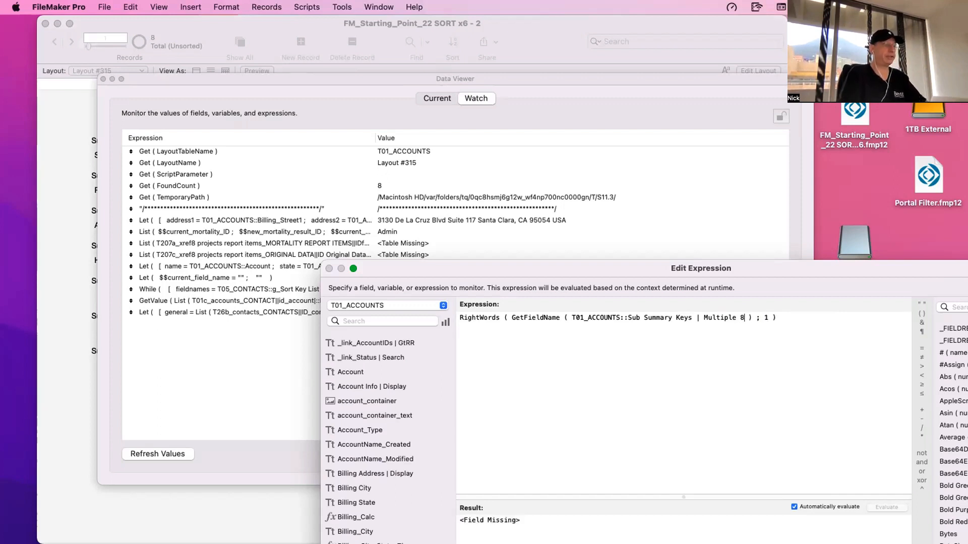
key(BackSpace)
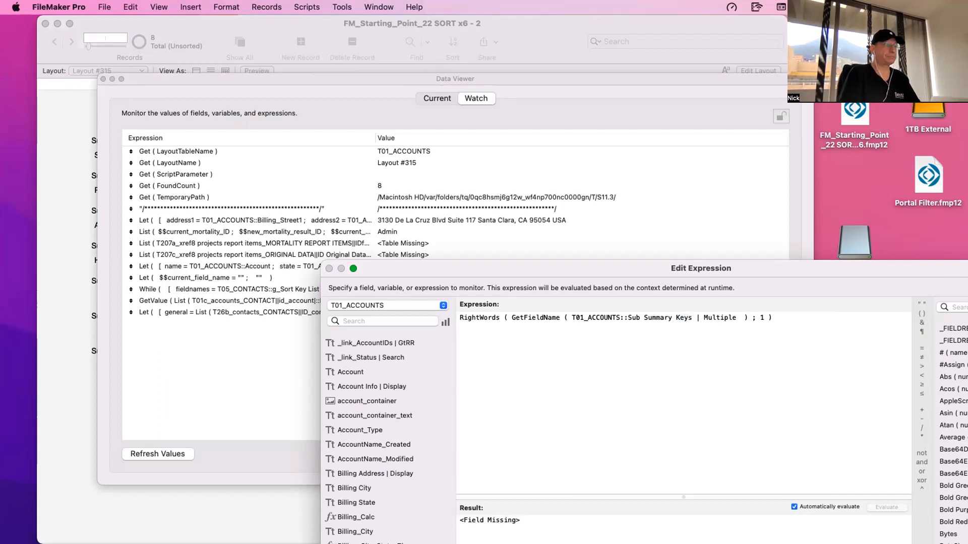
text(1)
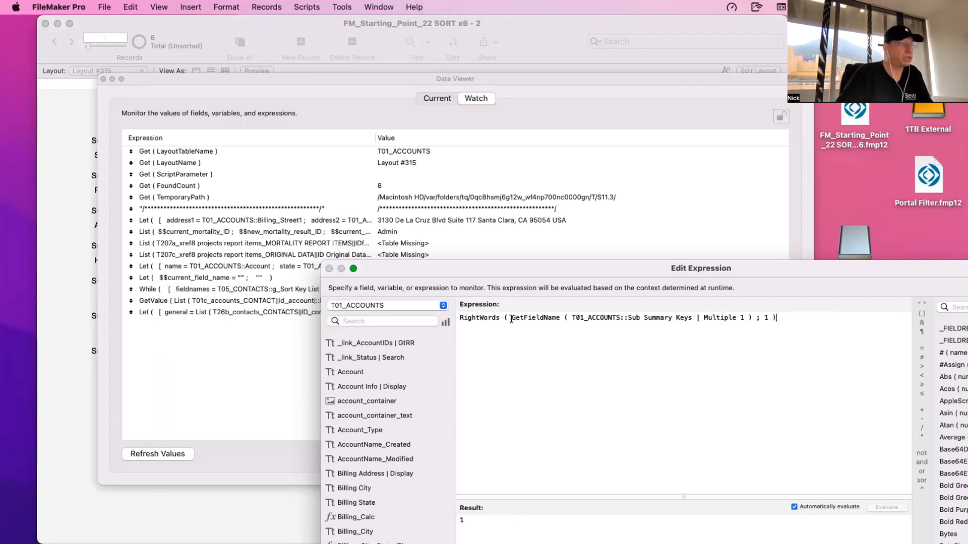
- Test RightWords on the Sub Summary Keys | Multiple 1 field name with word counts of 2, 3 and 4, and restore 1
double_click(741, 318)
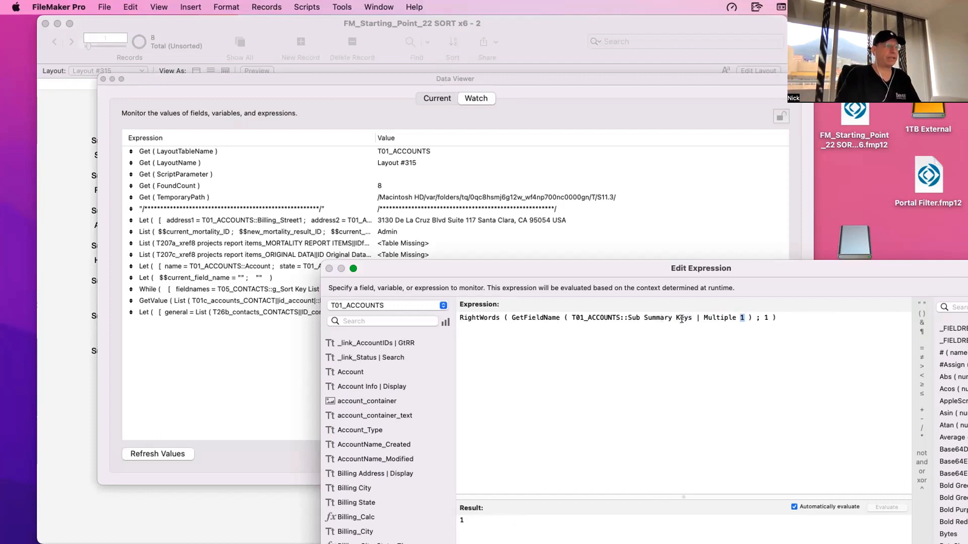
click(628, 318)
drag(676, 318, 680, 317)
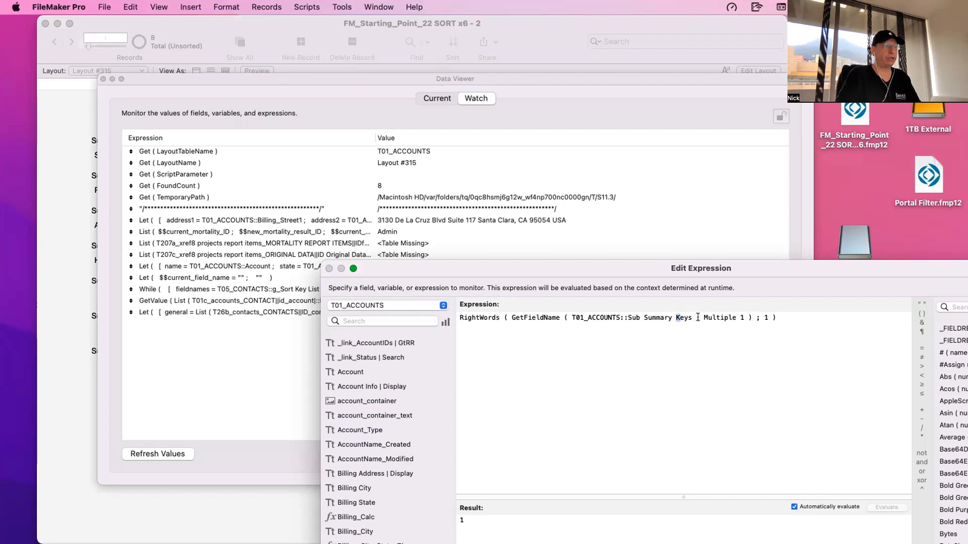
double_click(742, 318)
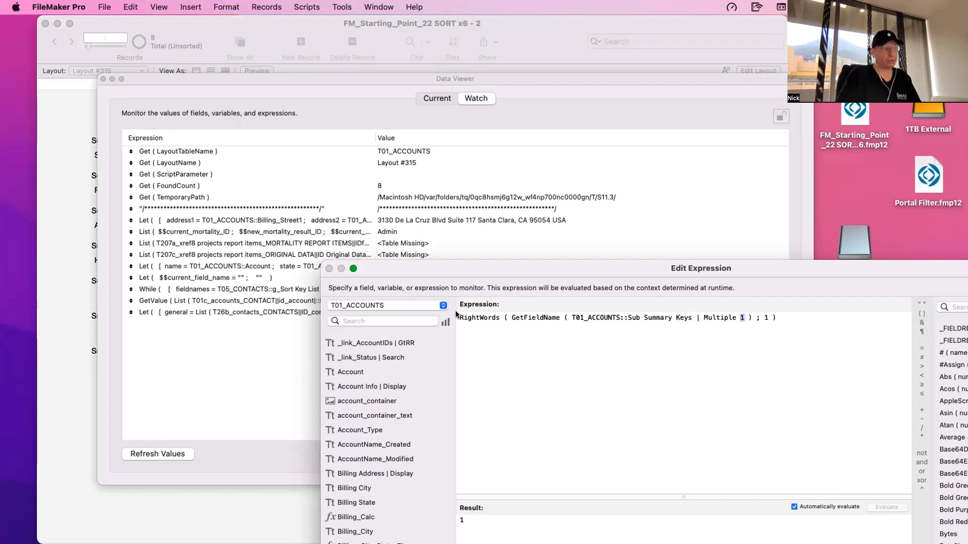
double_click(766, 318)
text(2)
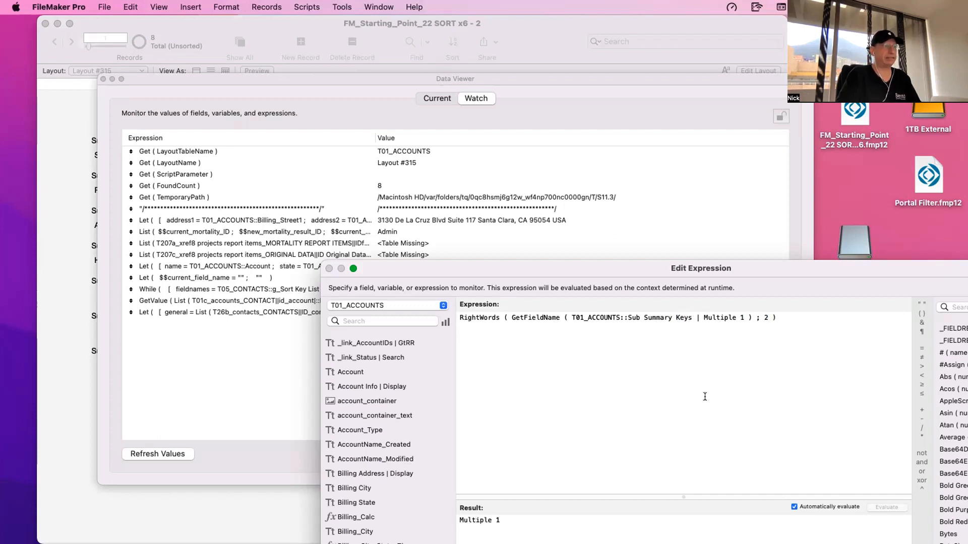
key(BackSpace)
text(3)
key(BackSpace)
text(4)
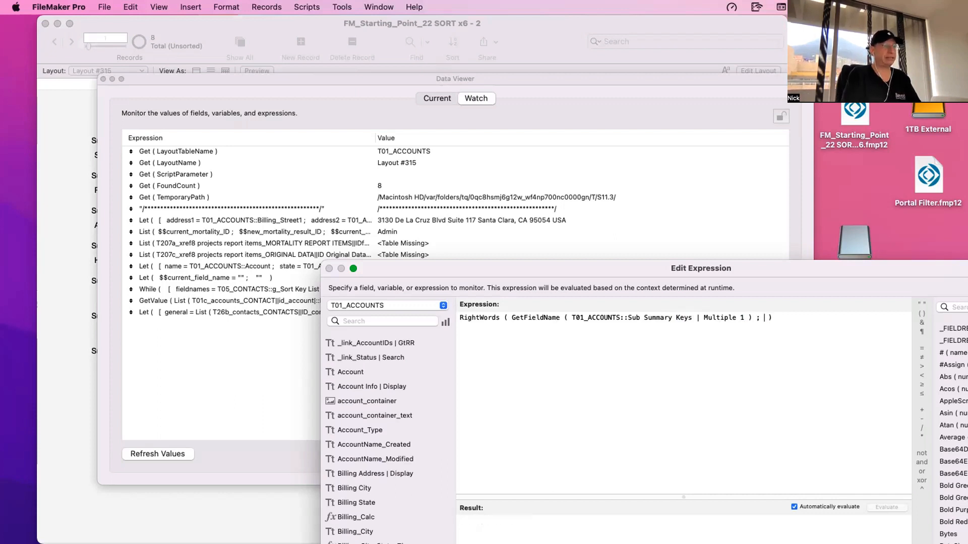
key(BackSpace)
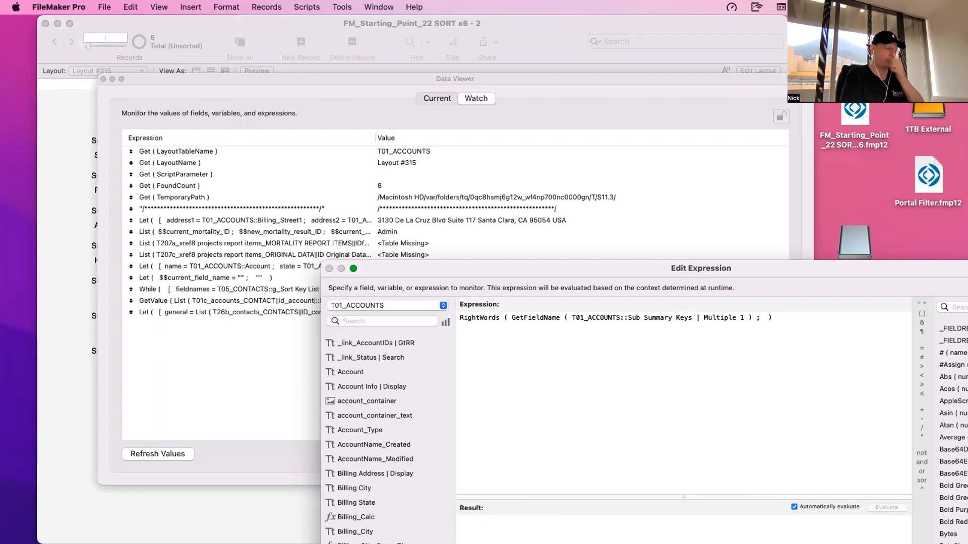
text(1)
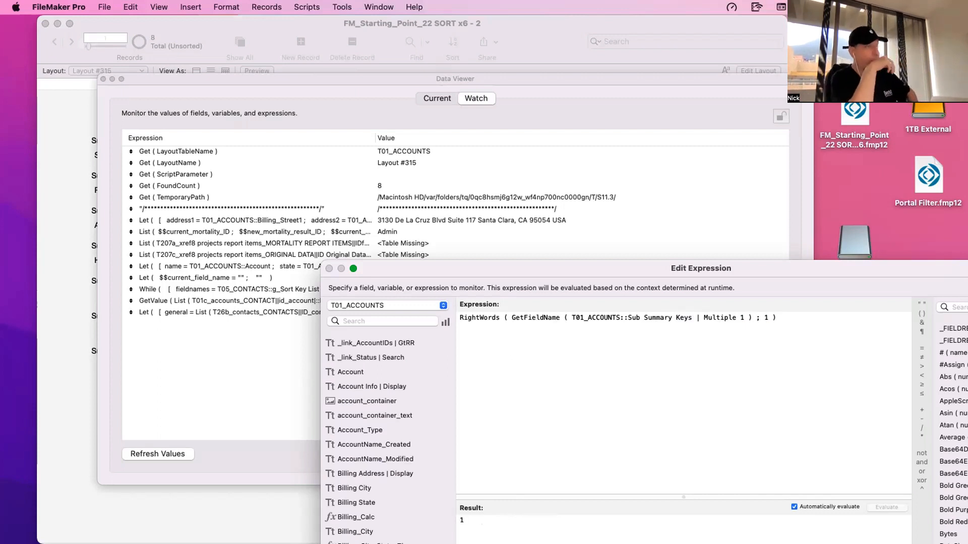
- Nest the whole RightWords expression inside a GetValue function as its valueNumber argument
double_click(741, 318)
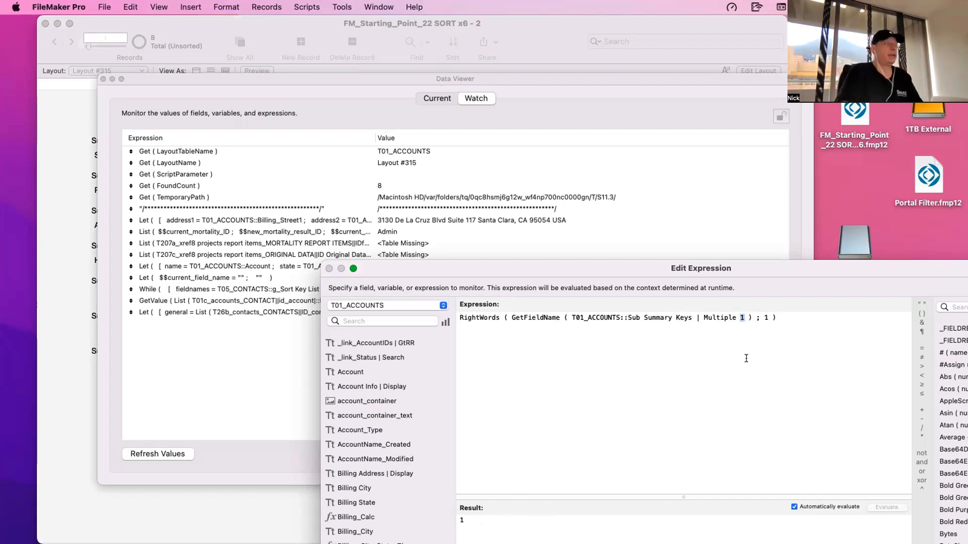
key(super+a)
key(super+c)
text(g)
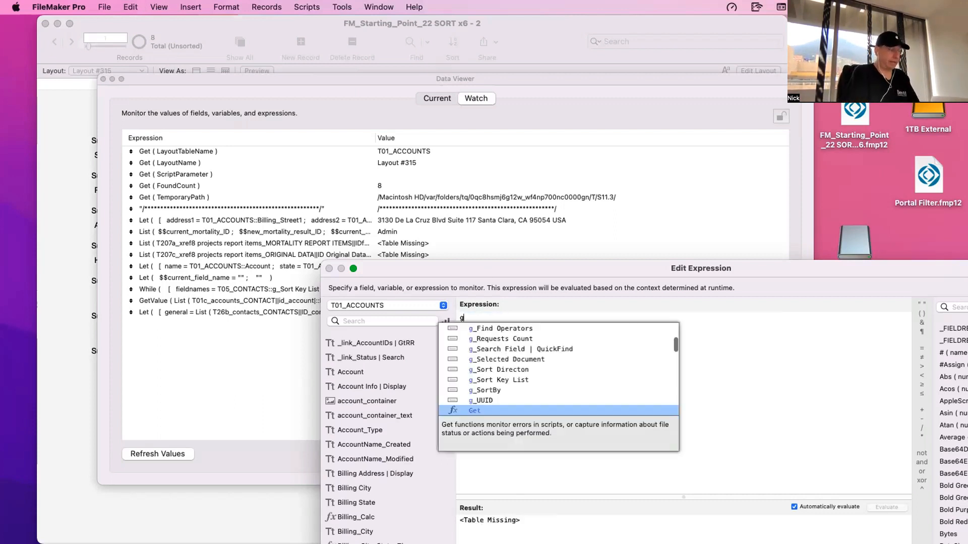
text(etv)
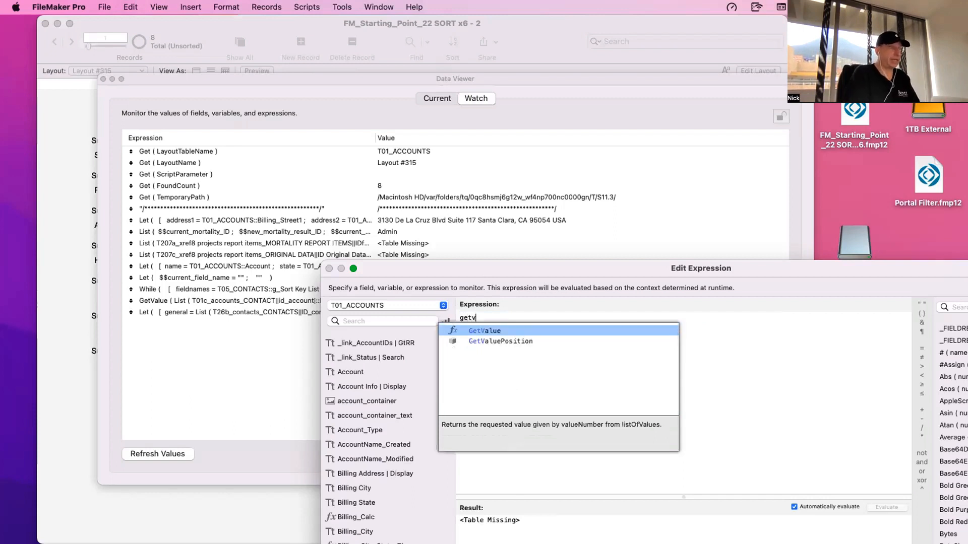
key(Return)
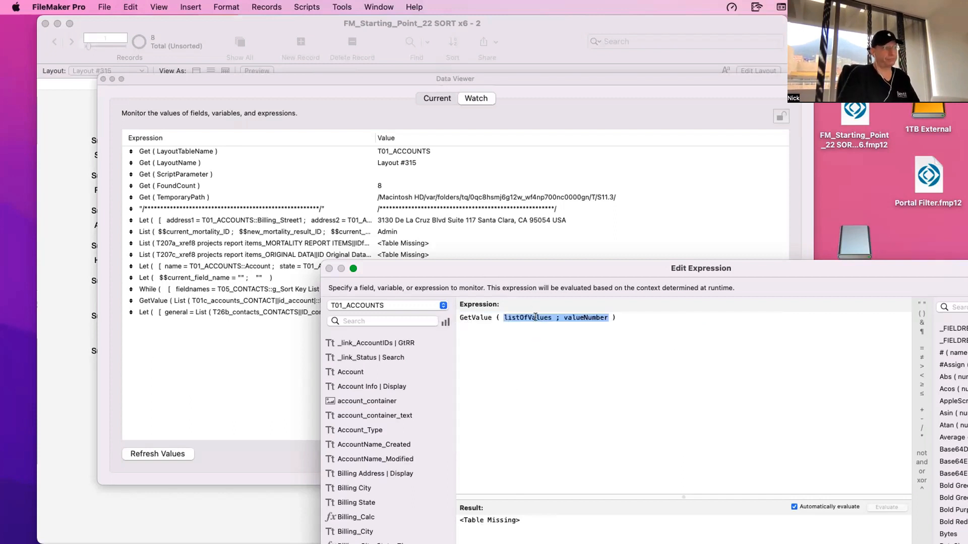
double_click(583, 318)
key(super+v)
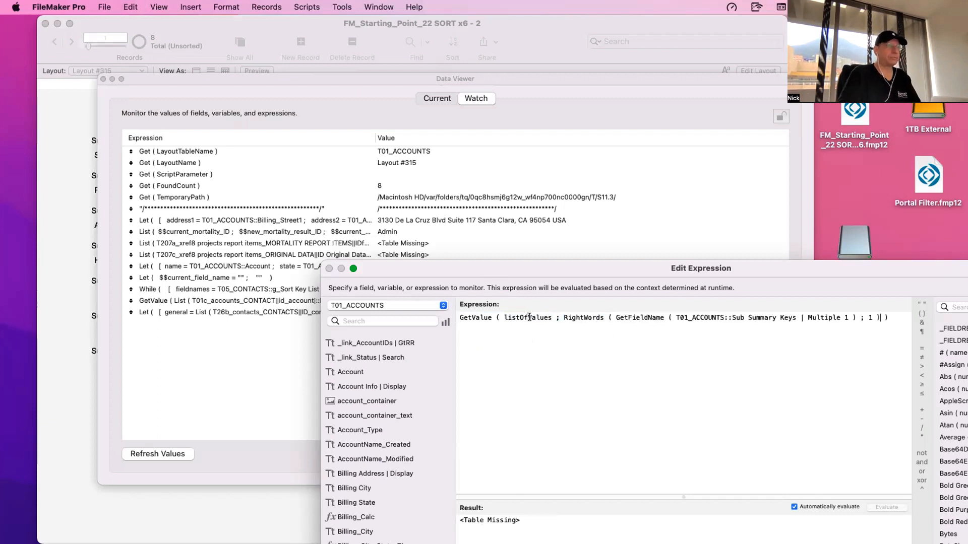
drag(563, 318, 829, 309)
click(845, 318)
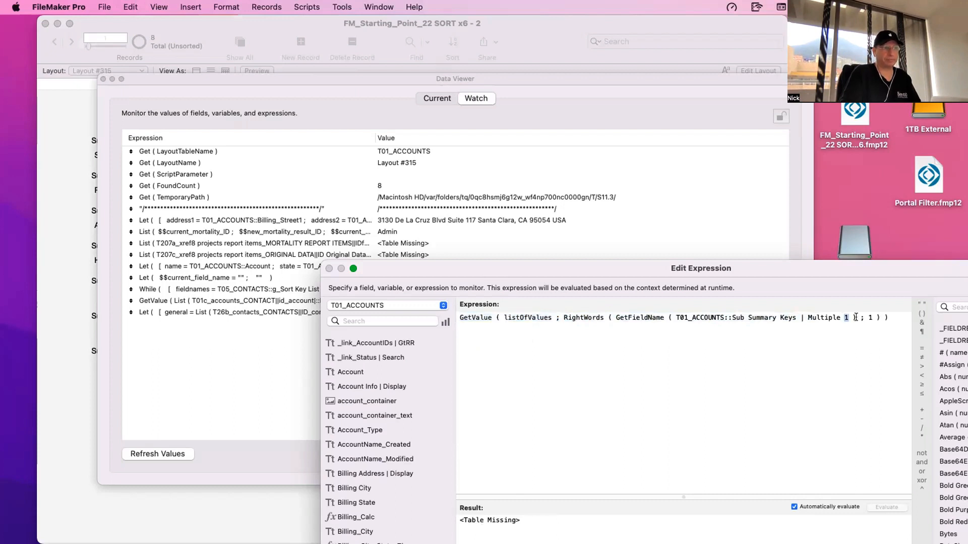
- Set the listOfValues argument of GetValue to T01_ACCOUNTS::g_Sort Key List and examine the evaluated result
double_click(531, 318)
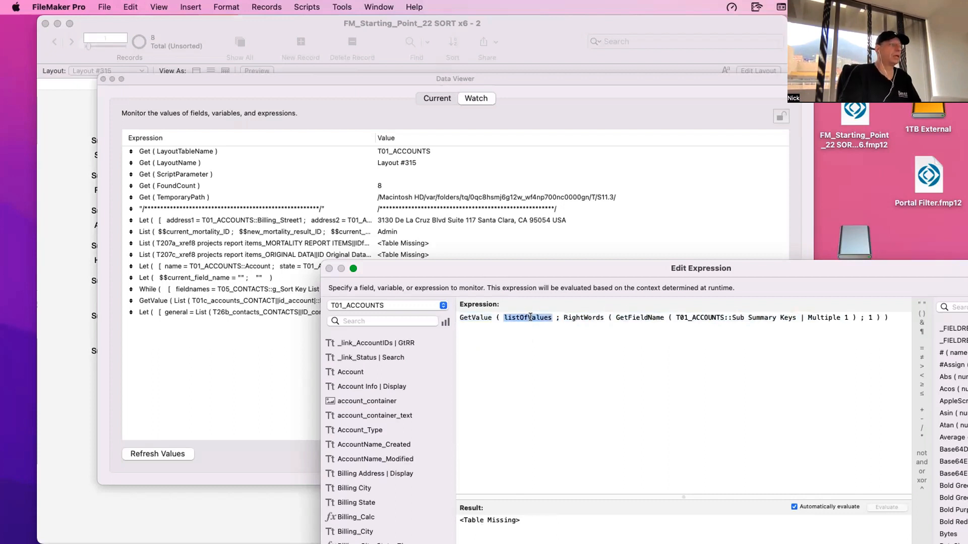
text(g_s)
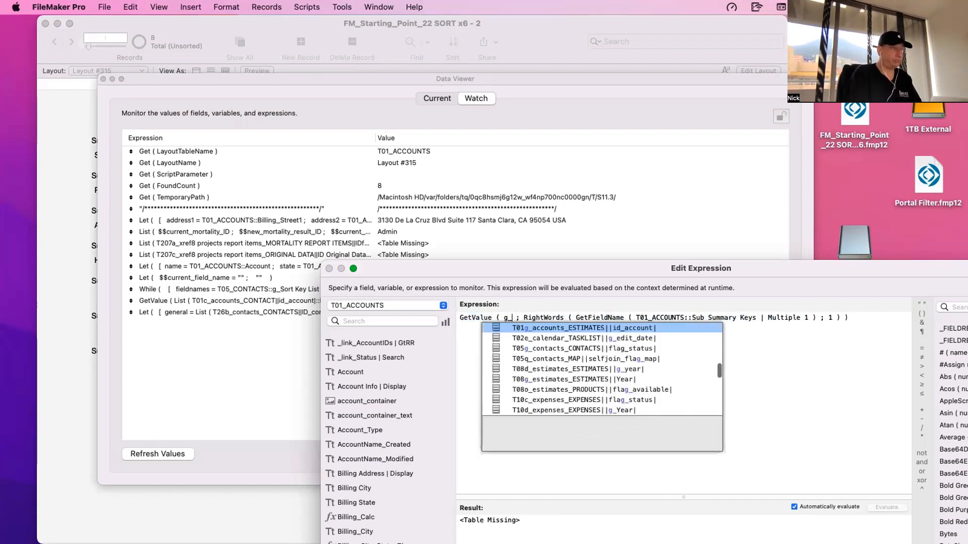
text(ort)
key(Down)
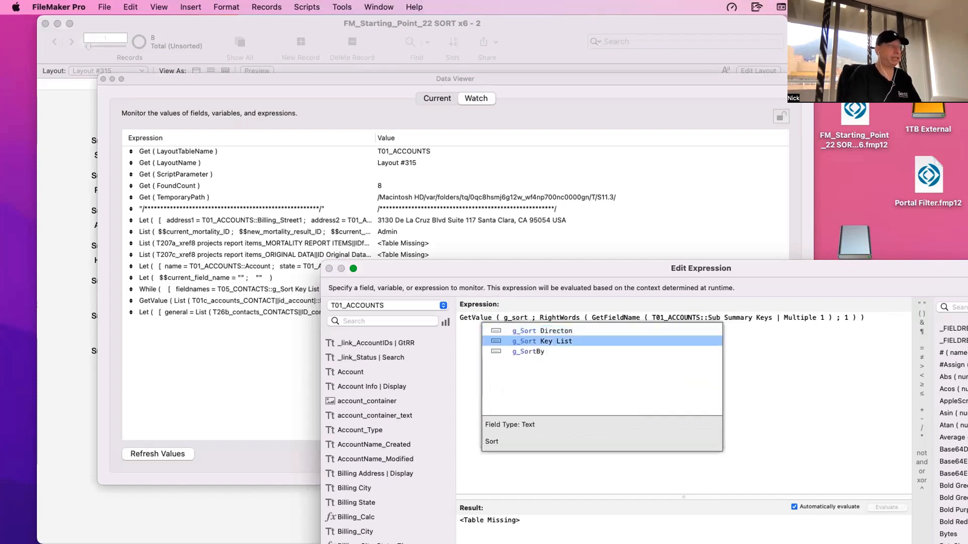
key(Return)
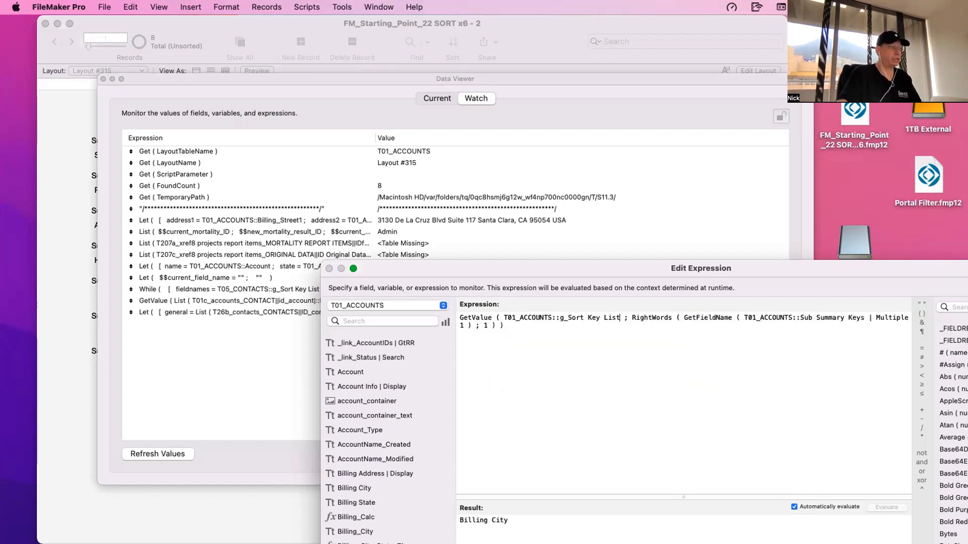
drag(520, 521, 453, 513)
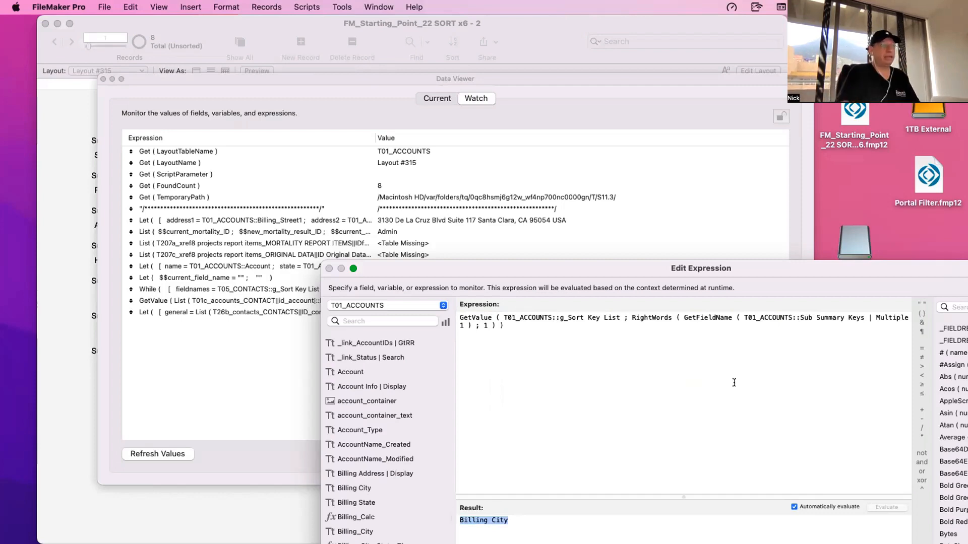
- Evaluate the GetValue expression with the Sub Summary Keys | Multiple field number changed to 2, 3 and 4 in turn
drag(682, 272, 588, 205)
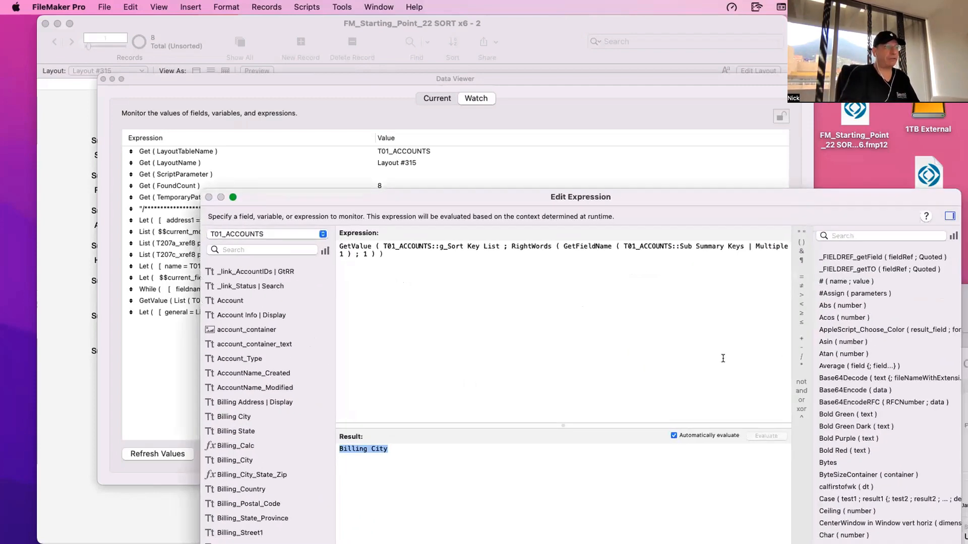
double_click(340, 253)
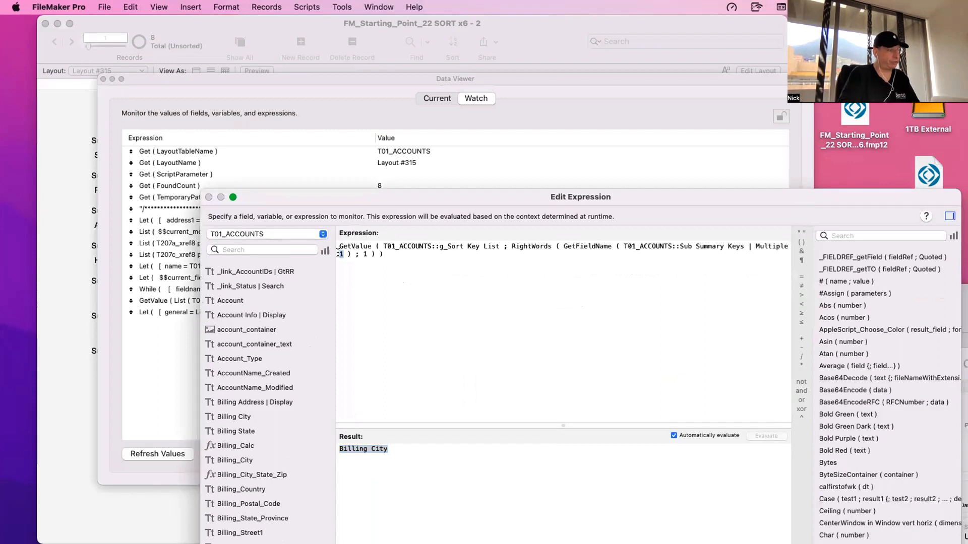
text(2)
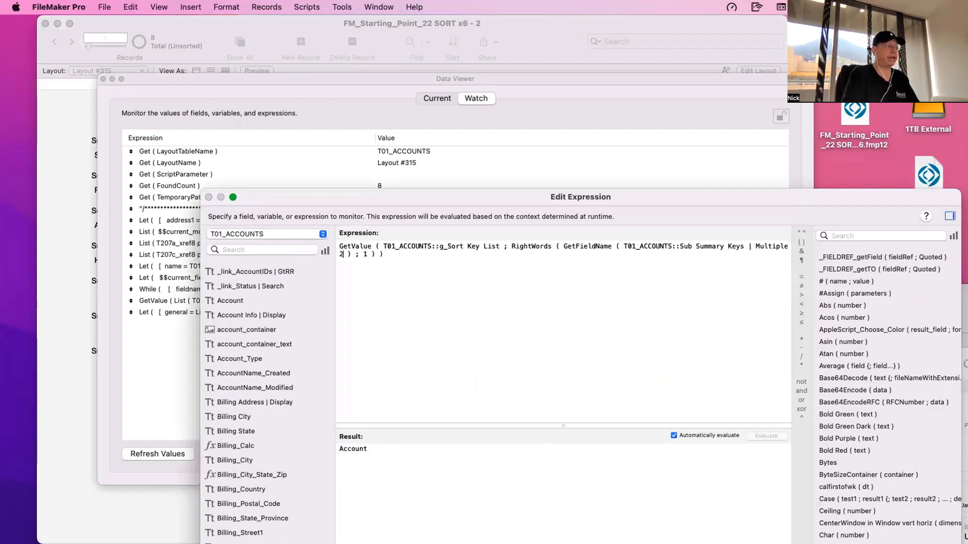
key(BackSpace)
text(3)
key(BackSpace)
text(4)
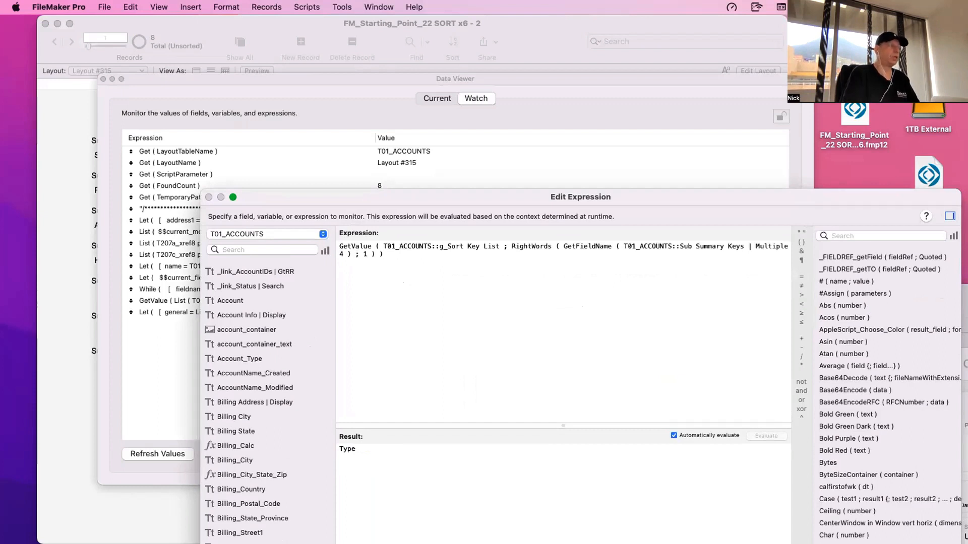
- Wrap the whole GetValue expression in a GetField function as its fieldName argument
drag(393, 256, 323, 233)
key(cmd+c)
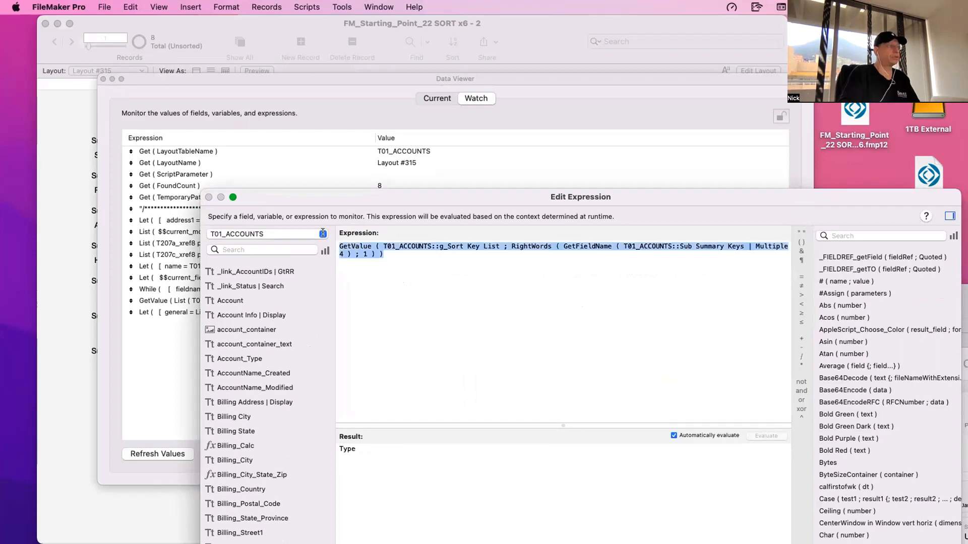
key(BackSpace)
text(get)
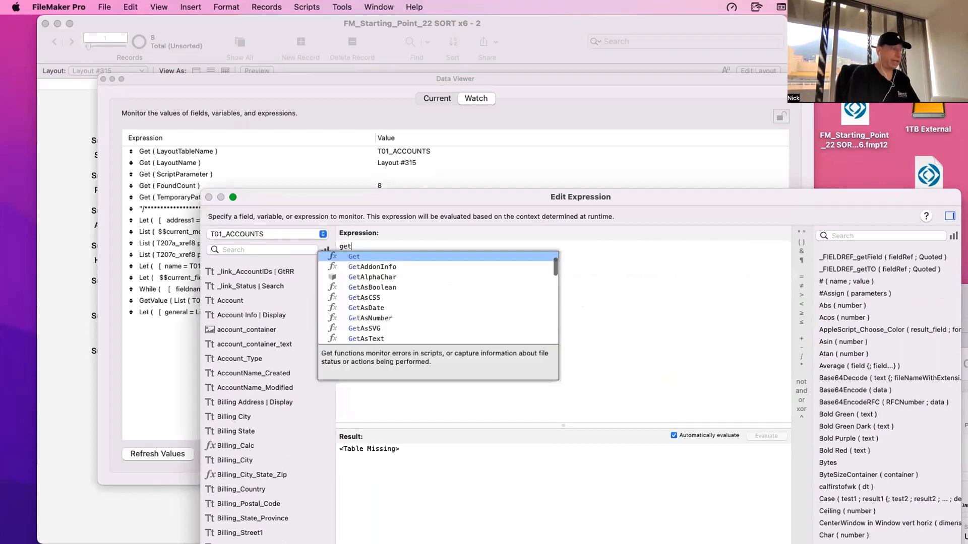
text(fi)
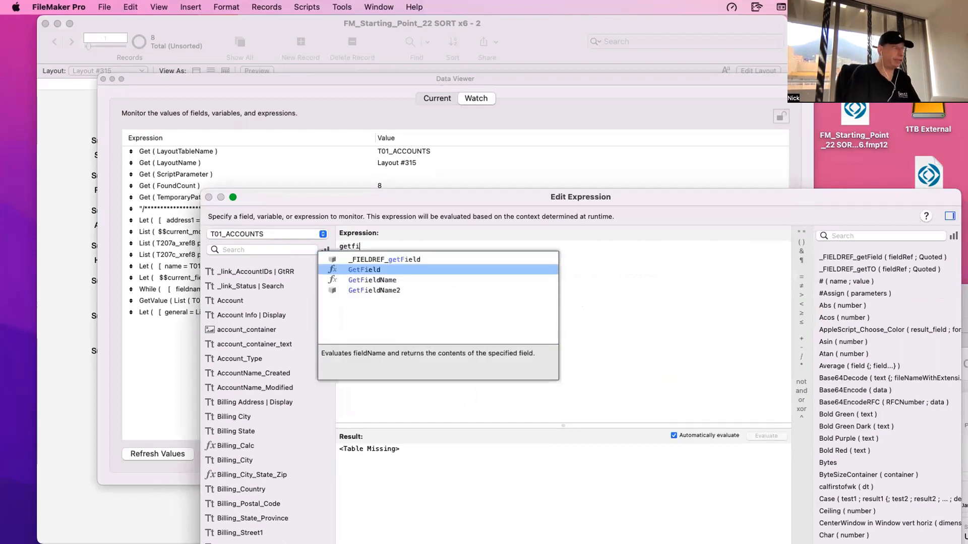
key(Return)
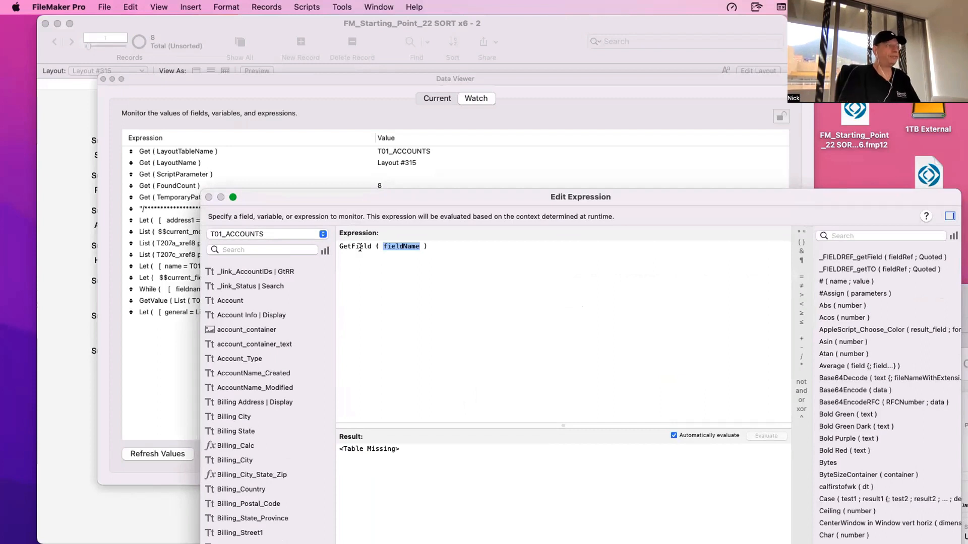
key(cmd+v)
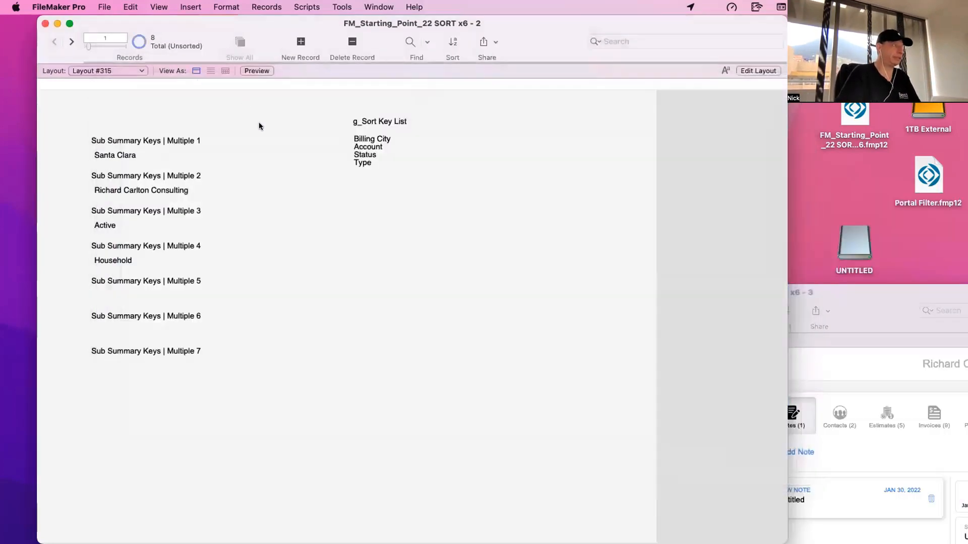
- Open the database's field definitions and compare the calculations of the Sub Summary Keys | Multiple 1 to 7 fields in ACC_Accounts
key(super+shift+d)
scroll(373, 365, down, 15)
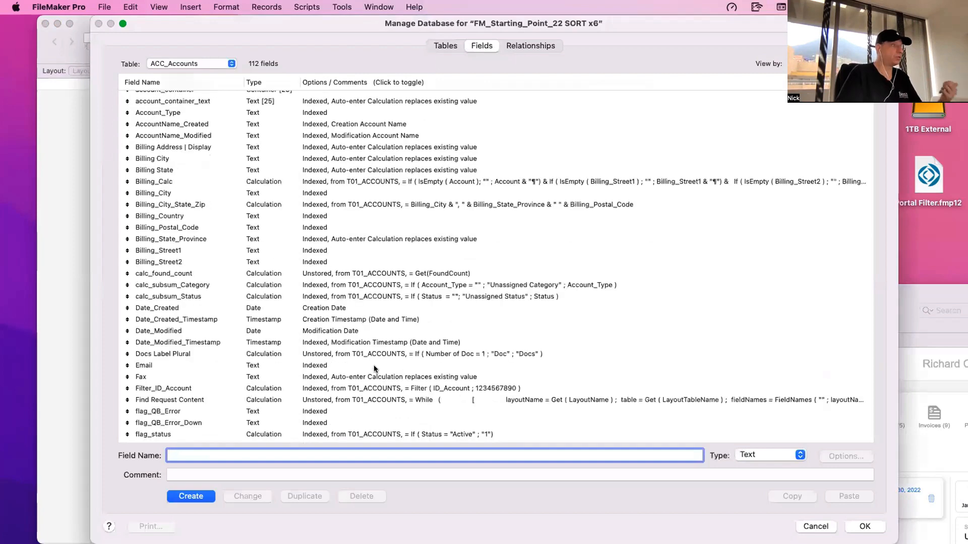
click(235, 242)
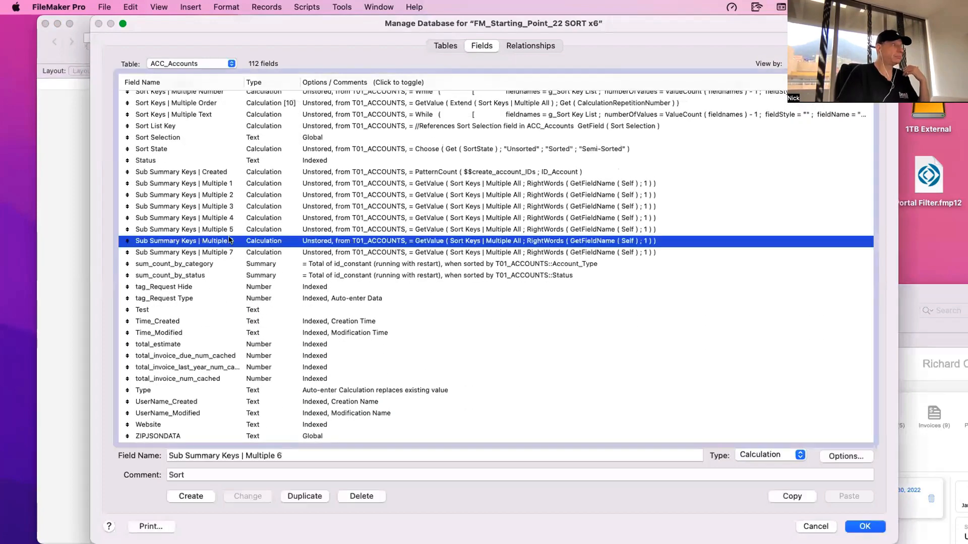
click(237, 180)
click(239, 195)
click(241, 206)
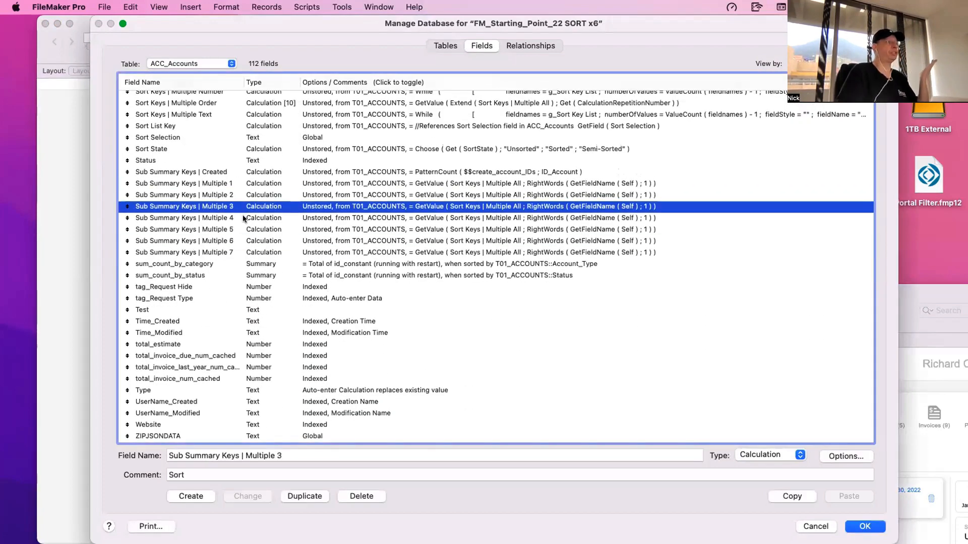
click(243, 217)
click(244, 229)
click(244, 241)
click(246, 252)
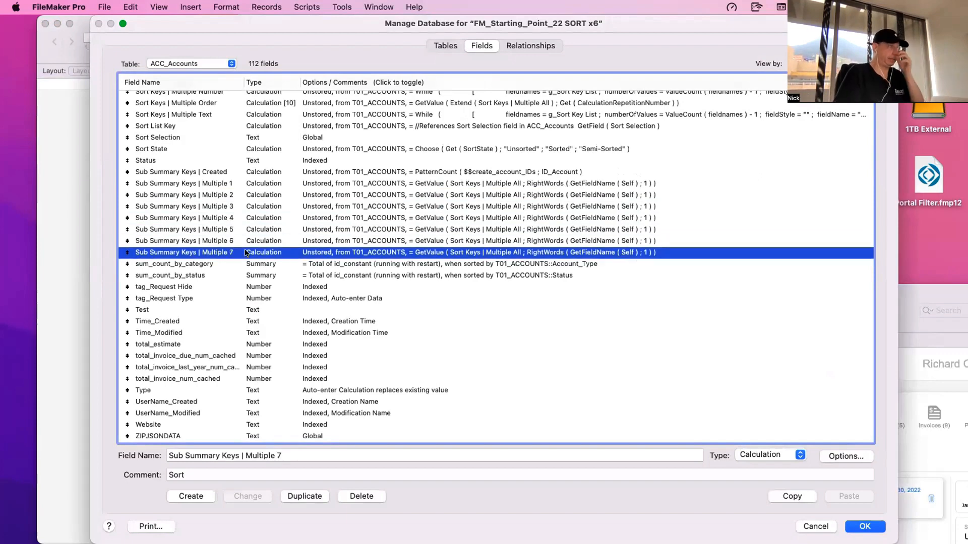
- Examine the Self argument inside GetFieldName in the calculation of Sub Summary Keys | Multiple 1, leaving the formula as it is
click(241, 183)
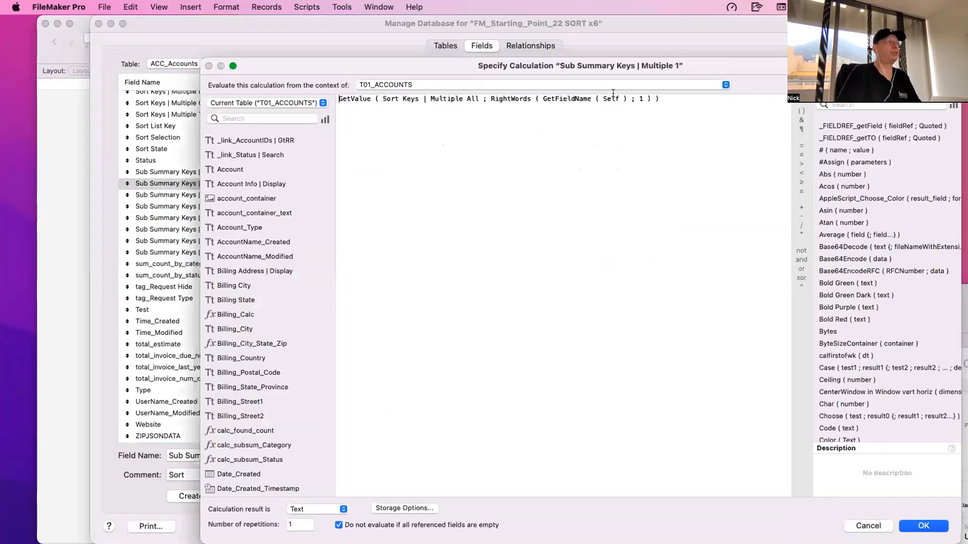
double_click(610, 98)
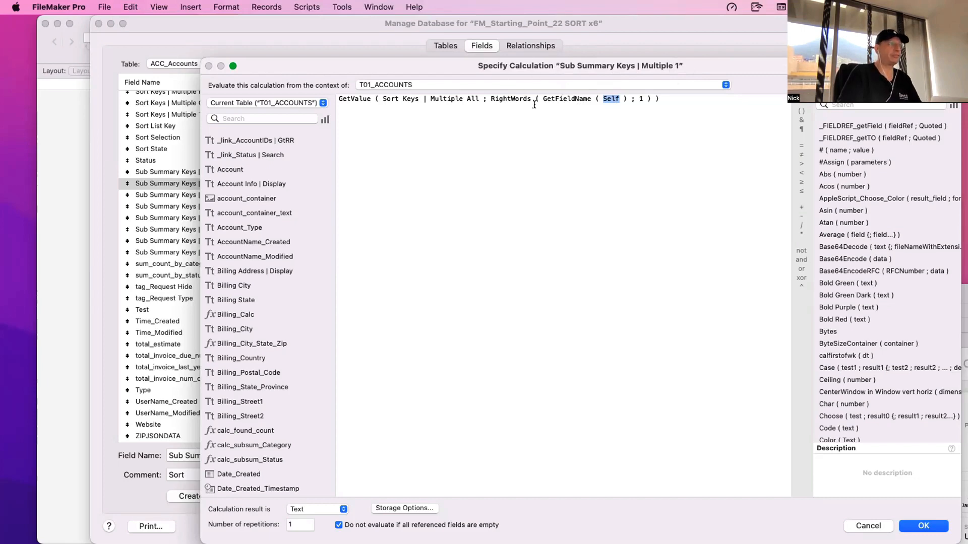
key(Escape)
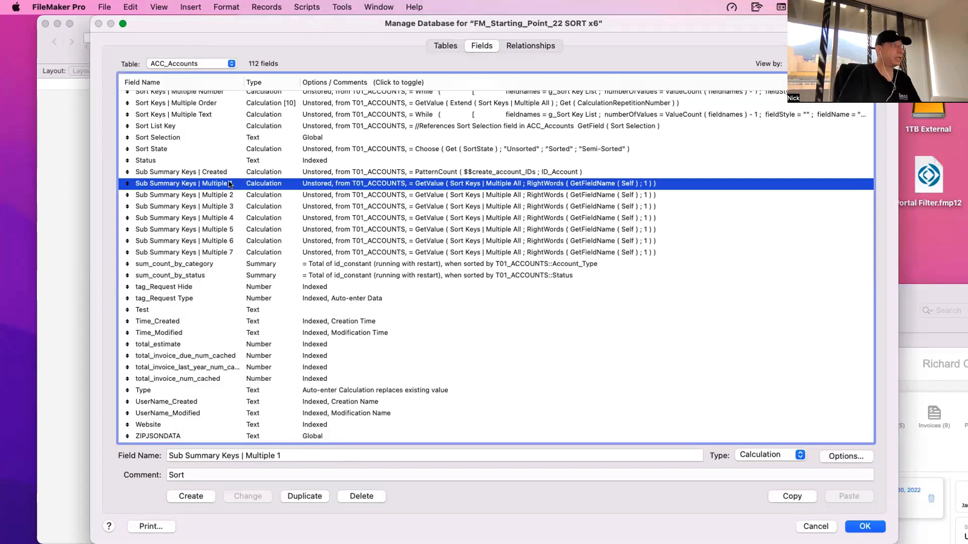
- Review the block of Sub Summary Keys fields from Created to Multiple 7, and close the field definitions without changes
click(229, 198)
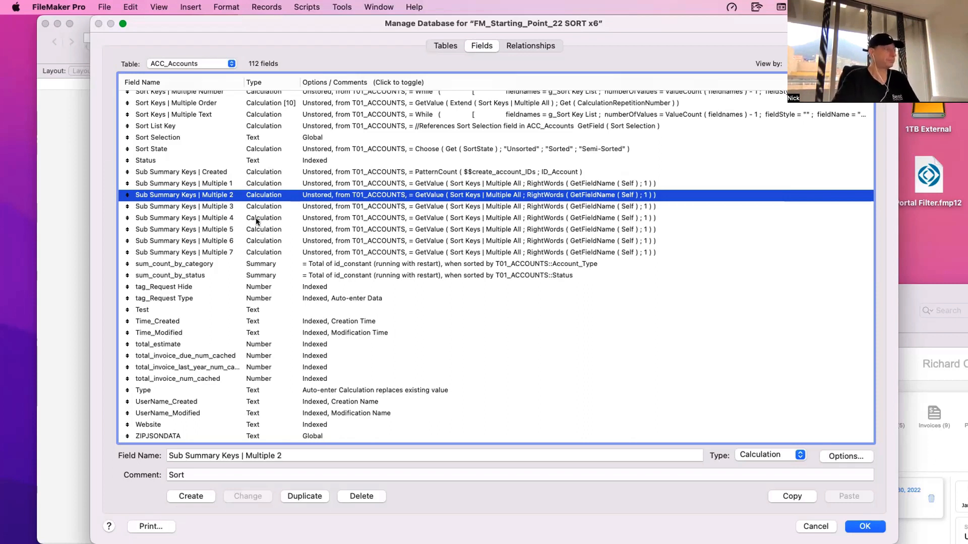
drag(269, 203, 276, 251)
shift+click(257, 173)
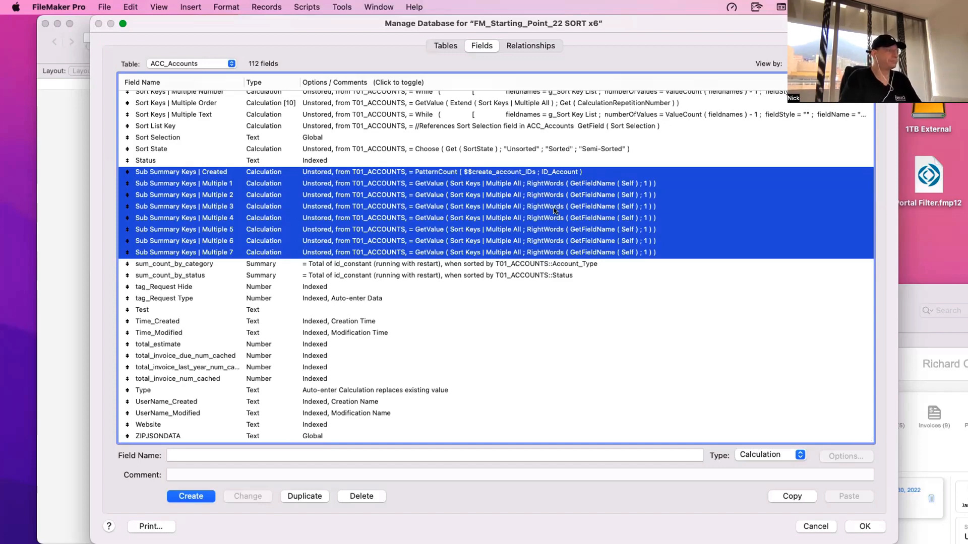
key(Escape)
click(204, 137)
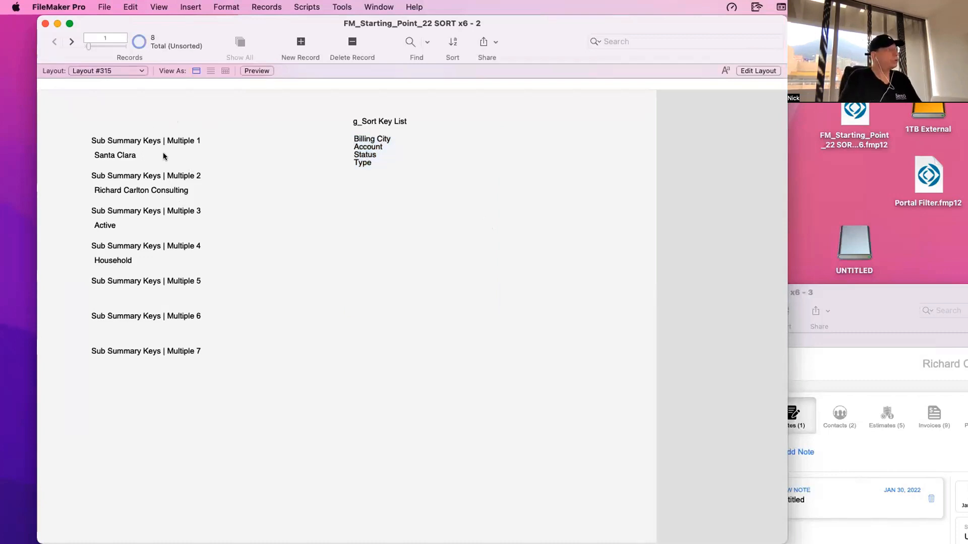
- Open a new window, switch it to the L101n accounts list view layout and edit that layout
click(386, 6)
click(373, 171)
click(112, 84)
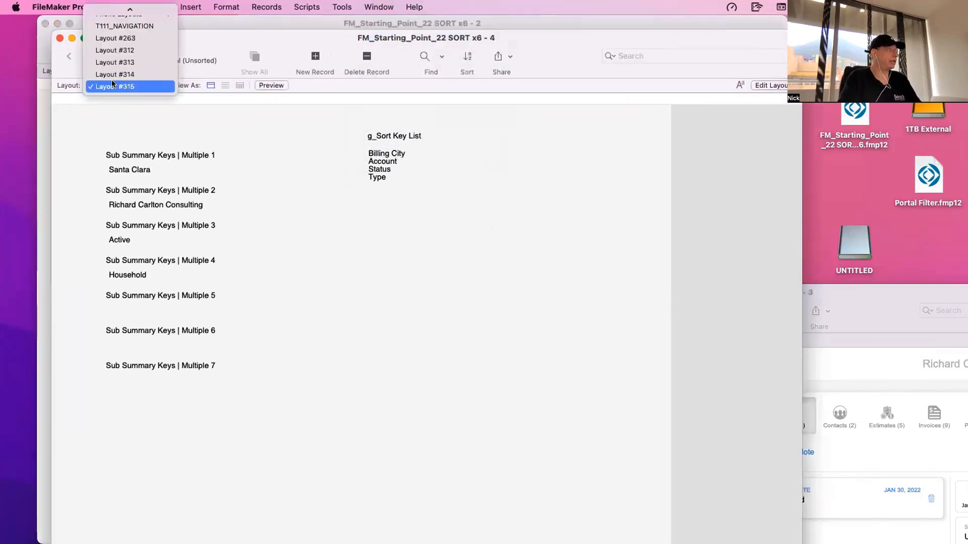
key(super+l)
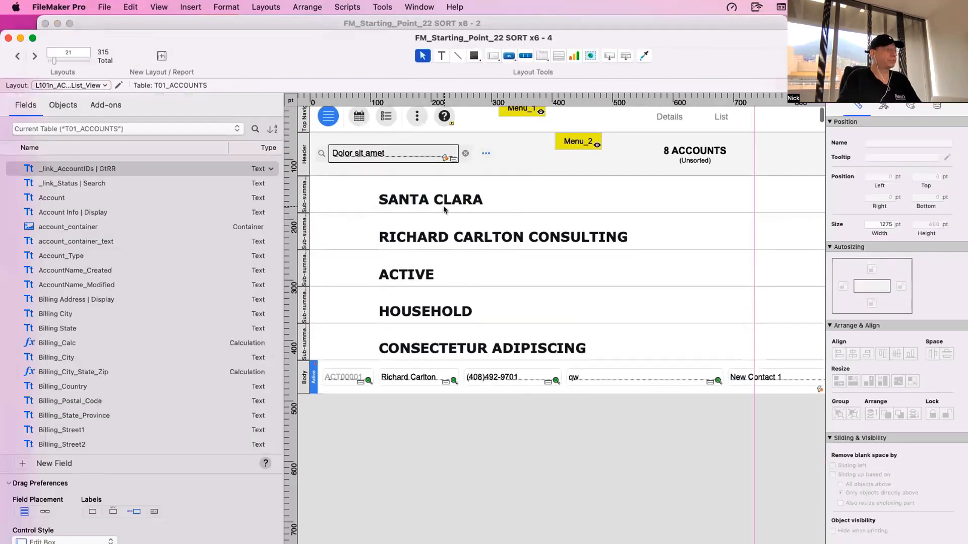
- Turn off sample data on the layout to view the sub-summary merge field names, and turn it back on
click(124, 8)
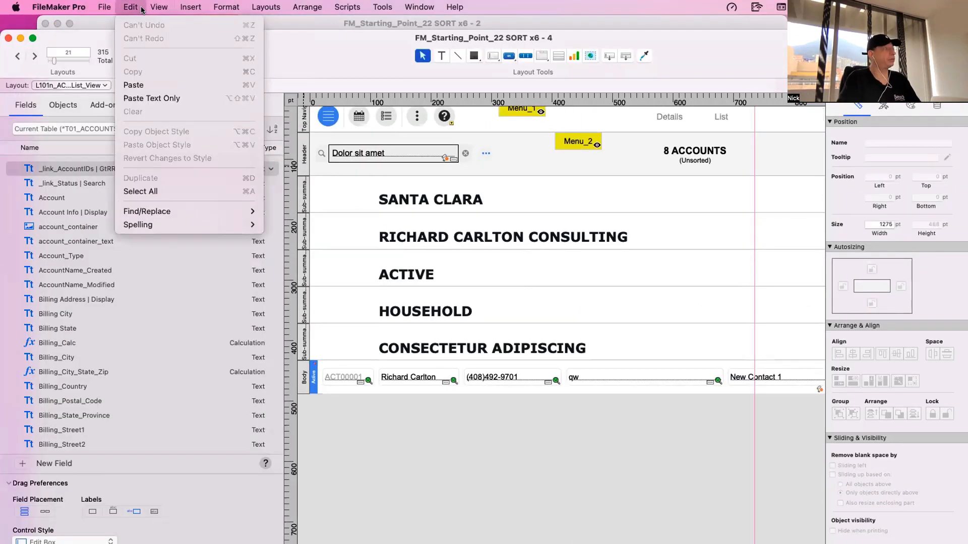
mouse_move(158, 7)
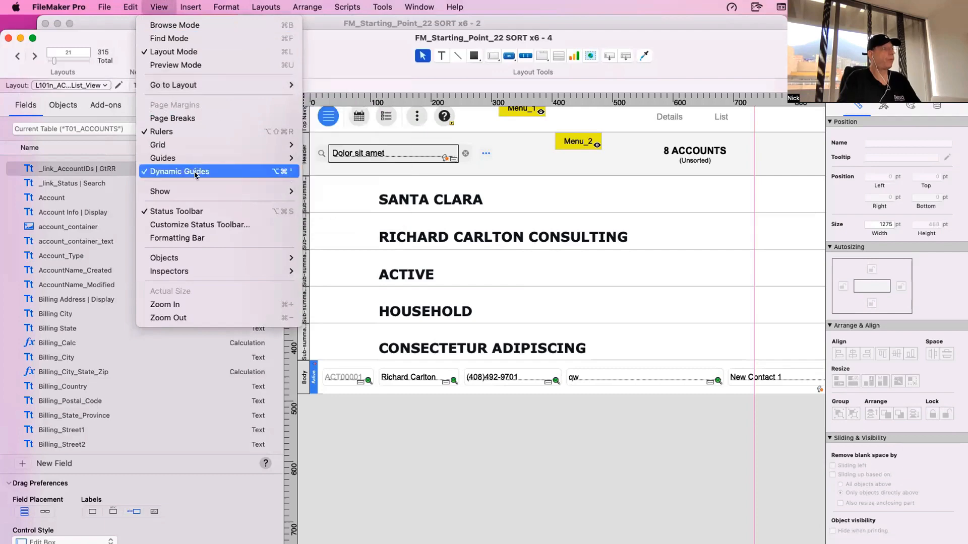
mouse_move(195, 192)
click(306, 202)
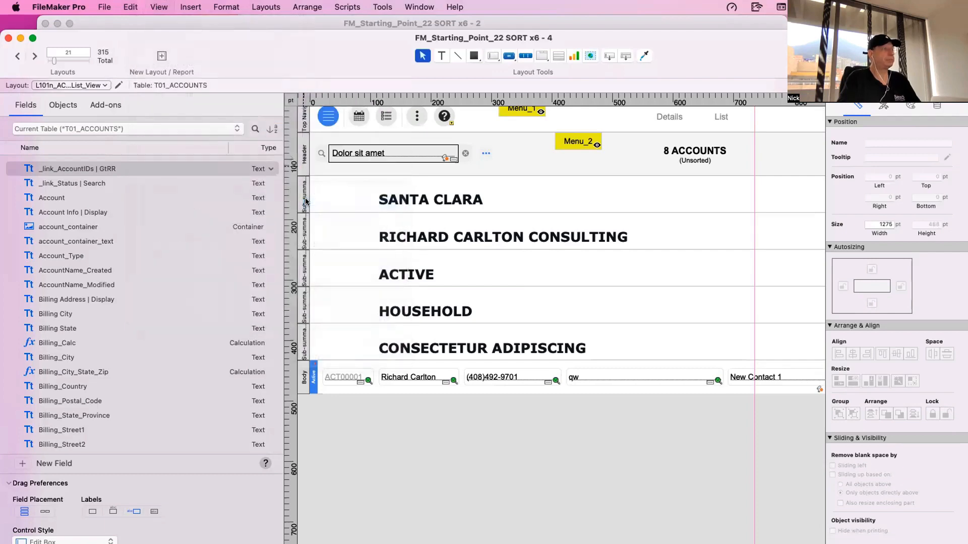
click(130, 7)
mouse_move(159, 7)
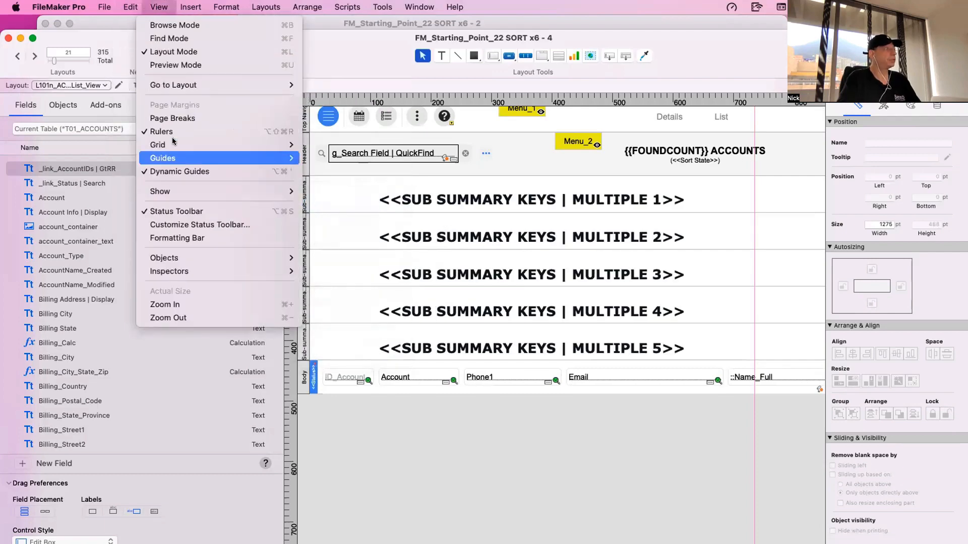
mouse_move(176, 192)
click(327, 204)
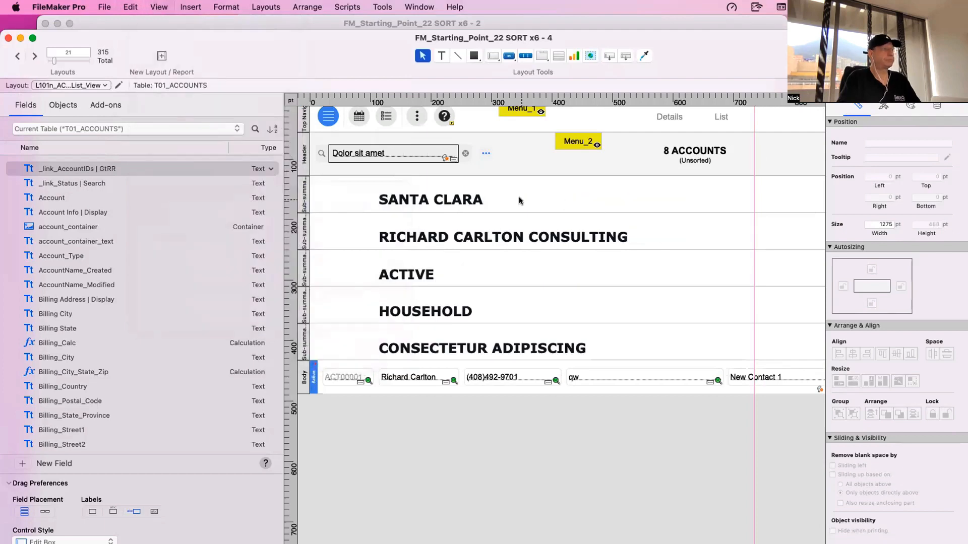
- Inspect the merge text objects in the sub-summary parts and the body fields across the list layout's width
click(496, 201)
click(520, 237)
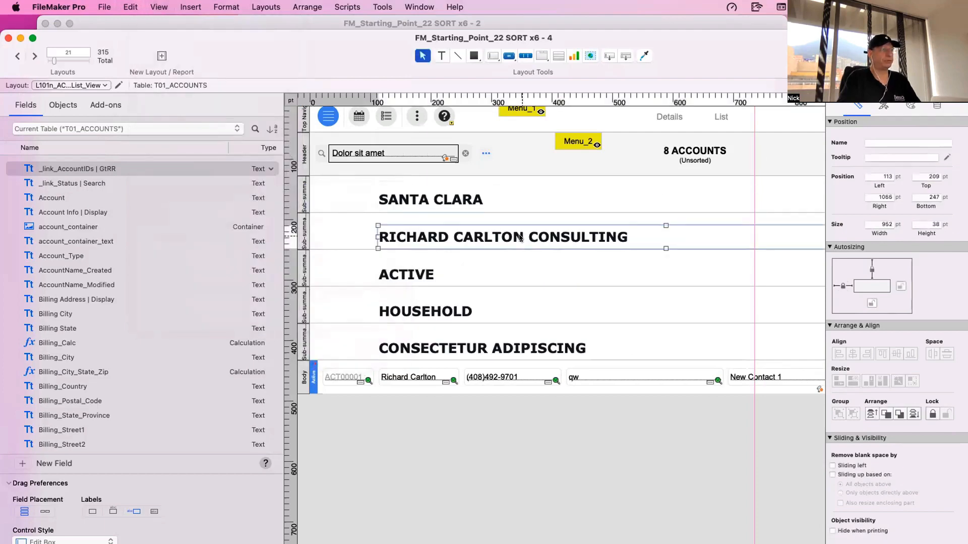
double_click(520, 237)
key(Escape)
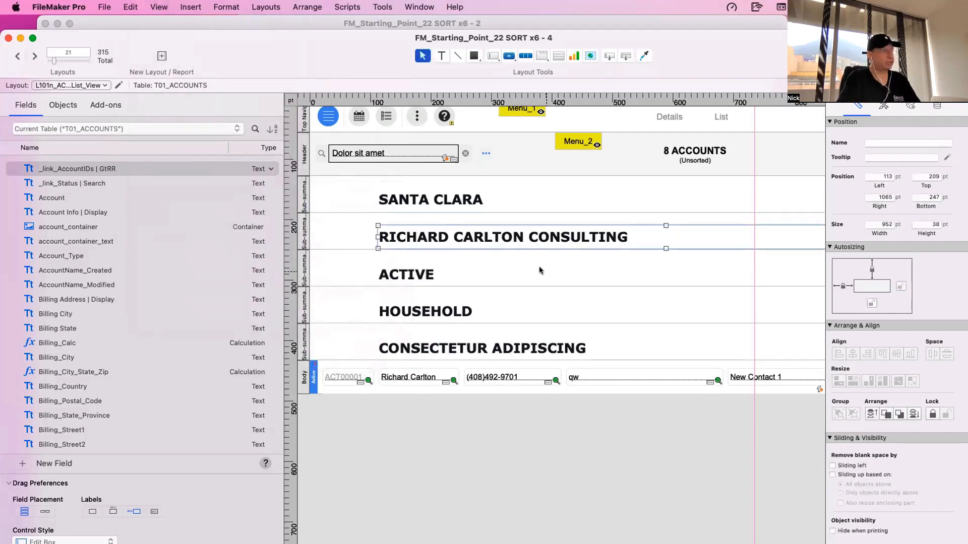
scroll(481, 275, up, 1)
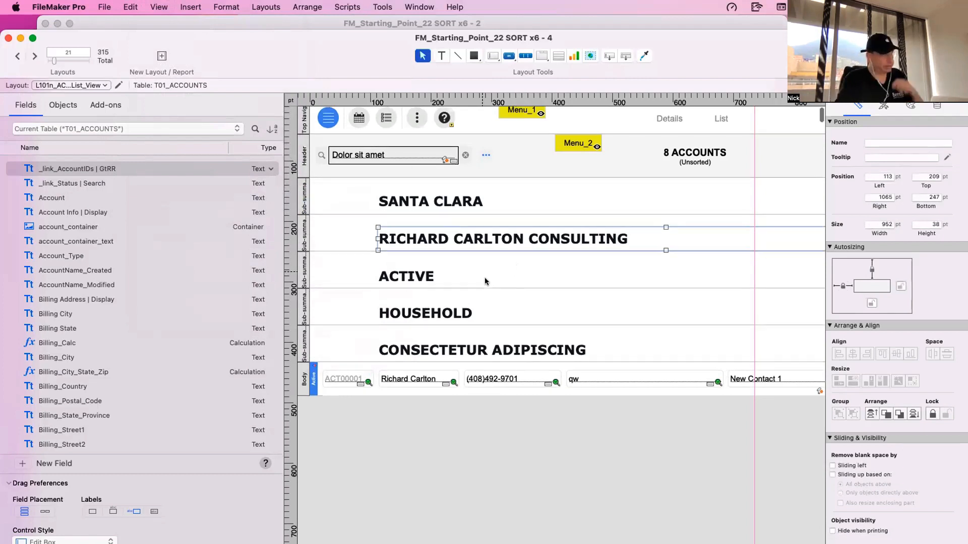
scroll(733, 391, right, 10)
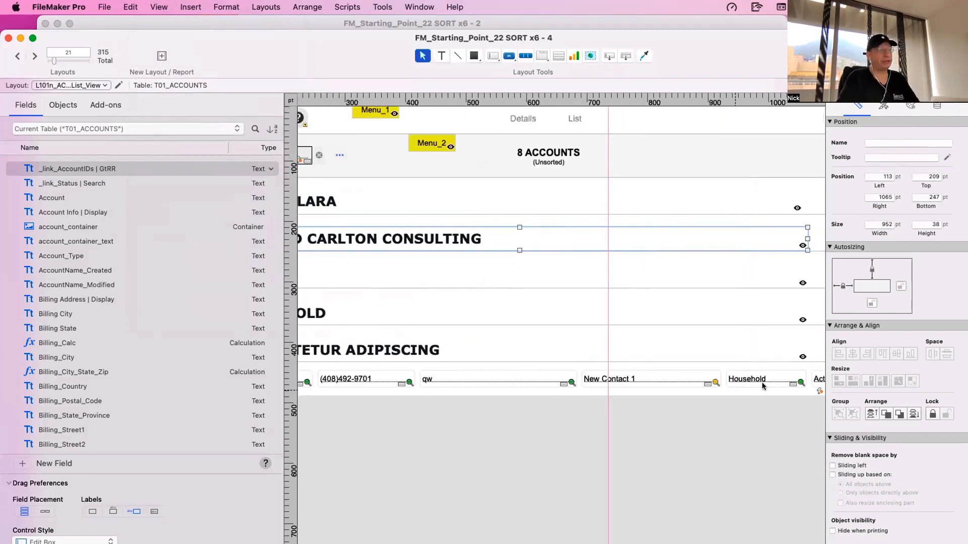
scroll(690, 383, left, 10)
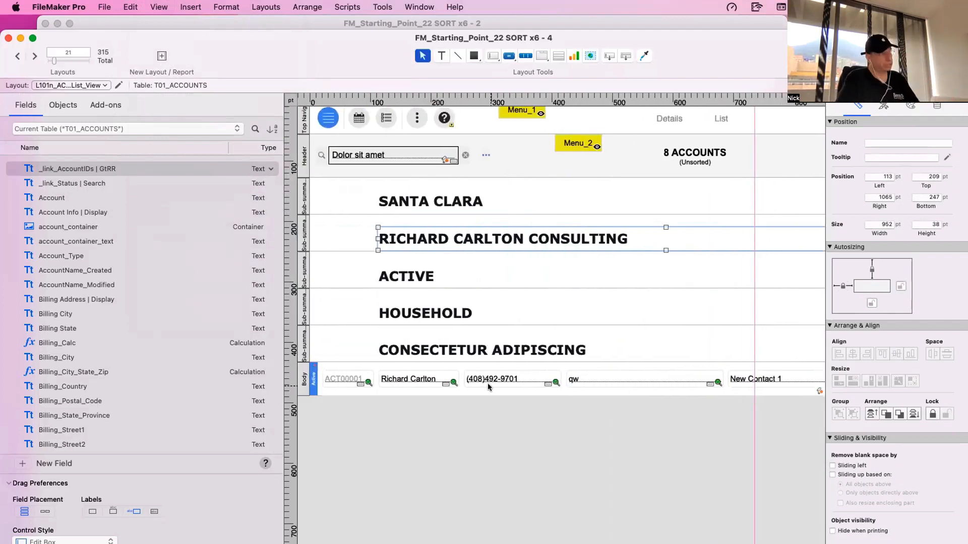
click(404, 205)
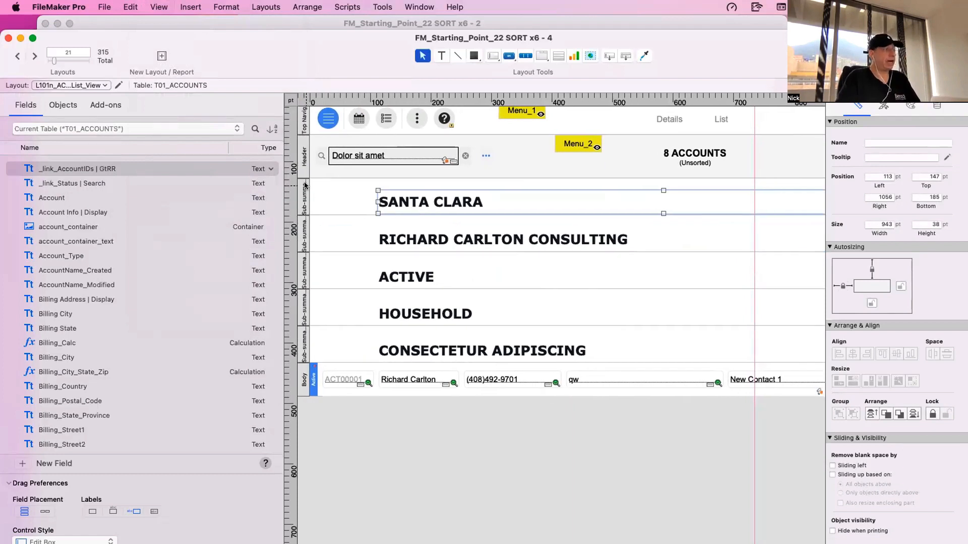
- Check the part definition of each of the five sub-summary parts for the Sub Summary Keys | Multiple field it is sorted by
double_click(305, 346)
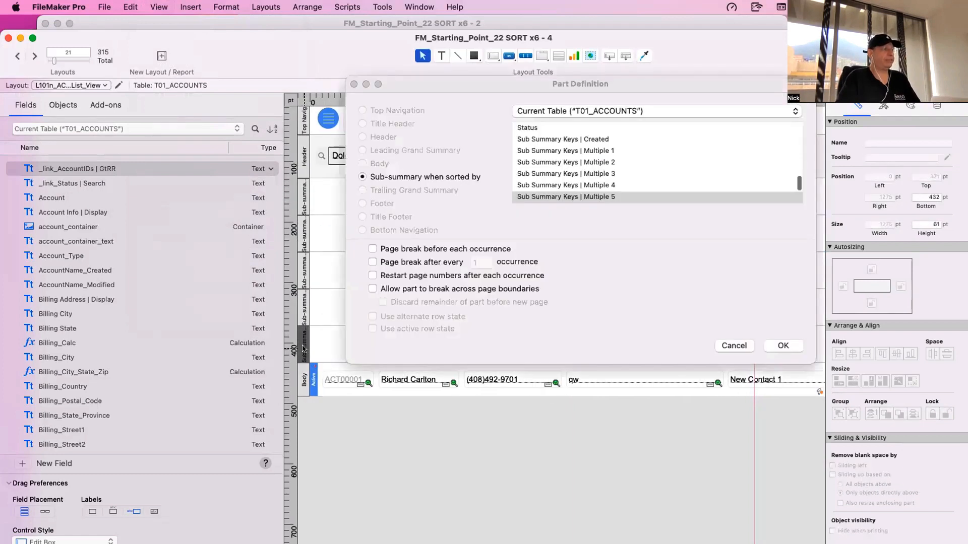
click(734, 345)
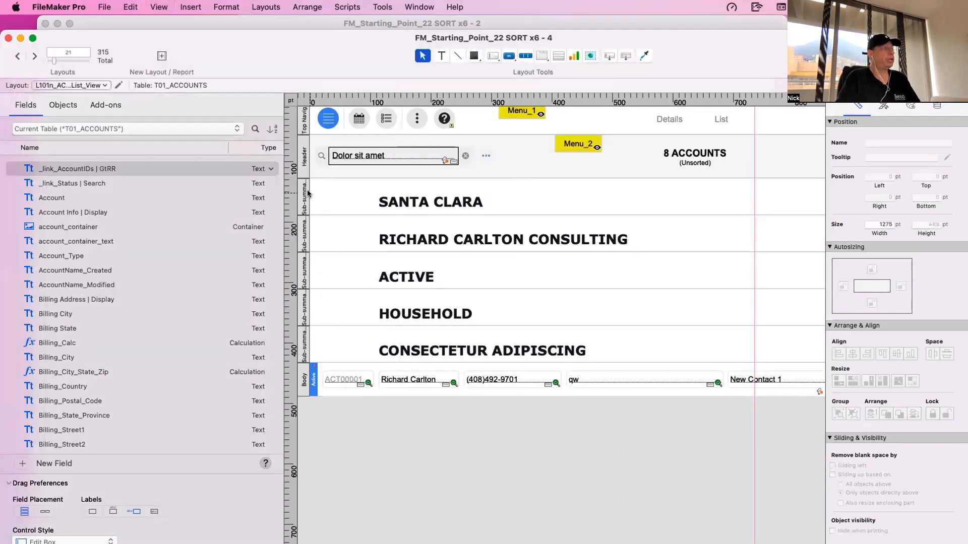
double_click(305, 194)
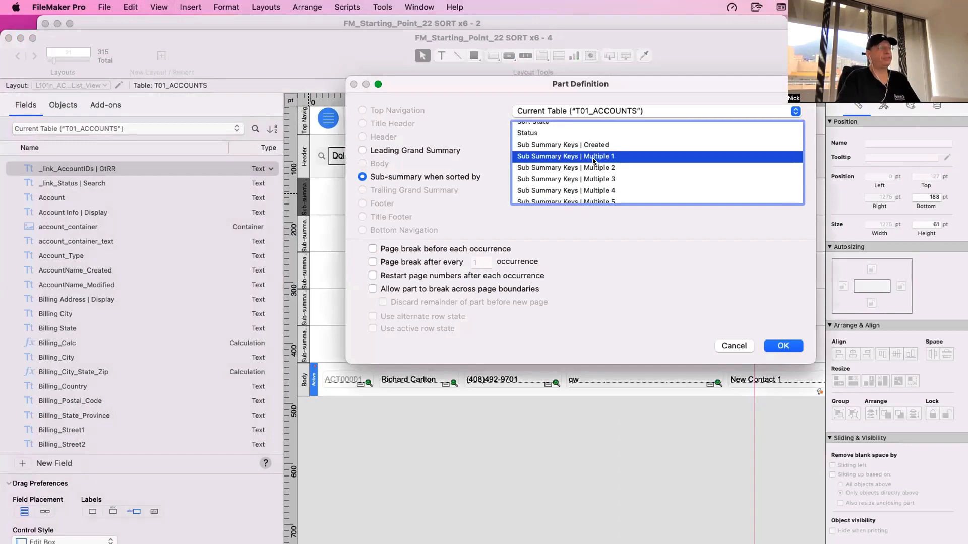
click(734, 345)
double_click(305, 236)
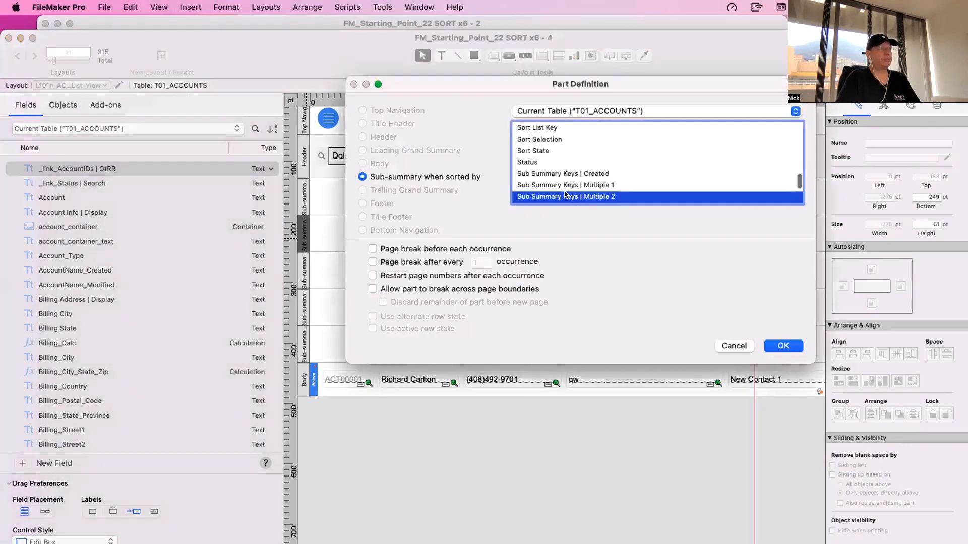
click(734, 345)
double_click(304, 272)
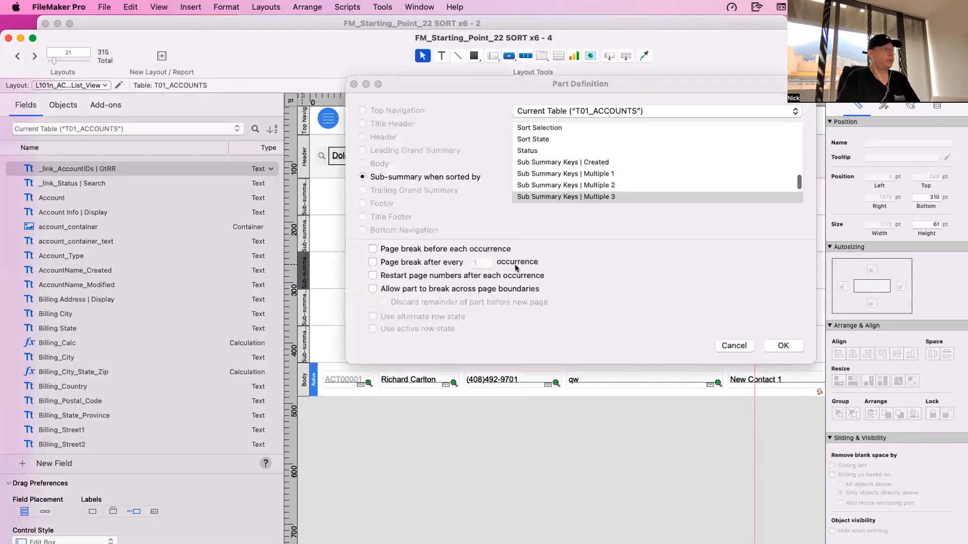
click(734, 345)
double_click(304, 308)
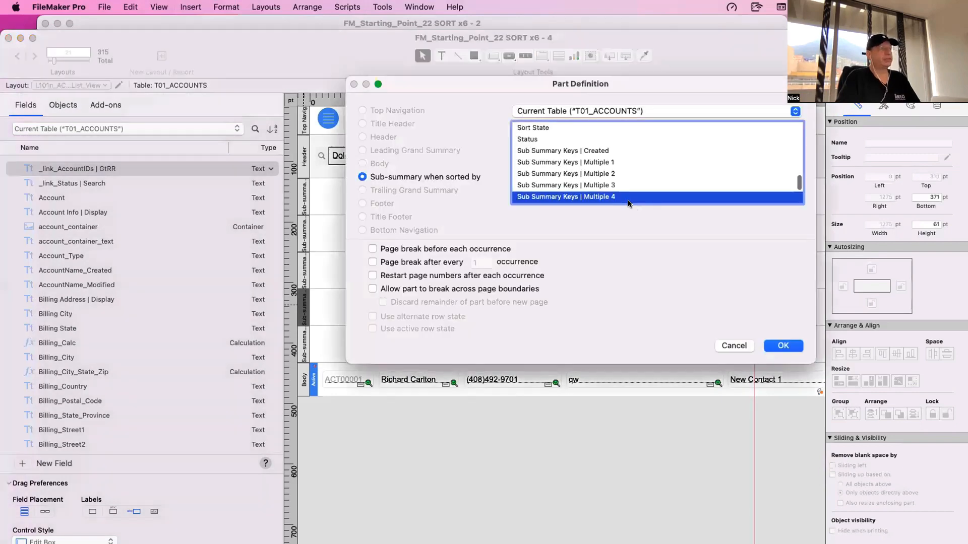
click(734, 345)
double_click(304, 345)
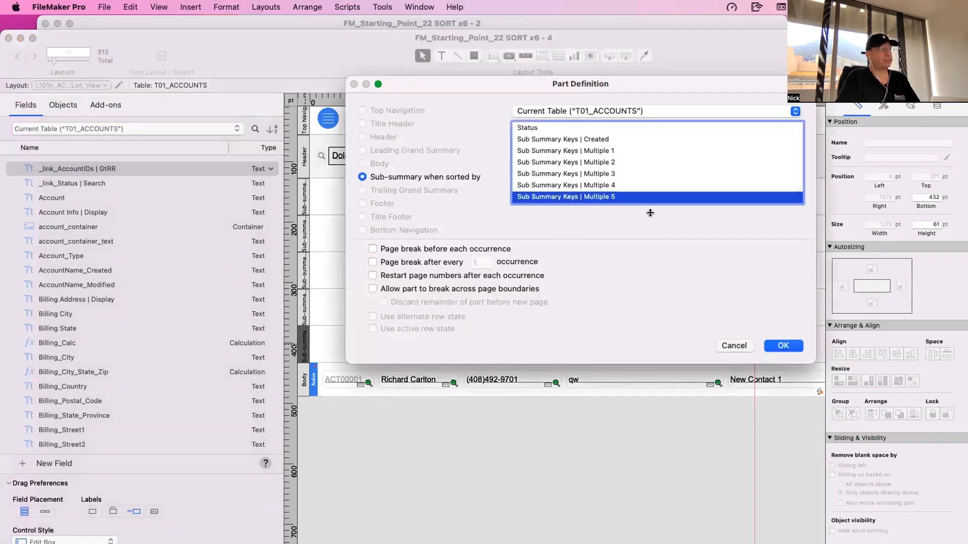
- Add a sub-summary part sorted by Sub Summary Keys | Multiple 6 to the list layout, printing above the records it summarizes
key(Escape)
click(337, 5)
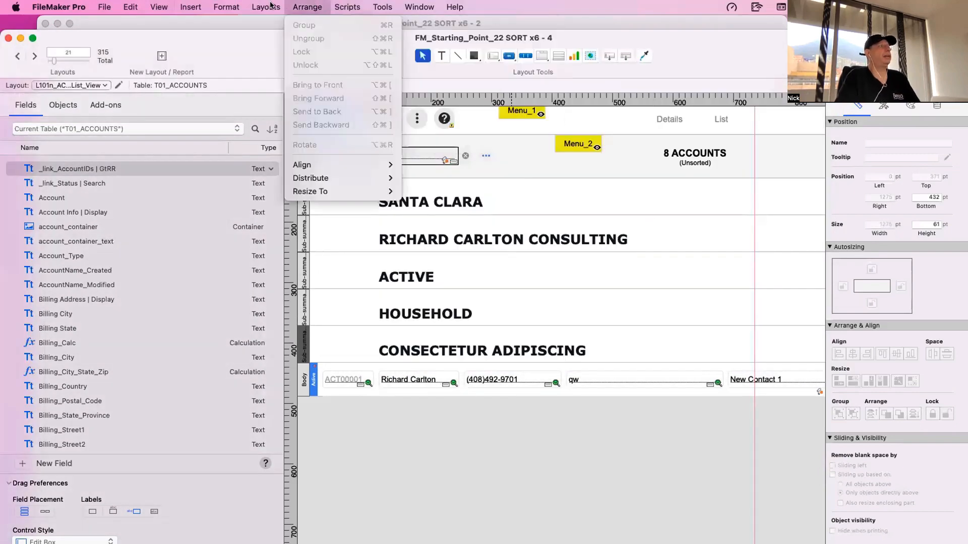
click(274, 179)
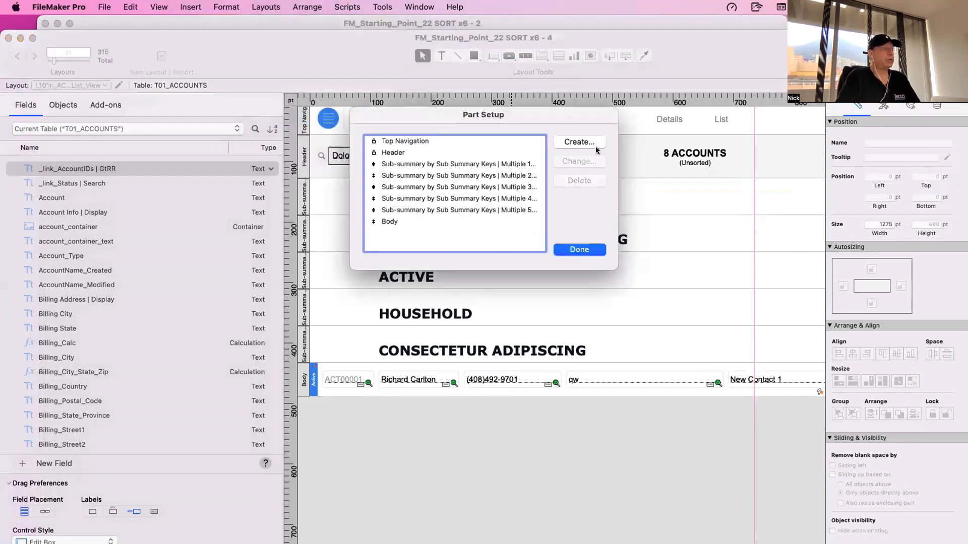
click(585, 143)
click(442, 179)
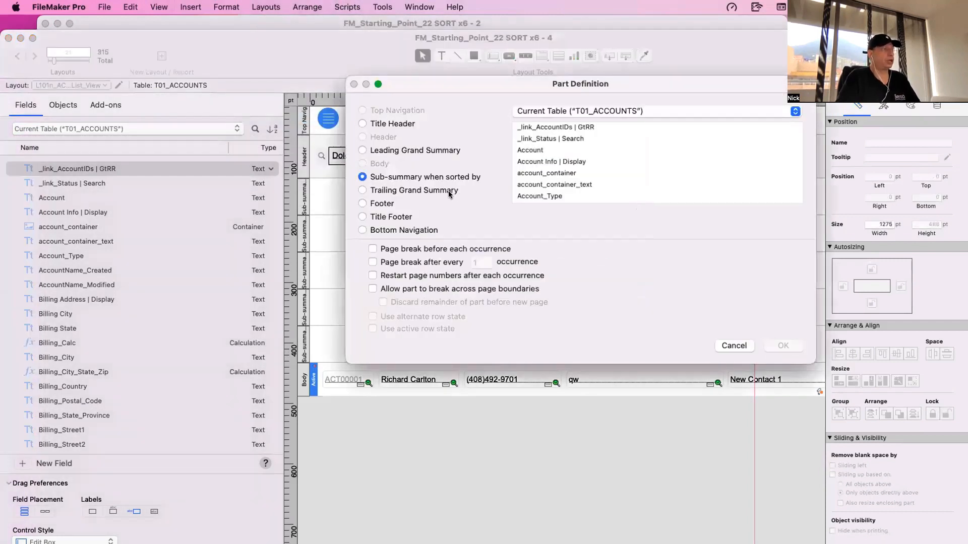
scroll(568, 178, down, 5)
click(569, 178)
text(sum)
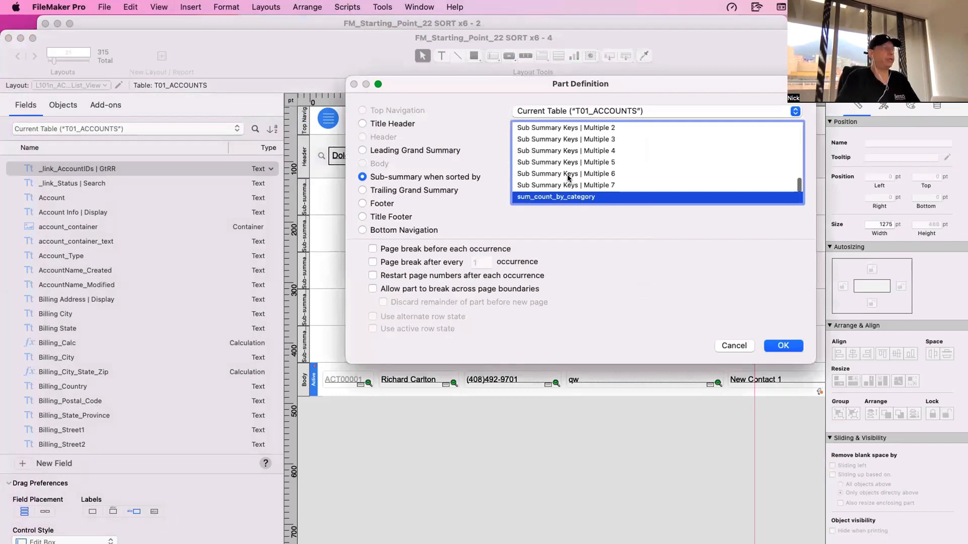
double_click(568, 176)
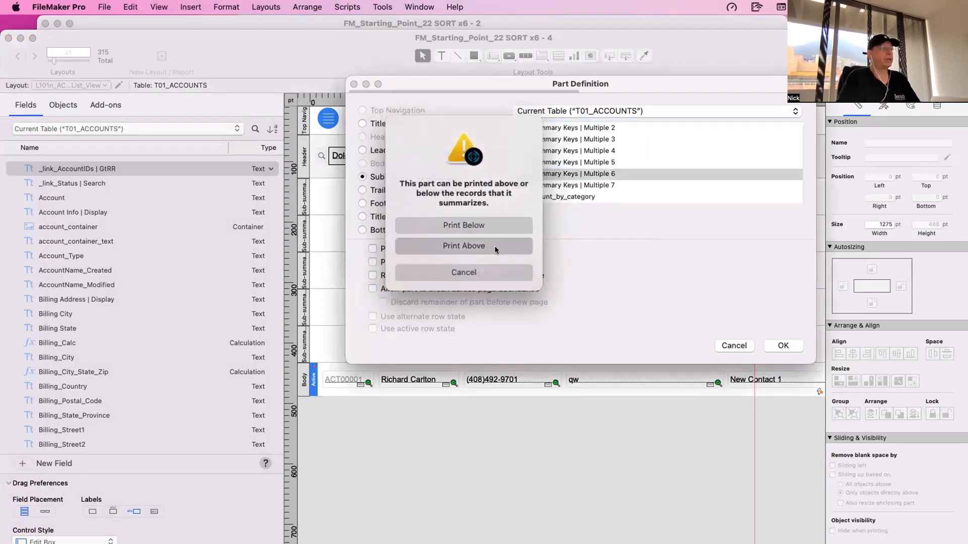
click(494, 246)
click(575, 249)
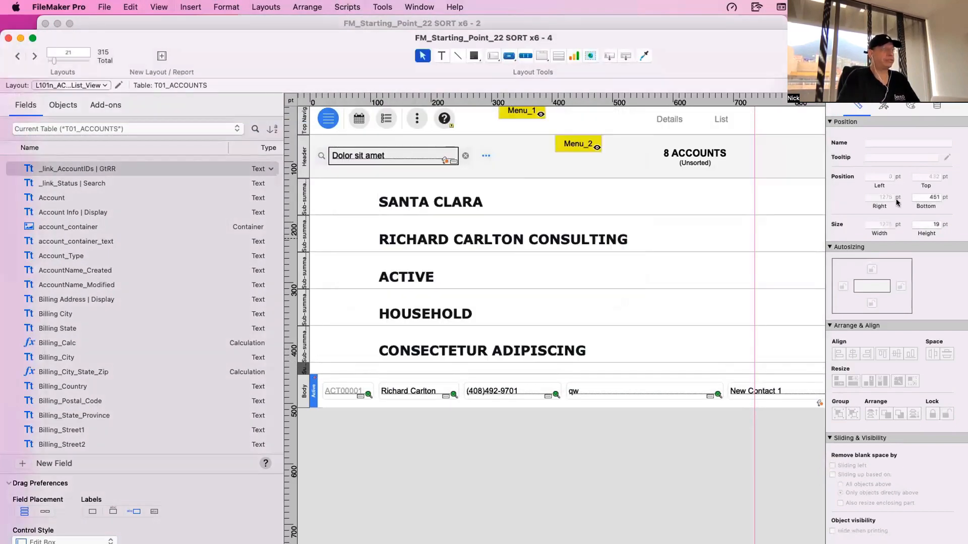
- Set the height of the new sub-summary part to 61 pt
double_click(926, 224)
text(61)
key(Return)
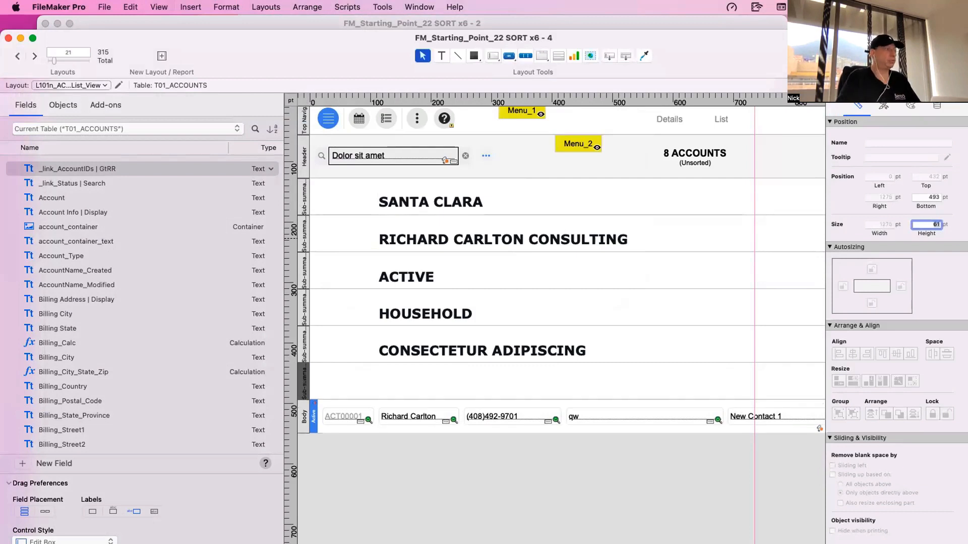
- Duplicate the Multiple 5 merge text into the new sub-summary part, check its merge field, and return to Browse mode
drag(447, 348, 464, 383)
double_click(547, 388)
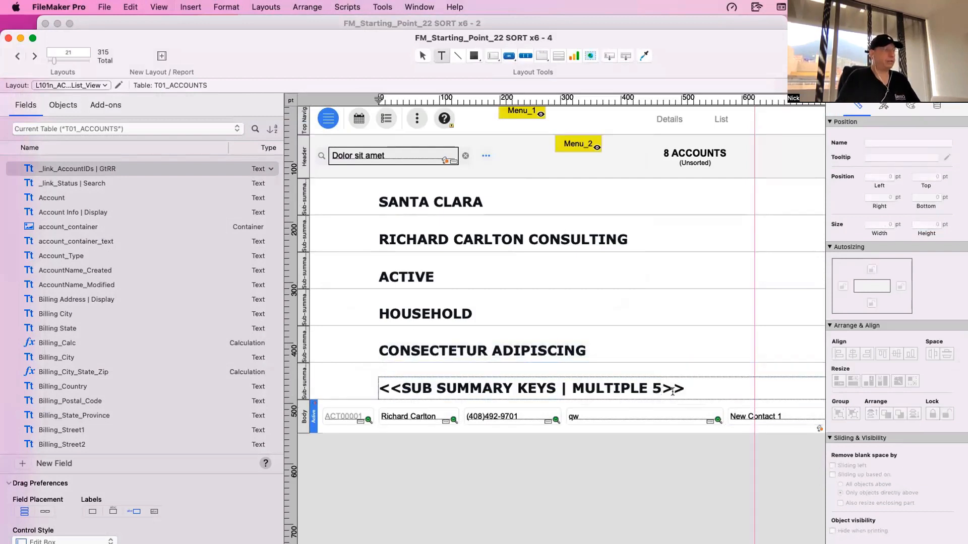
key(Escape)
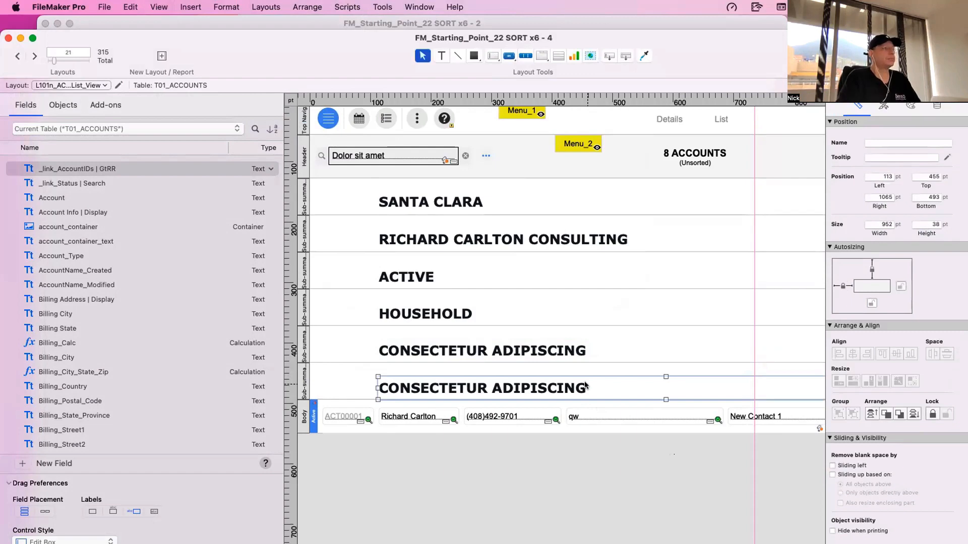
key(super+b)
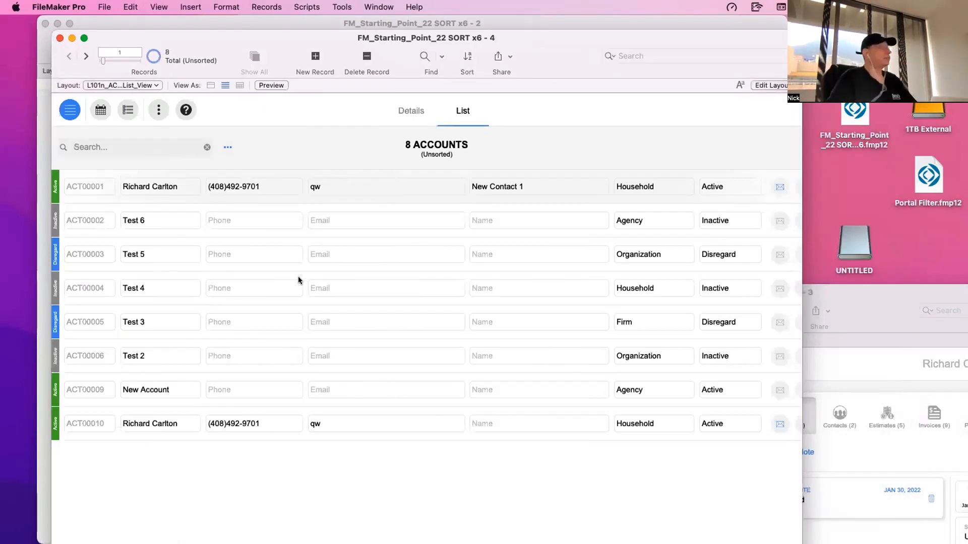
- Clear the selected sort options and sort the accounts list by Status only
click(228, 148)
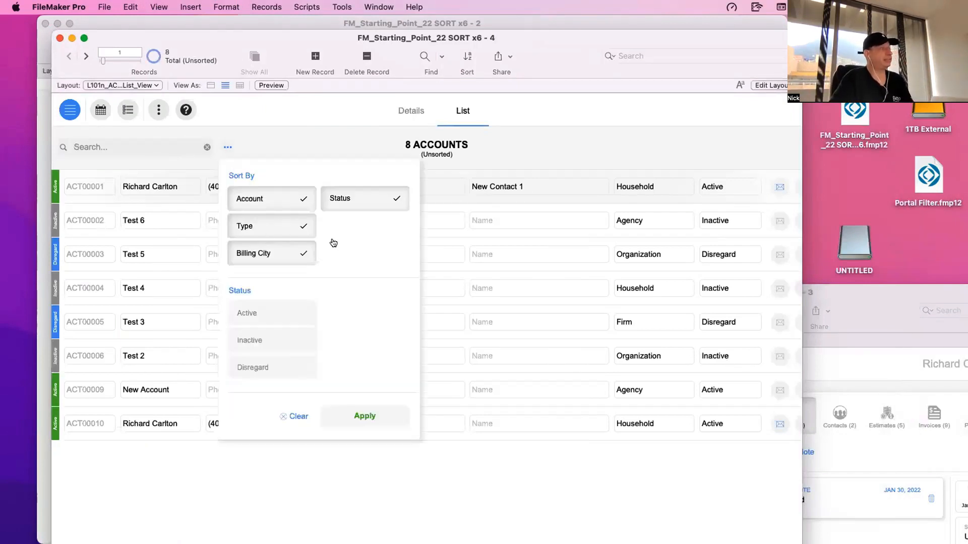
click(293, 416)
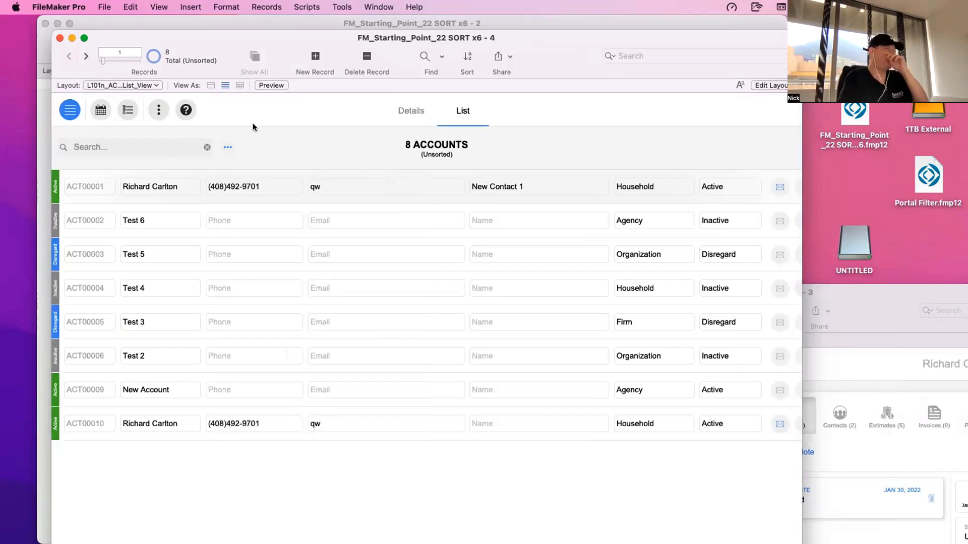
click(227, 147)
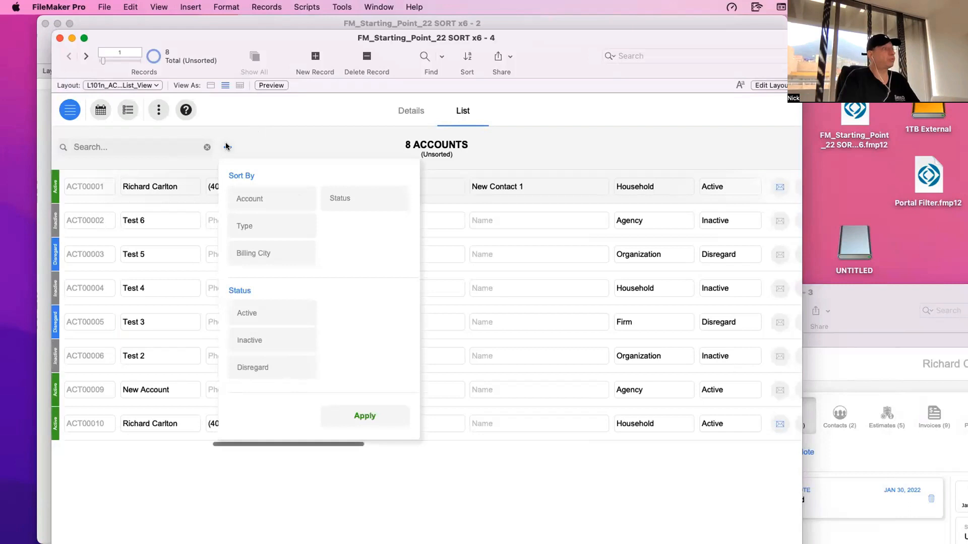
click(360, 195)
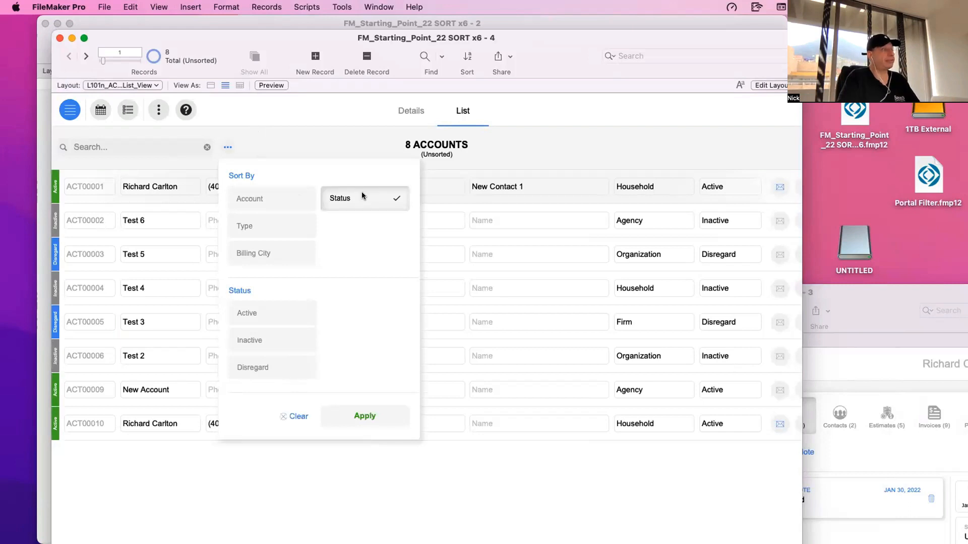
click(380, 411)
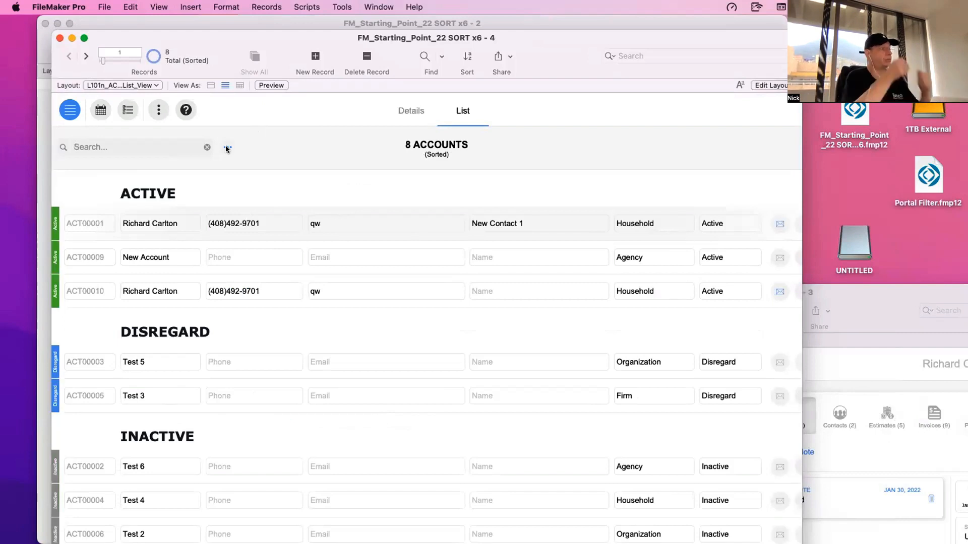
- Examine the records' sort order, comparing Sub Summary Keys | Multiple 1 and the Sort Keys fields with the selected Status option
key(super+s)
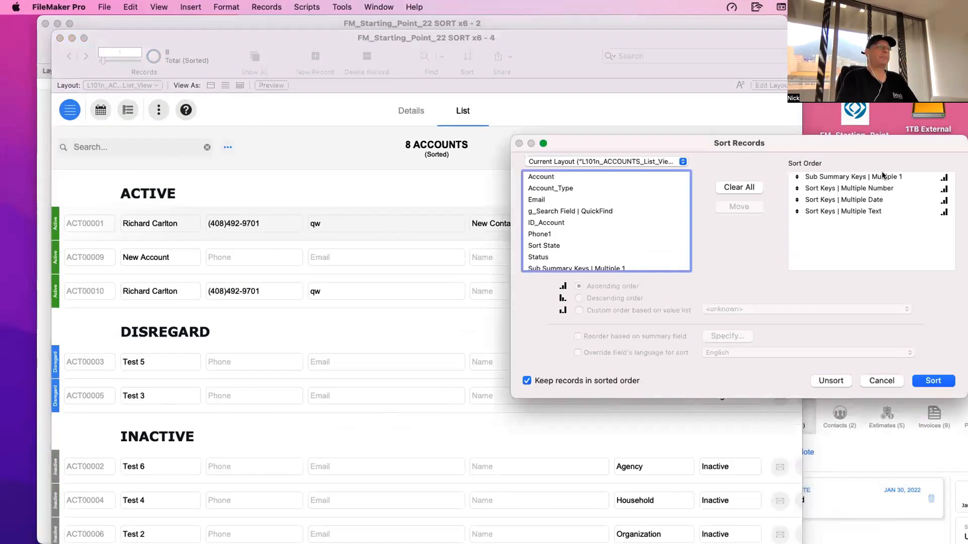
click(882, 176)
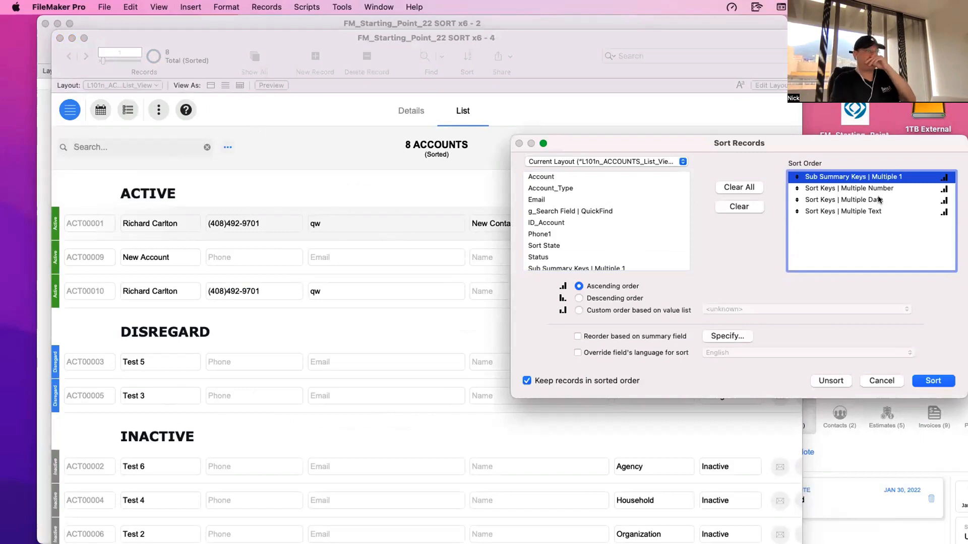
click(877, 382)
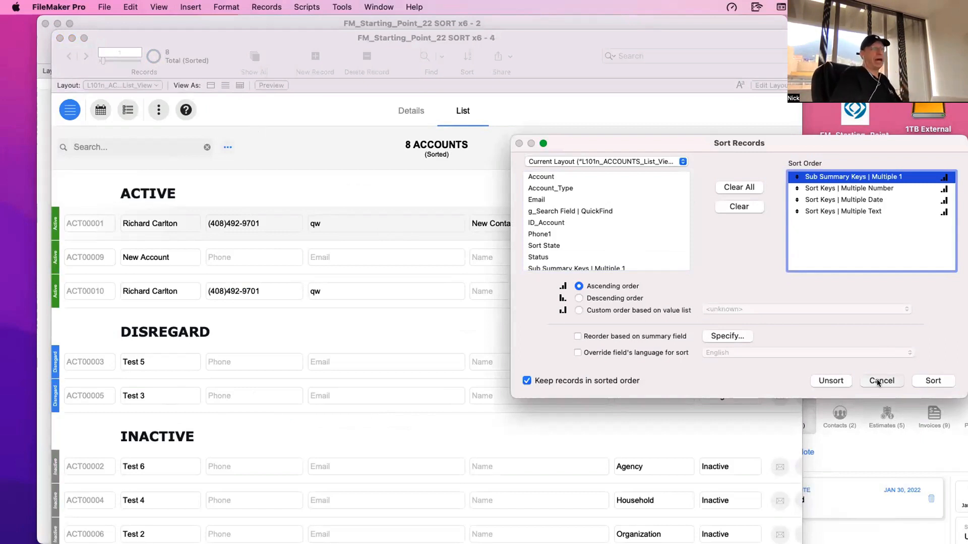
click(228, 148)
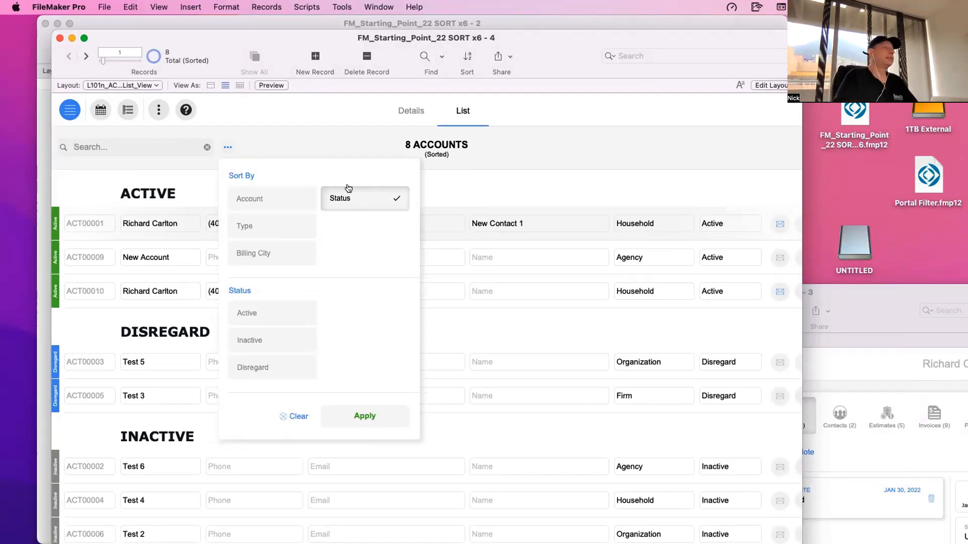
click(326, 153)
key(super+s)
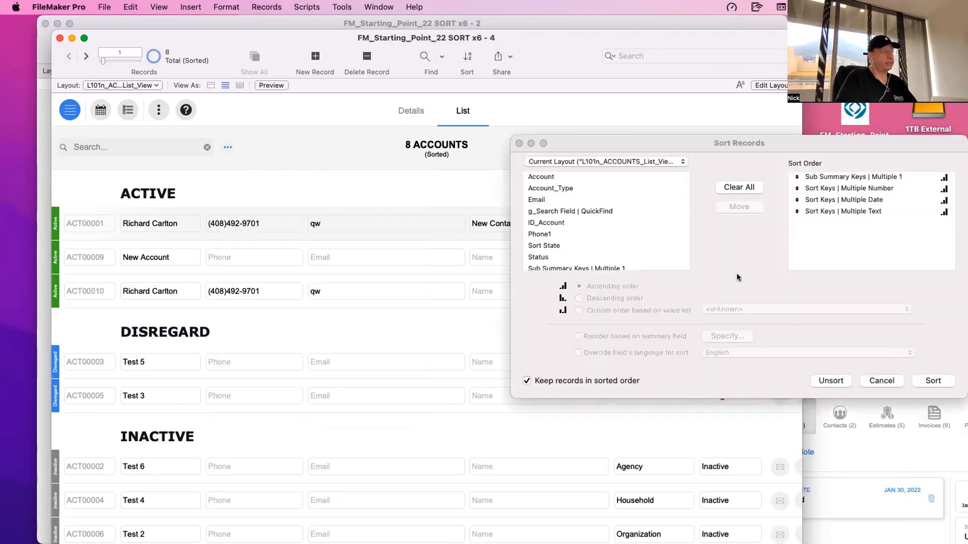
click(839, 177)
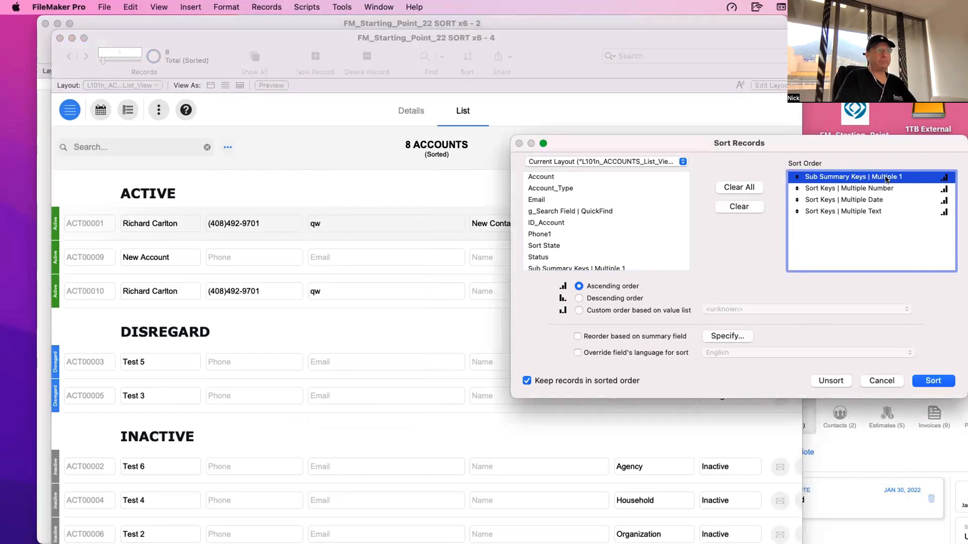
drag(886, 177, 884, 212)
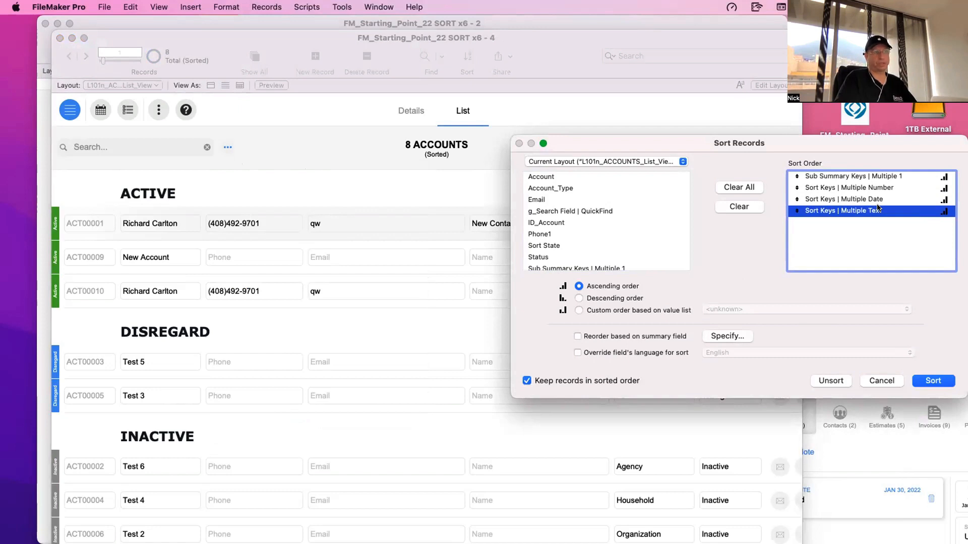
key(Escape)
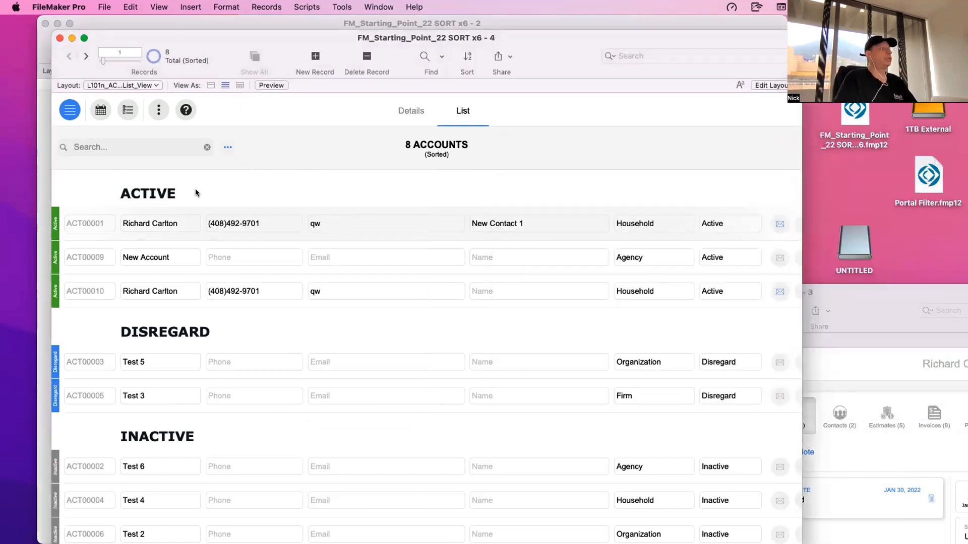
click(228, 147)
key(Escape)
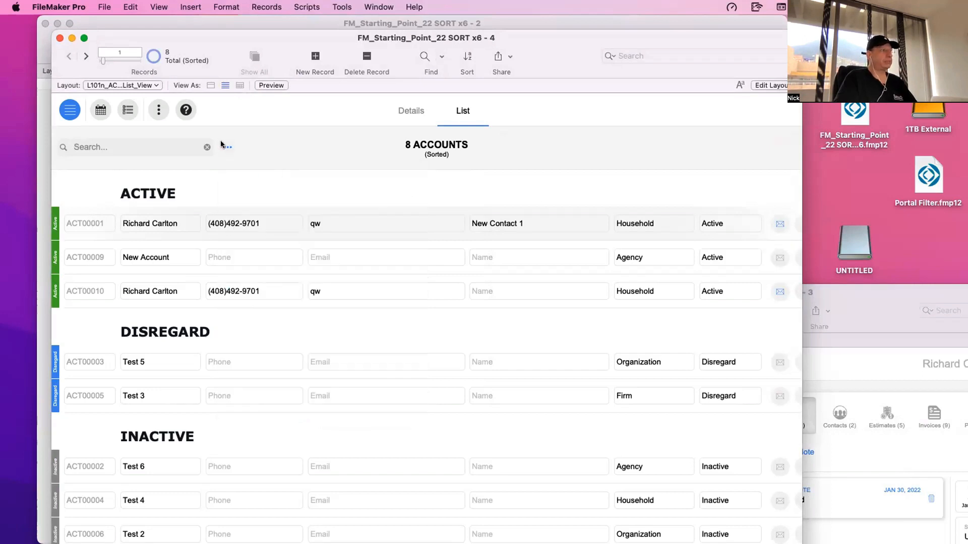
- Remove Sub Summary Keys | Multiple 1 from the sort order and re-sort the records using only the three Sort Keys fields
key(super+s)
click(830, 178)
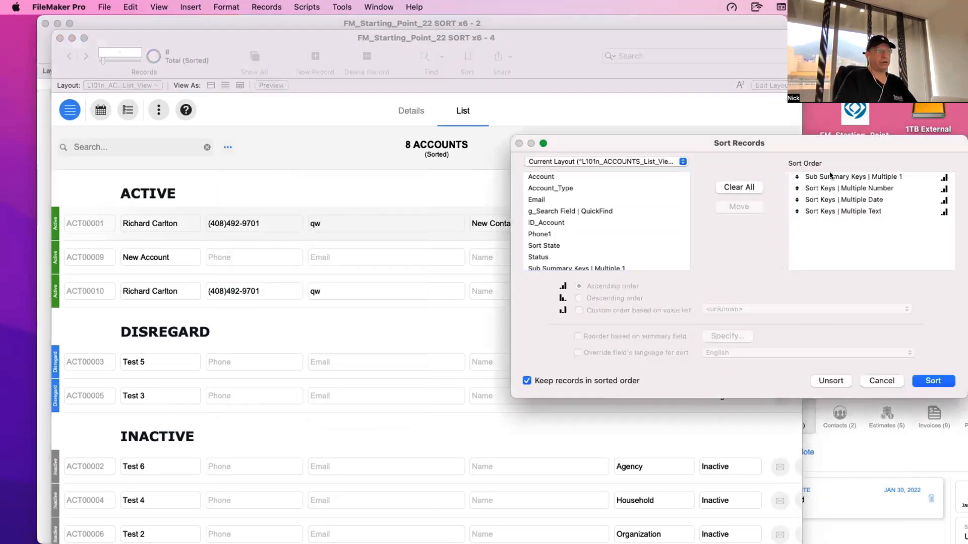
drag(769, 143, 675, 140)
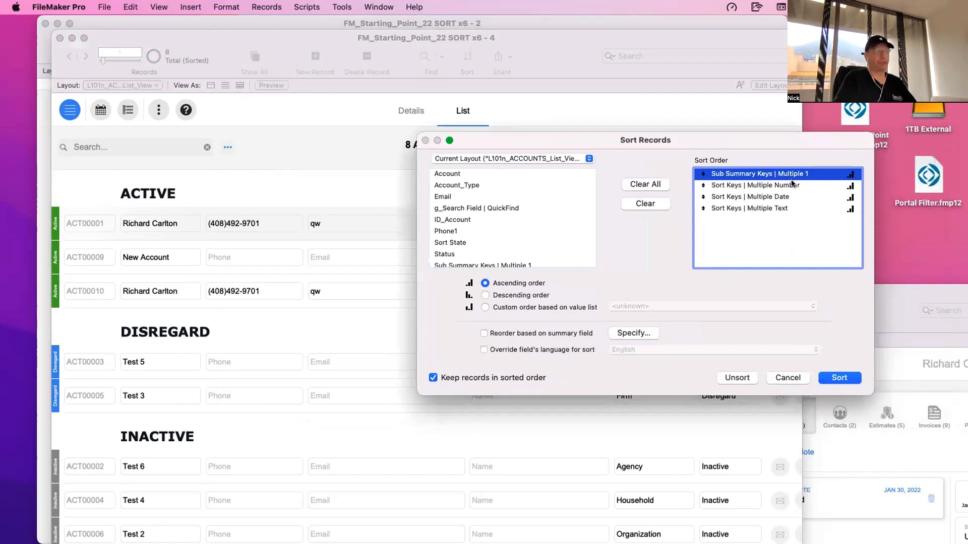
click(791, 208)
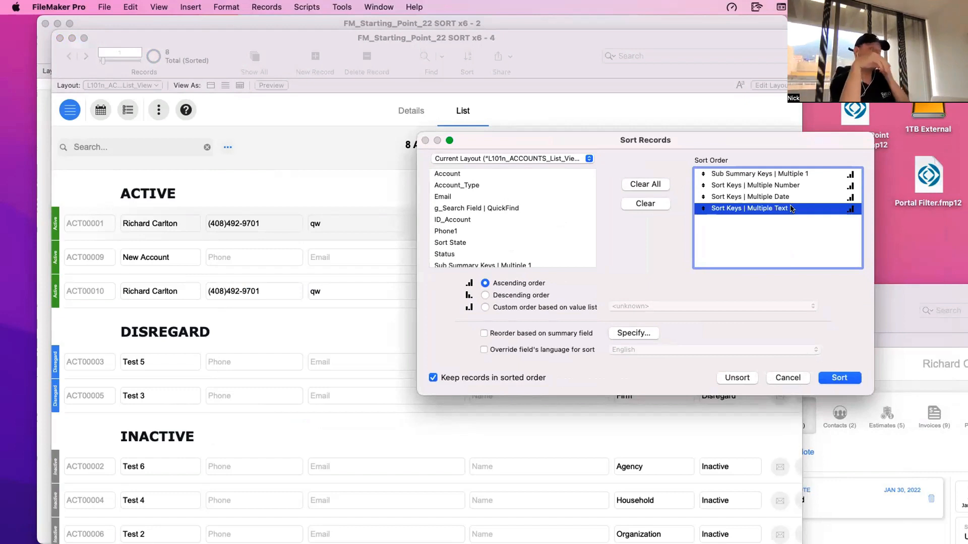
click(763, 176)
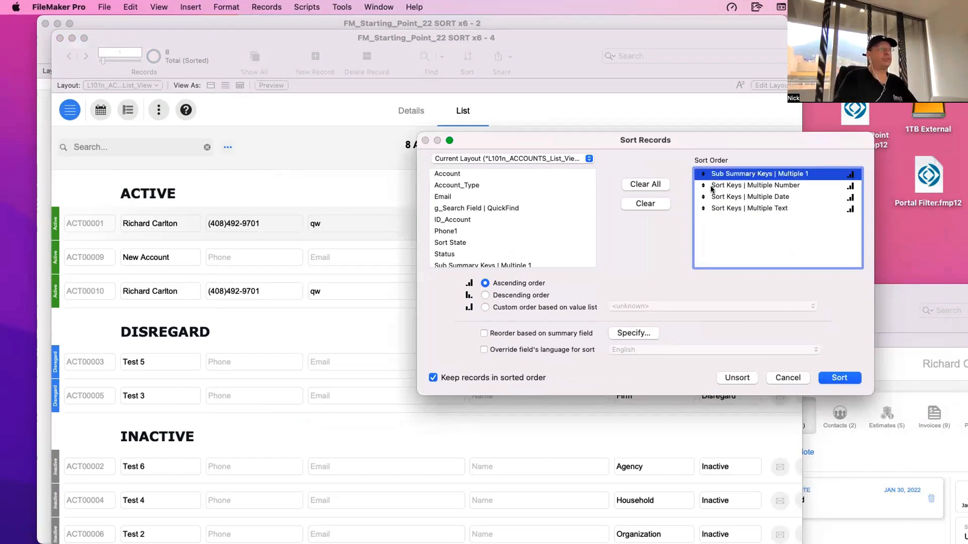
double_click(730, 175)
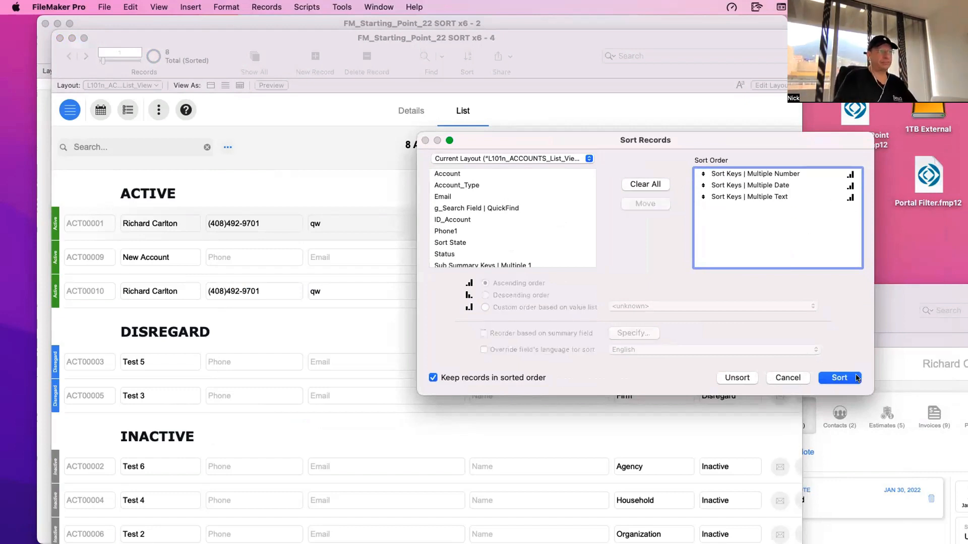
click(839, 378)
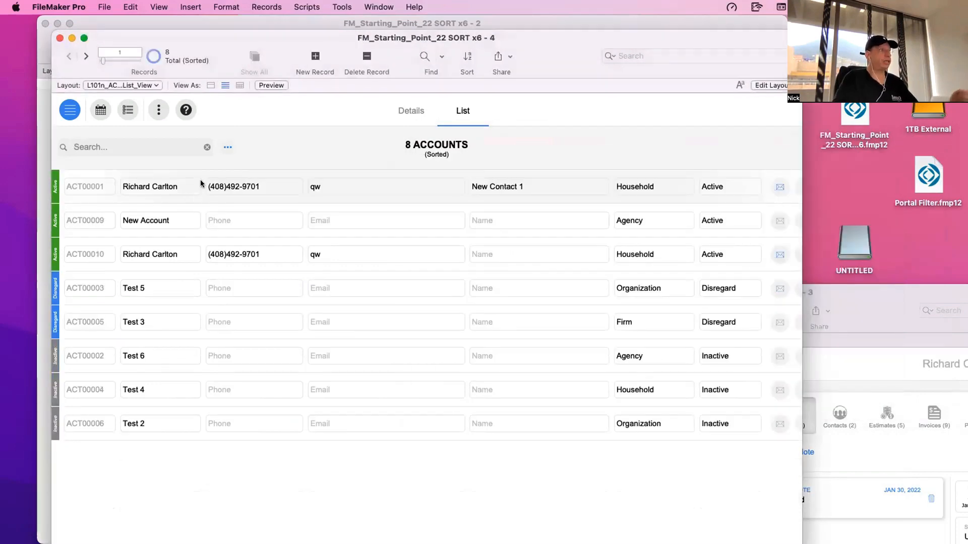
- Add Sub Summary Keys | Multiple 1 back as the first field in the sort order and re-sort the records
key(super+s)
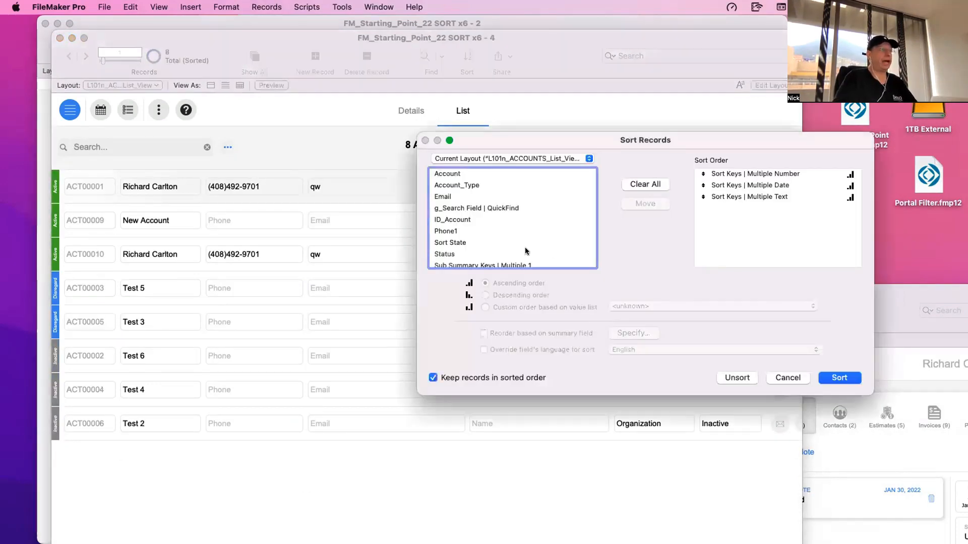
click(519, 252)
click(519, 264)
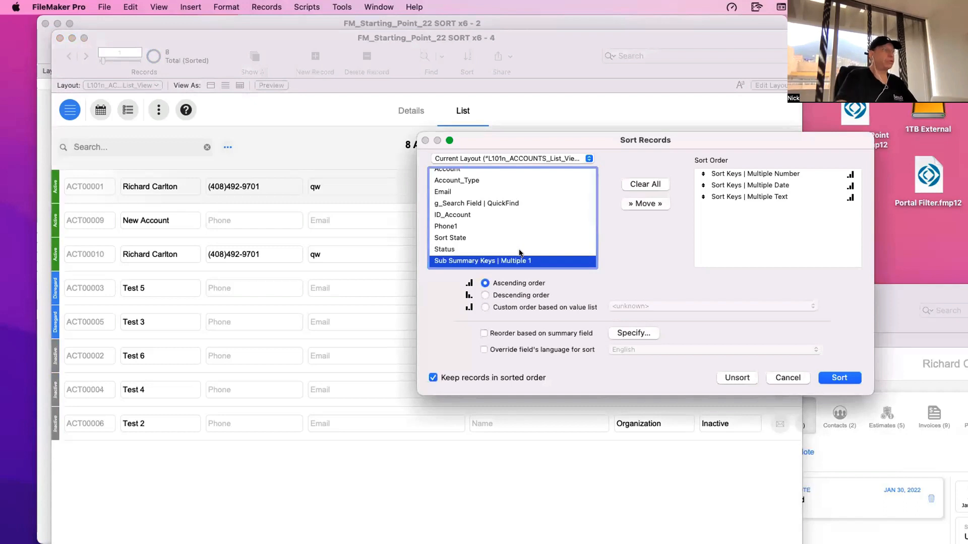
double_click(527, 260)
drag(763, 212, 762, 175)
click(838, 376)
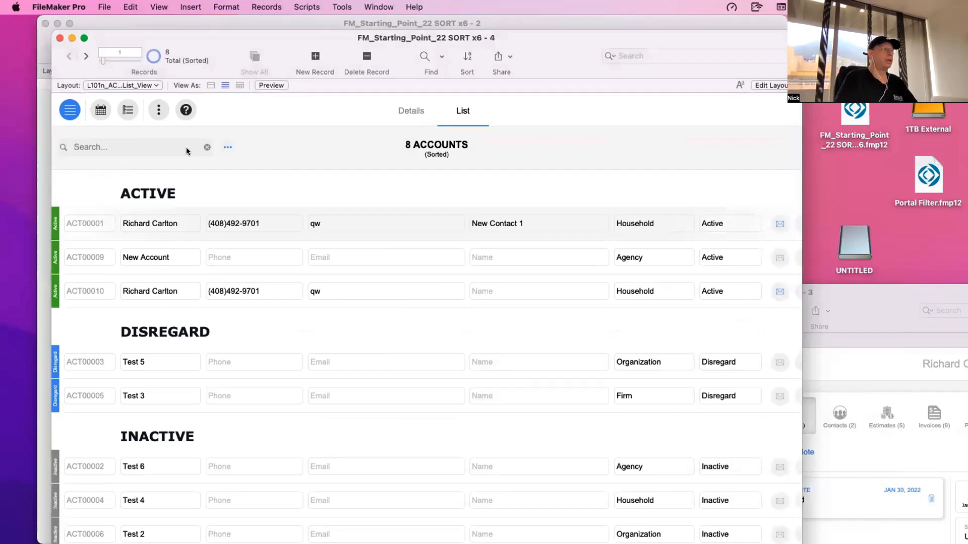
- Add Type to the sort options after Status and apply the two-level sort to the accounts list
click(227, 147)
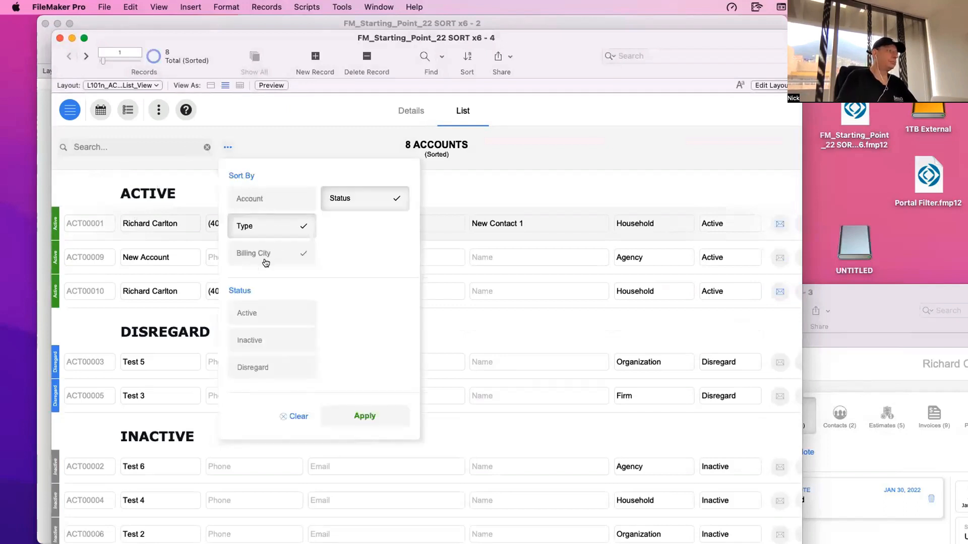
click(354, 417)
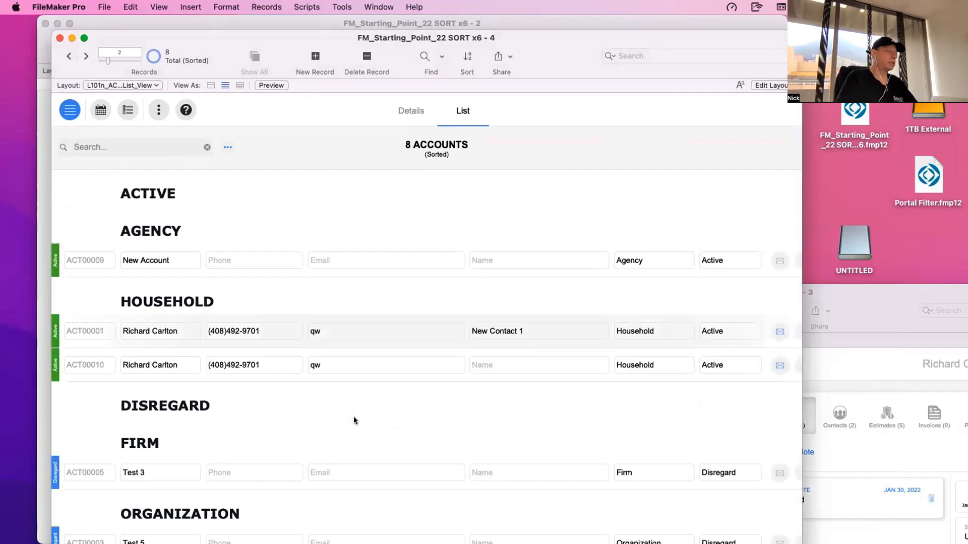
- Open the records' sort order to examine the keys used by the Status and Type sort
key(super+s)
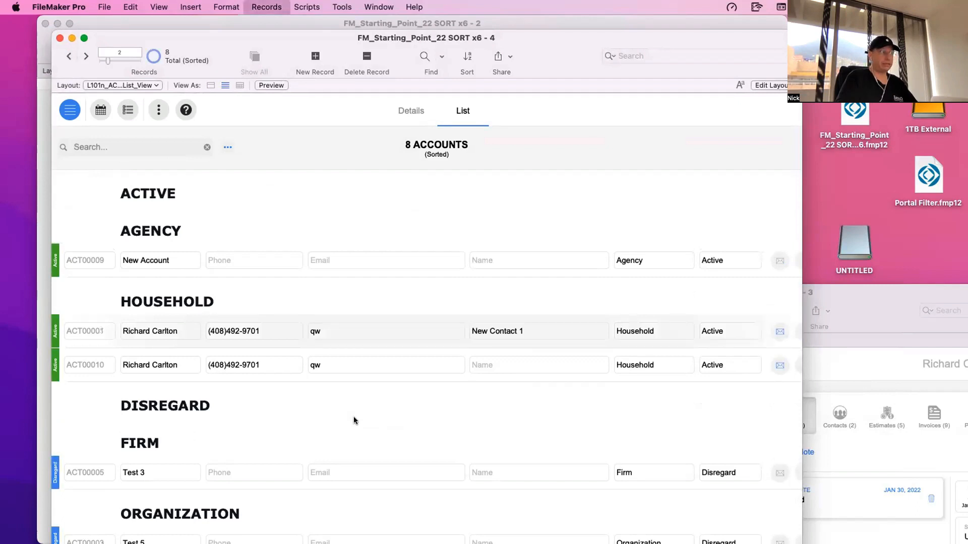
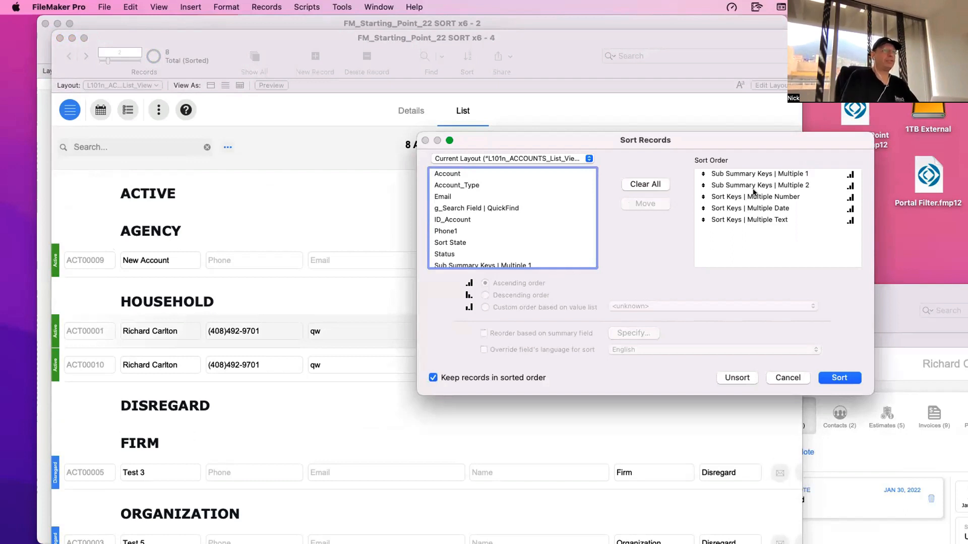
- Add Billing City to the sort options after Status and Type and apply the three-level sort to the accounts list
click(787, 378)
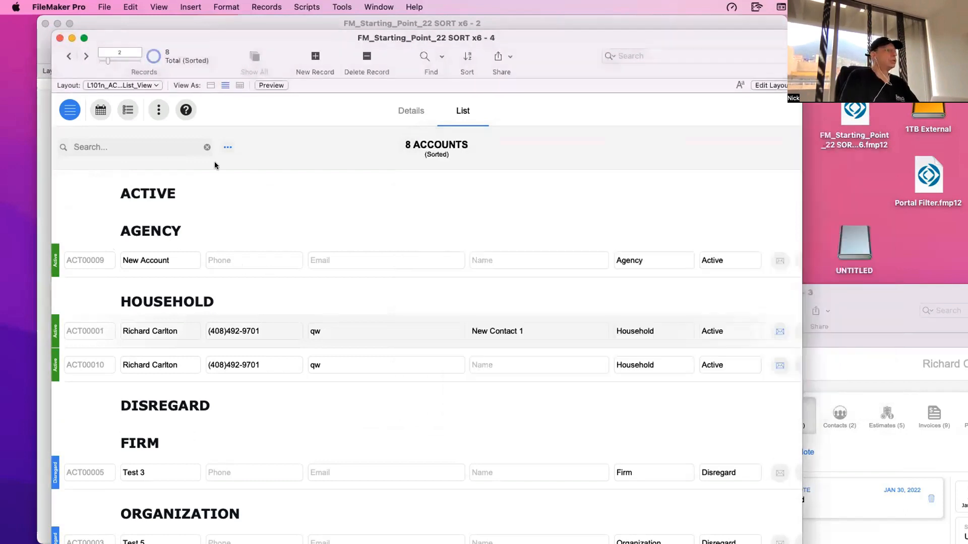
click(222, 148)
click(260, 259)
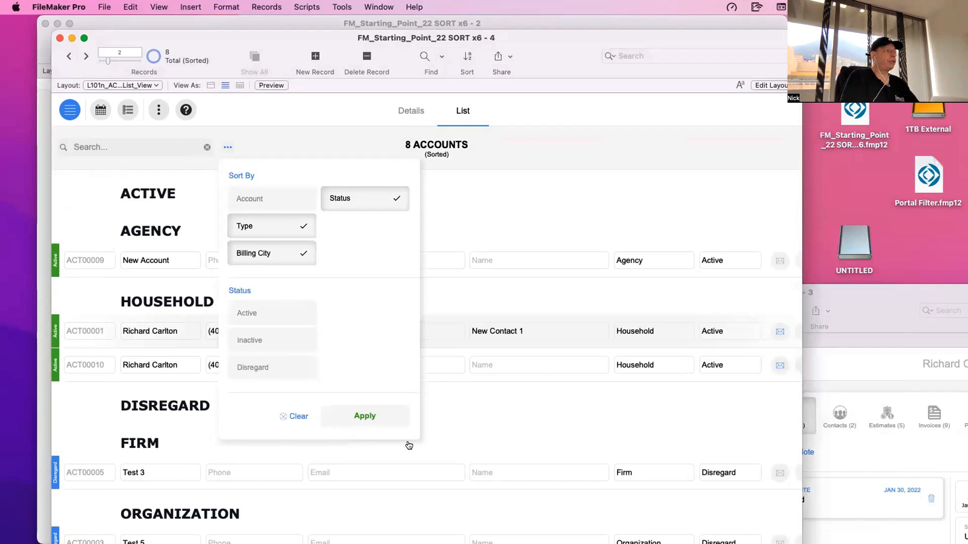
click(382, 415)
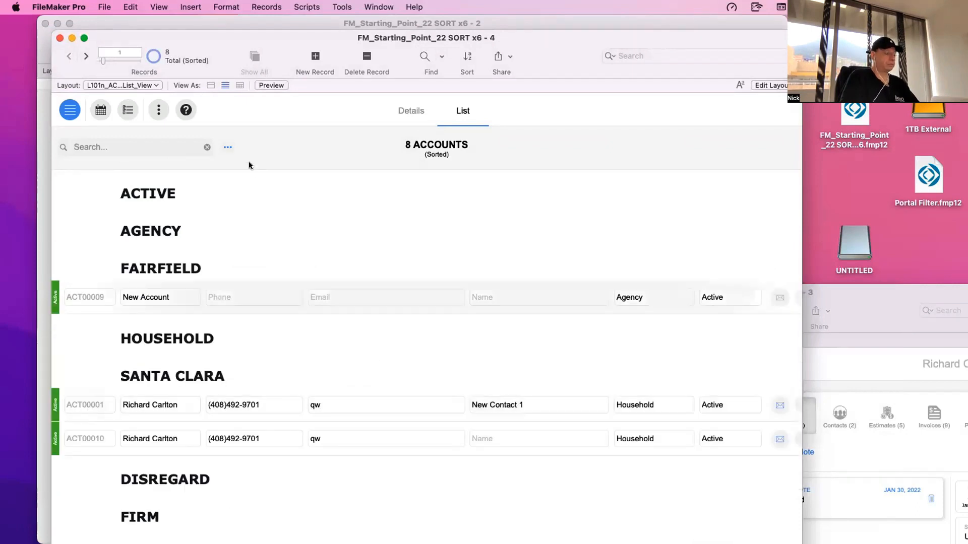
- Open the records' sort order to examine the keys used by the Status, Type and Billing City sort
key(super+s)
click(826, 186)
click(824, 196)
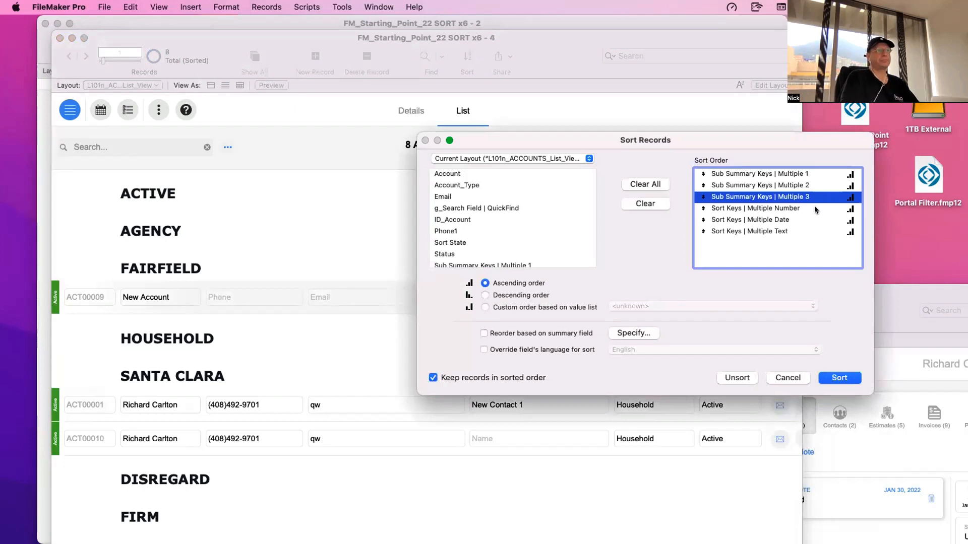
click(787, 377)
- Add Account as the fourth sort option, apply it, and review the Sub Summary Keys fields in the records' sort order
click(227, 147)
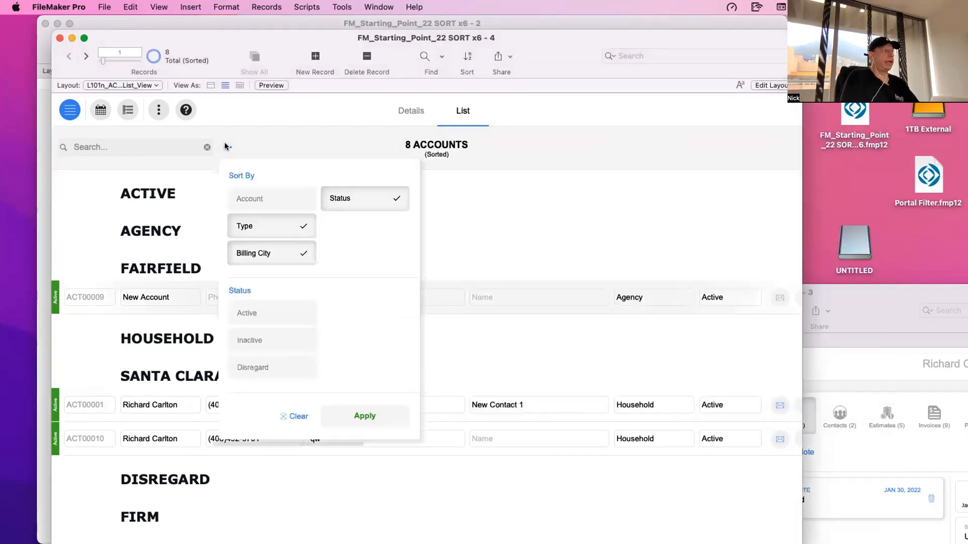
click(252, 198)
click(373, 416)
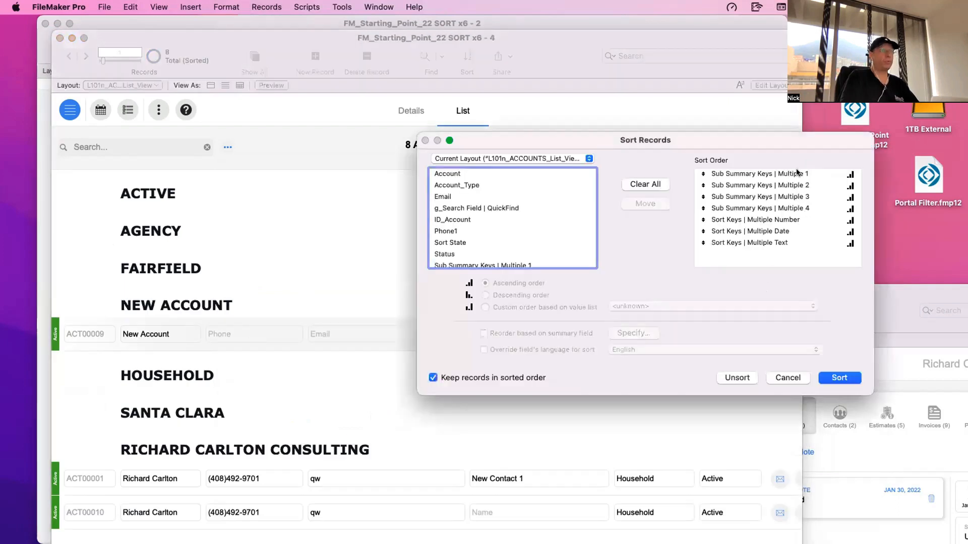
drag(802, 173, 802, 209)
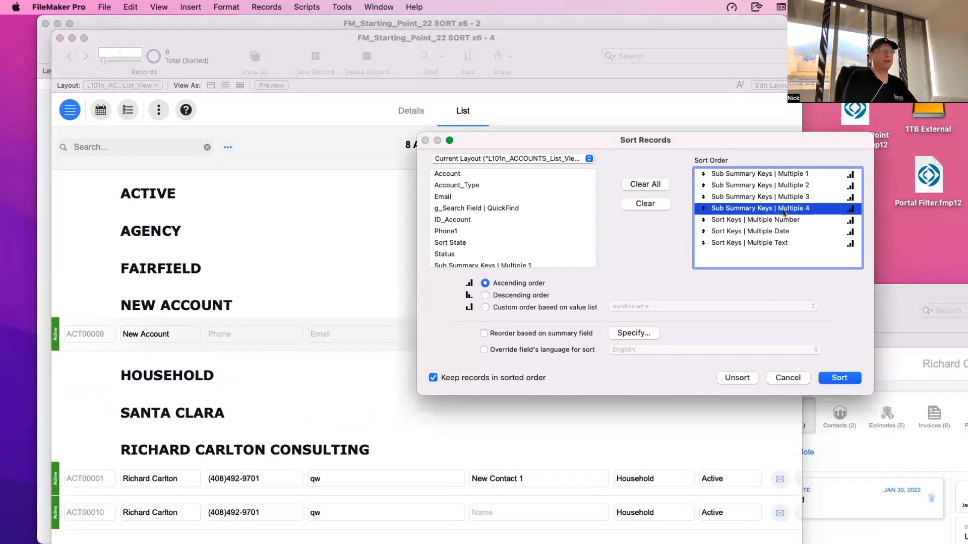
key(Return)
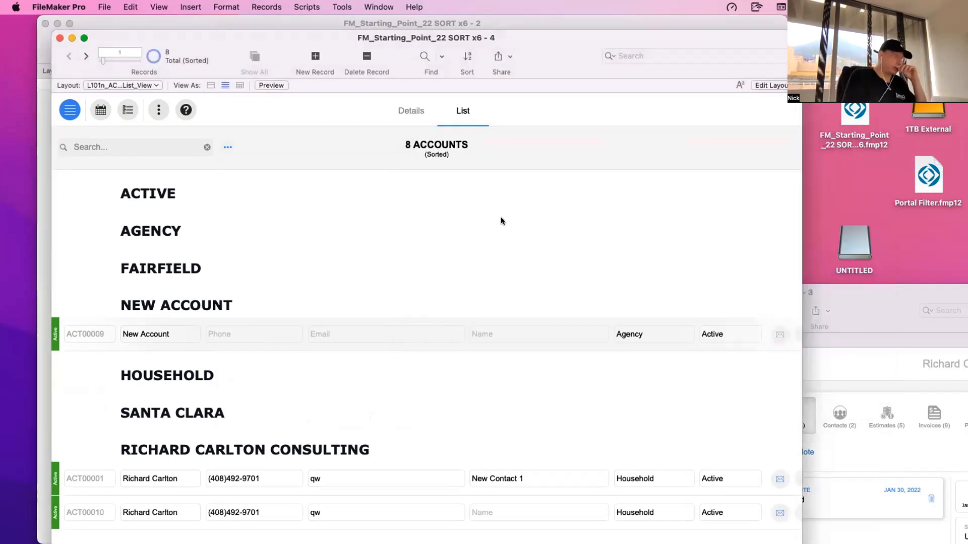
- Deselect all sort options, reselect them in the order Type, Status, Account and Billing City, and apply the sort
click(227, 147)
click(283, 202)
click(286, 228)
click(298, 250)
click(350, 202)
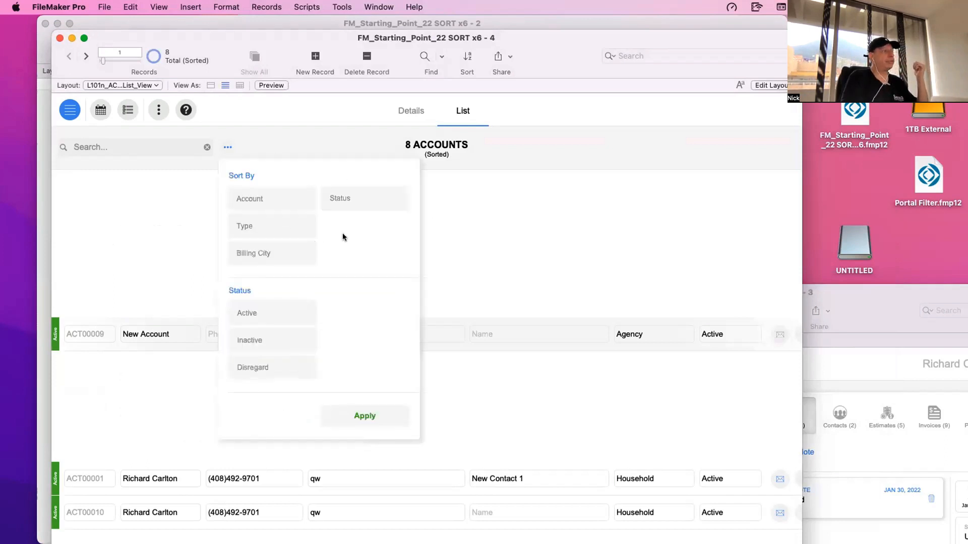
click(279, 231)
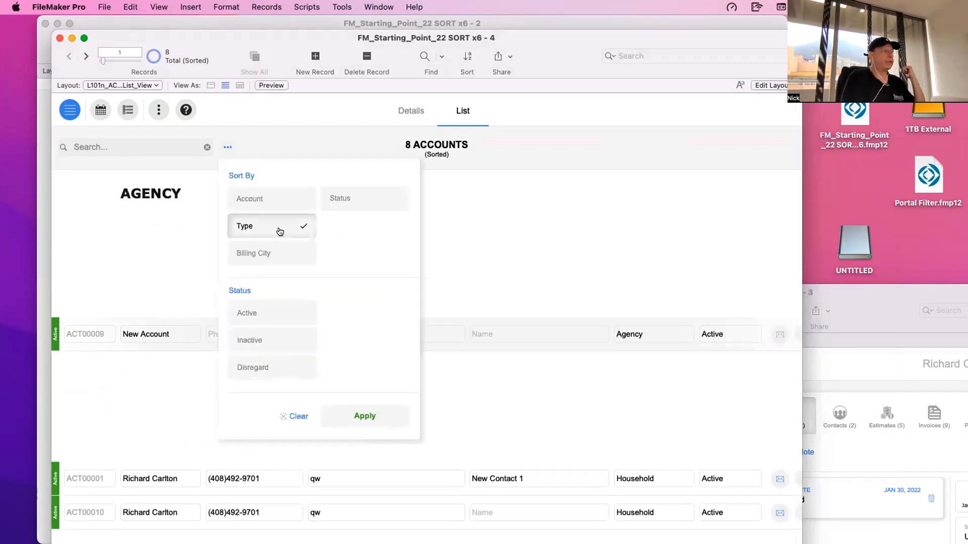
click(342, 200)
click(278, 201)
click(279, 255)
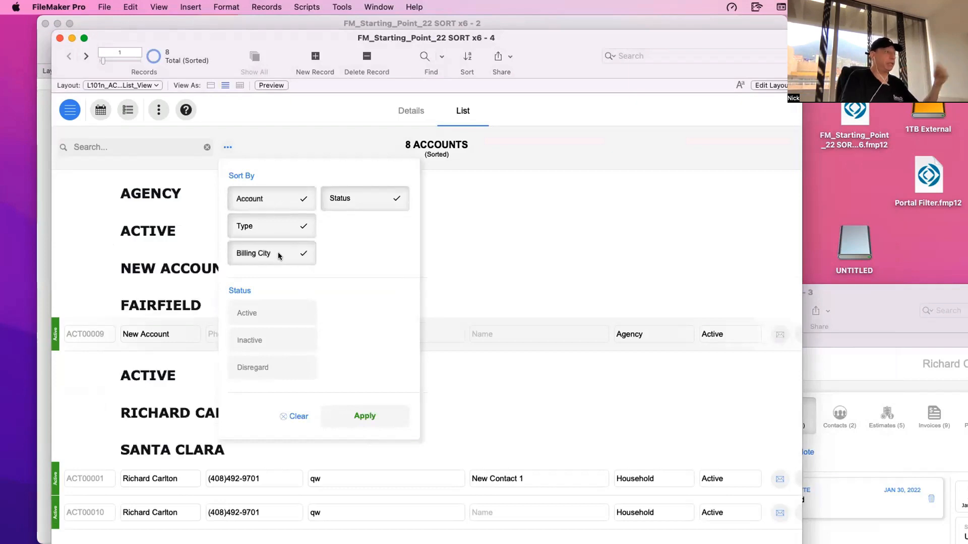
click(374, 419)
- Reset the sort options to the order Billing City, Account, Type and Status, and apply the sort to the accounts list
click(227, 147)
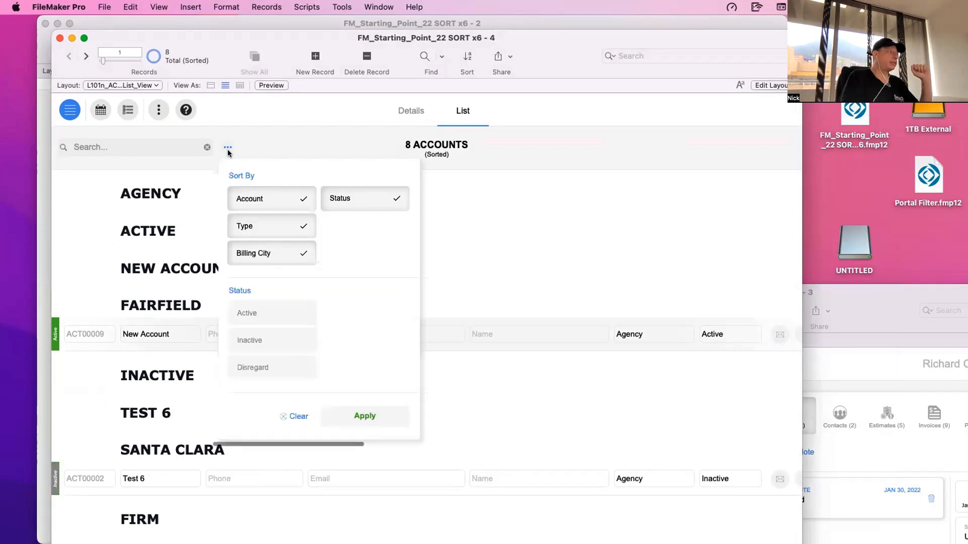
click(261, 197)
click(335, 198)
click(266, 227)
click(267, 257)
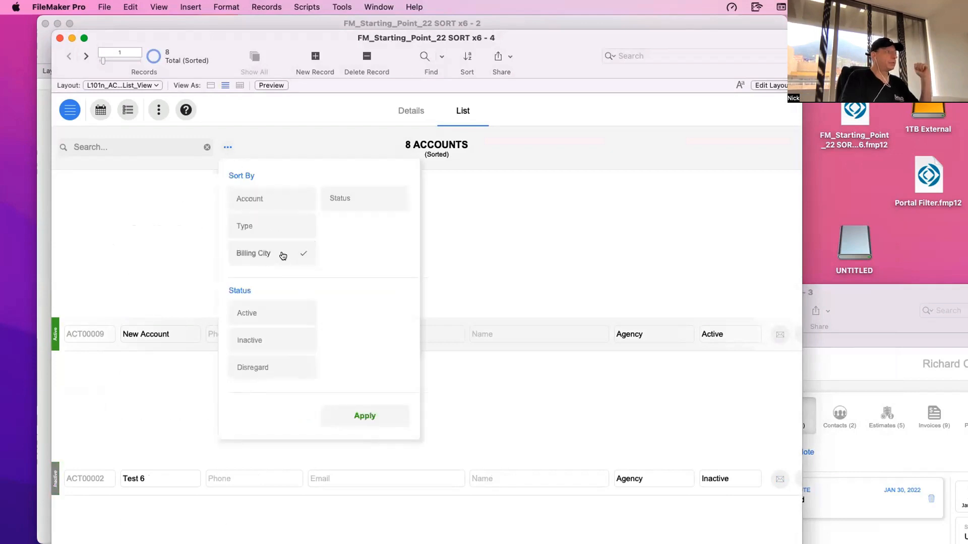
click(283, 256)
click(277, 198)
click(277, 226)
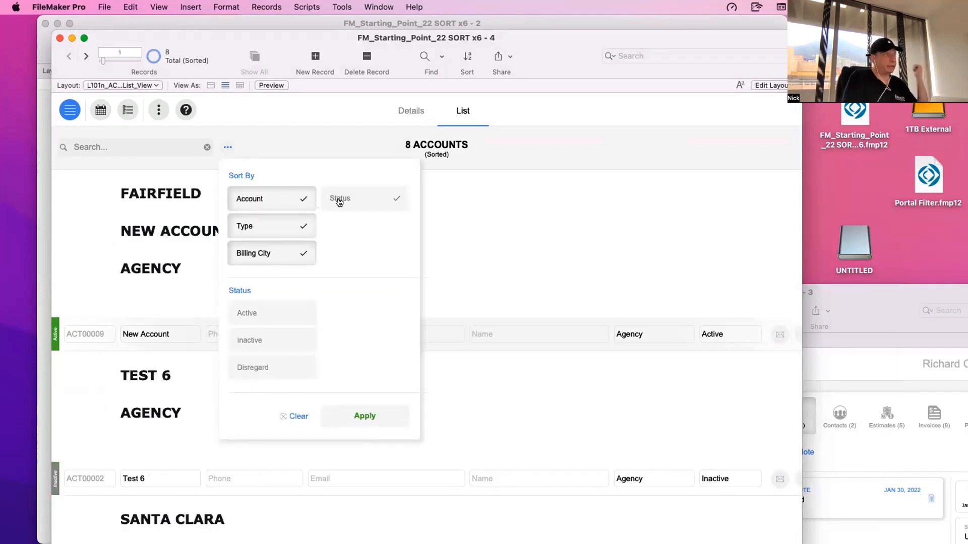
click(340, 199)
click(383, 421)
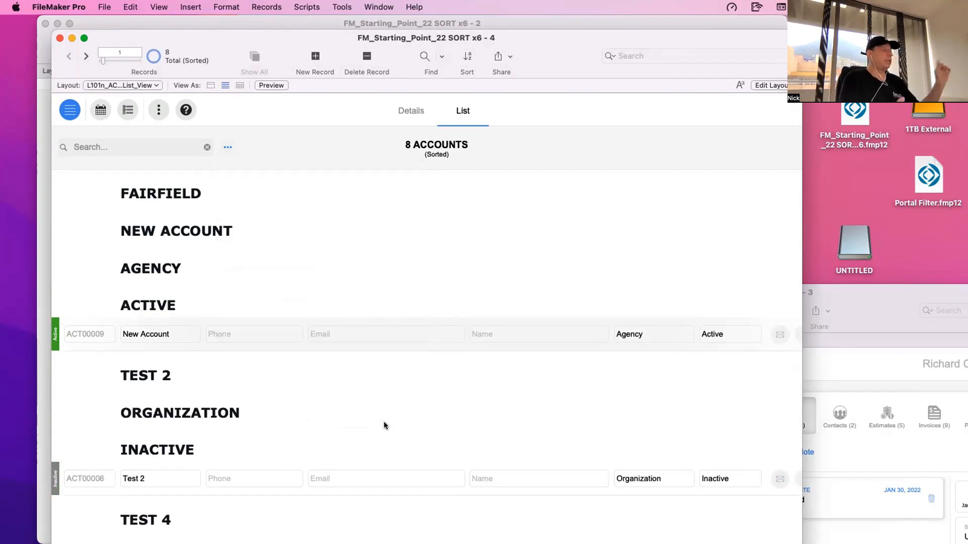
- Try rearranging the Sub Summary Keys fields in the records' sort order, placing Sub Summary Keys | Multiple 3 first
key(super+s)
drag(756, 173, 769, 196)
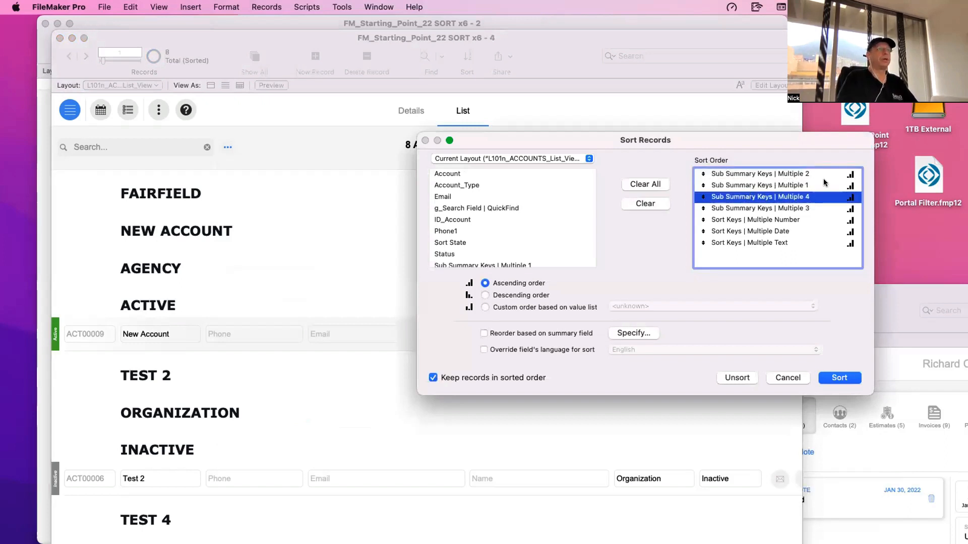
drag(798, 208, 807, 172)
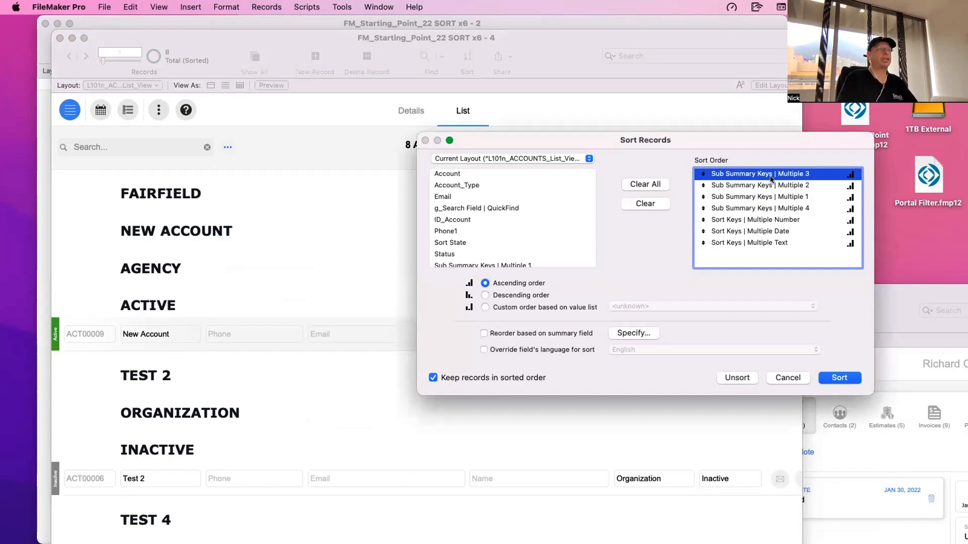
key(Escape)
- Examine the definitions of the Sub Summary Keys | Multiple 1 to 7 fields in the ACC_Accounts table
key(super+shift+d)
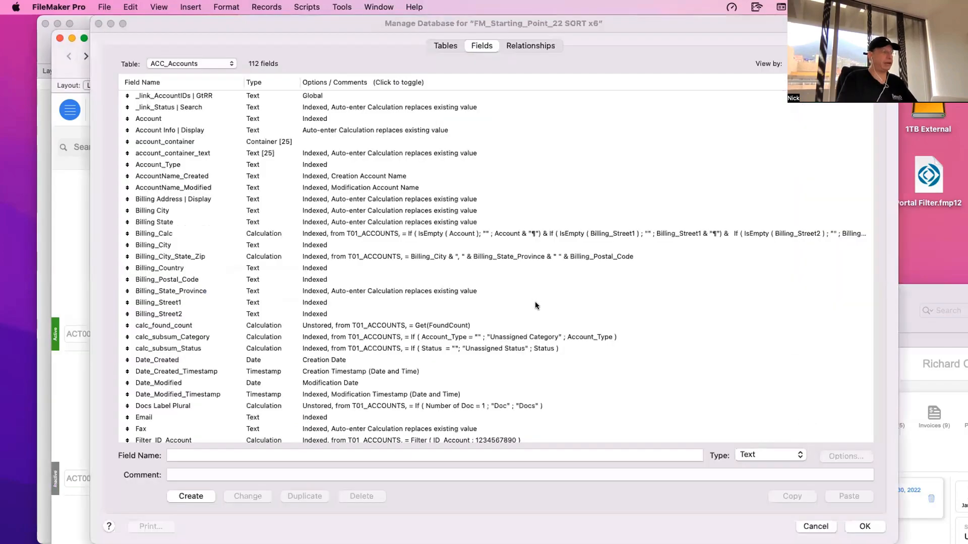
scroll(265, 373, down, 2)
scroll(264, 373, down, 15)
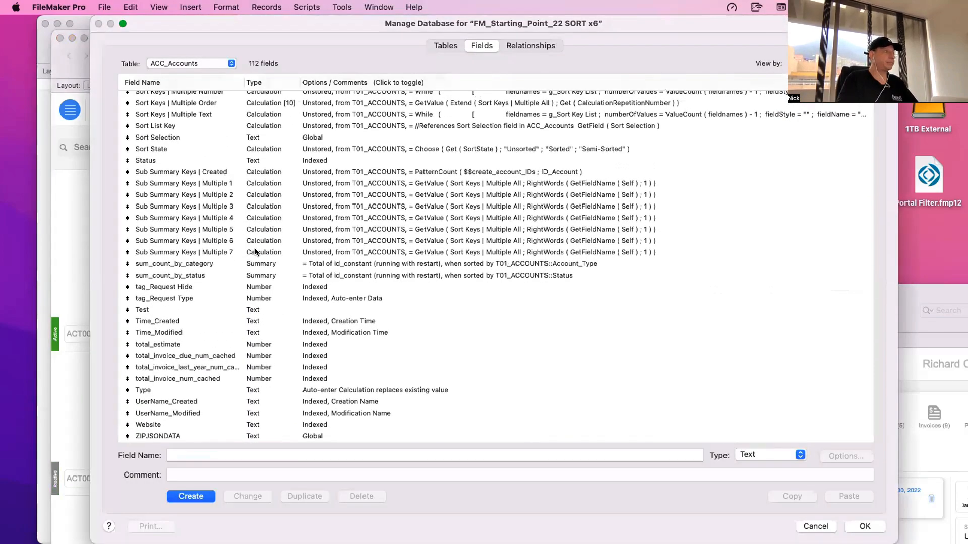
click(256, 252)
key(Return)
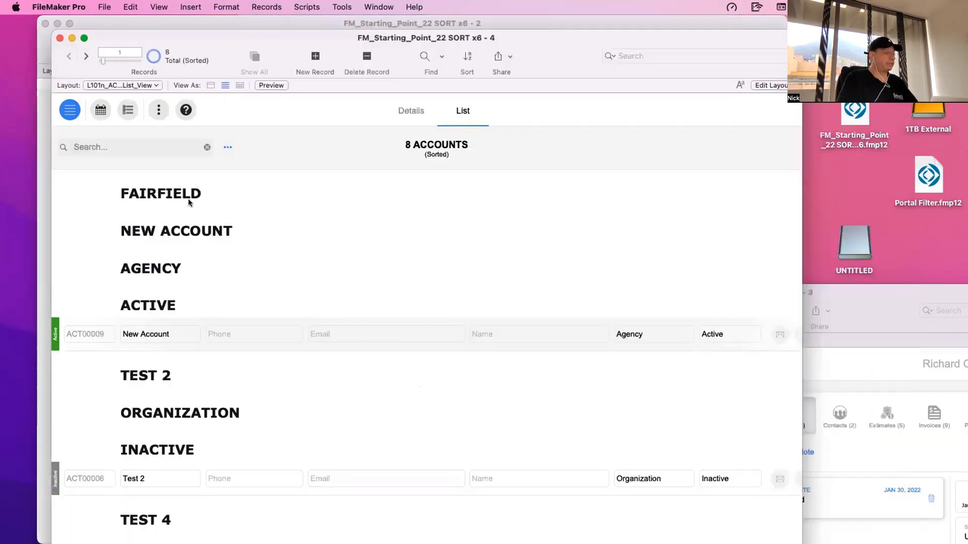
- Switch to the window showing Layout #315, edit the layout and shorten the g_Sort Key List field to a few lines
drag(549, 65, 850, 134)
click(147, 258)
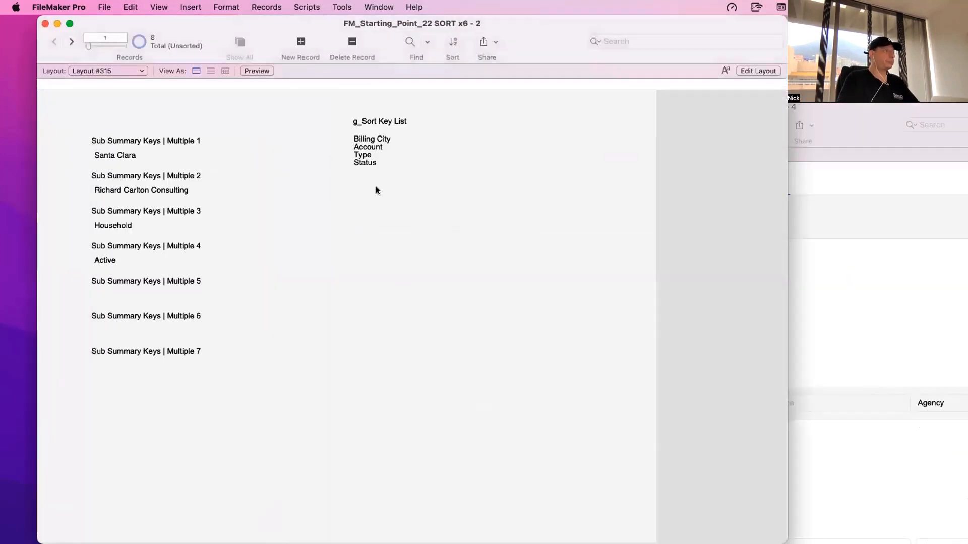
key(super+l)
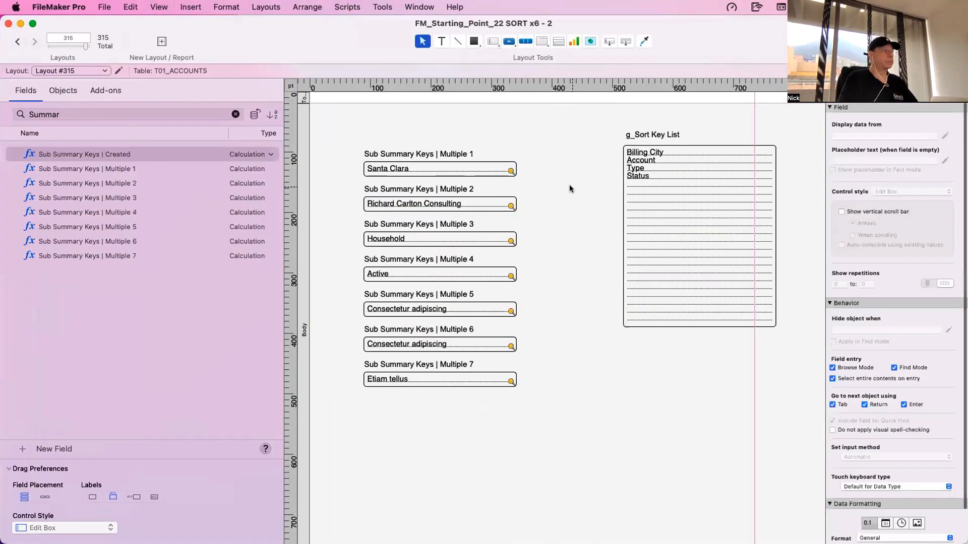
double_click(711, 191)
key(Escape)
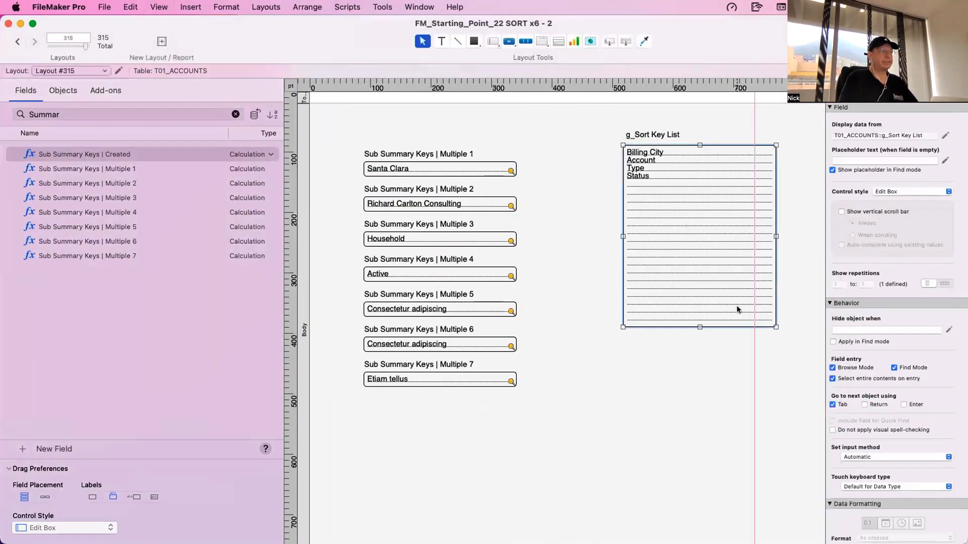
drag(698, 323, 694, 227)
- Make the field copy below g_Sort Key List display Sort Keys | Multiple All and enlarge it to show many lines
scroll(632, 407, down, 5)
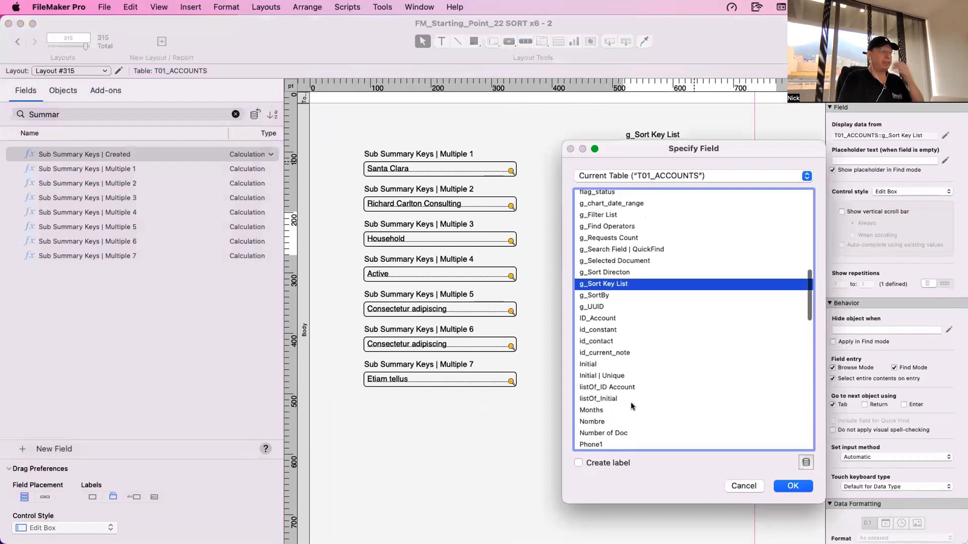
scroll(635, 404, down, 10)
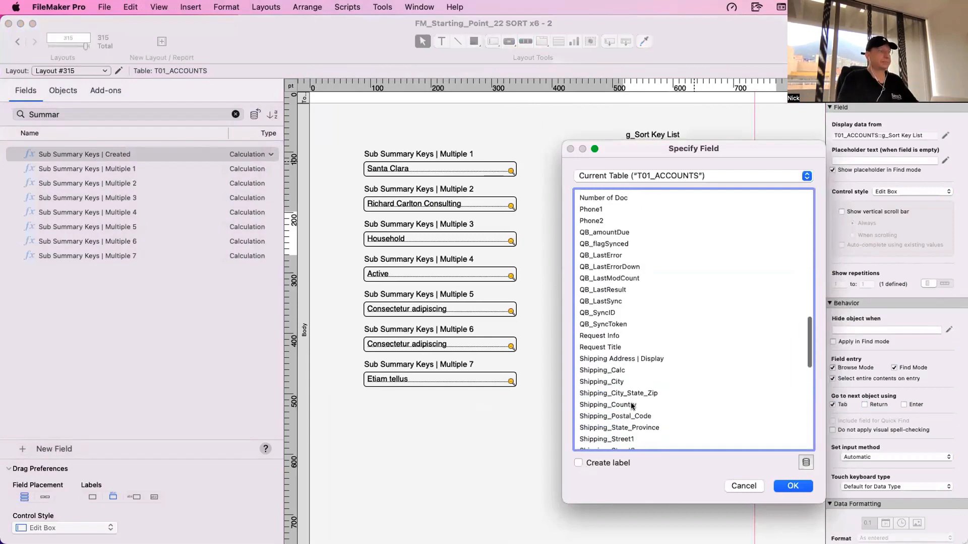
double_click(659, 287)
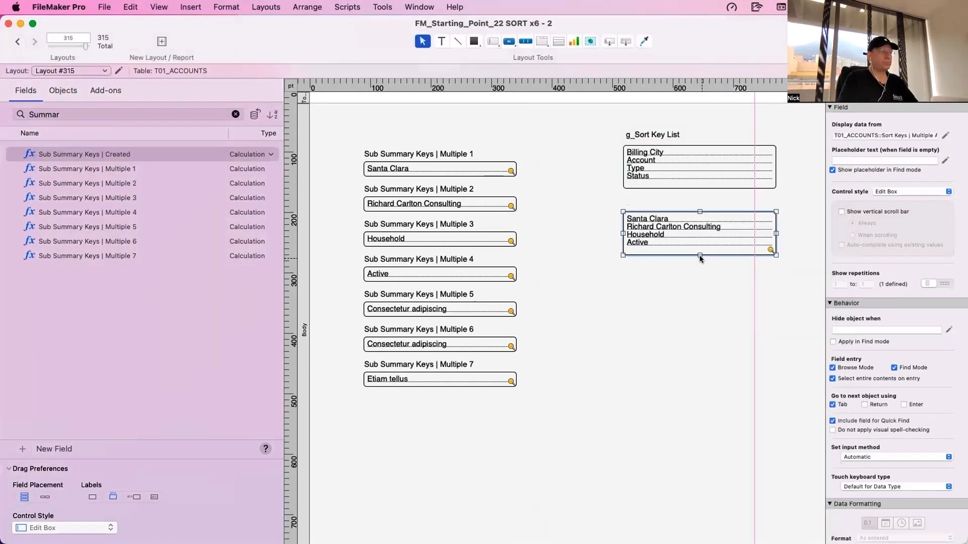
drag(699, 260, 703, 391)
click(702, 402)
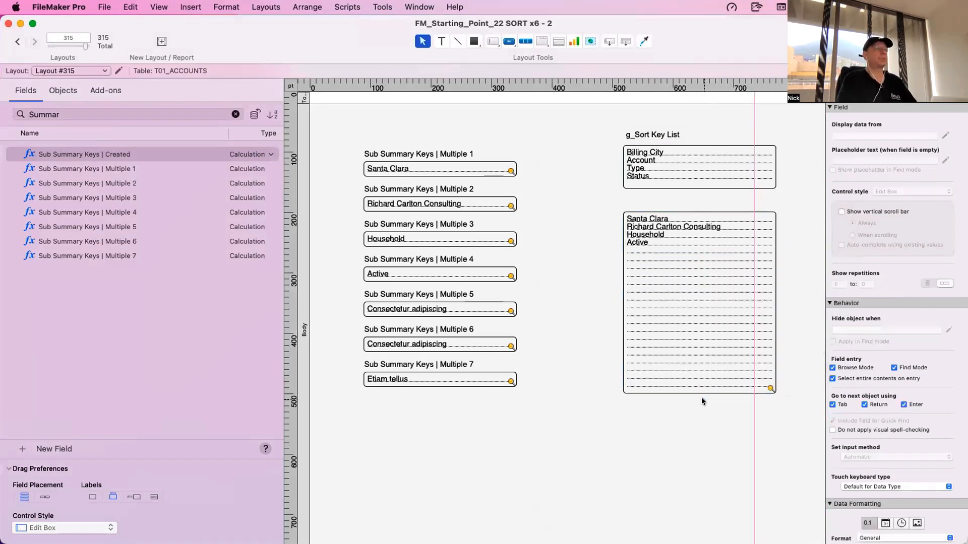
- Compare g_Sort Key List and the lines of Sort Keys | Multiple All with the Sub Summary Keys | Multiple 1 to 4 fields
click(676, 159)
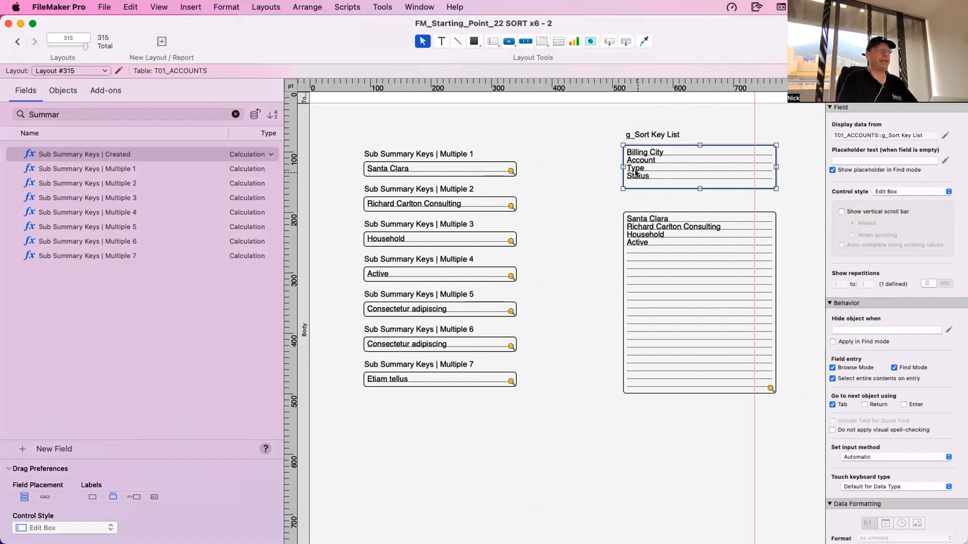
click(699, 302)
scroll(645, 161, down, 1)
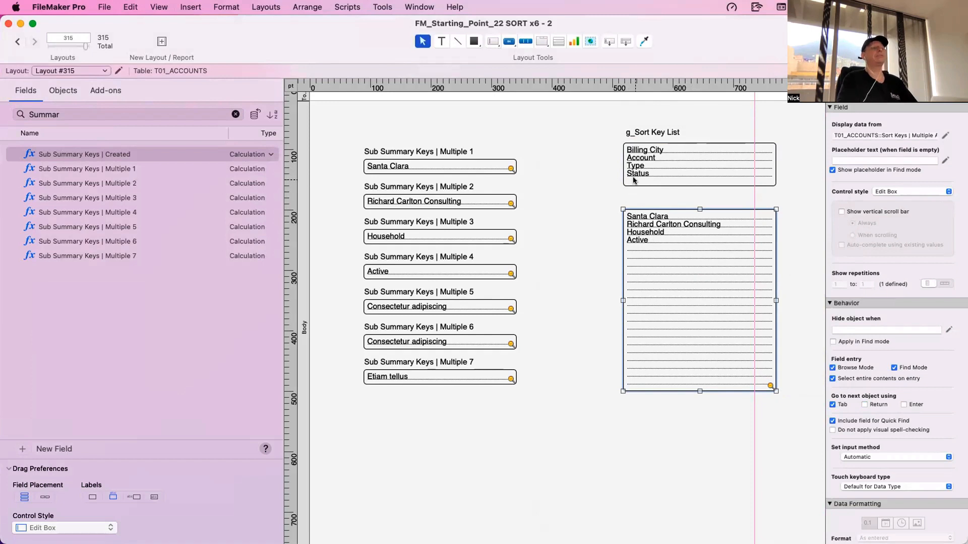
click(460, 164)
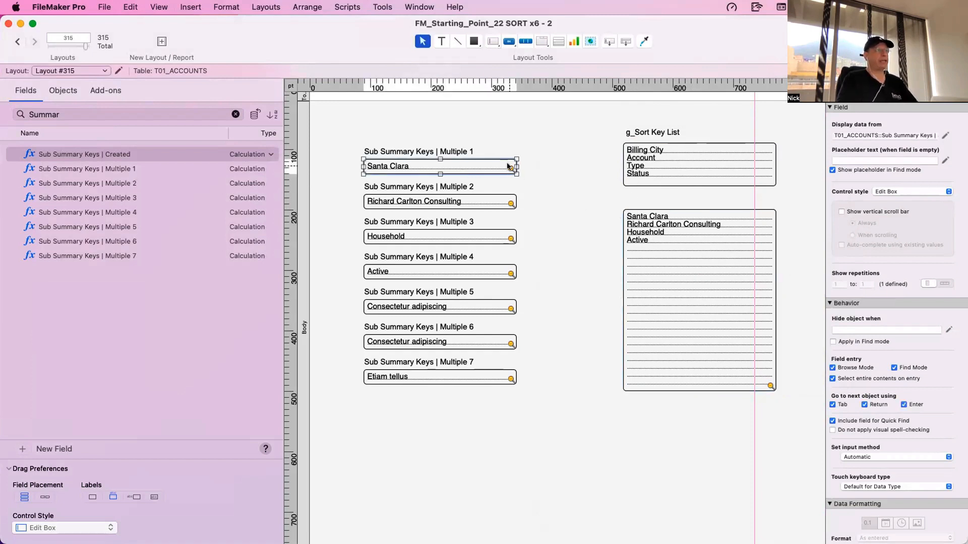
click(650, 218)
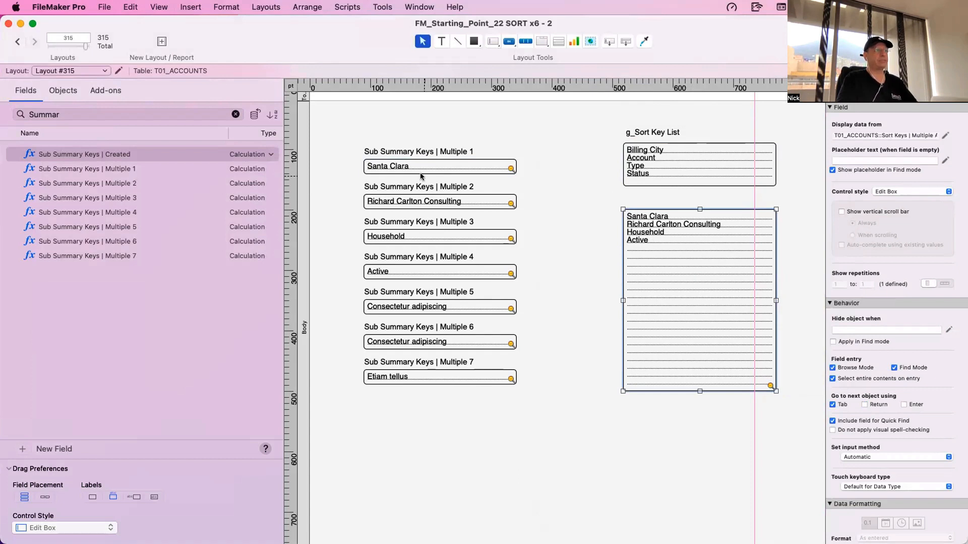
click(423, 165)
click(642, 223)
click(461, 201)
click(636, 229)
click(461, 236)
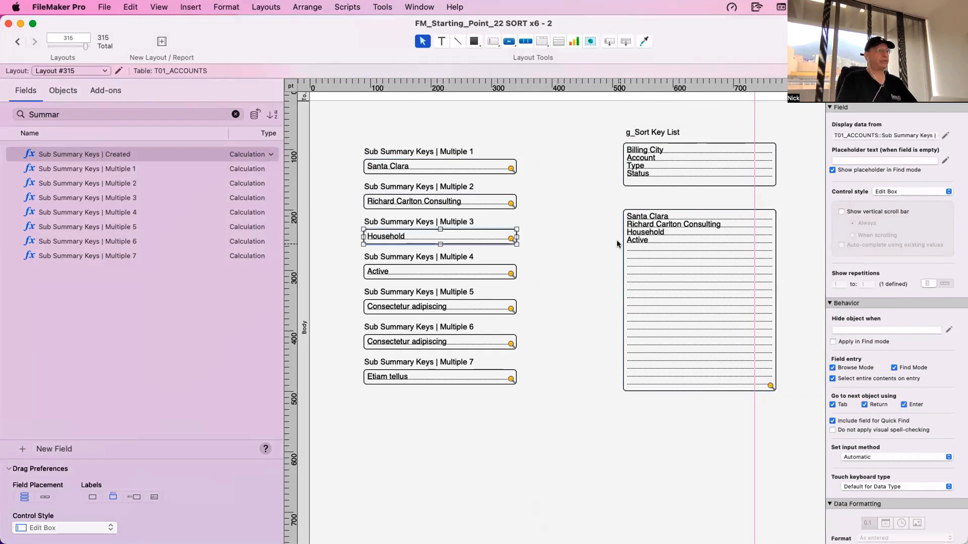
click(636, 243)
click(473, 275)
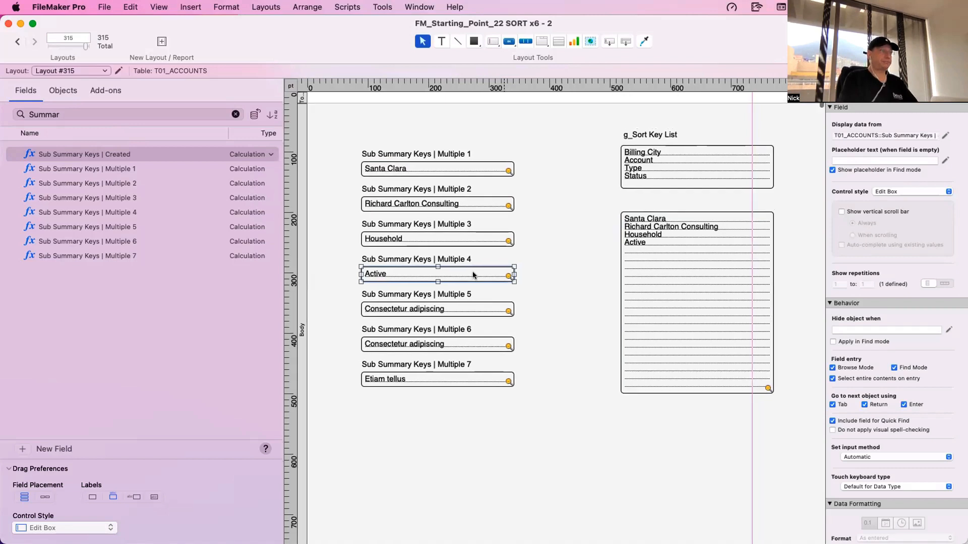
click(519, 223)
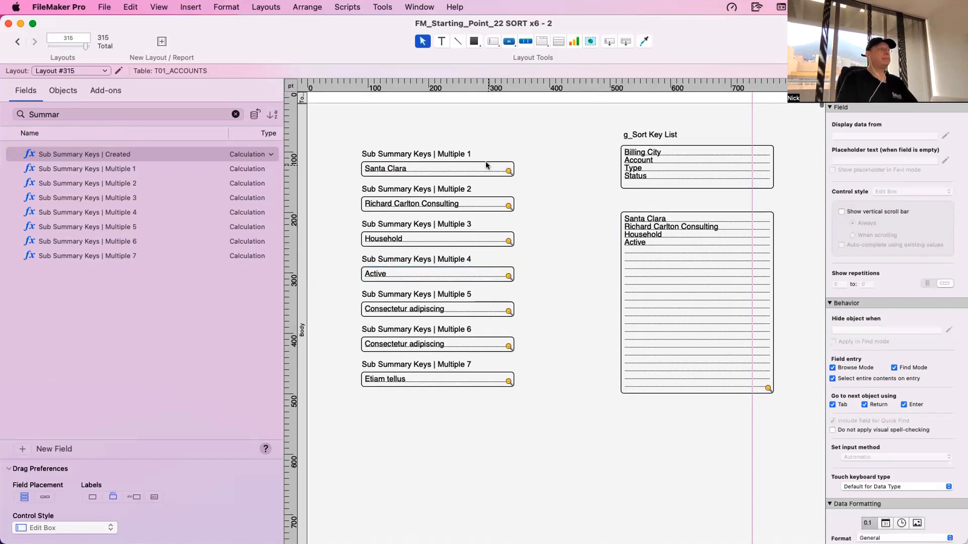
key(super+b)
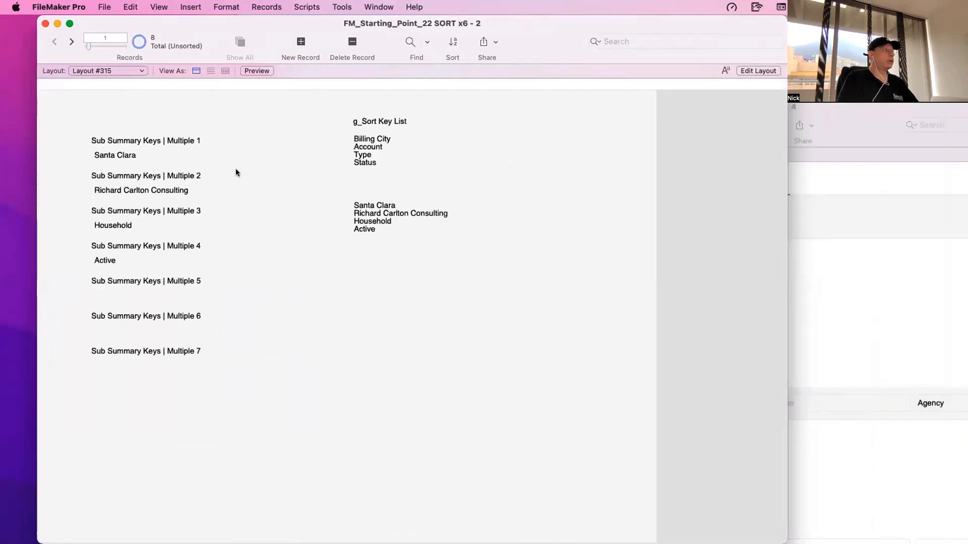
- Return Layout #315 to record browsing and inspect the values of the Sub Summary Keys | Multiple 1 to 5 fields
click(190, 152)
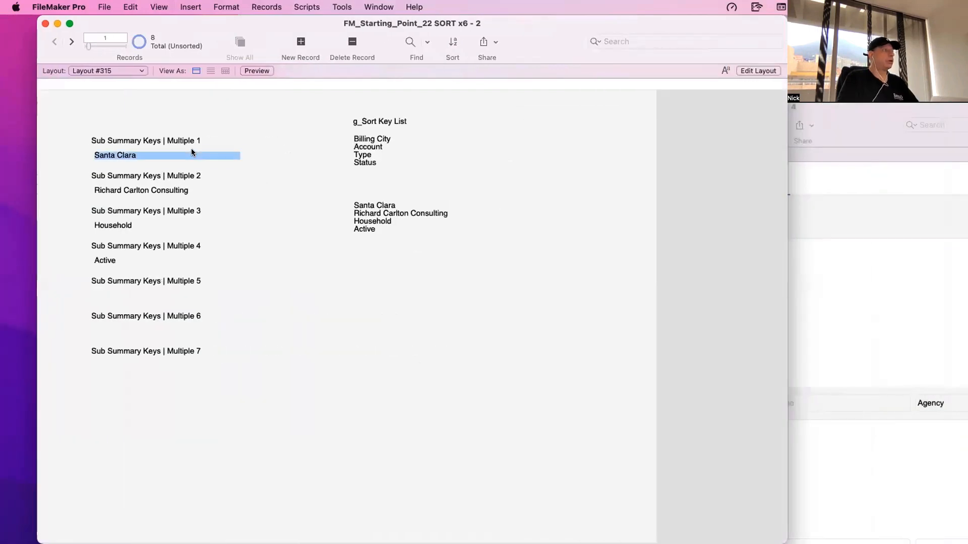
click(195, 194)
click(193, 225)
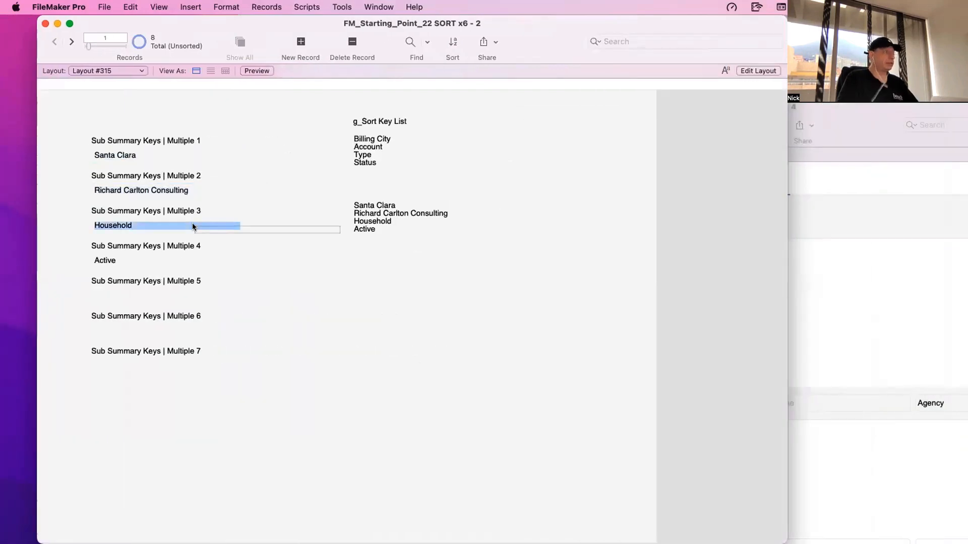
click(190, 264)
click(199, 299)
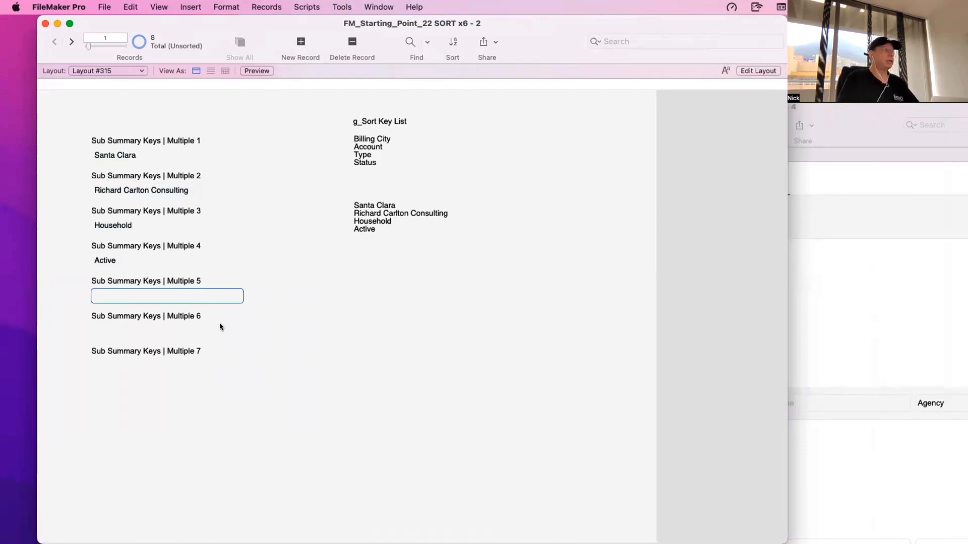
- Move Status to the first line of g_Sort Key List, above Billing City, Account and Type
click(392, 166)
click(378, 152)
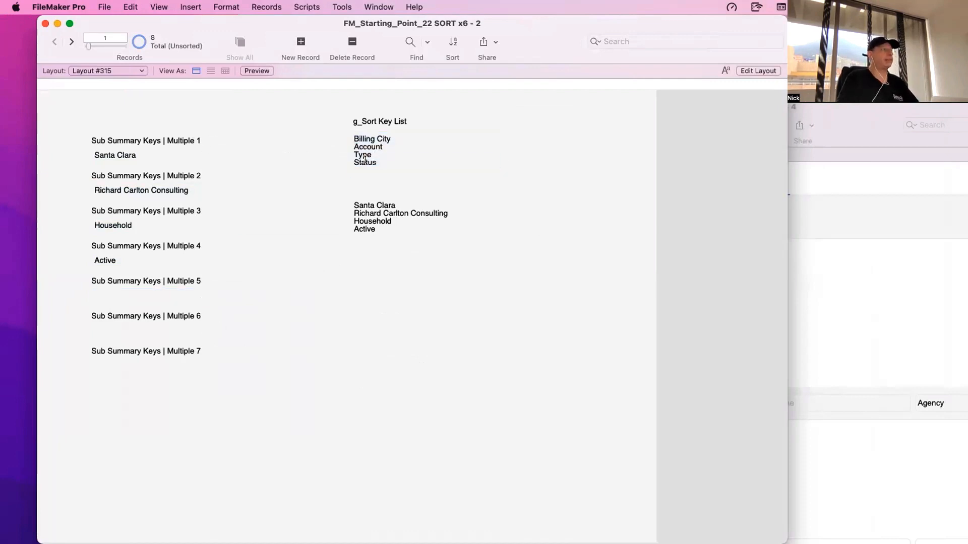
triple_click(364, 160)
click(352, 144)
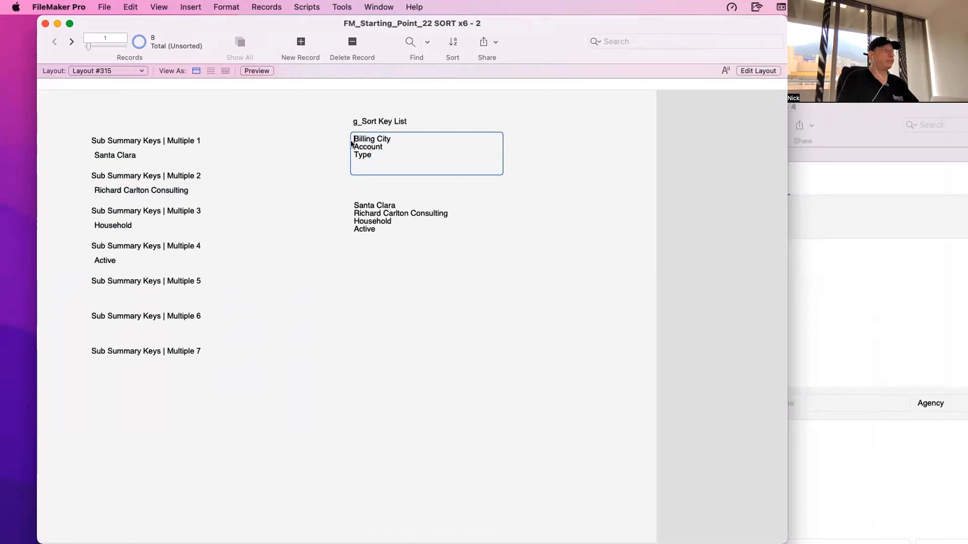
key(Return)
key(Up)
text(Status)
click(451, 114)
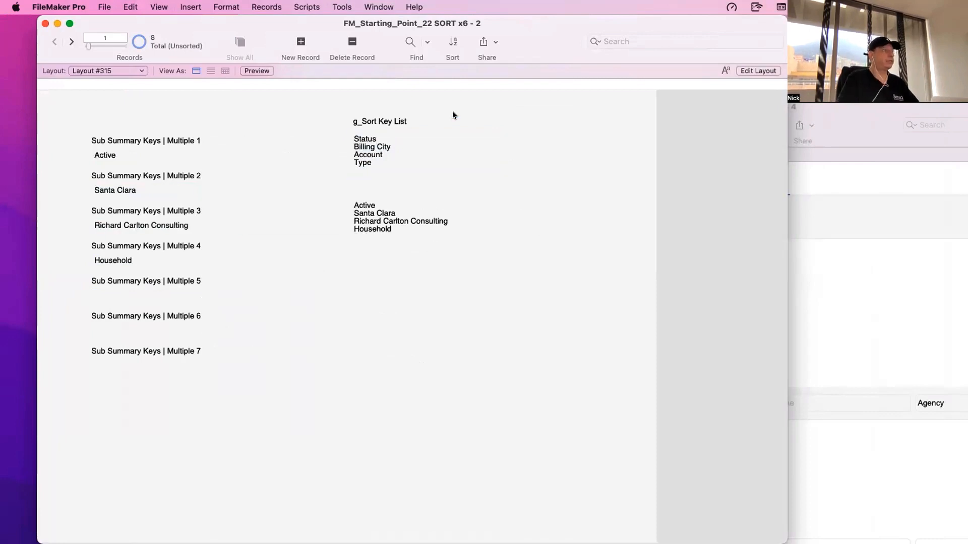
- Check Sub Summary Keys | Multiple 1 and review the sort order in the Sort Records dialog without sorting
click(130, 153)
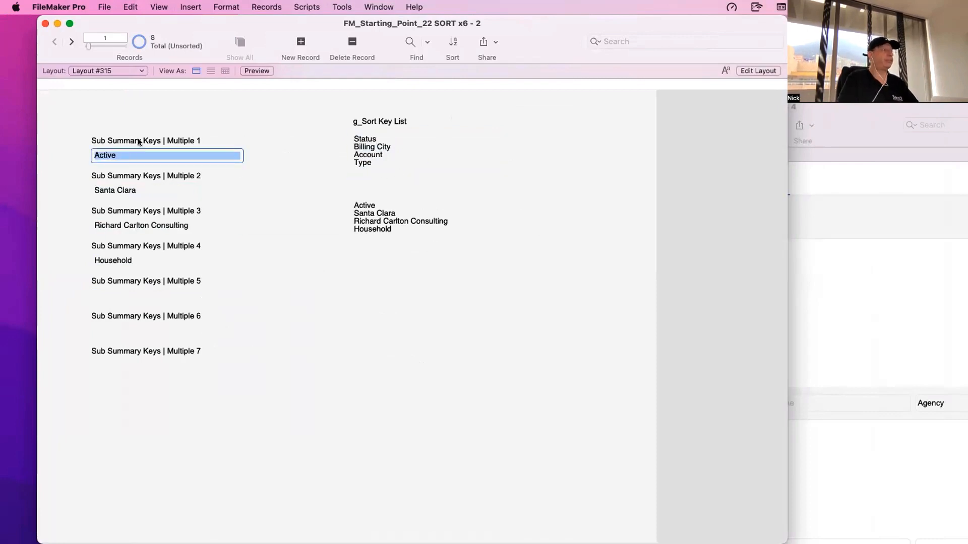
key(super+s)
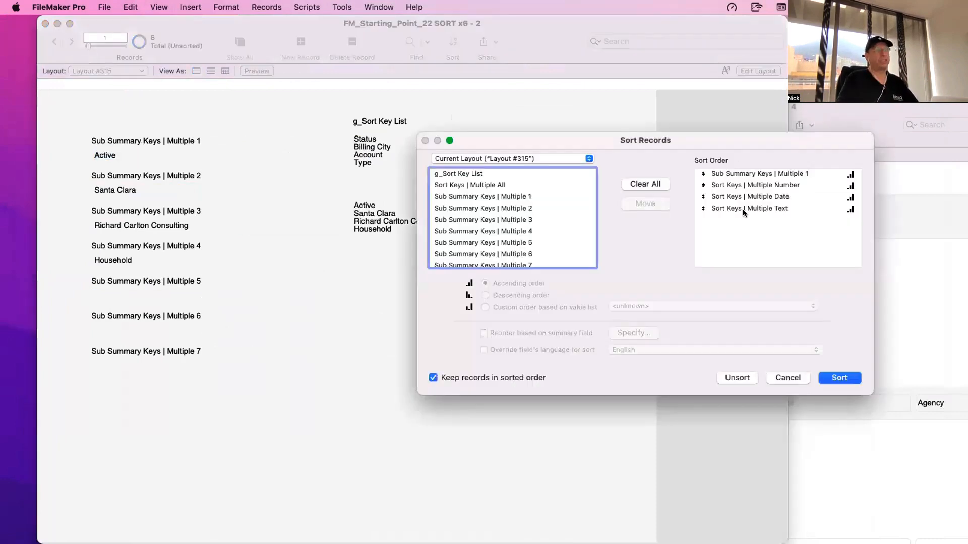
key(Escape)
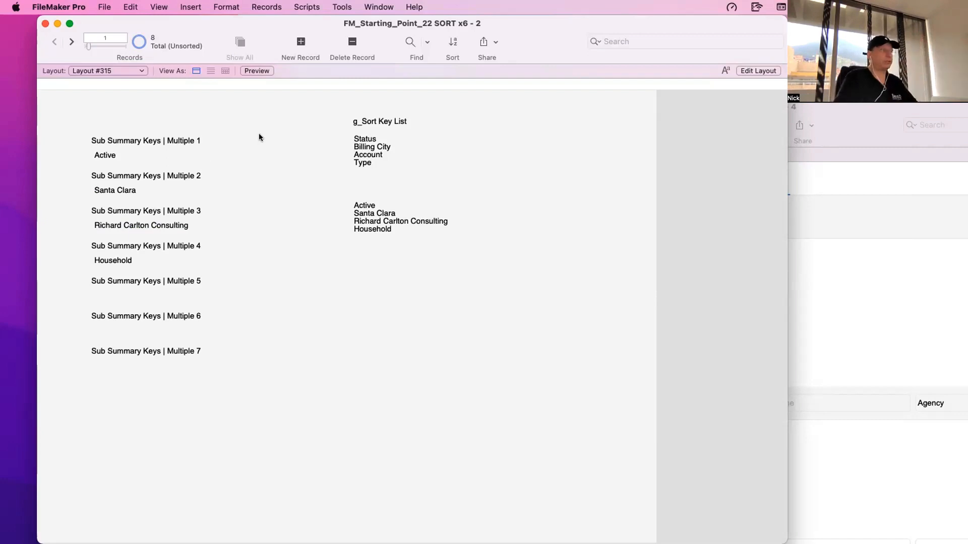
- Show the Sort By options in the accounts list window and open the Script Debugger beside them
click(846, 457)
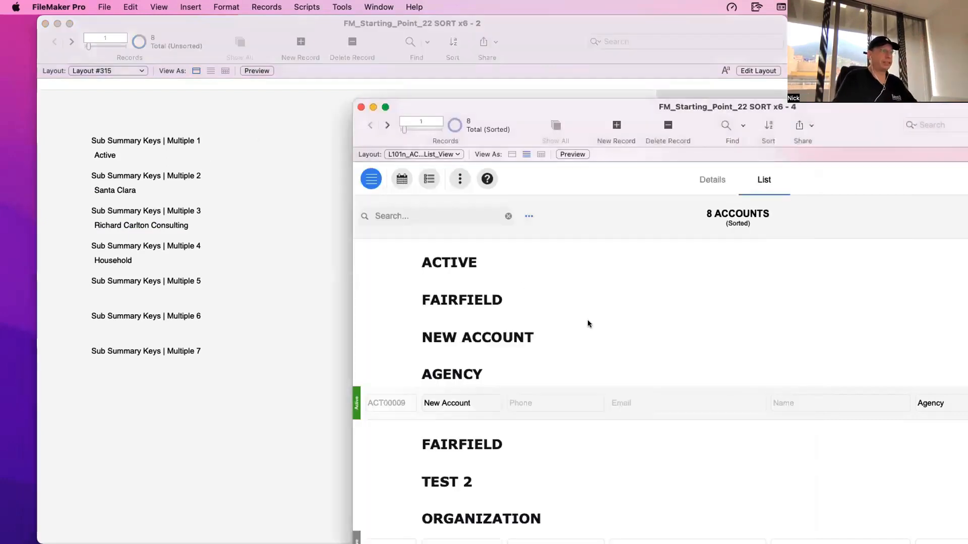
click(527, 217)
click(363, 6)
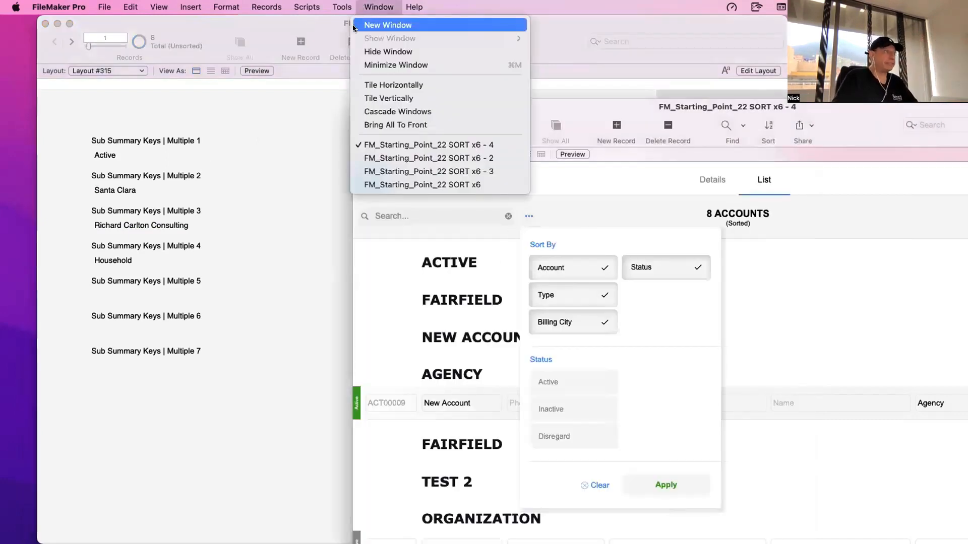
click(337, 7)
click(339, 7)
click(344, 25)
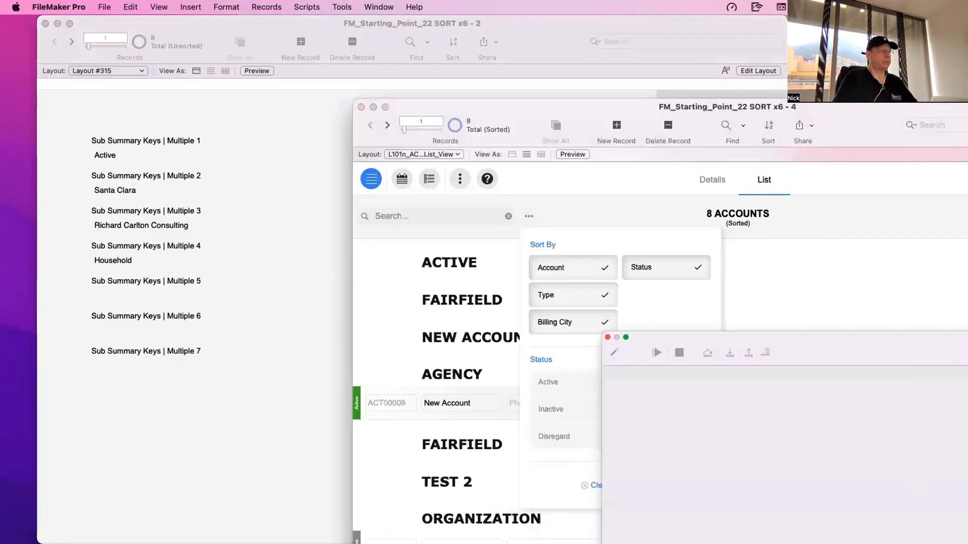
drag(625, 359, 698, 322)
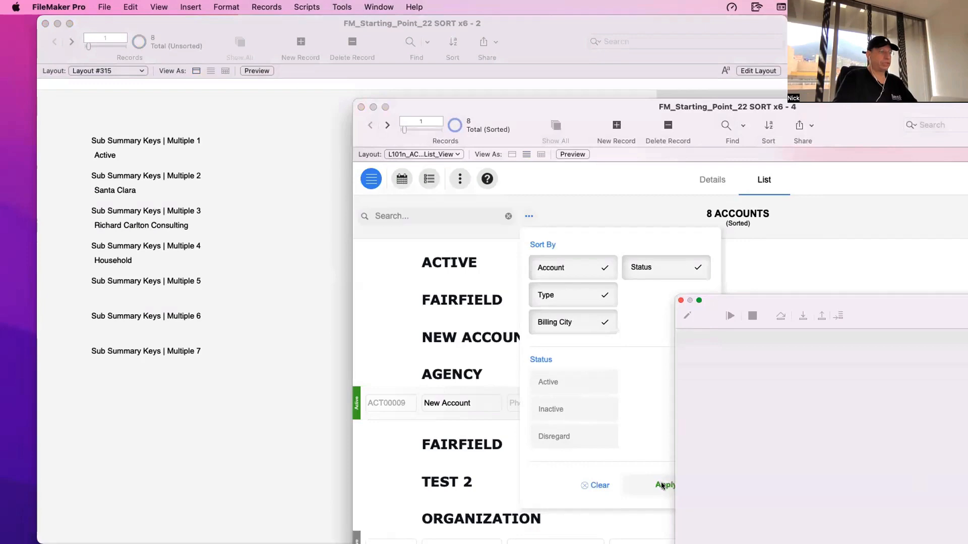
- Apply the sort under the debugger, step into the Execute Sort/Filter | Accounts script, open it for editing and close the debugger
click(663, 485)
click(804, 315)
click(686, 315)
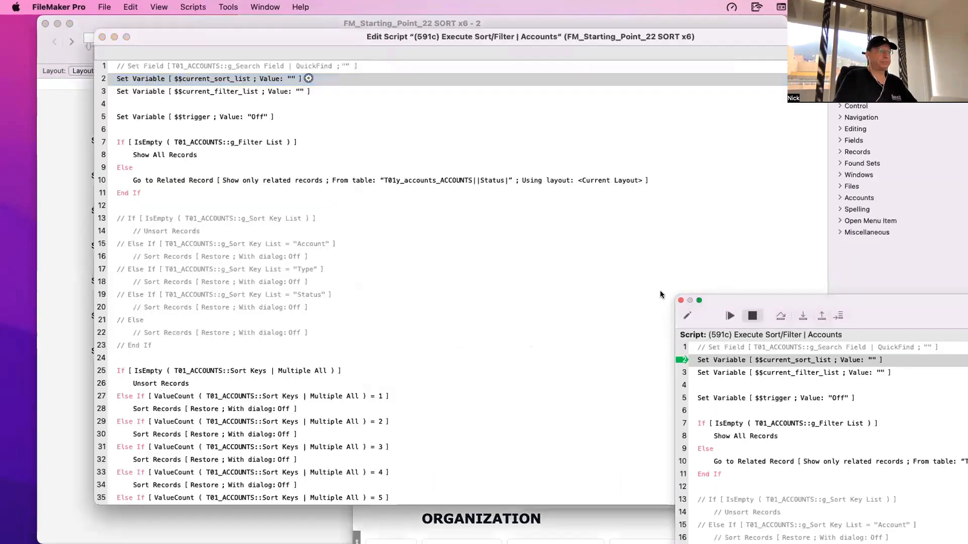
click(681, 301)
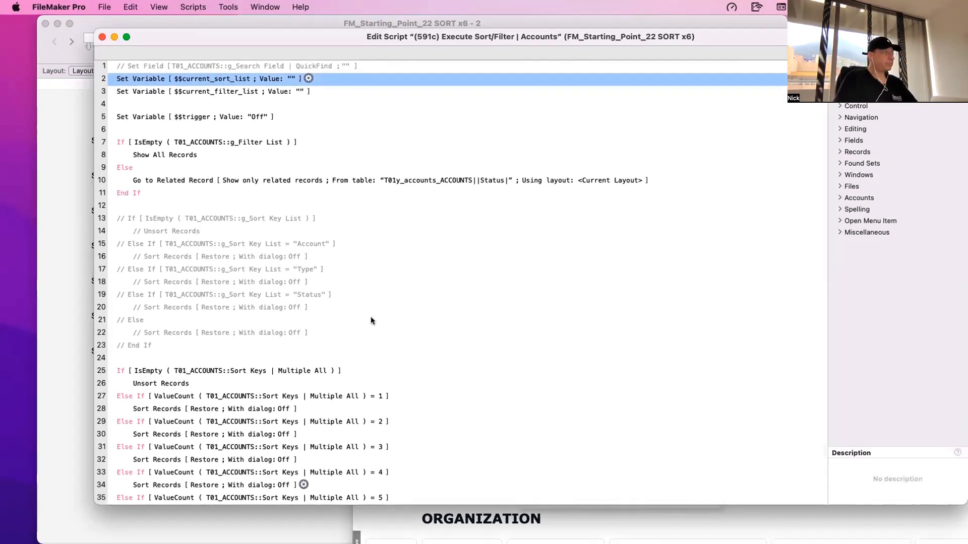
- Delete the commented-out g_Sort Key List sorting block and its spare blank line from the script
click(152, 349)
shift+click(131, 217)
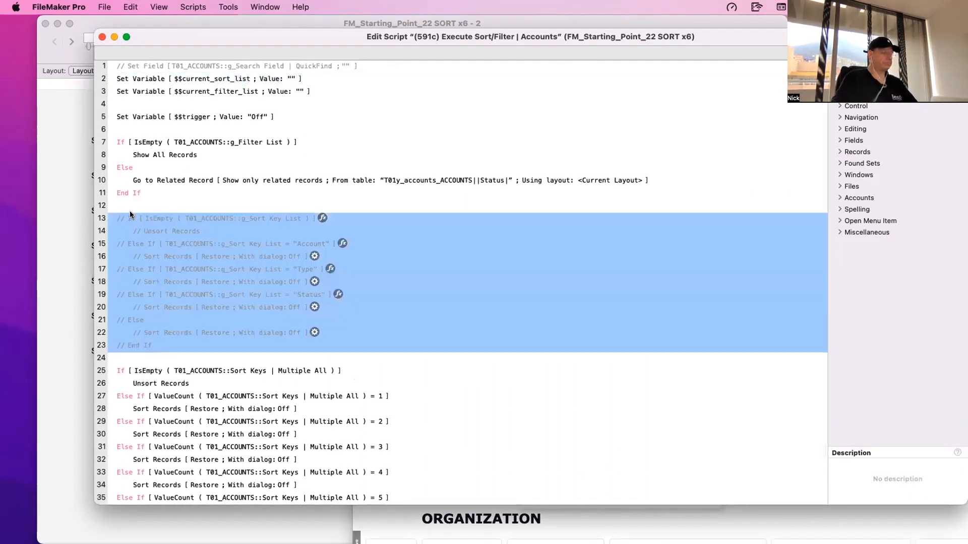
key(Delete)
key(Delete)
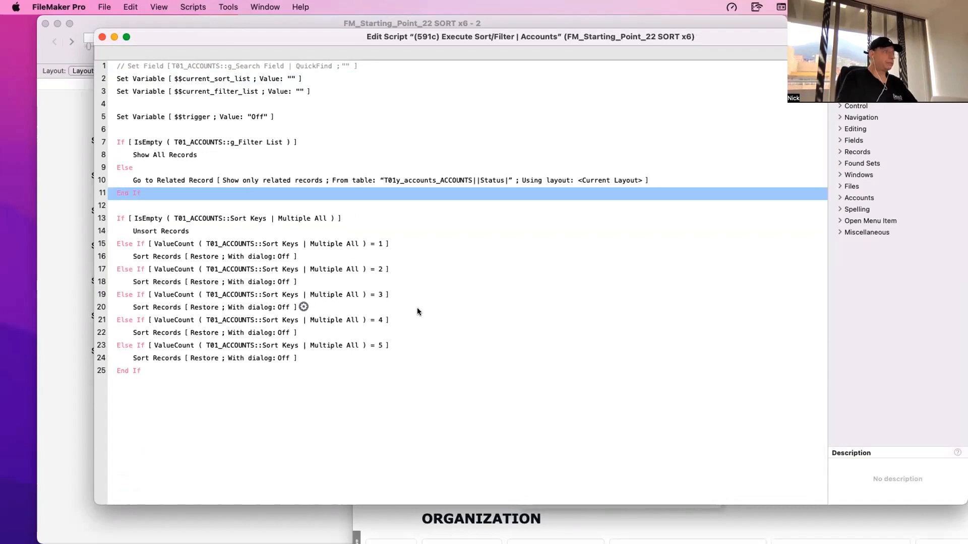
- Place the script beside Layout #315 and compare its IsEmpty condition with the contents of Sort Keys | Multiple All
drag(195, 33, 684, 28)
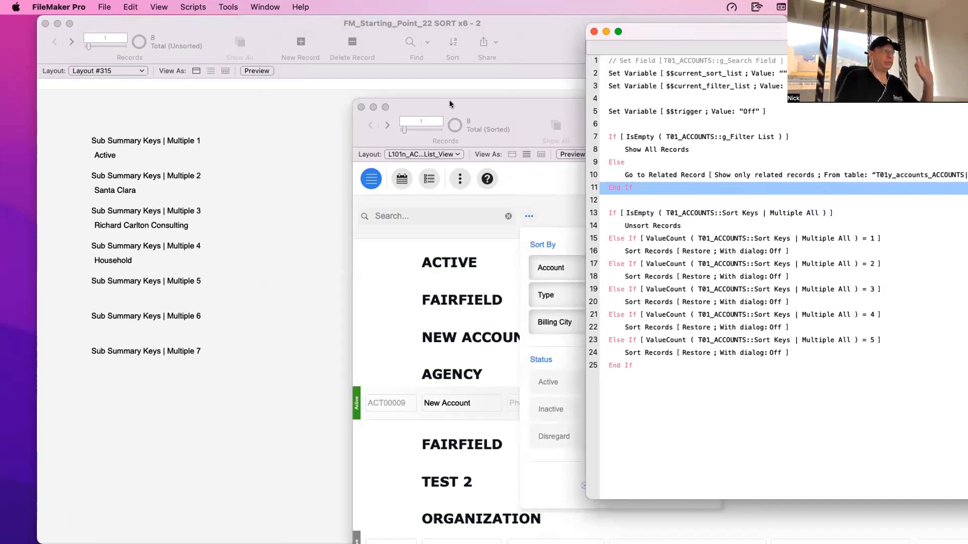
drag(449, 102, 426, 450)
click(404, 290)
click(408, 257)
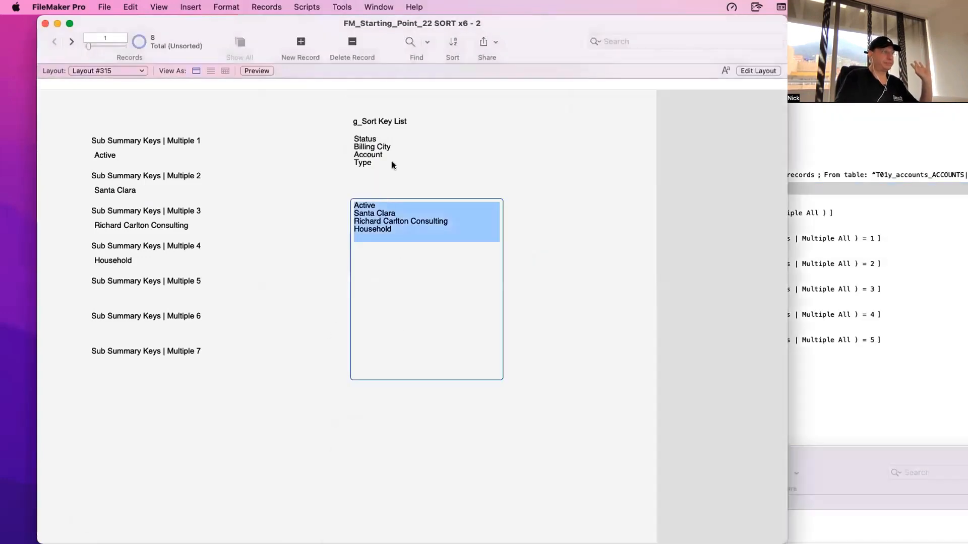
click(845, 368)
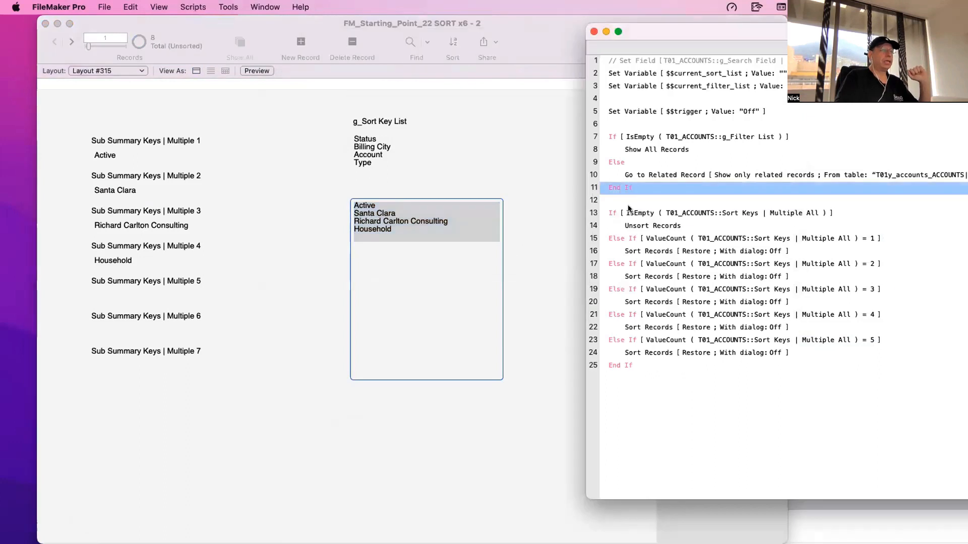
click(682, 211)
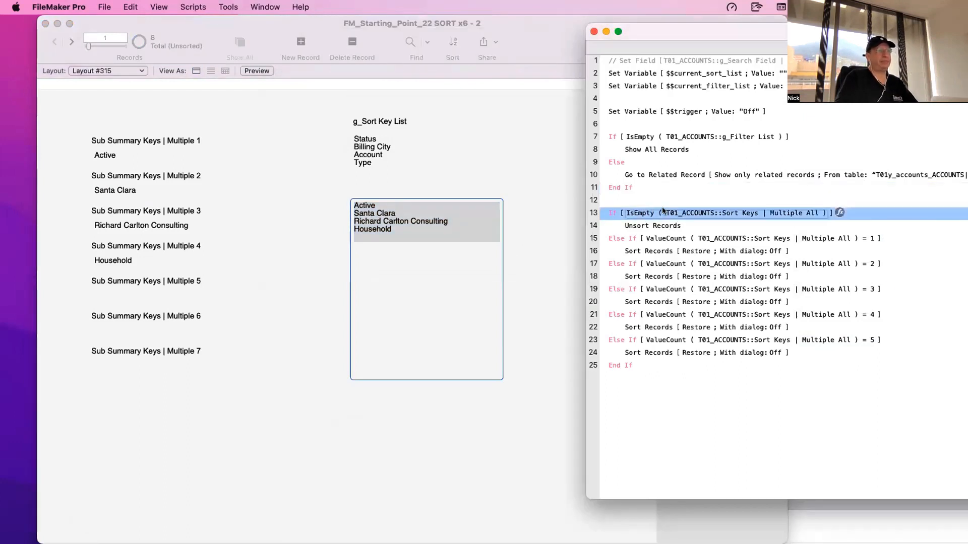
click(504, 267)
click(413, 240)
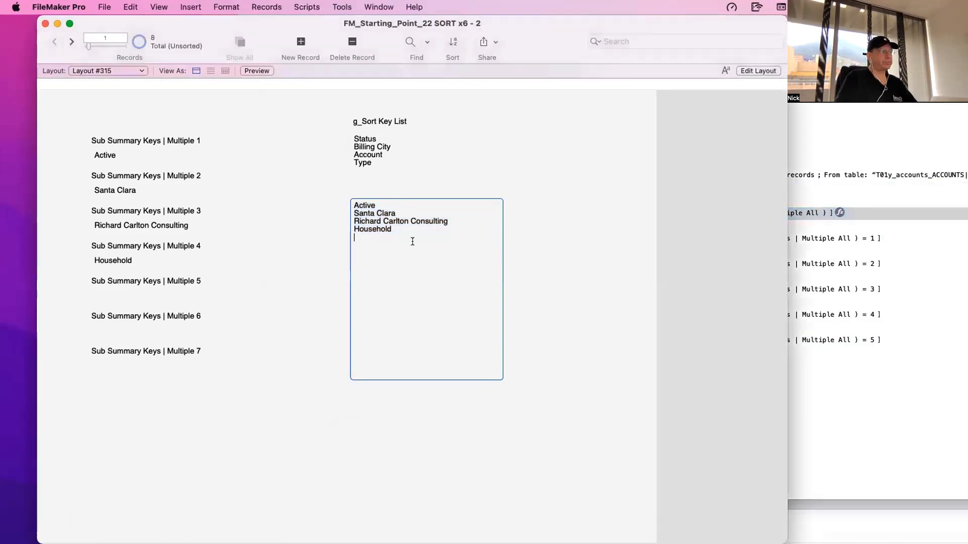
- Bring the account details window forward and clear all of its Sort By selections
drag(289, 17, 217, 343)
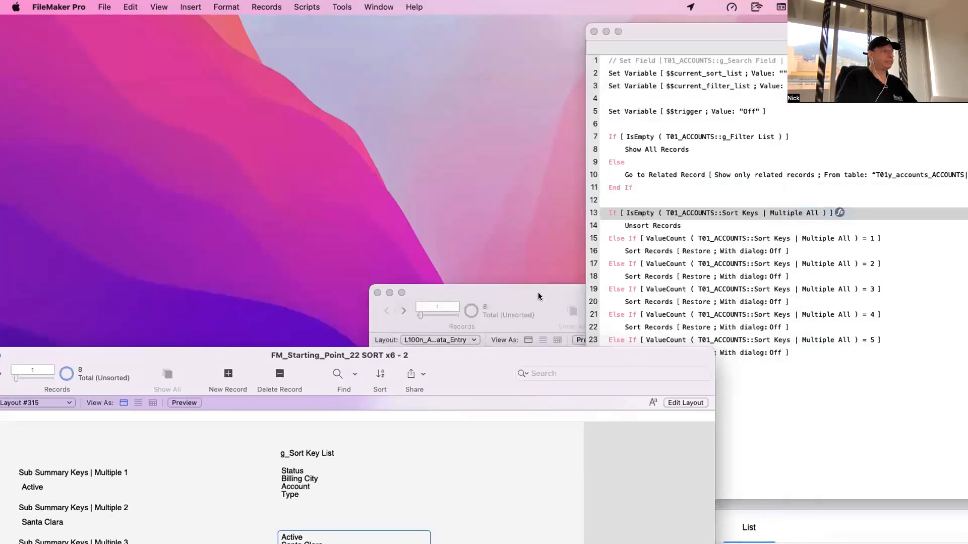
drag(538, 296, 229, 108)
click(196, 242)
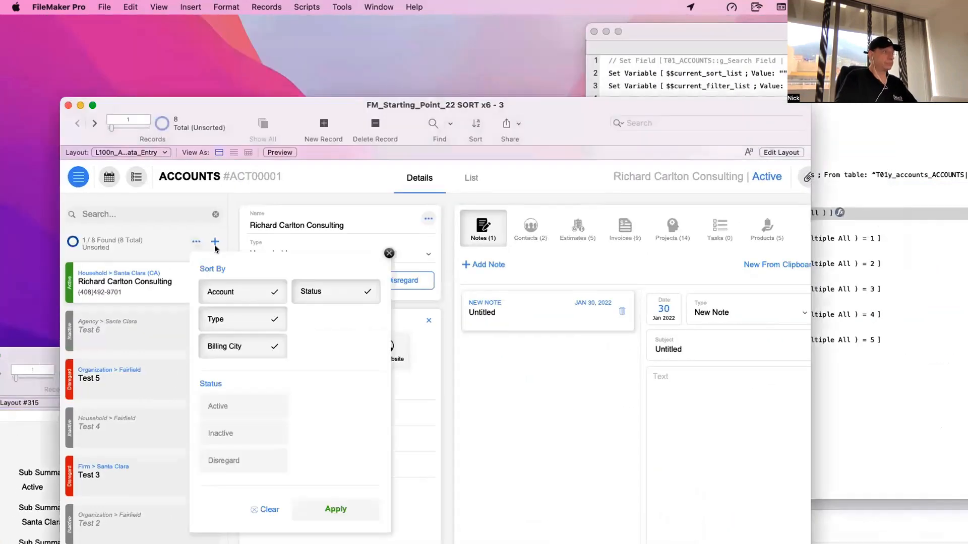
click(265, 509)
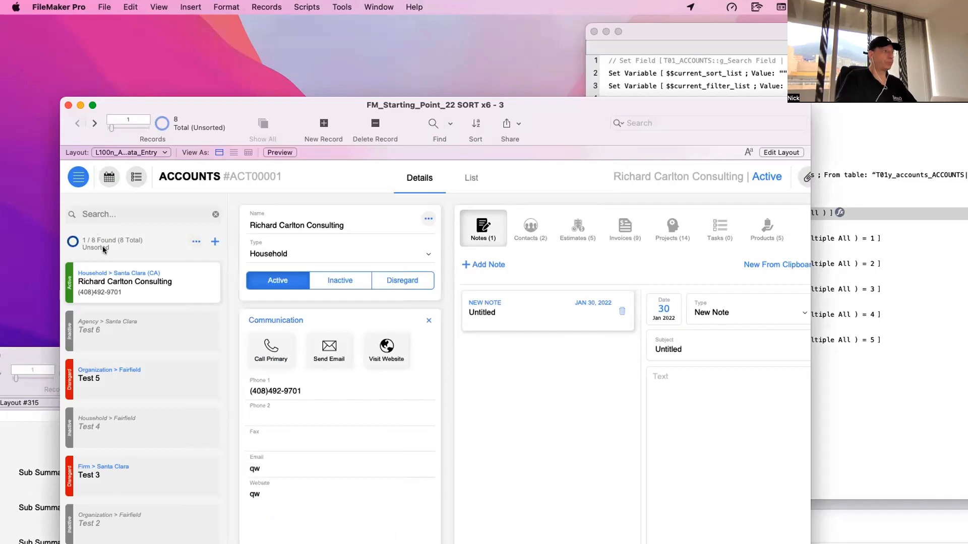
- Bring Layout #315 back into view and check Sort Keys | Multiple All against the script's IsEmpty condition and Unsort Records step
drag(208, 116, 652, 339)
drag(325, 359, 413, 71)
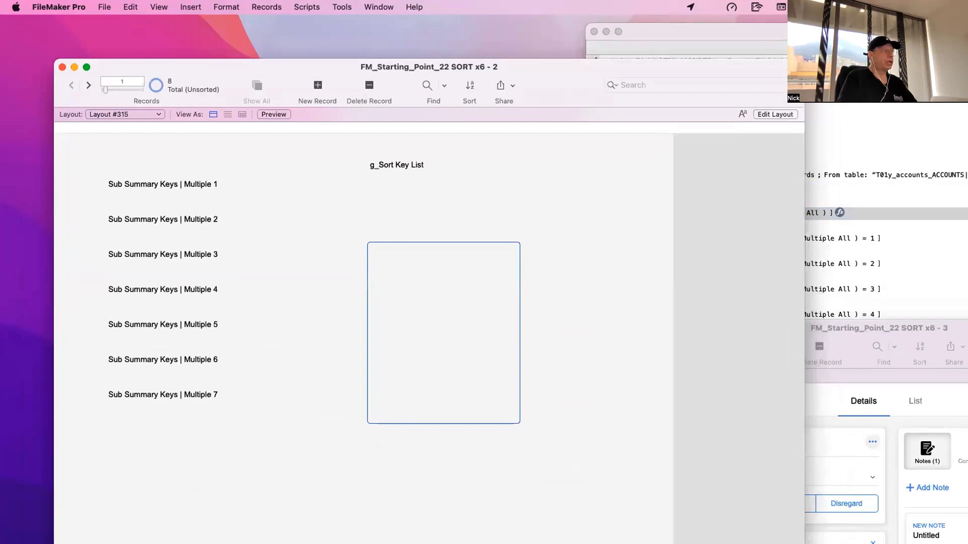
click(899, 134)
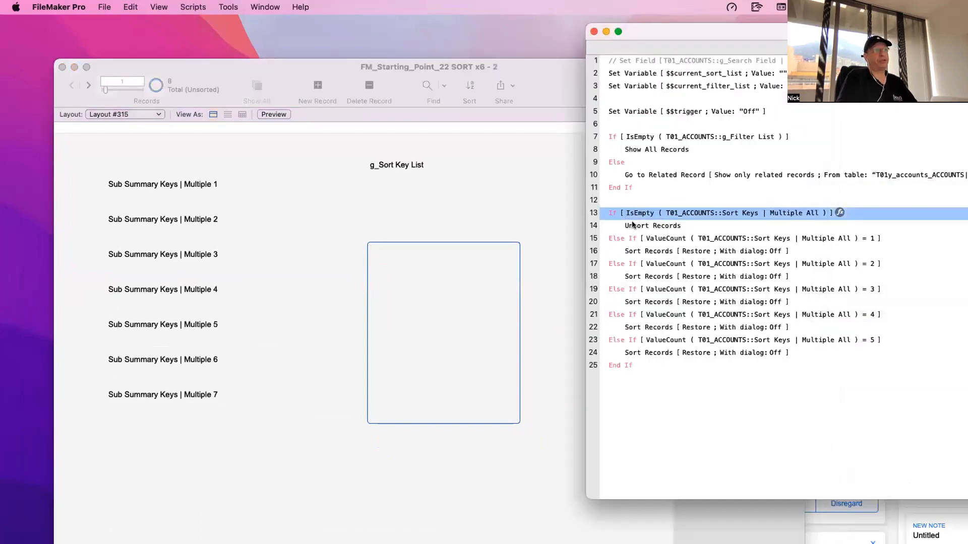
click(633, 225)
click(404, 266)
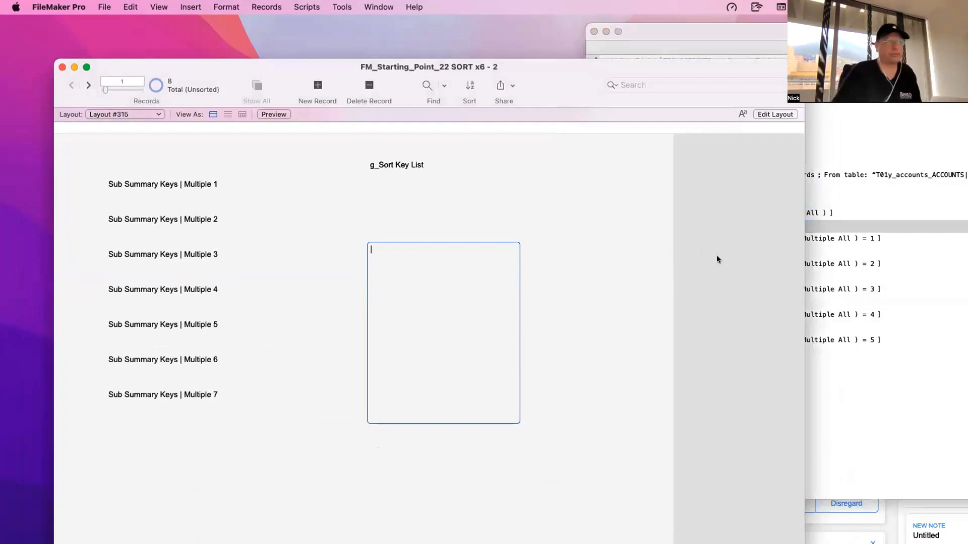
click(839, 205)
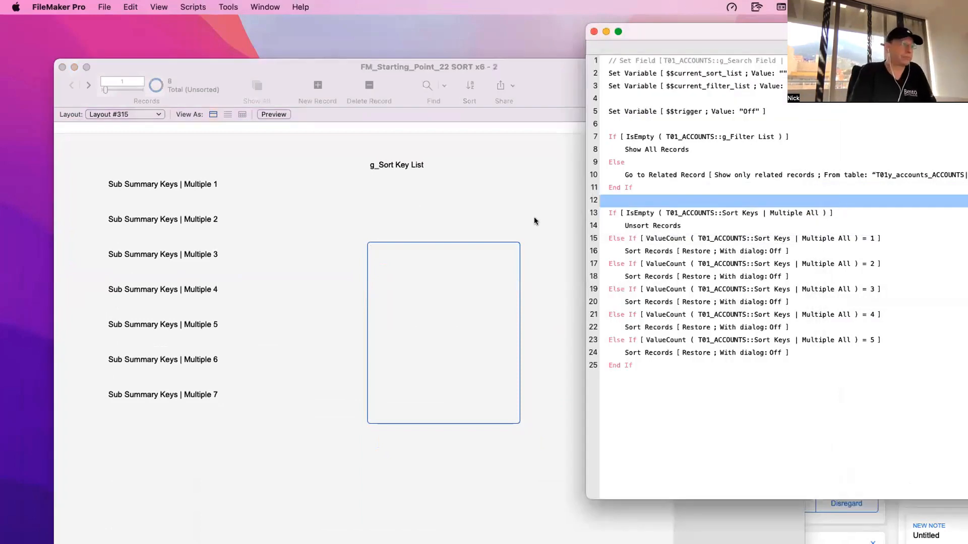
- Select Account as the only Sort By option in the account details window
click(825, 525)
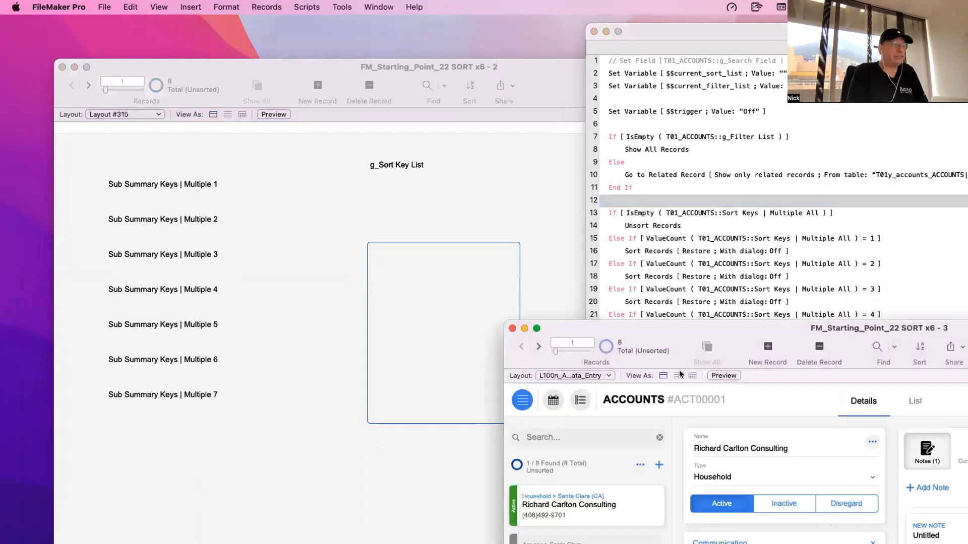
click(639, 464)
click(677, 514)
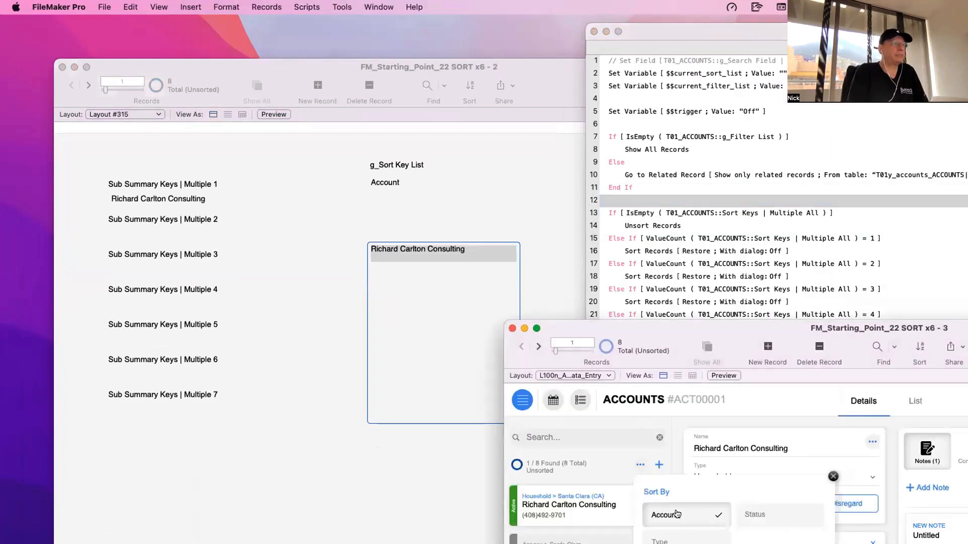
- Inspect the value lines in Sort Keys | Multiple All and compare them with Sub Summary Keys | Multiple 1
click(421, 263)
click(409, 254)
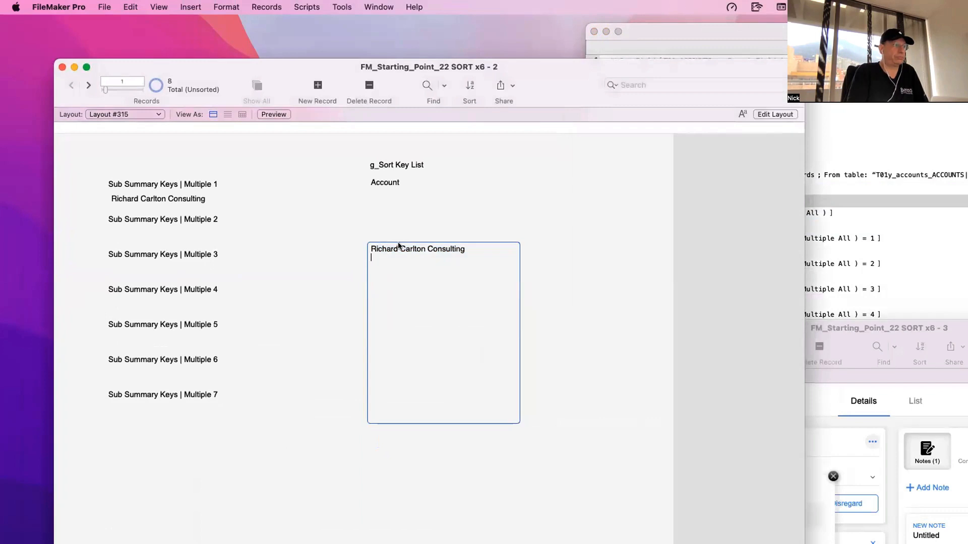
key(BackSpace)
click(431, 226)
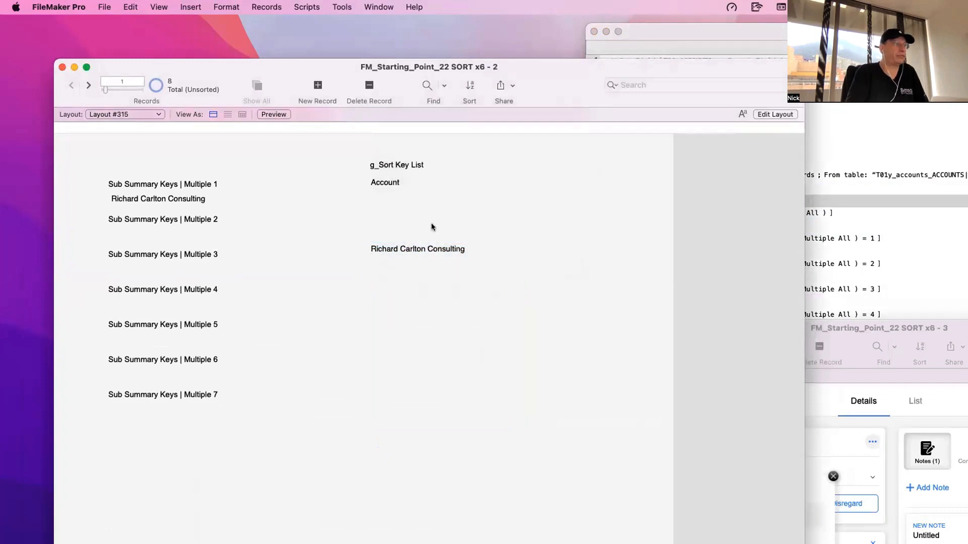
click(401, 254)
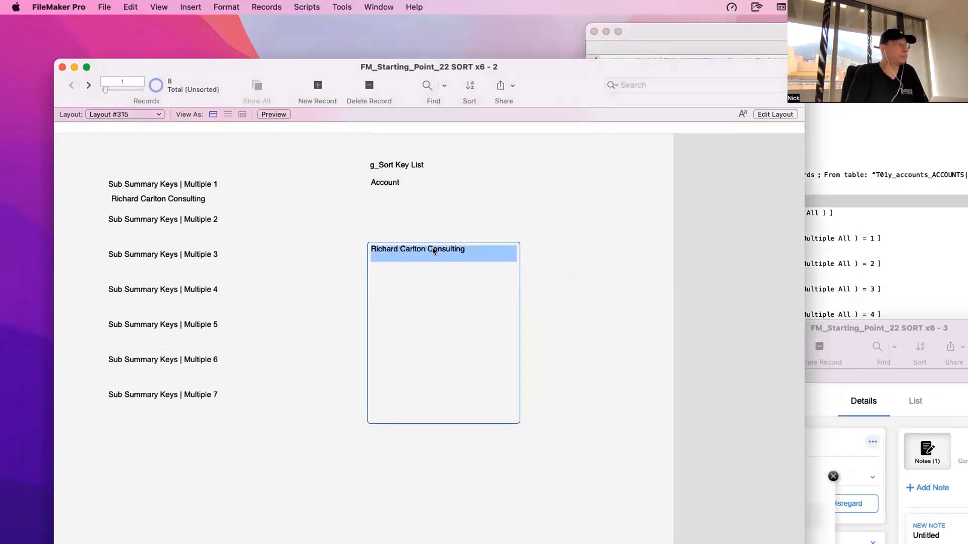
click(216, 197)
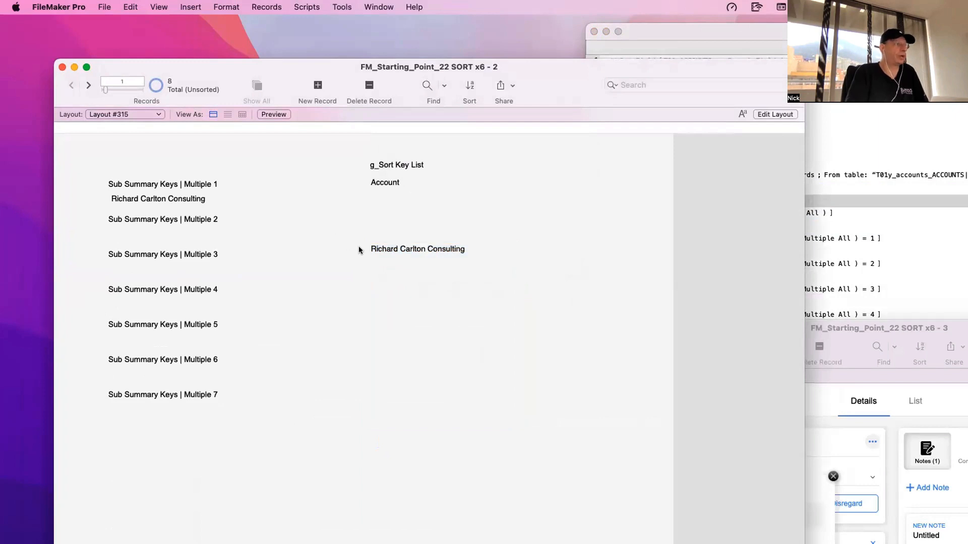
- Inspect the sort order of the Sort Records step under the script's ValueCount = 1 condition
click(854, 256)
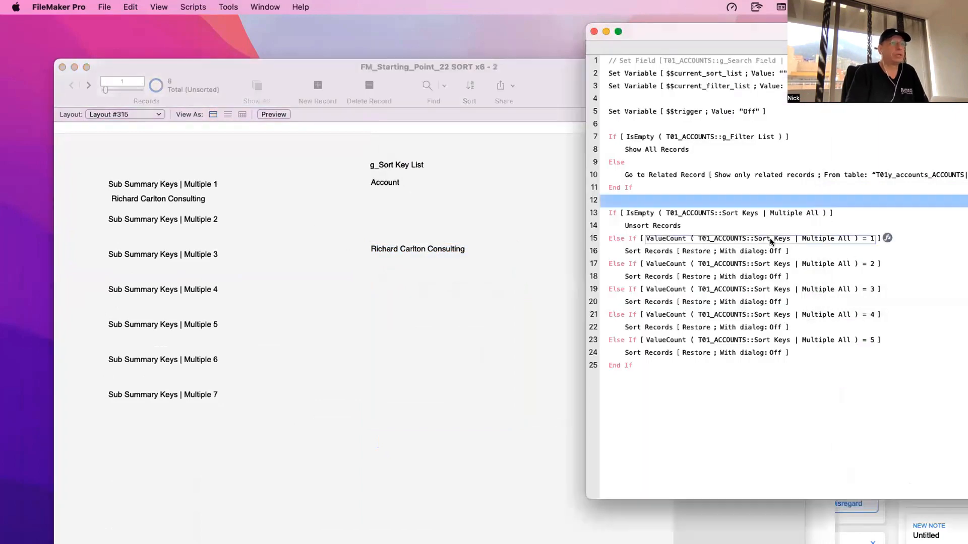
click(693, 251)
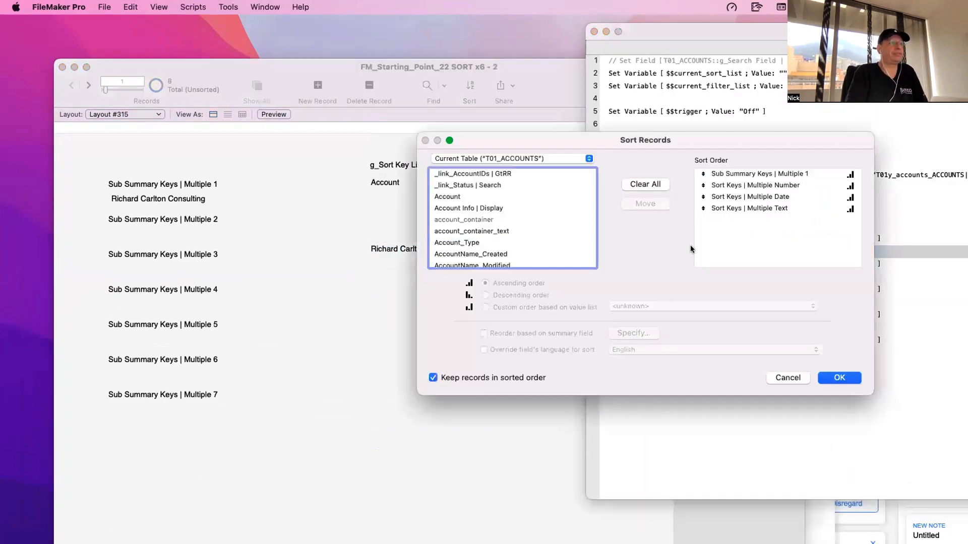
click(748, 174)
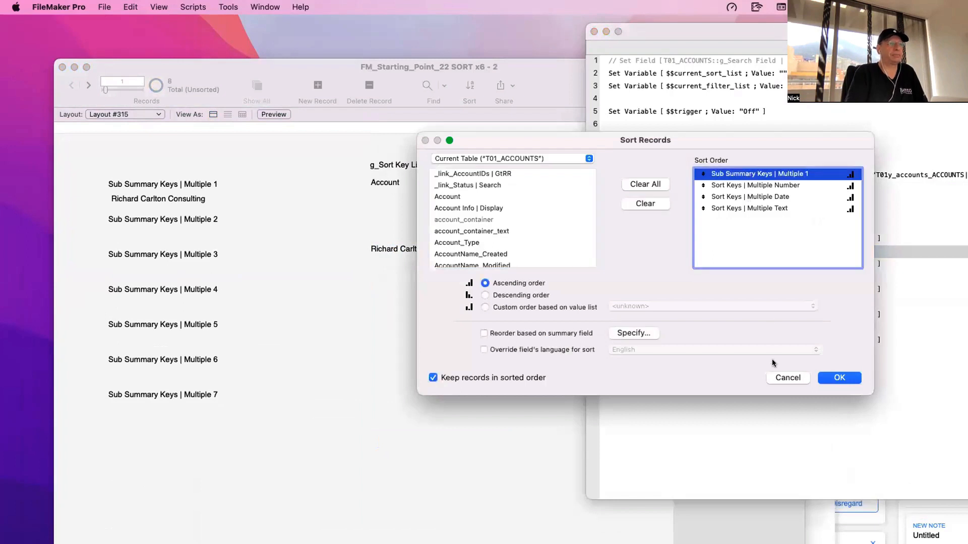
key(Return)
- Return to Layout #315 and the account details window, and add Status as the second Sort By option
click(388, 318)
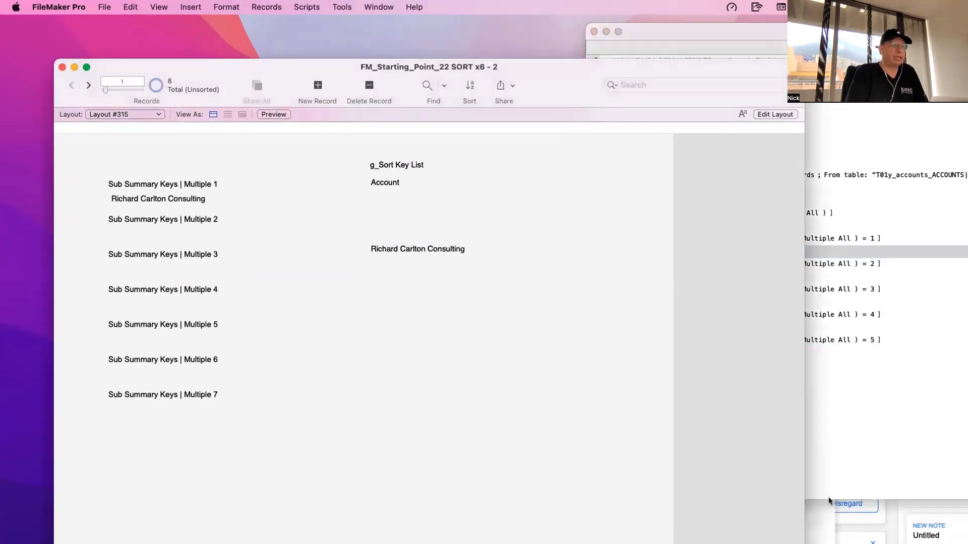
click(805, 531)
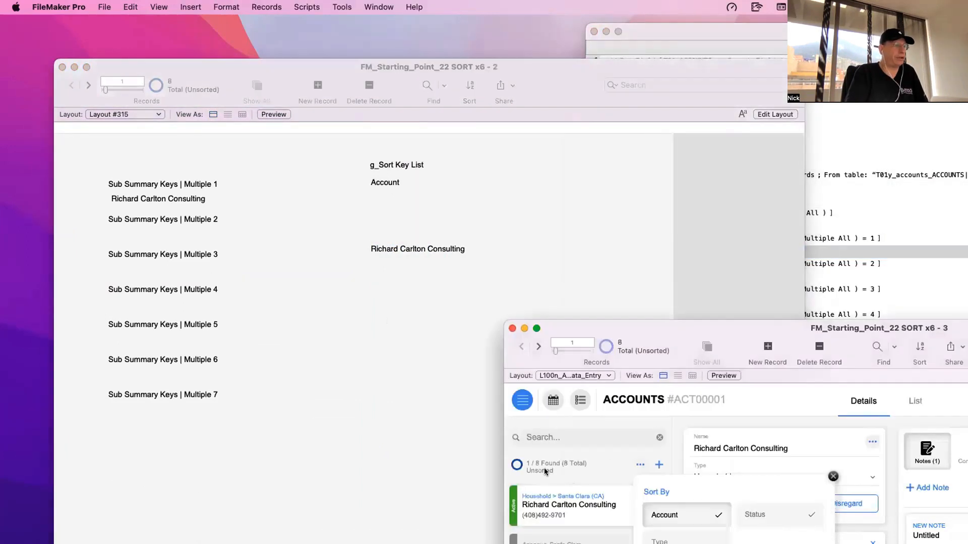
click(756, 513)
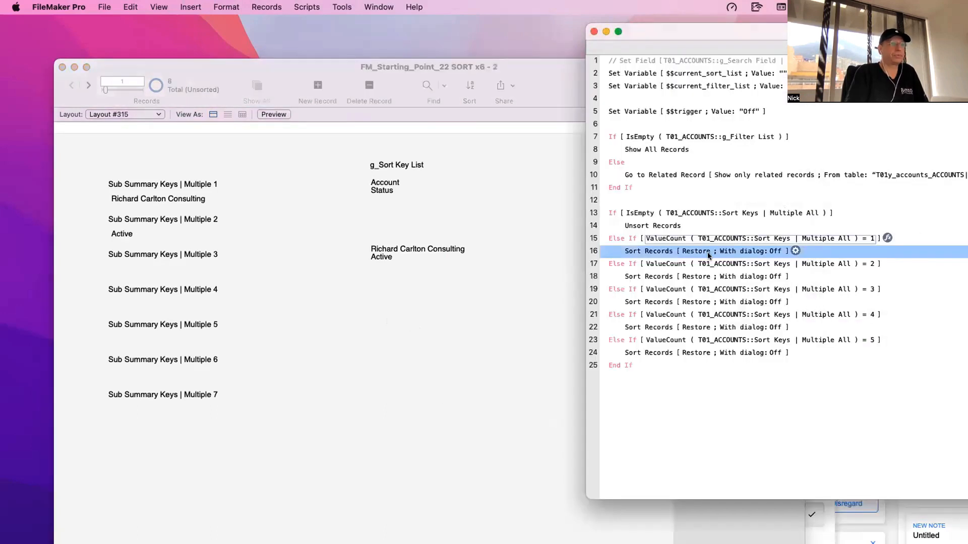
- Inspect the sort order under the ValueCount = 2 condition and compare it with the value lines in Layout #315
click(676, 256)
double_click(668, 276)
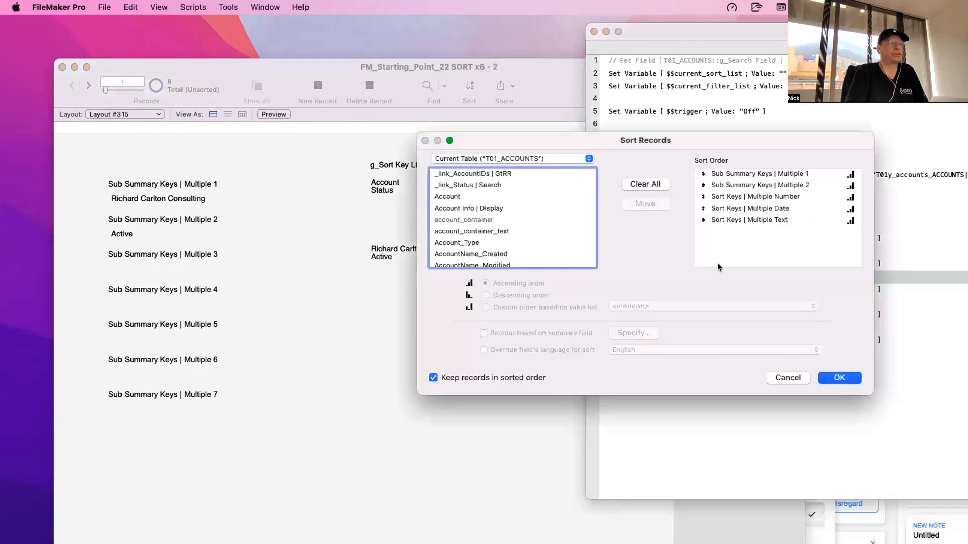
click(751, 176)
click(751, 185)
click(800, 382)
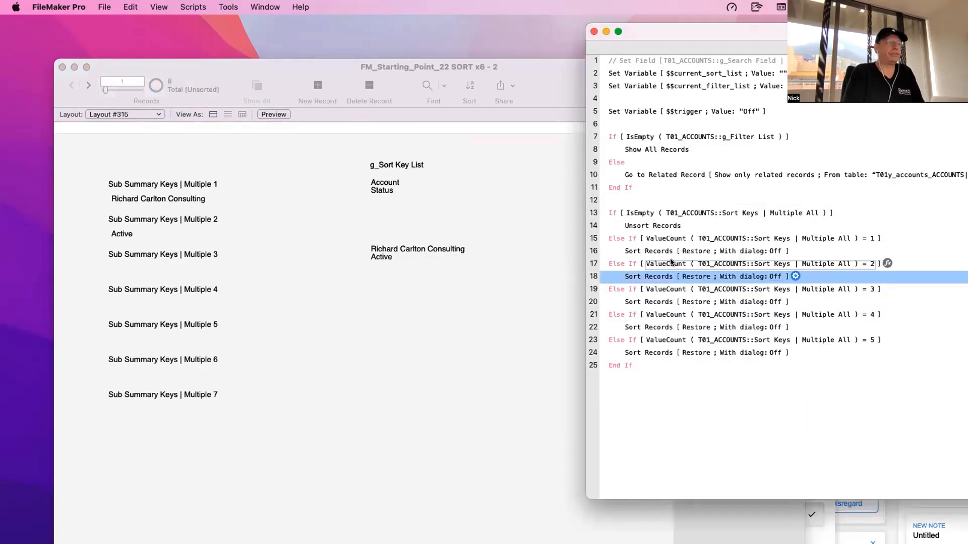
click(462, 270)
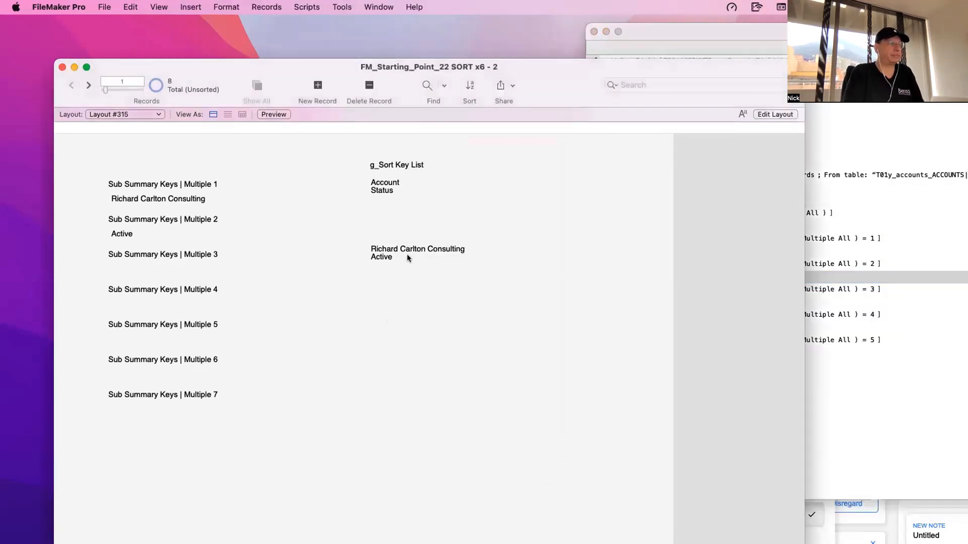
- Select the script's ValueCount = 5 branch and check the Sub Summary Keys | Multiple 6 and 7 fields in the ACC_Accounts table definition
click(889, 388)
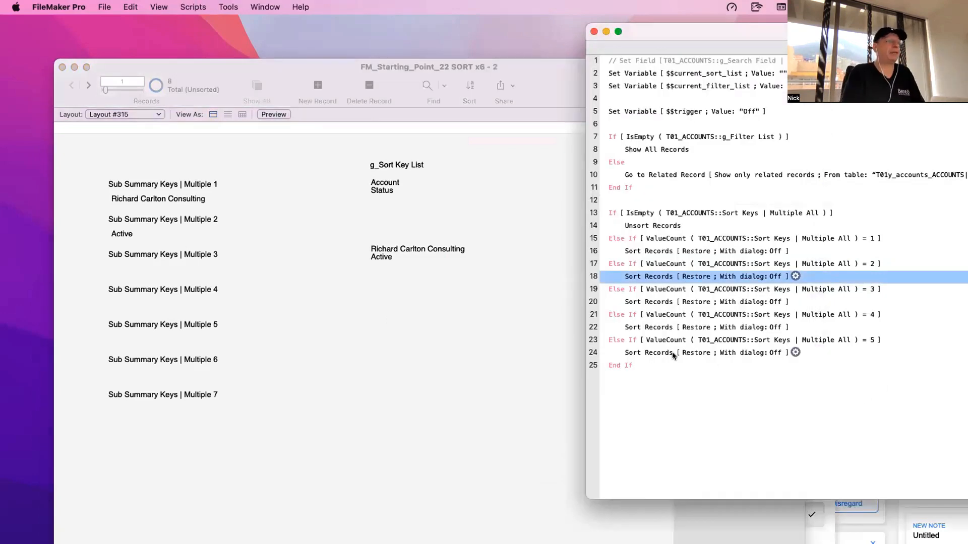
drag(620, 340, 631, 351)
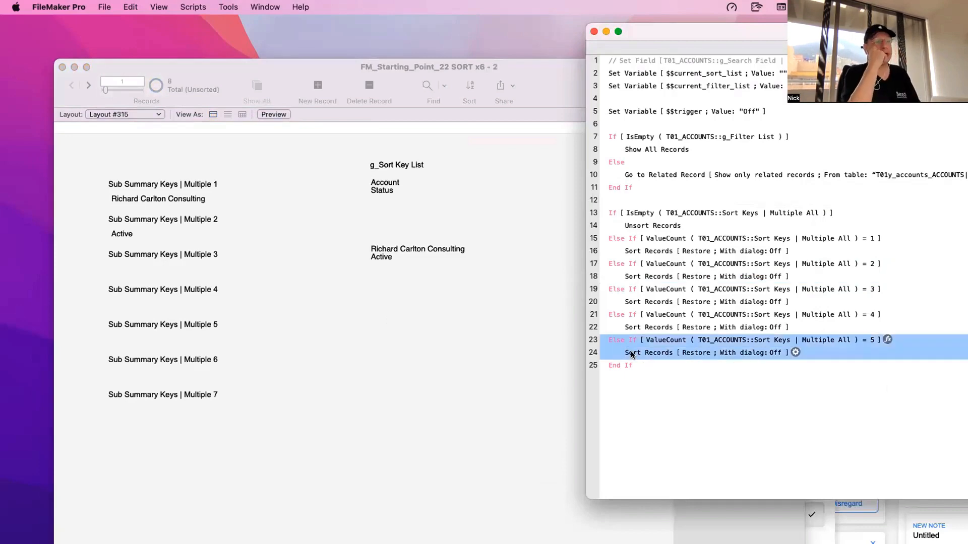
key(super+shift+d)
scroll(438, 315, down, 20)
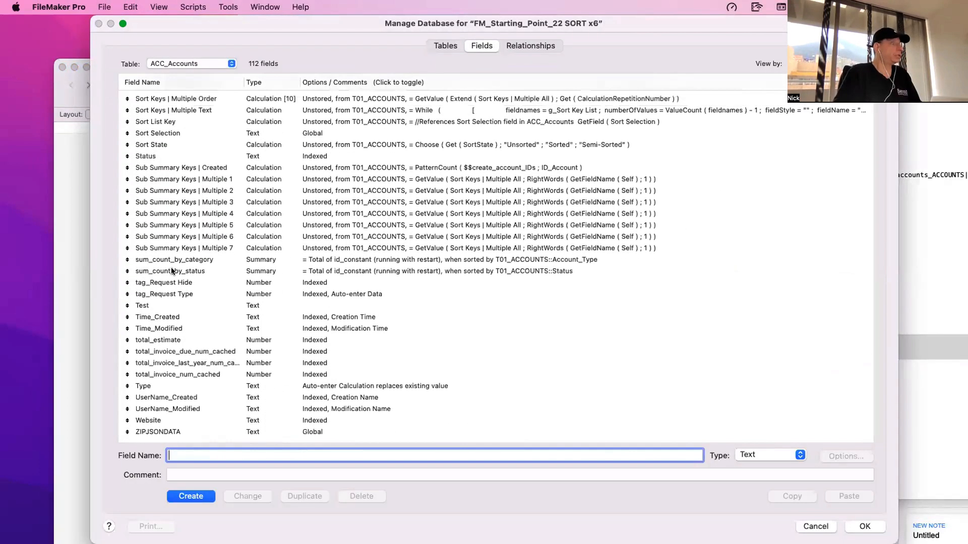
click(218, 241)
click(220, 251)
key(Escape)
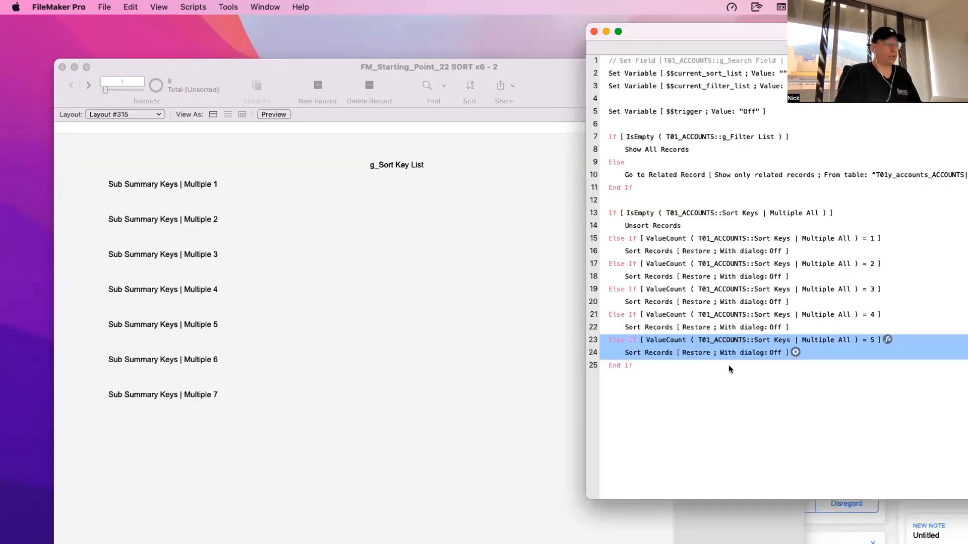
- Duplicate the selected Else If and Sort Records lines and set the copied condition to ValueCount = 6
key(super+d)
click(867, 365)
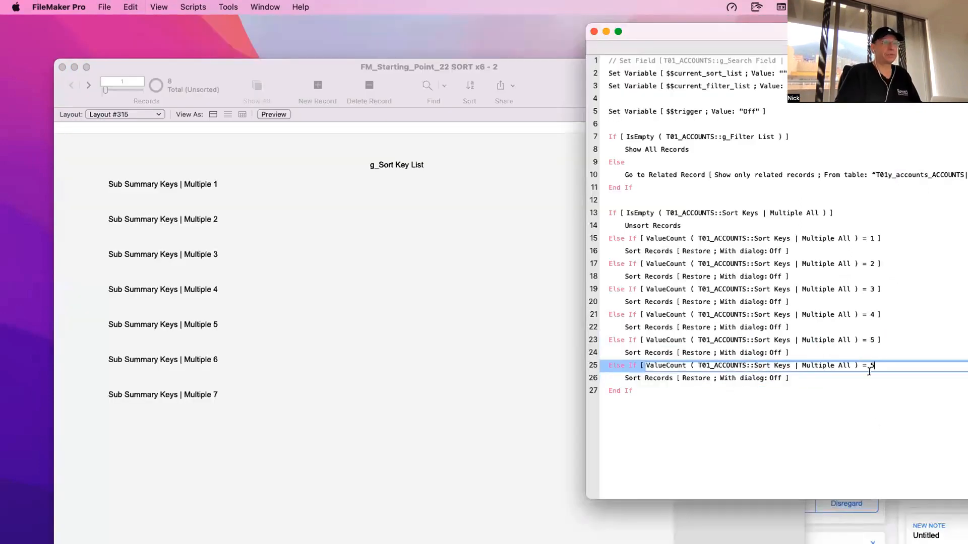
key(BackSpace)
text(6)
click(761, 410)
- Add Sub Summary Keys | Multiple 6 to the ValueCount = 6 branch's sort order, directly after Sub Summary Keys | Multiple 5
click(731, 378)
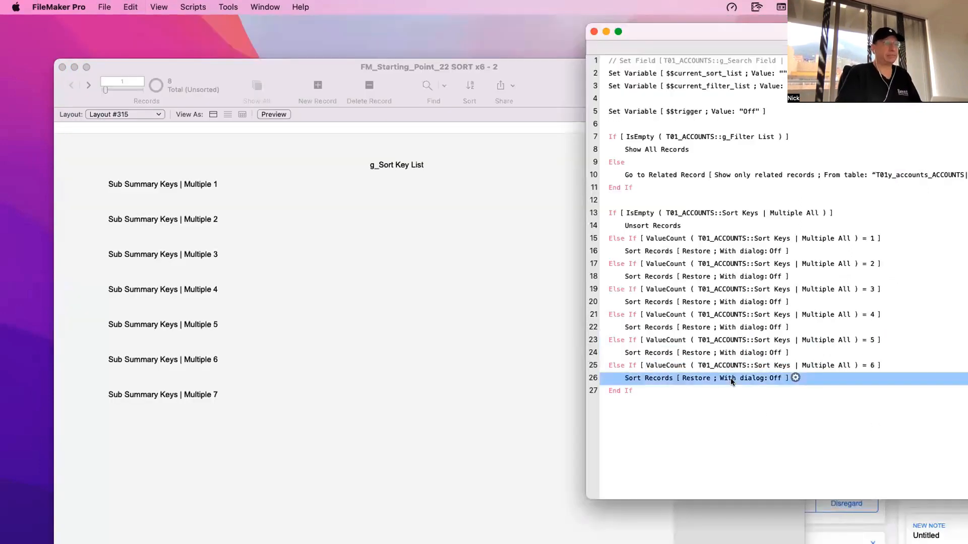
click(730, 378)
click(752, 220)
click(518, 243)
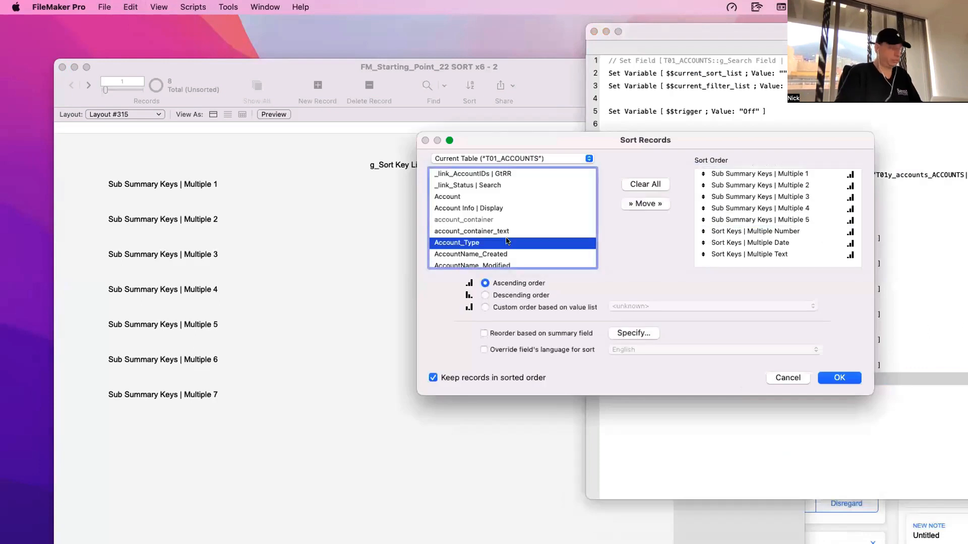
text(sub)
scroll(506, 241, down, 3)
double_click(515, 234)
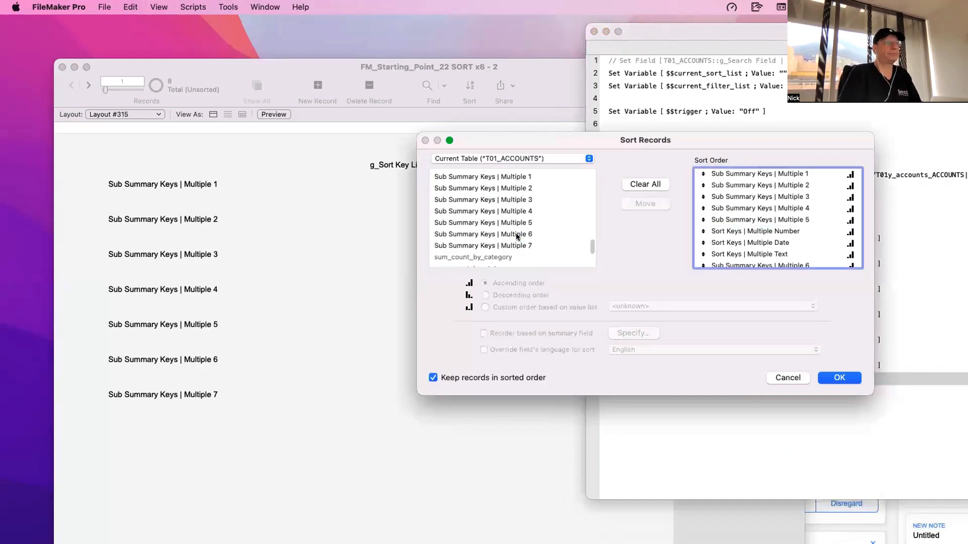
drag(723, 262, 731, 233)
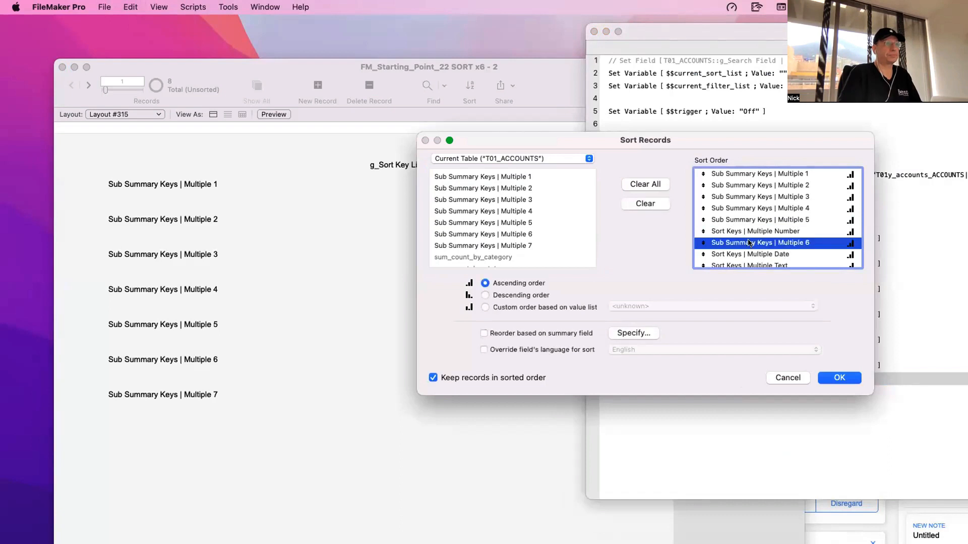
click(837, 377)
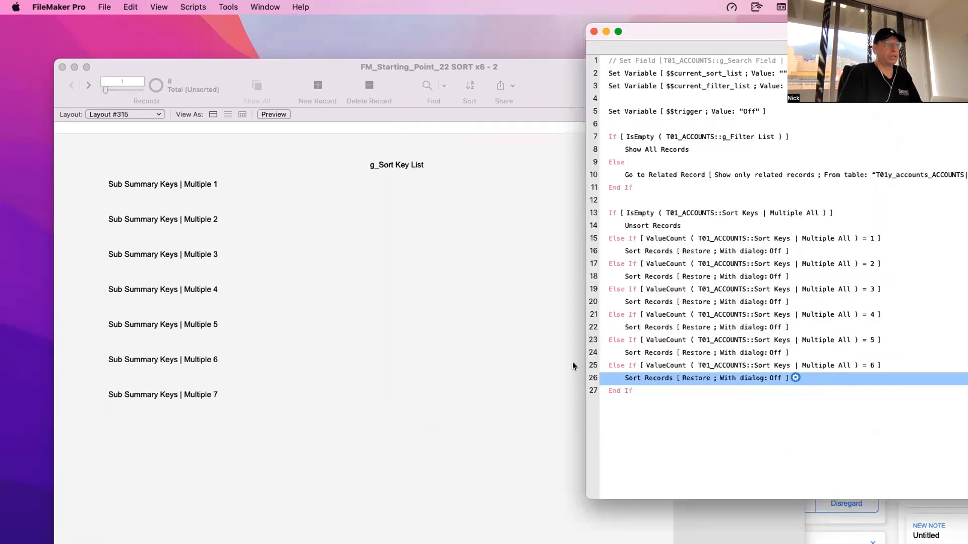
- Duplicate the ValueCount = 6 Else If and Sort Records lines and set the copied condition to ValueCount = 7
click(617, 365)
shift+click(627, 378)
key(super+d)
click(849, 392)
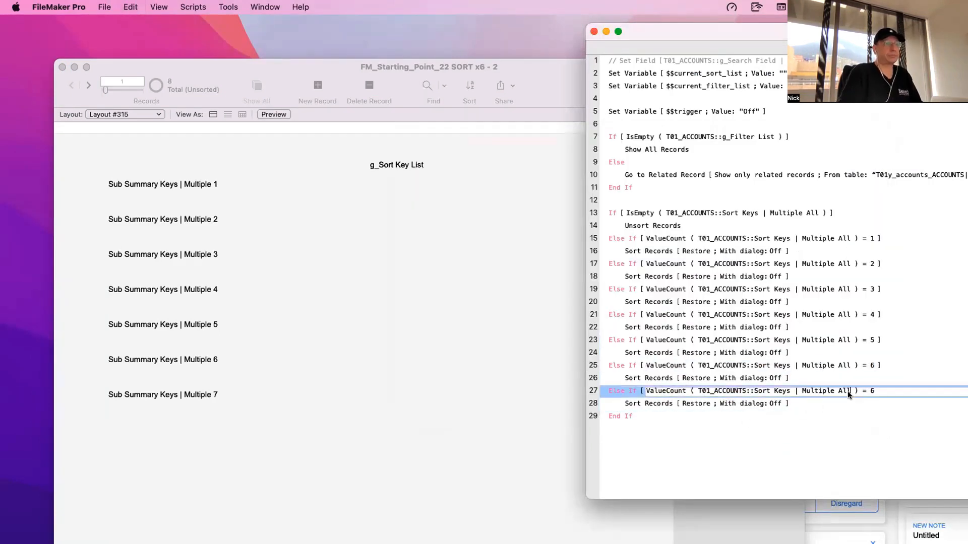
double_click(873, 389)
text(7)
click(837, 434)
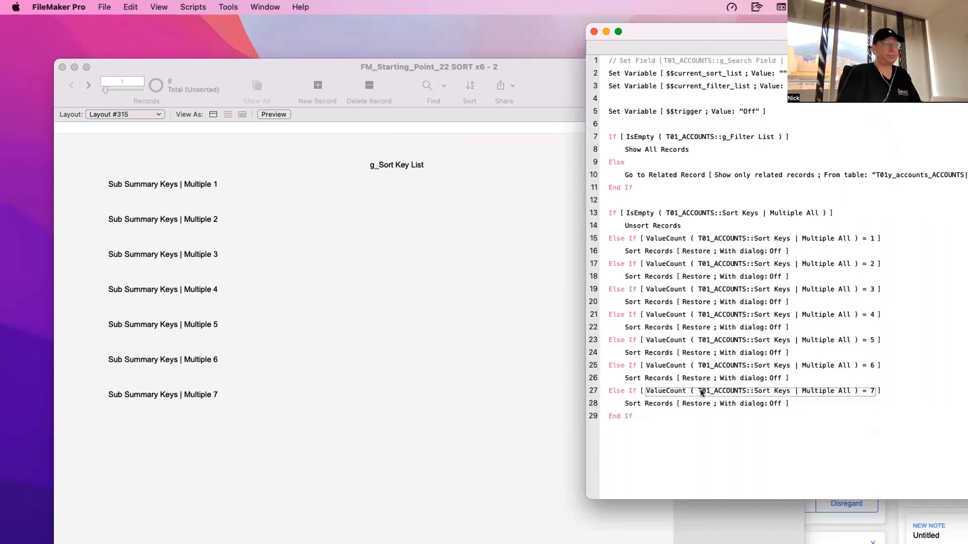
- Add Sub Summary Keys | Multiple 7 to the ValueCount = 7 branch's sort order, directly after Sub Summary Keys | Multiple 6
click(705, 404)
click(796, 403)
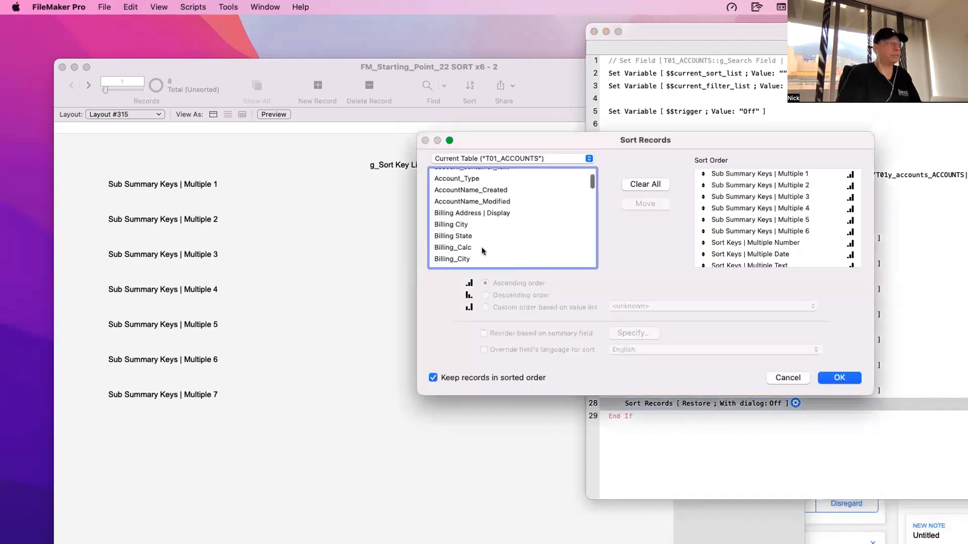
scroll(482, 251, down, 3)
text(su)
scroll(482, 251, down, 4)
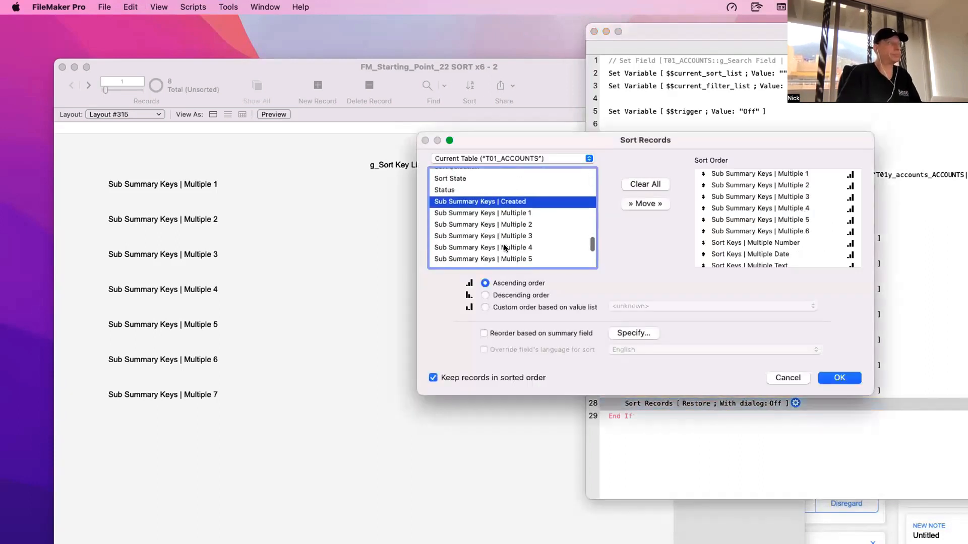
scroll(521, 256, down, 2)
double_click(525, 258)
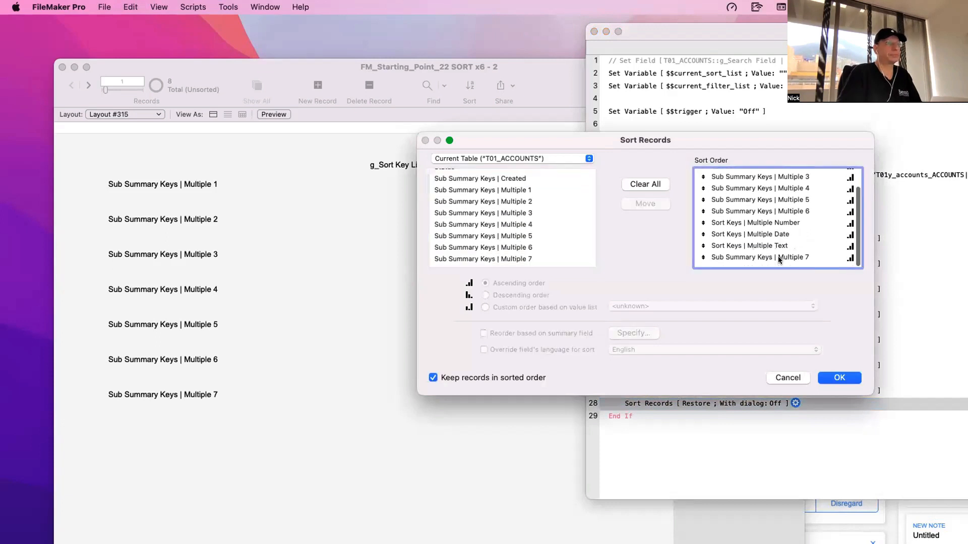
drag(778, 260, 784, 227)
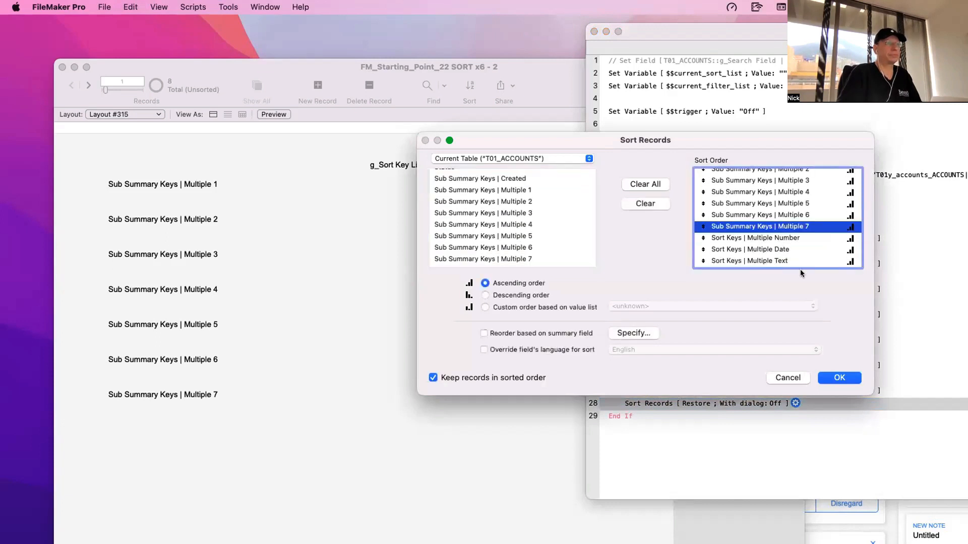
click(839, 378)
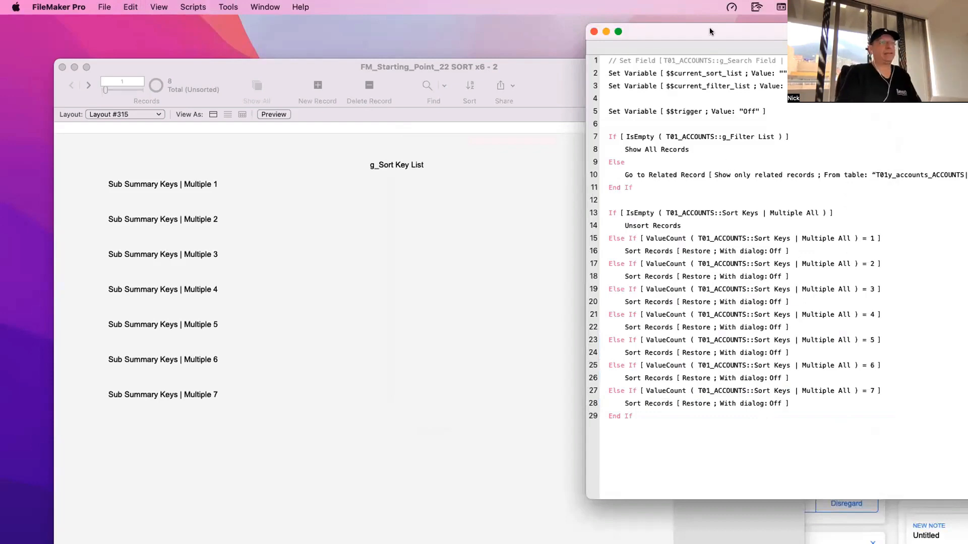
- Move the script window for a full view and review the sort orders of the ValueCount 7, 6, 5 and 4 branches
drag(722, 32, 491, 35)
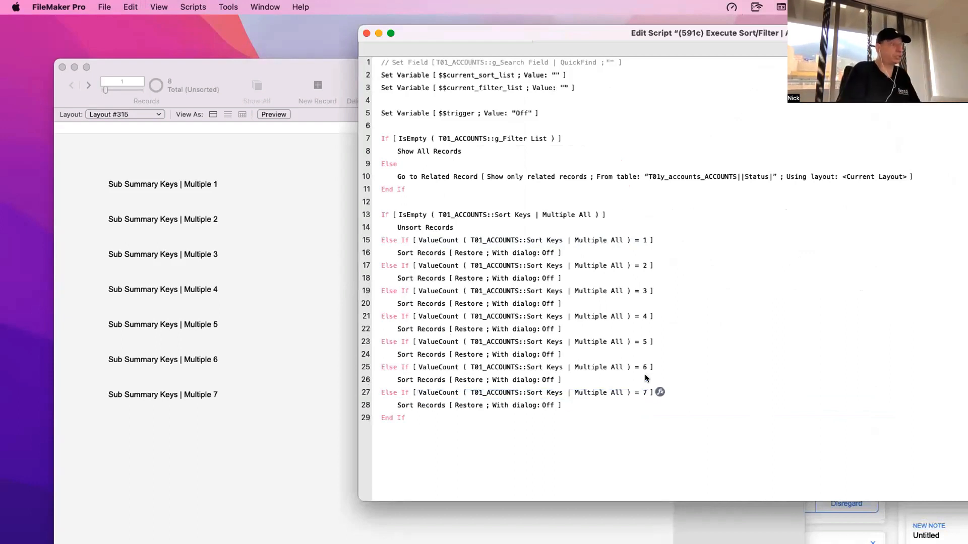
double_click(440, 404)
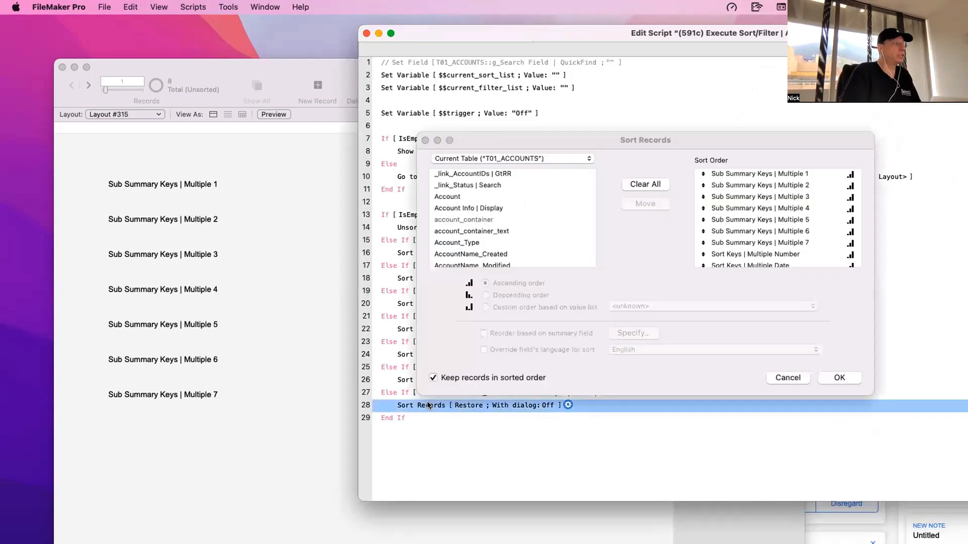
key(Escape)
double_click(440, 378)
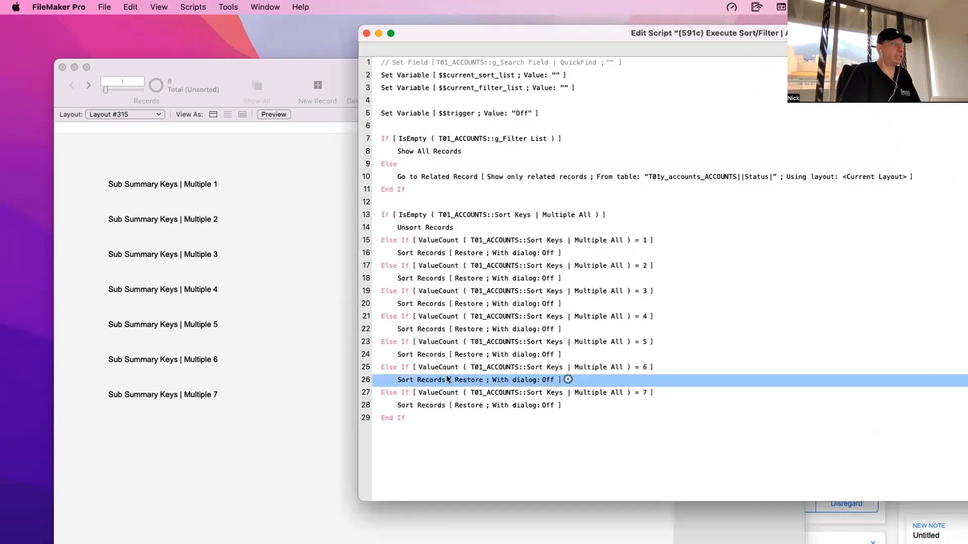
key(Escape)
double_click(440, 354)
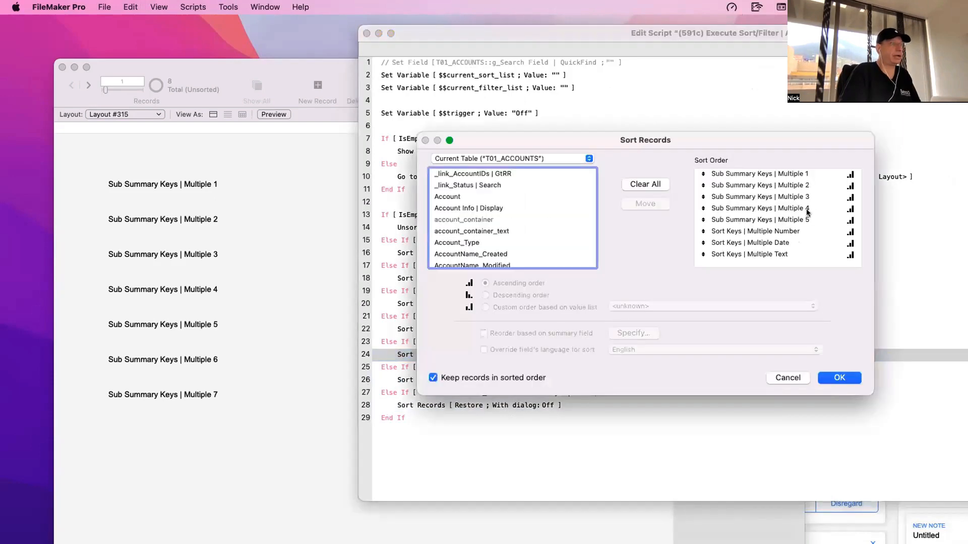
key(Escape)
click(443, 329)
double_click(443, 330)
key(Escape)
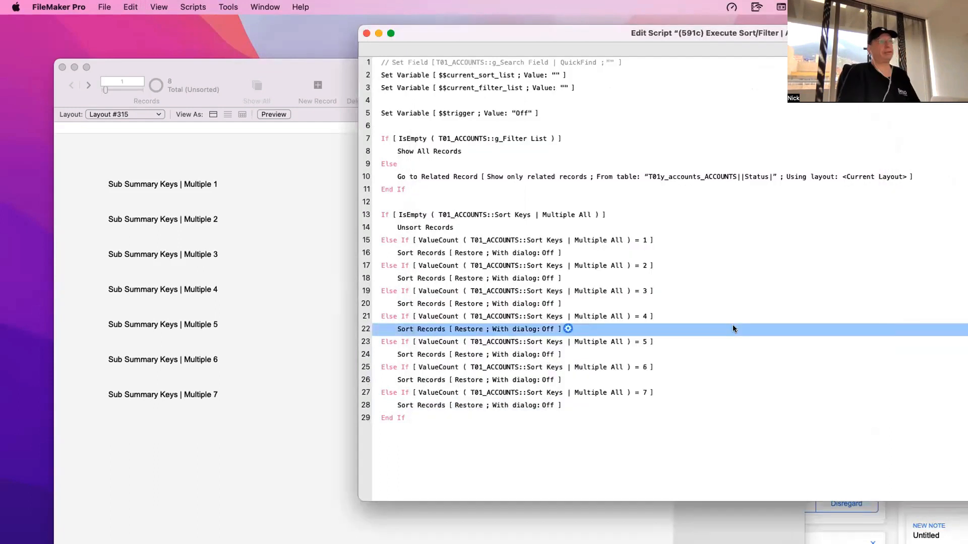
click(717, 441)
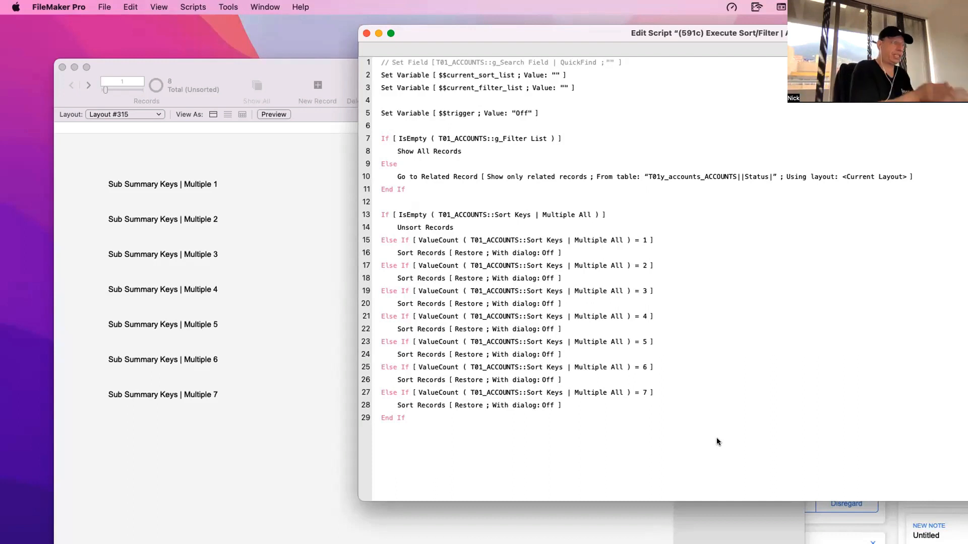
- Enter g_Sort Key List in Layout #315, and select Account, Status and Type as Sort By options in the account details window
click(321, 238)
click(413, 179)
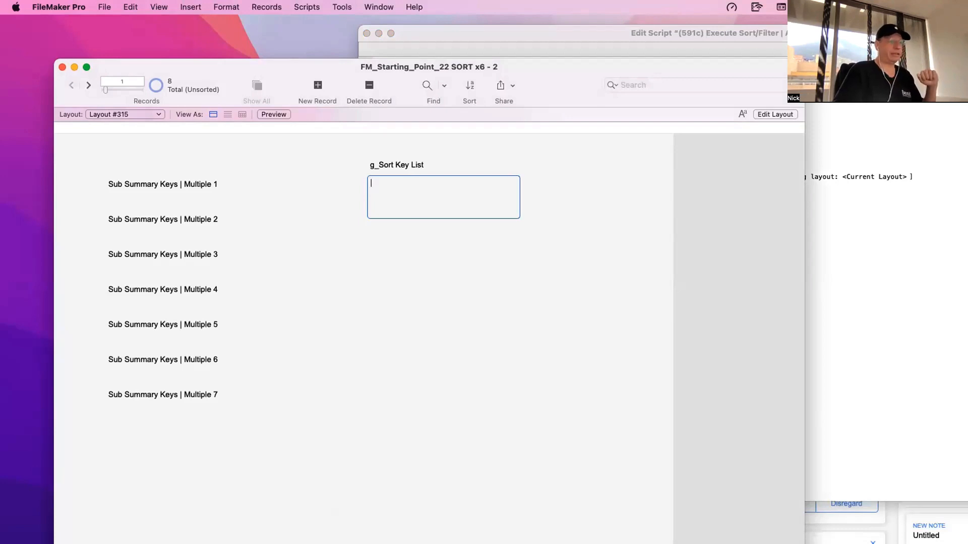
click(891, 527)
click(640, 464)
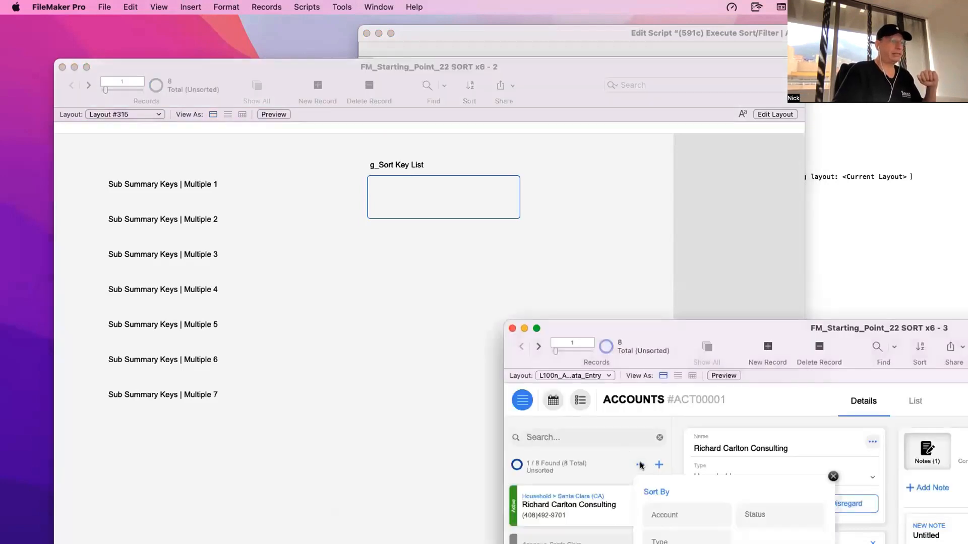
click(674, 515)
click(759, 514)
click(673, 540)
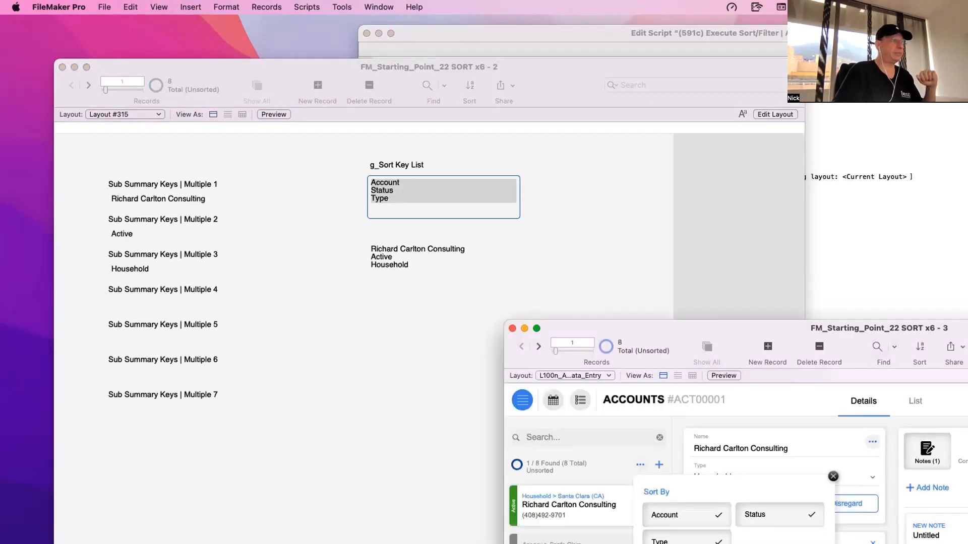
- Examine the entries in g_Sort Key List and the resulting list of sort values beneath it on Layout #315
click(403, 245)
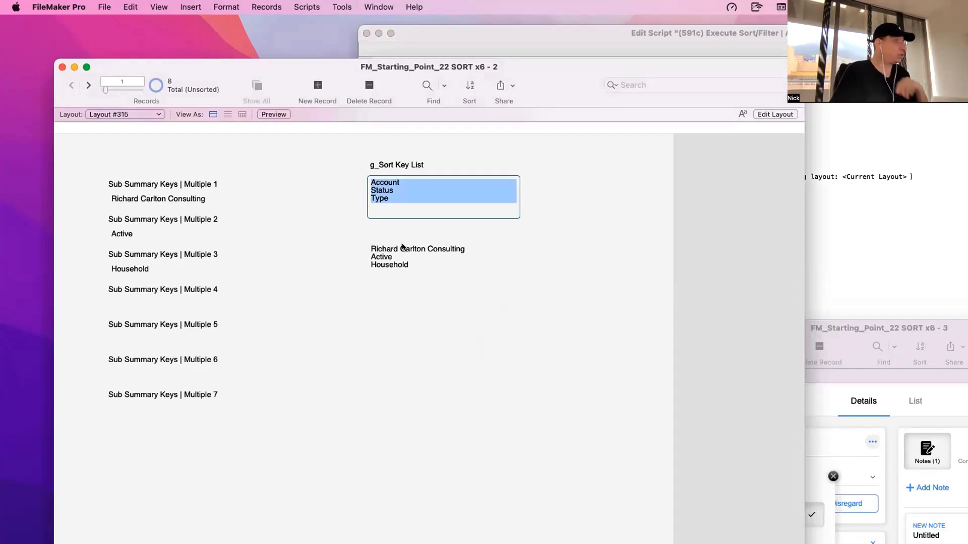
click(402, 183)
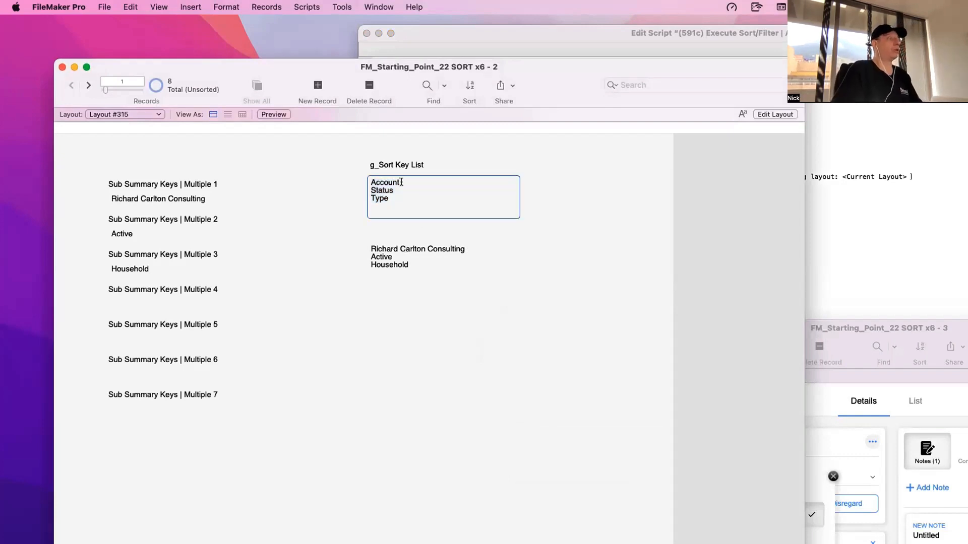
click(388, 245)
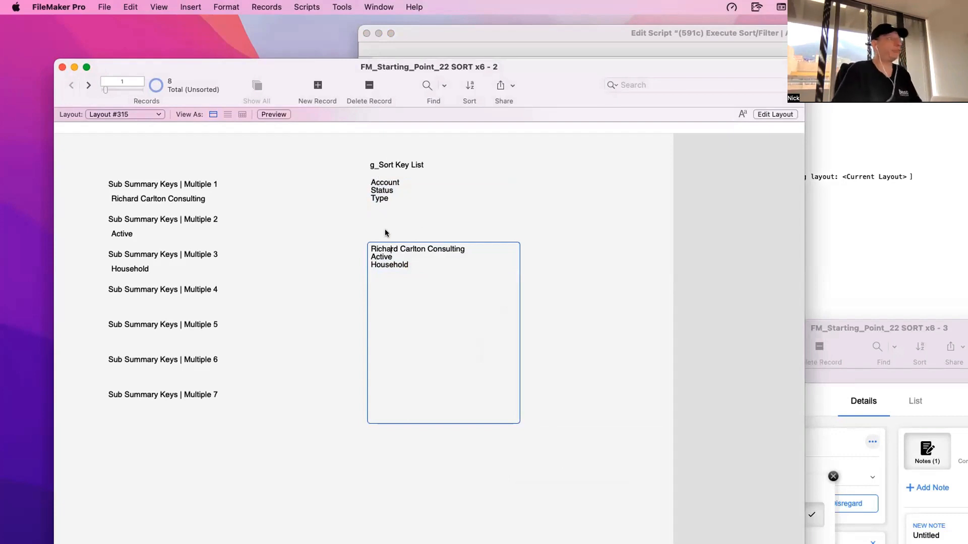
click(391, 257)
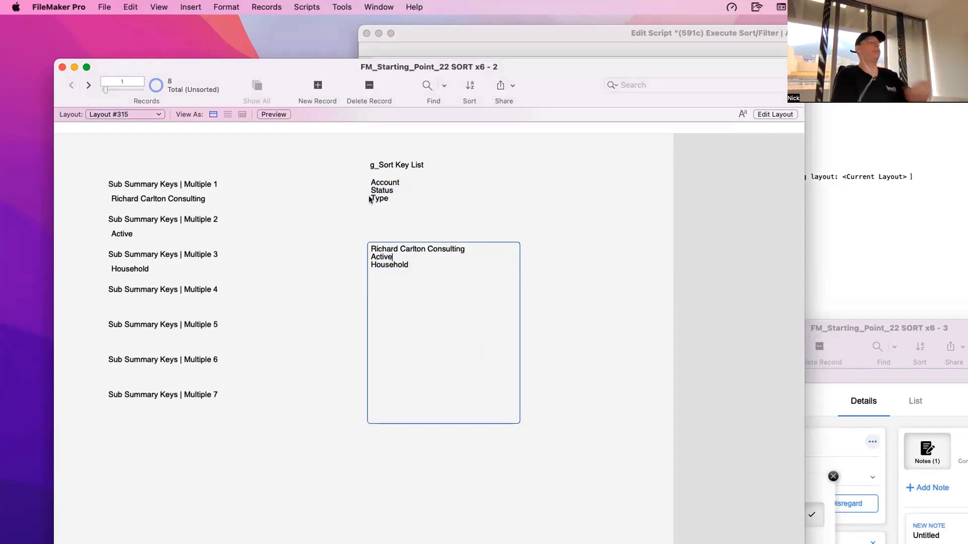
drag(409, 265, 359, 247)
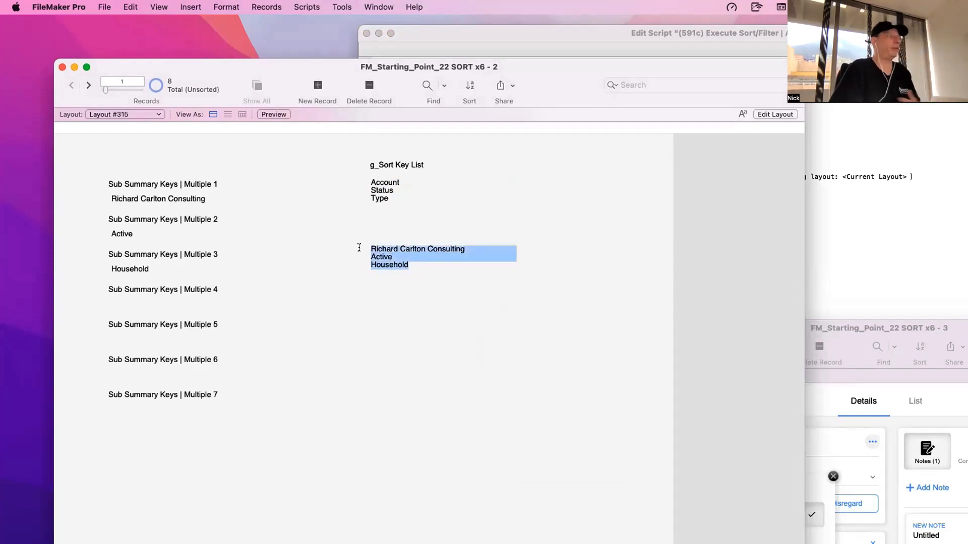
click(409, 253)
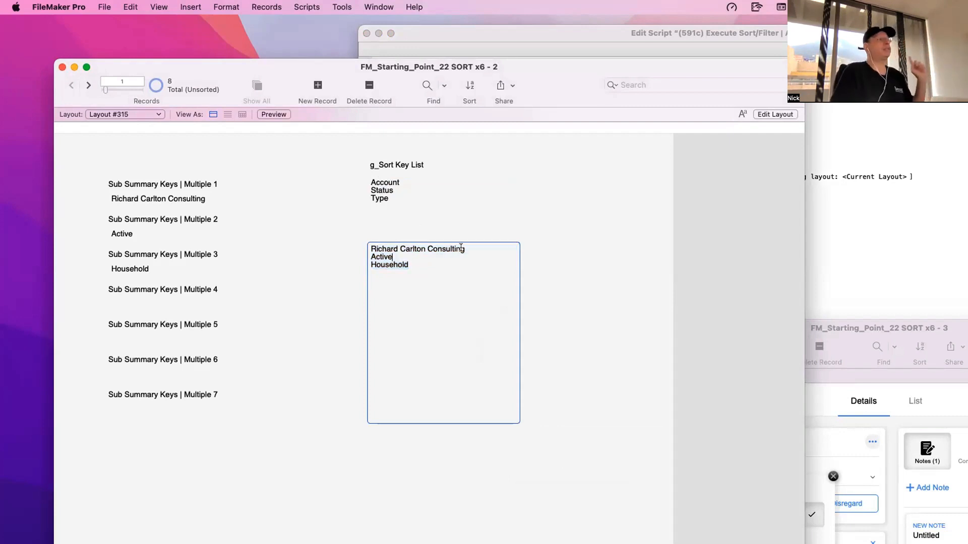
drag(461, 249, 380, 240)
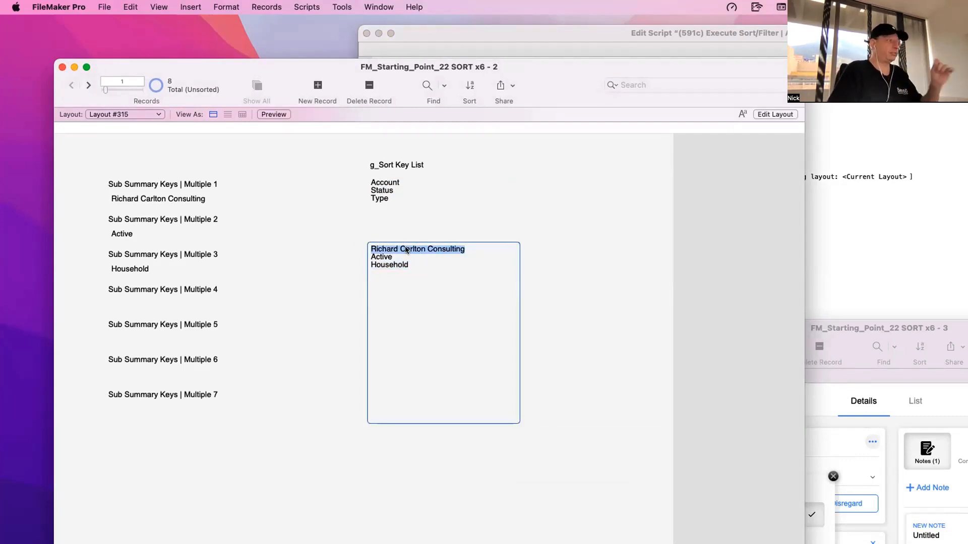
- Compare the first, second and third sort values in the list with Sub Summary Keys | Multiple 1, Multiple 2 and Multiple 3
click(172, 203)
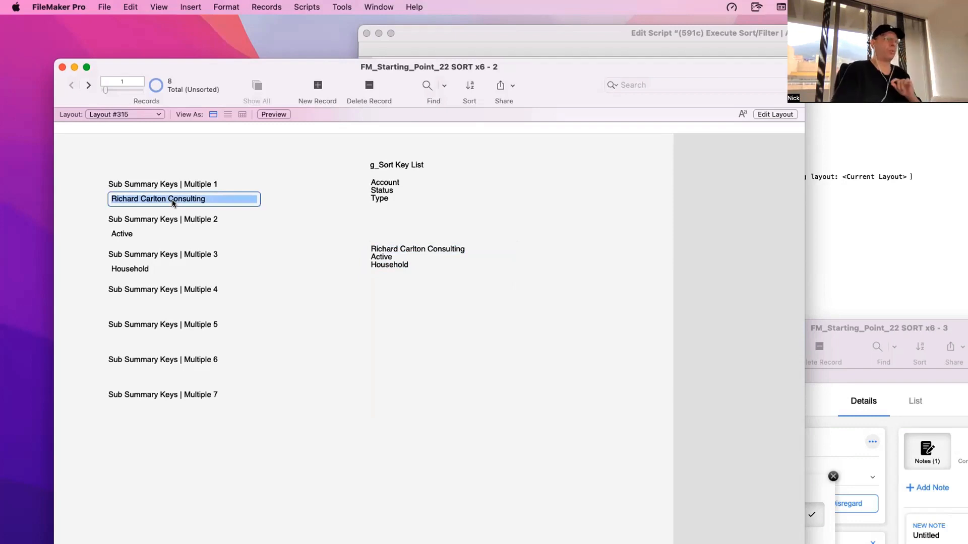
click(373, 253)
click(382, 256)
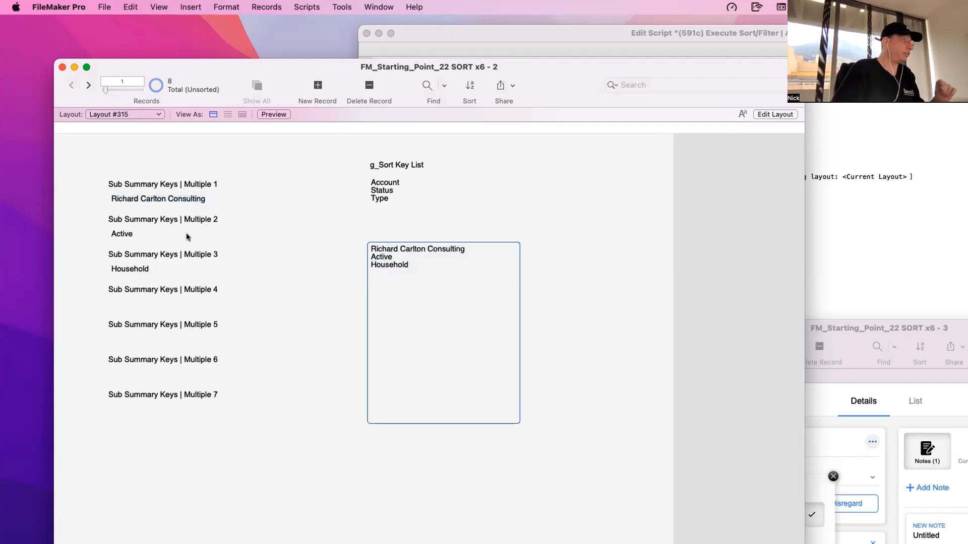
click(163, 233)
click(383, 265)
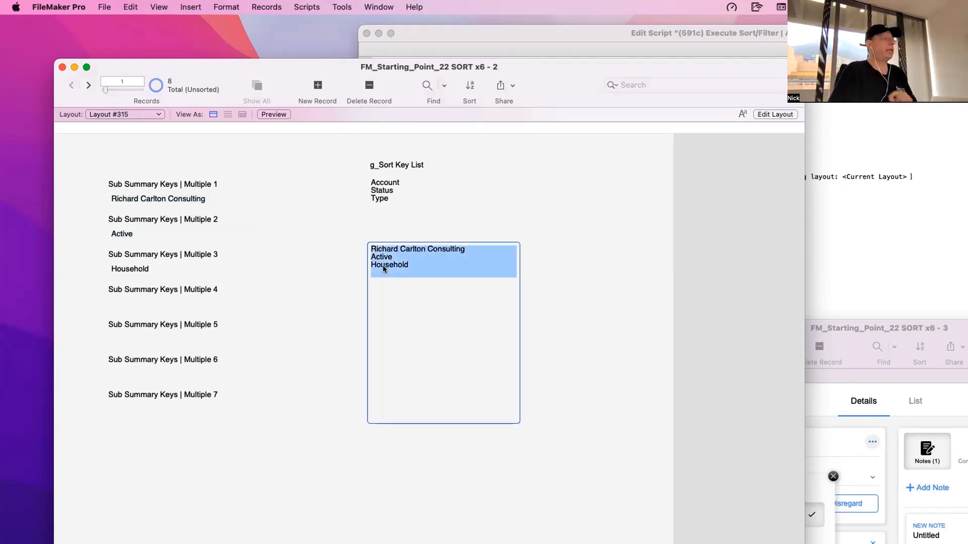
click(152, 272)
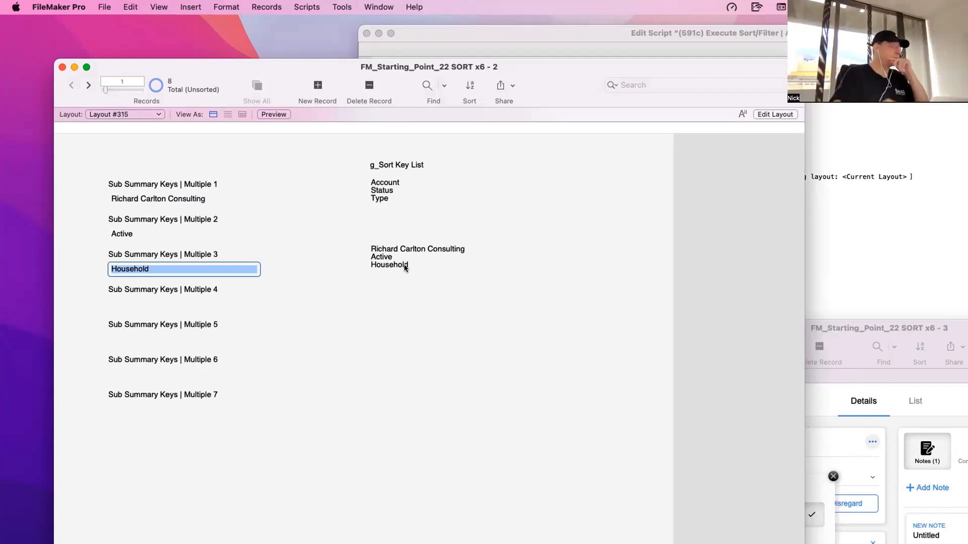
click(404, 267)
click(568, 258)
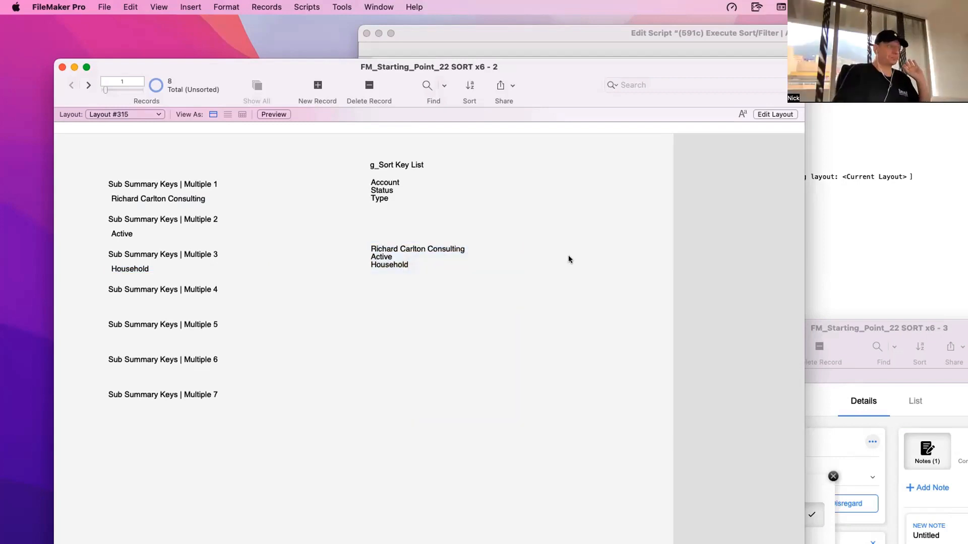
- Move the account details window aside and show the accounts List View window's layout in Layout mode
click(110, 109)
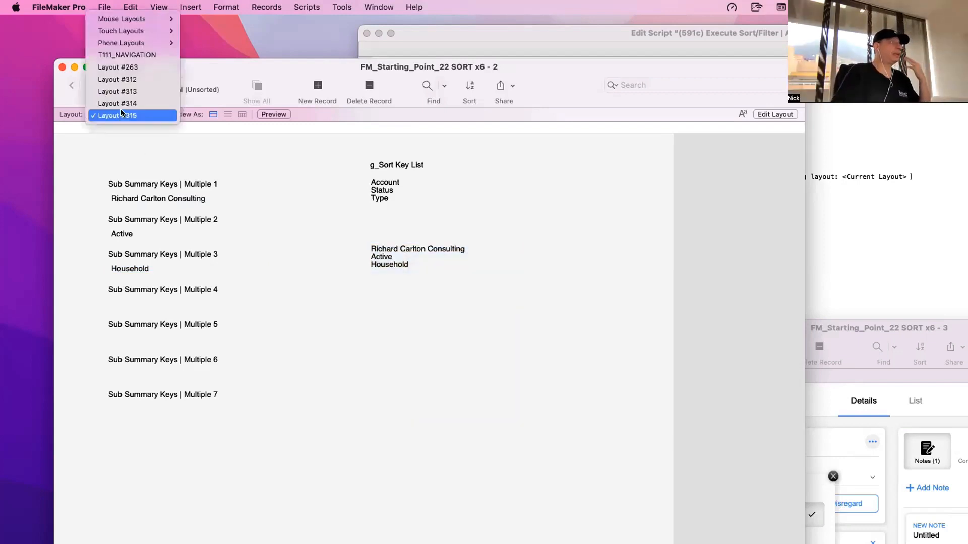
mouse_move(146, 31)
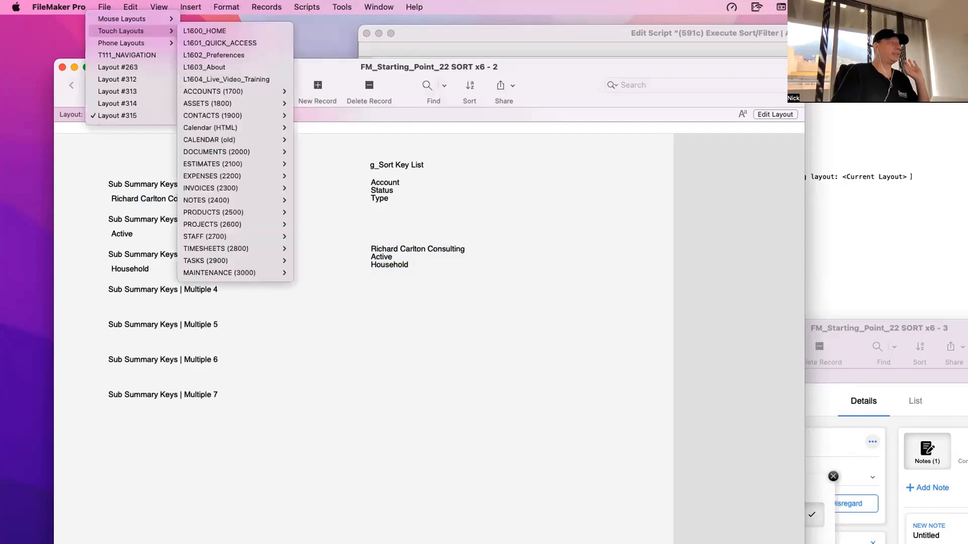
click(842, 330)
drag(843, 330, 516, 413)
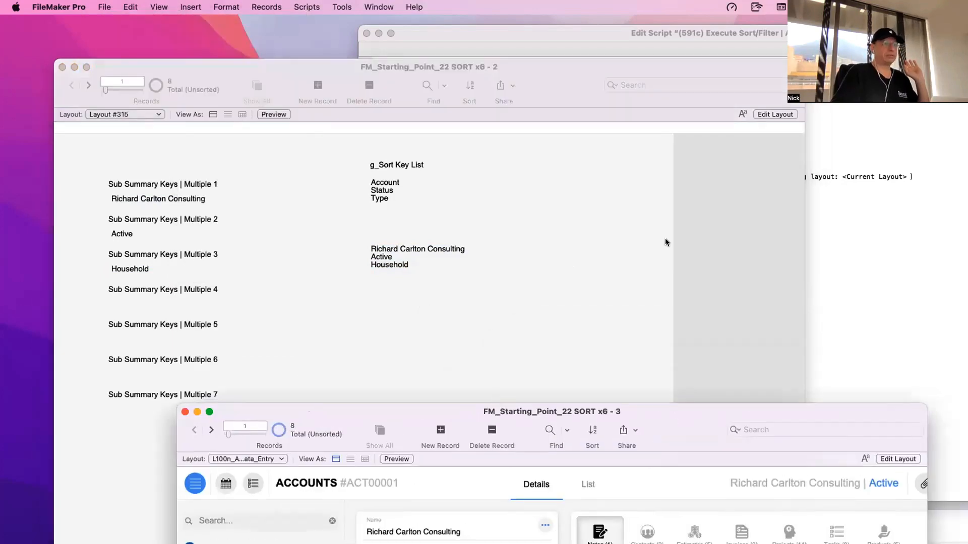
click(942, 514)
drag(825, 452, 521, 28)
key(super+l)
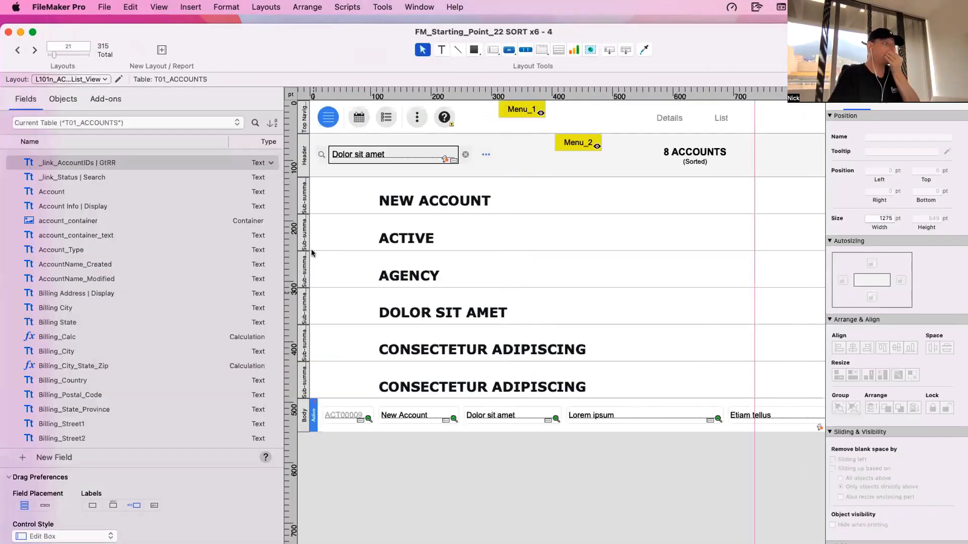
- Check which sort fields the first and second sub-summary parts use, cancelling each part definition unchanged
double_click(305, 198)
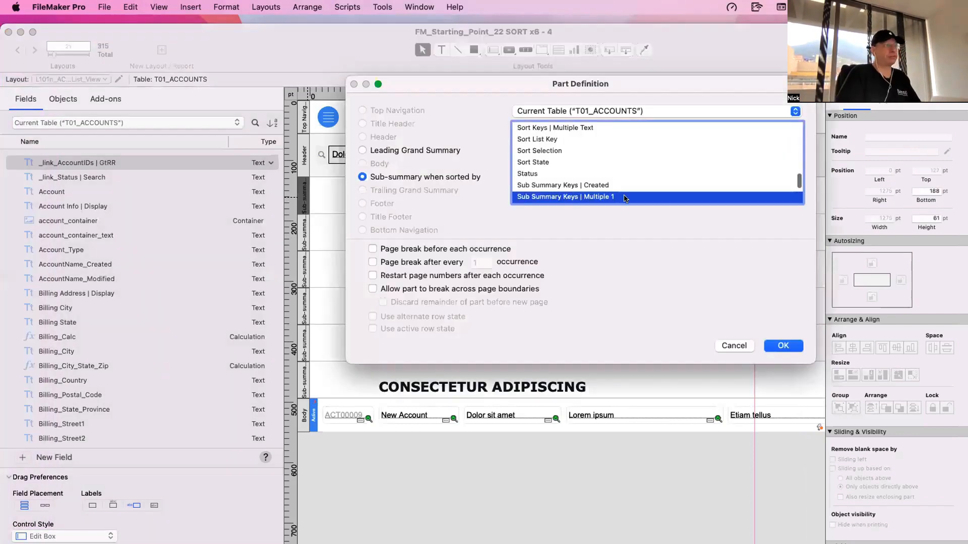
key(Escape)
double_click(305, 242)
click(733, 346)
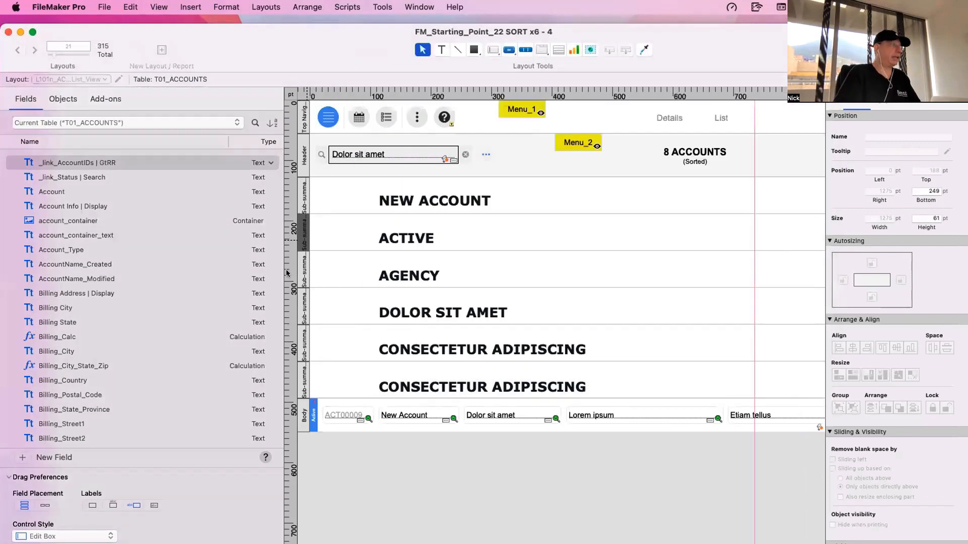
- Check the third sub-summary part's definition, keeping Sub Summary Keys | Multiple 3 as its sort field, and look through the fourth to sixth parts
click(302, 267)
double_click(304, 267)
click(585, 173)
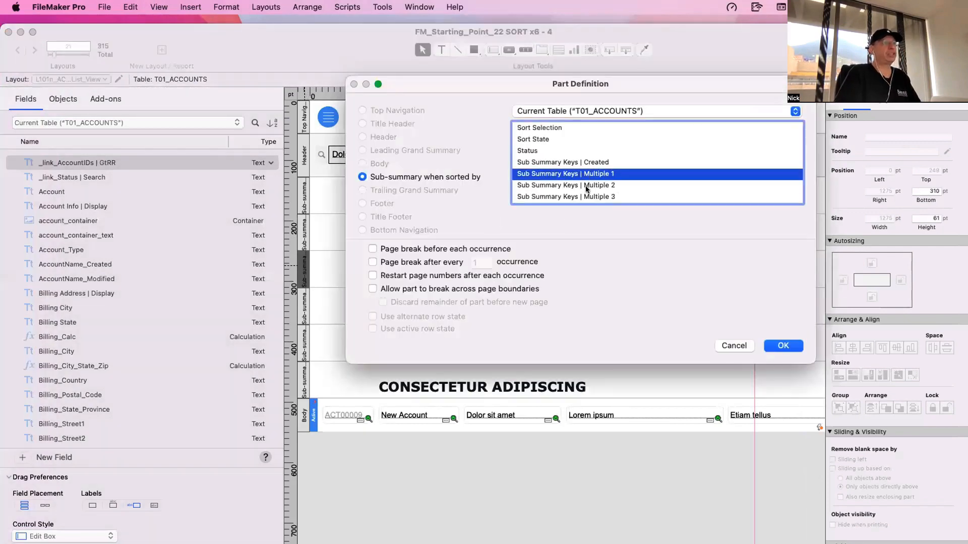
click(588, 197)
key(Return)
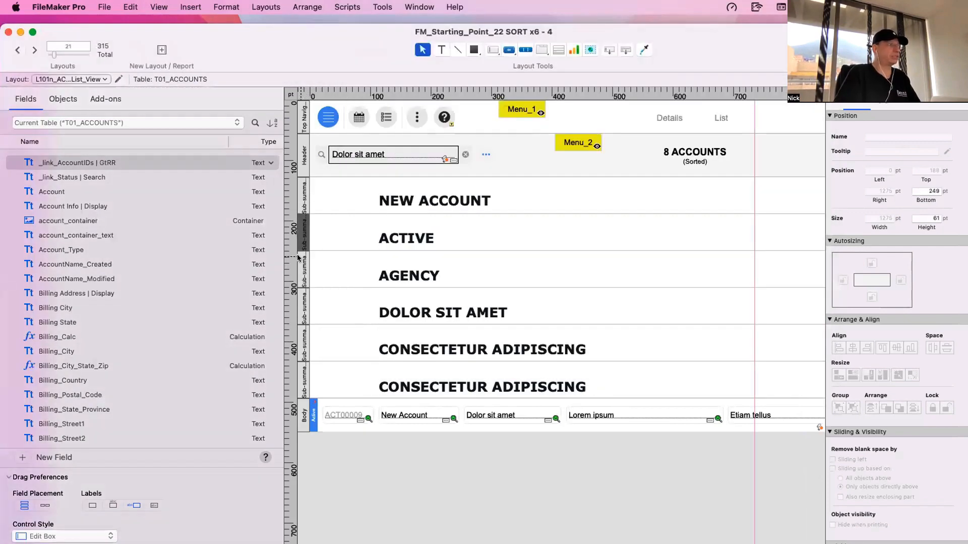
click(301, 305)
click(303, 343)
click(305, 370)
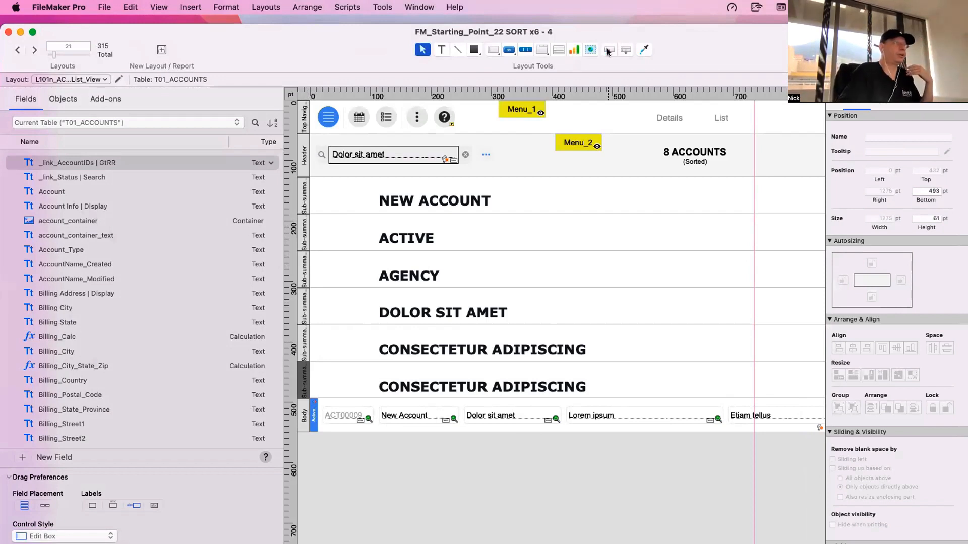
- Add a trailing sub-summary part below the body, sorted by Sub Summary Keys | Multiple 4, and check its definition
drag(626, 49, 608, 447)
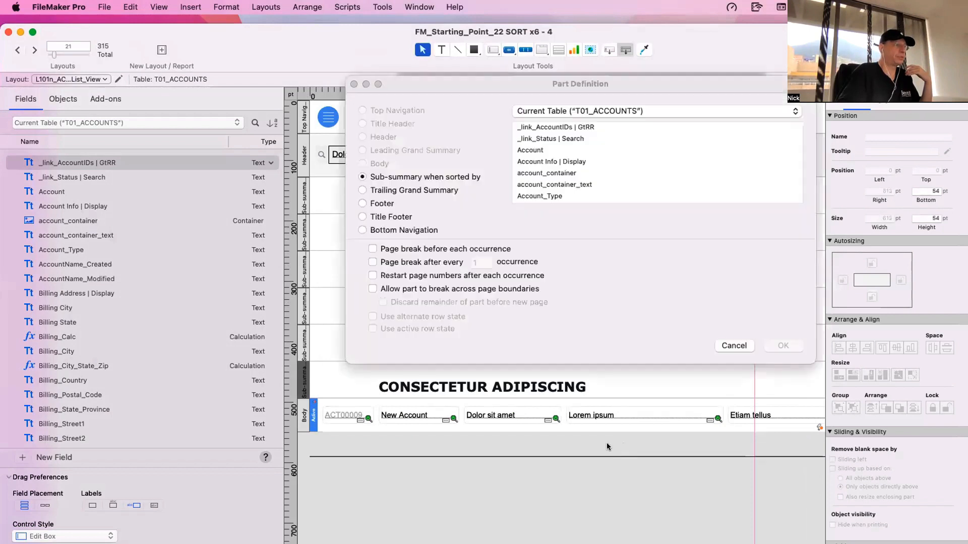
click(575, 174)
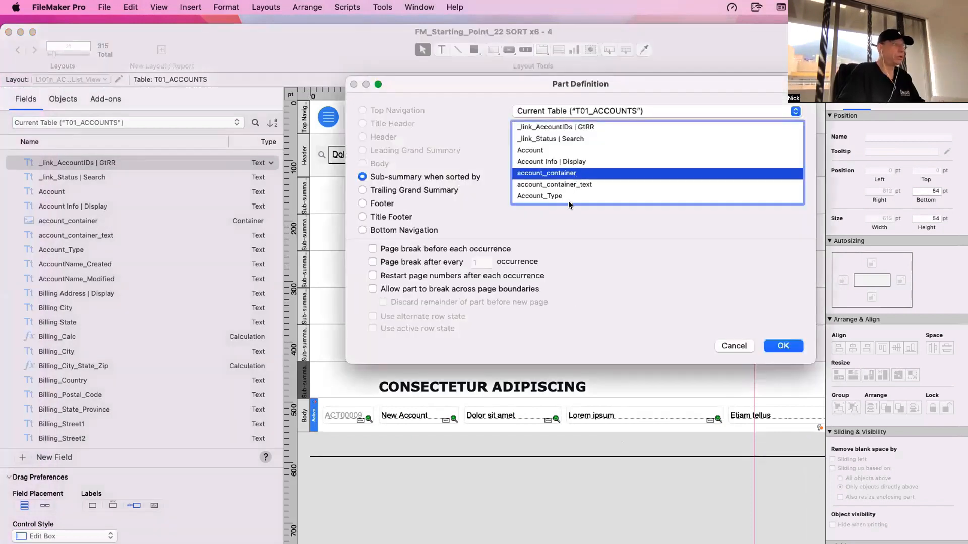
scroll(567, 201, down, 7)
click(570, 183)
text(sub)
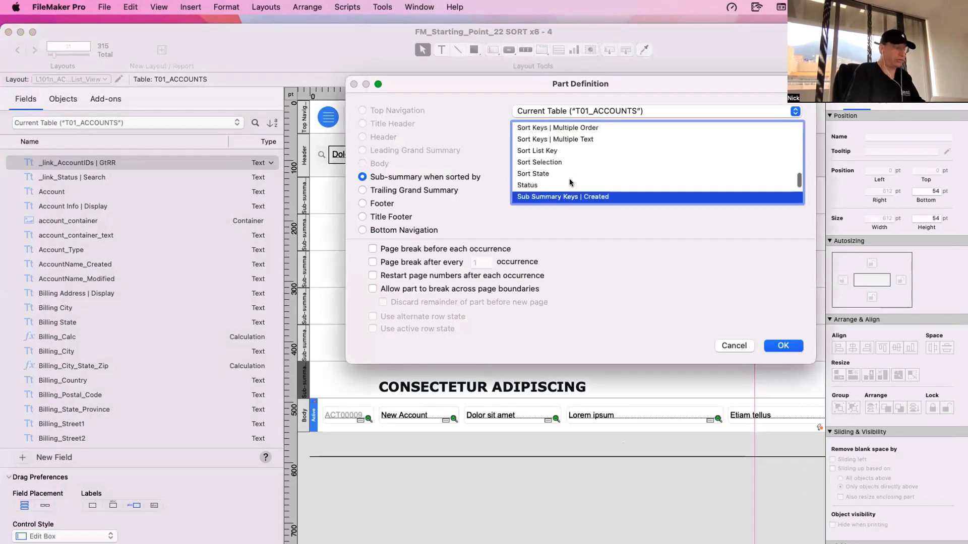
scroll(570, 182, down, 3)
click(577, 184)
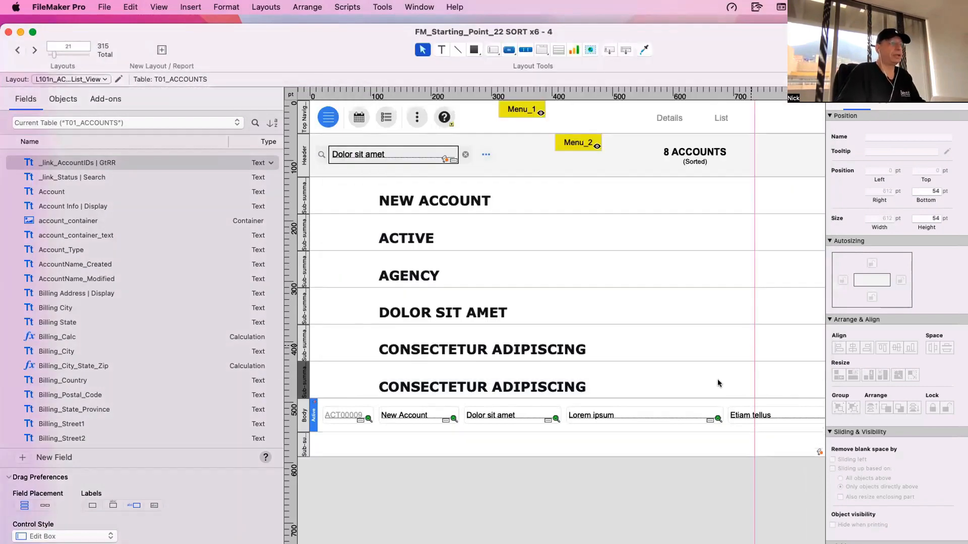
key(Return)
double_click(304, 451)
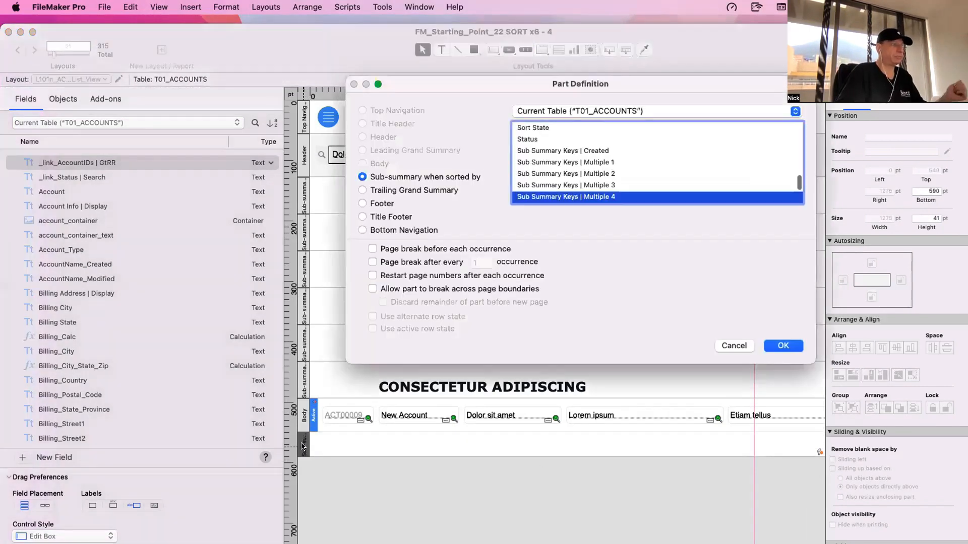
key(Return)
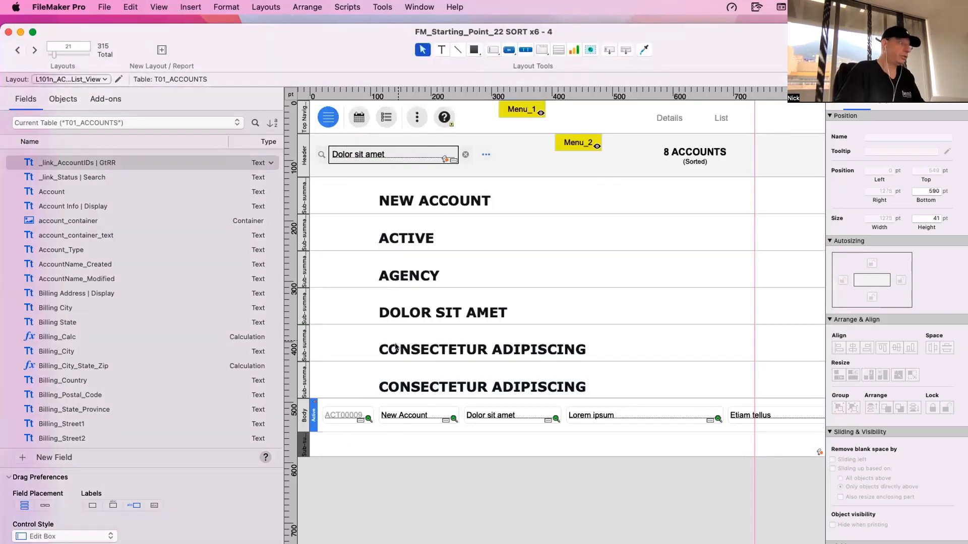
- Delete the trailing sub-summary part below the body
scroll(307, 444, down, 1)
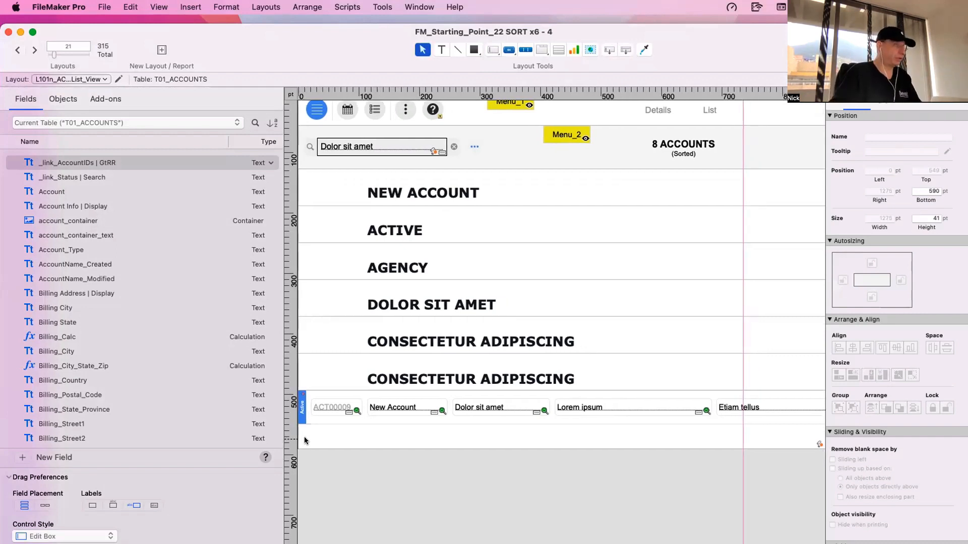
scroll(307, 436, down, 1)
click(305, 432)
key(Delete)
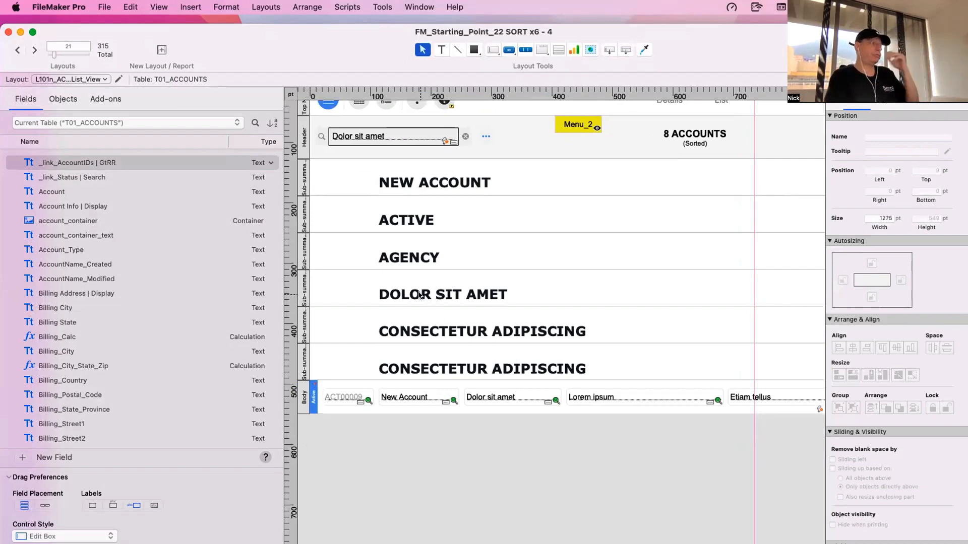
- Find the Sub Summary Keys fields in the database definition of ACC_Accounts and select Sub Summary Keys | Multiple 6
key(super+shift+d)
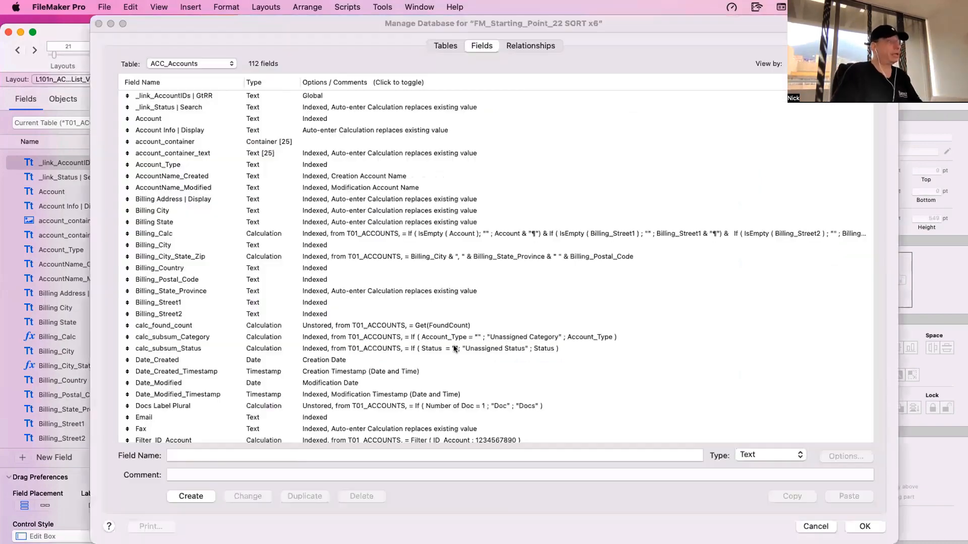
scroll(452, 344, down, 10)
click(332, 361)
text(sum_count_by_category)
scroll(331, 369, up, 1)
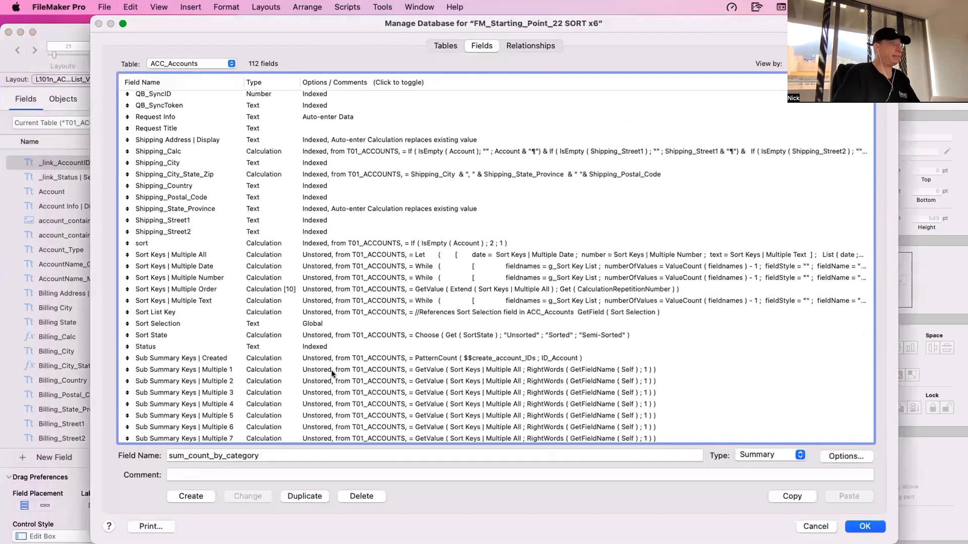
scroll(332, 368, down, 5)
click(208, 290)
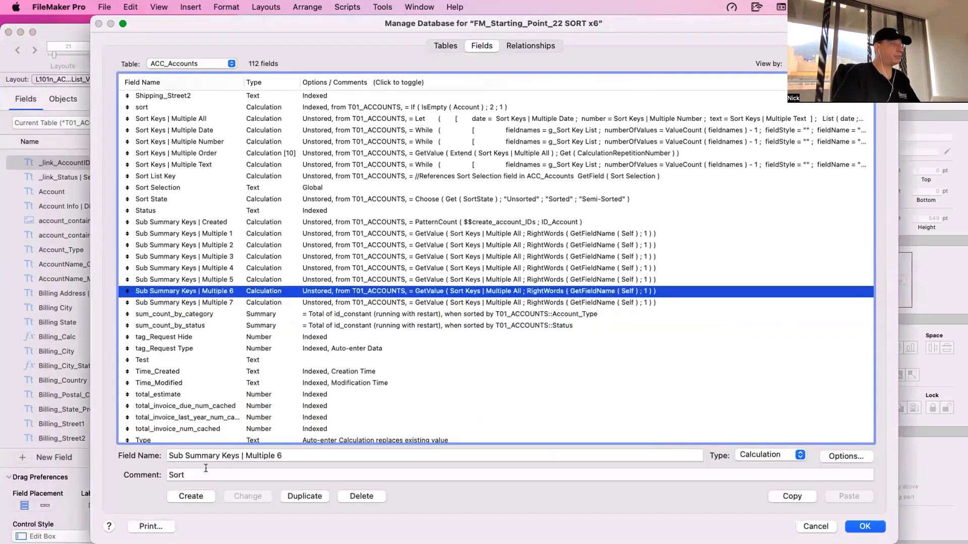
- Try the words Above and Below after Keys in the Sub Summary Keys | Multiple 6 field name, and restore the original name
text(Above)
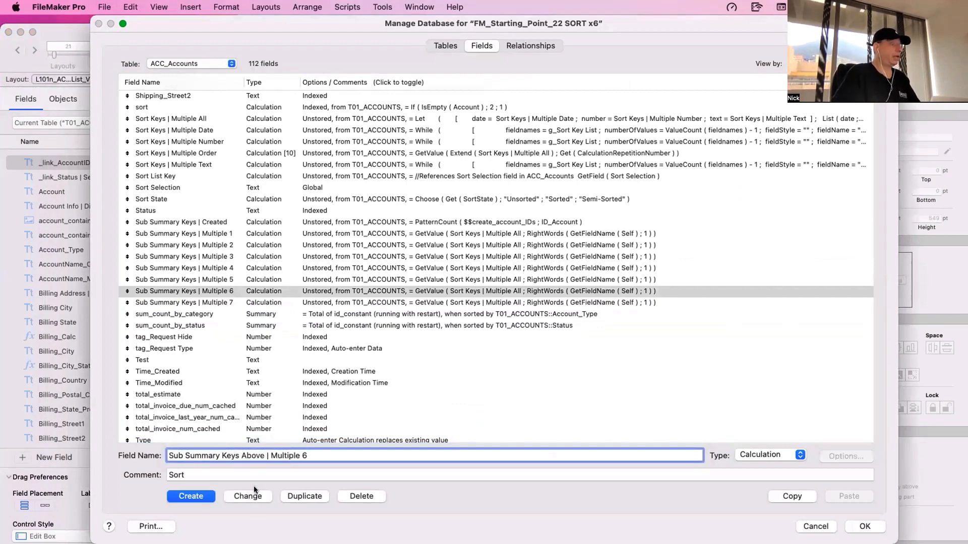
double_click(253, 455)
text(Below)
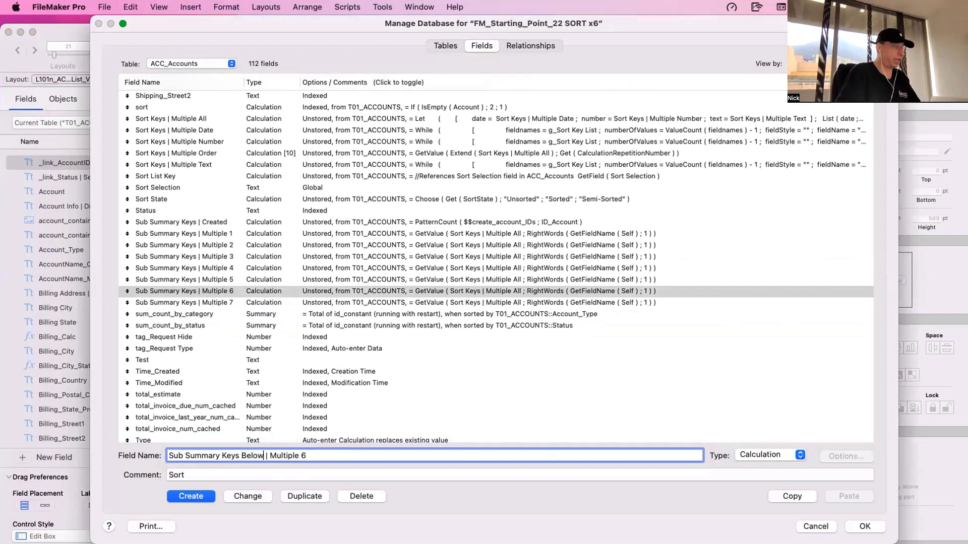
double_click(246, 456)
key(BackSpace)
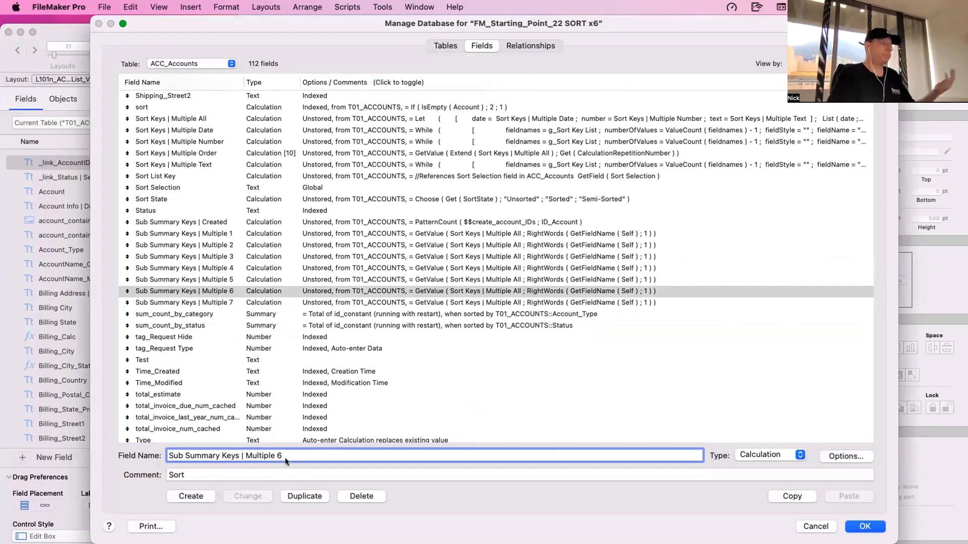
- Close the database definition without saving changes and return to the accounts list layout
click(339, 349)
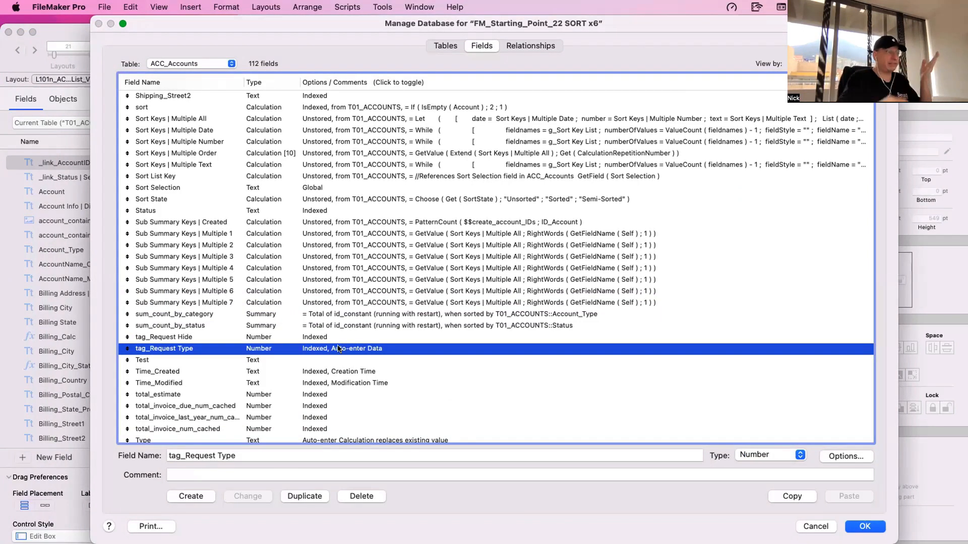
click(805, 526)
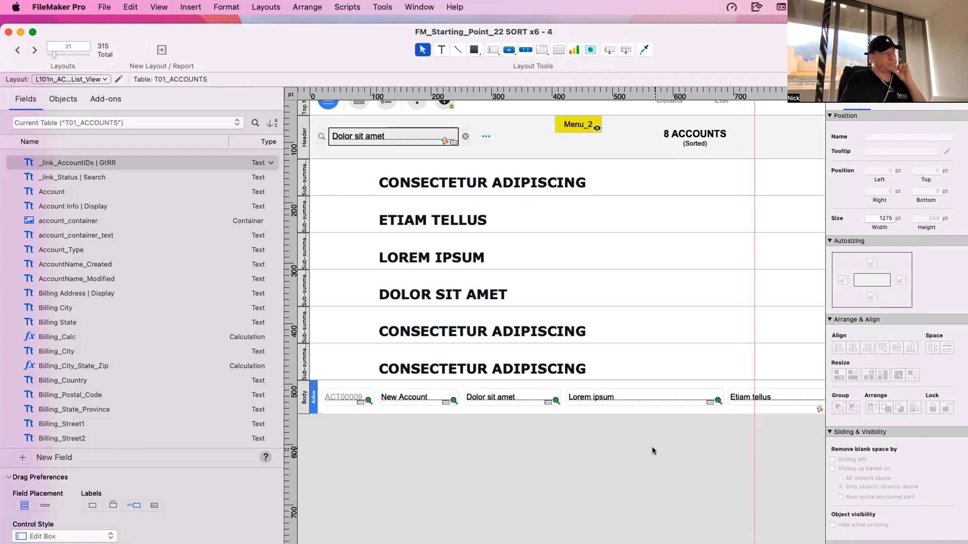
scroll(651, 446, up, 2)
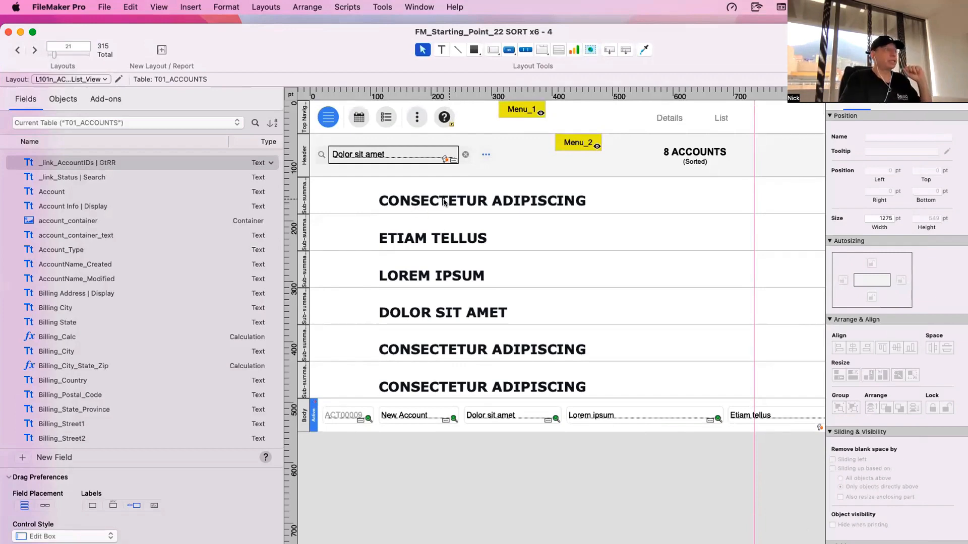
key(shift+super+s)
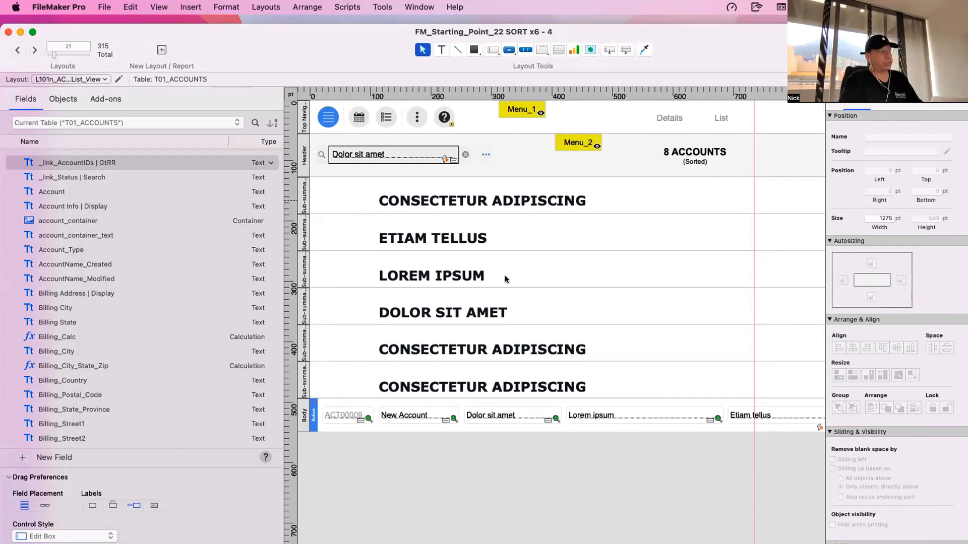
drag(341, 27, 669, 301)
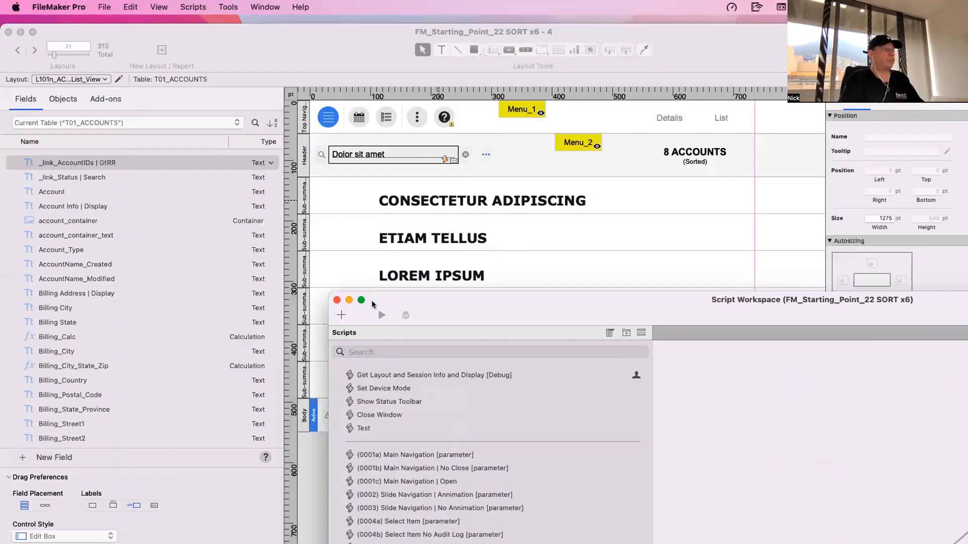
click(337, 301)
- Move the list layout window out of the way, bring the account Details window to the front and reposition it
drag(723, 55, 745, 477)
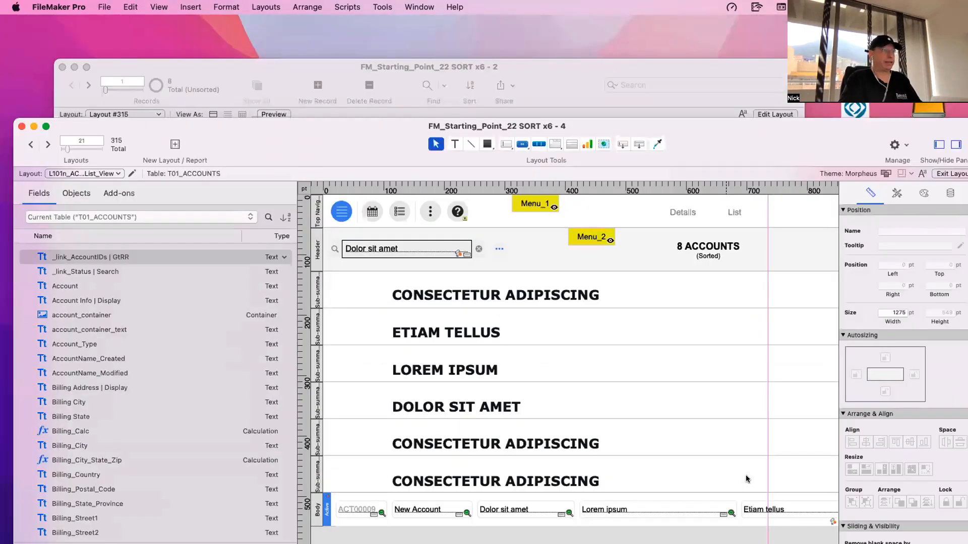
drag(717, 434, 734, 225)
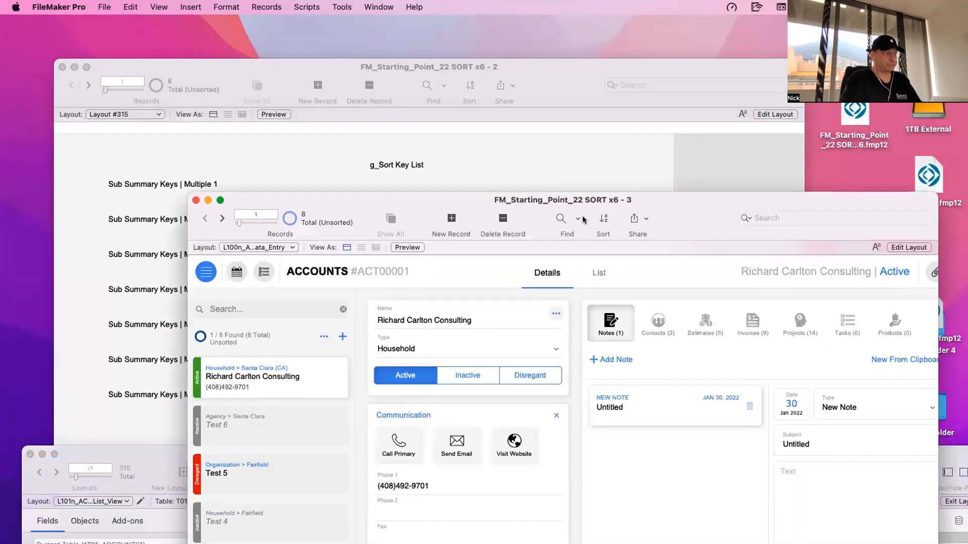
click(380, 6)
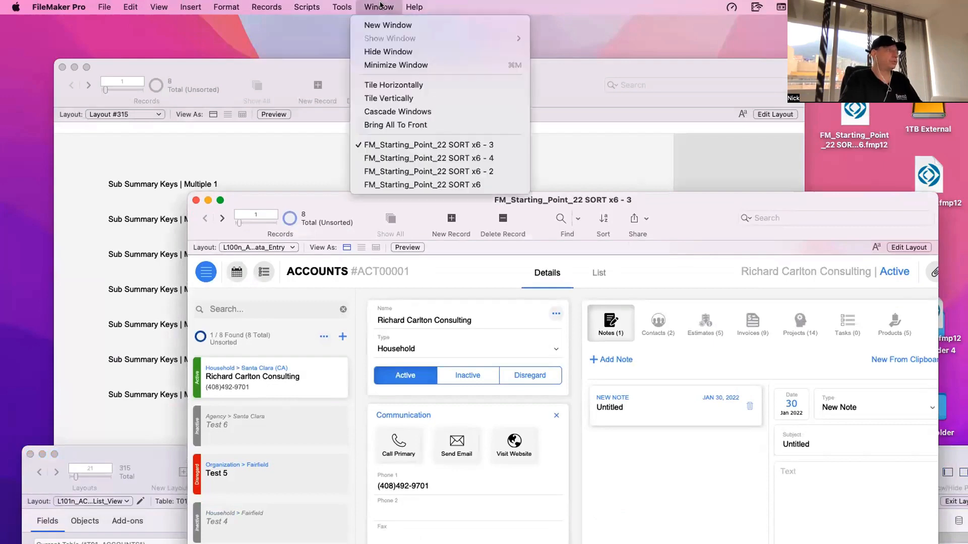
click(380, 6)
drag(418, 202, 608, 89)
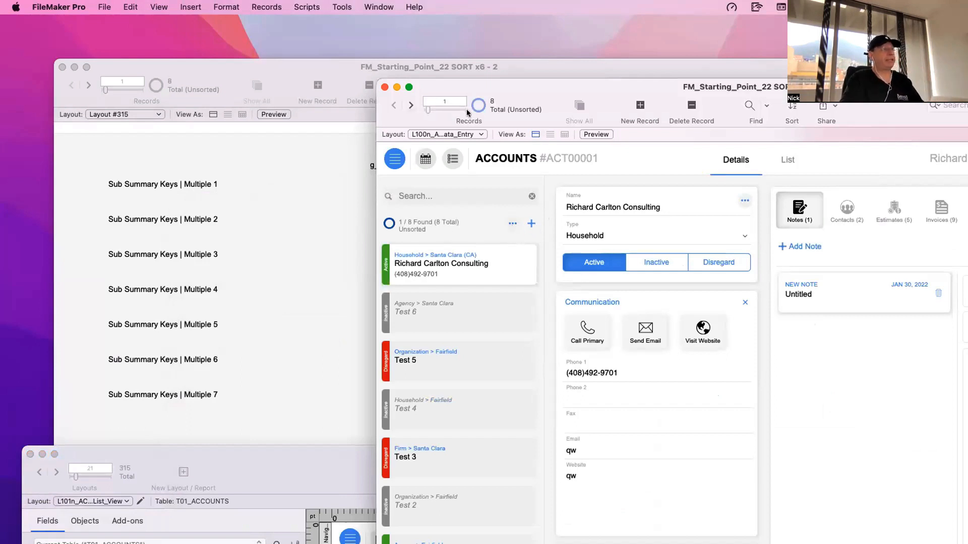
- Switch back and forth between found and omitted accounts with the pie indicators in the status toolbar and above the account list
key(super+alt+s)
key(super+alt+s)
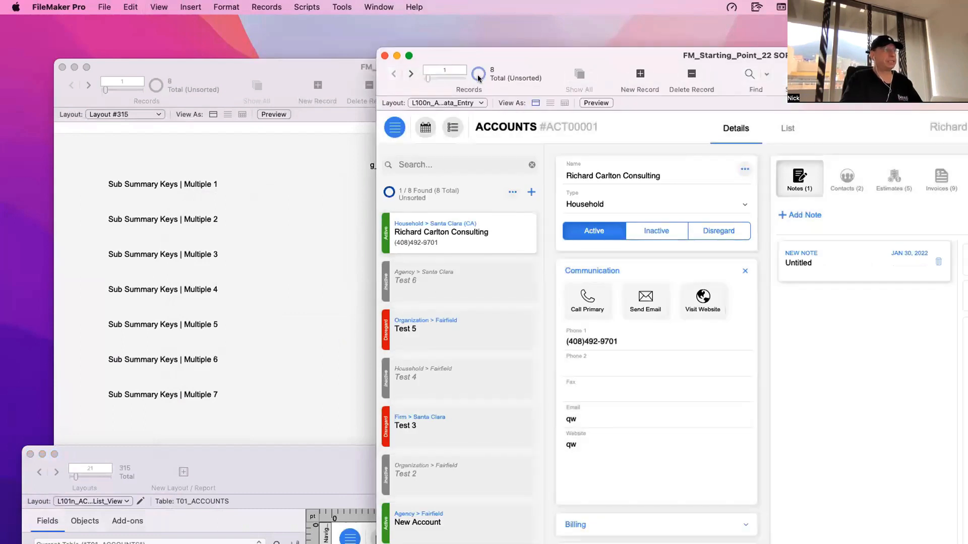
click(387, 194)
click(388, 194)
click(387, 194)
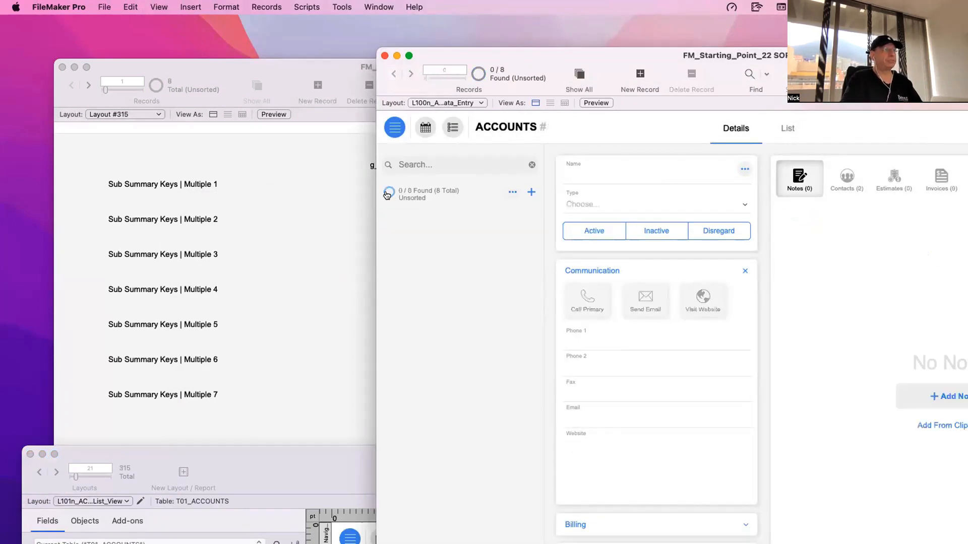
click(387, 193)
click(481, 76)
click(482, 76)
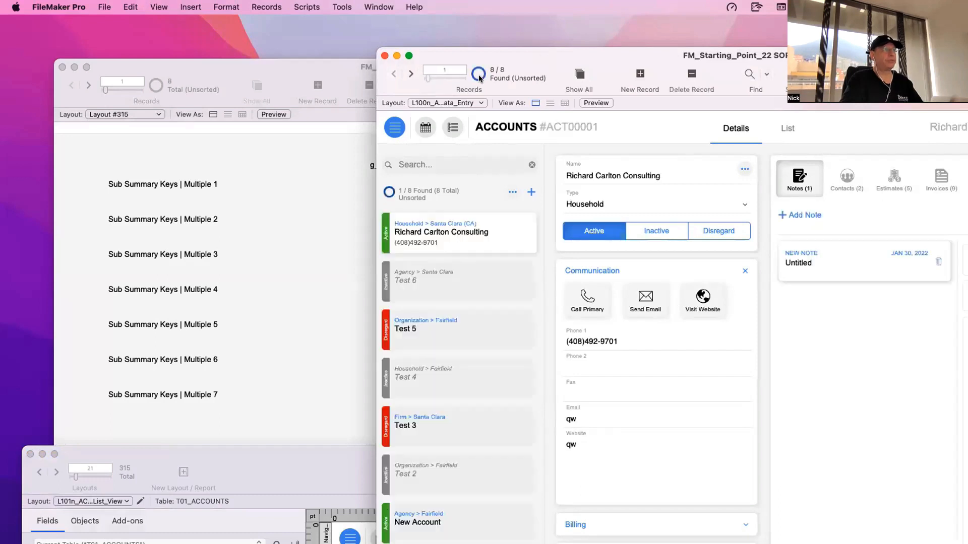
click(481, 75)
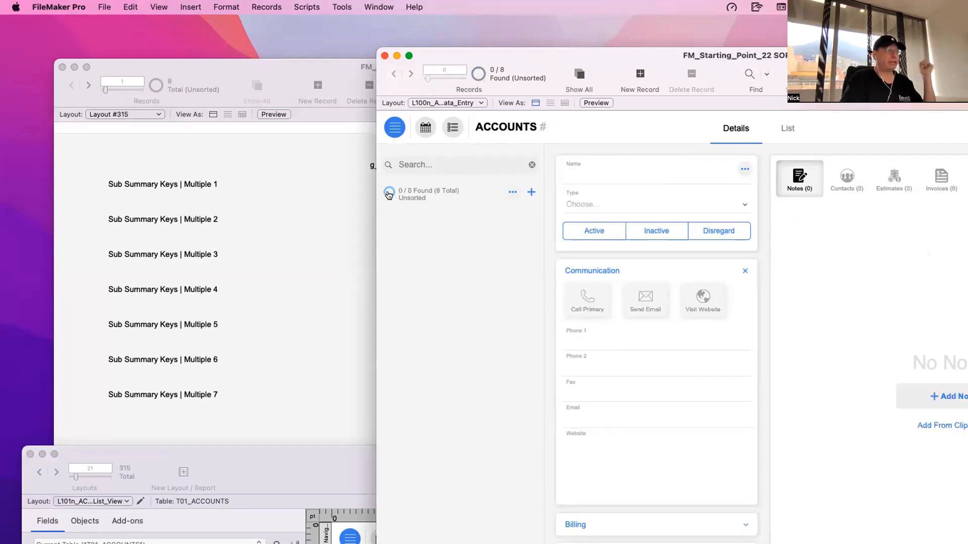
click(388, 195)
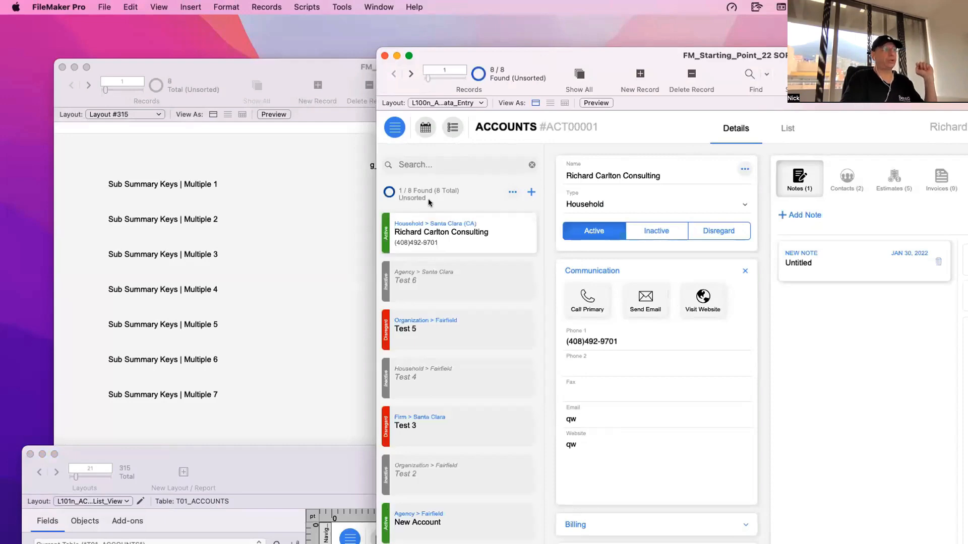
- Open the accounts data entry layout in Layout mode and copy the pie indicator with its found-count text above the account list
key(super+l)
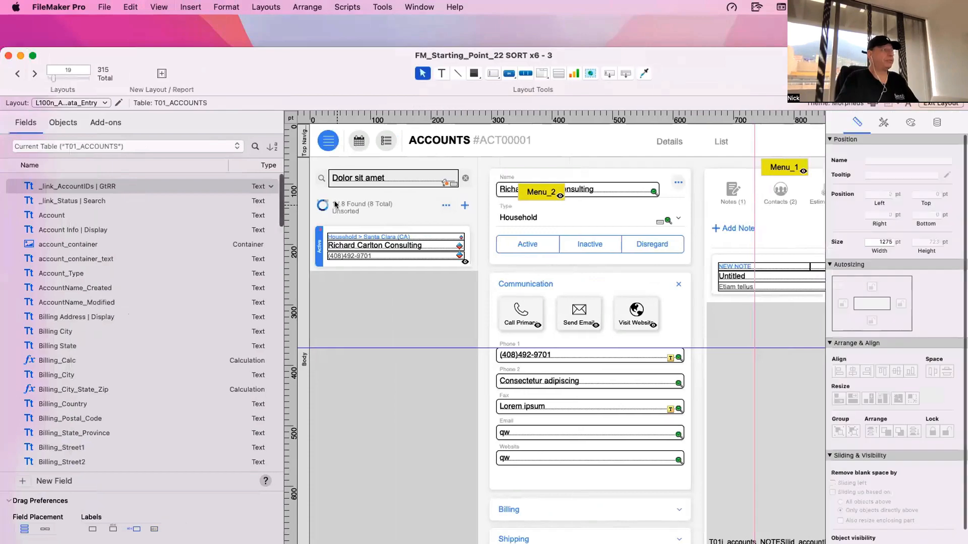
click(371, 202)
drag(372, 81, 578, 197)
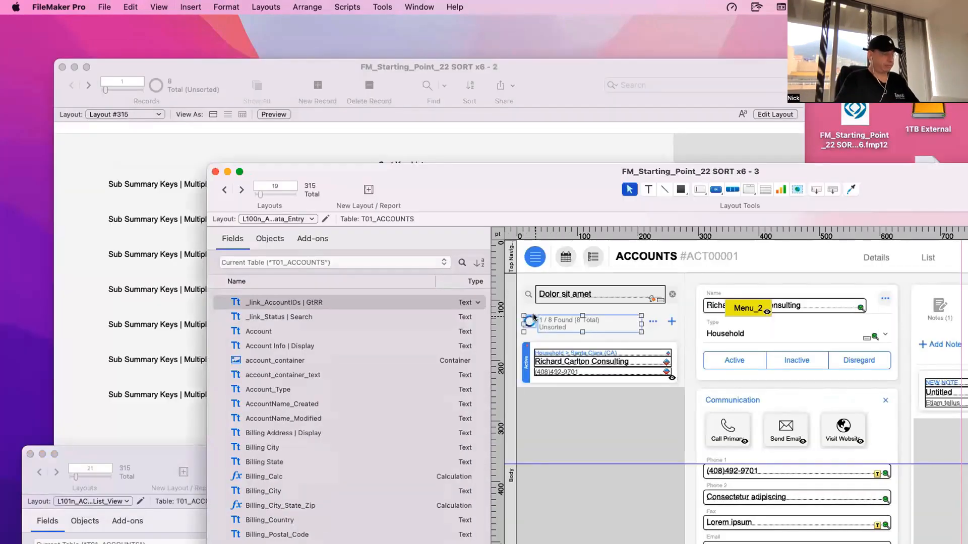
drag(527, 320, 531, 308)
key(super+z)
click(550, 322)
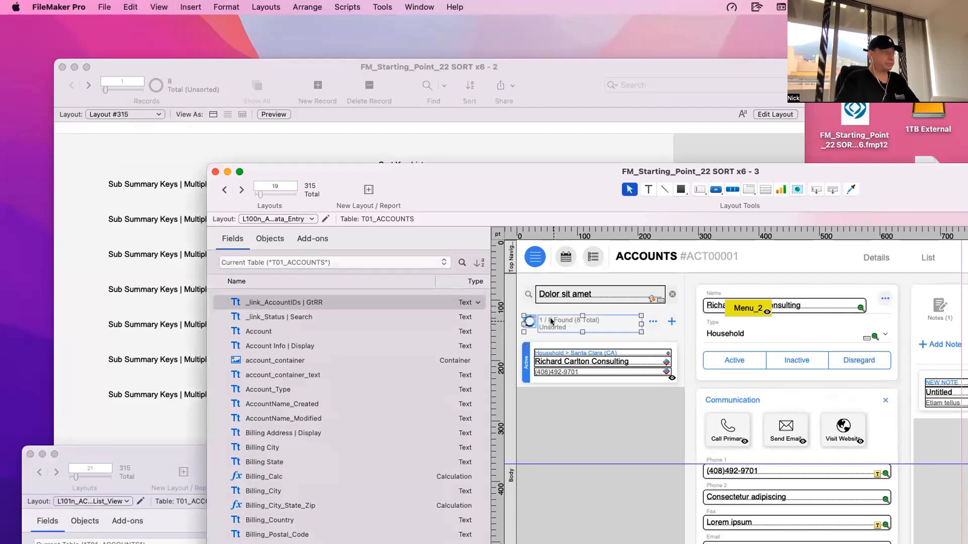
- Edit Layout #315 and move the seven Sub Summary Keys fields with their labels up and to the left
drag(440, 201, 639, 154)
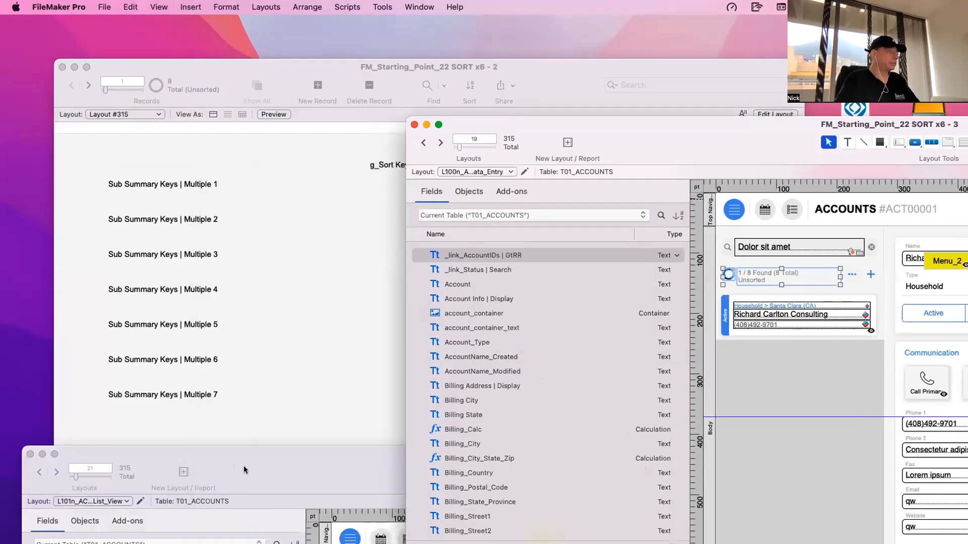
click(265, 316)
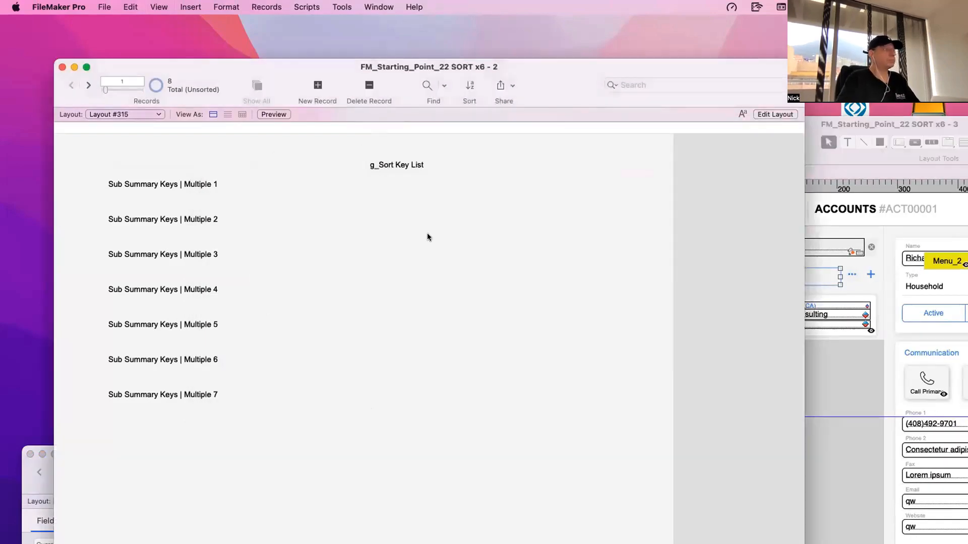
key(super+l)
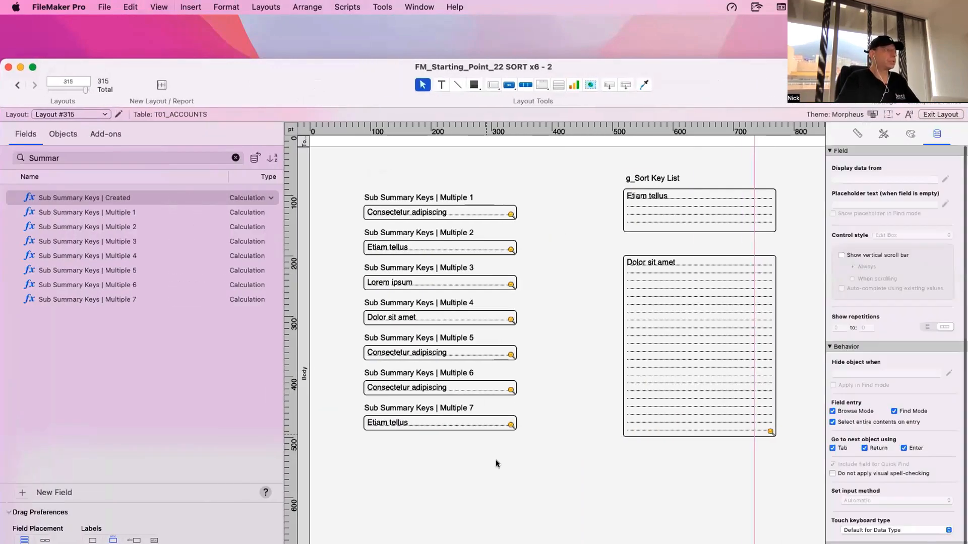
drag(497, 463, 352, 159)
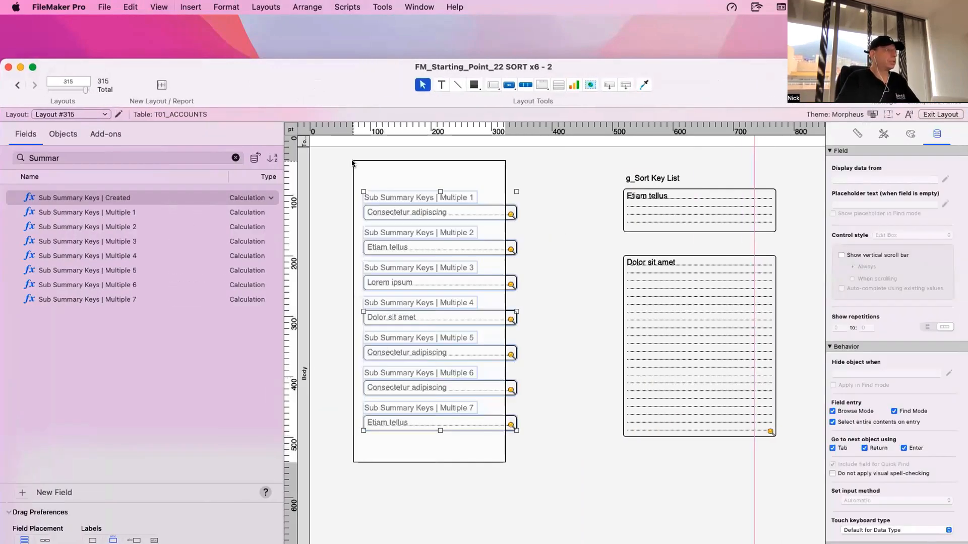
drag(513, 352, 485, 321)
- Paste the found-count indicator below the Sub Summary Keys fields and turn off sample data so the layout displays field and symbol names
key(super+v)
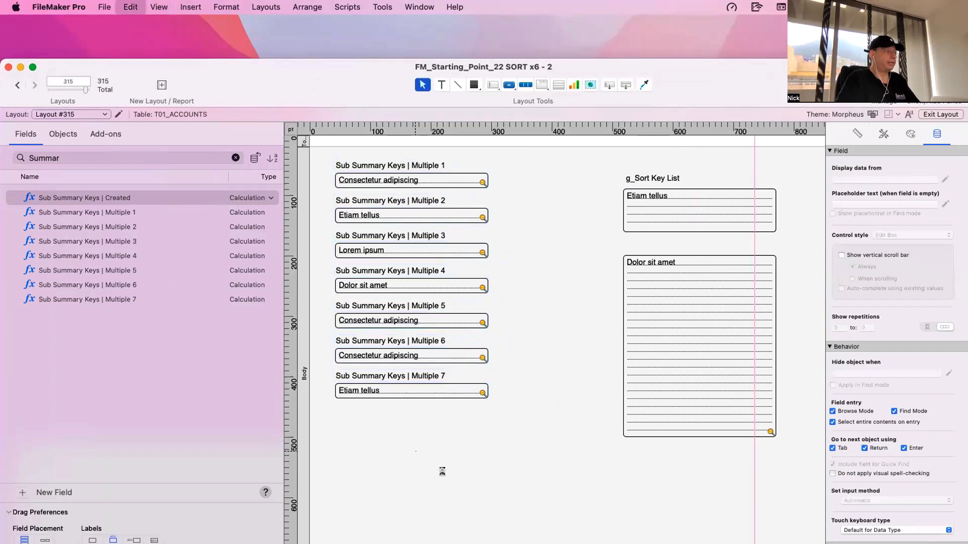
click(158, 6)
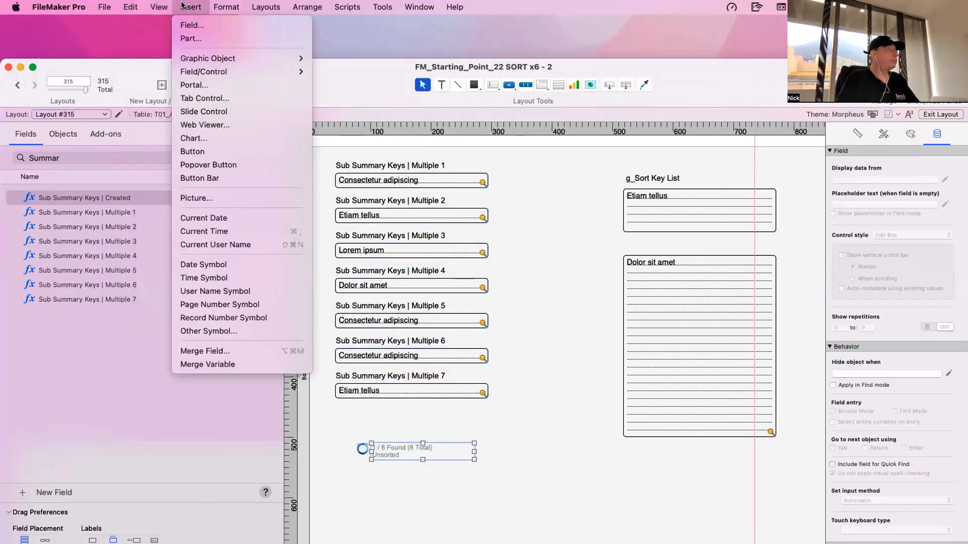
mouse_move(183, 192)
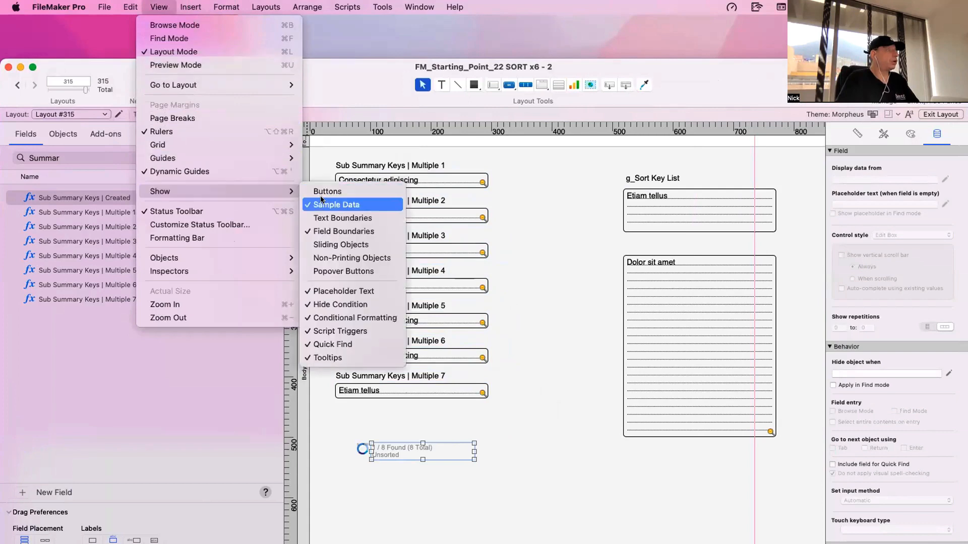
click(336, 206)
click(509, 468)
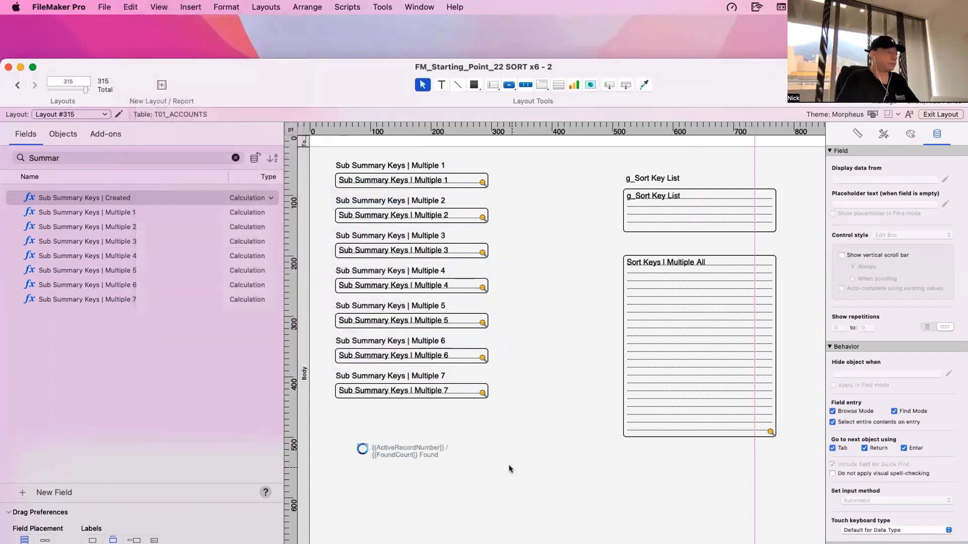
- Enlarge the pasted found-count text block downward so all its merge symbols and the Sort State line fit
click(454, 450)
drag(471, 457, 516, 454)
key(super+z)
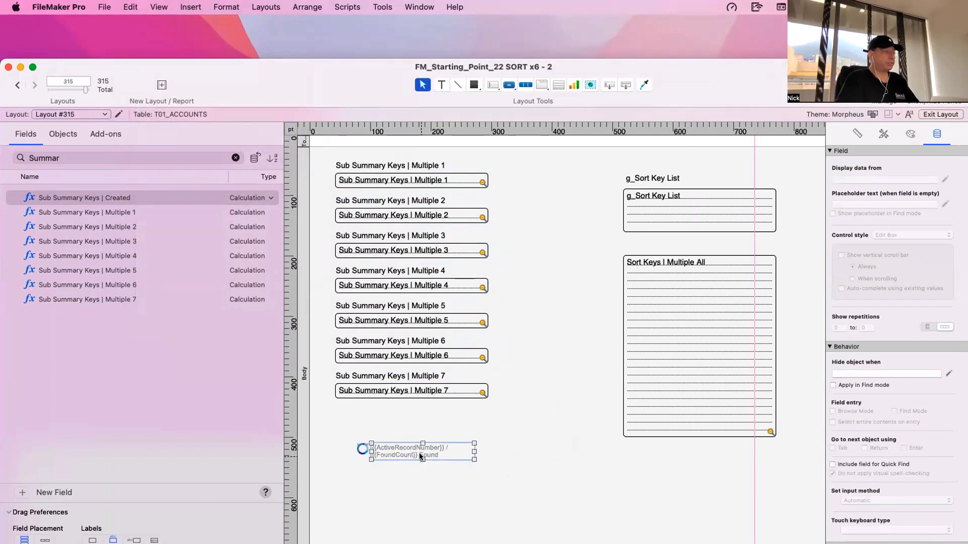
drag(421, 456, 421, 486)
click(527, 488)
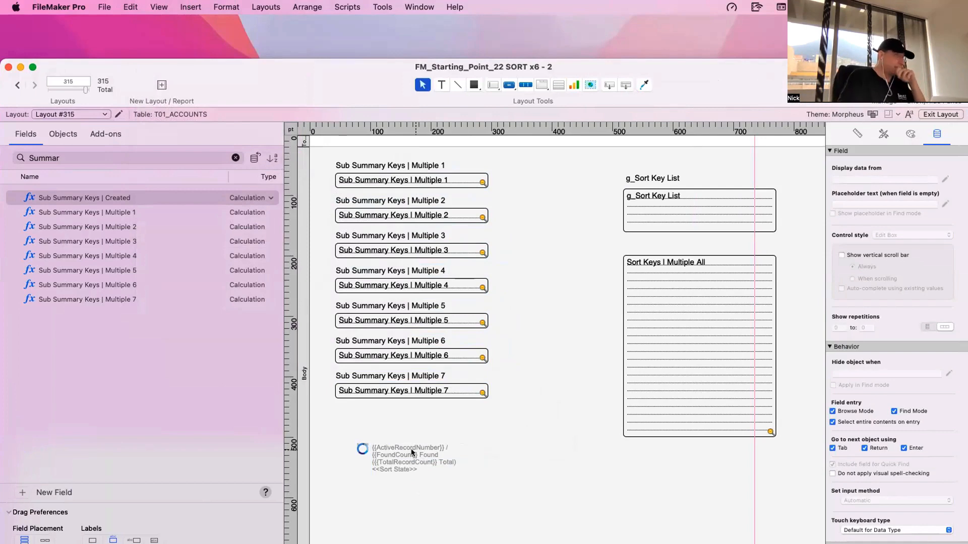
- Review the Get function symbols available for insertion on a layout, and close the list without inserting one
click(145, 6)
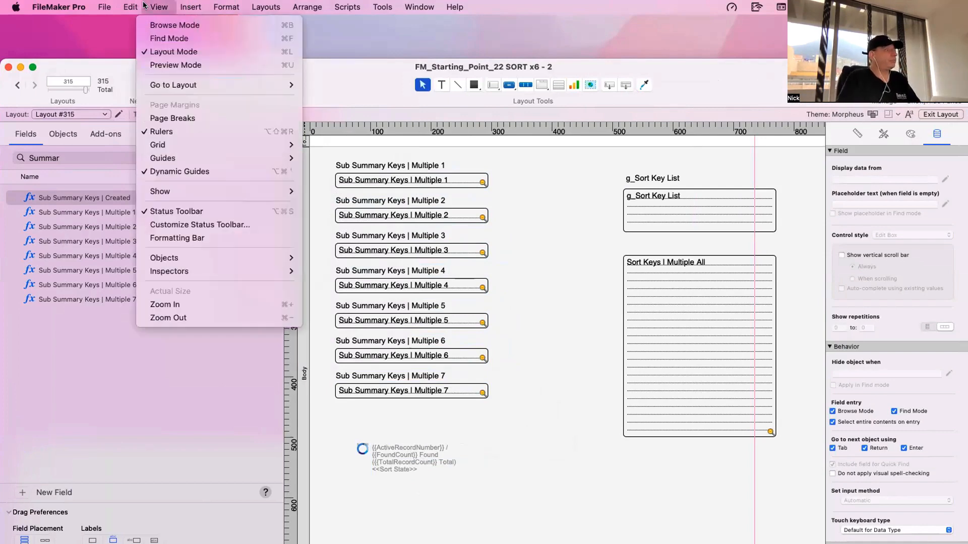
mouse_move(176, 5)
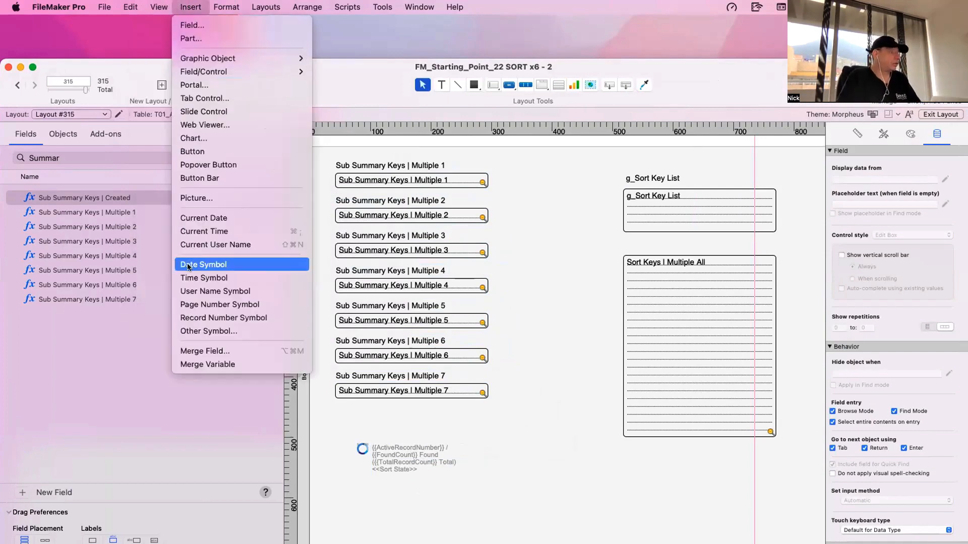
click(414, 300)
scroll(459, 255, down, 3)
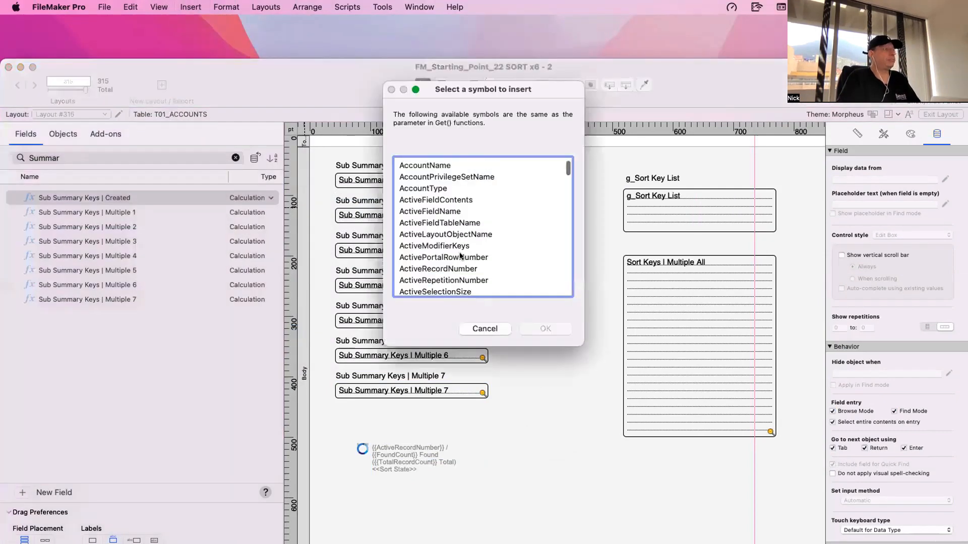
click(459, 254)
click(479, 328)
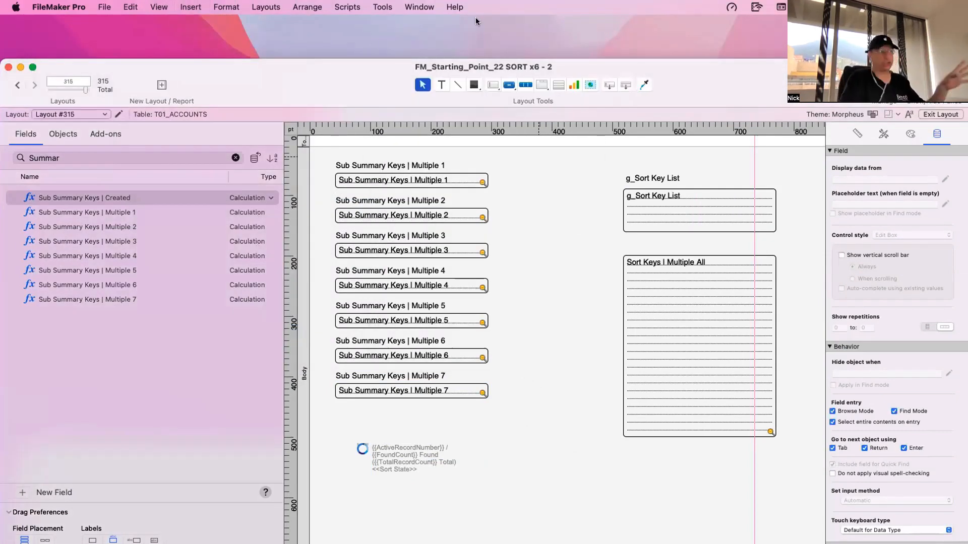
- Open the Data Viewer and start a new watch expression with the Get function
click(391, 6)
click(395, 52)
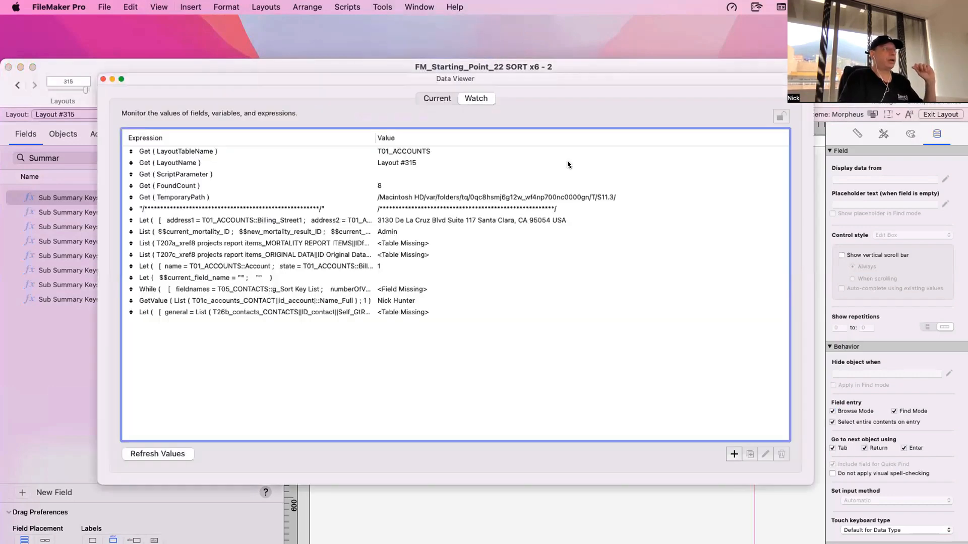
double_click(674, 387)
text(get)
key(Return)
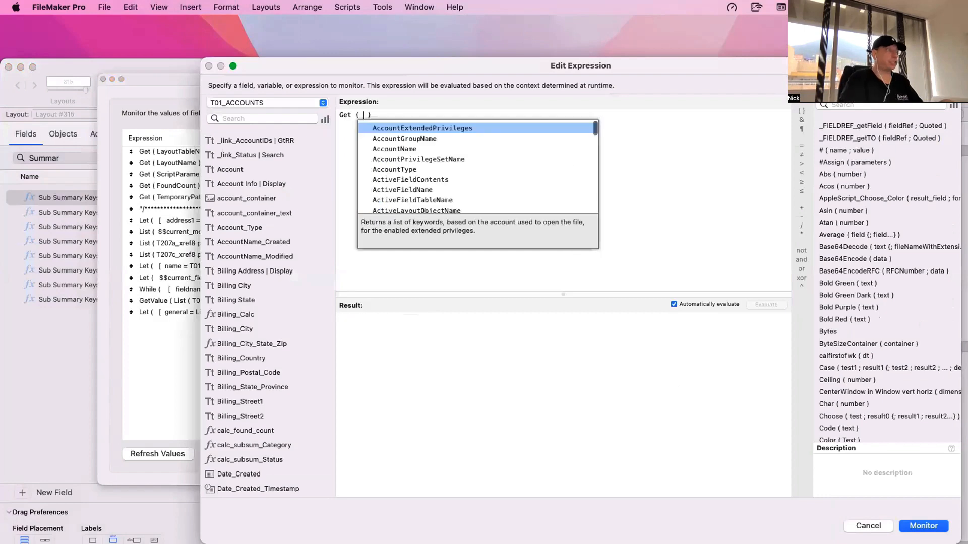
- Look through the suggested parameters for the Get function and dismiss the suggestions
scroll(566, 209, down, 15)
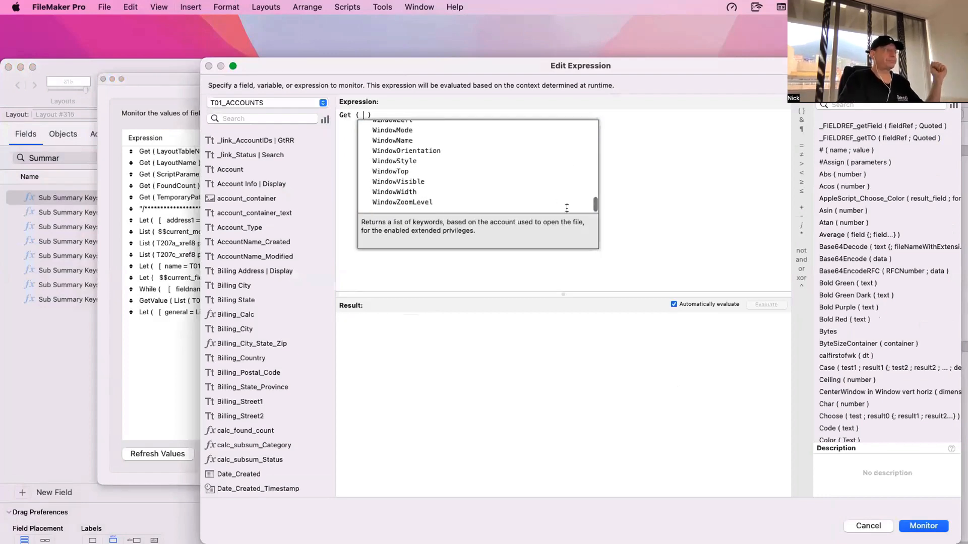
scroll(566, 208, up, 15)
key(Escape)
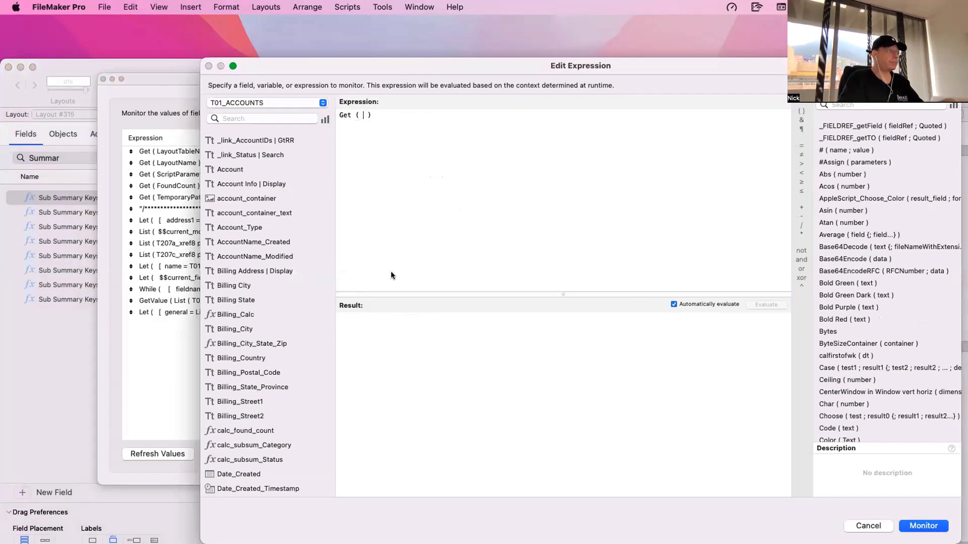
- Discard the unfinished watch expression, then look through the symbols available for insertion on the layout and close the list without choosing one
key(Escape)
key(Escape)
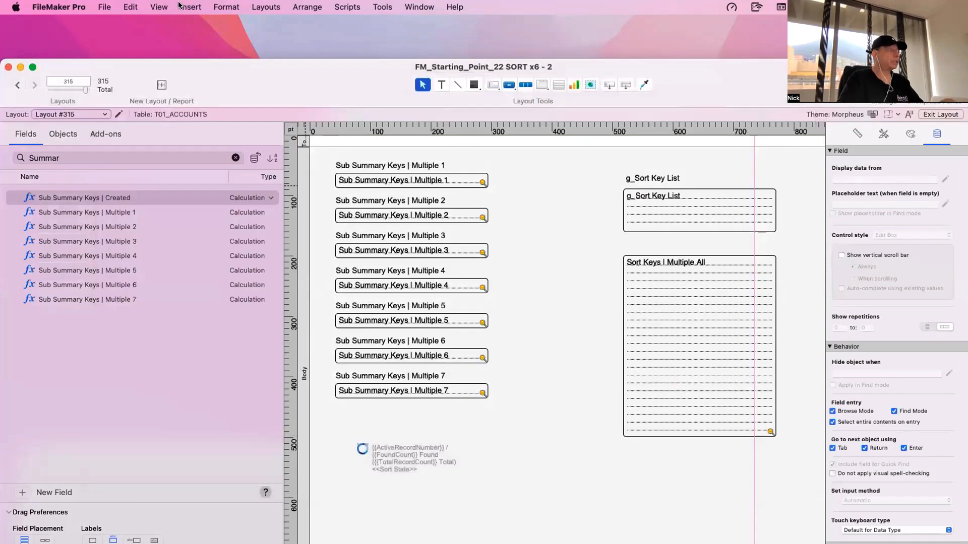
click(160, 7)
mouse_move(190, 6)
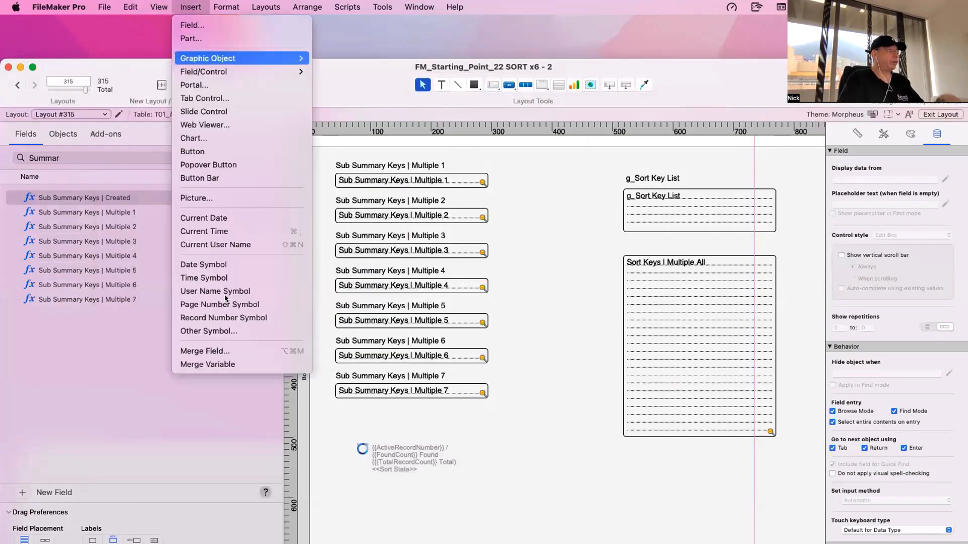
click(221, 335)
scroll(504, 262, down, 20)
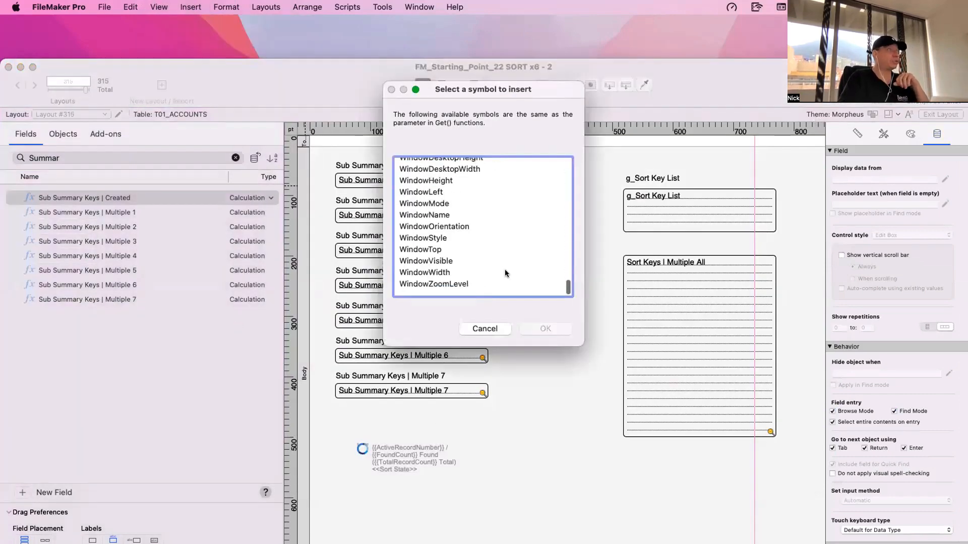
scroll(506, 274, up, 20)
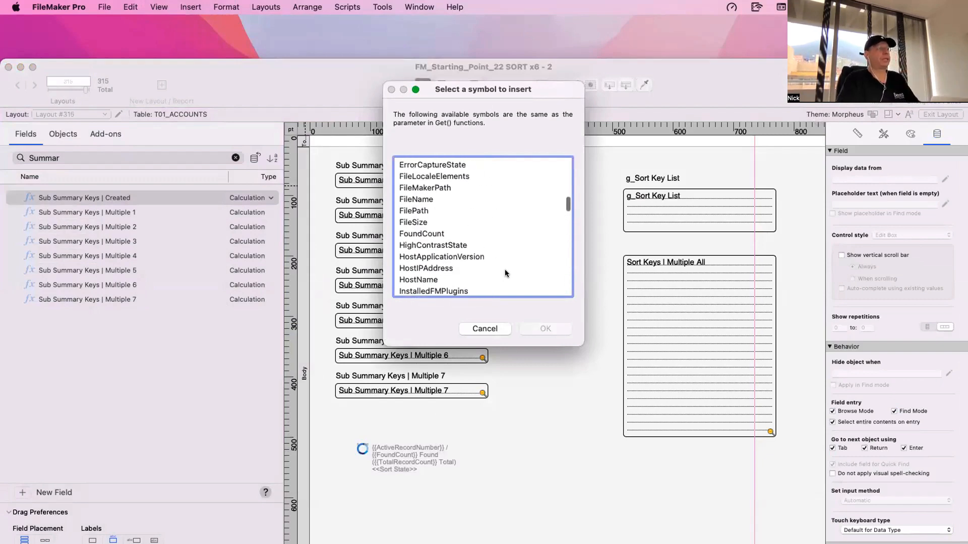
scroll(506, 273, up, 10)
key(Escape)
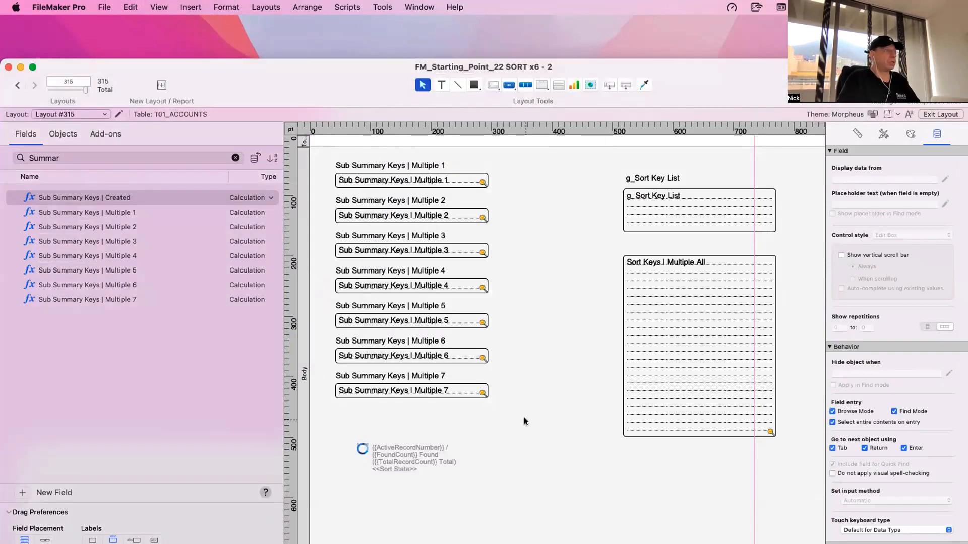
- Move the overlapping layout windows aside to bring the accounts list window to the front
click(401, 449)
scroll(411, 451, down, 2)
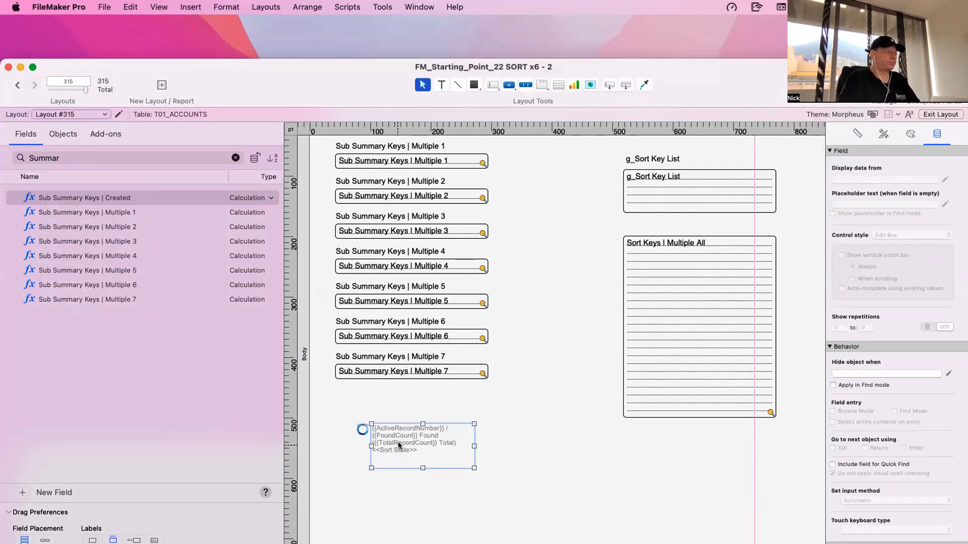
click(431, 404)
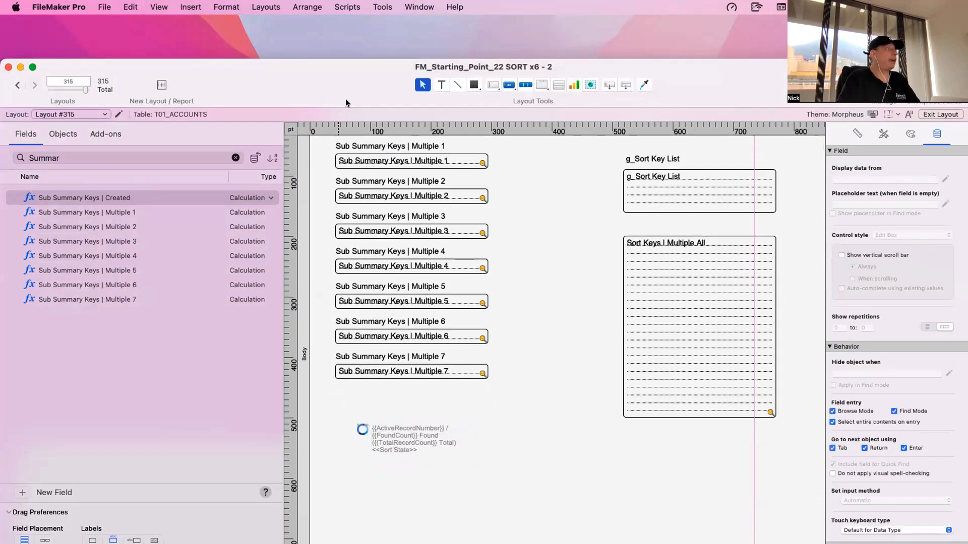
drag(346, 99, 394, 418)
drag(243, 485, 246, 193)
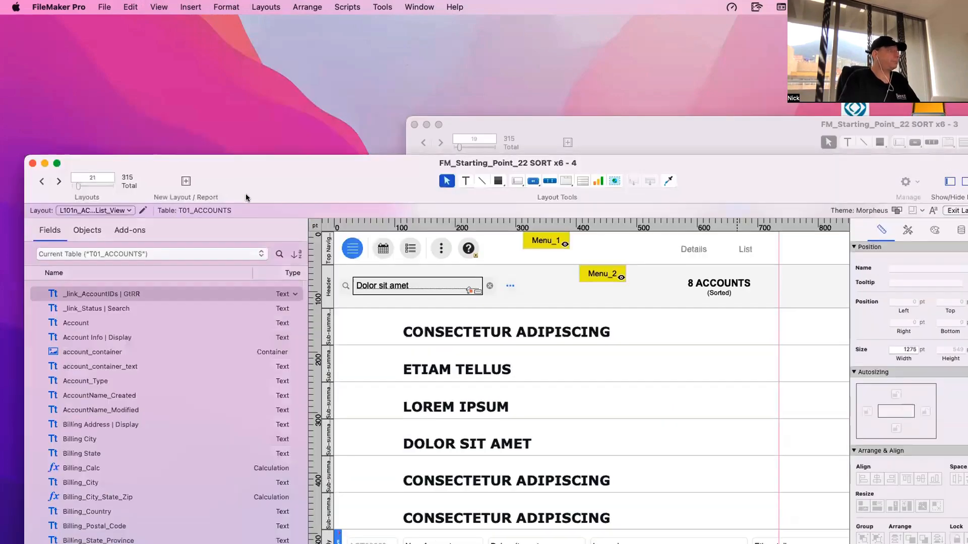
- Switch the accounts list window to Browse mode and go to the second record
click(89, 175)
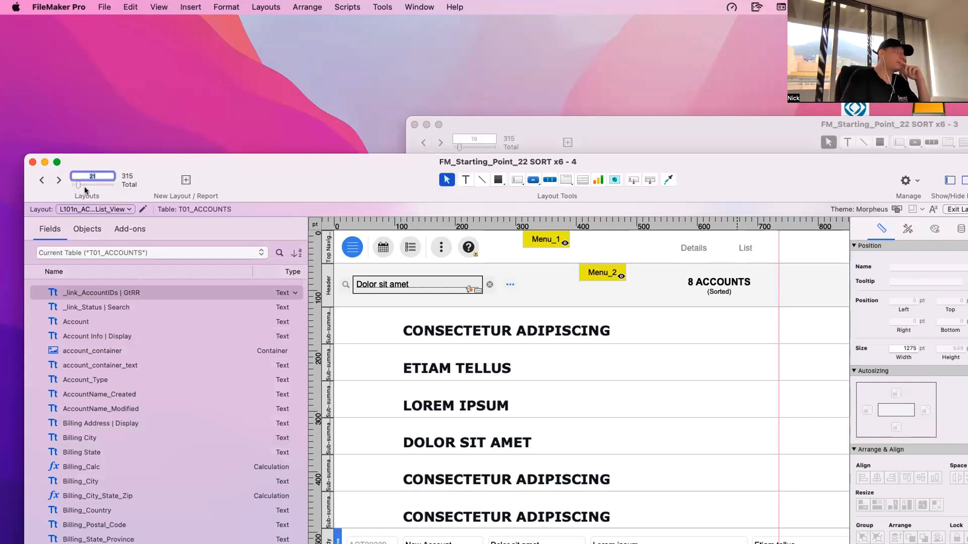
click(124, 176)
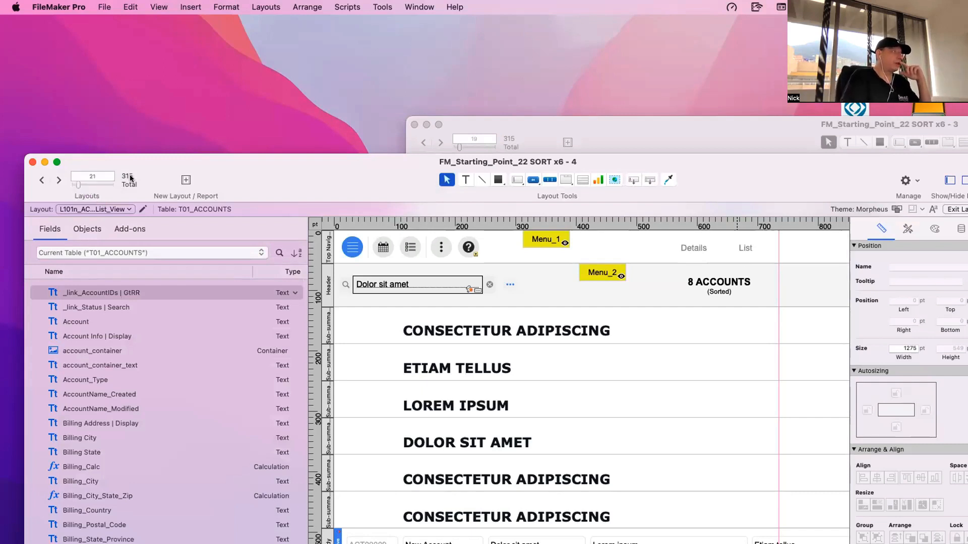
key(super+b)
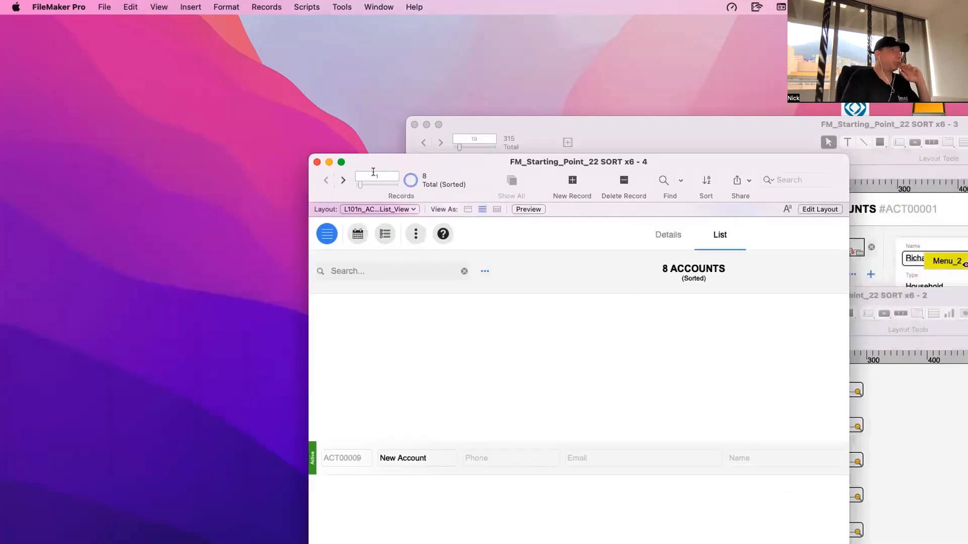
click(373, 176)
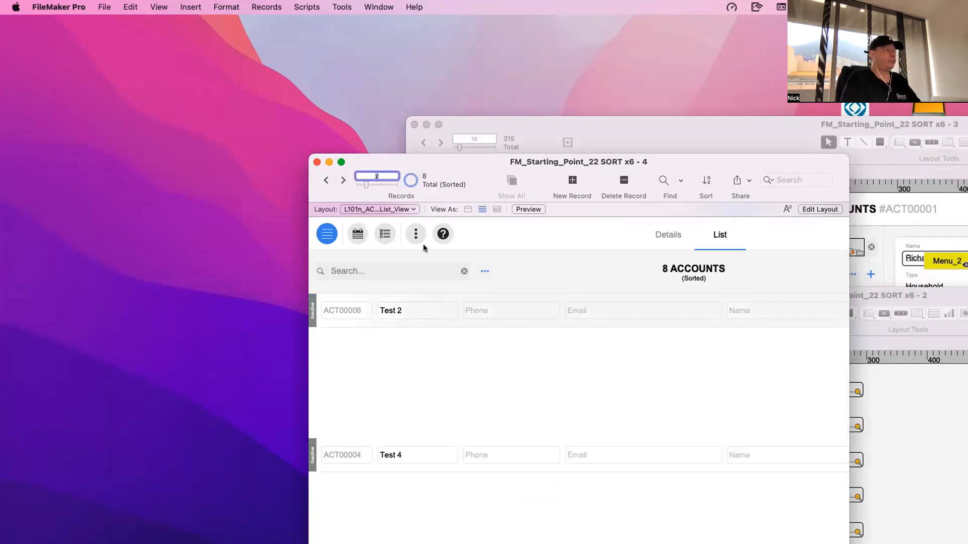
- Omit two accounts from the list's found set and unsort the remaining records
key(super+t)
key(super+t)
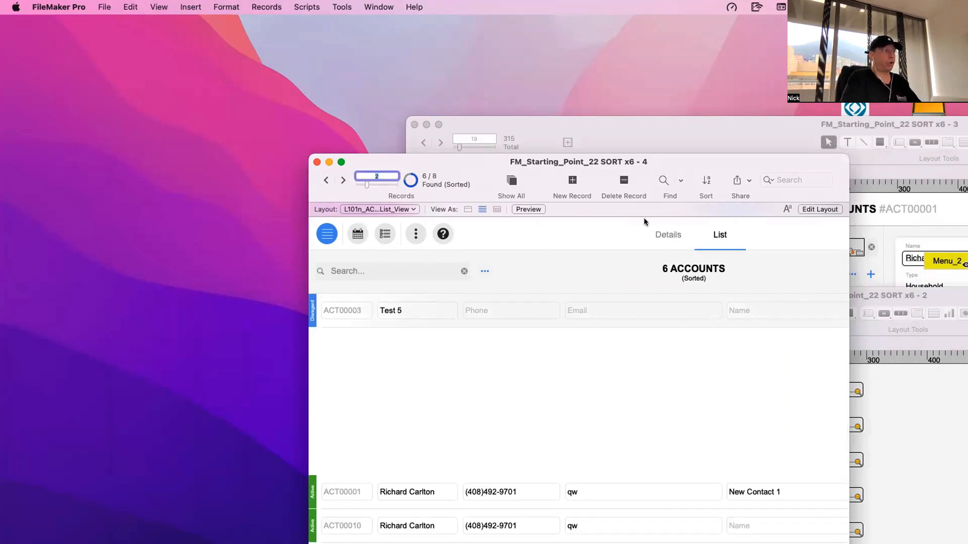
key(super+s)
click(735, 378)
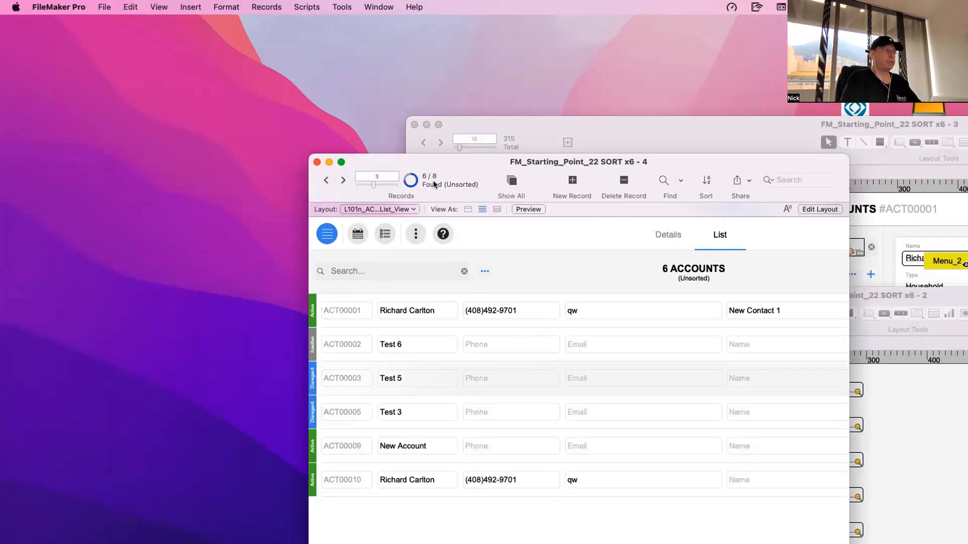
click(378, 175)
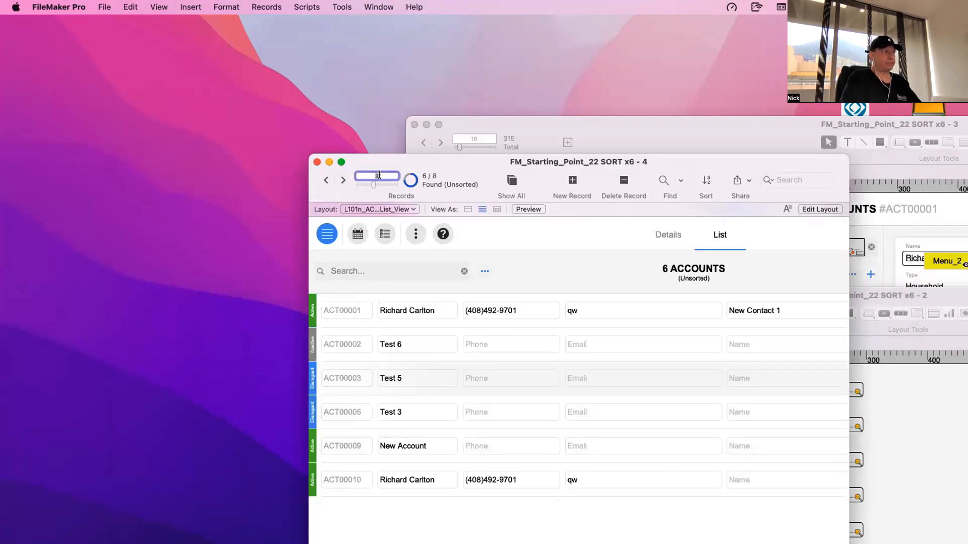
click(424, 177)
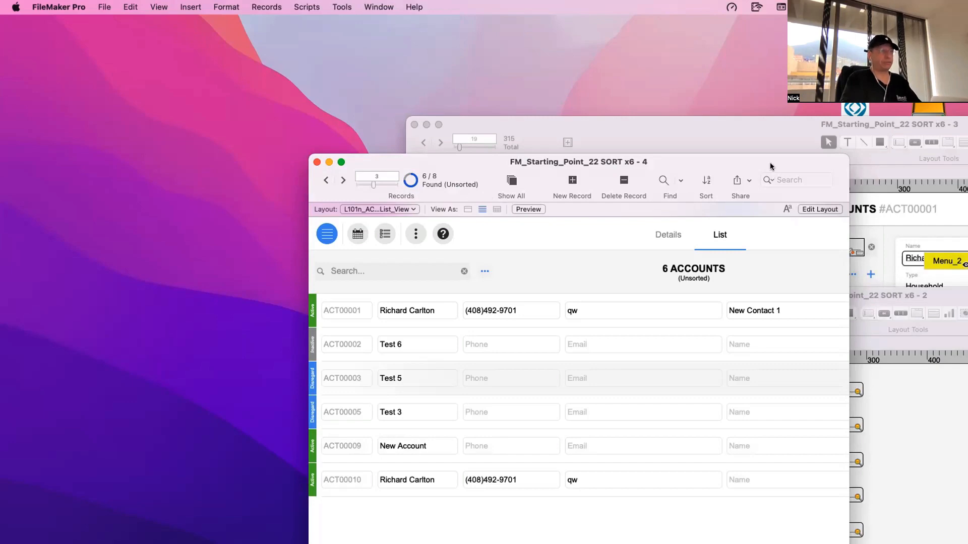
- Move the accounts list aside and bring the Layout #315 window forward to check its found-count text block
drag(769, 162, 374, 125)
drag(710, 304, 359, 73)
click(417, 422)
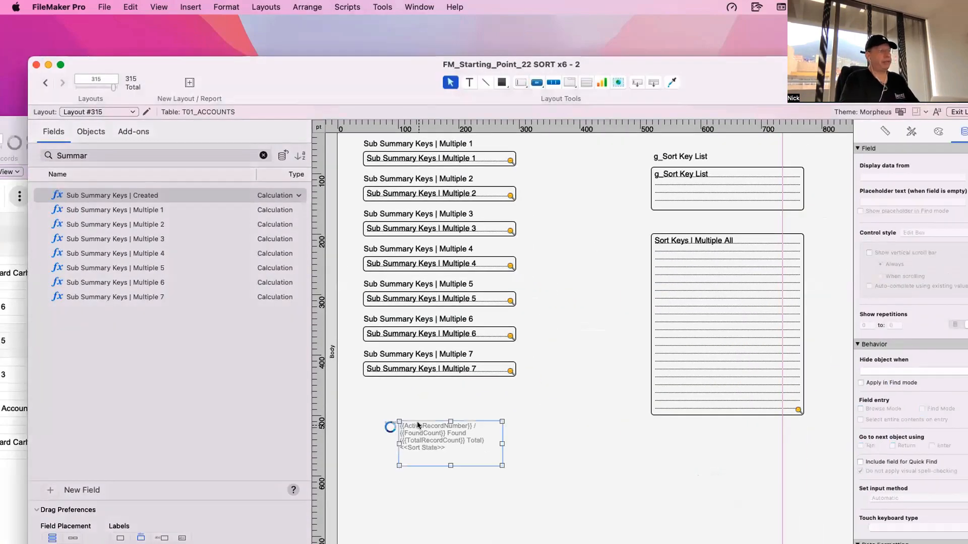
scroll(429, 413, up, 1)
click(444, 407)
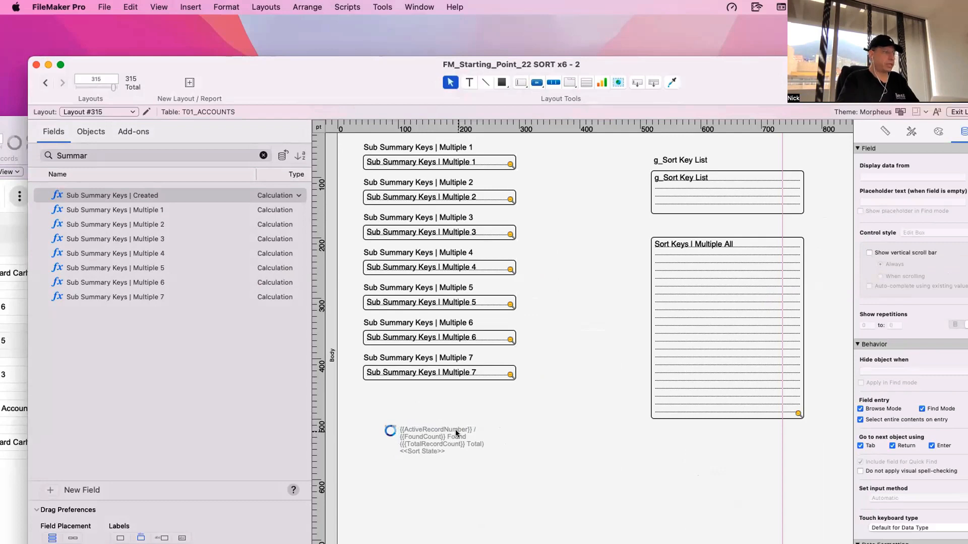
- Switch Layout #315 to Browse mode and advance to the fourth record
key(super+b)
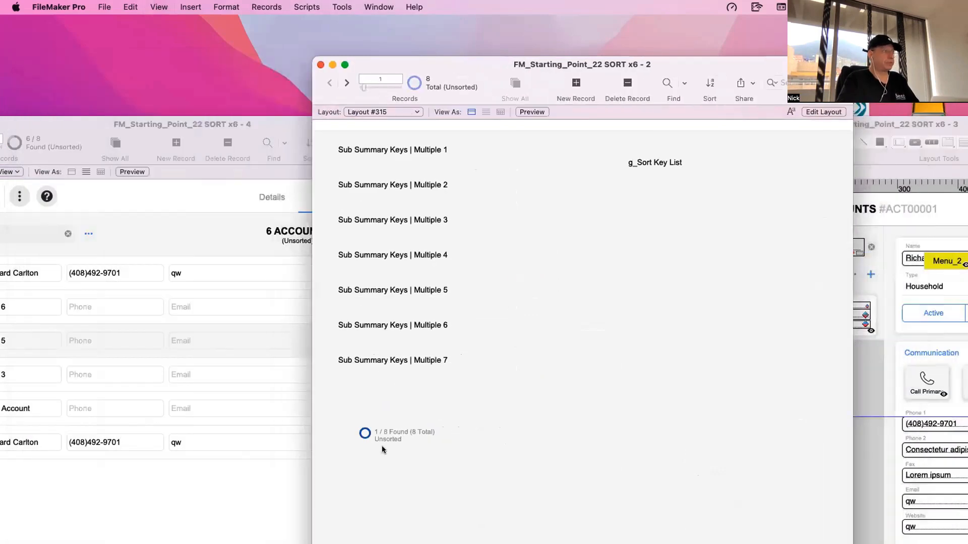
click(347, 83)
click(346, 83)
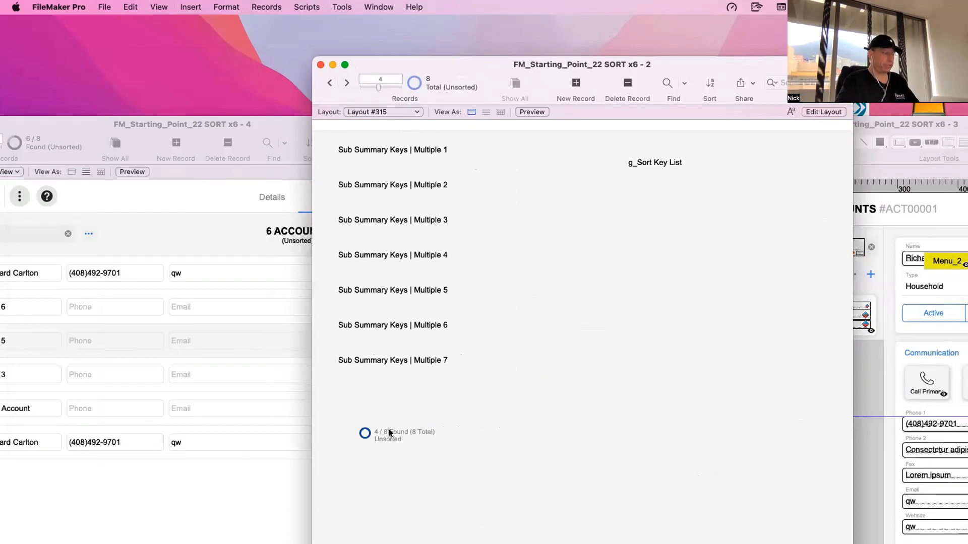
- Omit three records from the found set on Layout #315 and sort the rest with the existing sort order
key(super+t)
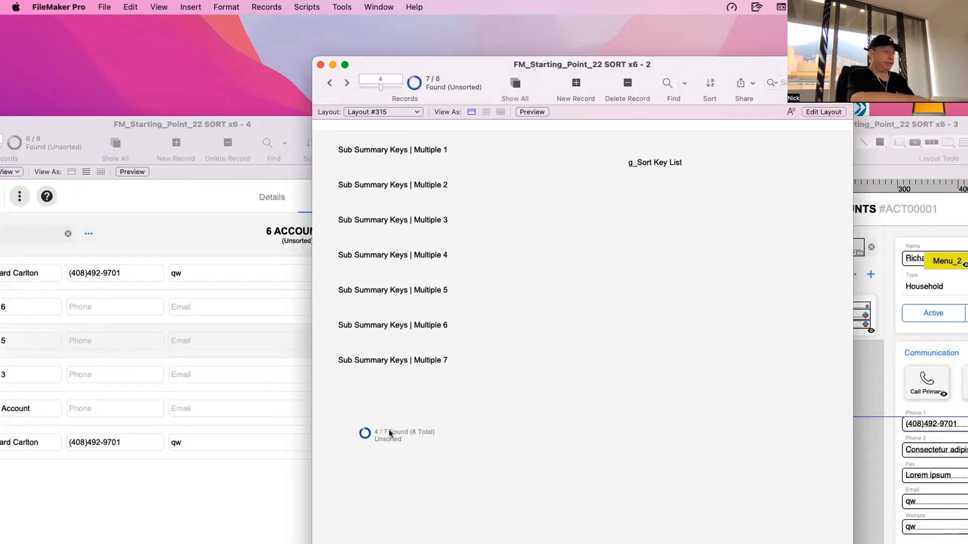
key(super+t)
key(super+t)
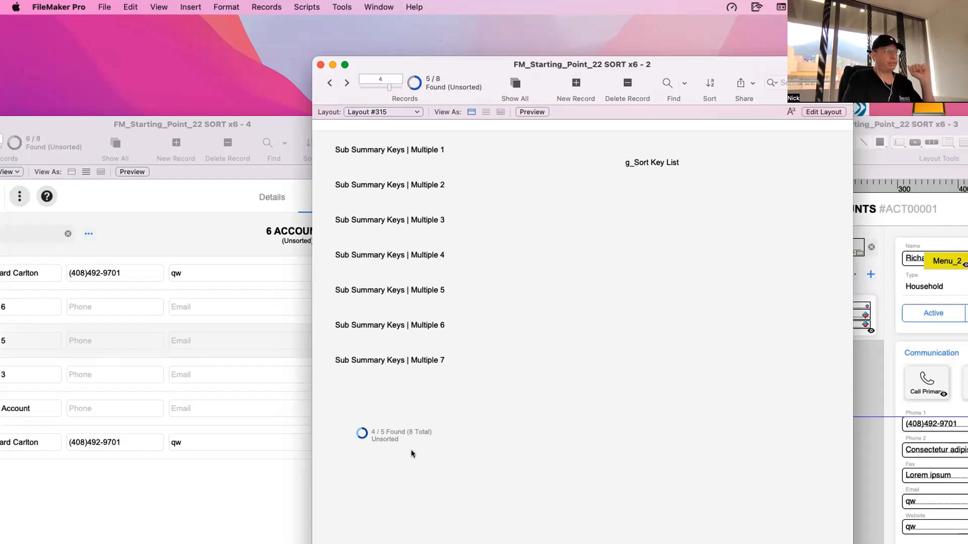
key(super+s)
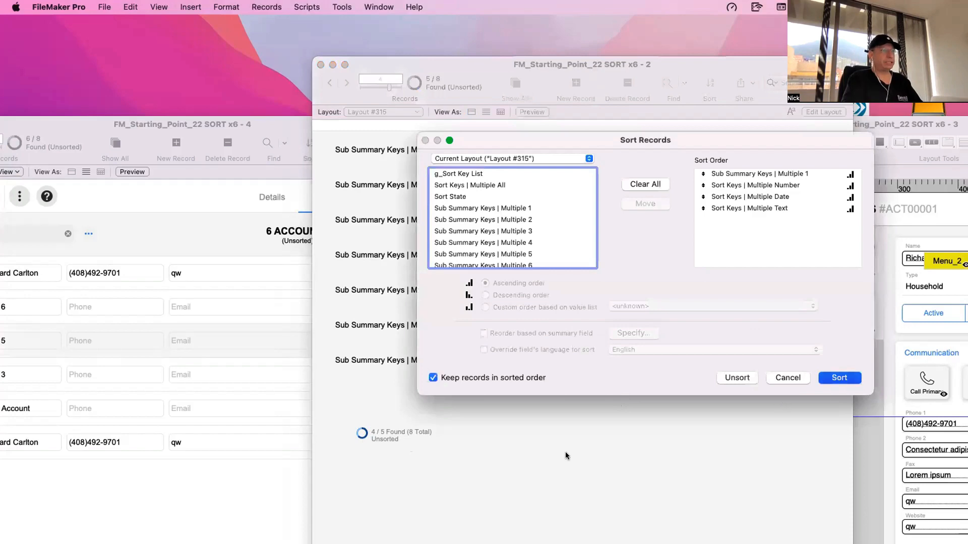
key(Return)
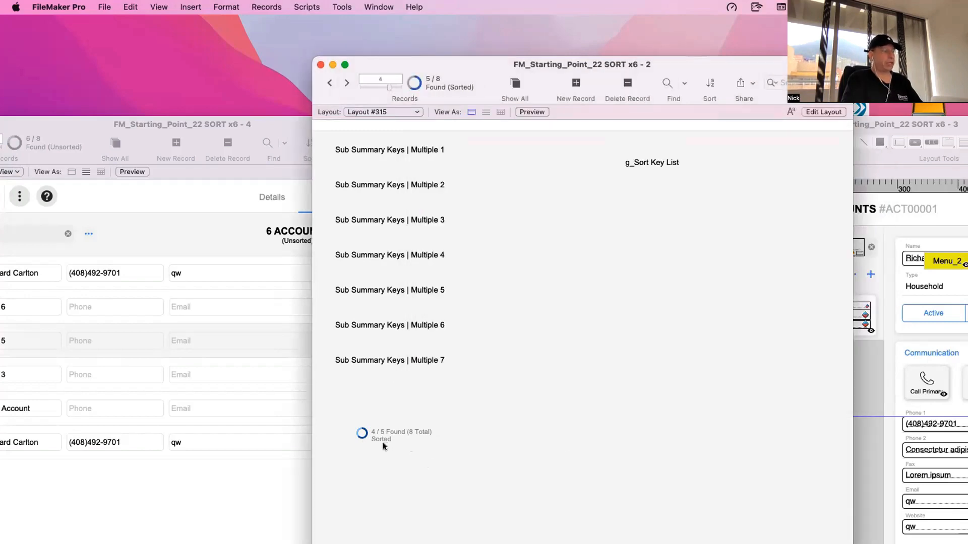
- Return to Layout mode and examine the ActiveRecordNumber, FoundCount and TotalRecordCount symbols inside the found-count text block
key(super+l)
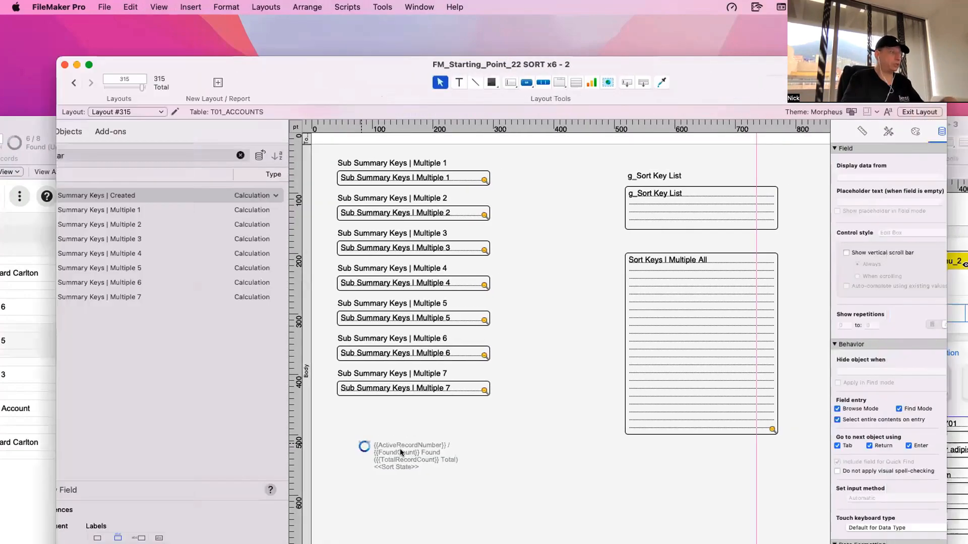
click(379, 446)
double_click(383, 446)
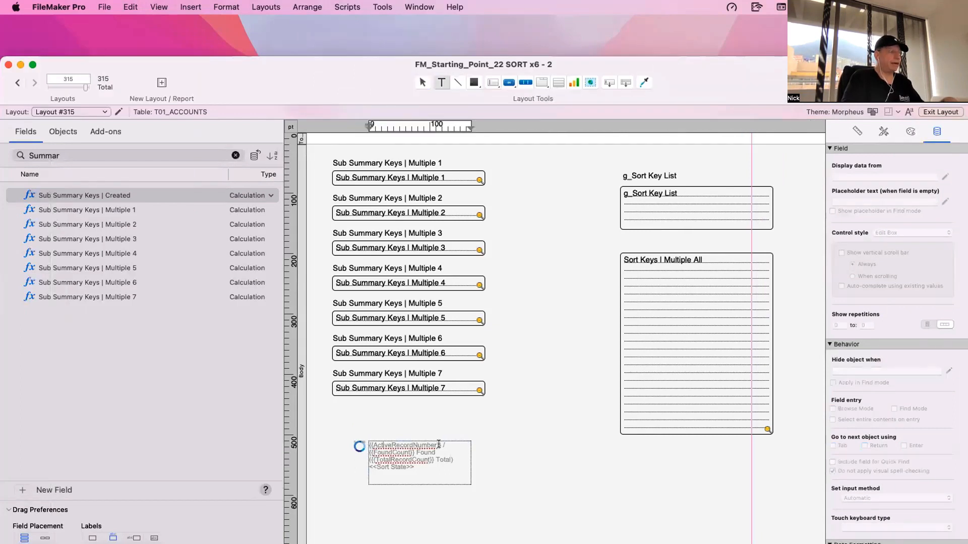
key(Escape)
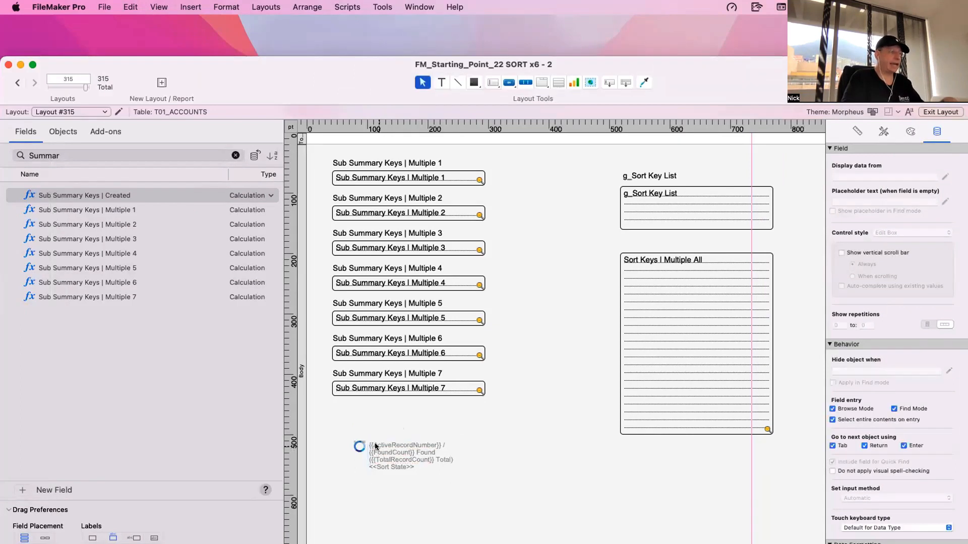
double_click(409, 454)
drag(414, 452, 361, 451)
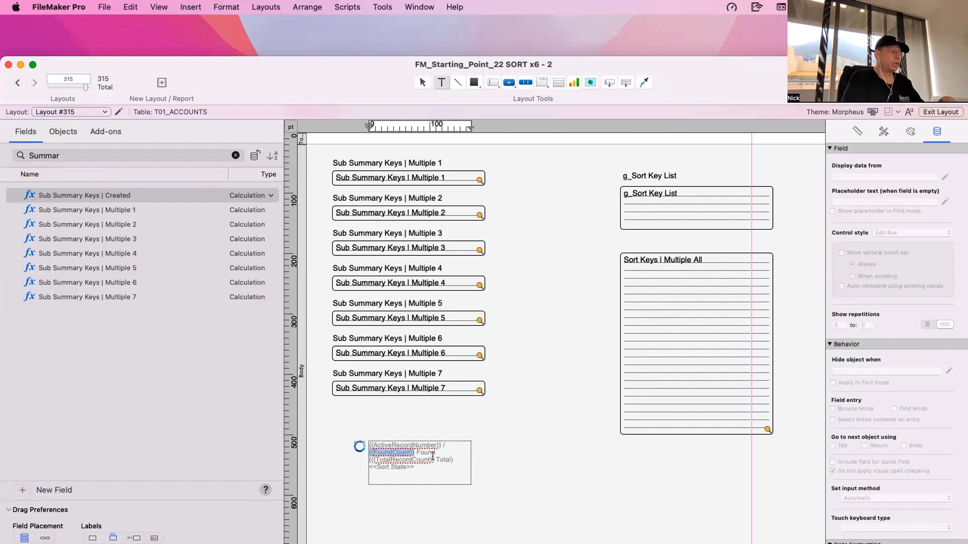
drag(434, 460, 364, 460)
click(388, 449)
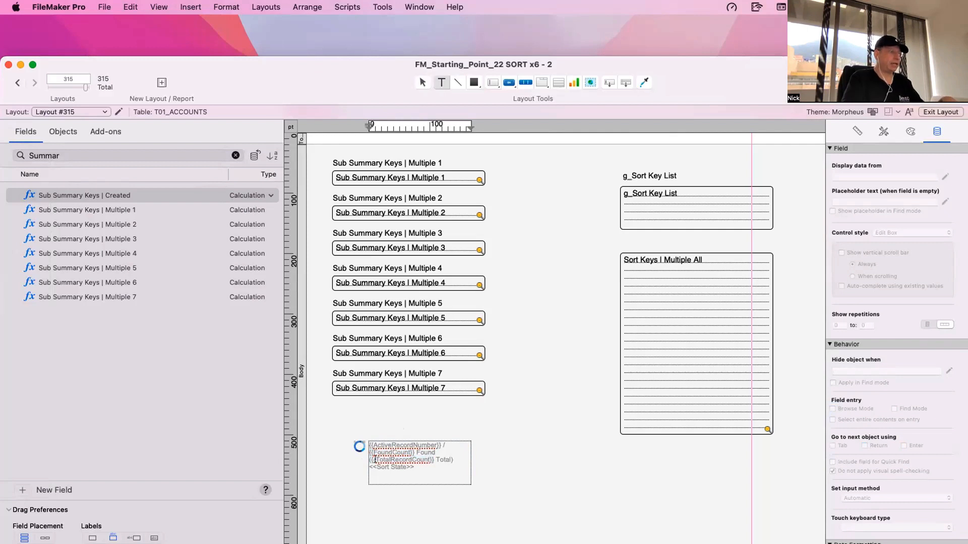
drag(433, 460, 364, 462)
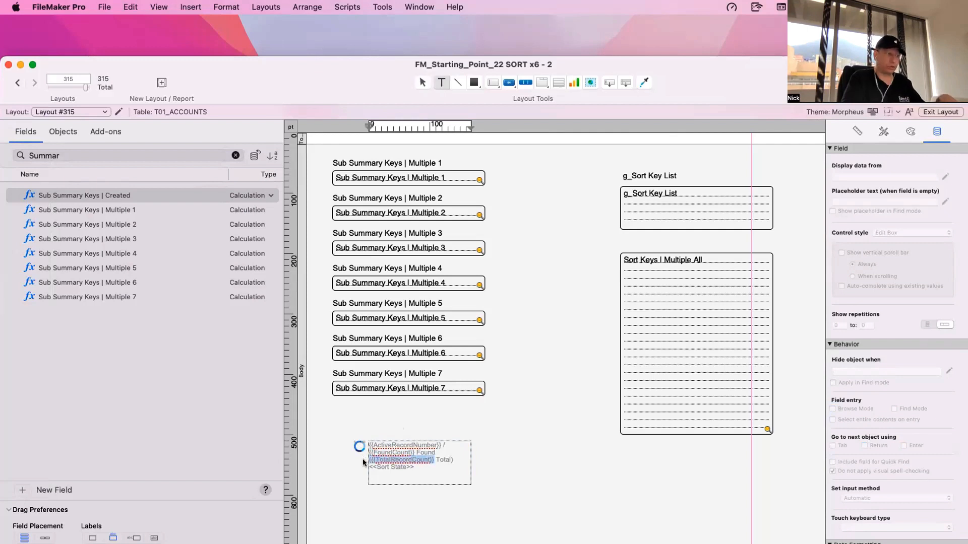
key(Escape)
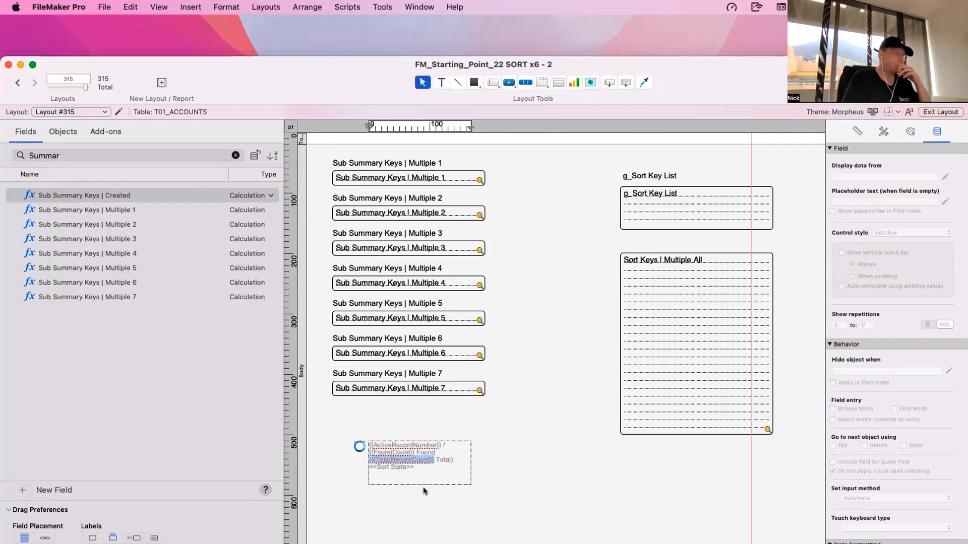
- Open the calculation of the Sort State field in the ACC_Accounts table's field definitions
double_click(413, 461)
key(super+shift+d)
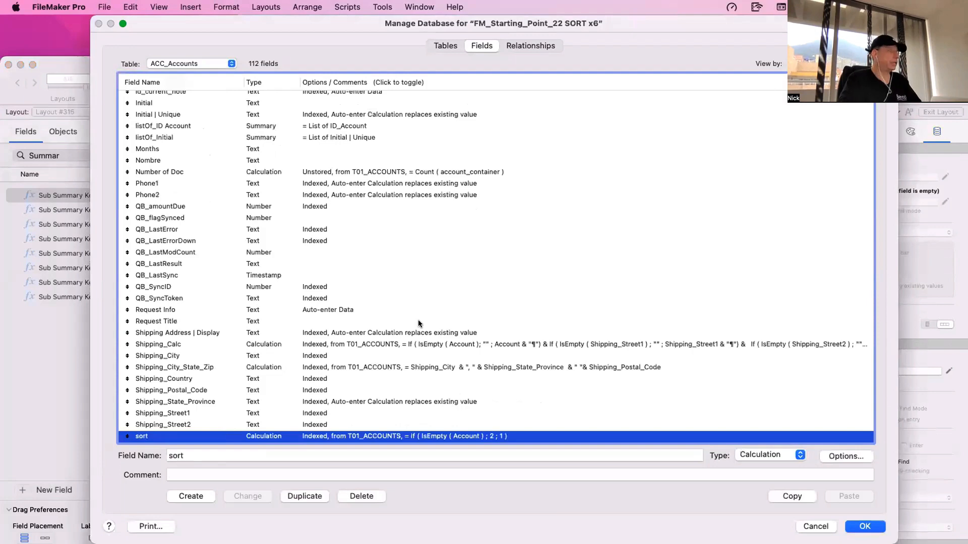
scroll(191, 311, down, 5)
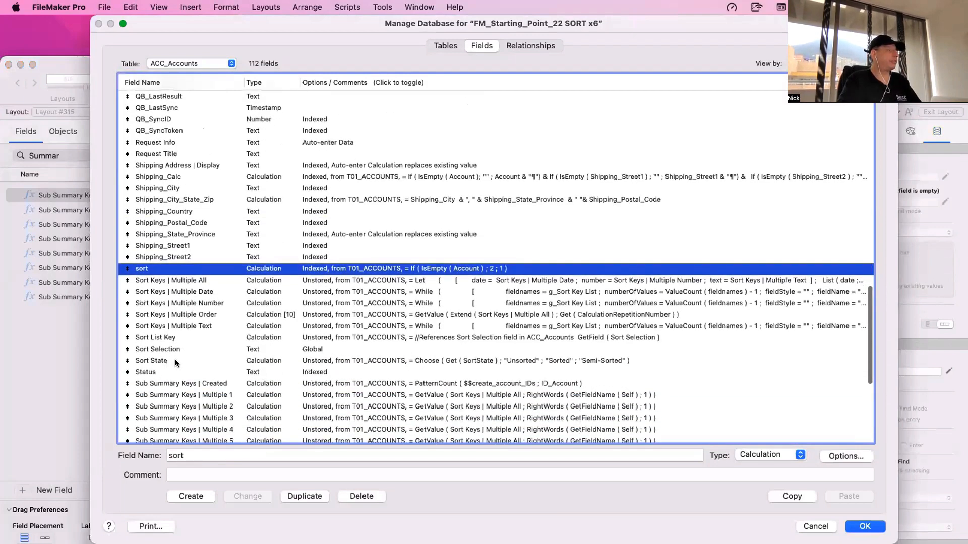
click(177, 359)
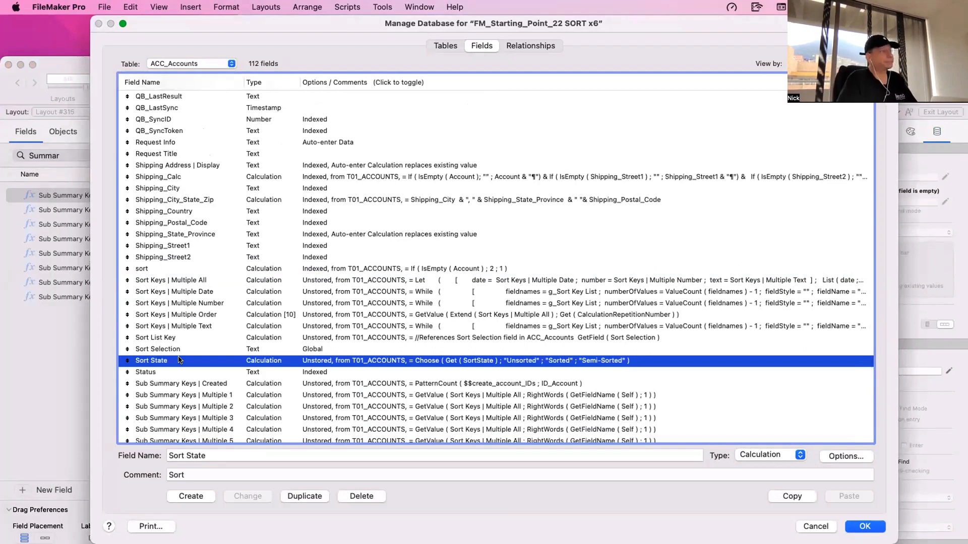
double_click(179, 359)
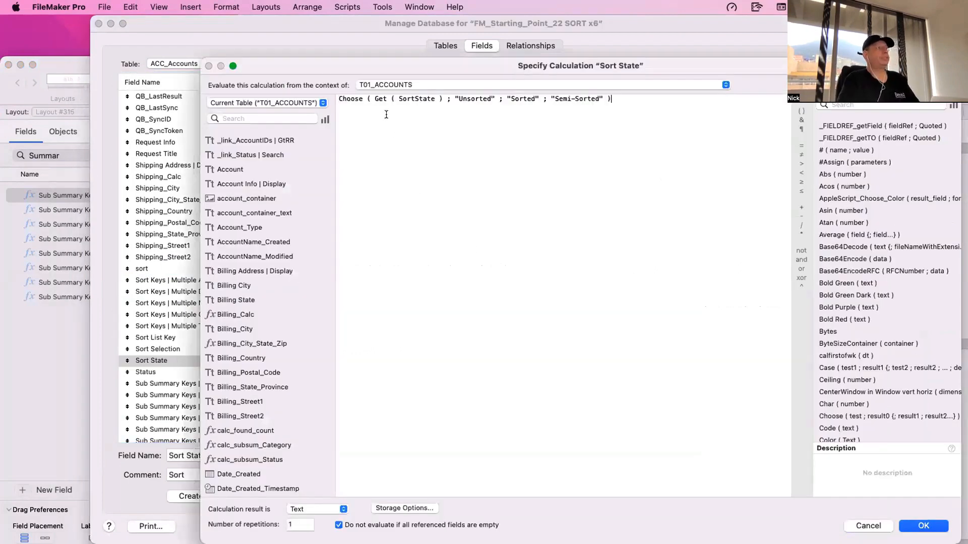
- Copy the Sort State field's entire Choose calculation, close the field definitions without changes, and paste it into a new Data Viewer watch expression
double_click(352, 100)
drag(373, 123, 334, 86)
key(super+c)
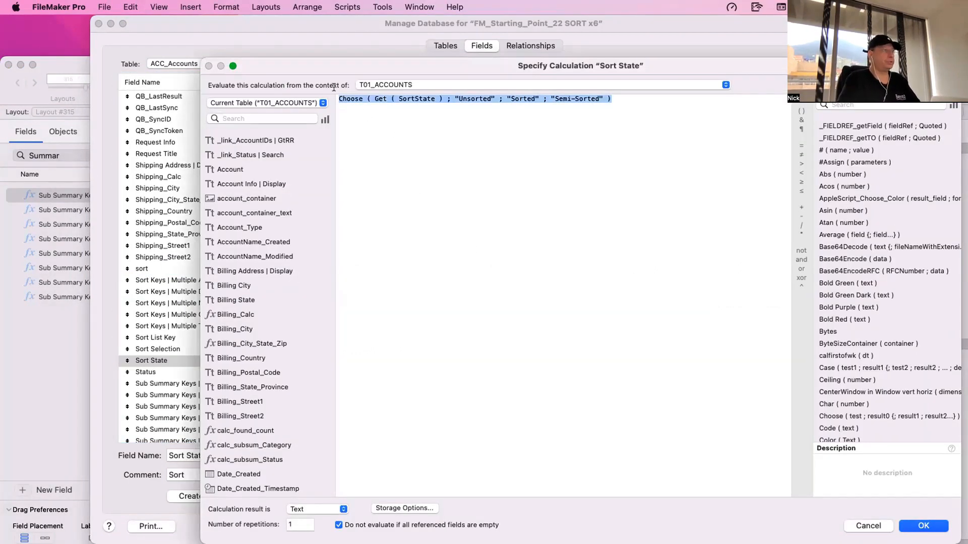
key(Escape)
key(Escape)
click(391, 8)
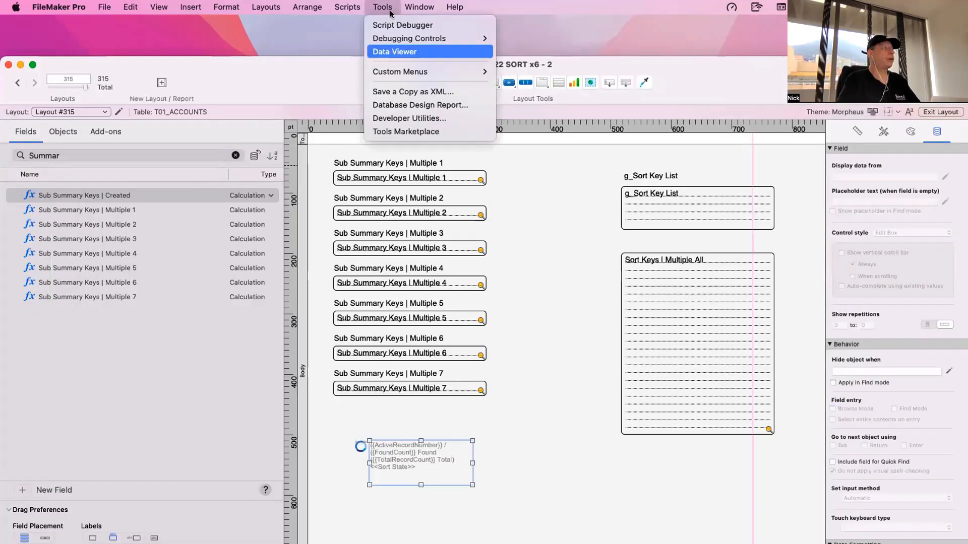
click(397, 52)
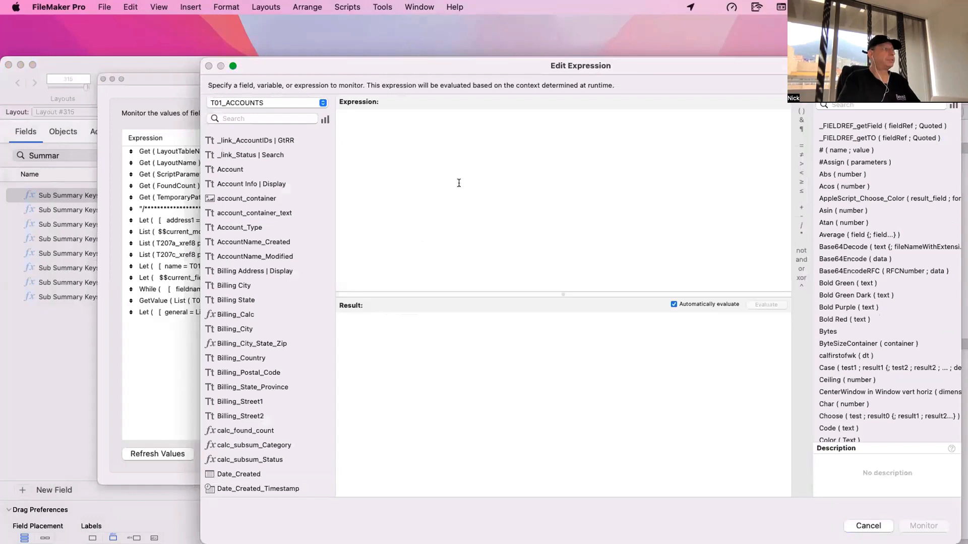
key(super+v)
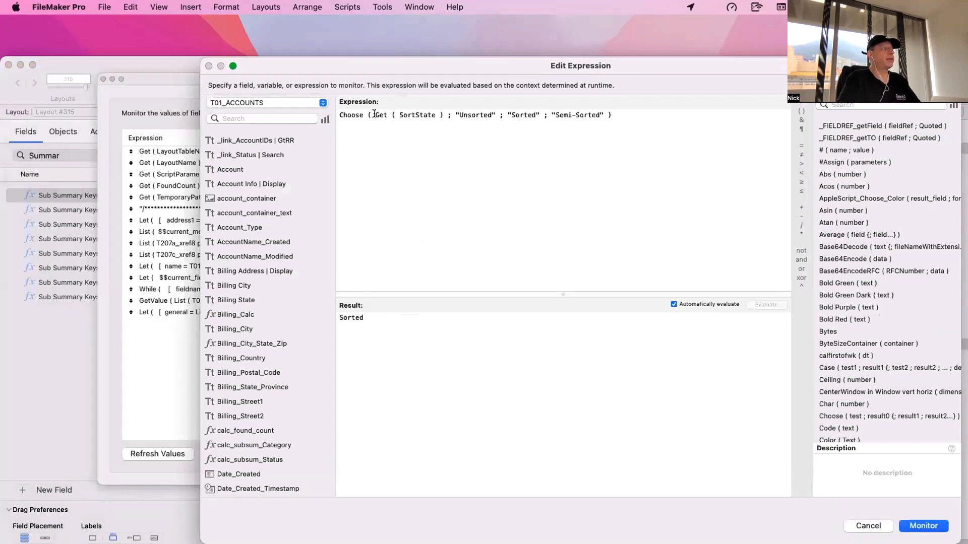
- Reduce the pasted expression to Get ( SortState ) and add it to the watch list
drag(376, 115, 413, 159)
key(BackSpace)
click(405, 116)
key(BackSpace)
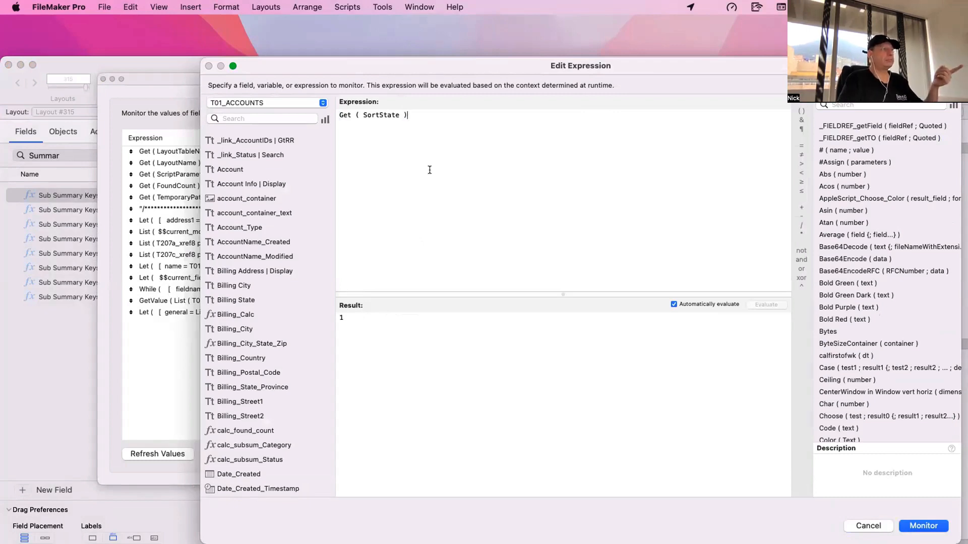
click(923, 525)
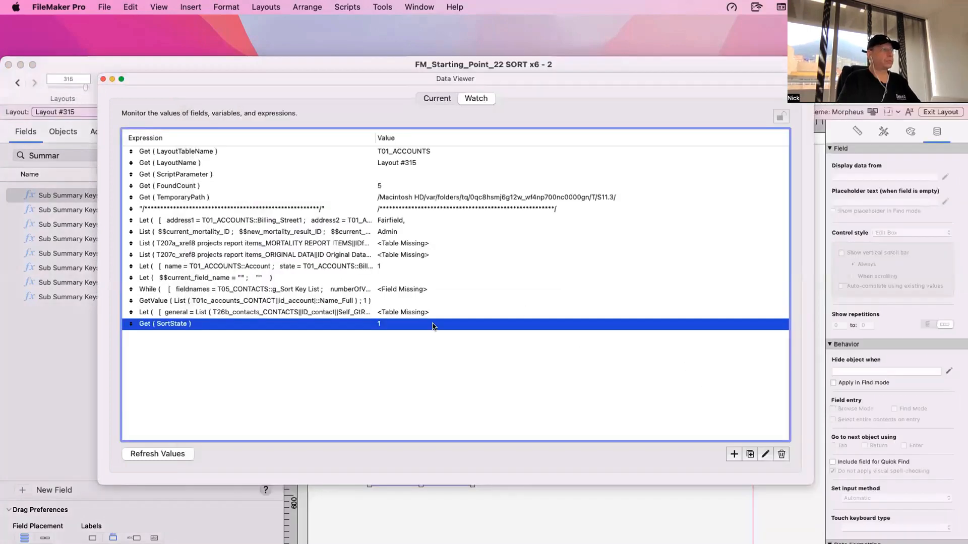
- Switch Layout #315 to Browse mode and arrange its window so both the records and the Data Viewer watch list can be seen
drag(296, 79, 749, 260)
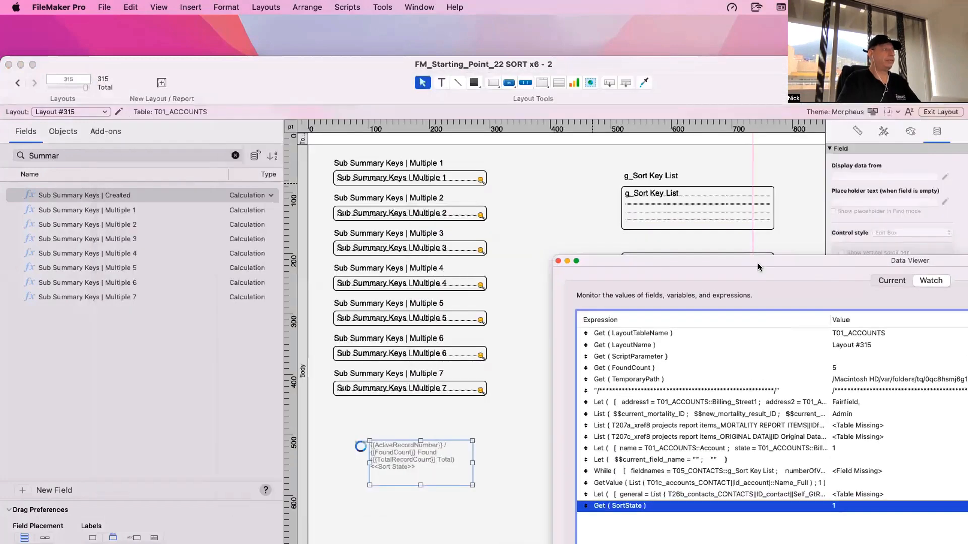
click(539, 209)
key(super+b)
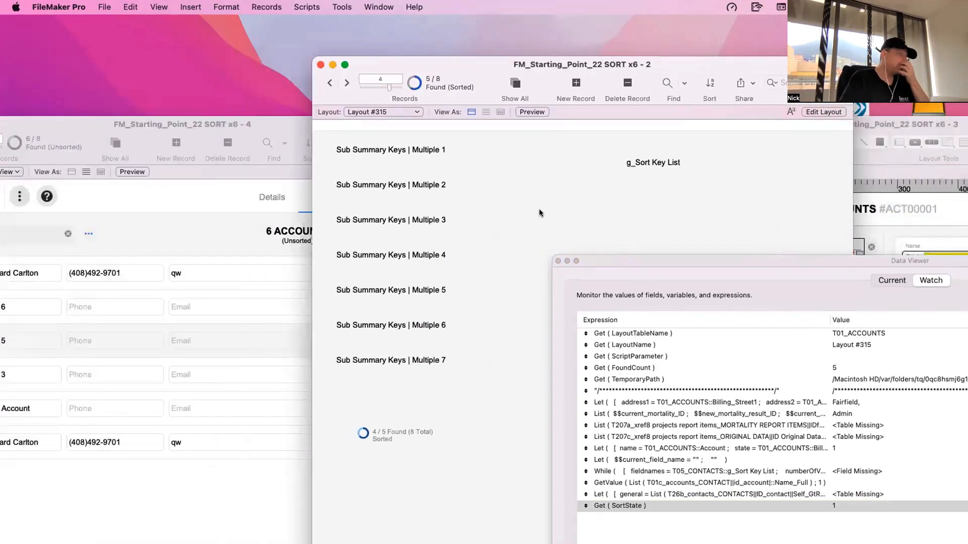
drag(561, 66, 324, 40)
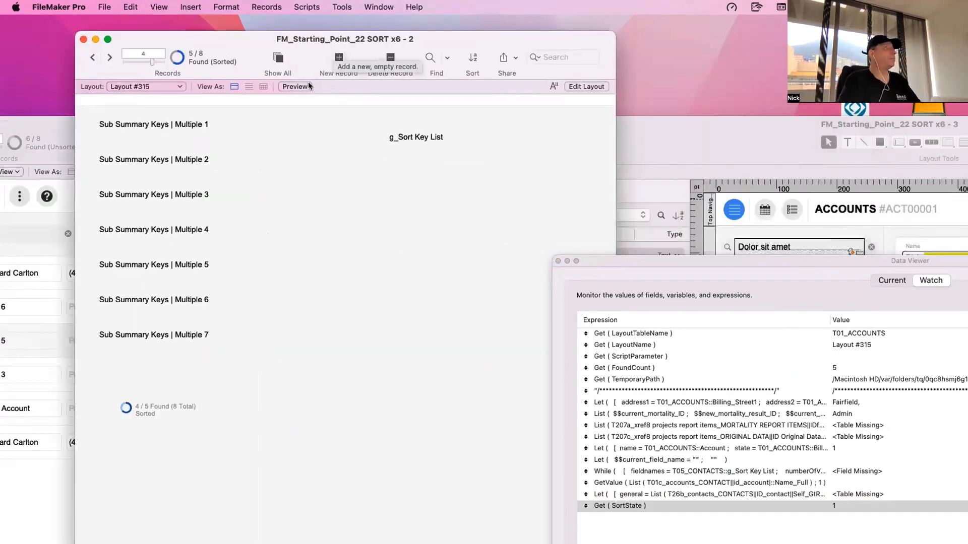
- Unsort the found records on Layout #315 and sort them again with the existing sort order
key(super+s)
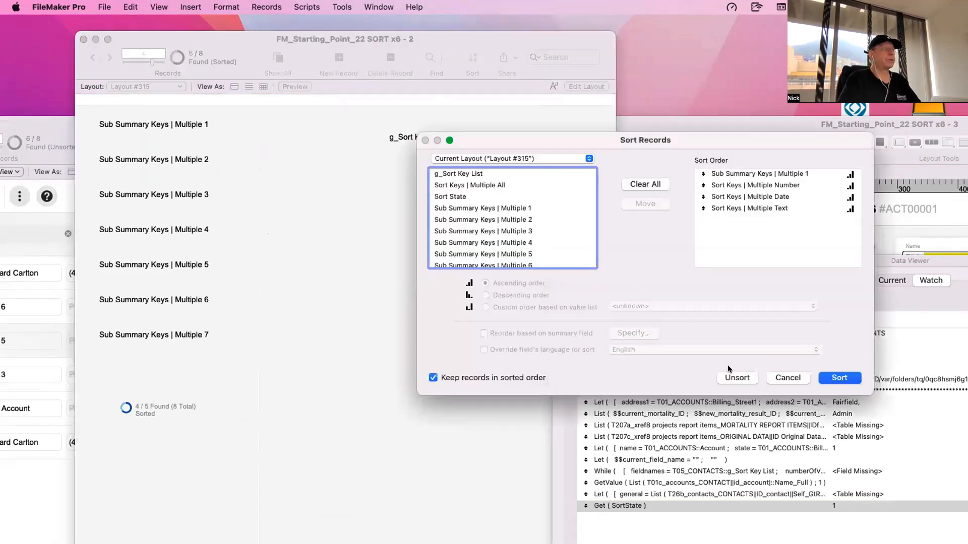
click(737, 377)
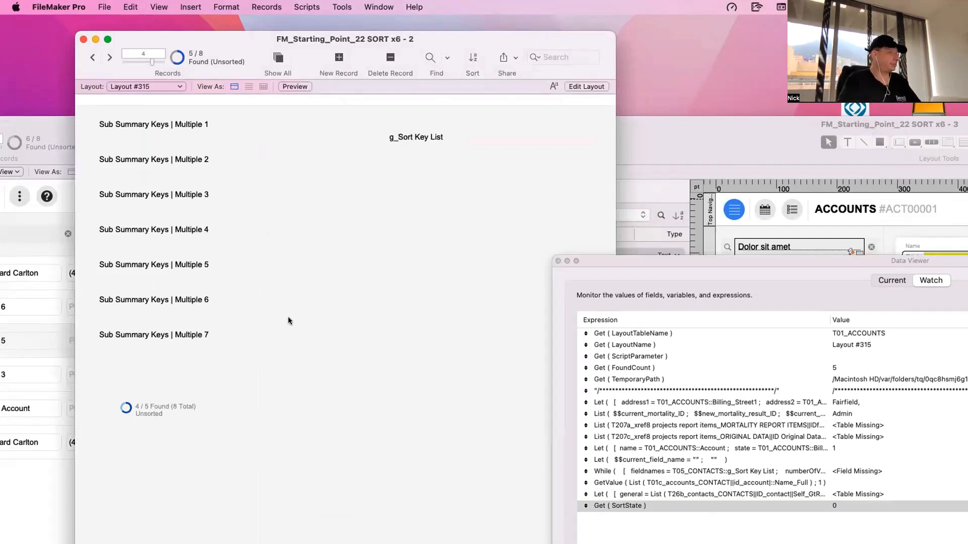
key(super+s)
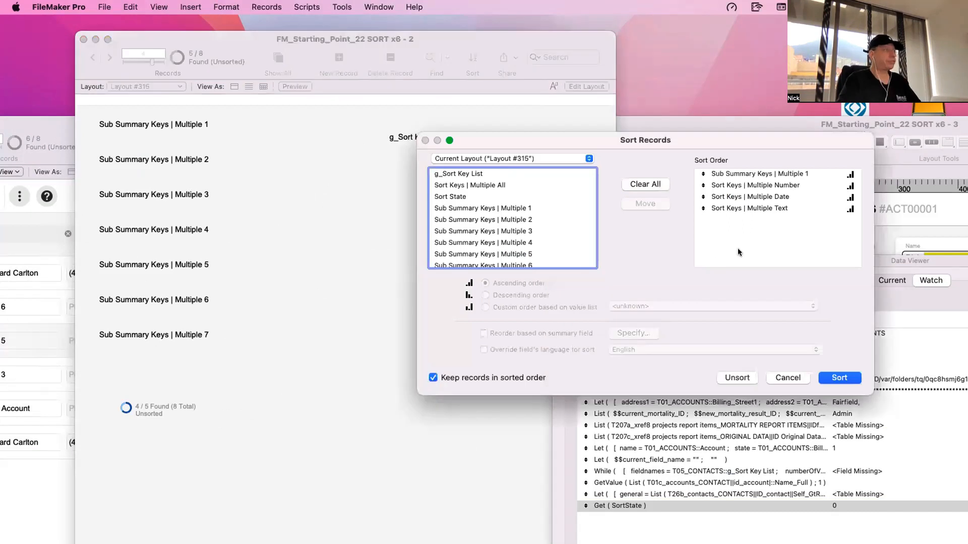
click(837, 378)
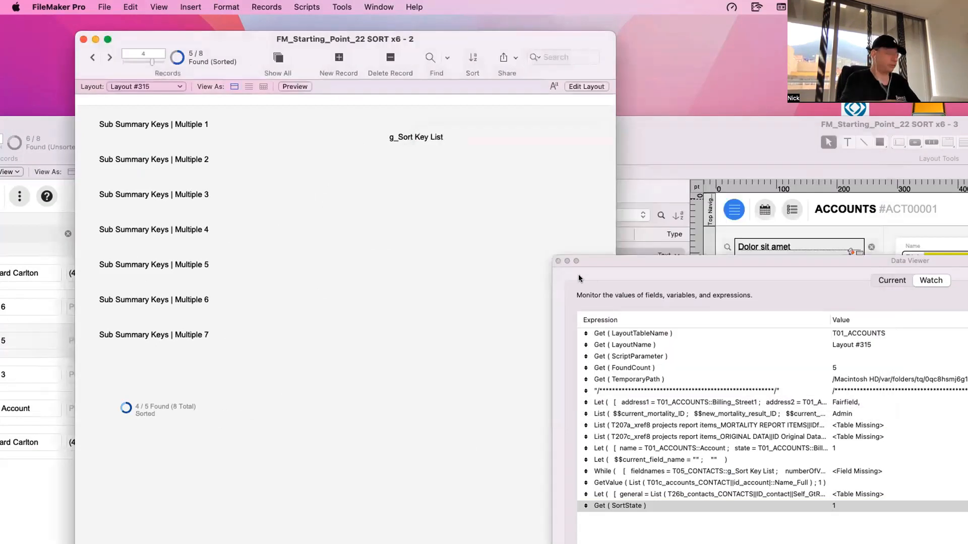
- Omit three records from the sorted found set on Layout #315
key(super+t)
key(super+t)
key(super+t)
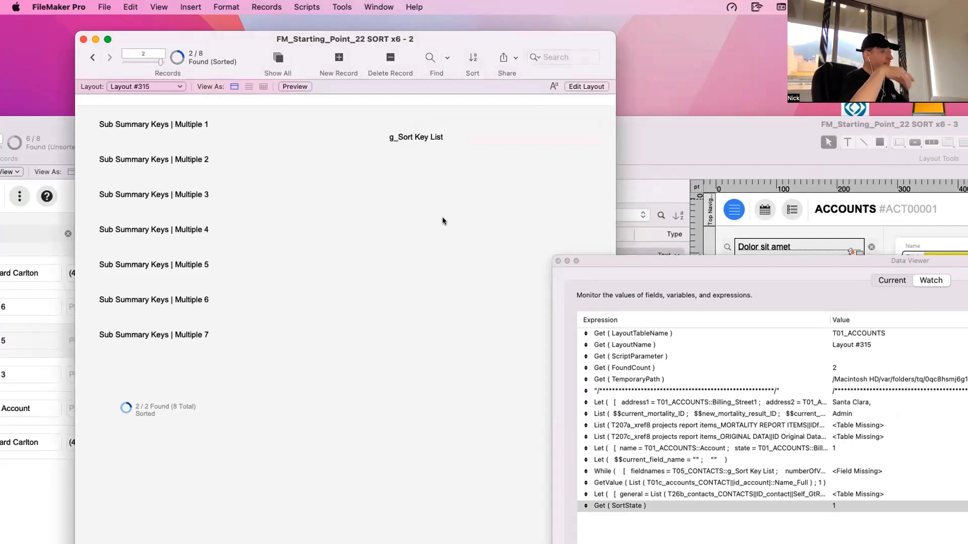
- Move the Data Viewer closer and open the watched Get ( SortState ) expression for editing
drag(606, 263, 565, 200)
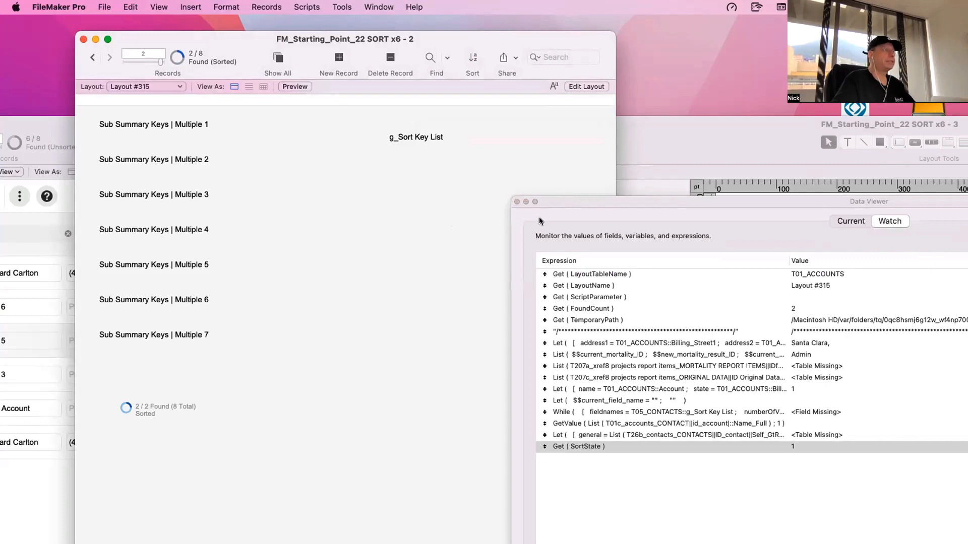
double_click(619, 446)
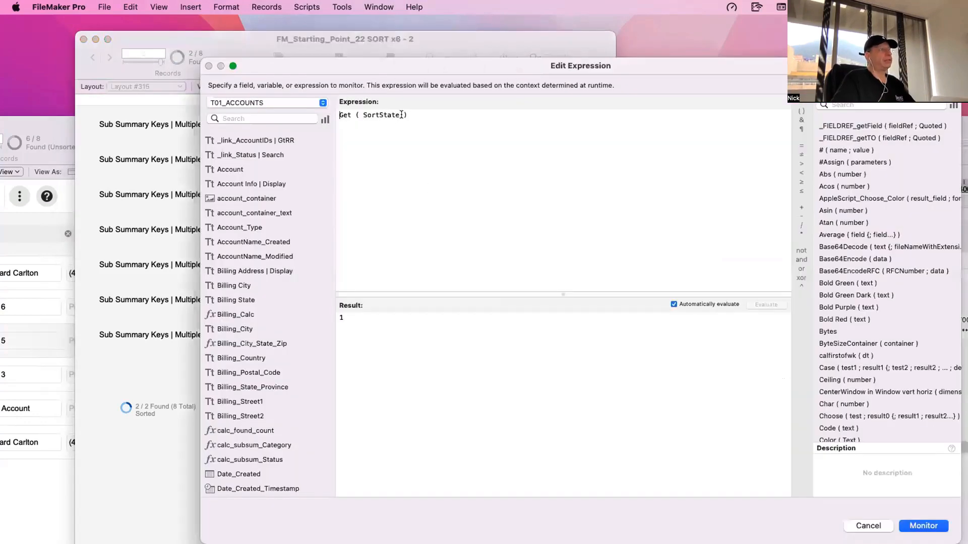
drag(408, 115, 307, 110)
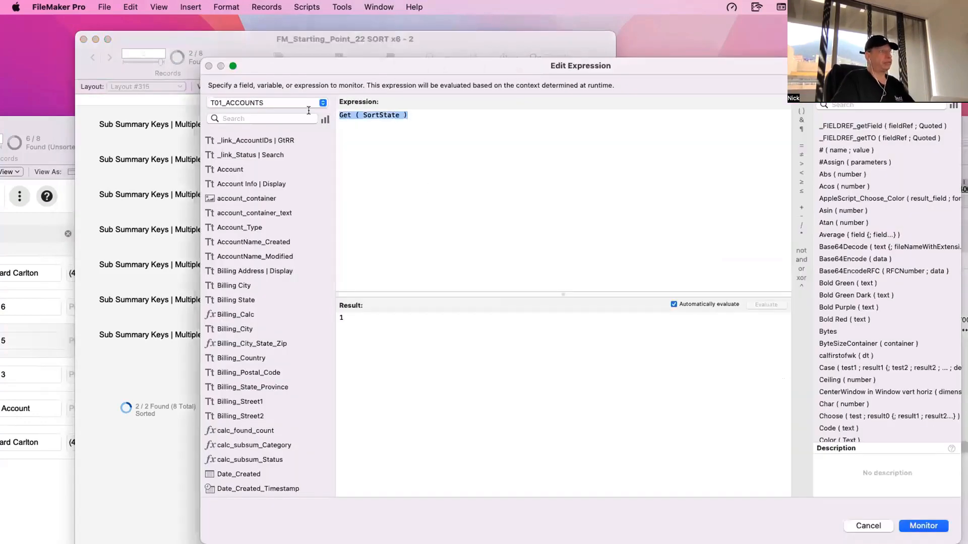
click(431, 122)
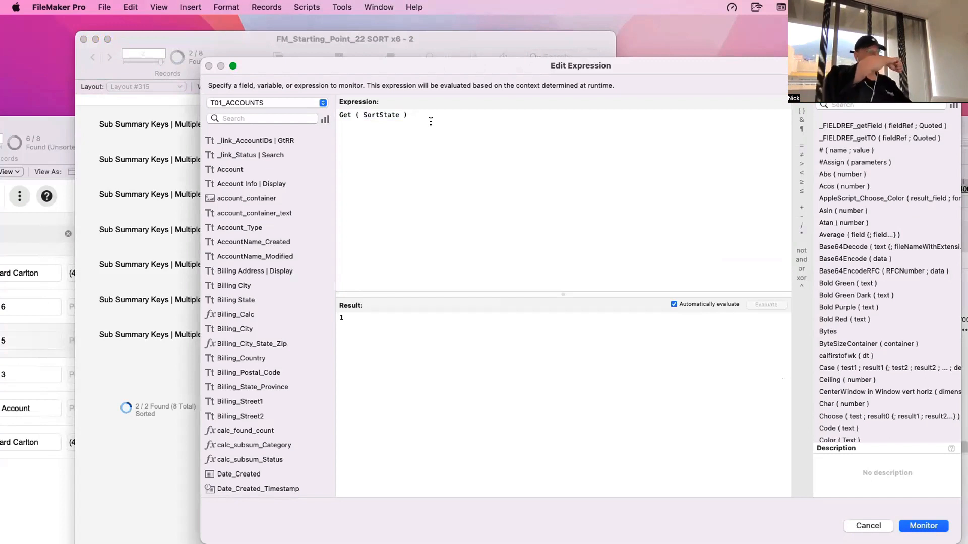
- Replace the whole watch expression with Get ( Device )
key(super+a)
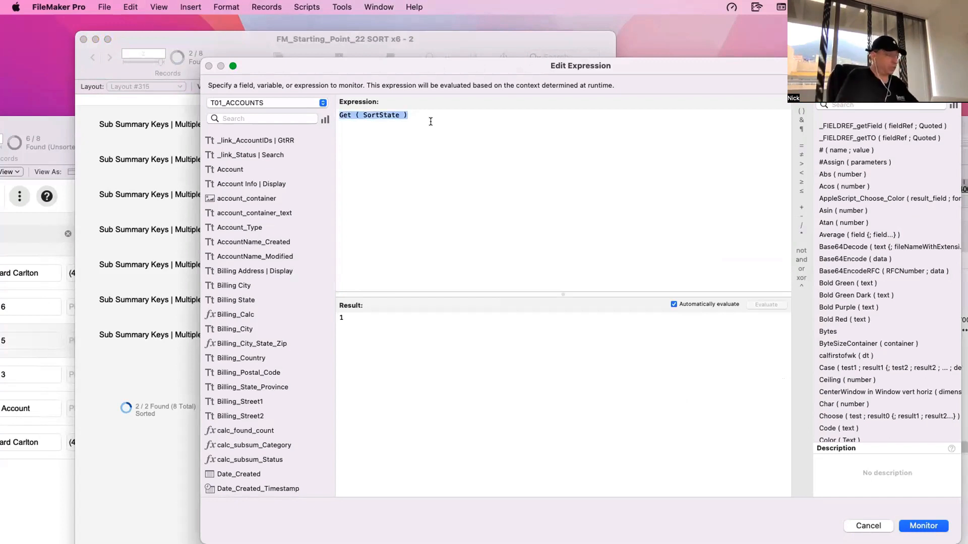
text(get)
key(Down)
key(Down)
key(Down)
key(Down)
key(Down)
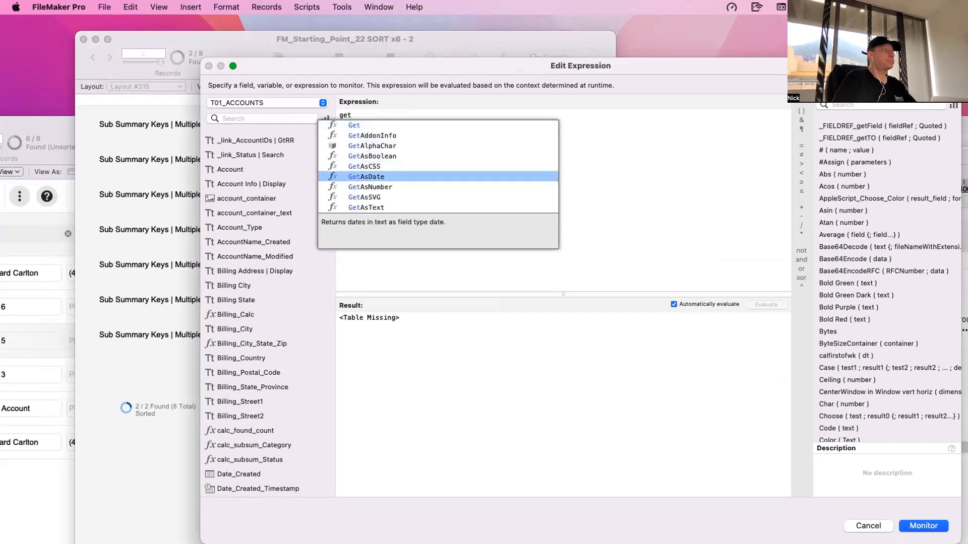
key(Escape)
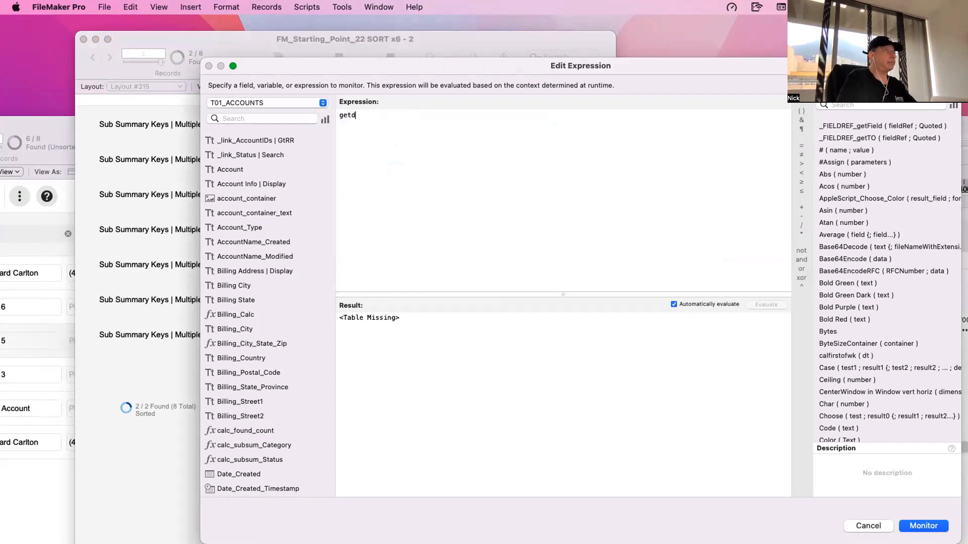
key(BackSpace)
key(BackSpace)
key(Return)
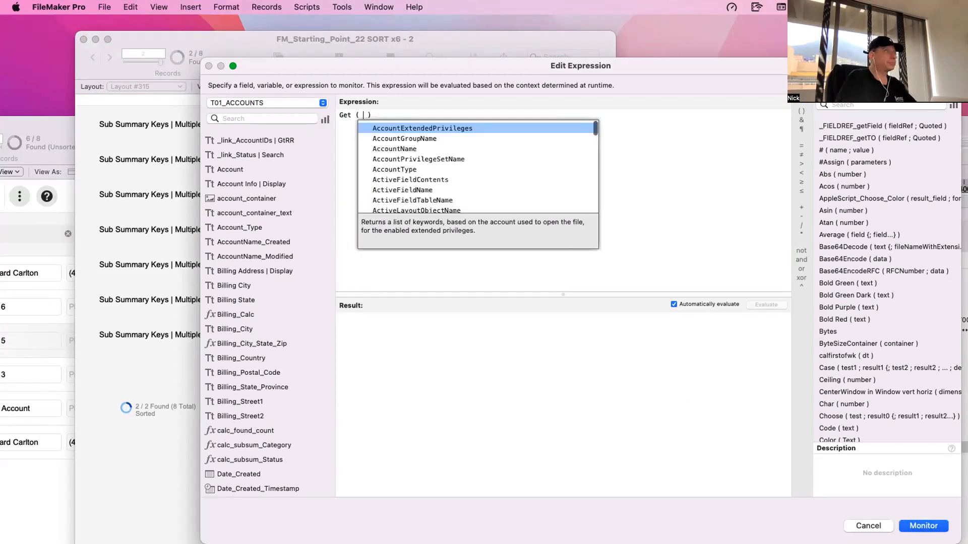
text(dev)
key(Return)
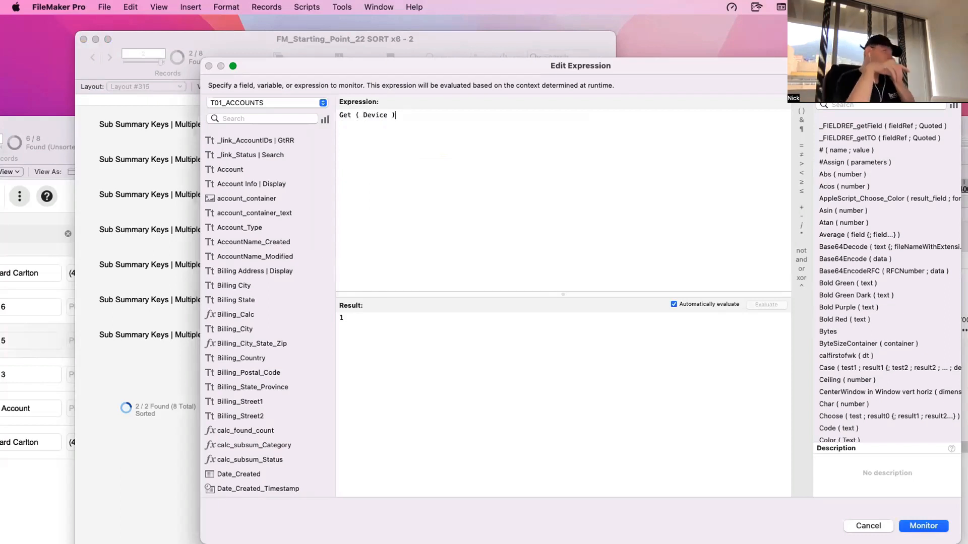
- Replace Get ( Device ) with the copied Choose calculation and examine its Get ( SortState ) test argument
key(super+a)
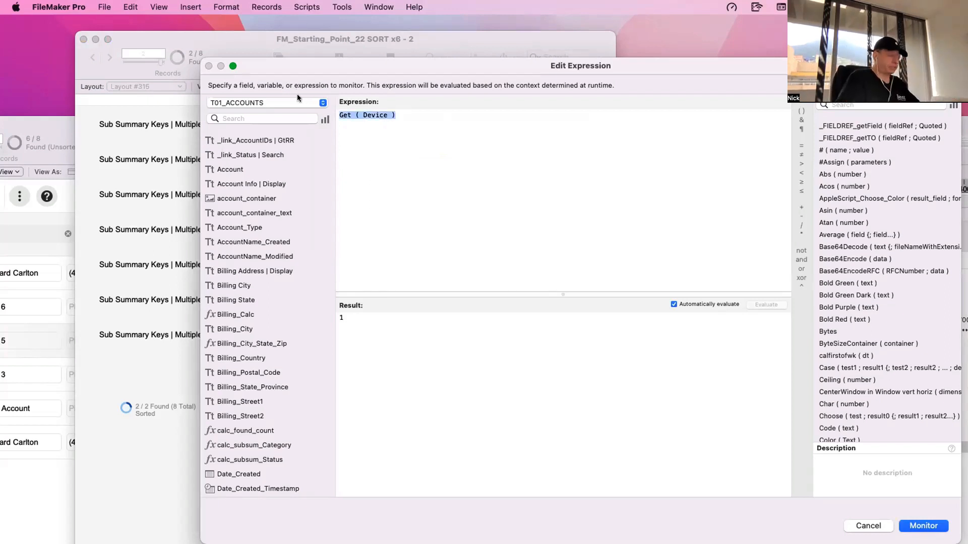
text(ge)
key(Escape)
key(BackSpace)
key(BackSpace)
text(Choose ( Get ( SortState ) ; "Unsorted" ; "Sorted" ; "Semi-Sorted" ))
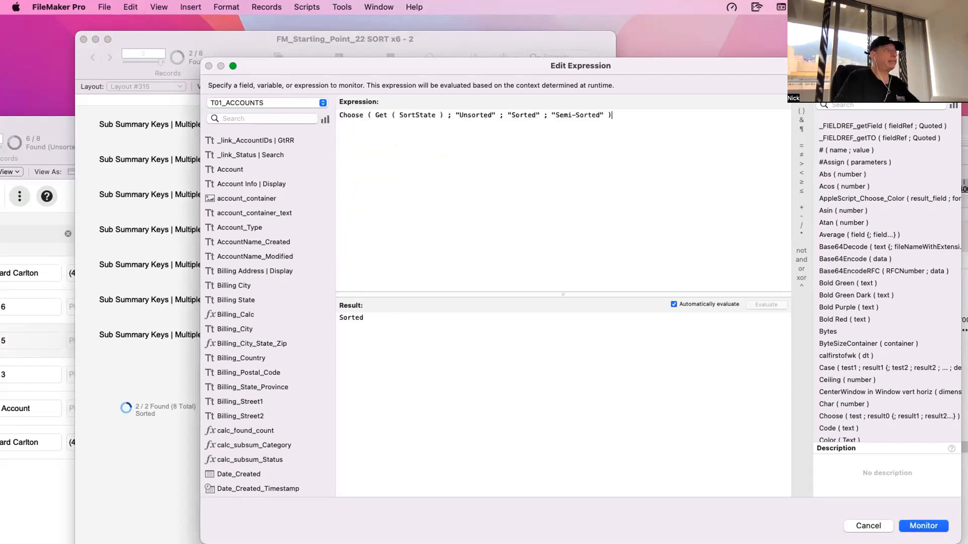
drag(443, 113, 372, 112)
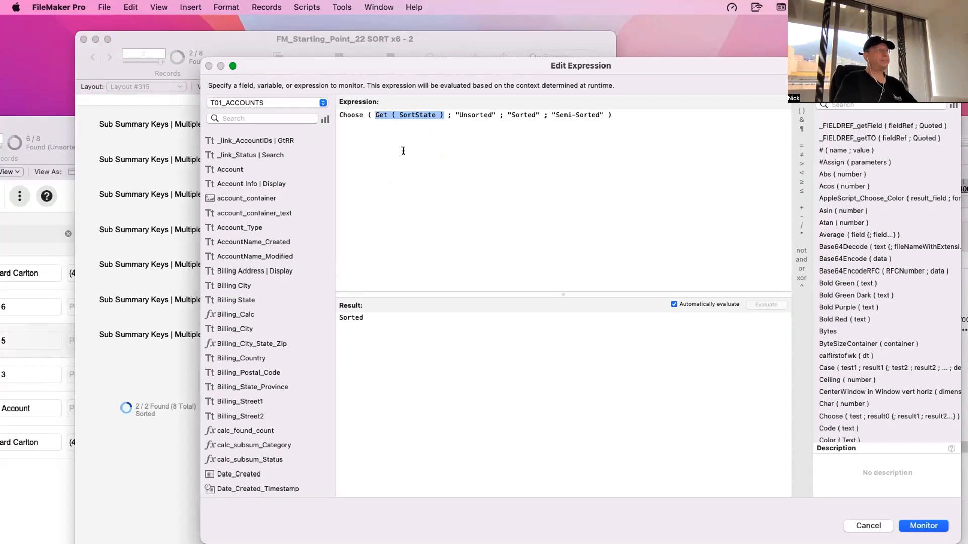
click(622, 140)
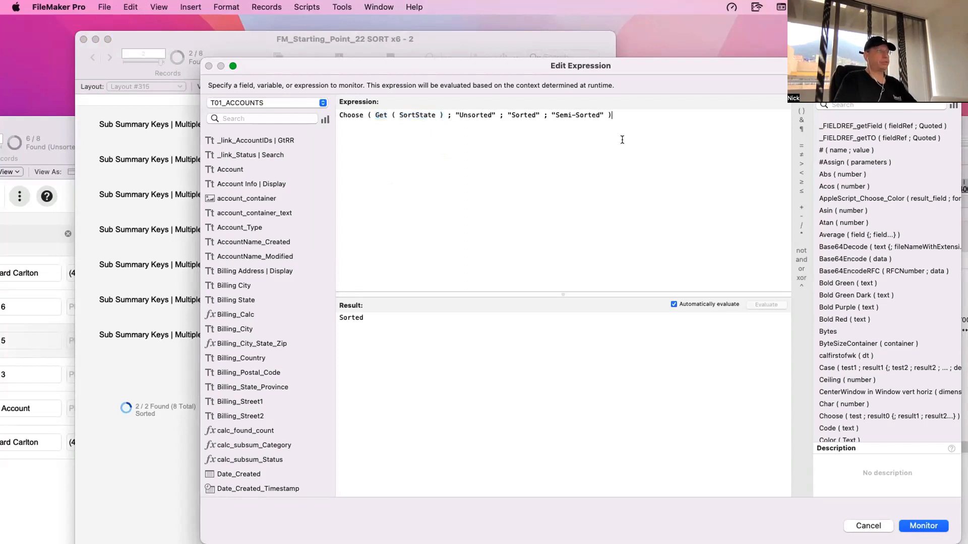
- Insert a blank Choose function template below the Sort State calculation and delete the original calculation line
key(Return)
text(Choose)
key(Return)
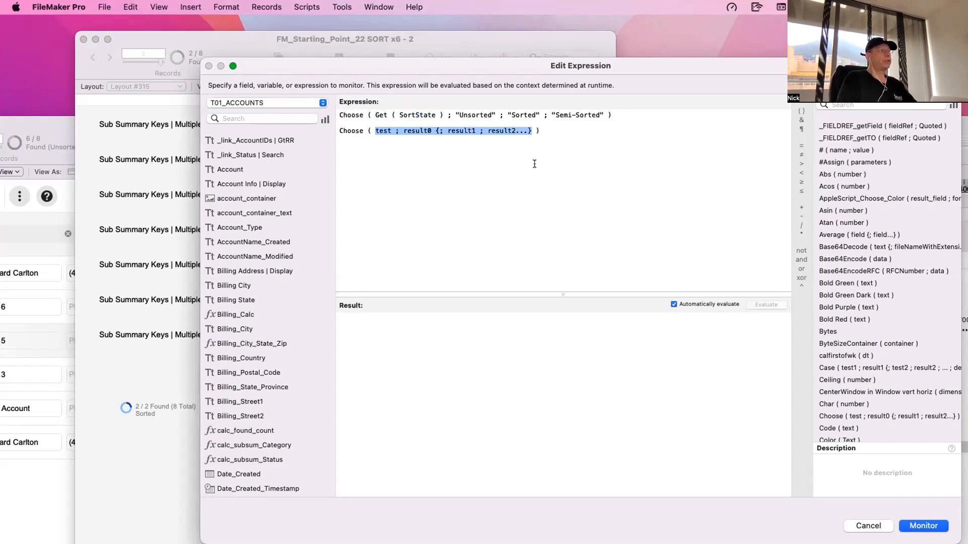
click(399, 144)
double_click(379, 130)
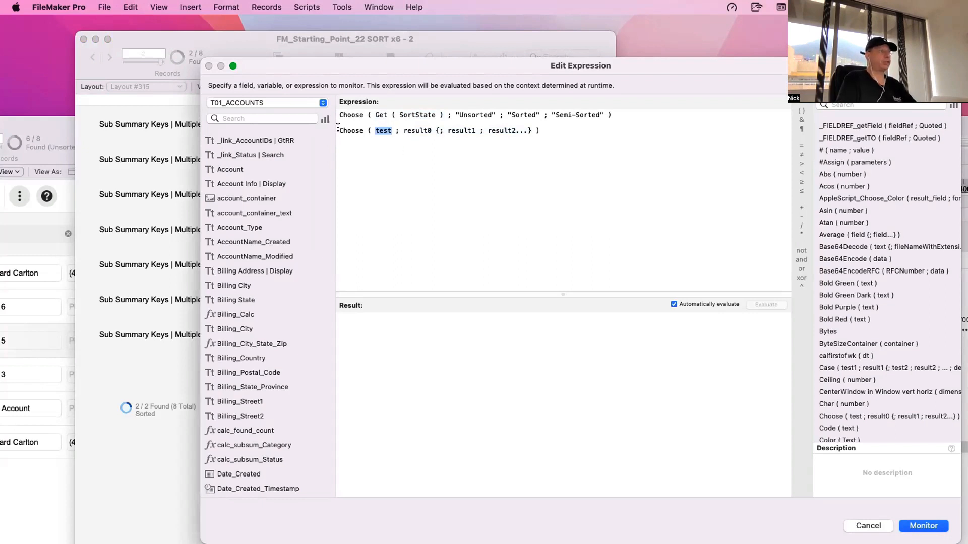
drag(338, 127, 337, 107)
key(BackSpace)
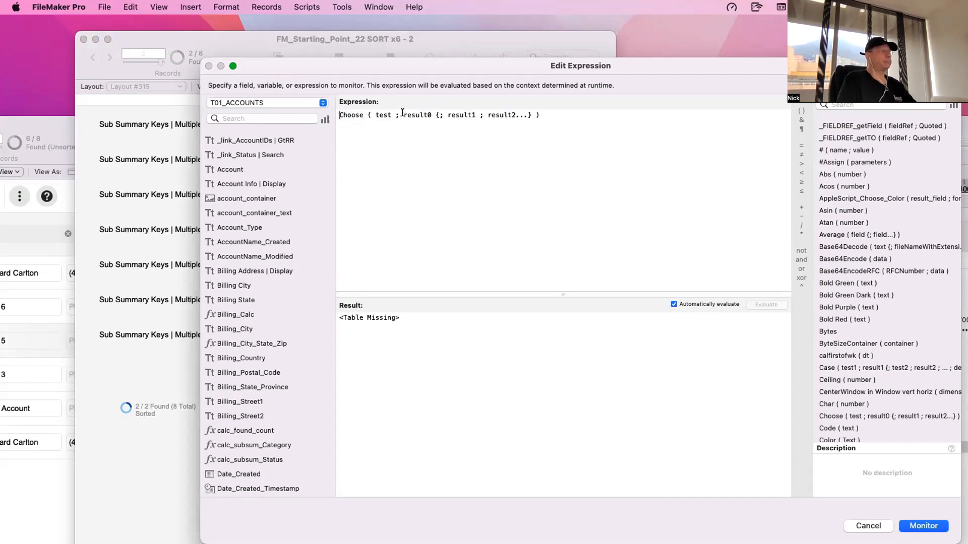
- Set the Choose function's test argument to 0 and replace the result placeholders with the first result "This ios zero"
drag(403, 115, 529, 112)
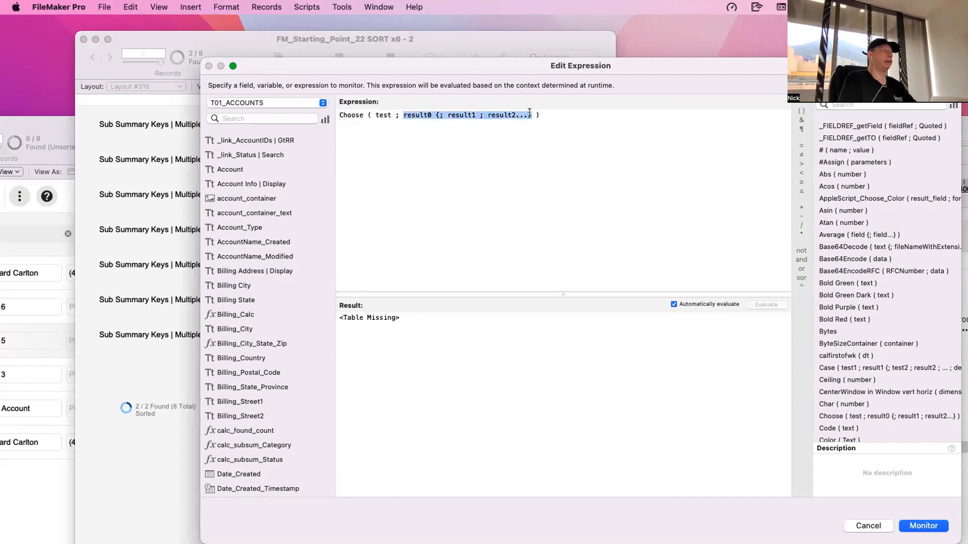
double_click(379, 114)
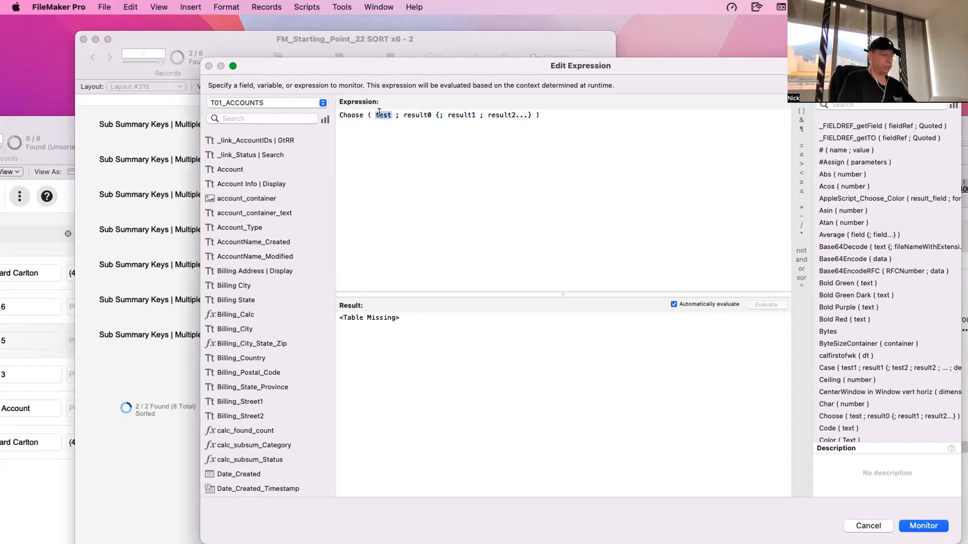
text(0)
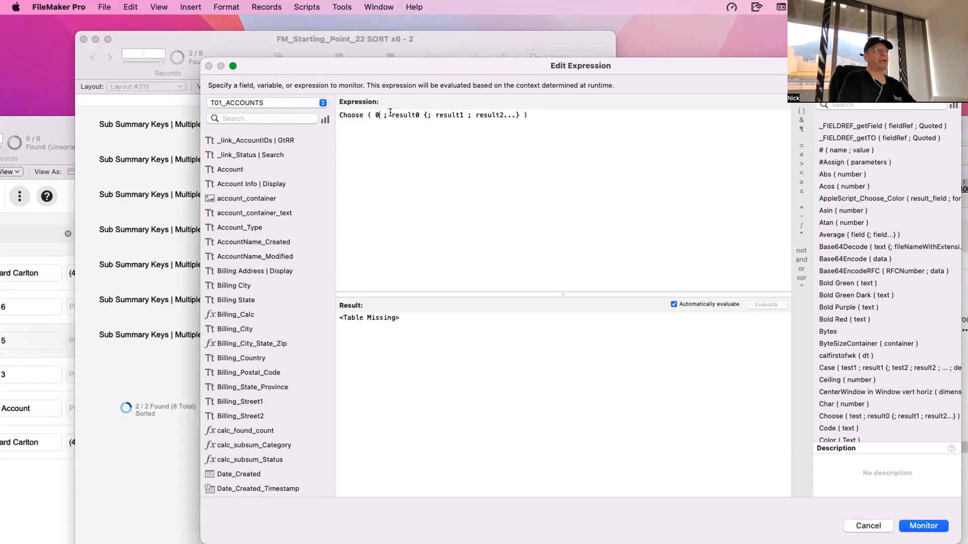
drag(391, 113, 519, 115)
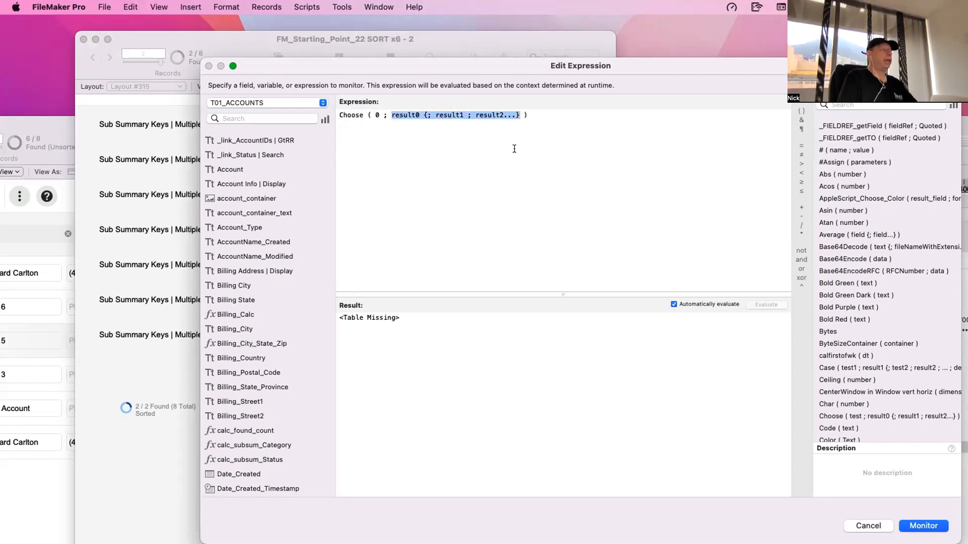
text(")
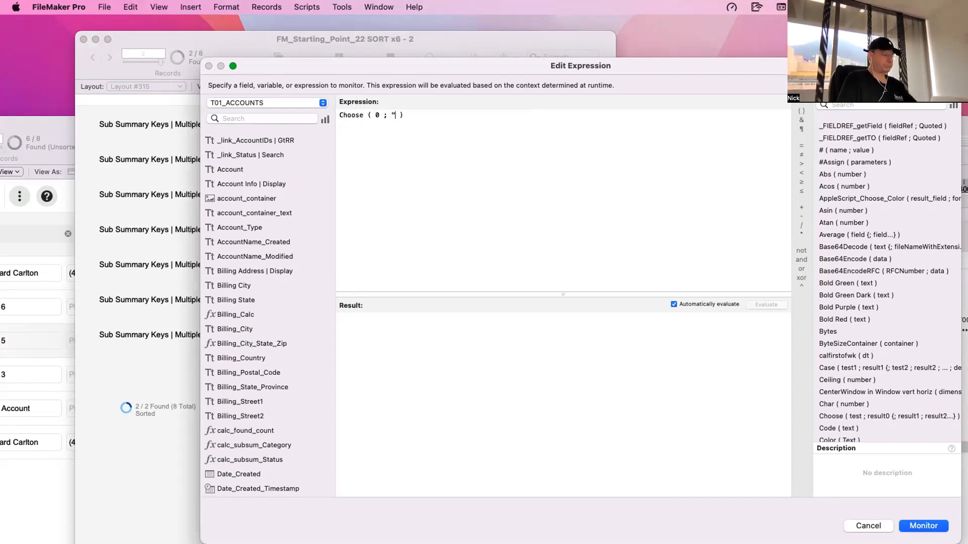
text(This ios z)
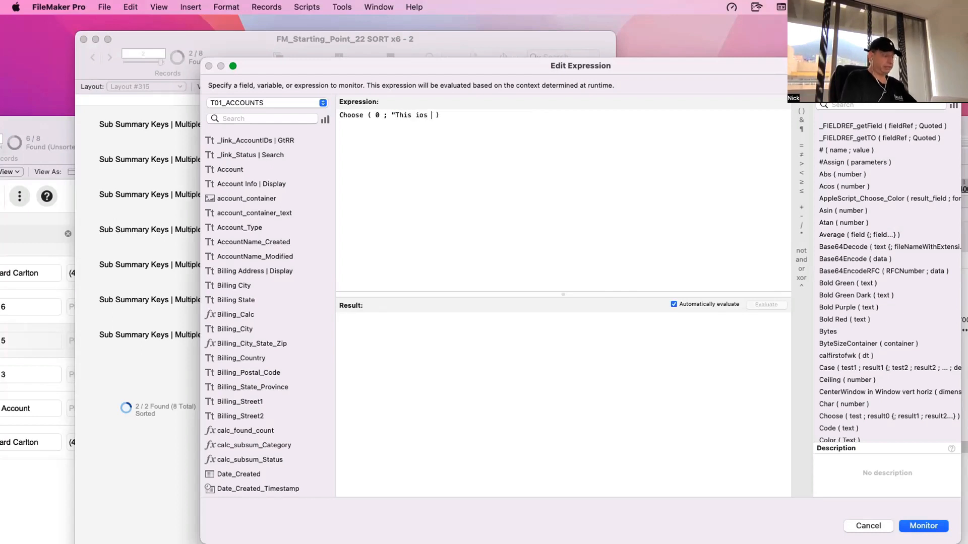
text(ero")
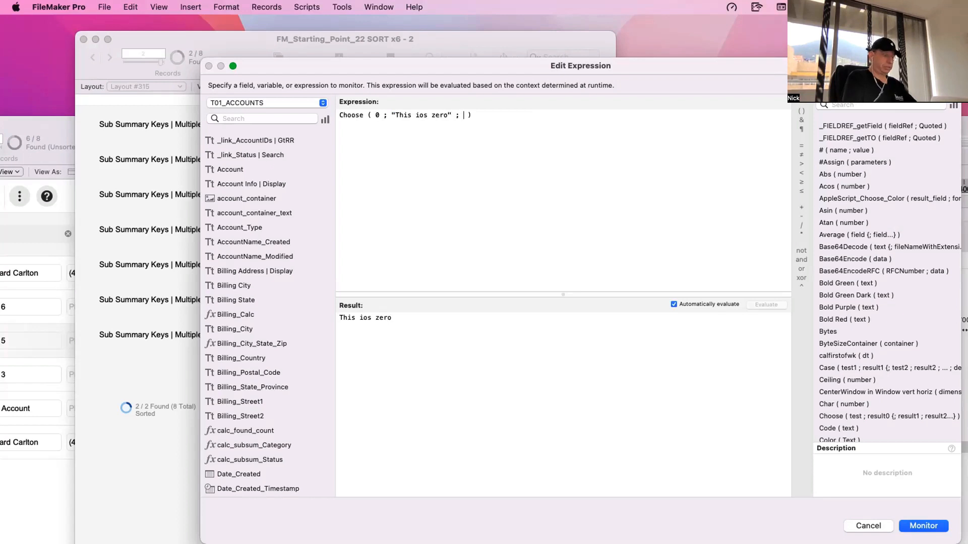
- Add "This is One" as the second result of the Choose function, followed by a semicolon separator
text("This is)
key(BackSpace)
key(BackSpace)
text(o)
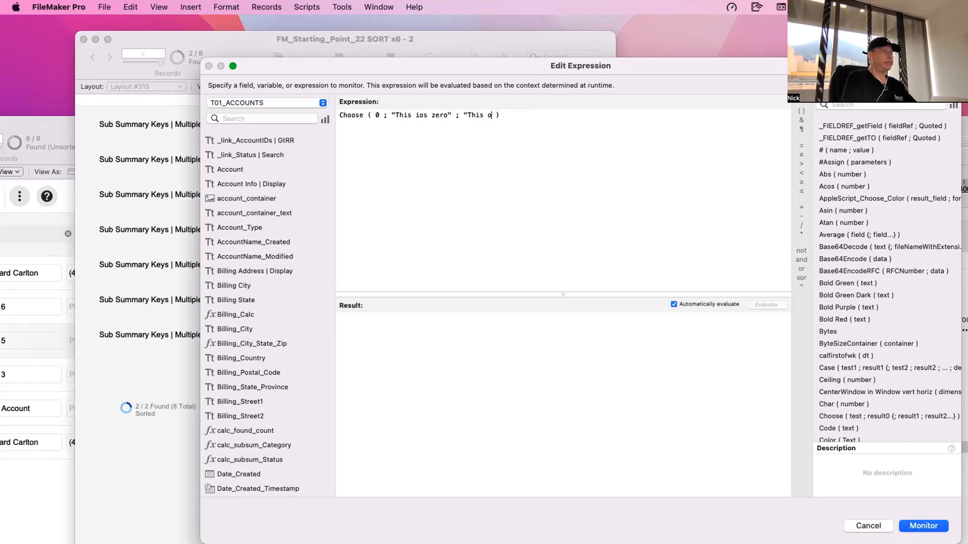
key(BackSpace)
text(is)
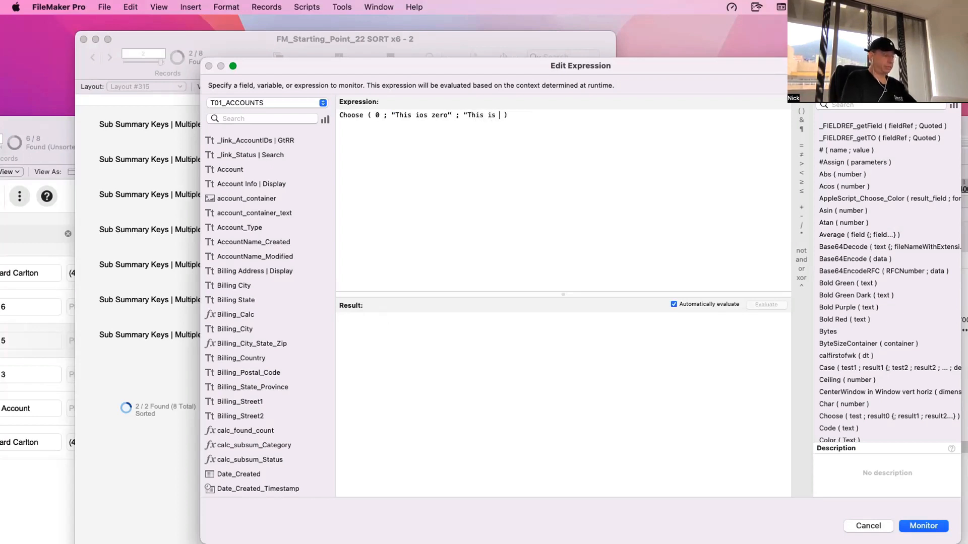
text( One)
text(" ; )
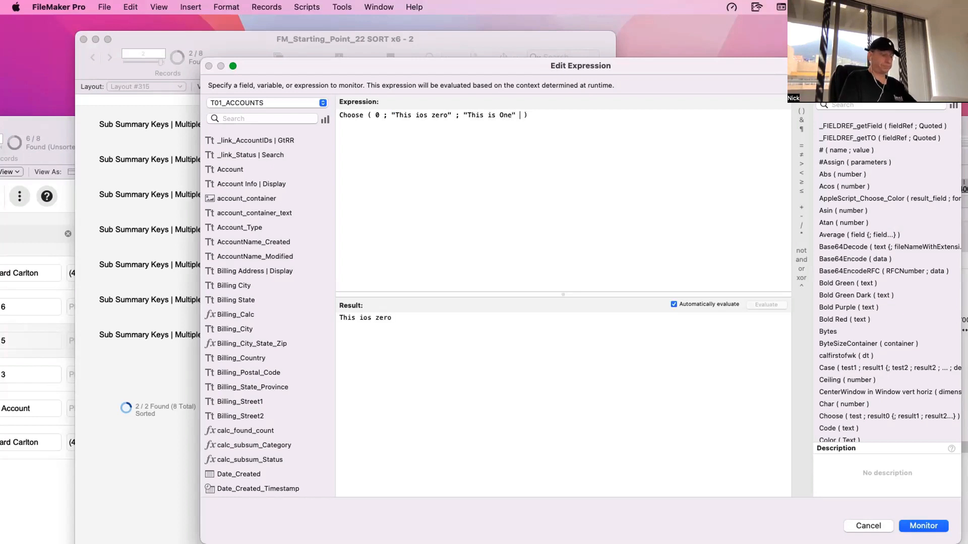
text(Tis)
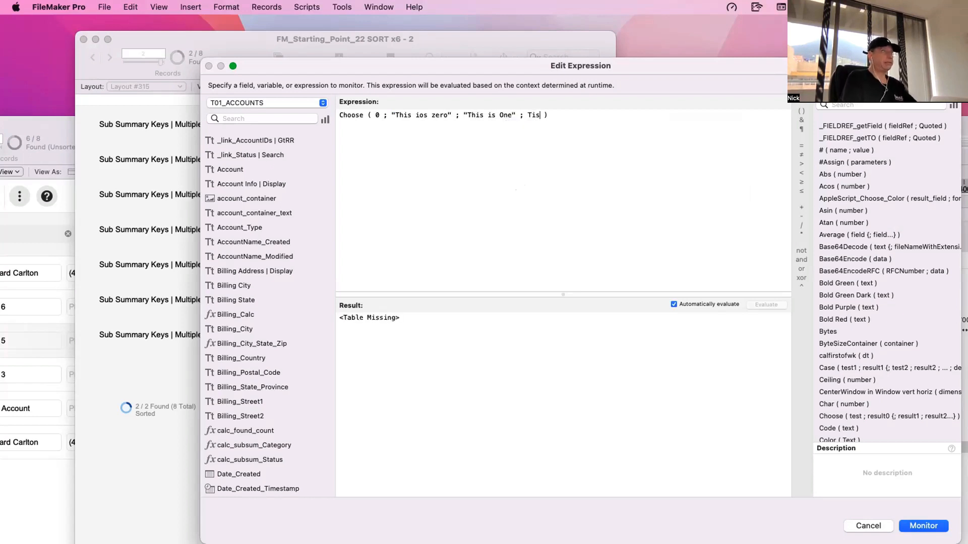
- Add "This is Two" as the third result of the Choose function
key(BackSpace)
key(BackSpace)
key(BackSpace)
text("This )
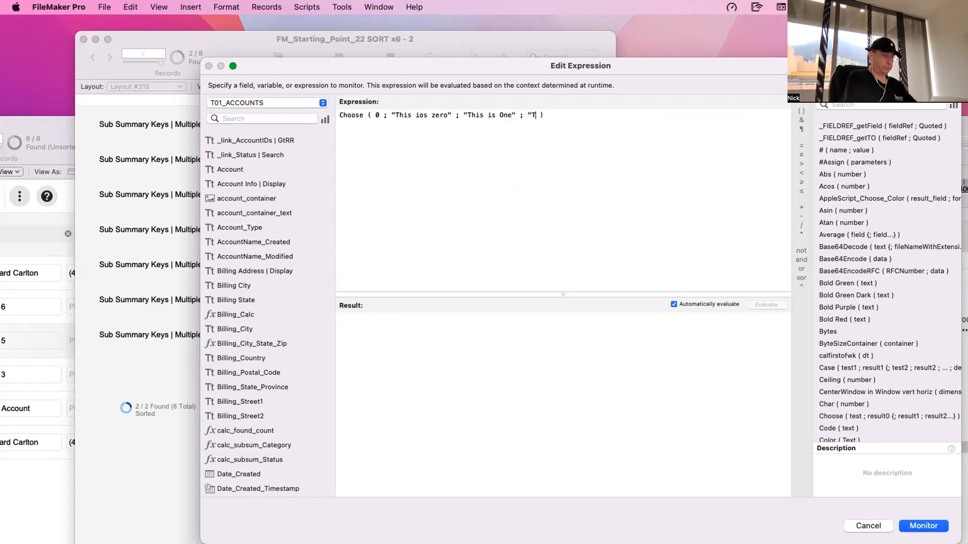
text(is Two")
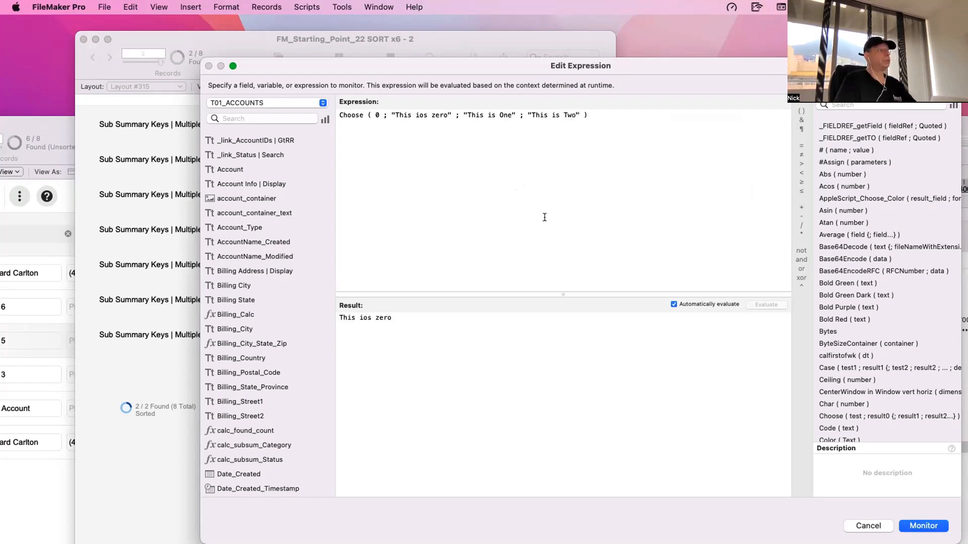
- Set the Choose test argument to 1 and subsequently to 2 to evaluate the other two results
double_click(376, 115)
text(1)
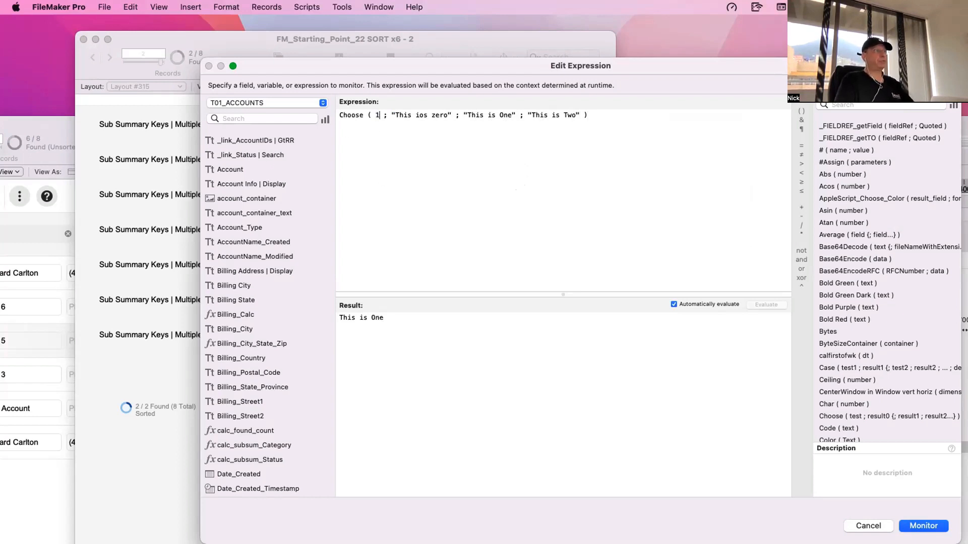
text(2)
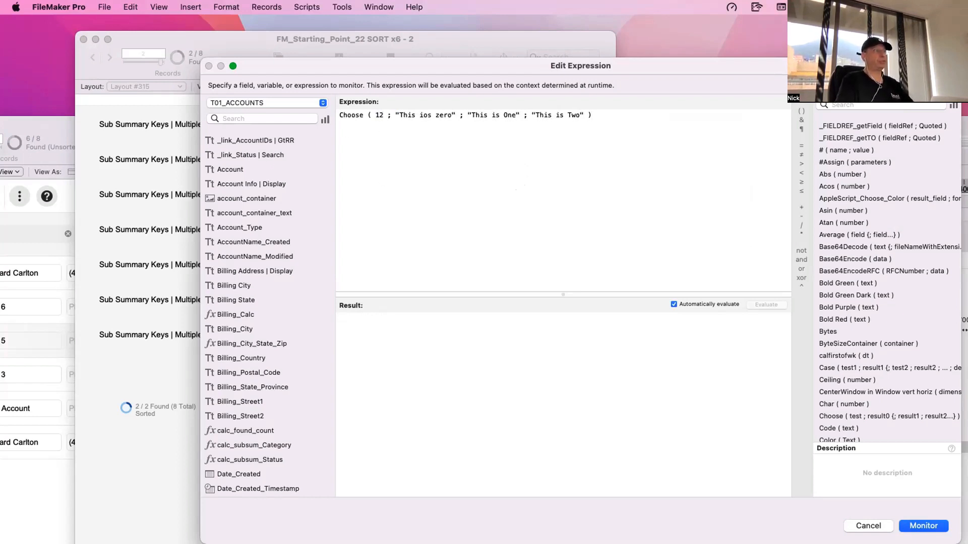
key(BackSpace)
key(BackSpace)
text(2)
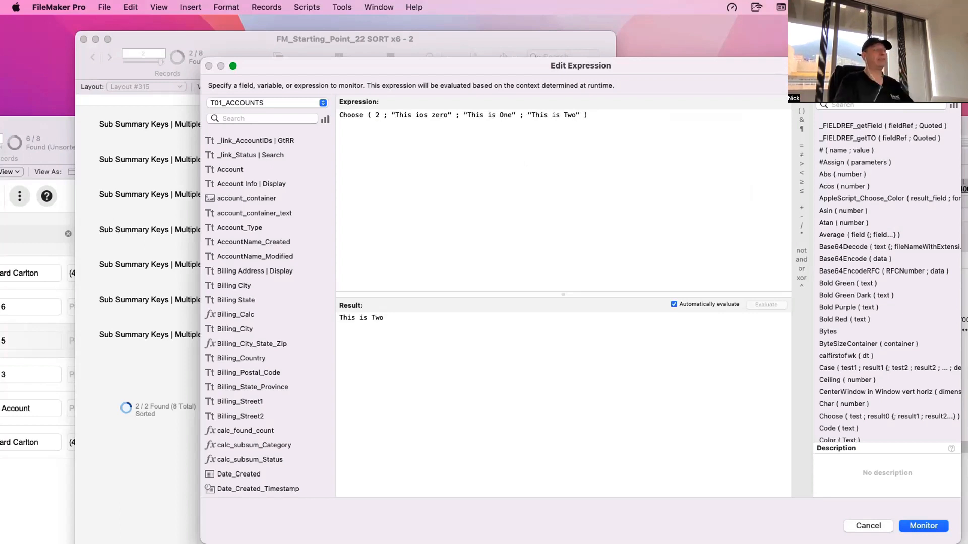
- Correct the first result's text to "This is zero" and shift the Edit Expression window slightly
click(422, 115)
key(BackSpace)
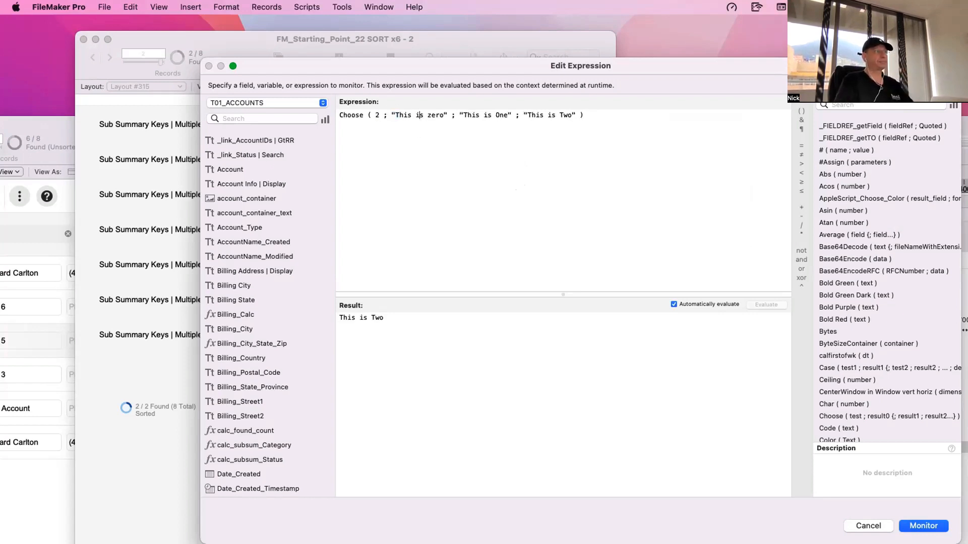
triple_click(476, 122)
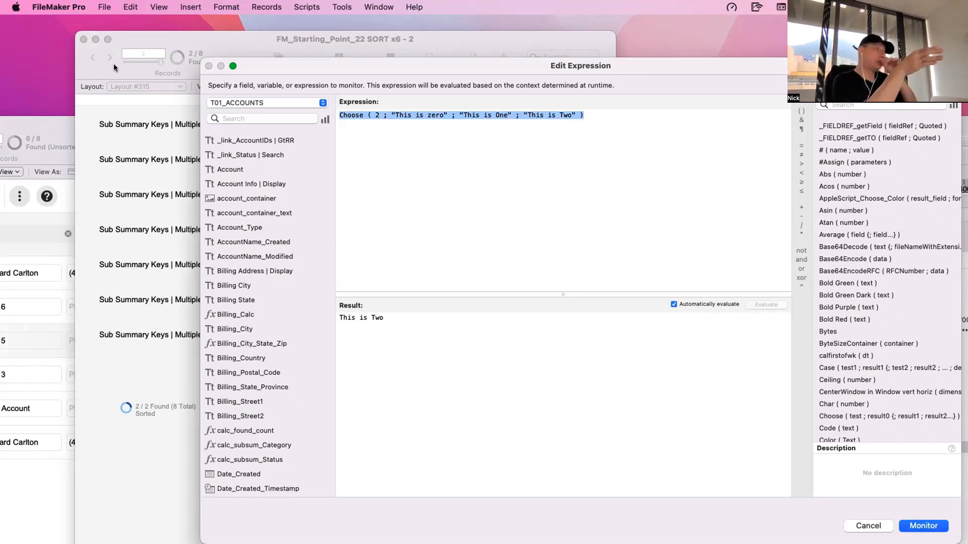
click(374, 135)
double_click(376, 115)
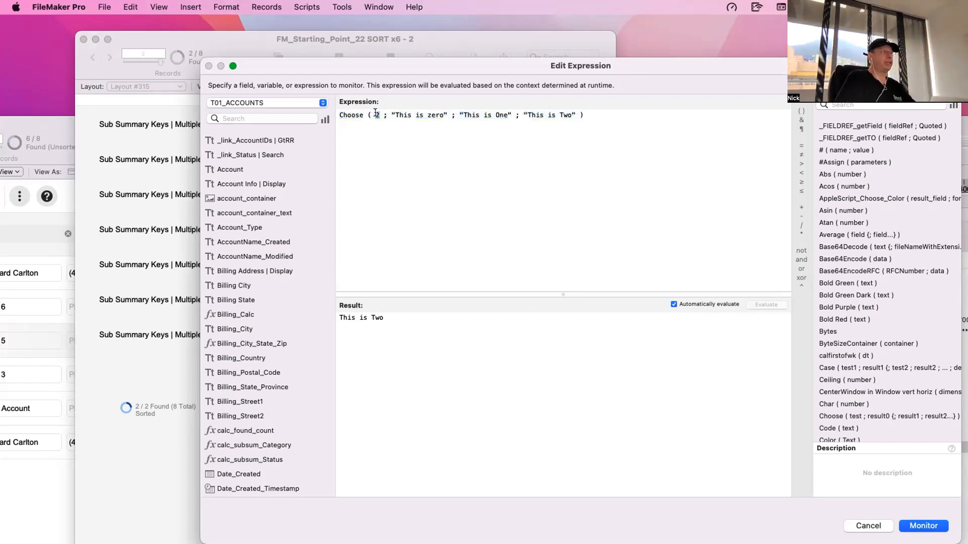
drag(361, 65, 376, 65)
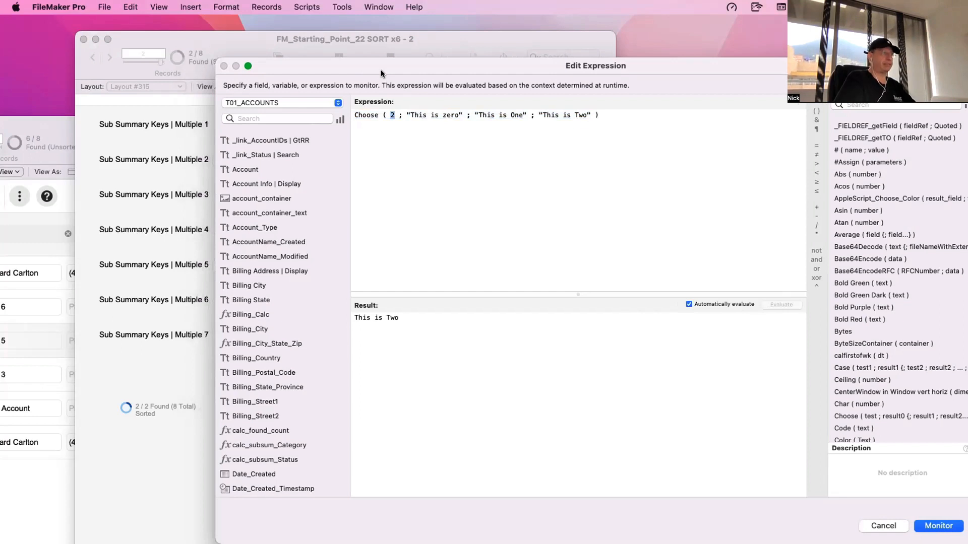
- Try replacing the whole Choose expression with the plain numbers 4 and 1, and undo those replacements
key(super+a)
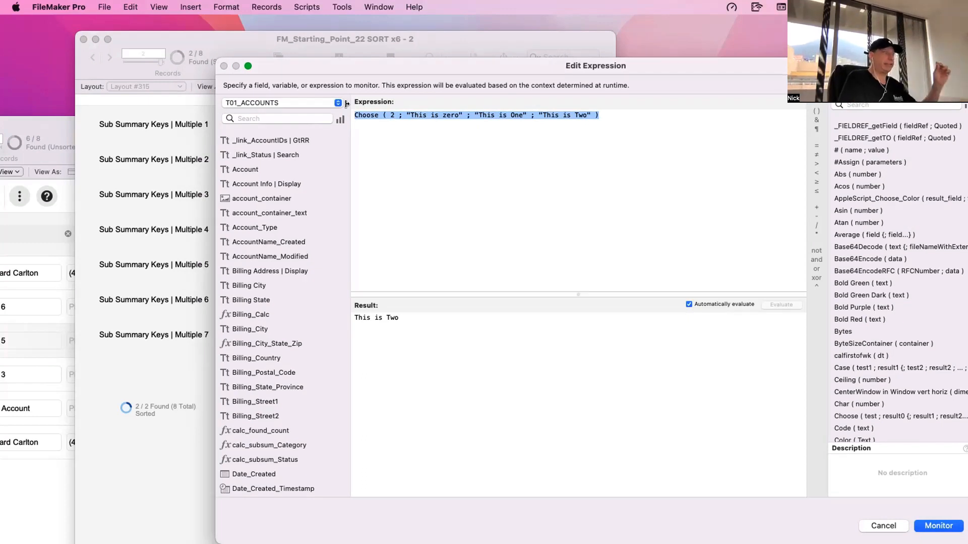
key(BackSpace)
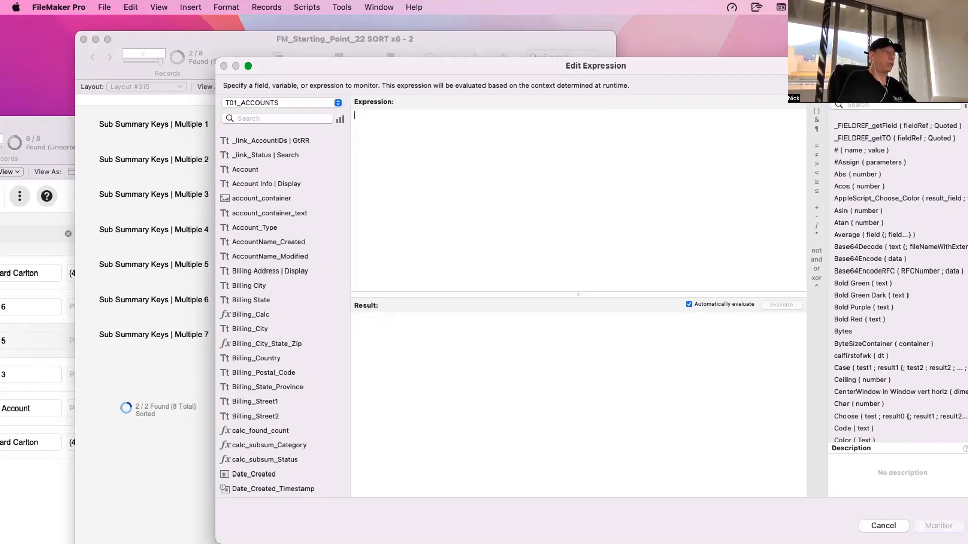
text(4)
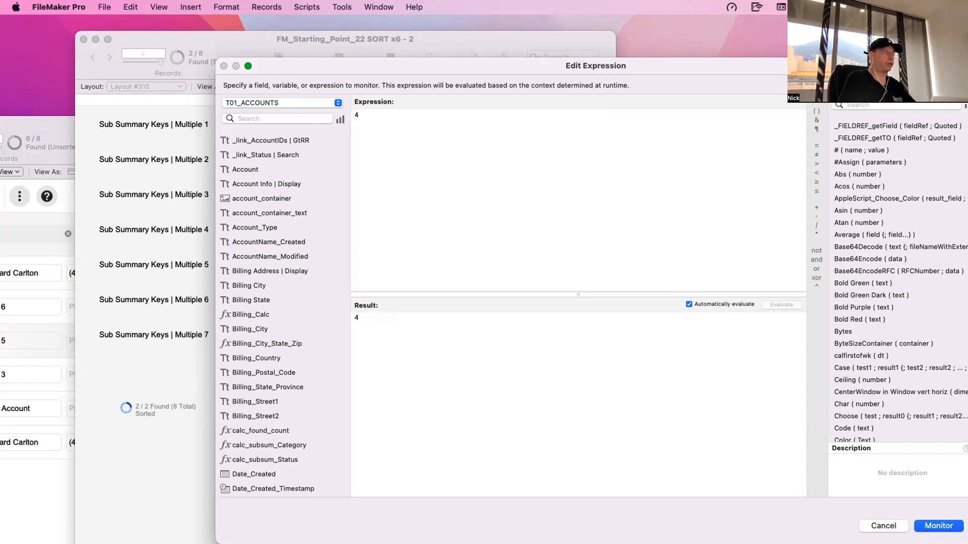
key(BackSpace)
text(0)
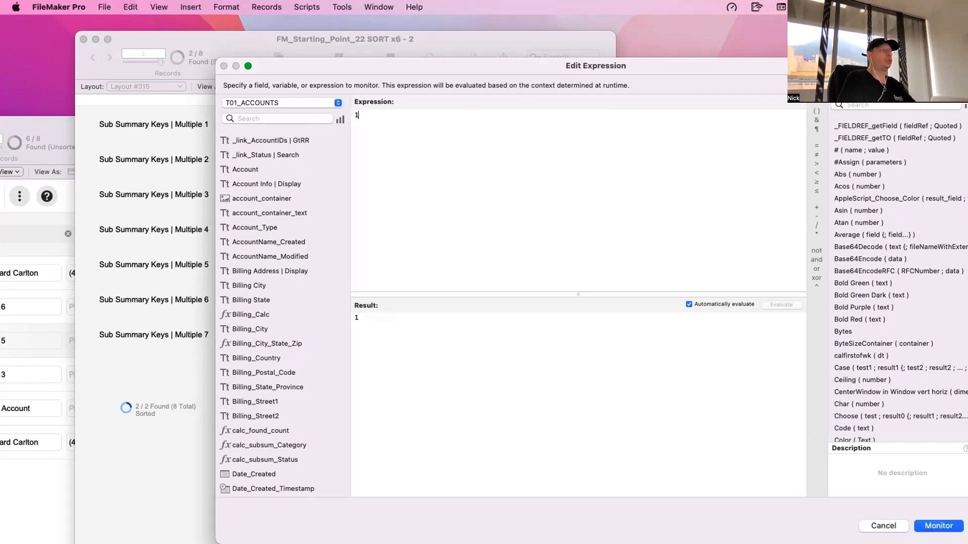
key(super+z)
key(super+z)
key(super+z)
key(super+z)
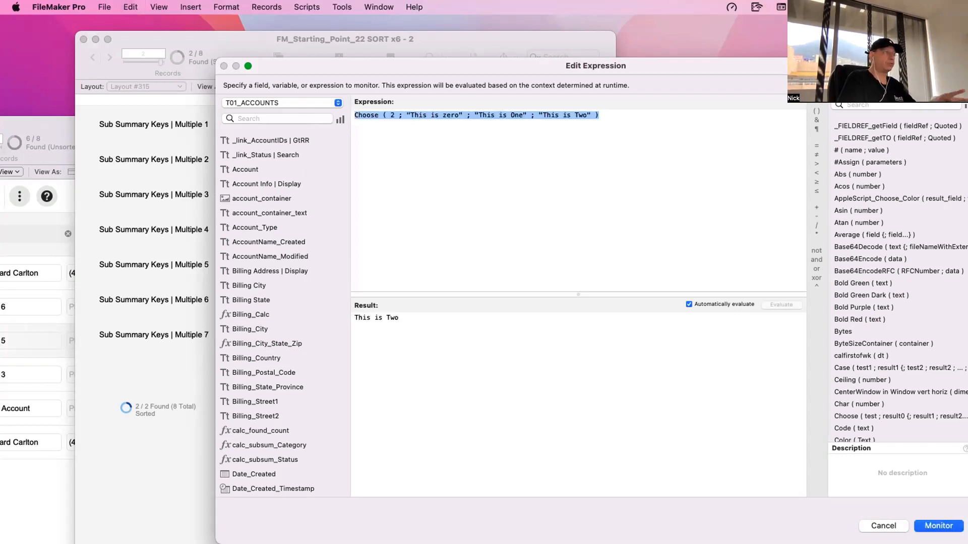
- Examine the "This is zero" and "This is One" result arguments in the Choose expression
drag(407, 115, 525, 110)
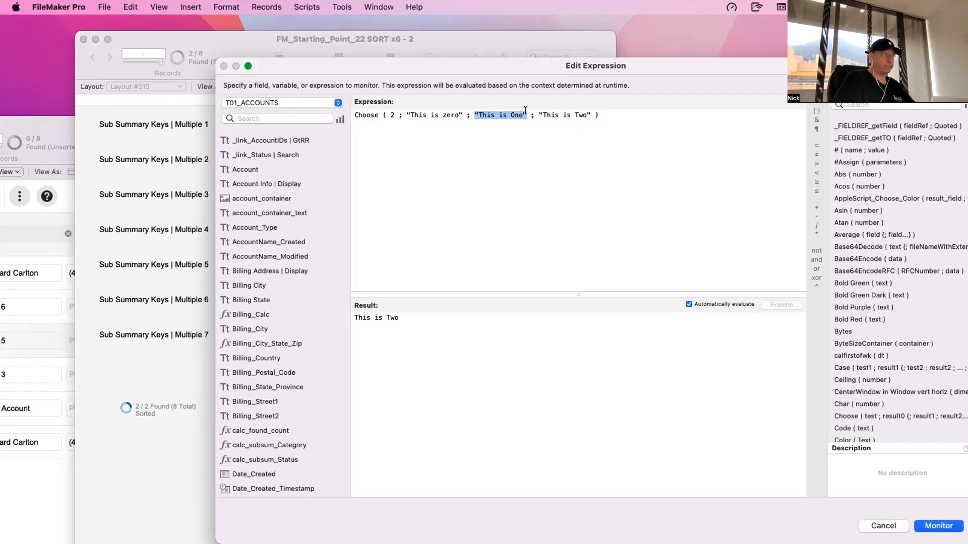
click(519, 129)
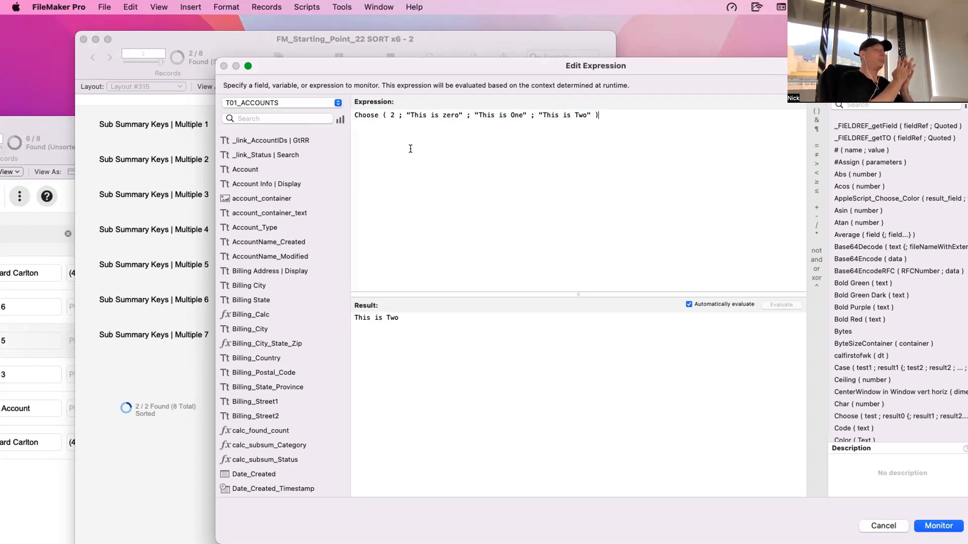
drag(405, 114, 524, 112)
click(525, 201)
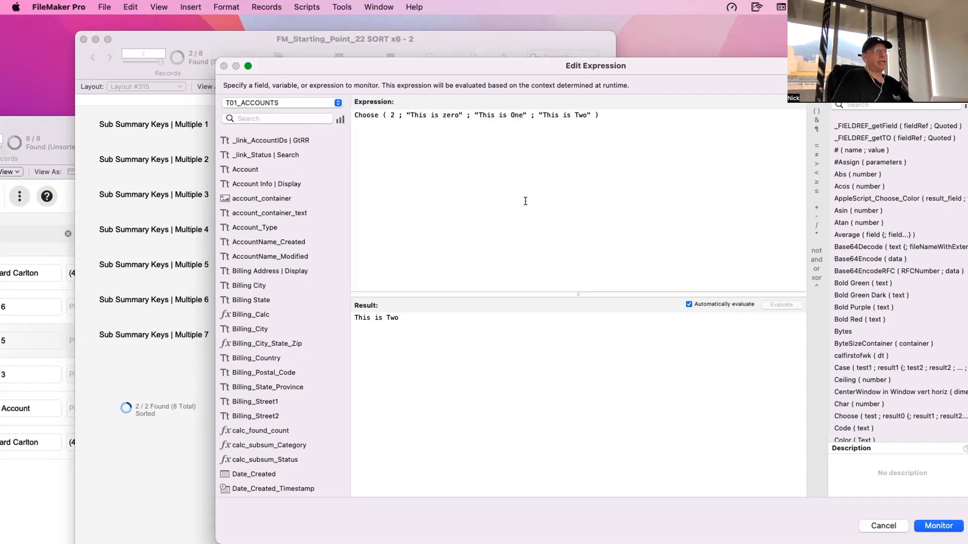
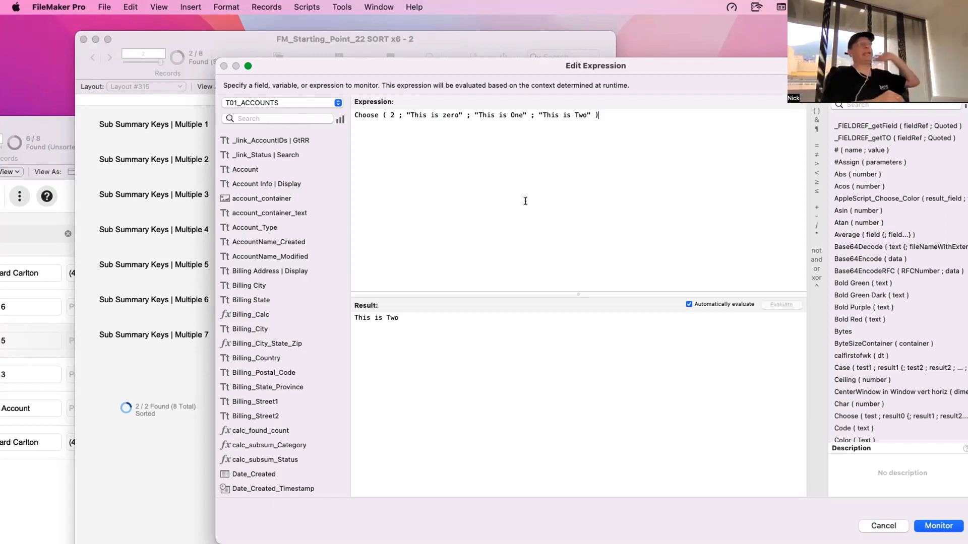
- Evaluate Choose ( Get ( SortState ) ; "Unsorted" ; "Sorted" ; "Semi-Sorted" ) in place of the numeric example, highlight its test argument, and discard the edit
drag(525, 201, 360, 108)
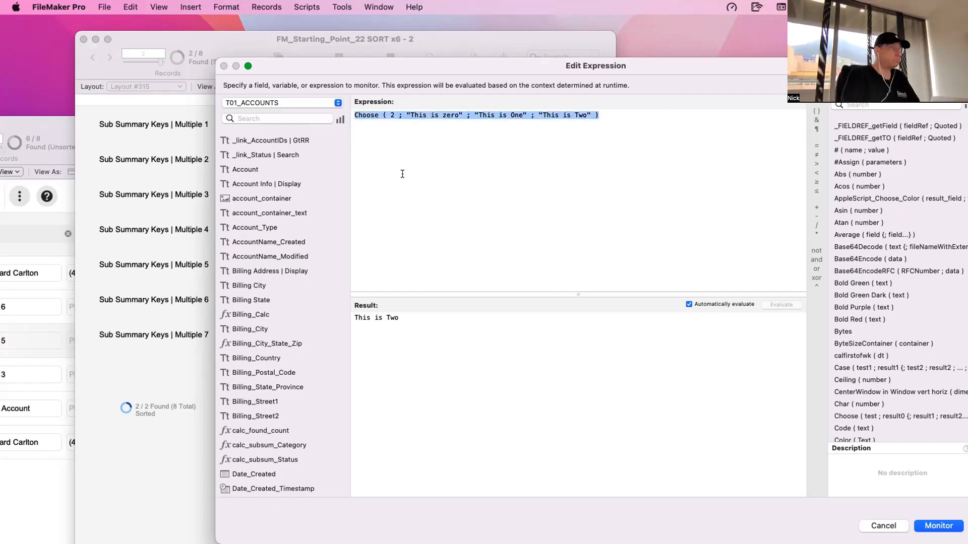
text(Choose ( Get ( SortState ) ; "Unsorted" ; "Sorted" ; "Semi-Sorted" ))
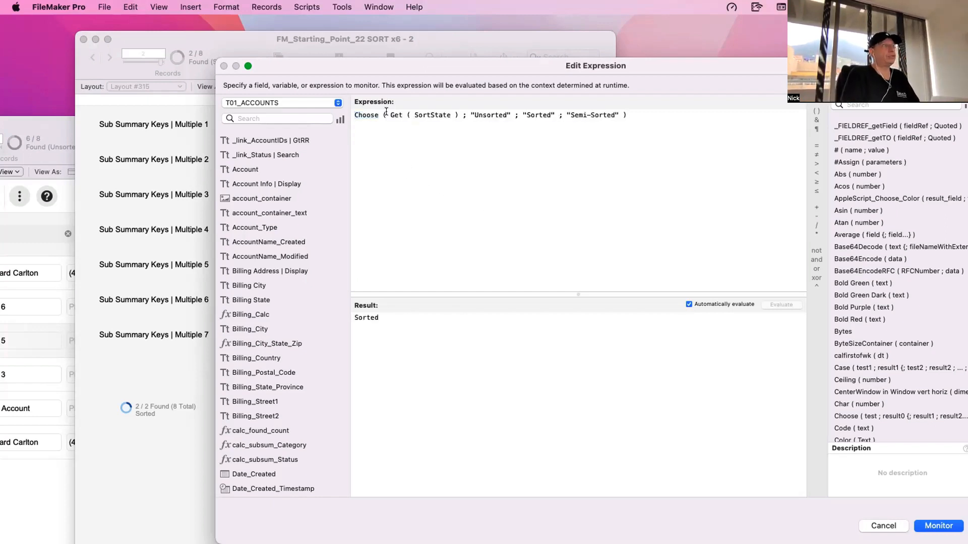
drag(390, 114, 456, 110)
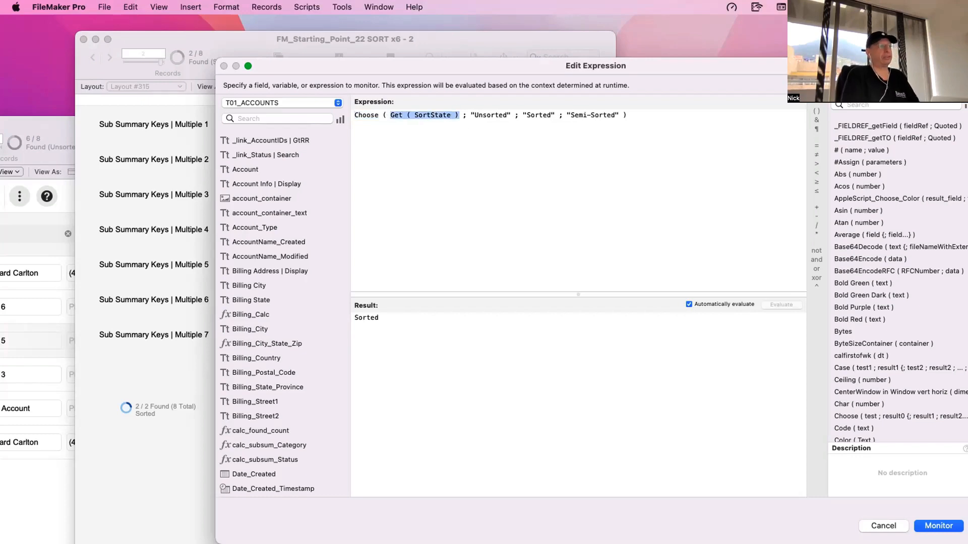
key(Escape)
click(374, 316)
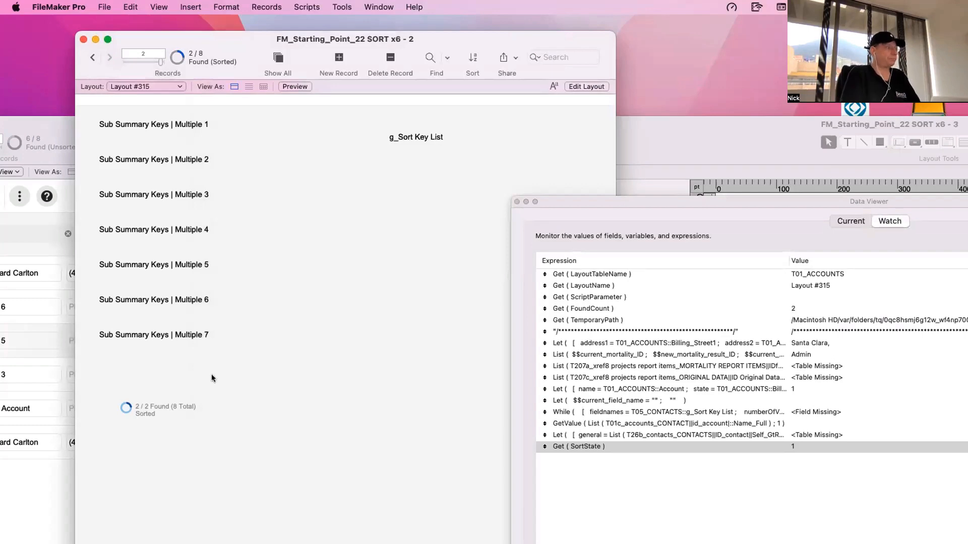
- Switch Layout #315 to Layout mode, close the Data Viewer, and open the chart settings of the found-count ring
key(super+l)
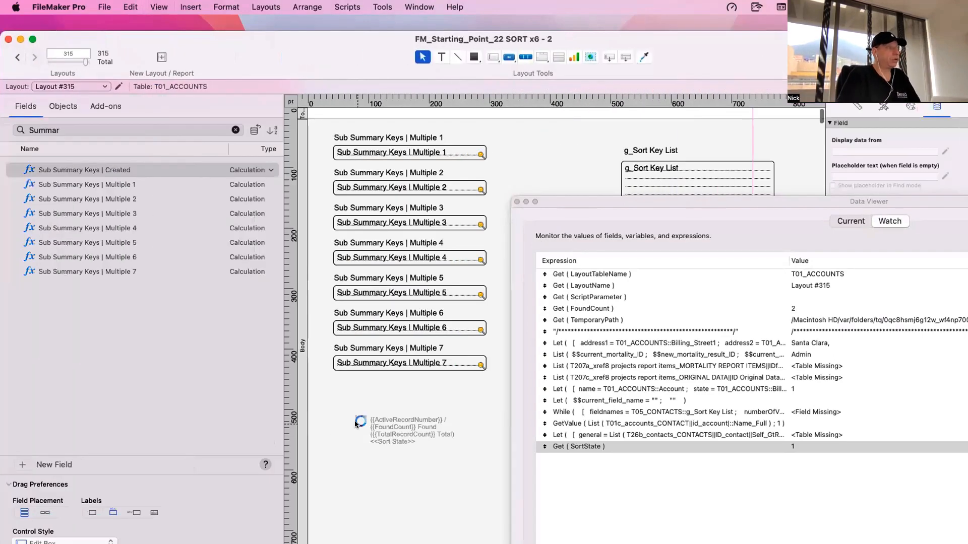
double_click(355, 424)
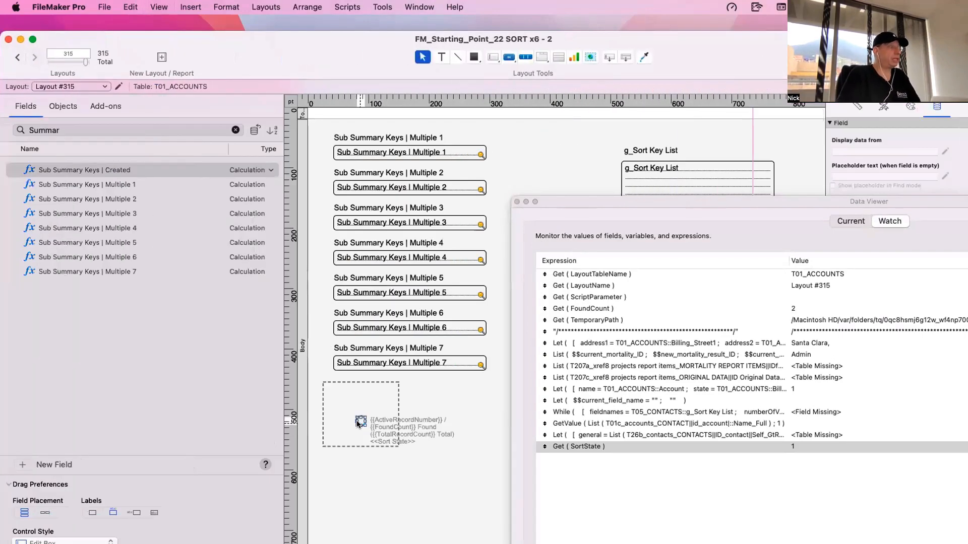
click(382, 402)
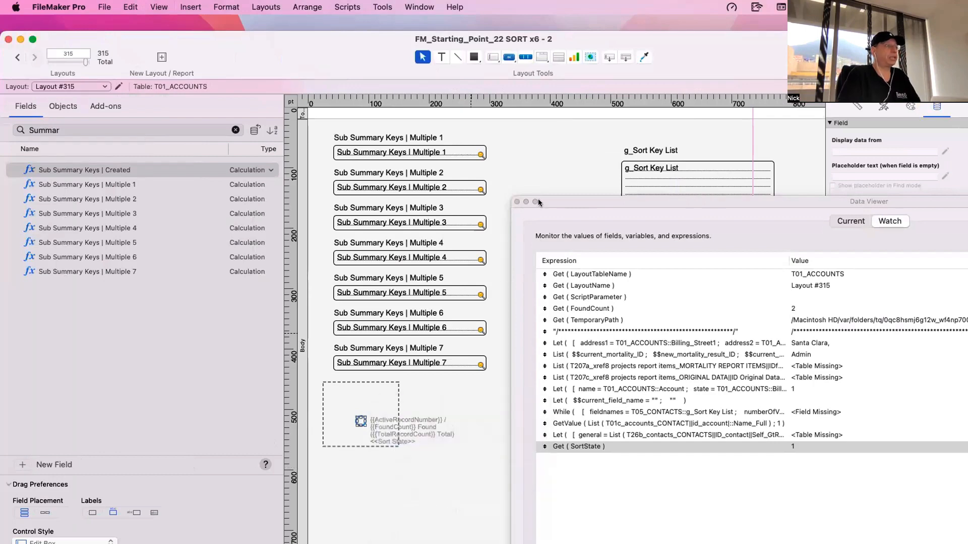
click(516, 201)
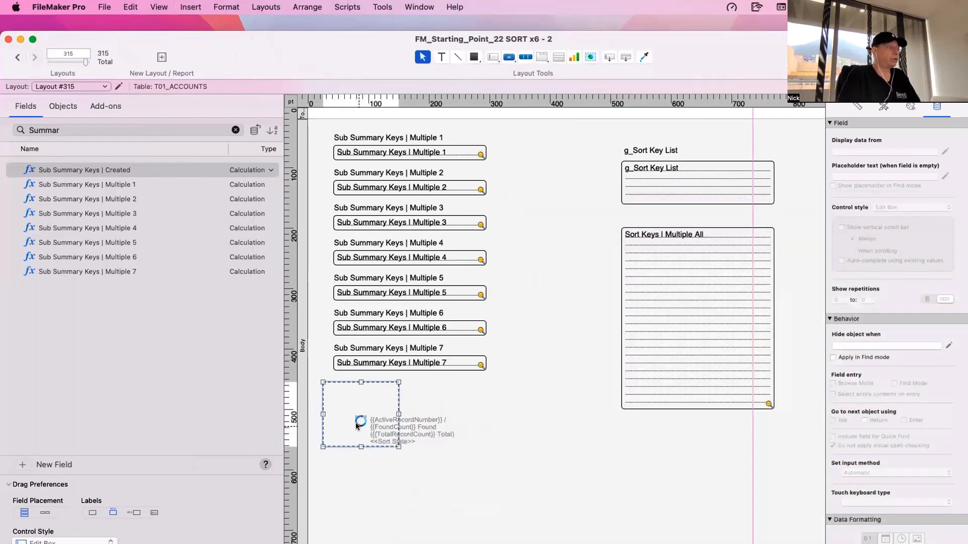
double_click(355, 423)
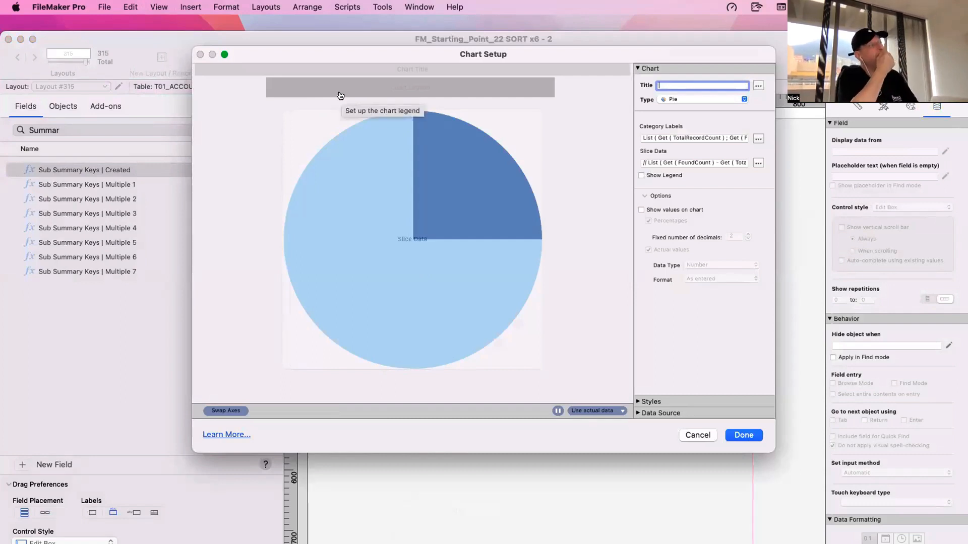
- Examine the Get ( TotalRecordCount ) argument in the pie chart's Category Labels calculation and leave the chart setup without changes
click(759, 138)
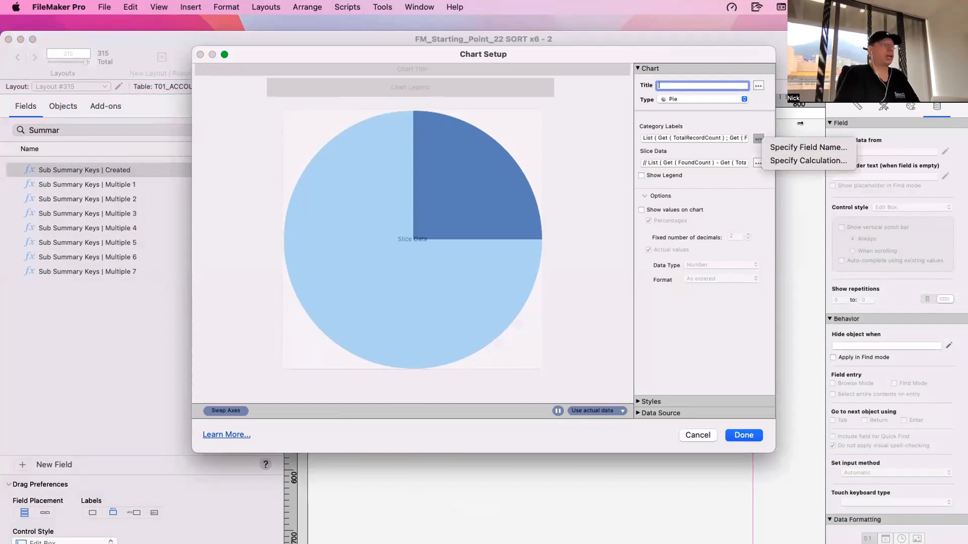
click(808, 160)
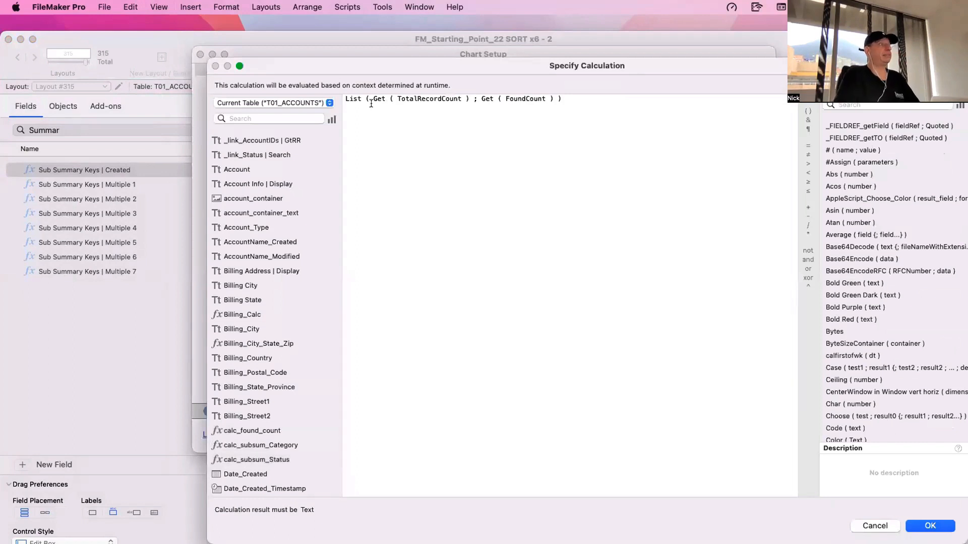
drag(373, 99, 466, 95)
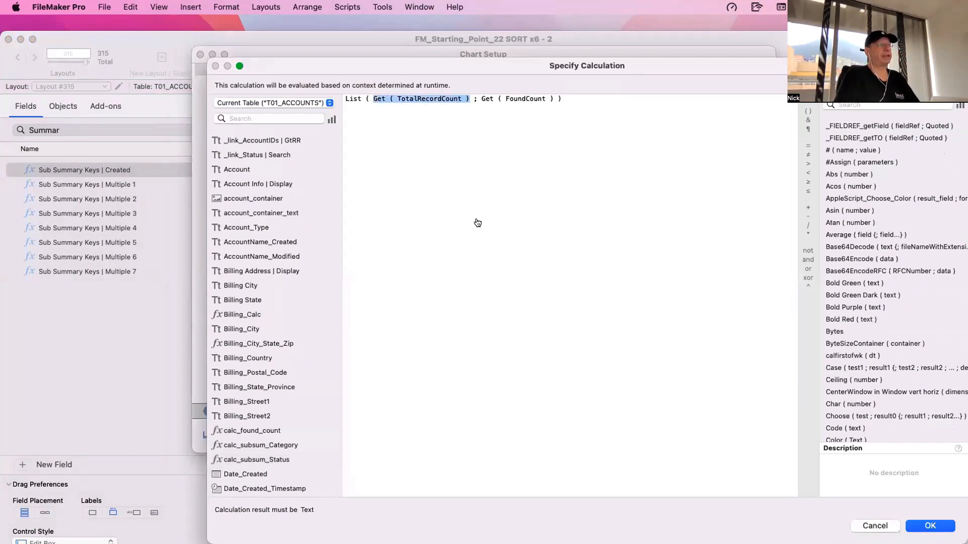
key(Escape)
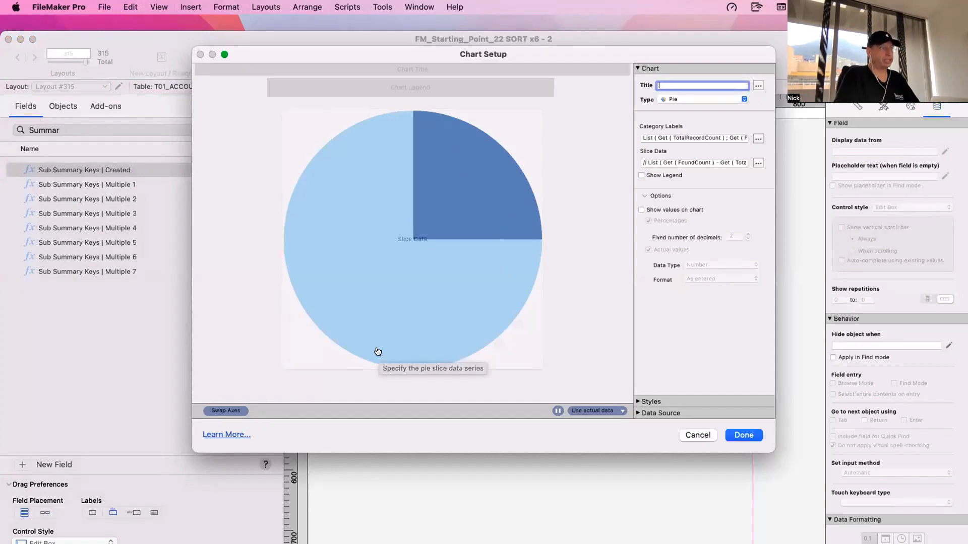
key(Escape)
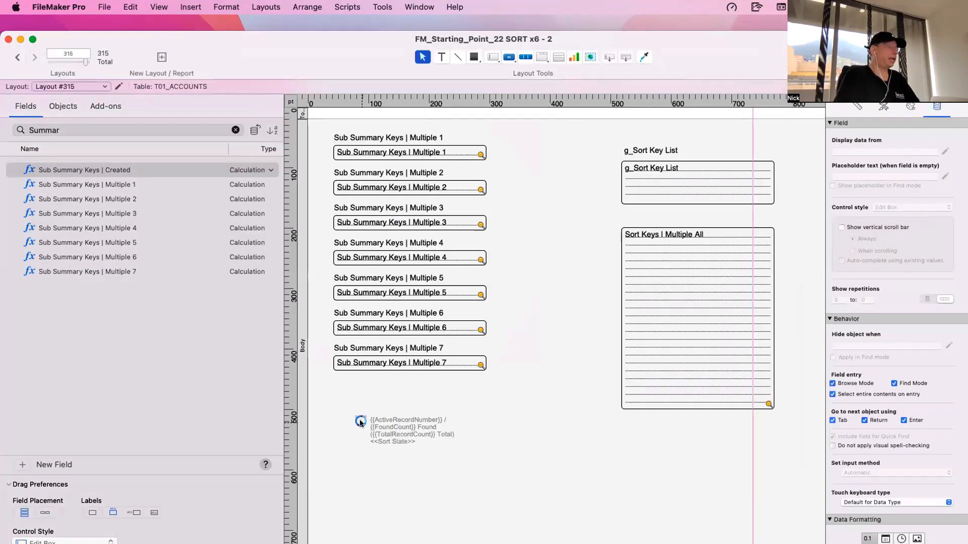
- Move the small circle aside to expose the pie chart beneath it, and undo the move
drag(361, 421, 373, 402)
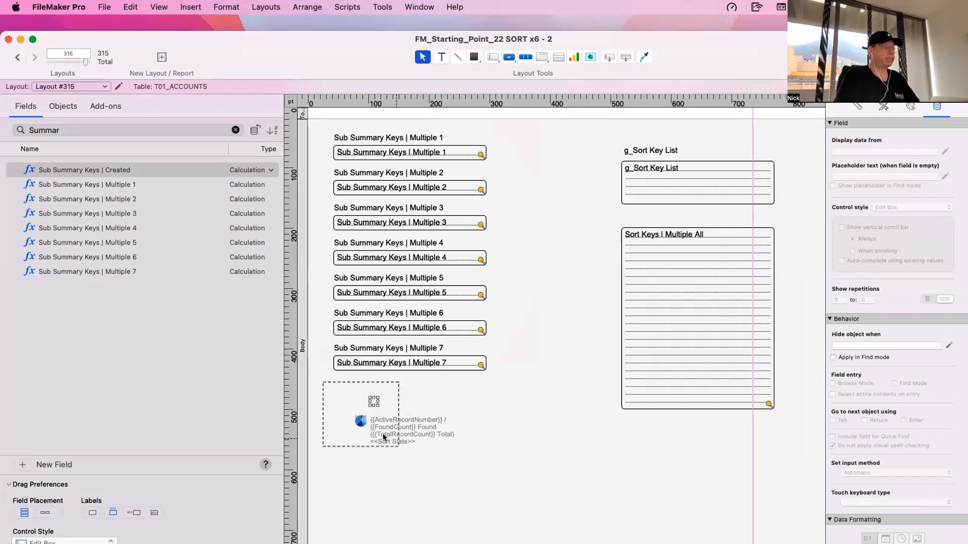
scroll(365, 401, left, 1)
key(super+c)
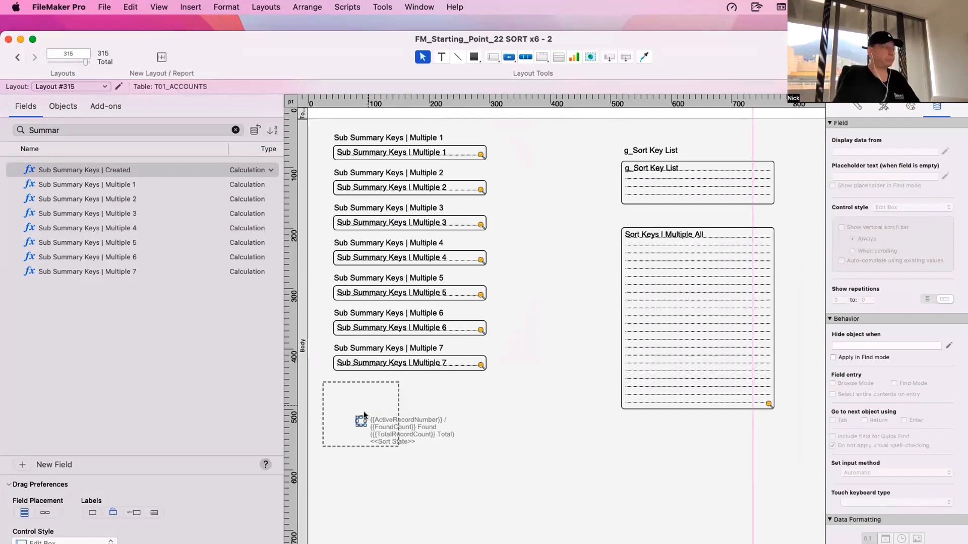
click(380, 476)
scroll(379, 476, down, 1)
click(355, 405)
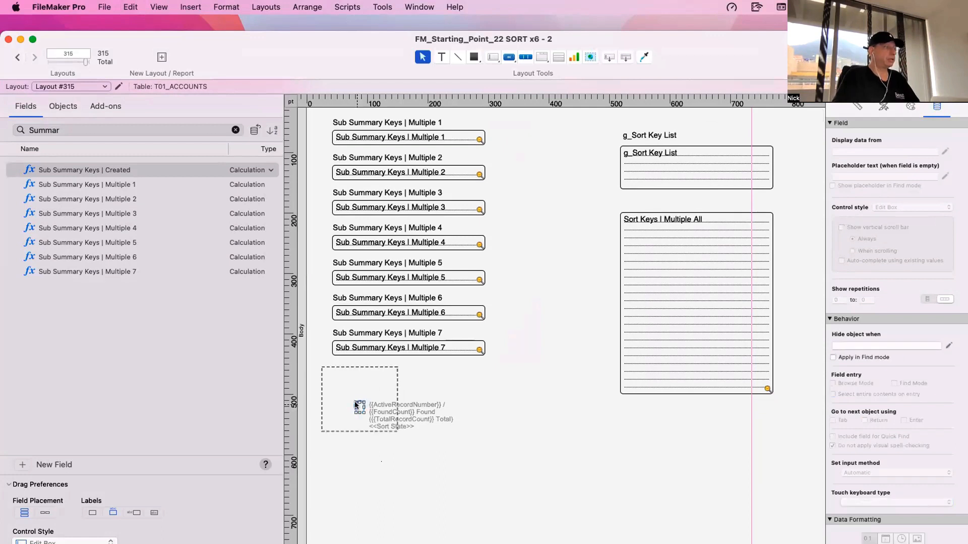
click(374, 443)
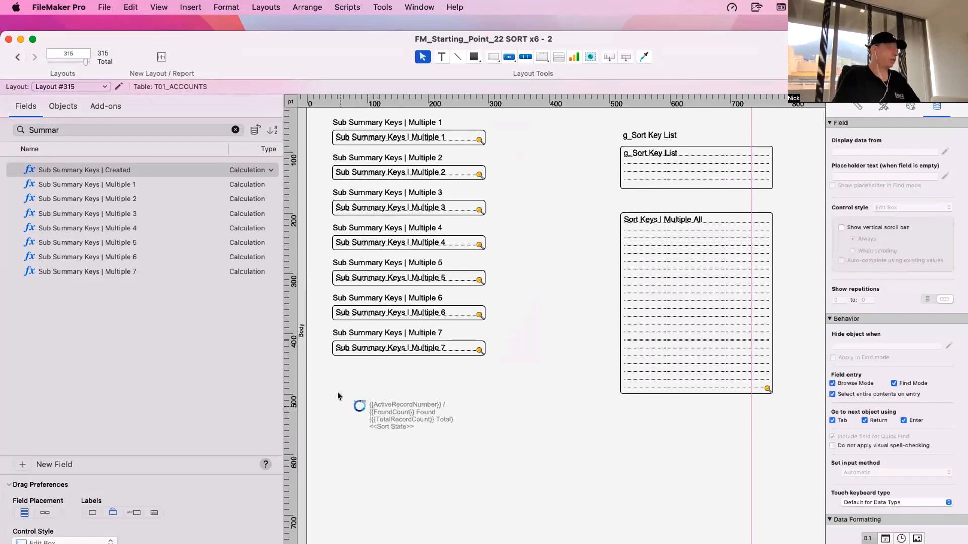
- In Browse mode, open the Script Debugger beside the layout and step through the ring button's Show Omitted Only action
key(super+b)
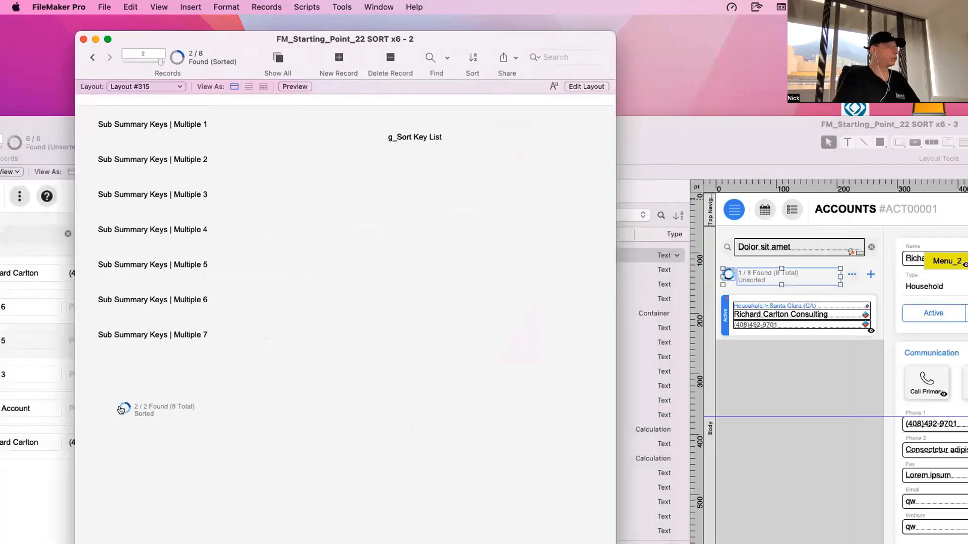
click(343, 6)
click(343, 23)
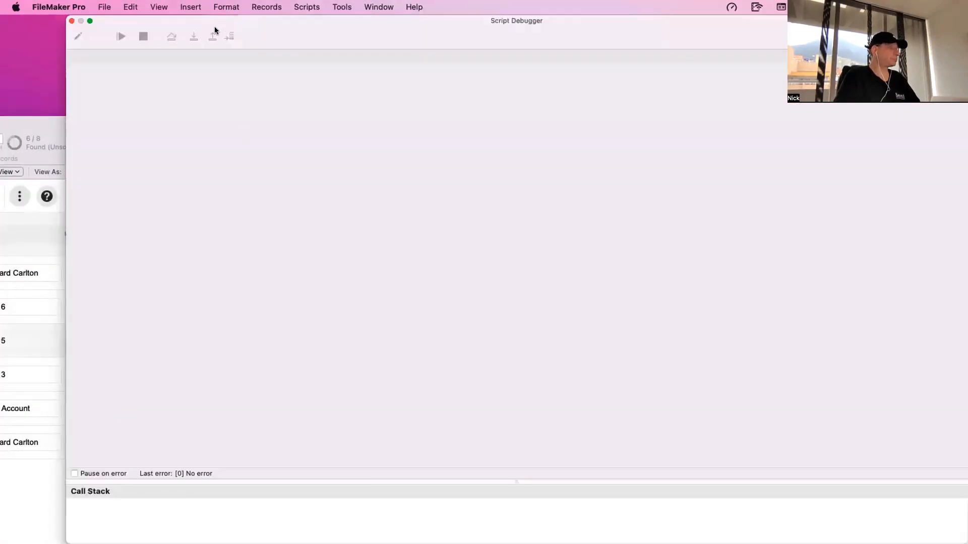
drag(215, 30, 517, 31)
click(123, 407)
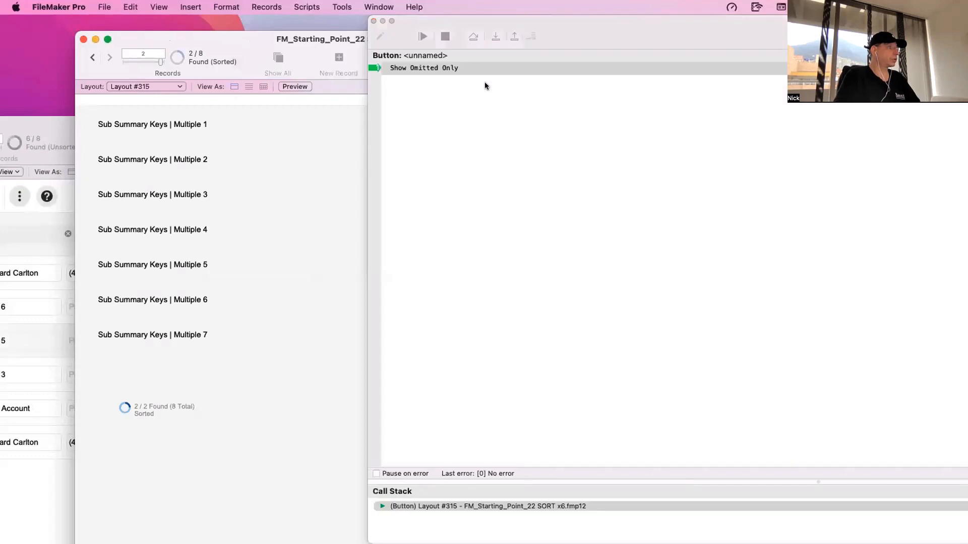
click(496, 37)
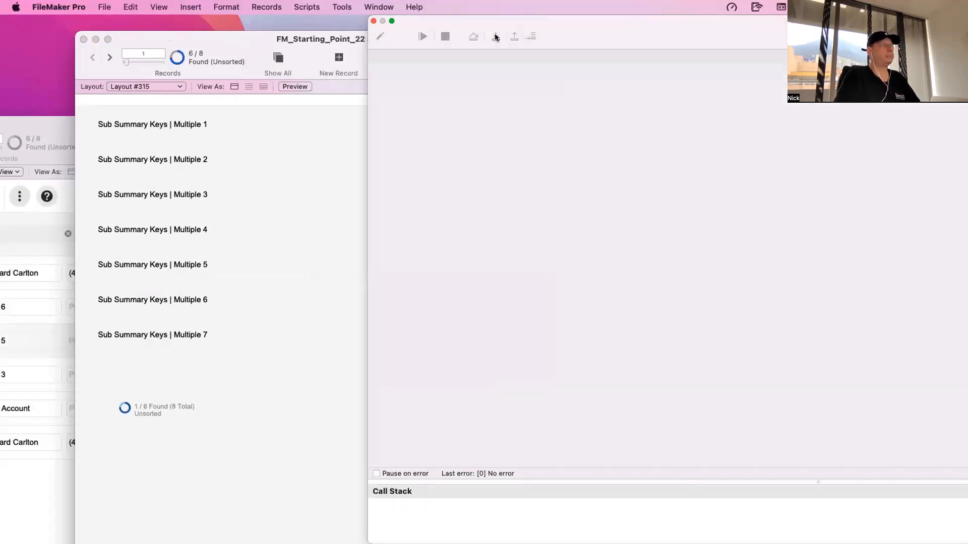
- Swap the found and omitted records with the toolbar pie, close the Script Debugger, and repeat the swap twice with the layout's ring
click(181, 58)
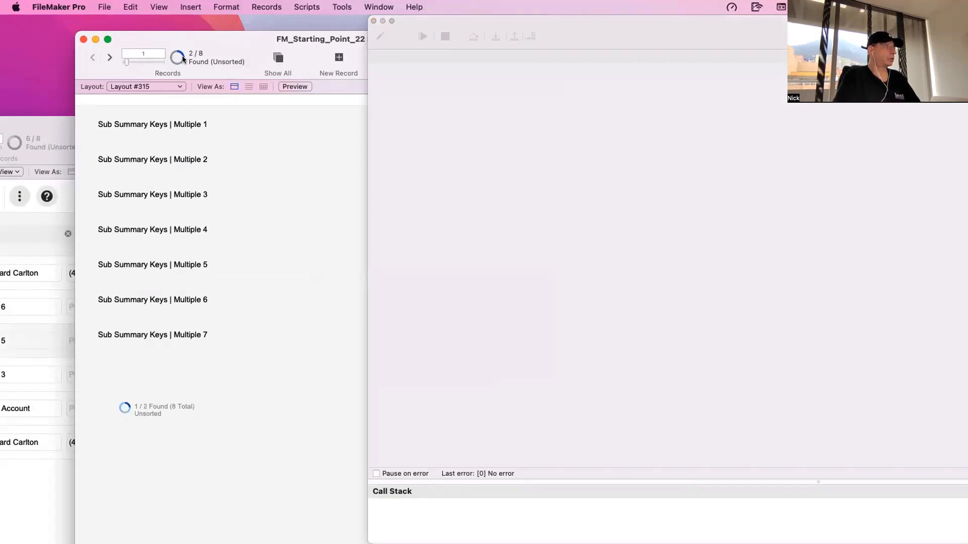
click(374, 20)
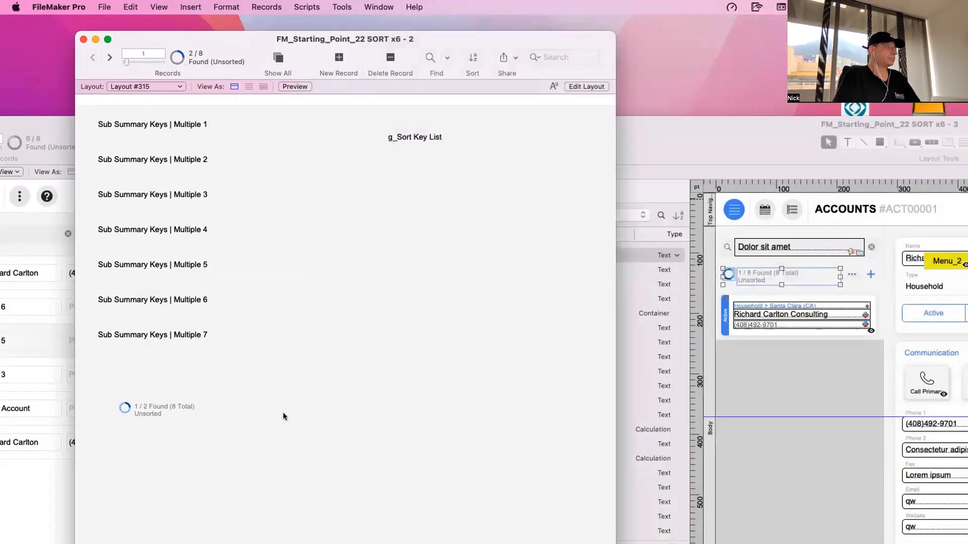
click(125, 409)
click(125, 409)
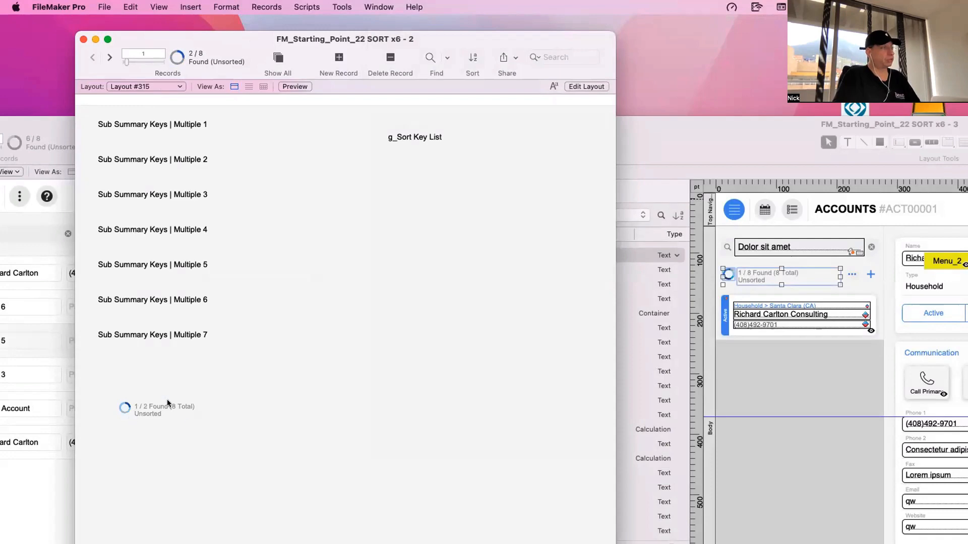
- Reposition the Layout #315 window, hide its status toolbar, and shrink the window to just below the ring indicator
key(super+l)
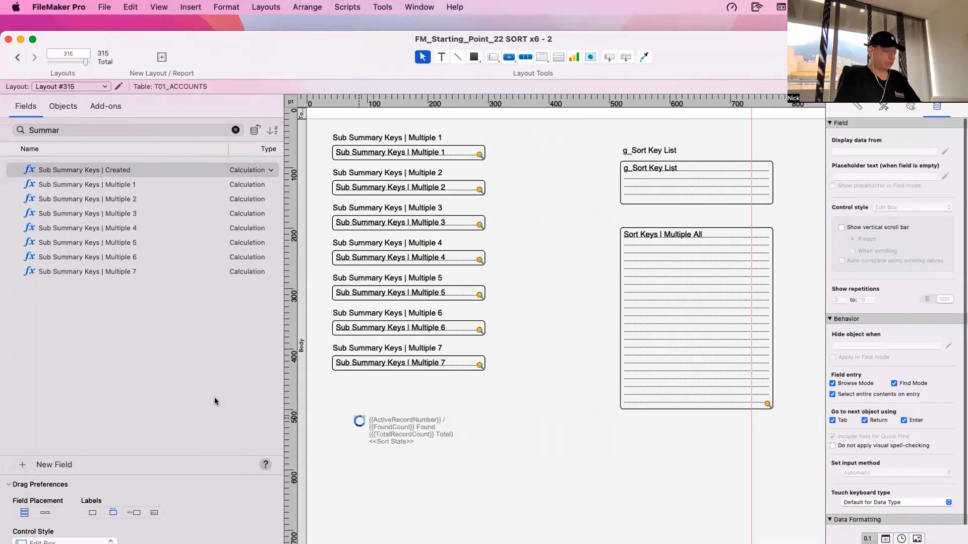
key(super+b)
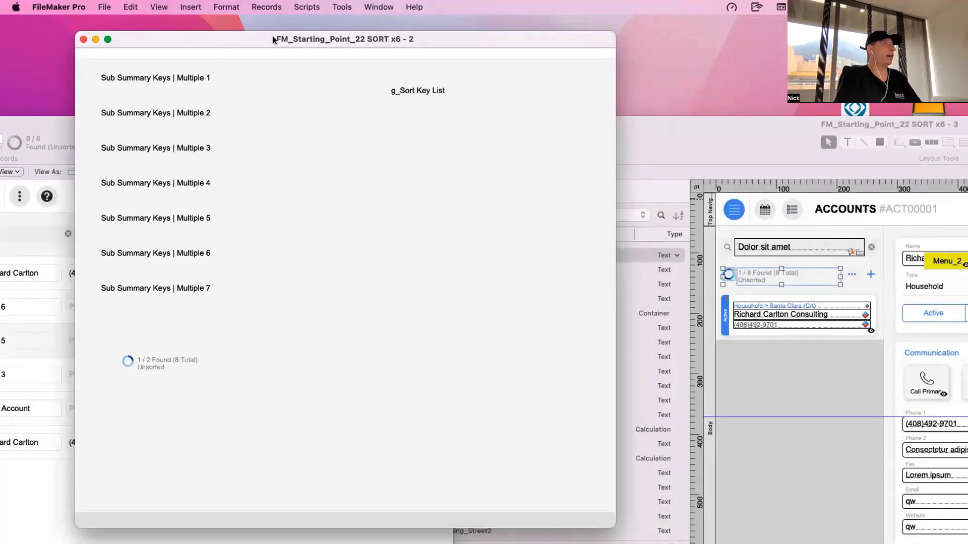
drag(273, 37, 357, 26)
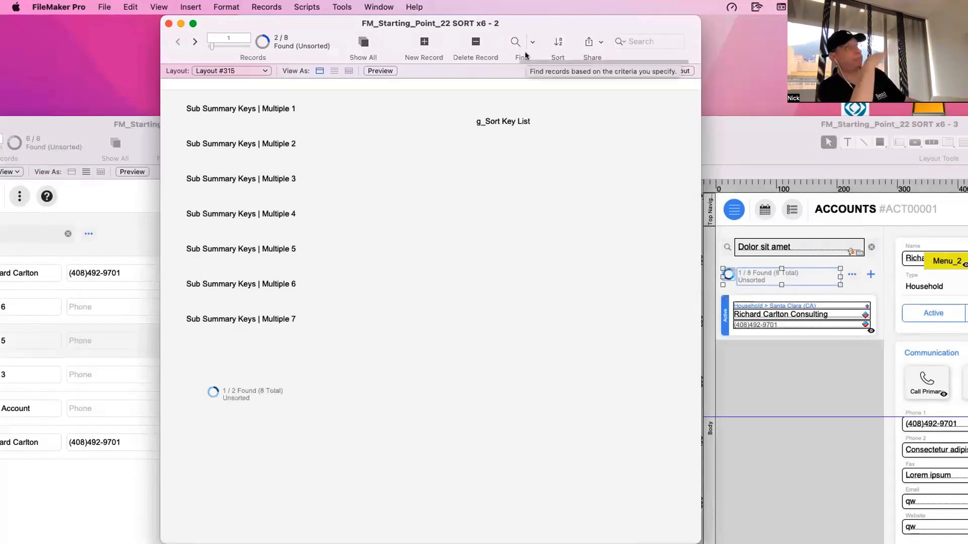
key(alt+super+s)
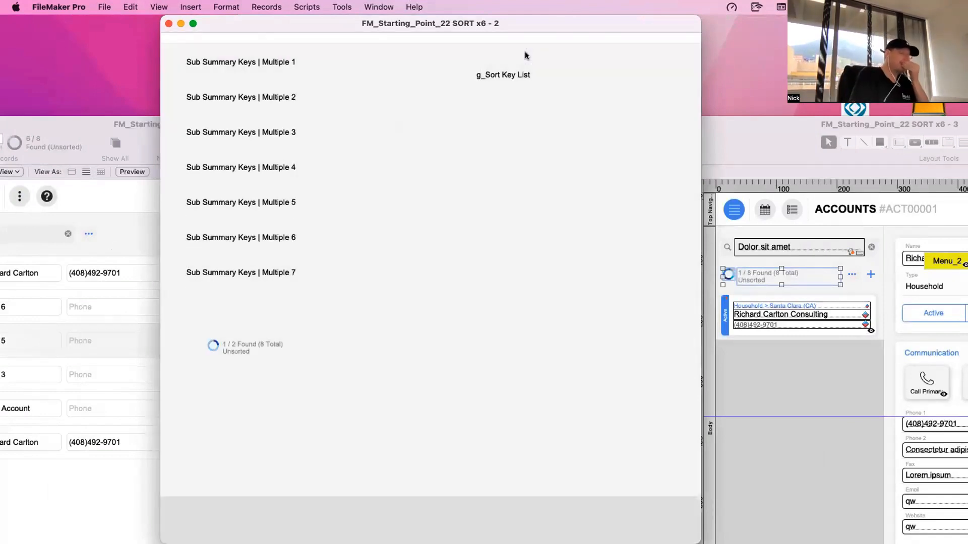
scroll(416, 190, right, 2)
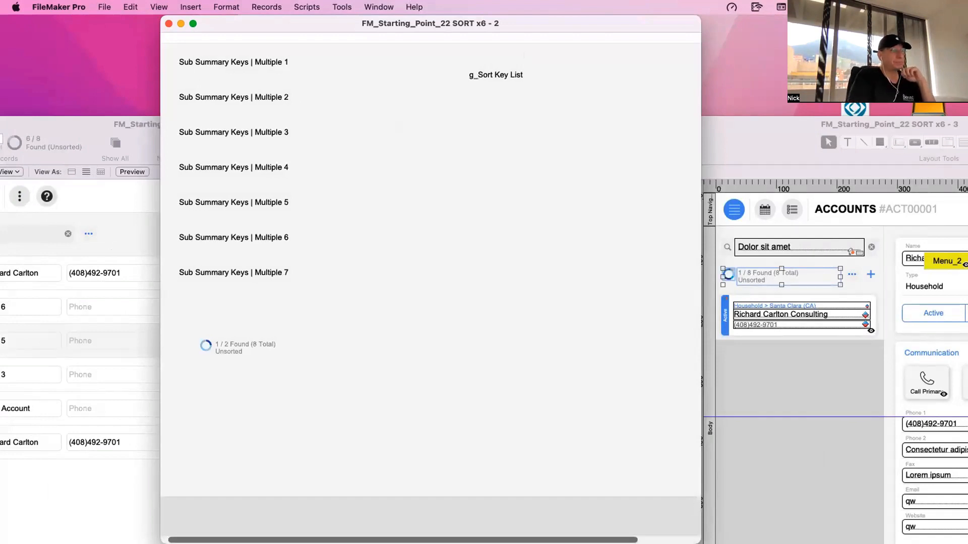
drag(699, 543, 687, 399)
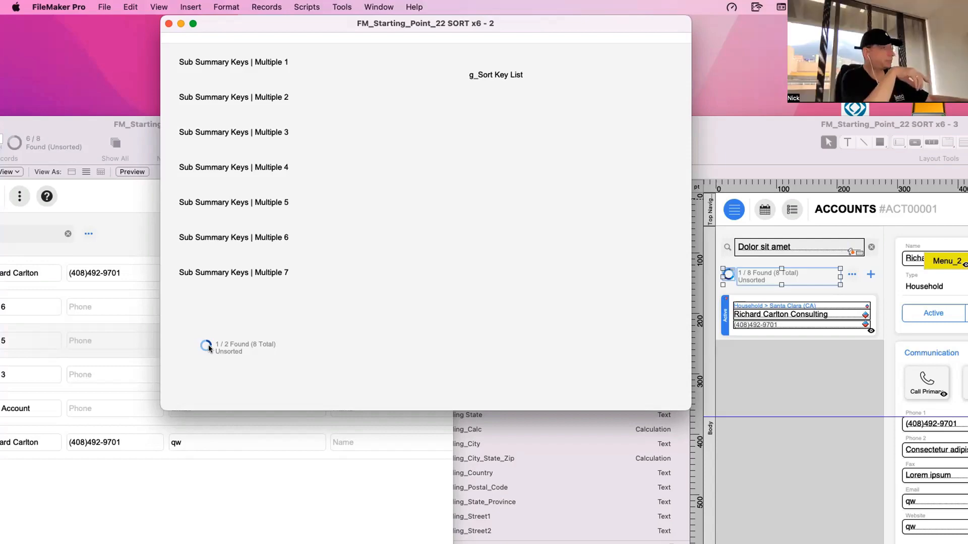
- In Layout mode, examine the g_Sort Key List, Sort Keys | Multiple All and Sub Summary Keys | Multiple 1 fields
key(super+l)
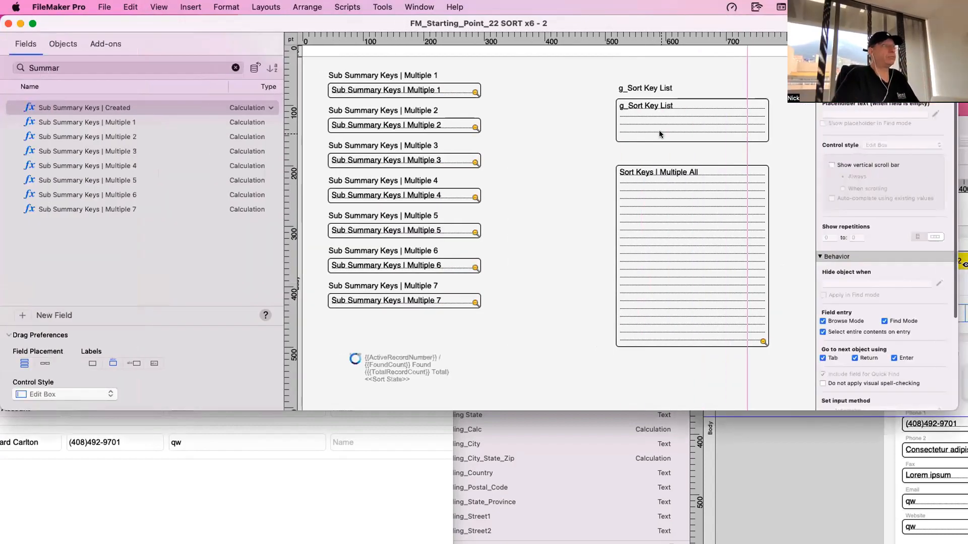
click(658, 130)
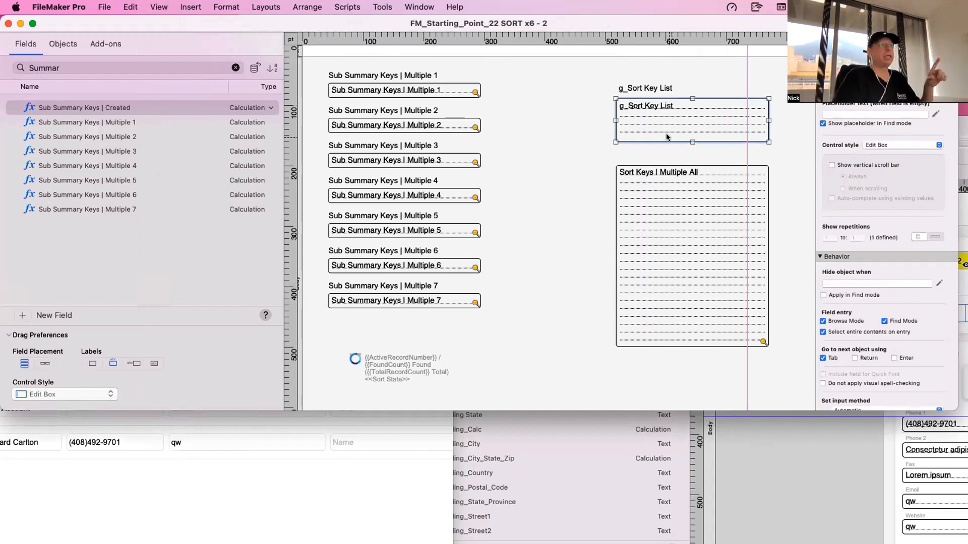
click(659, 175)
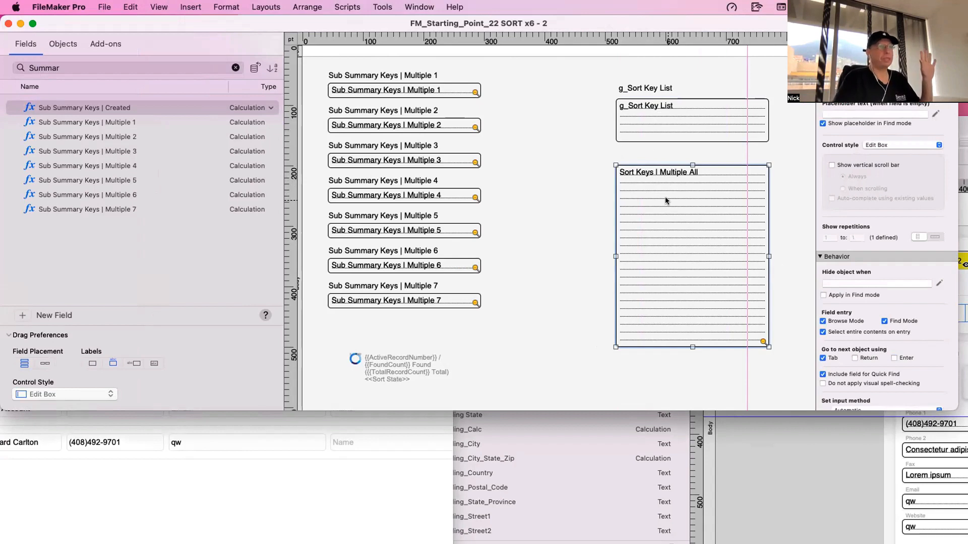
click(353, 92)
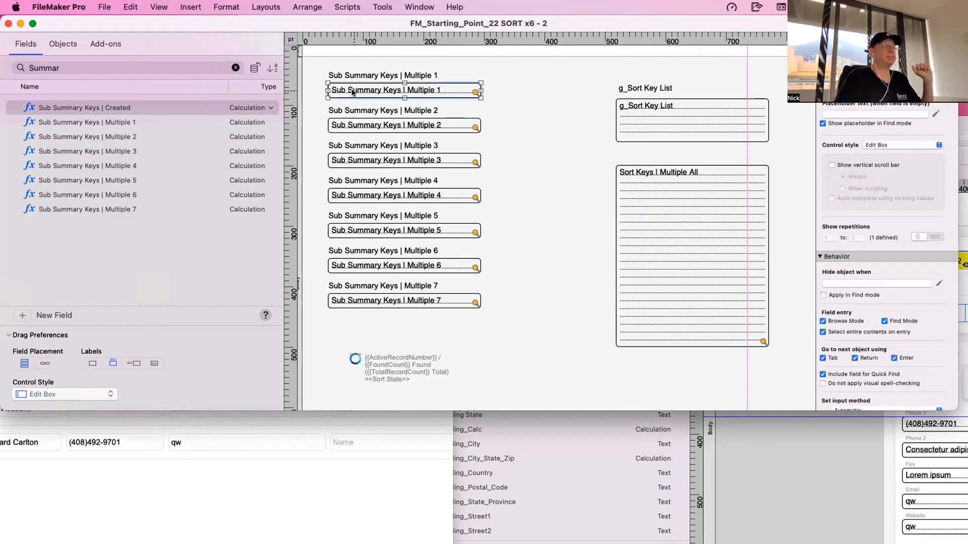
- Compare the Sort Keys | Multiple All field with the Sub Summary Keys | Multiple 2 and Multiple 3 fields on the layout
click(647, 171)
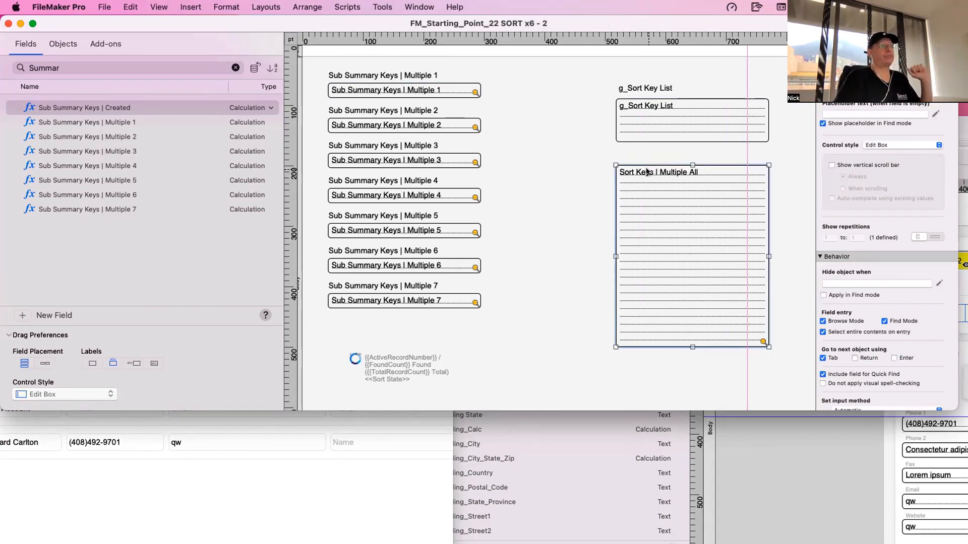
scroll(647, 171, left, 1)
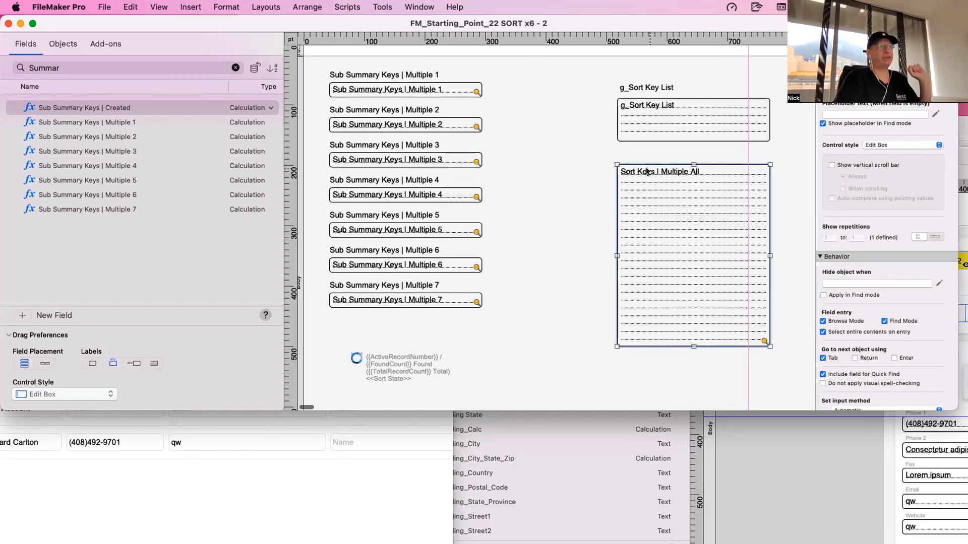
click(437, 130)
click(645, 180)
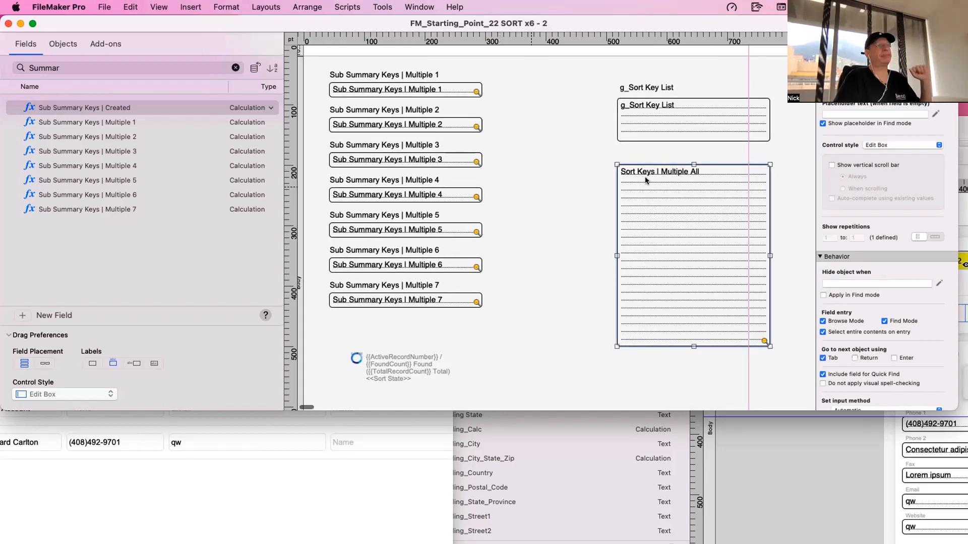
click(442, 160)
click(676, 213)
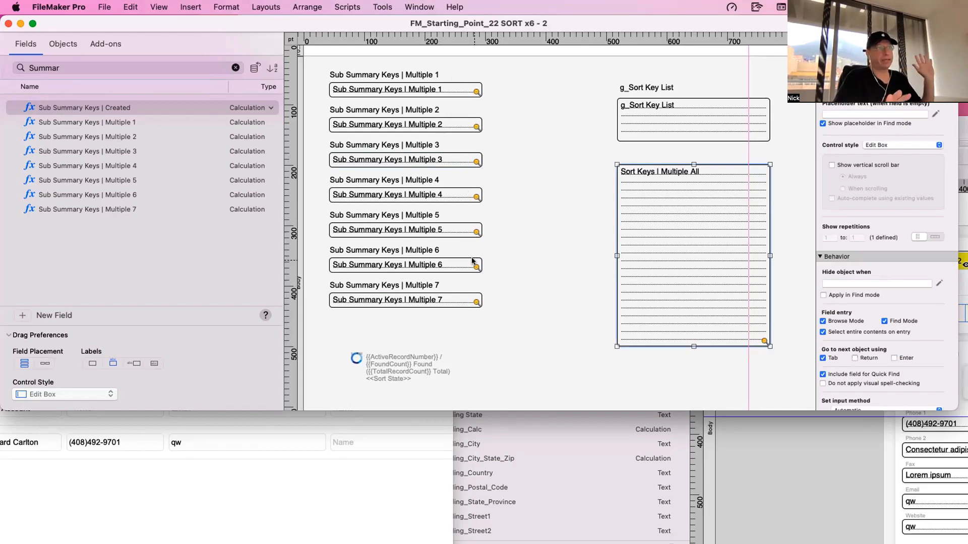
- Open the ACC_Accounts field definitions and show field comments instead of options to find the sort fields
key(super+shift+d)
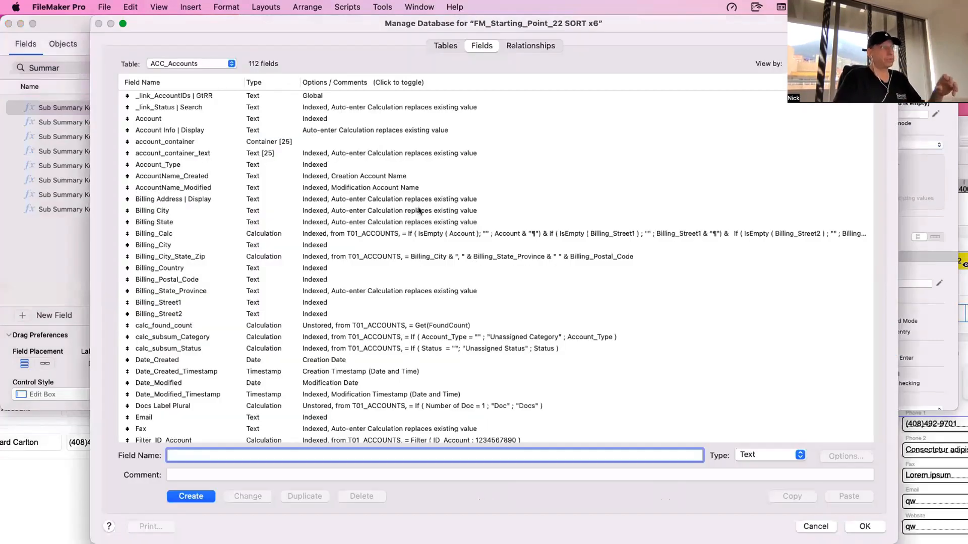
click(365, 83)
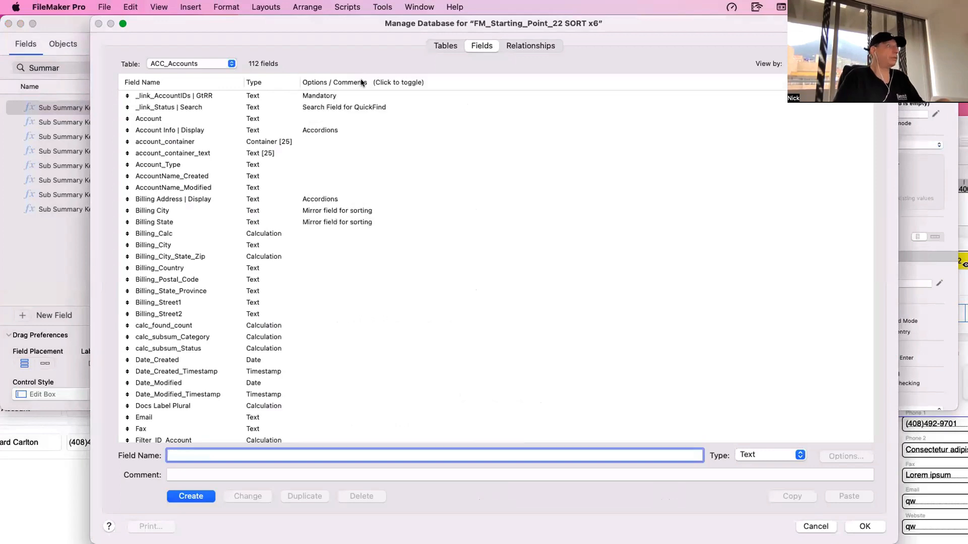
scroll(381, 190, down, 5)
scroll(380, 189, down, 10)
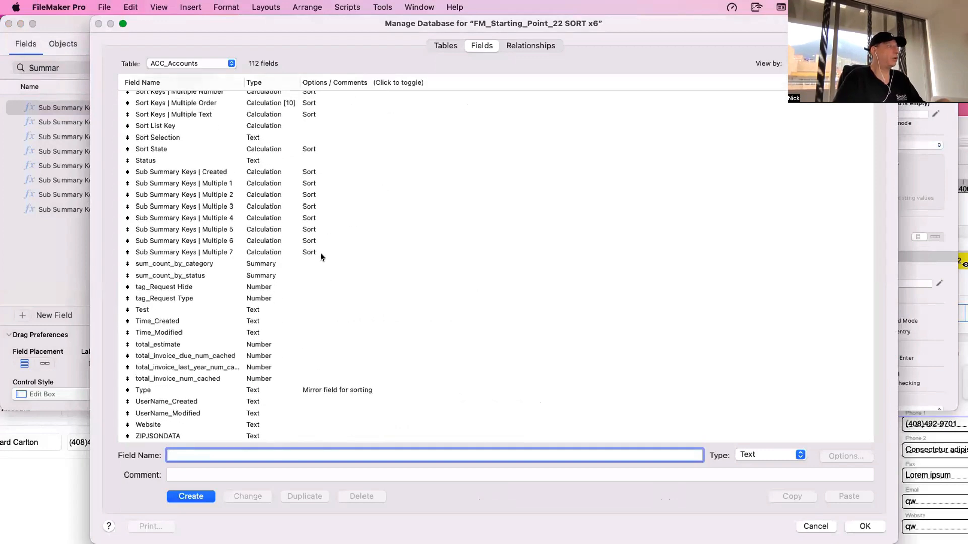
- Select the Sub Summary Keys, Sort State and Sort Keys | Multiple fields commented Sort, leaving Sort Selection unselected
click(321, 253)
shift+click(312, 172)
super+click(309, 150)
scroll(309, 150, up, 3)
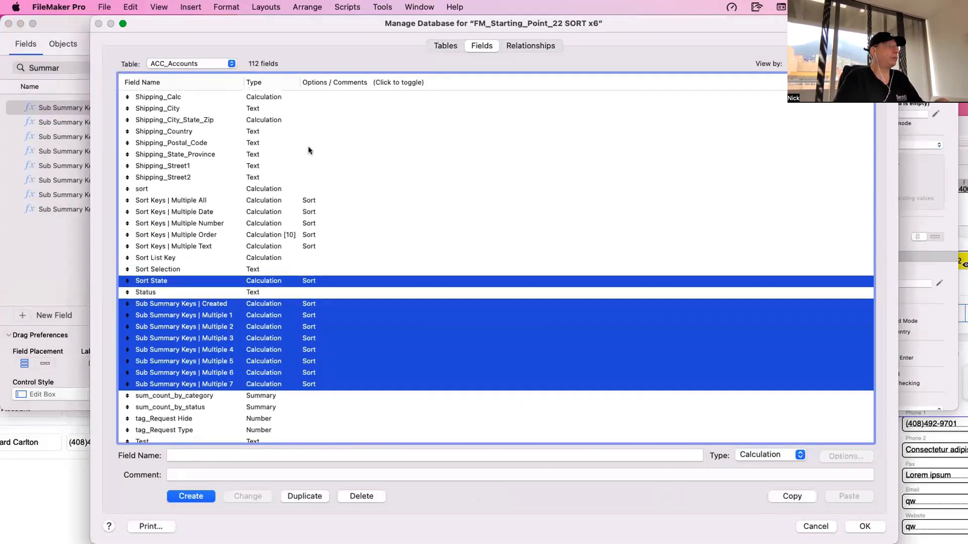
scroll(308, 150, up, 1)
shift+click(304, 251)
super+click(293, 268)
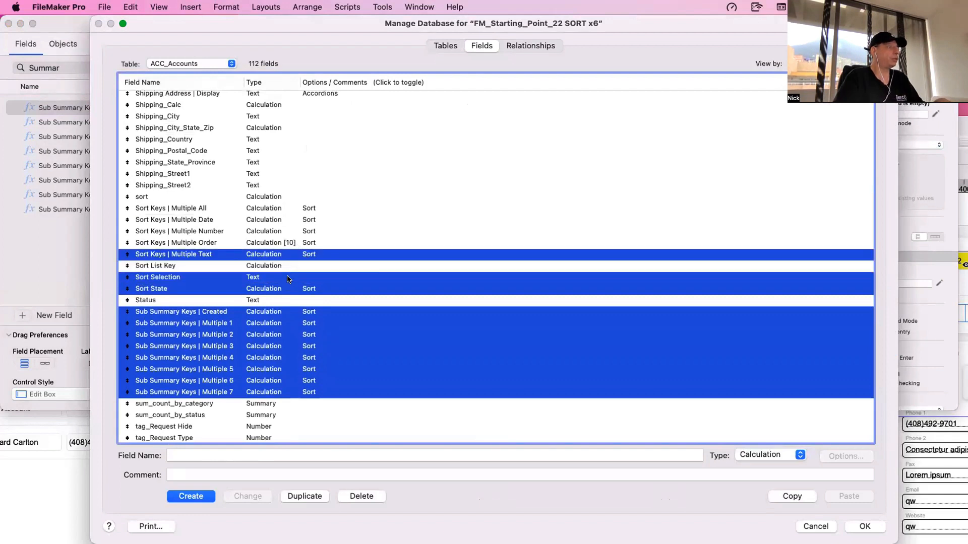
super+click(291, 278)
super+click(309, 243)
super+click(309, 231)
super+click(308, 220)
super+click(309, 209)
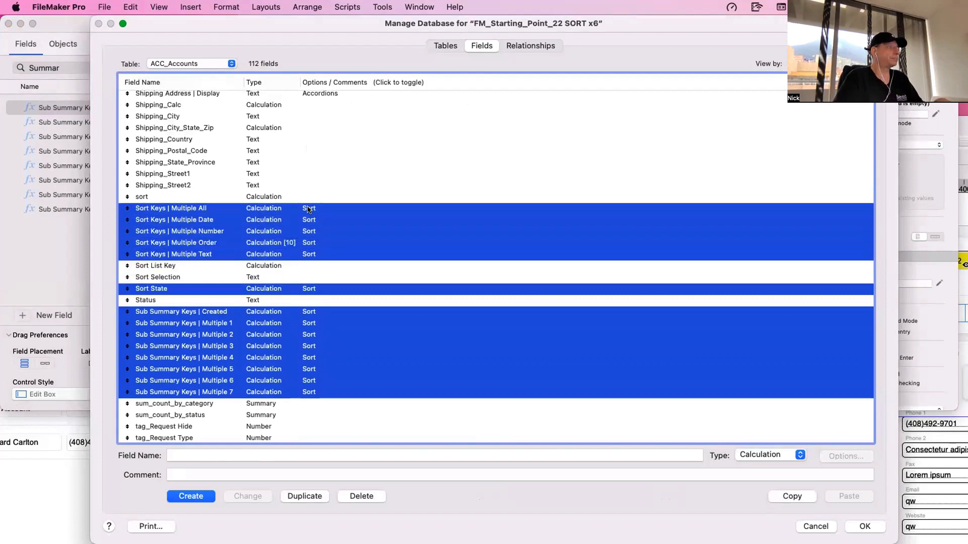
- Add the g_Sort Key List and g_Sort Directon fields to the selection of sort fields
scroll(310, 211, up, 6)
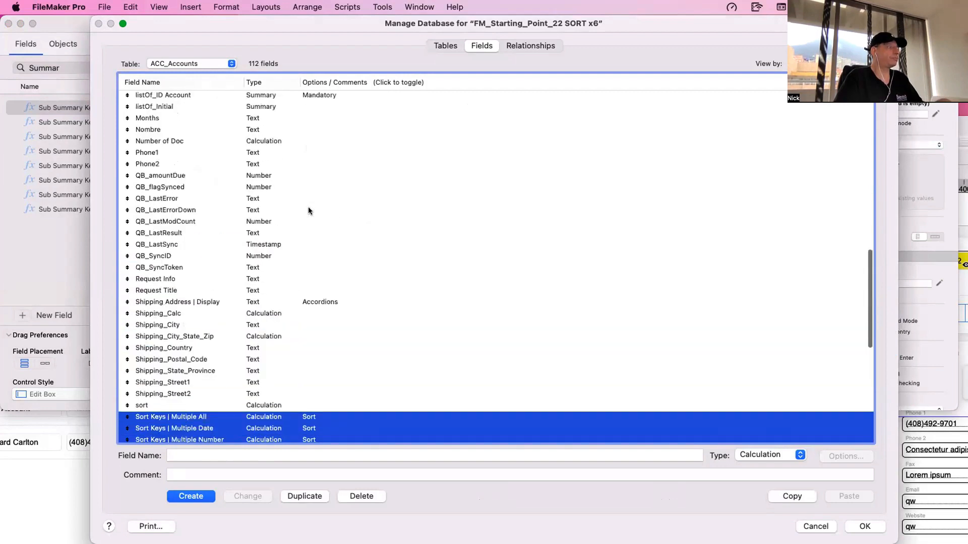
scroll(312, 212, up, 2)
super+click(312, 210)
super+click(296, 198)
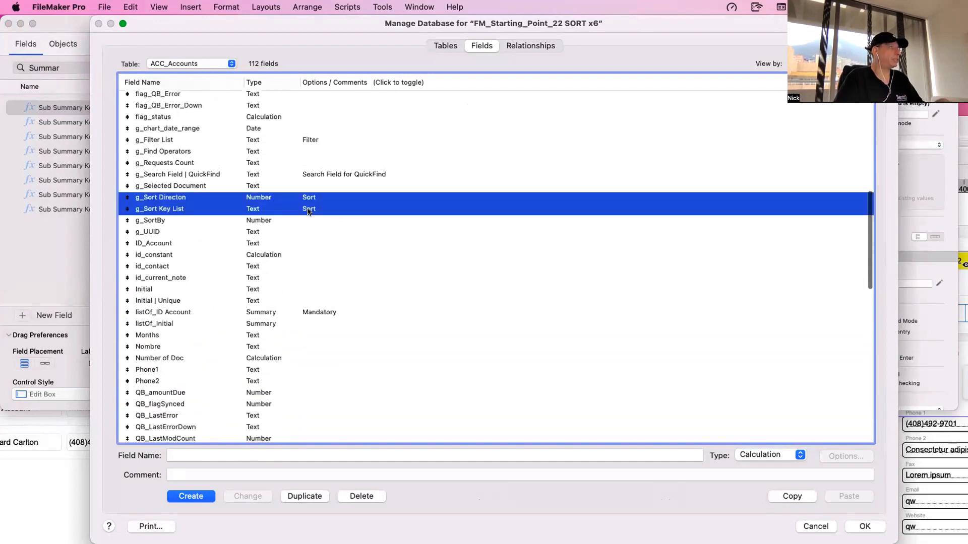
- Review the selected sort fields throughout the list, and single out Sort Keys | Multiple Order by deselecting it
scroll(312, 217, down, 5)
scroll(314, 231, down, 10)
scroll(315, 235, up, 8)
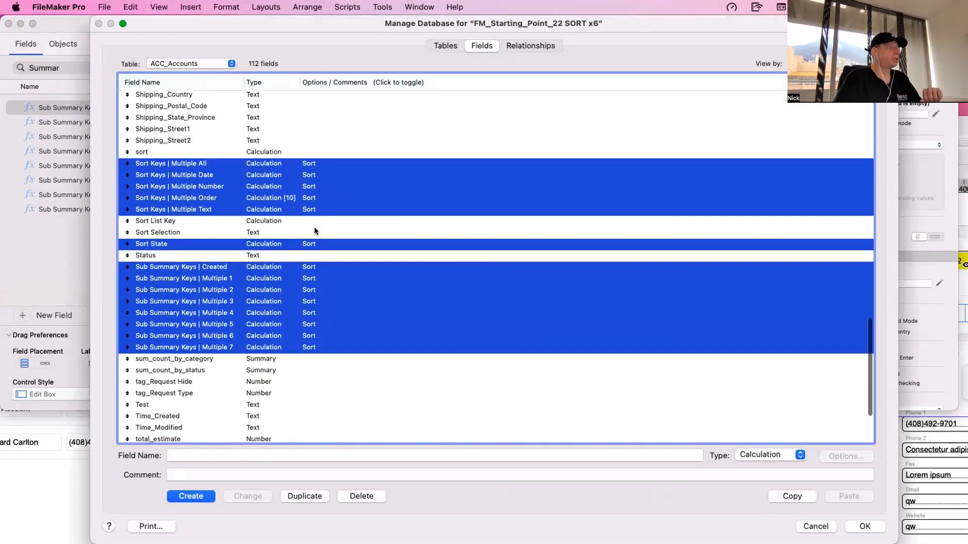
scroll(315, 236, up, 5)
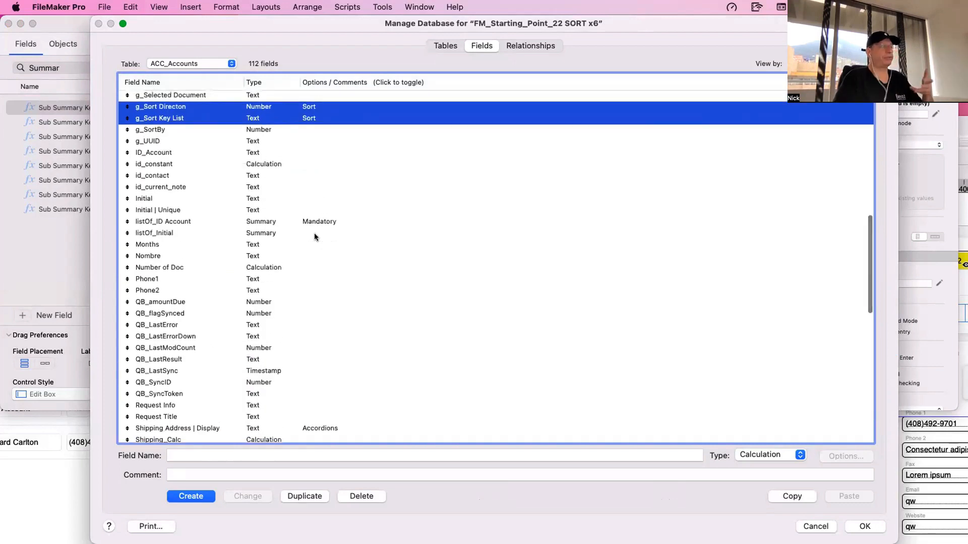
scroll(314, 236, down, 12)
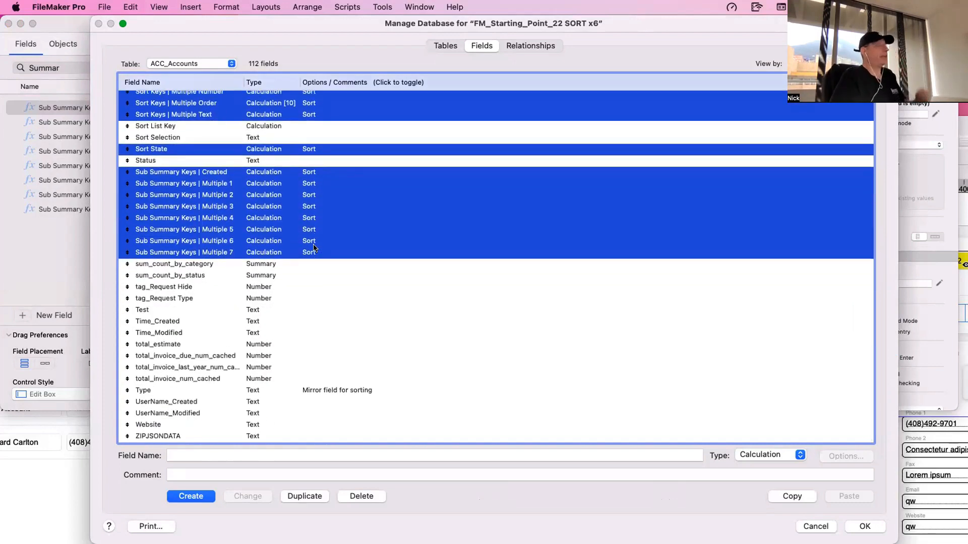
scroll(302, 267, up, 3)
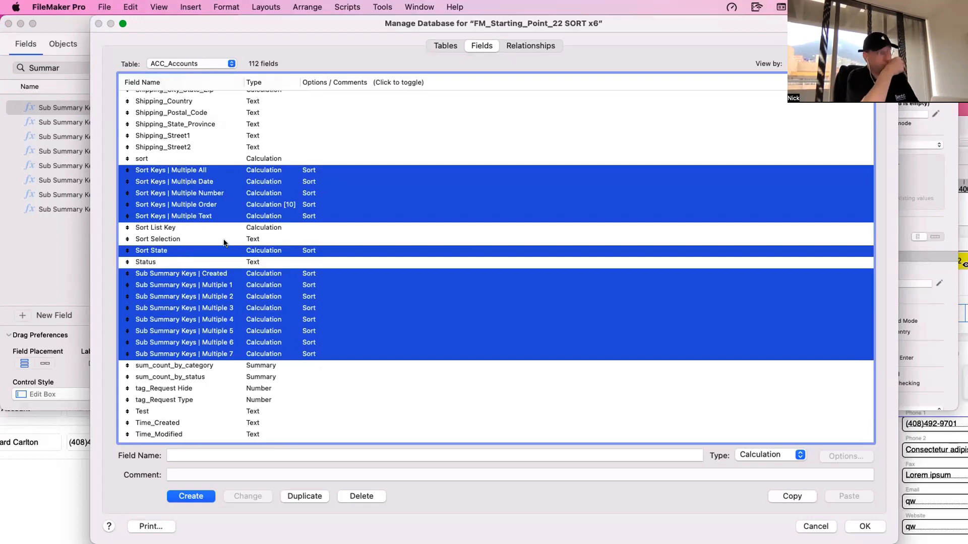
super+click(229, 203)
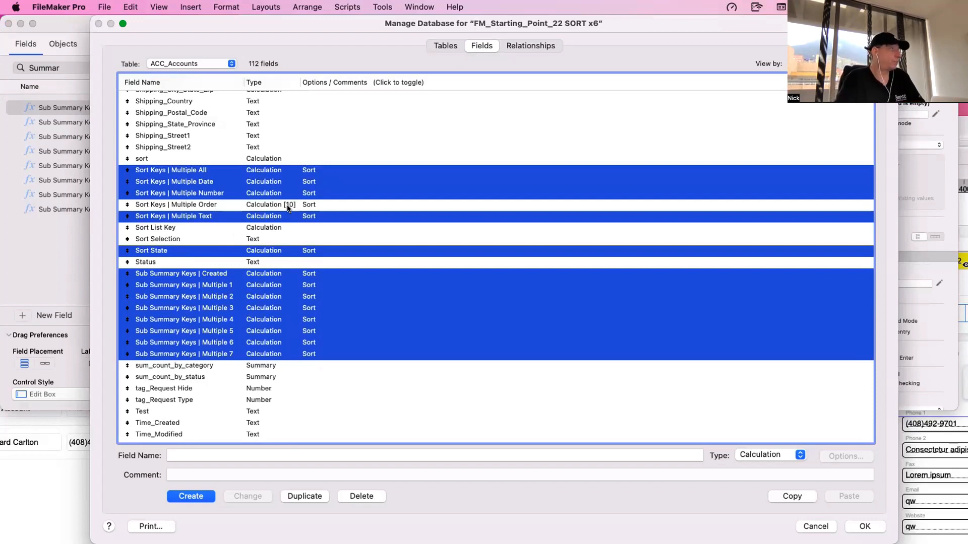
scroll(264, 340, down, 1)
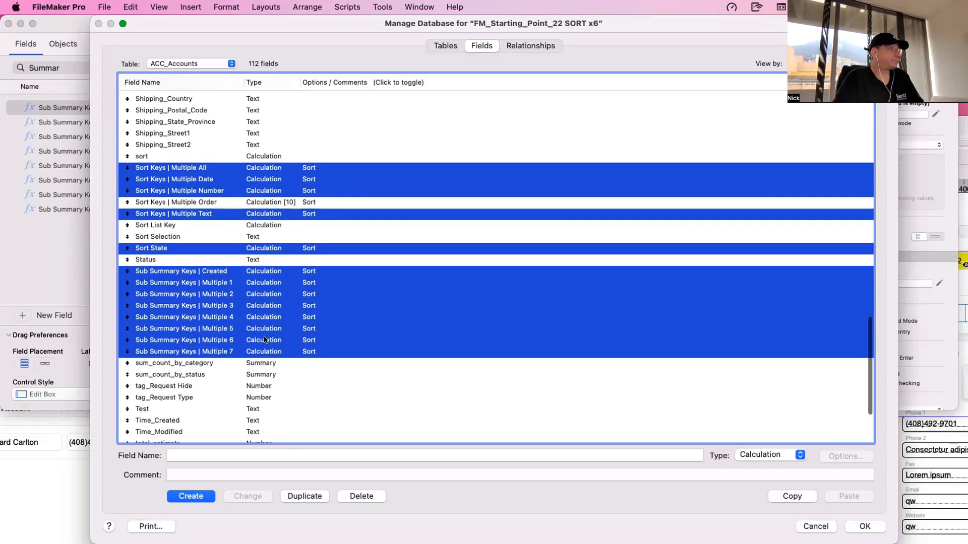
scroll(264, 340, up, 2)
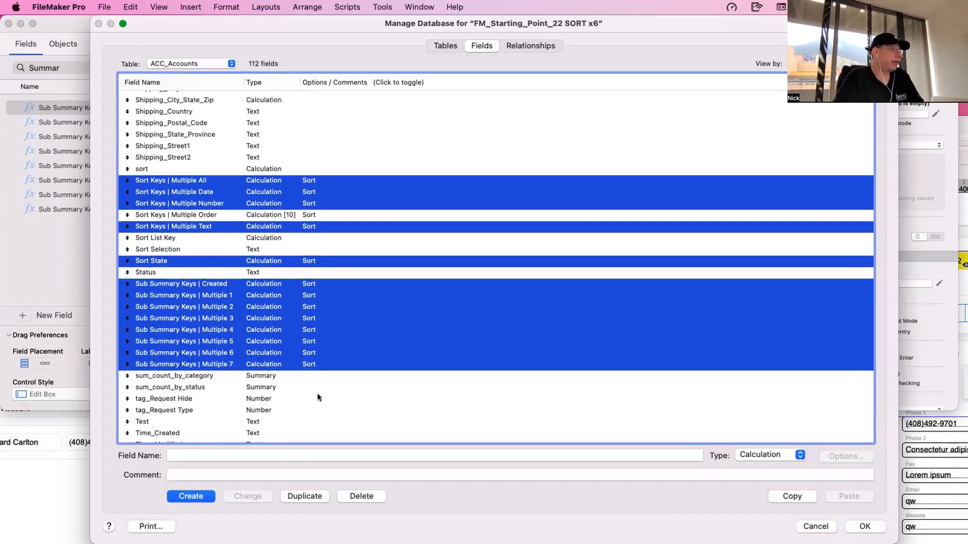
click(261, 367)
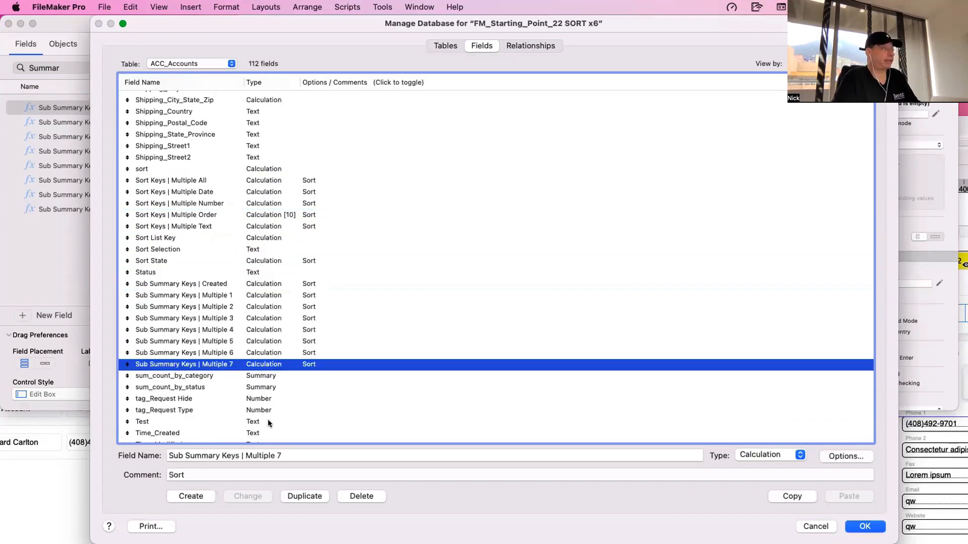
key(super+d)
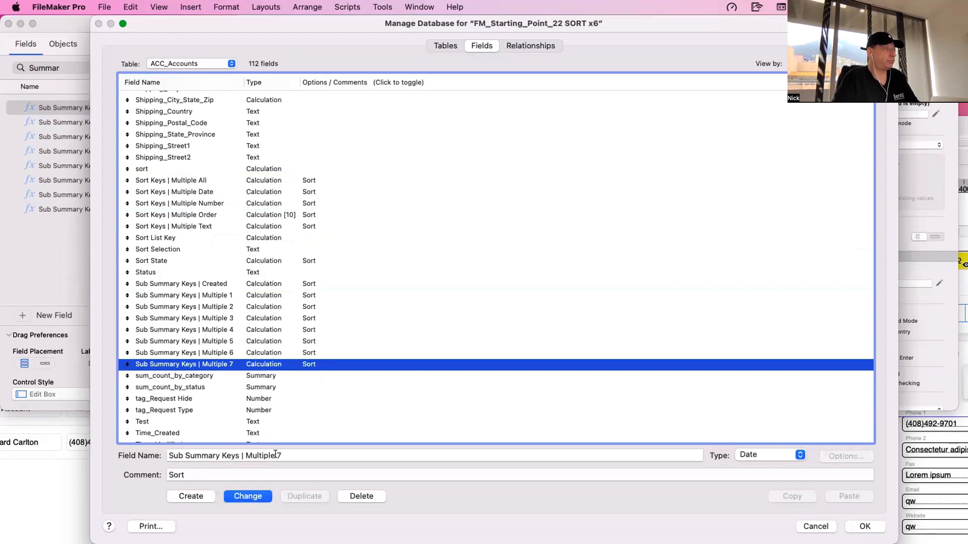
click(261, 398)
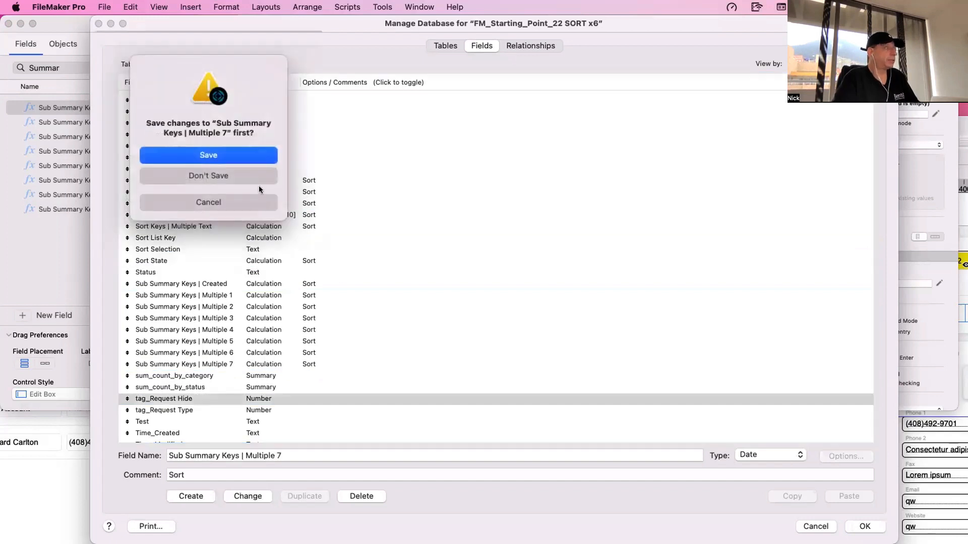
click(259, 181)
- Duplicate the Sub Summary Keys | Multiple 7 field and rename the copy to Sub Summary Keys | Multiple 8
click(238, 367)
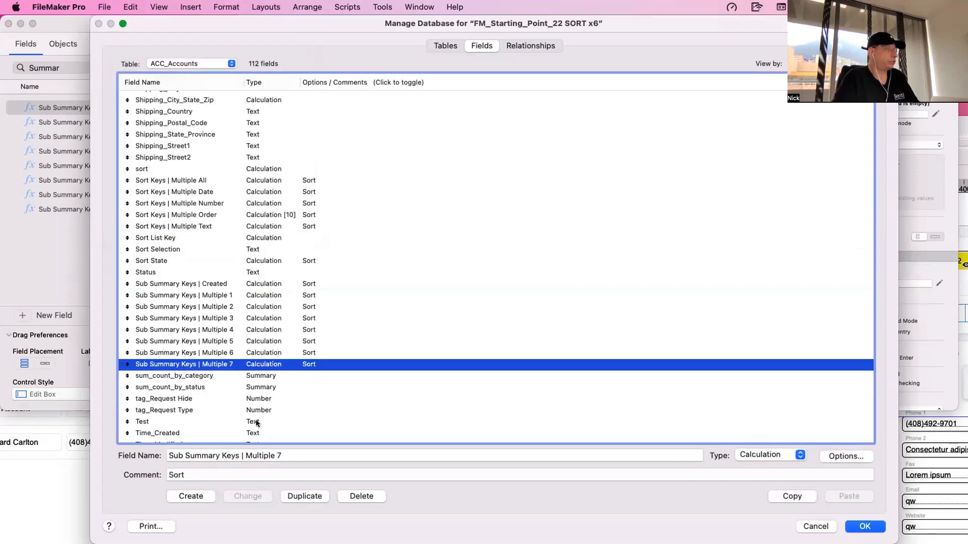
click(305, 496)
drag(277, 456, 277, 472)
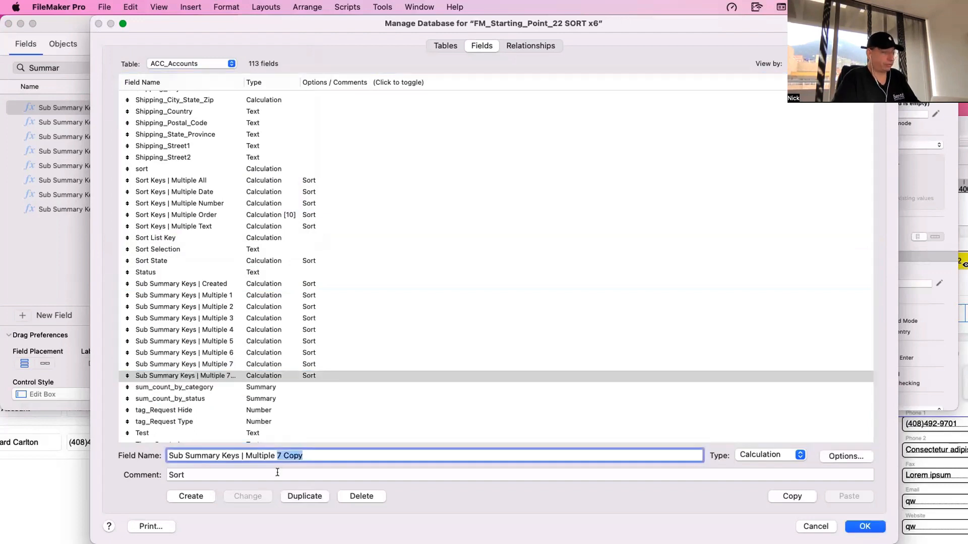
text(8)
click(236, 496)
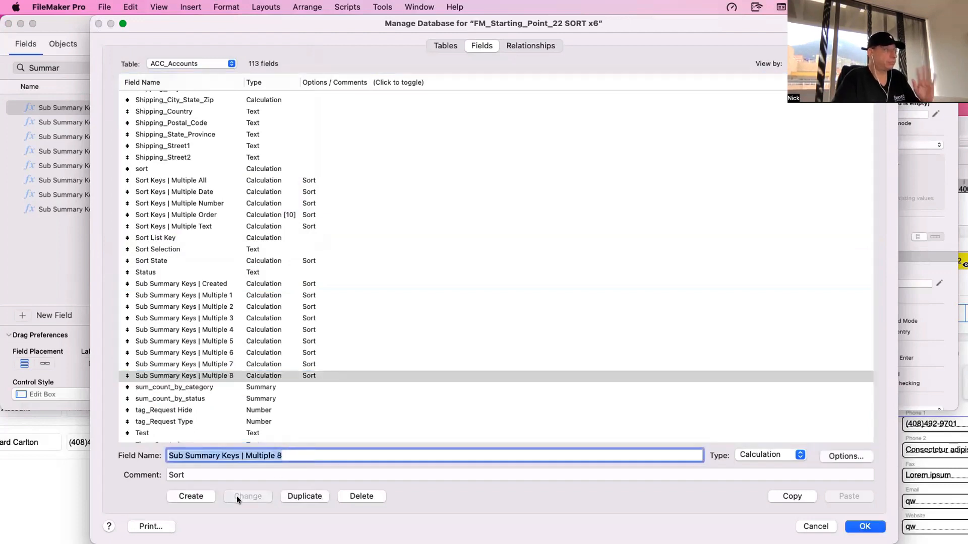
- Highlight the Sort Keys | Multiple Text, Multiple Order and Multiple Number fields in the field list
scroll(244, 302, up, 2)
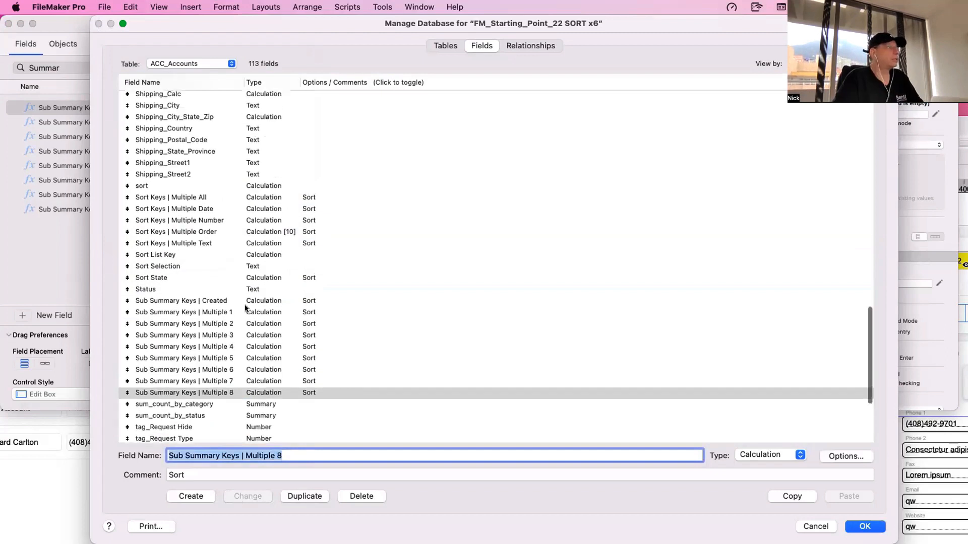
click(263, 242)
shift+click(201, 232)
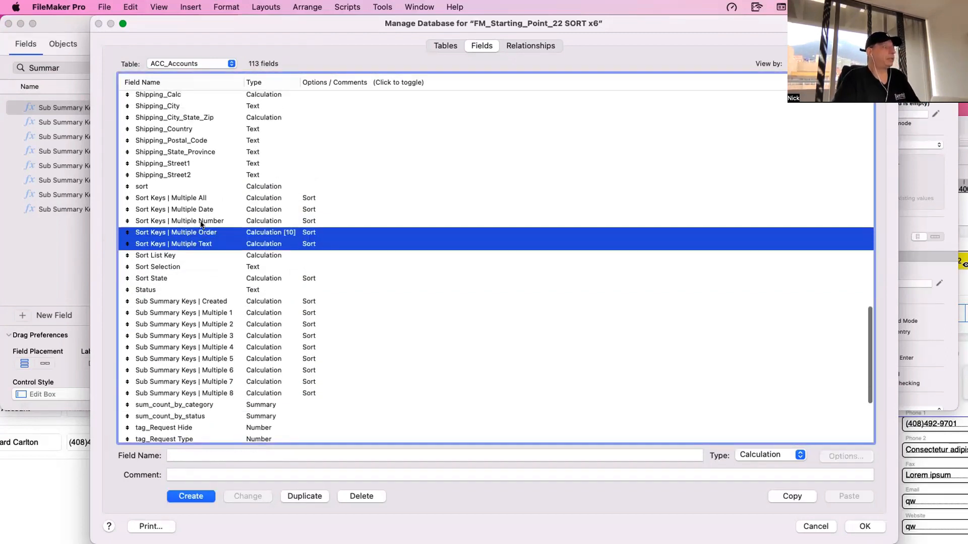
shift+click(201, 222)
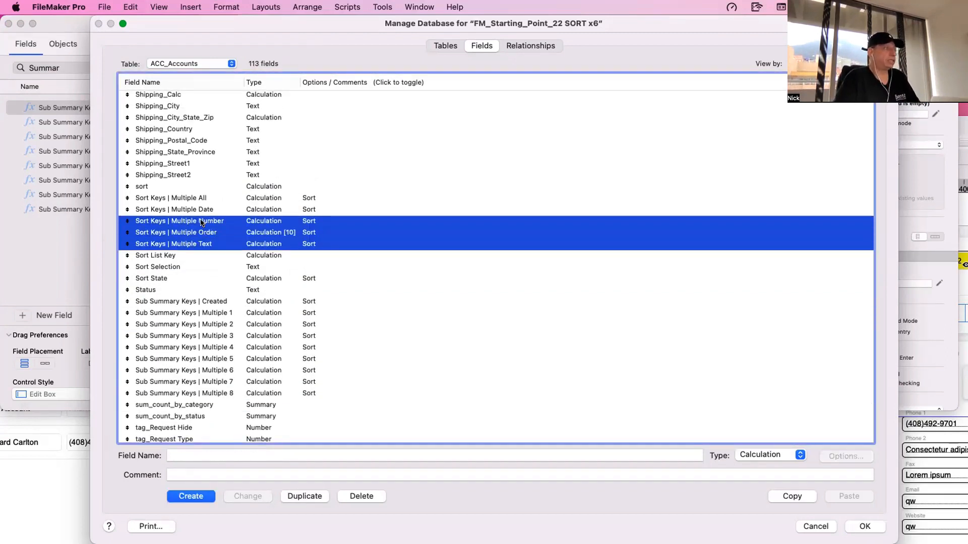
click(211, 267)
- Examine the While calculation of the Sort Keys | Multiple Text field and close it without changes
click(215, 246)
double_click(216, 245)
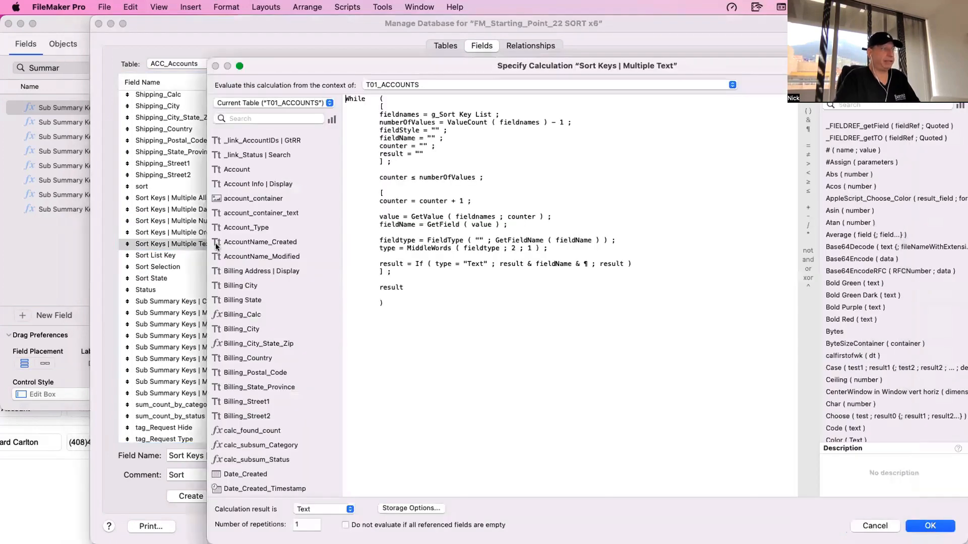
drag(396, 313, 373, 57)
key(Escape)
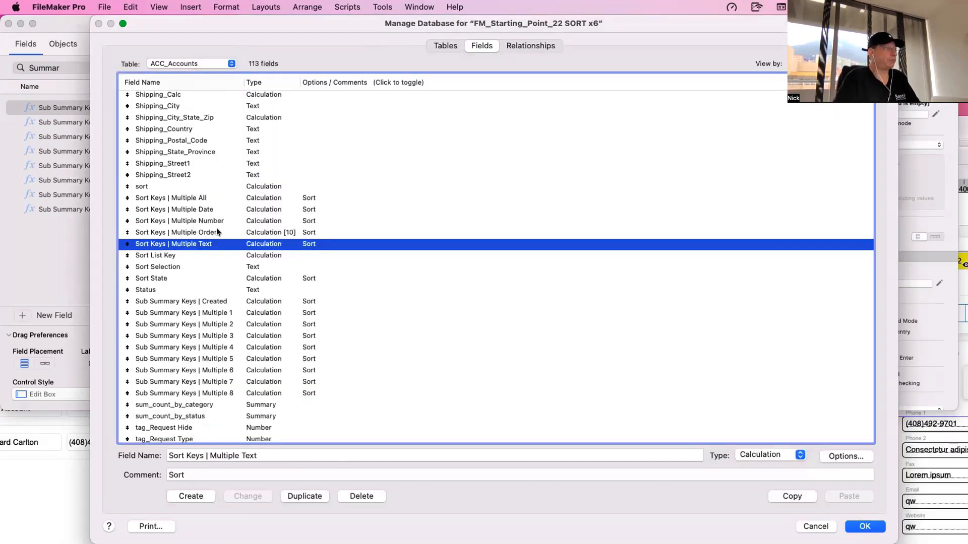
- Highlight the Sort Keys | Multiple Number, All and Order fields, and close the database definitions, discarding all changes
shift+click(206, 223)
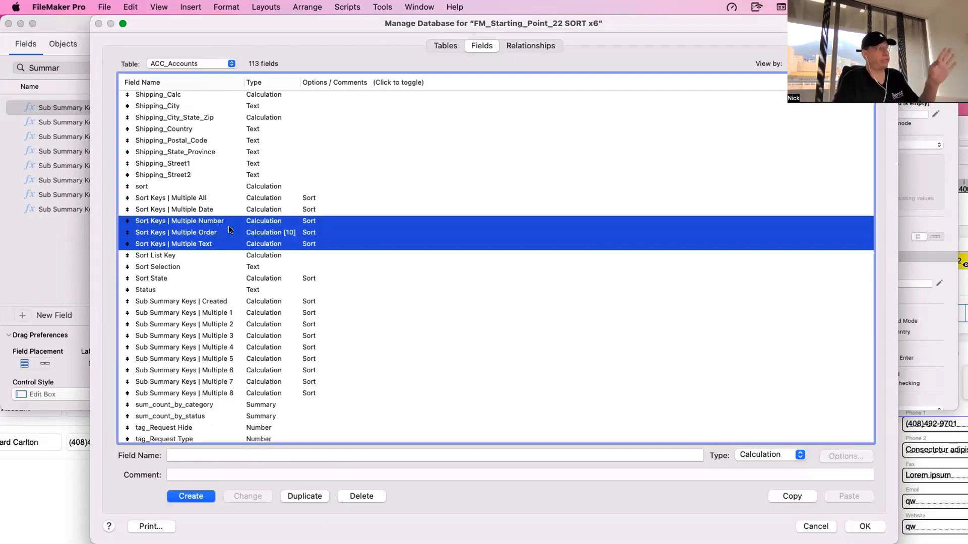
click(249, 198)
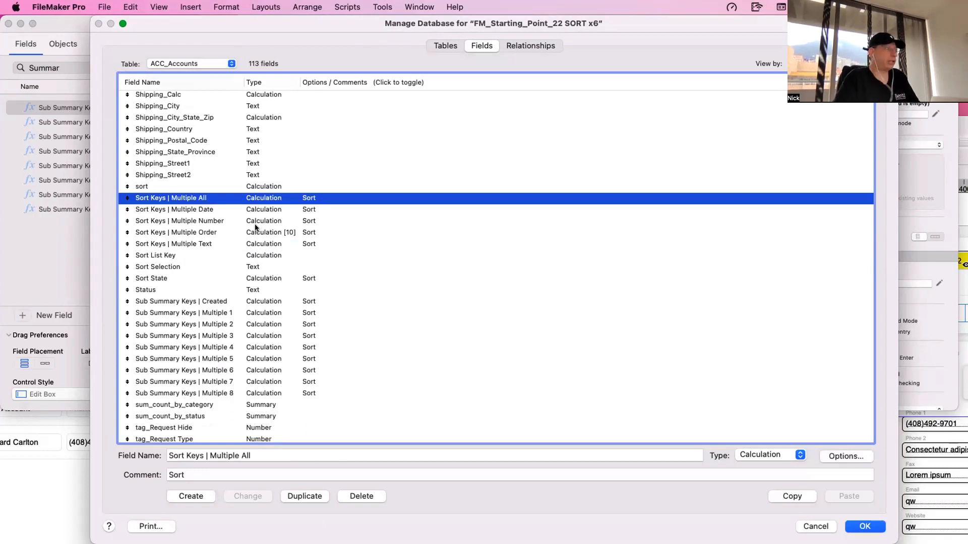
click(255, 232)
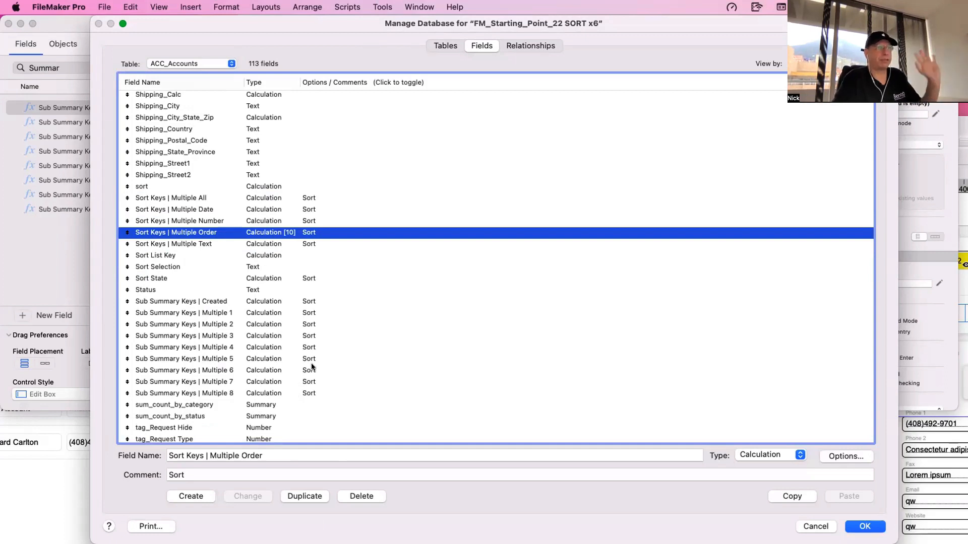
key(Escape)
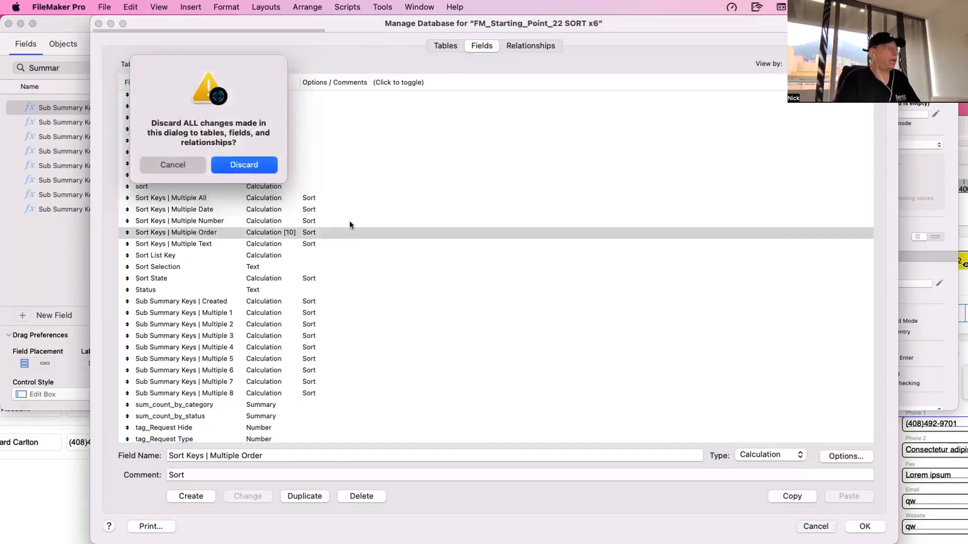
click(246, 163)
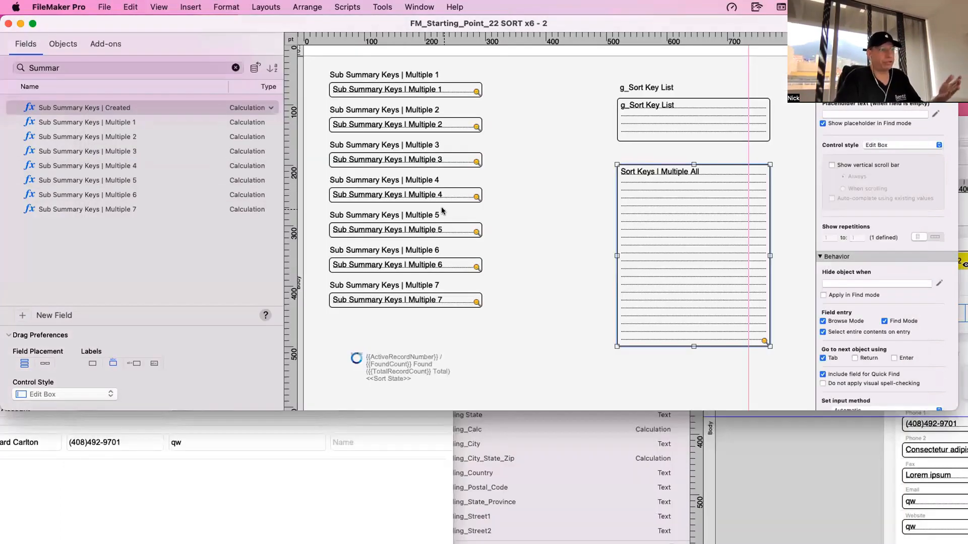
- Examine the Account sort button inside the Menu_2 popover on the accounts data entry layout
click(757, 456)
double_click(742, 149)
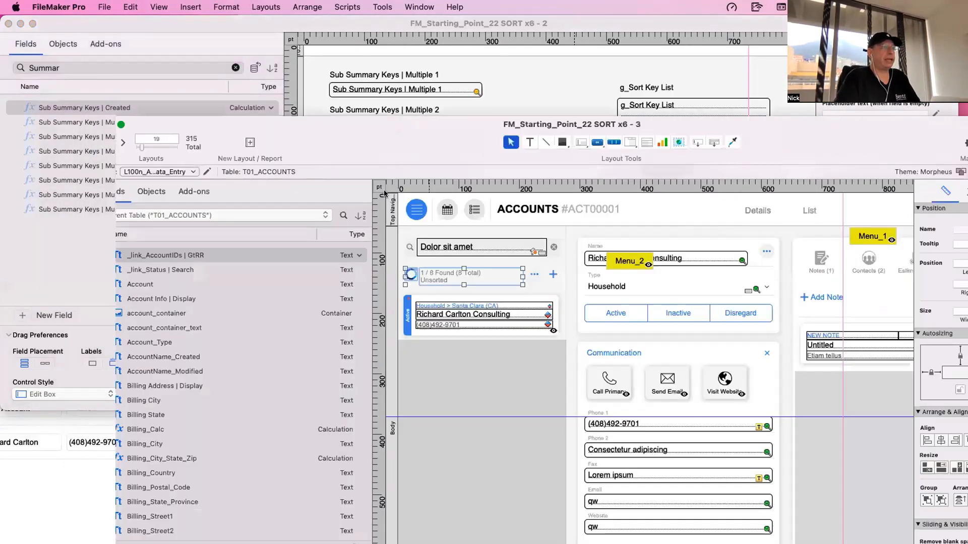
click(528, 265)
click(527, 265)
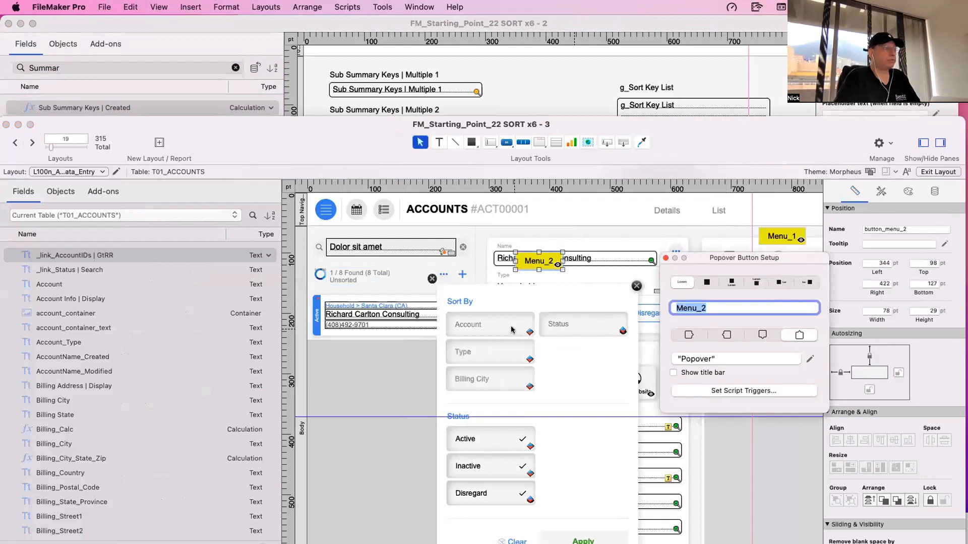
click(453, 325)
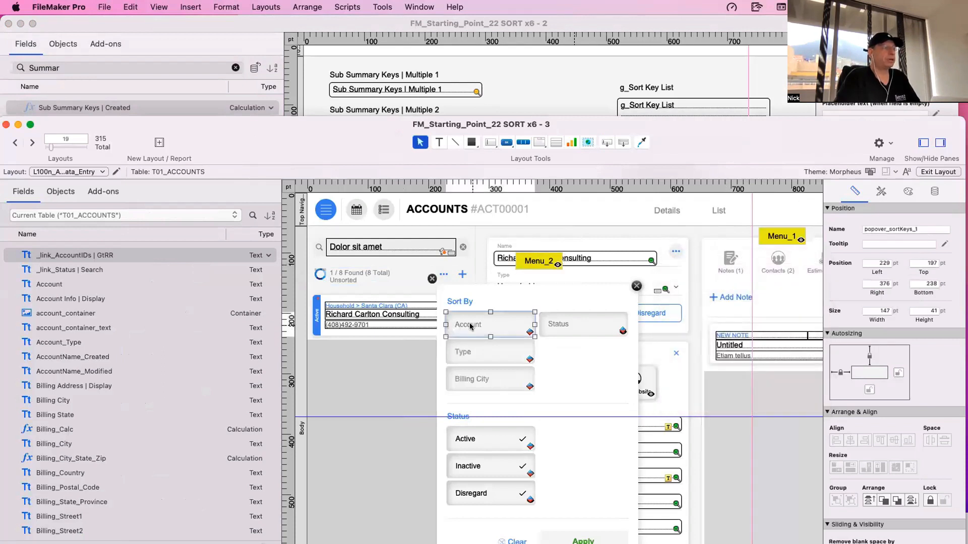
scroll(335, 152, right, 1)
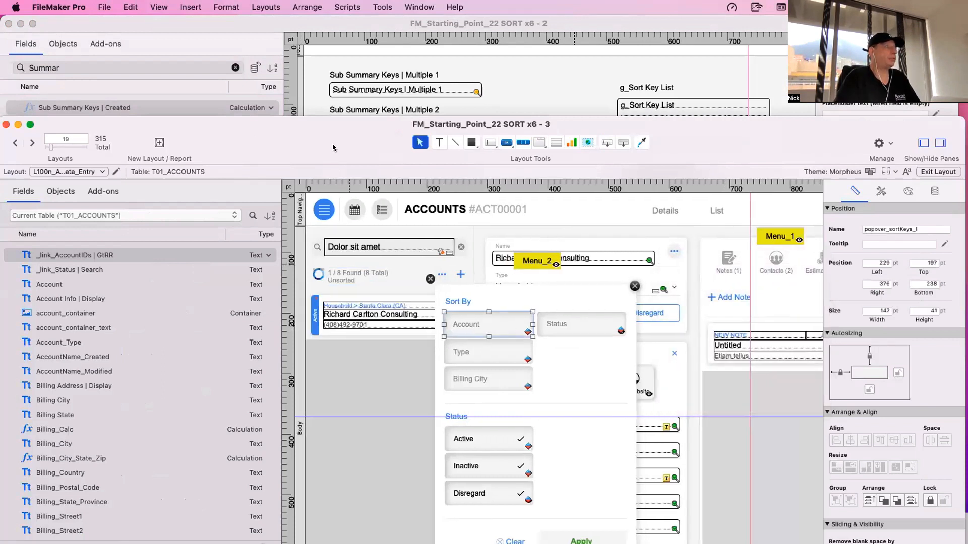
- Show the accounts list in Browse mode and copy the Date_Created field name from the ACC_Accounts field definitions
key(super+b)
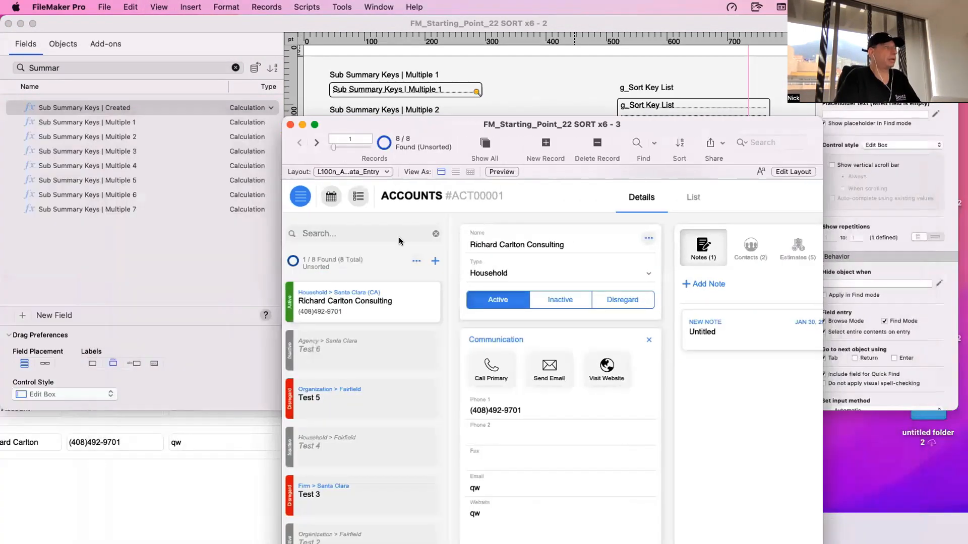
click(697, 194)
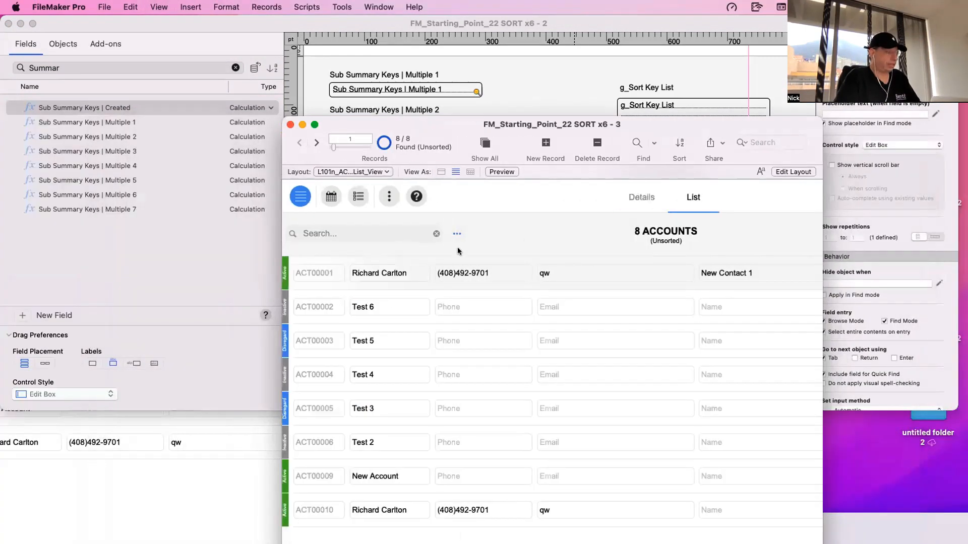
key(super+shift+d)
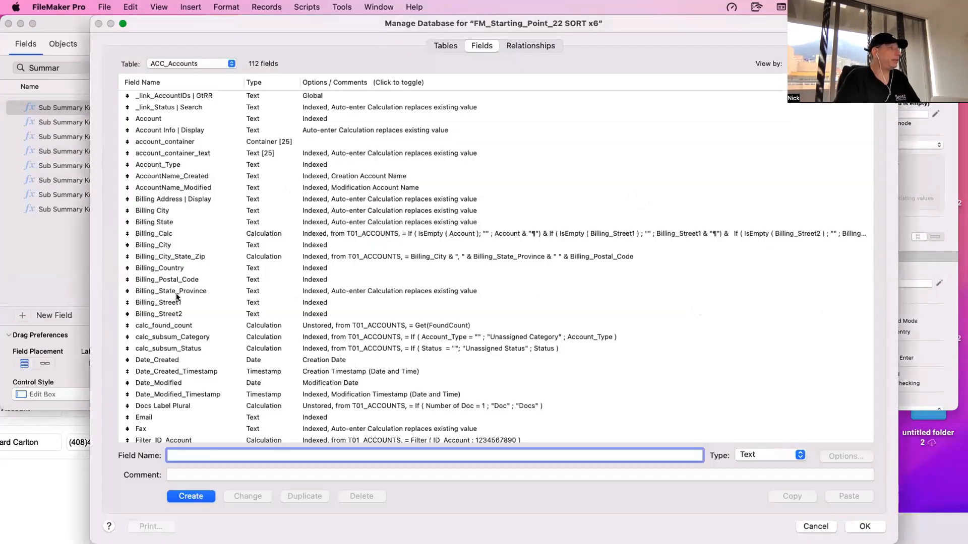
click(184, 200)
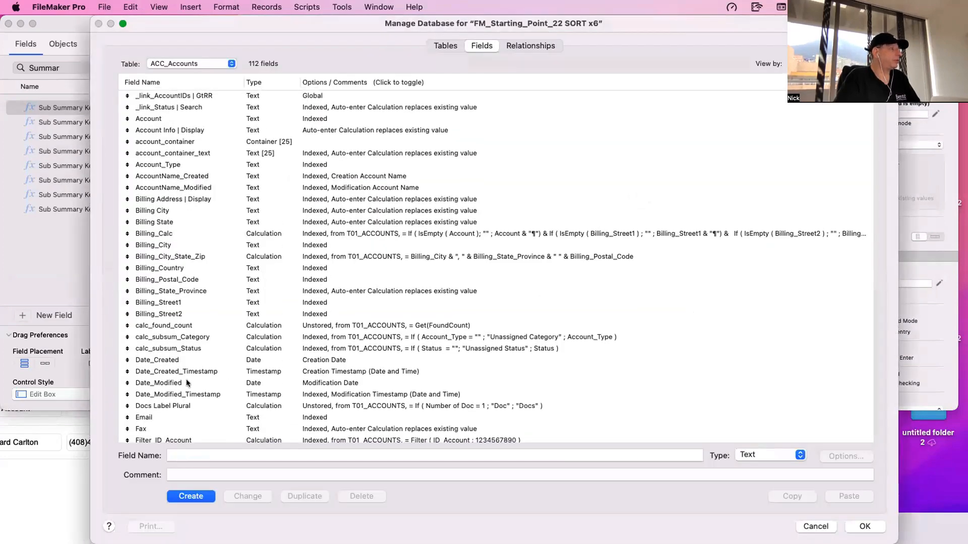
double_click(199, 456)
key(super+c)
key(Return)
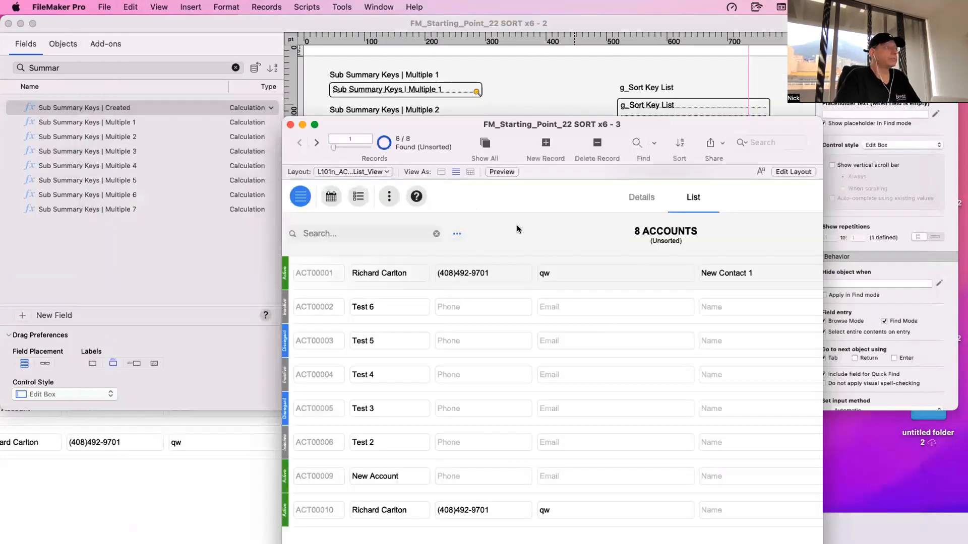
- Narrow the email field in the body of the accounts list layout to 118 pt wide
click(457, 233)
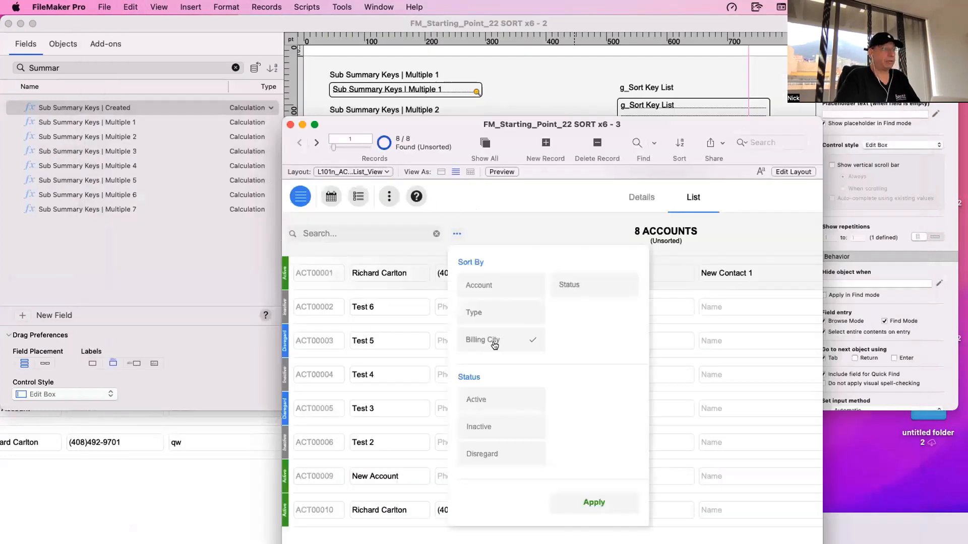
click(525, 246)
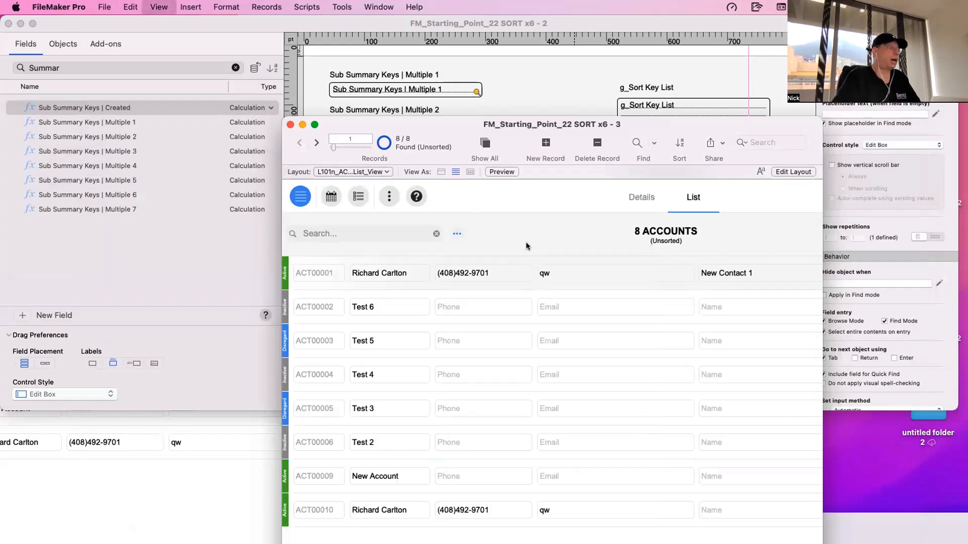
key(super+l)
scroll(515, 272, down, 5)
scroll(507, 273, right, 4)
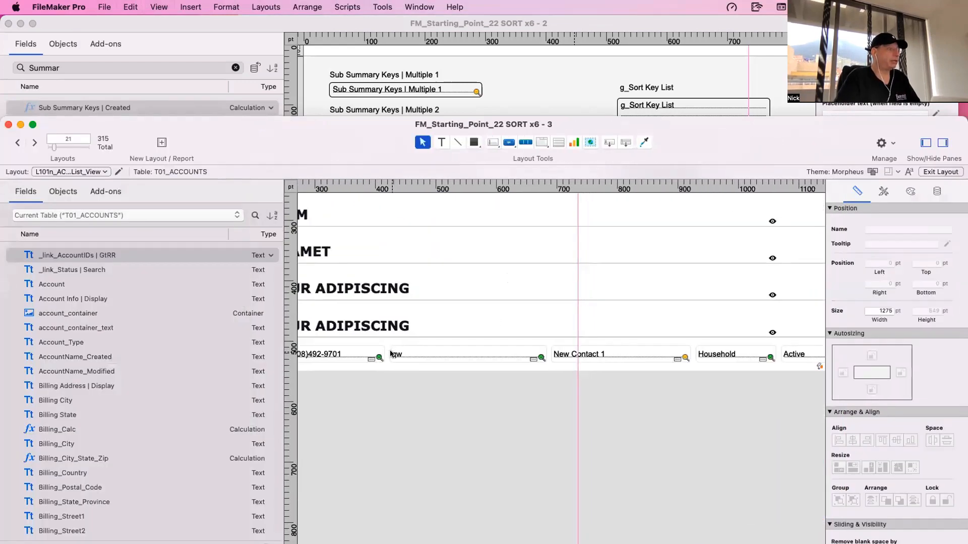
click(440, 354)
scroll(441, 354, left, 3)
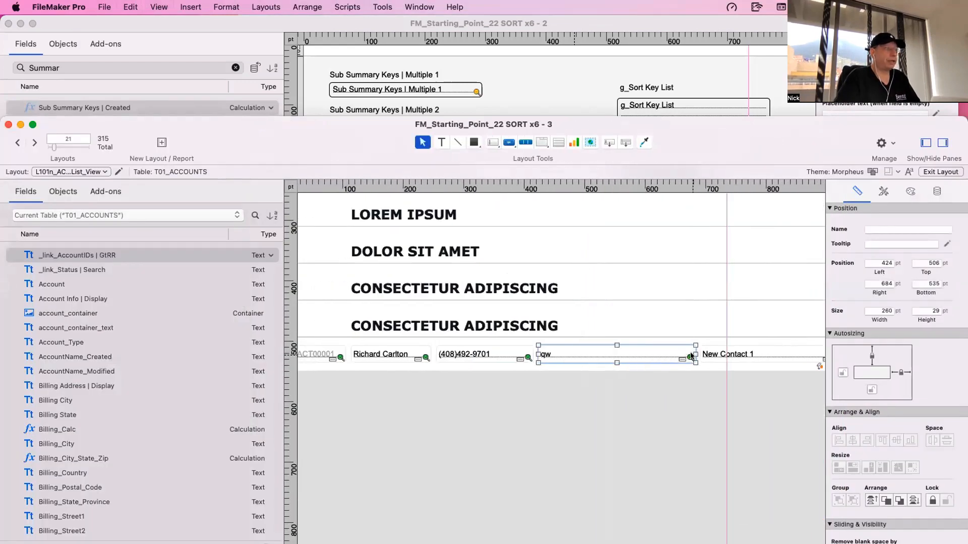
drag(695, 354, 601, 354)
- Duplicate the narrowed email field and assign Date_Created to the copy
click(617, 397)
key(s)
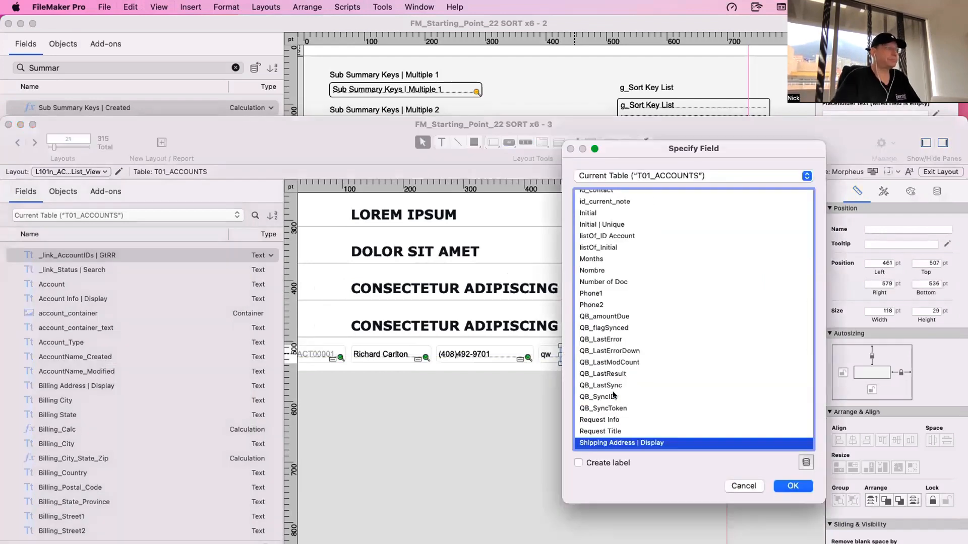
scroll(606, 361, up, 10)
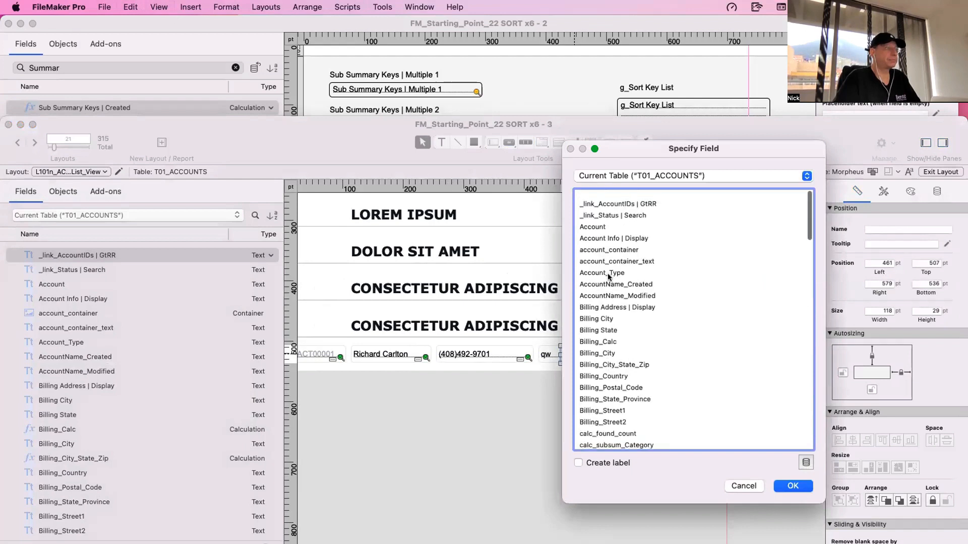
click(609, 276)
key(d)
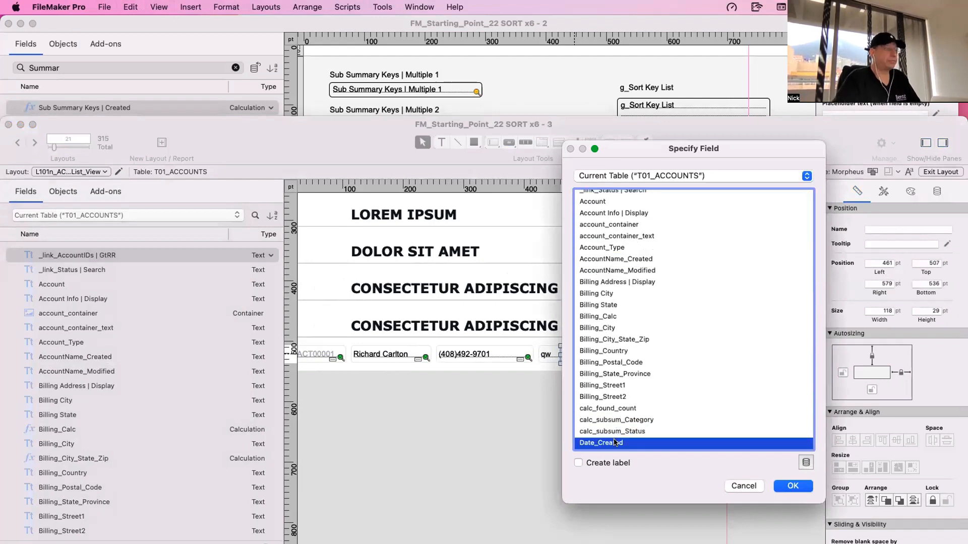
key(Return)
- Position the Date_Created field between the email and contact name fields, and return to Browse mode
drag(610, 357, 695, 356)
click(677, 377)
click(679, 355)
drag(626, 134, 399, 109)
click(330, 330)
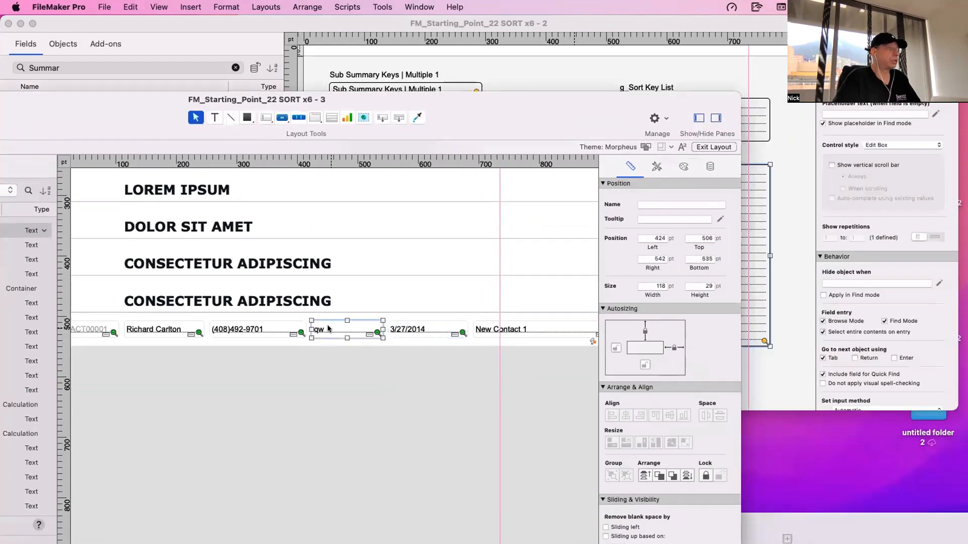
click(291, 331)
key(super+b)
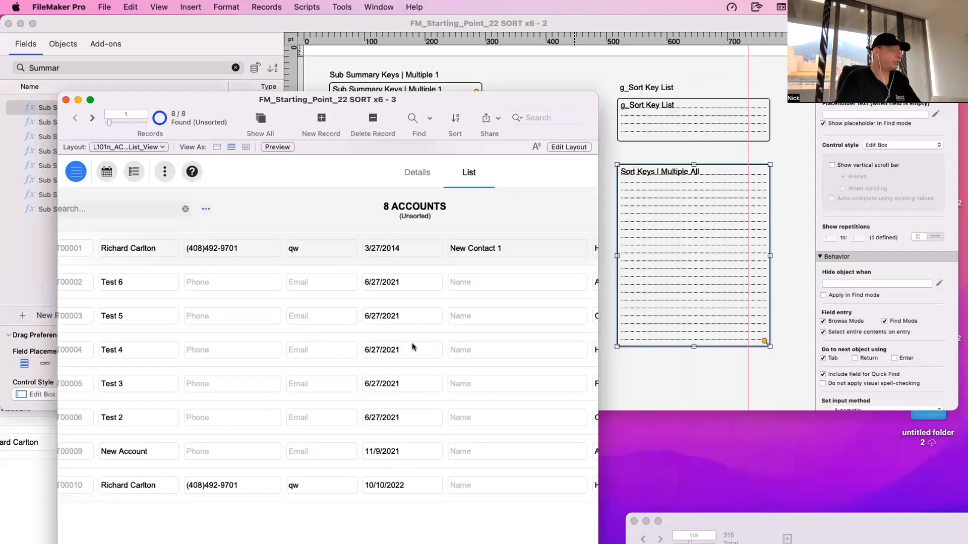
- Set the creation date of Test 5 to 6/27/2022, Test 3 to 6/27/2023 and Test 6 to 6/27/2020
click(402, 316)
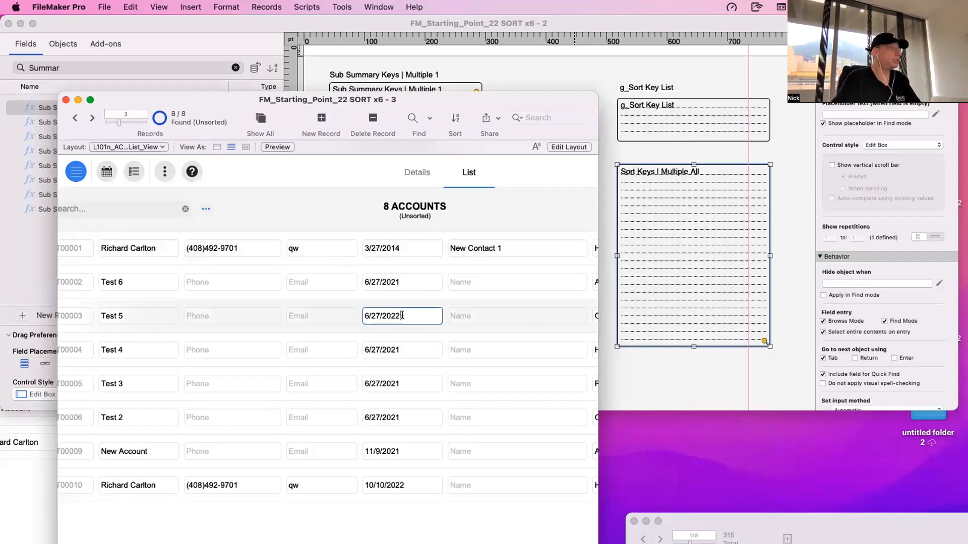
click(402, 379)
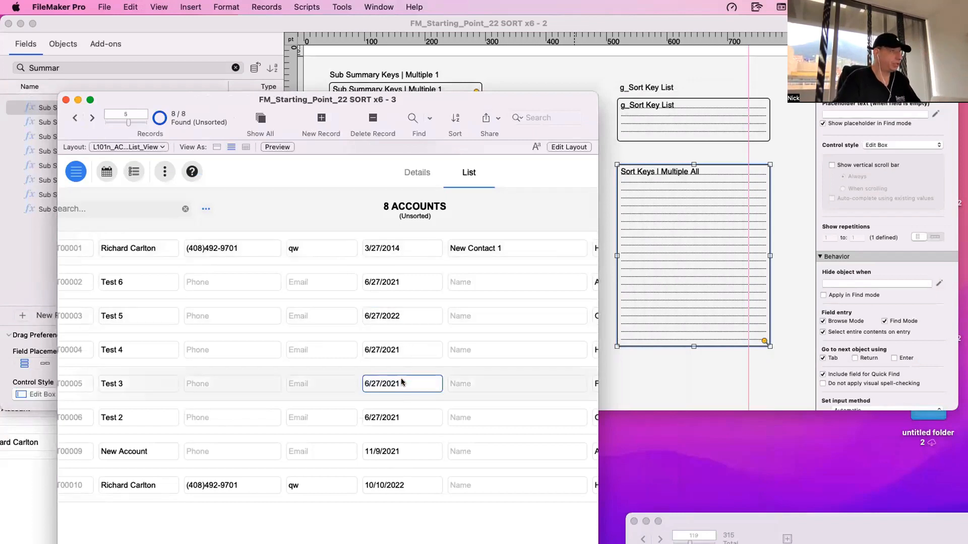
key(BackSpace)
text(3)
click(421, 528)
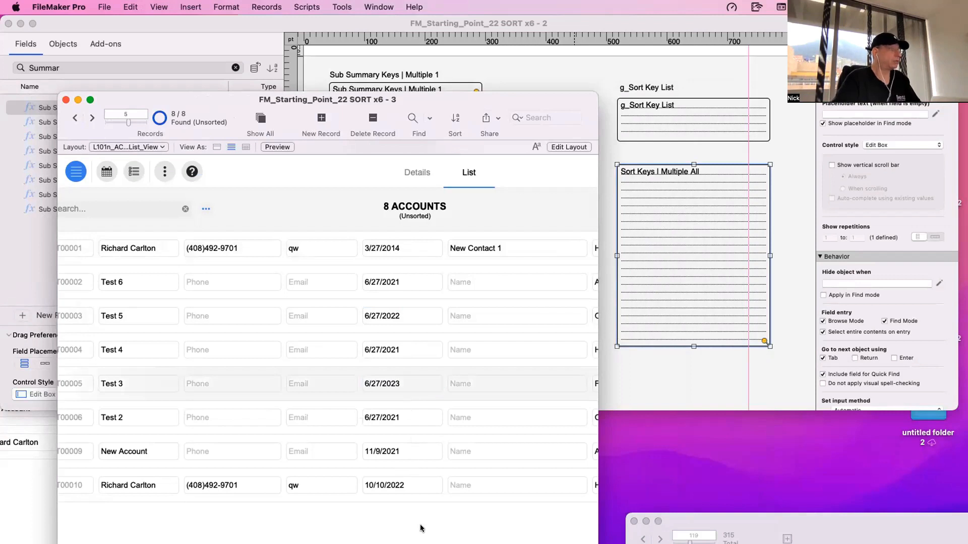
click(411, 281)
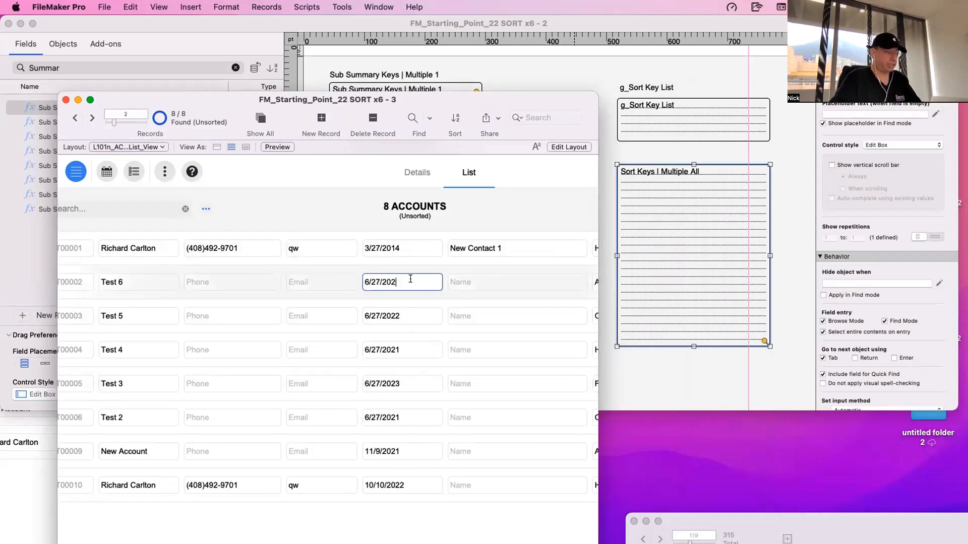
text(0)
click(461, 508)
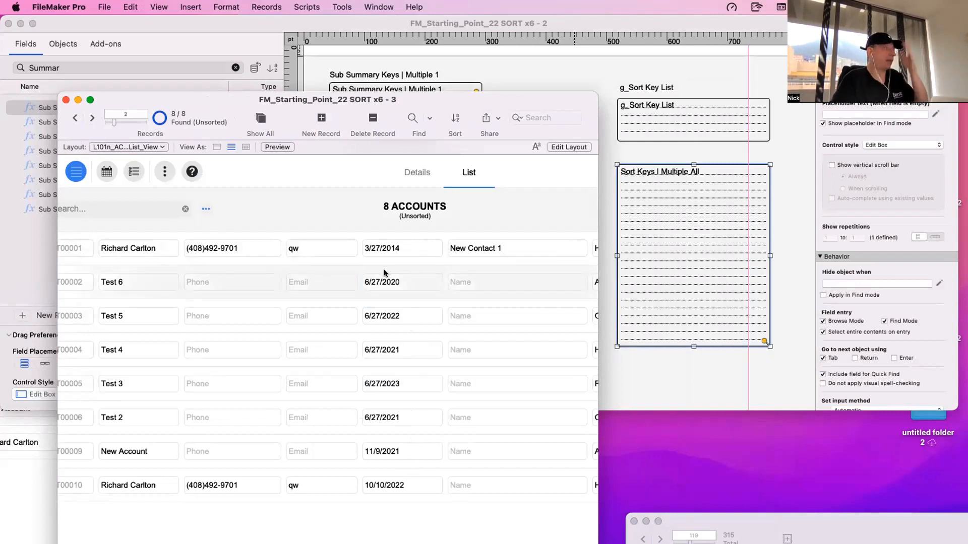
- Duplicate the Status sort button directly below itself in the list layout's Menu_2 popover, level with the Type button
scroll(355, 340, left, 1)
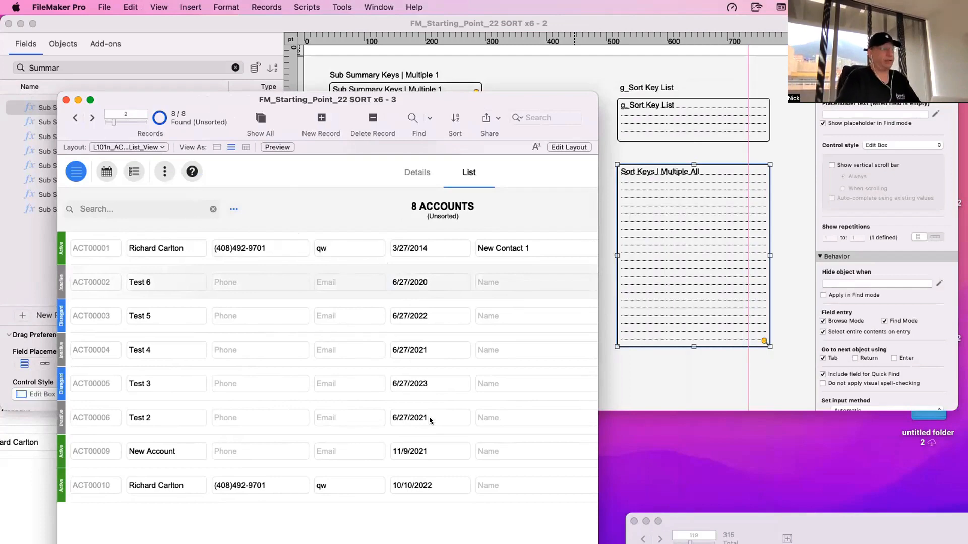
key(super+l)
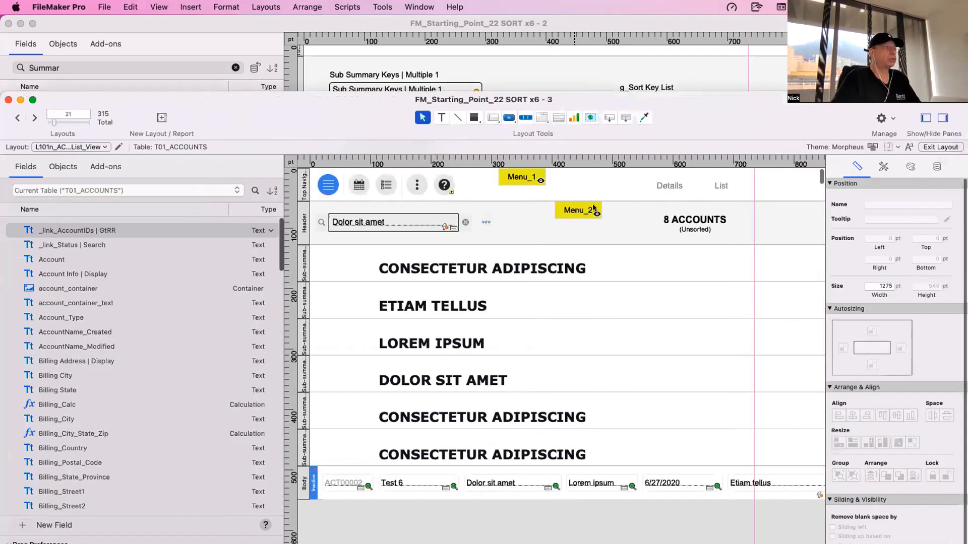
double_click(594, 208)
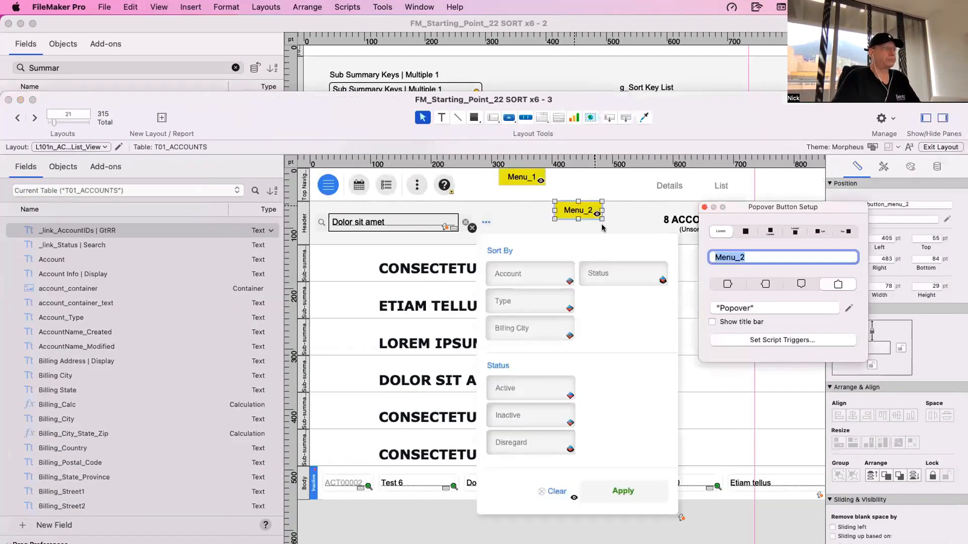
drag(681, 291, 564, 261)
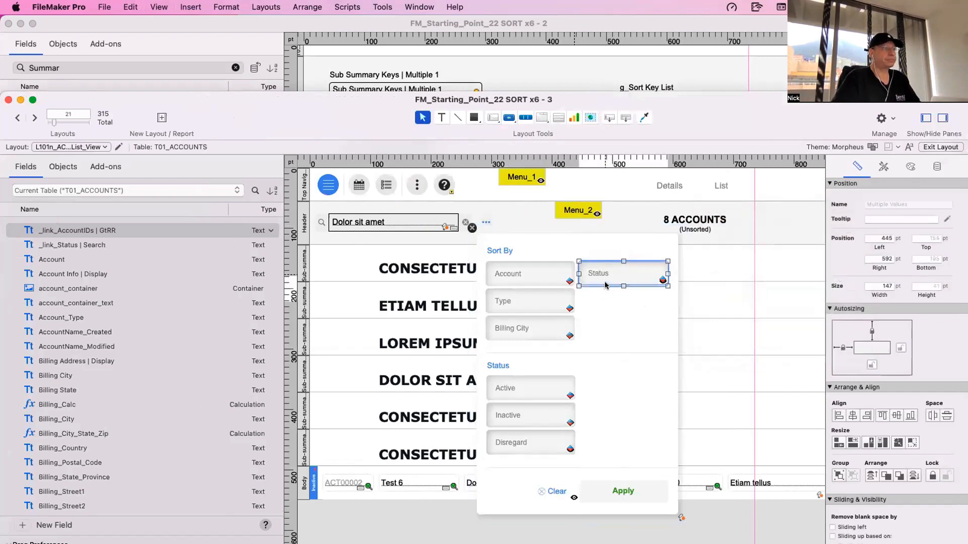
drag(605, 285, 568, 310)
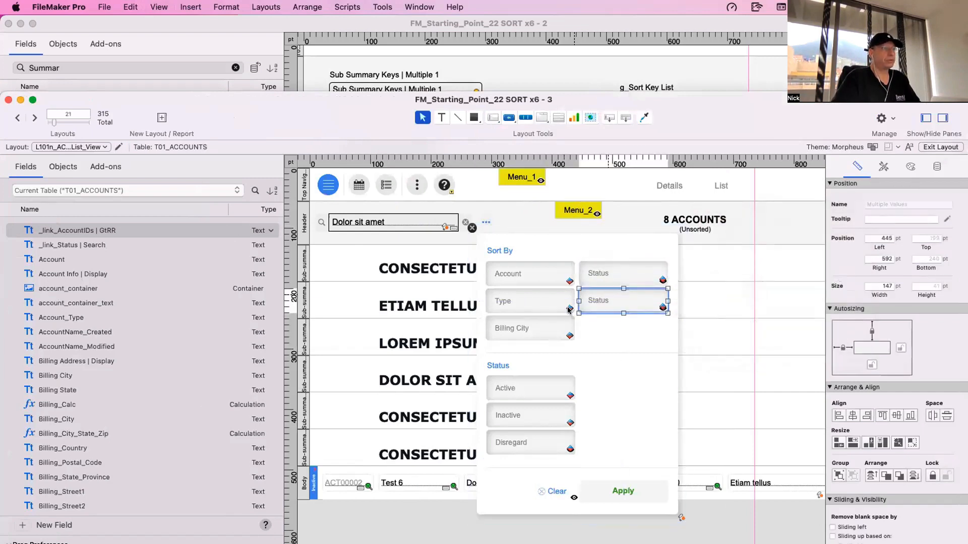
click(531, 307)
click(606, 304)
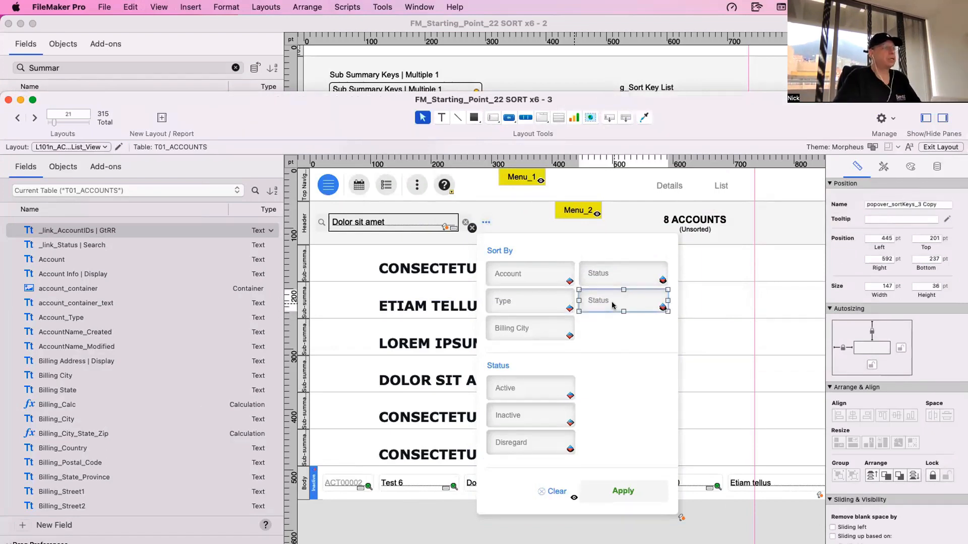
- Relabel the copied Status sort button as Date_Created
double_click(612, 302)
text(Date_Created)
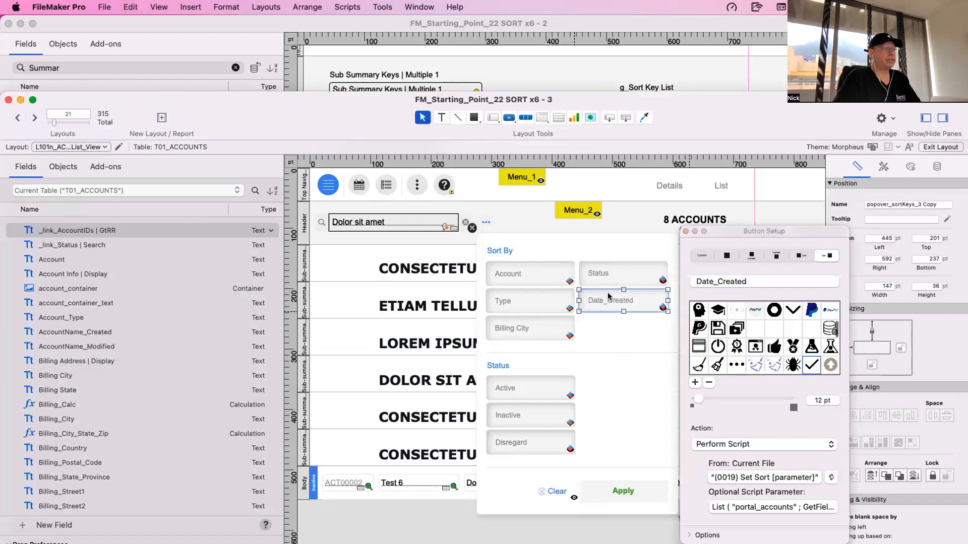
key(Escape)
- Rename the Date_Created sort button object to popover_sortKeys_5
click(609, 300)
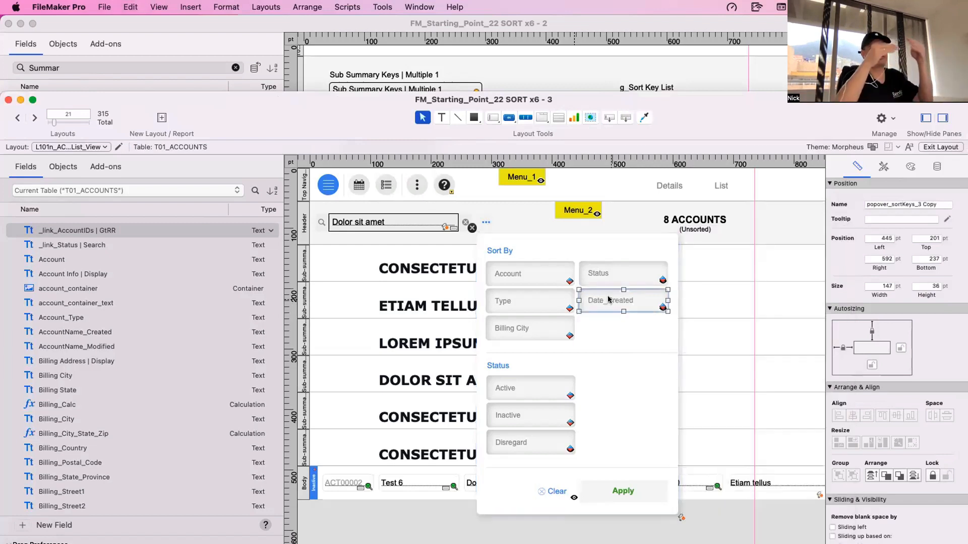
scroll(600, 309, right, 4)
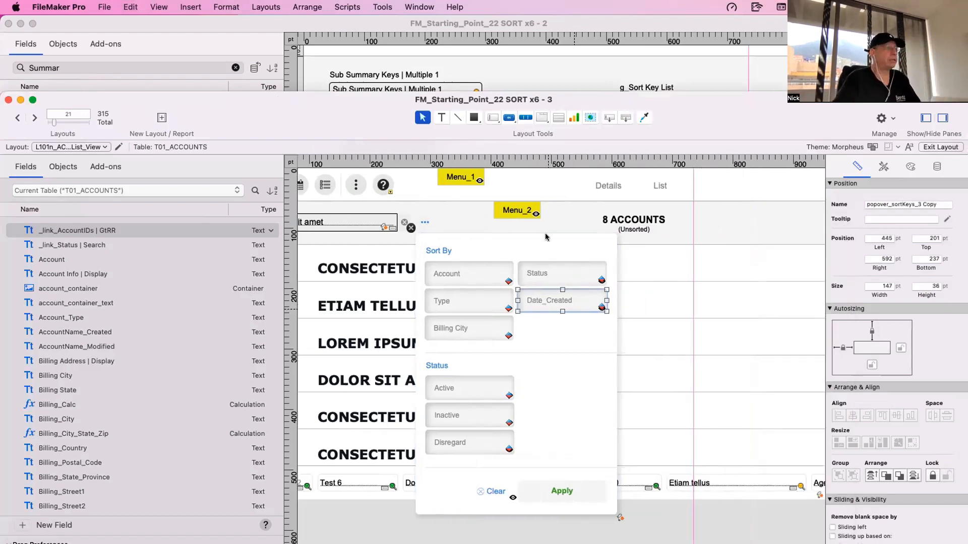
drag(548, 98, 334, 72)
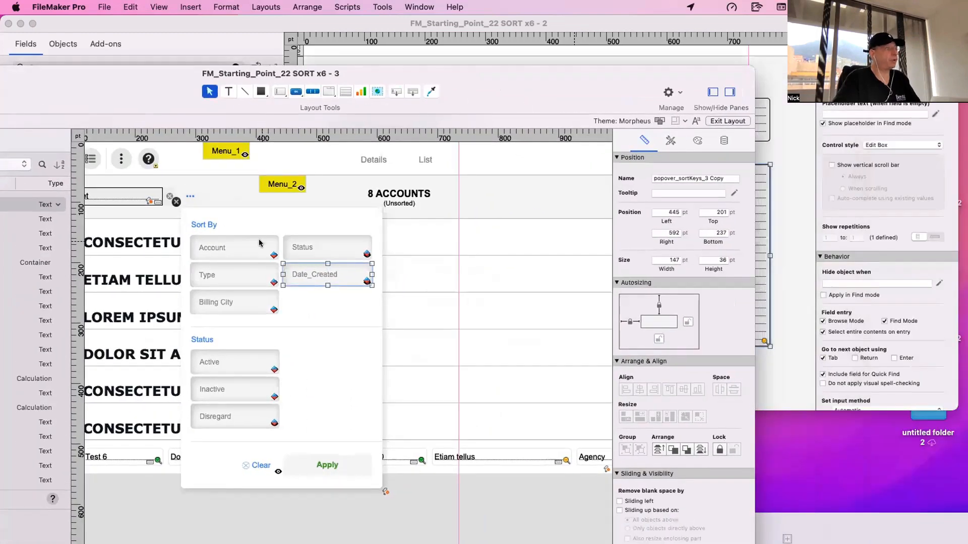
scroll(305, 276, down, 2)
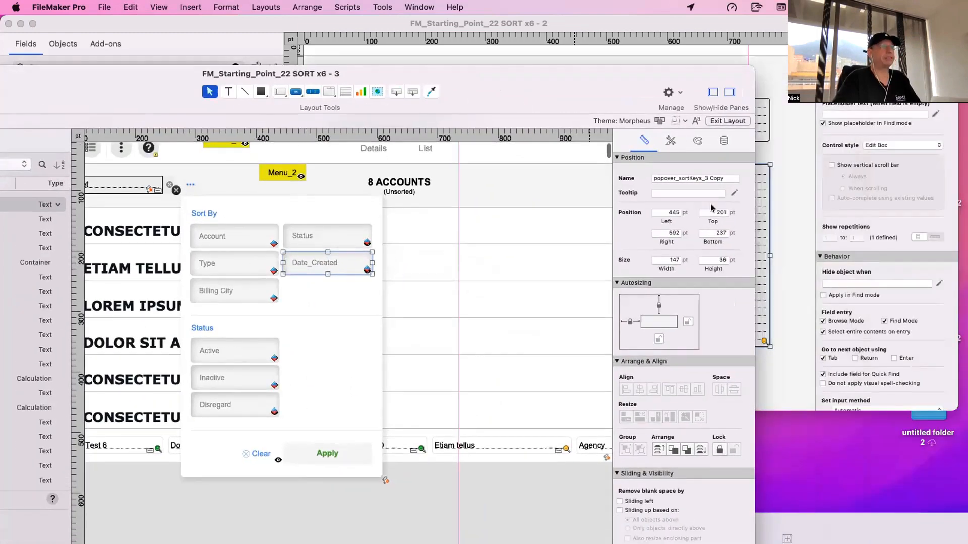
triple_click(704, 179)
text(5)
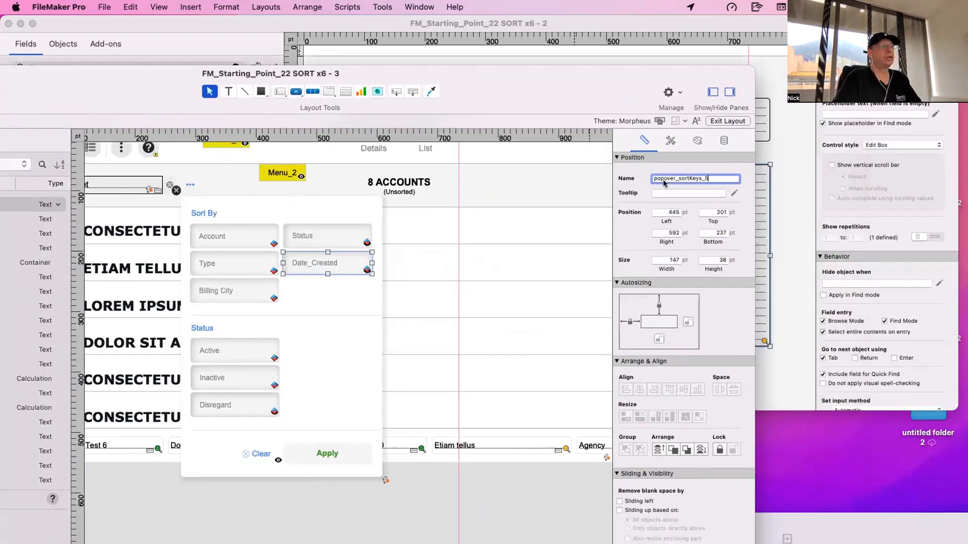
- Update the Date_Created button's conditional formatting formula to reference the object popover_sortKeys_5
click(339, 259)
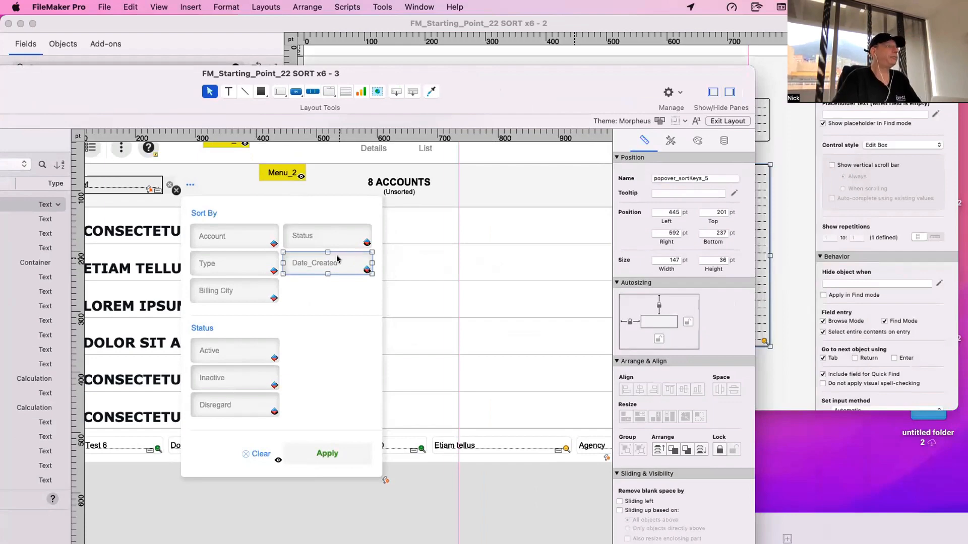
right_click(340, 258)
mouse_move(404, 373)
click(403, 391)
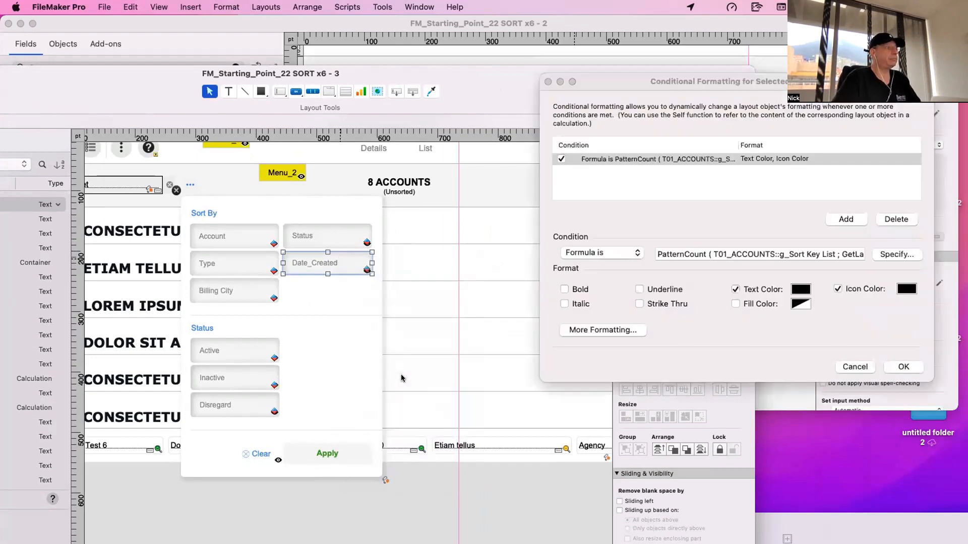
drag(771, 257, 865, 255)
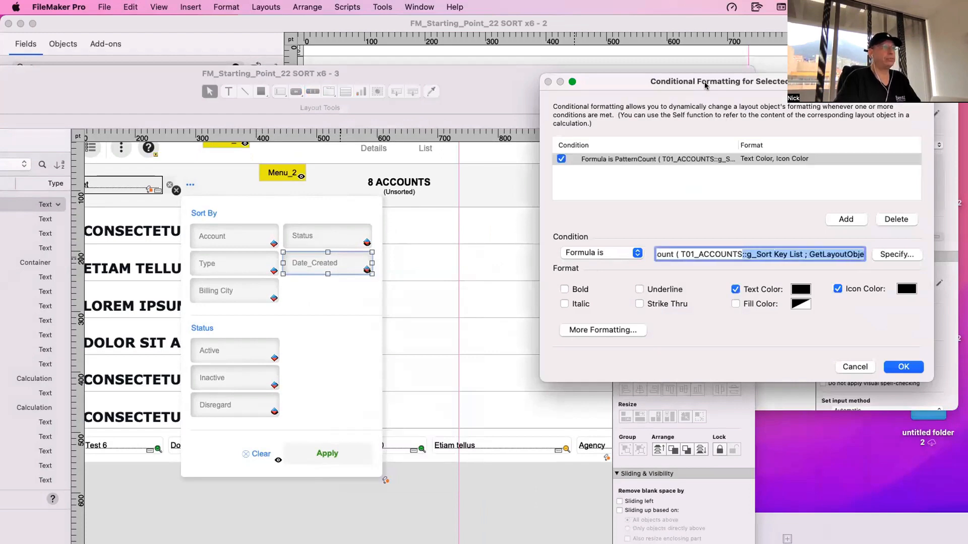
drag(705, 86, 504, 113)
drag(608, 282, 691, 282)
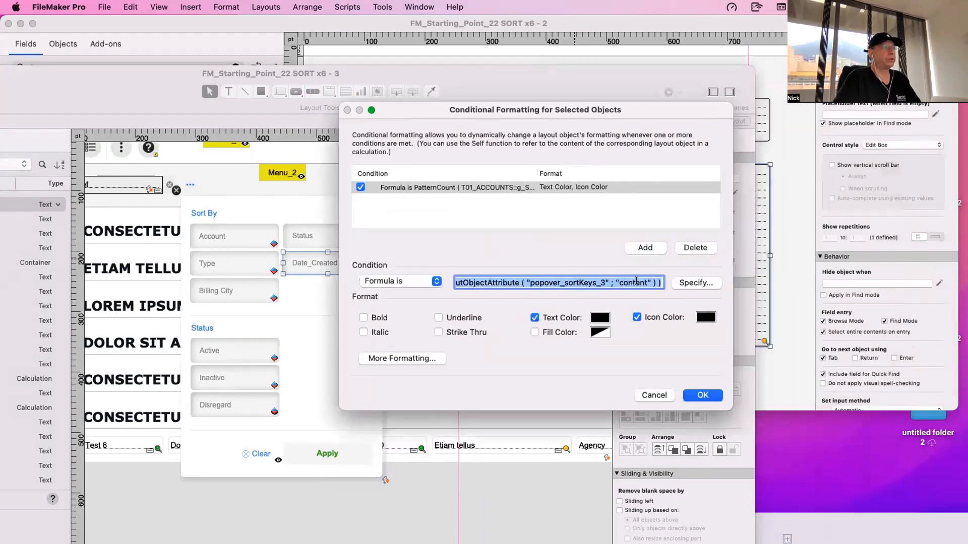
click(619, 283)
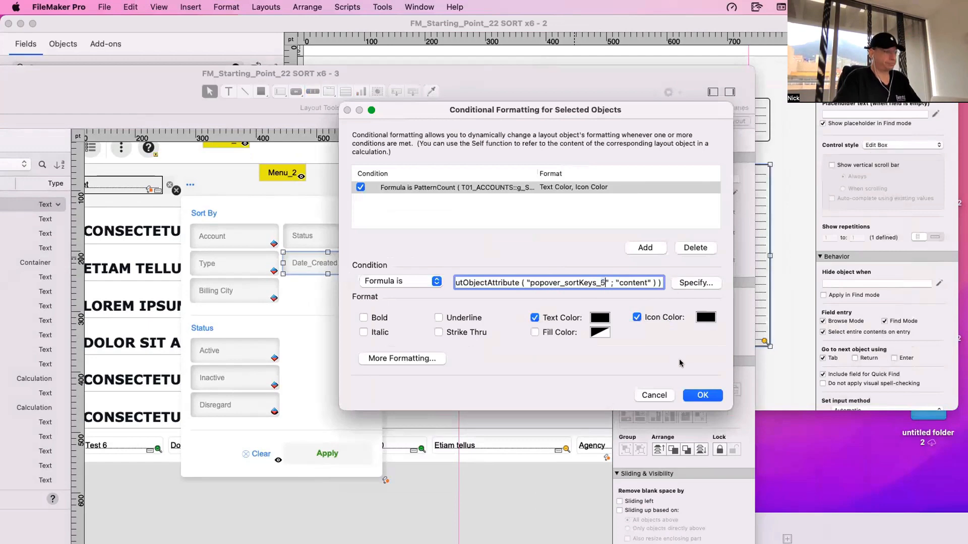
click(695, 396)
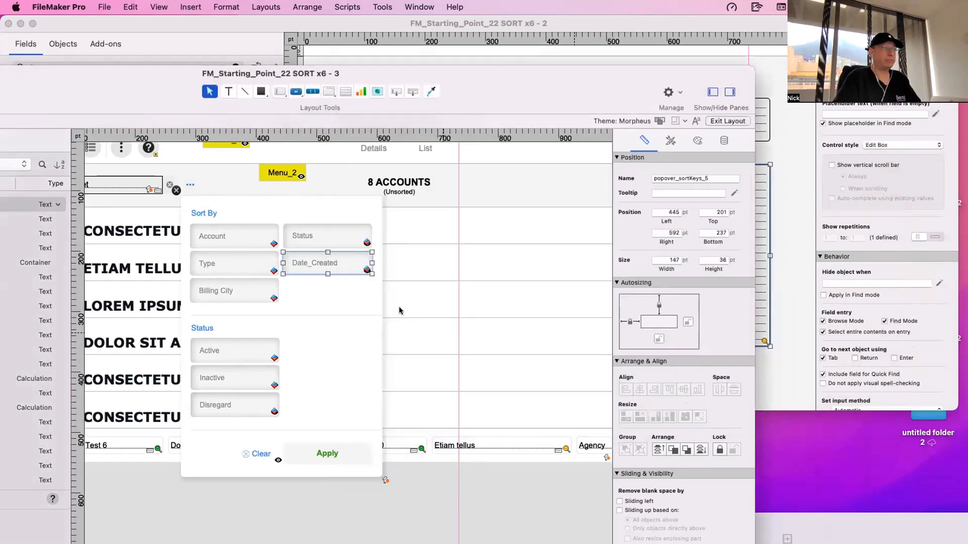
- Change the object name in the Date_Created button's script parameter to popover_sortKeys_5
double_click(354, 269)
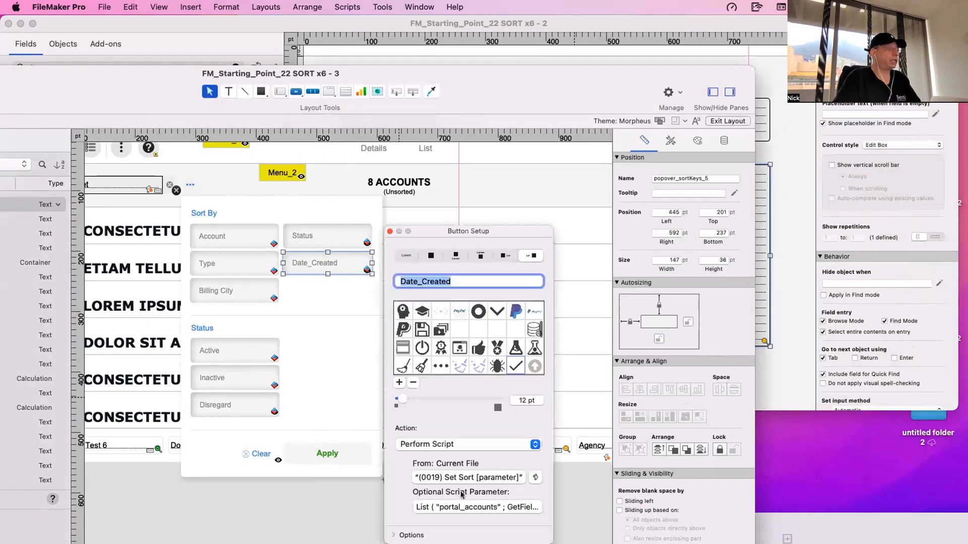
click(485, 508)
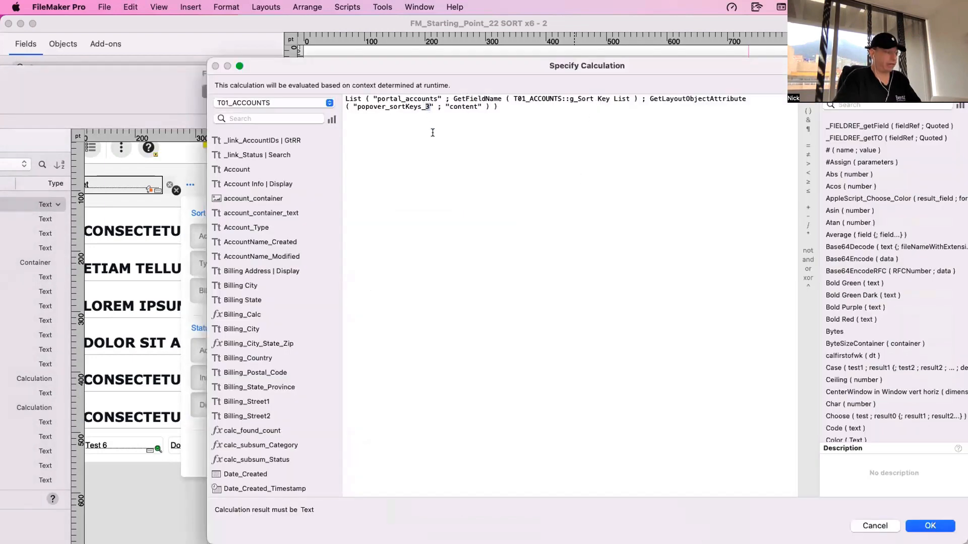
text(5)
click(929, 525)
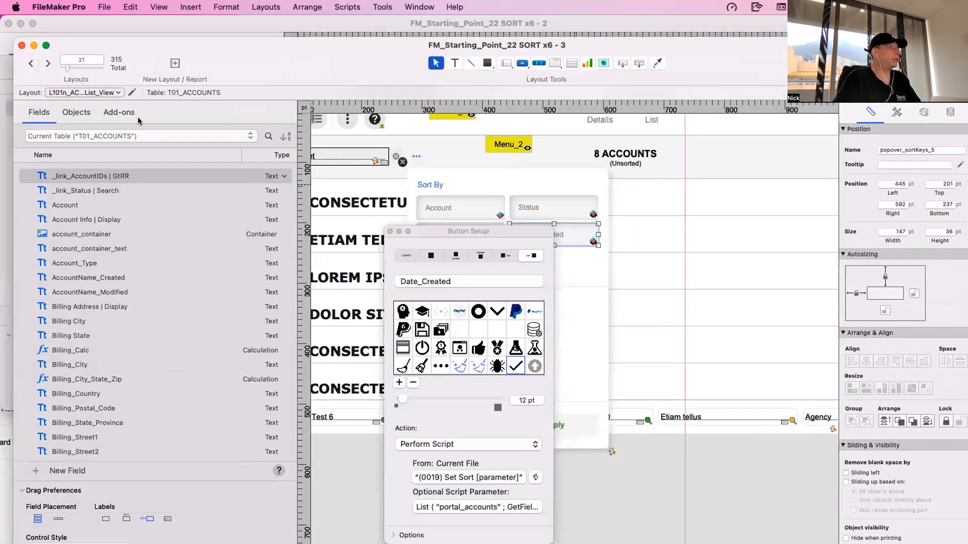
- Hide popover_sortKeys_5 on the layout canvas and make the hide condition of the blank button beneath it reference popover_sortKeys_5
click(76, 113)
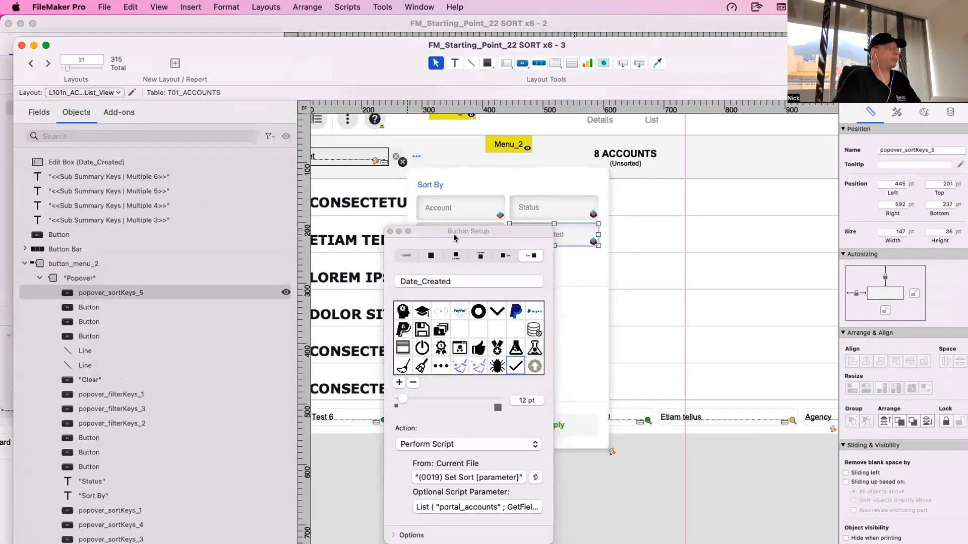
drag(495, 233, 835, 268)
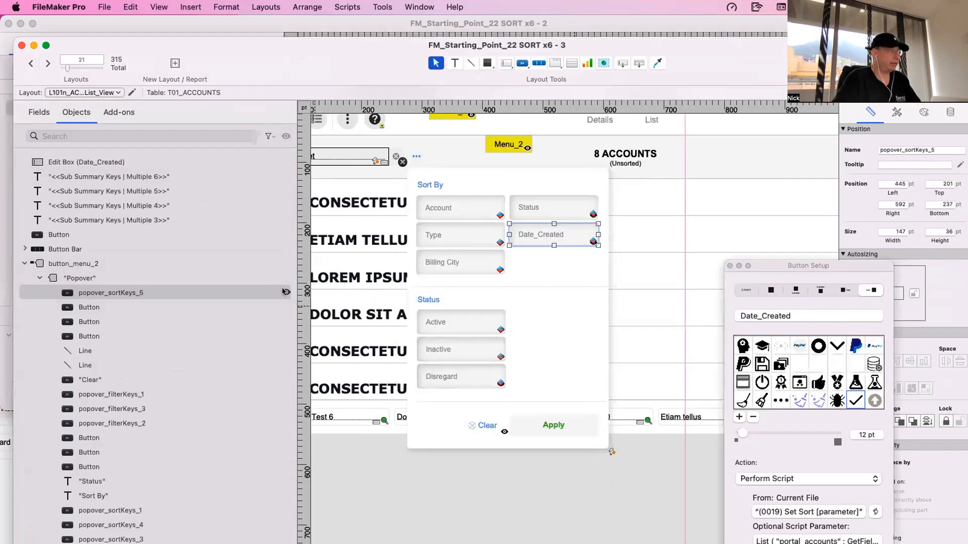
click(570, 228)
drag(716, 68, 464, 51)
click(699, 94)
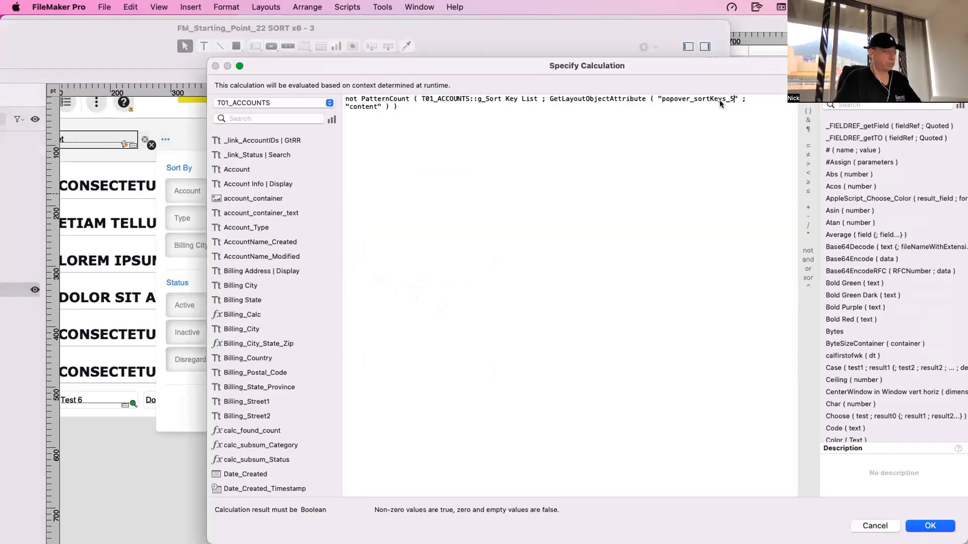
key(Return)
- Sort the accounts list by Date_Created from the popover in Browse mode and review the order of the date groups
key(super+b)
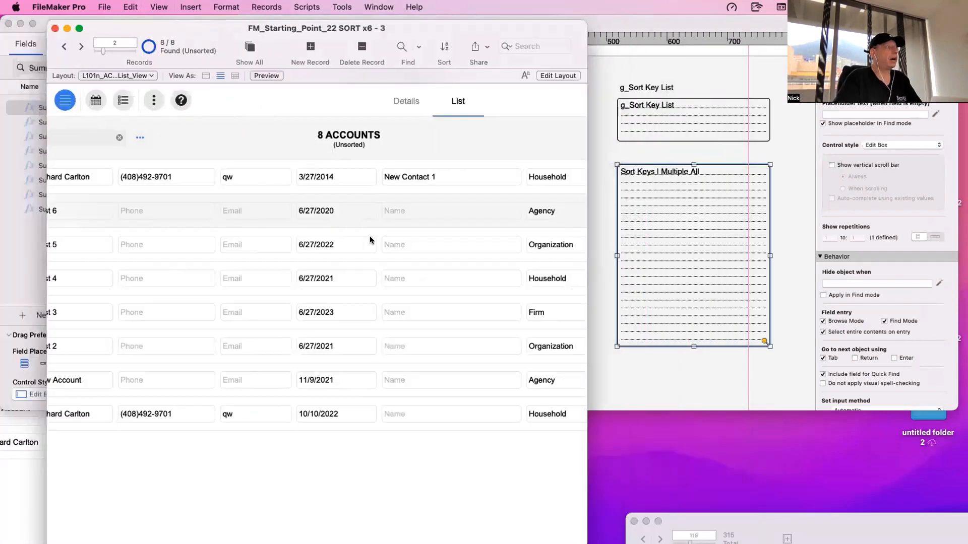
click(140, 137)
click(272, 221)
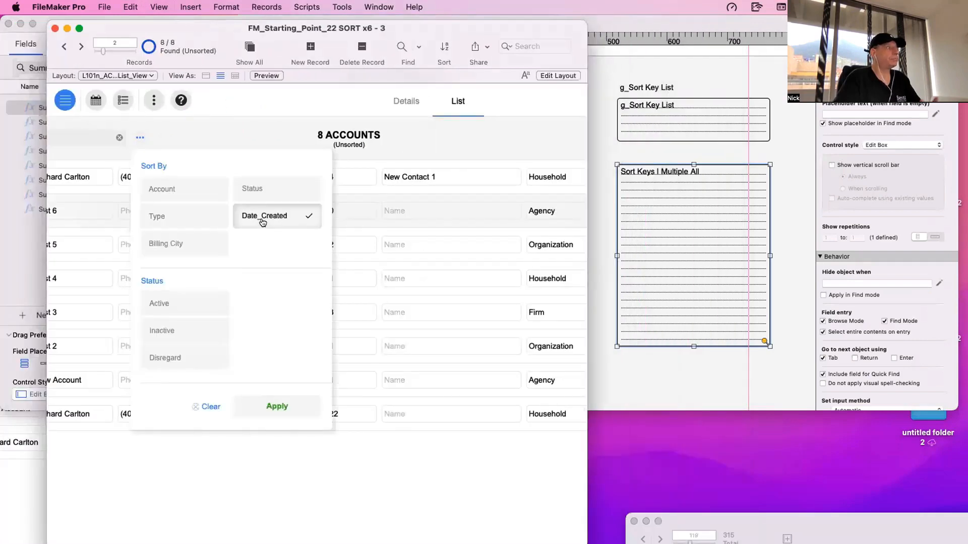
click(284, 405)
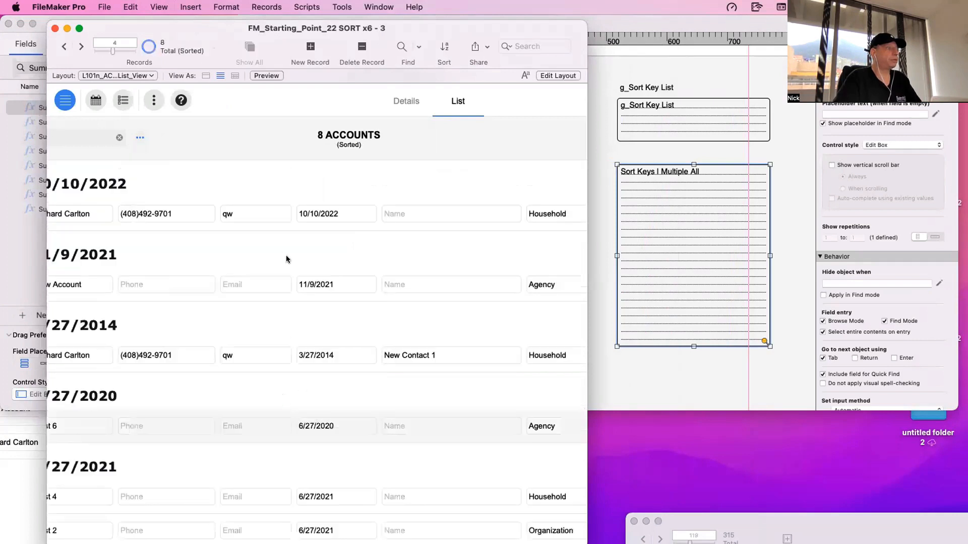
scroll(305, 269, left, 3)
scroll(353, 297, left, 1)
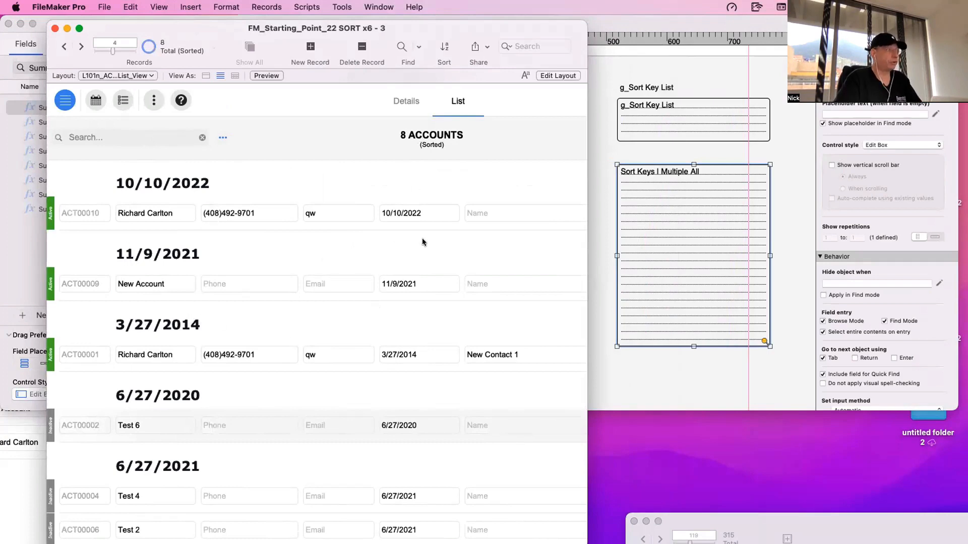
scroll(419, 287, down, 3)
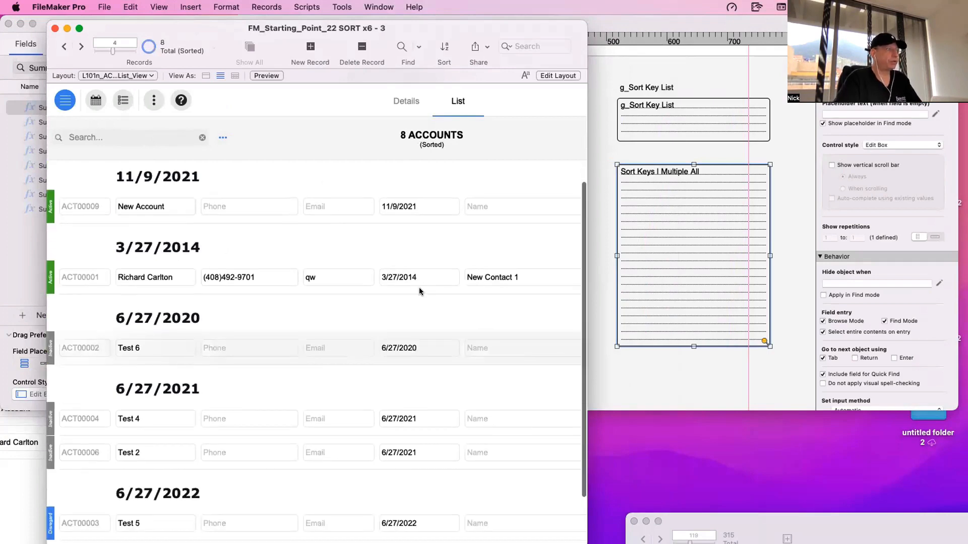
scroll(420, 340, down, 5)
scroll(243, 348, up, 5)
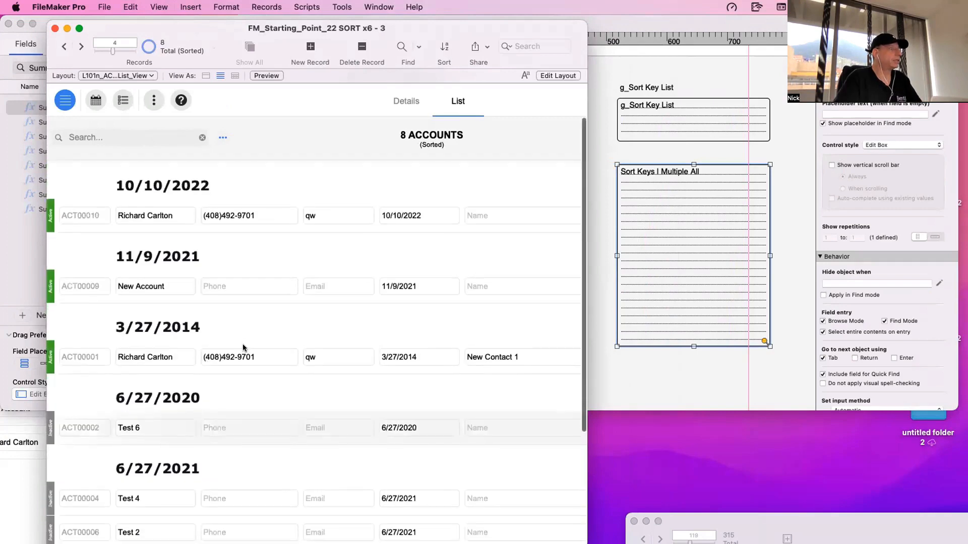
- Examine the Date_Created sort button in the list popover and the setup of the blank button stacked with it
click(223, 138)
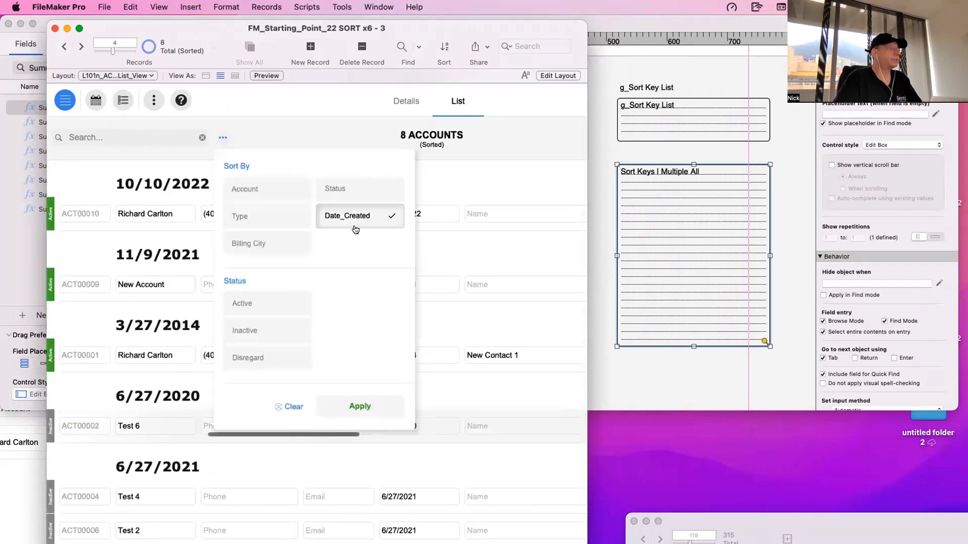
key(super+shift+d)
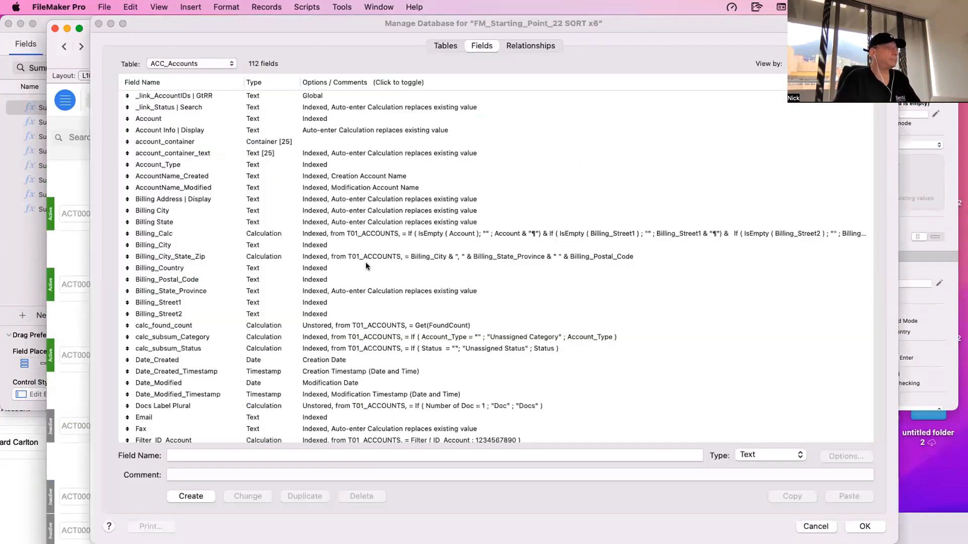
key(Escape)
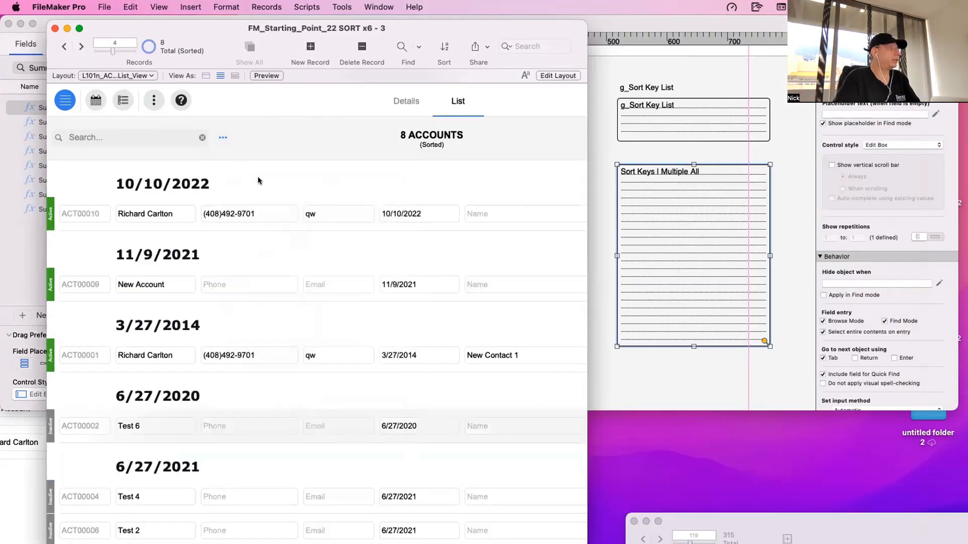
key(super+l)
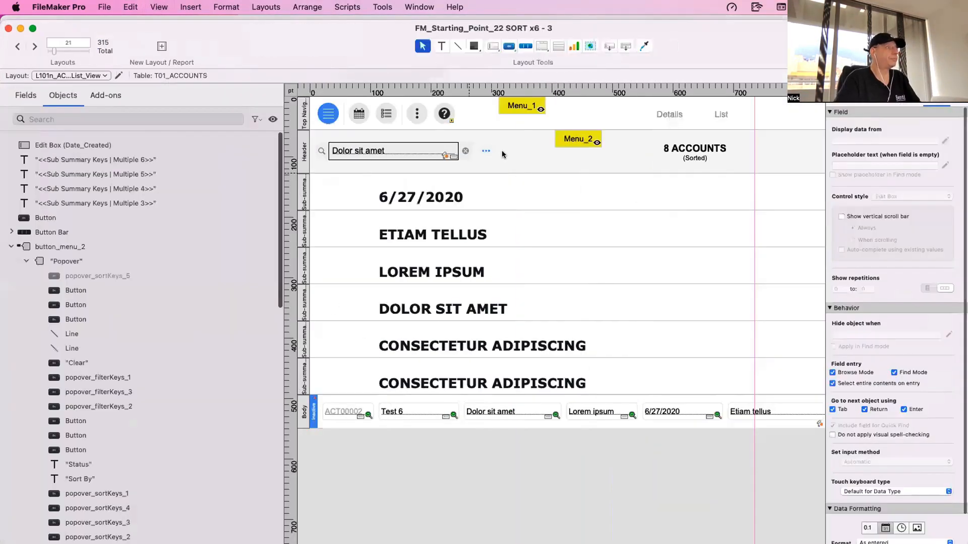
double_click(578, 140)
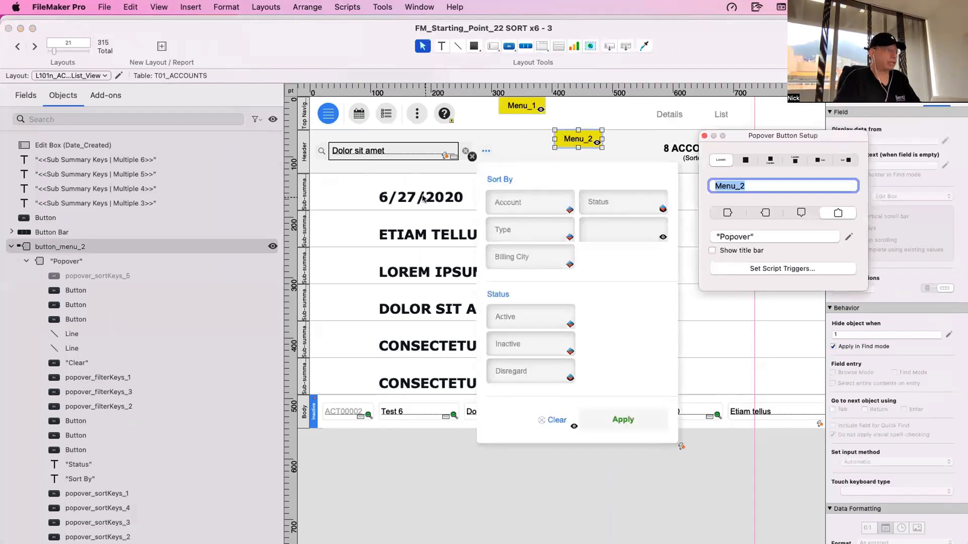
click(611, 233)
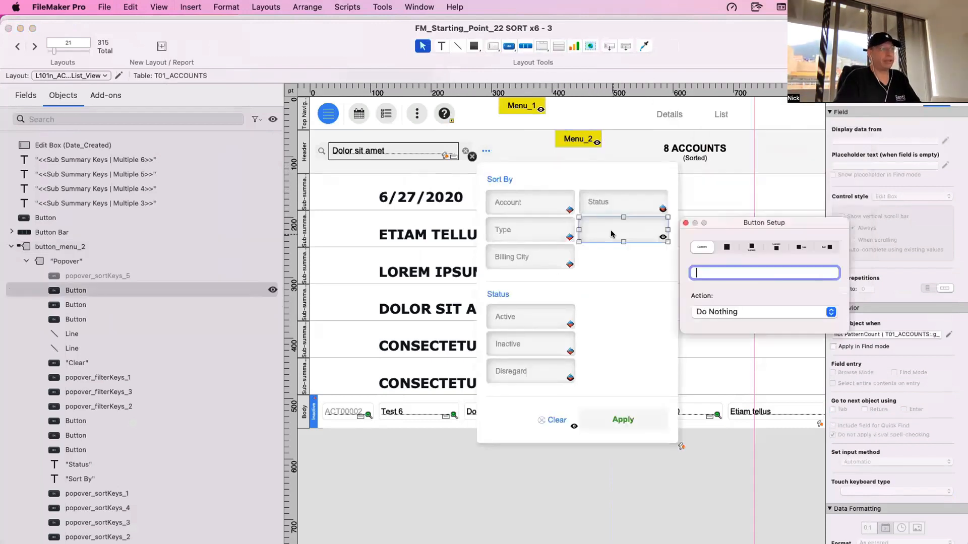
key(super+b)
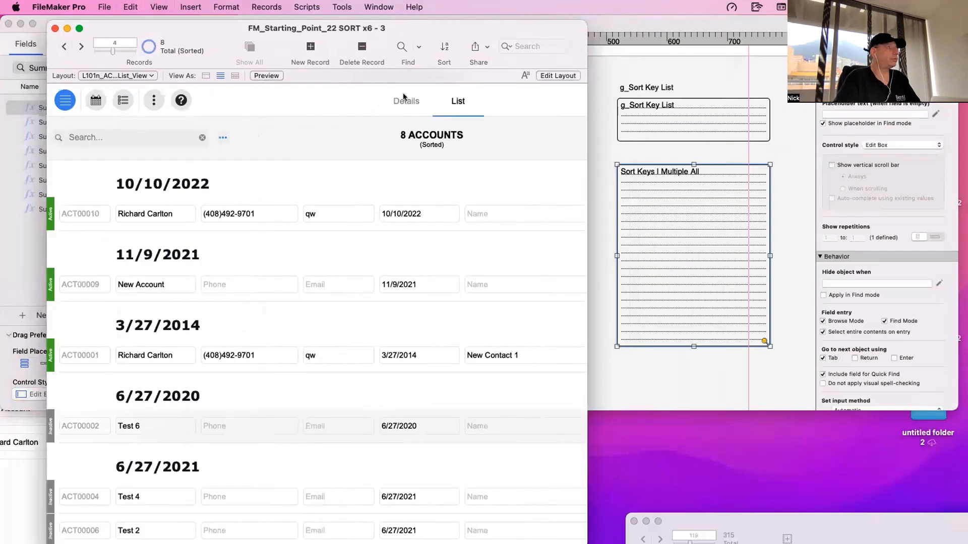
- Add the Date_Created field without a label to the account list row on the Details layout
click(404, 97)
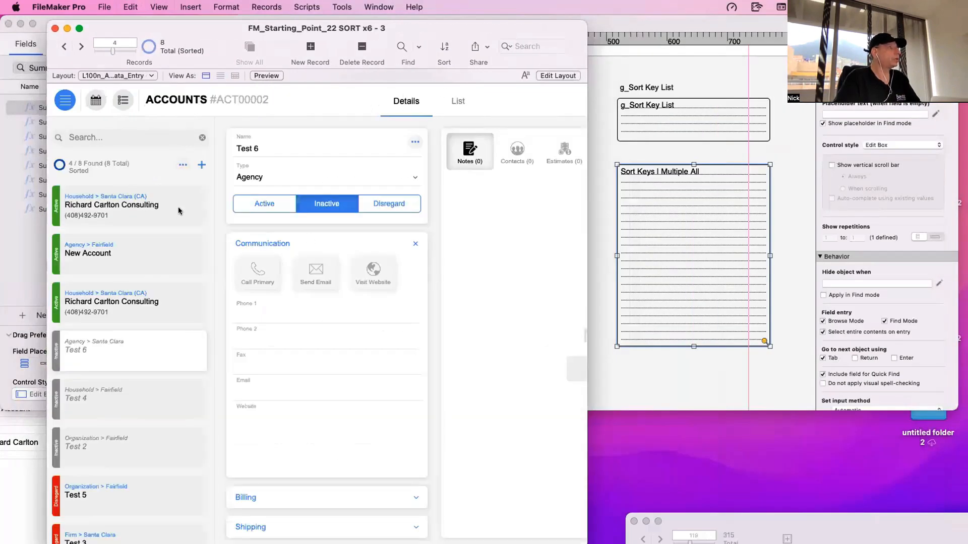
key(super+l)
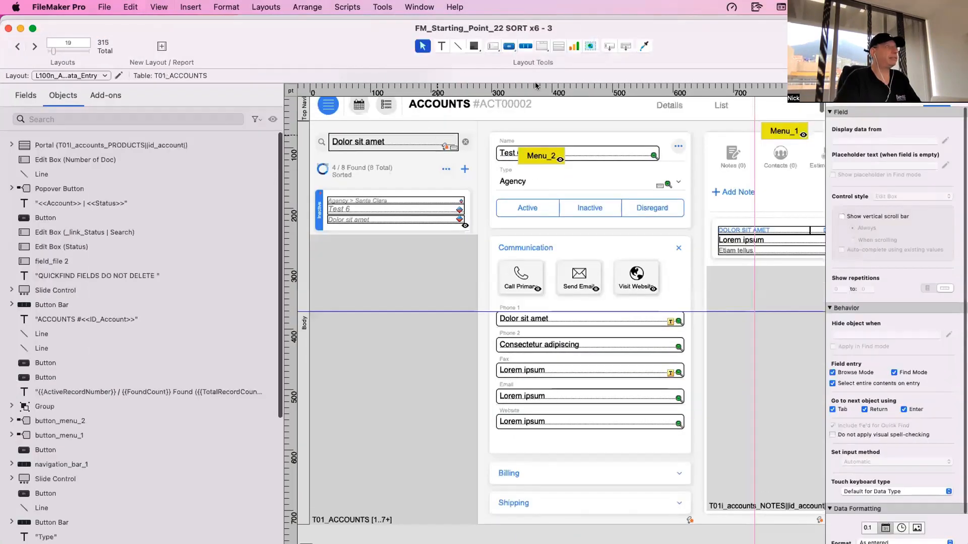
drag(609, 47, 414, 208)
drag(462, 277, 462, 277)
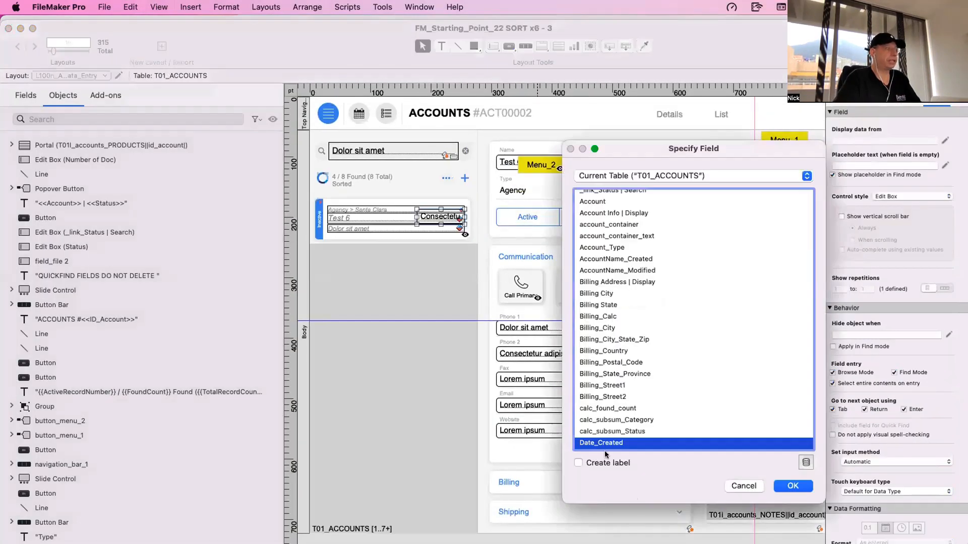
double_click(605, 443)
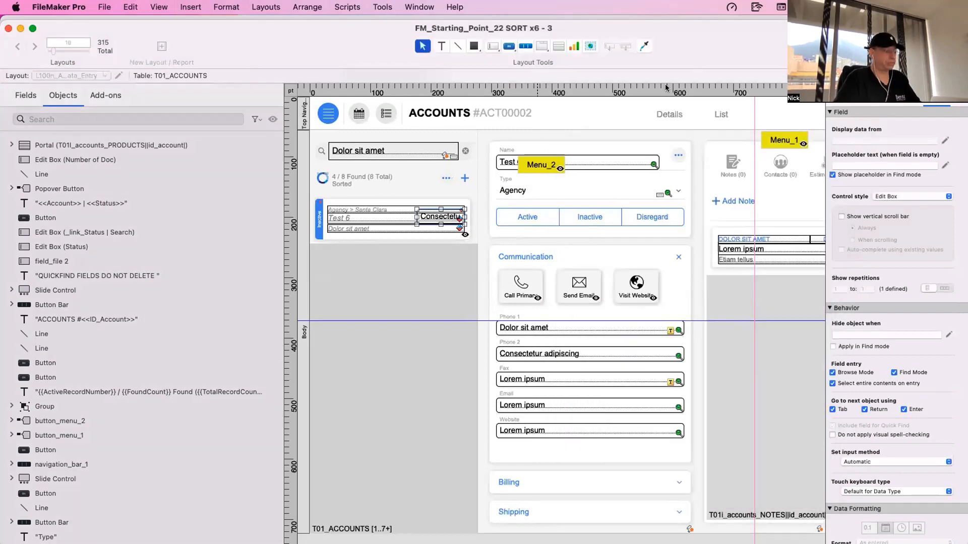
- Check the sort popover's options and the order of the creation dates in the Details account list in Browse mode
key(super+b)
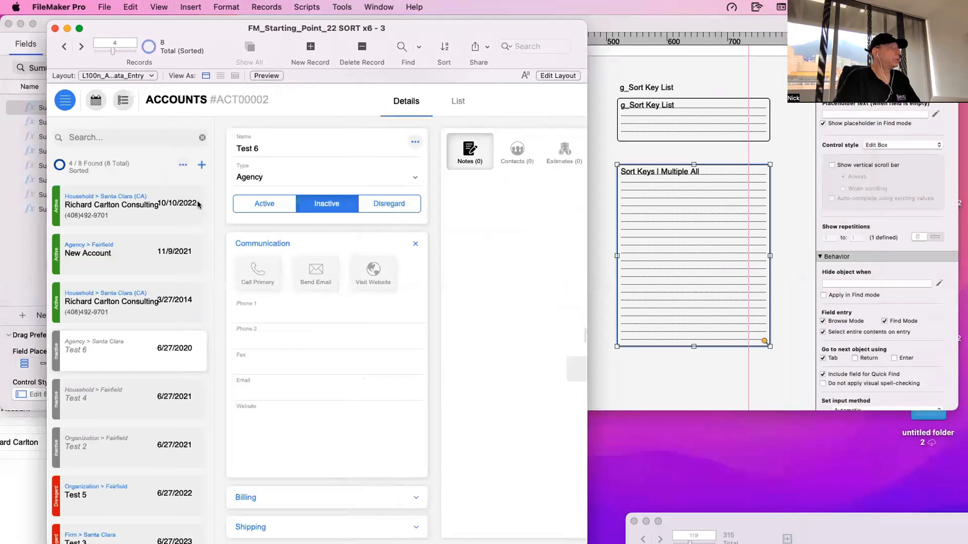
click(184, 163)
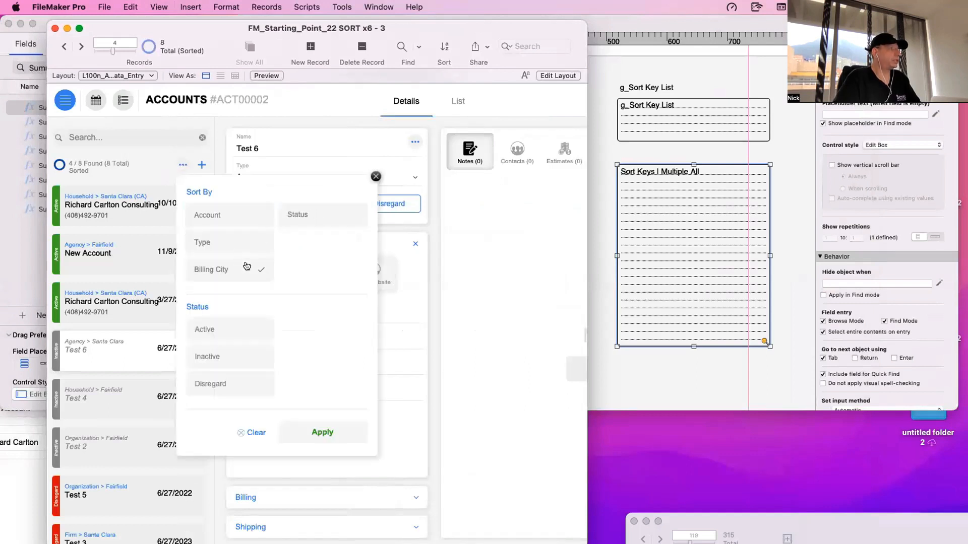
click(324, 115)
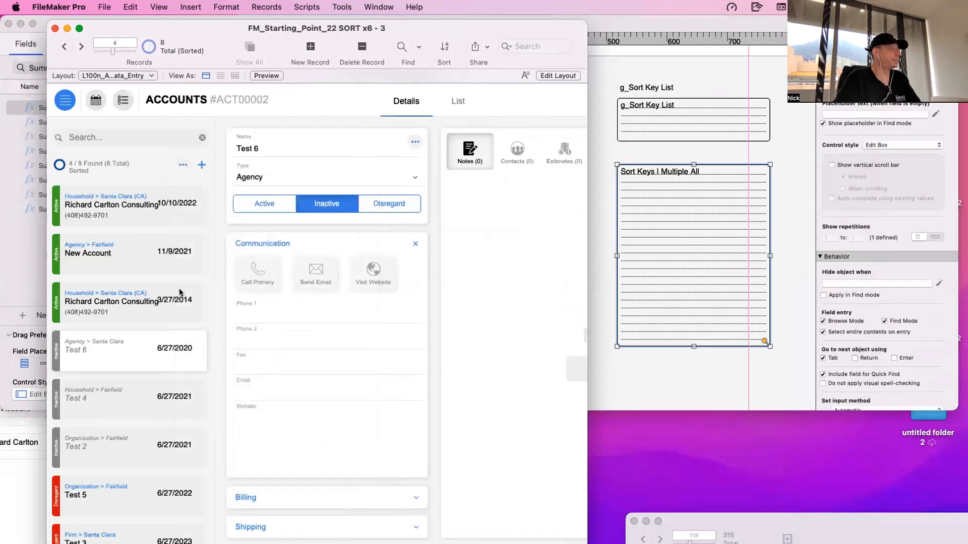
scroll(179, 293, down, 2)
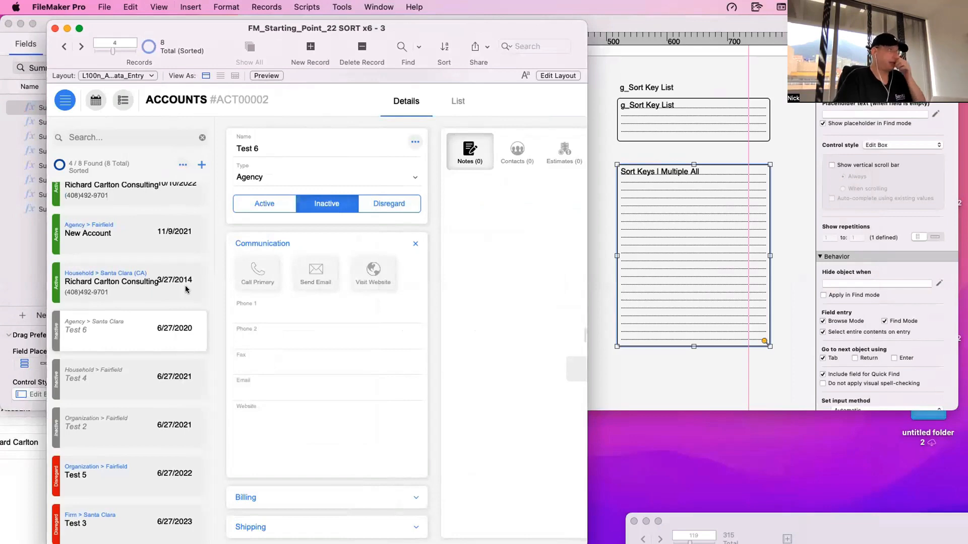
- Check the Date_Created field's definition in the database, and reapply the Date_Created sort in the accounts List view
click(457, 101)
key(super+shift+d)
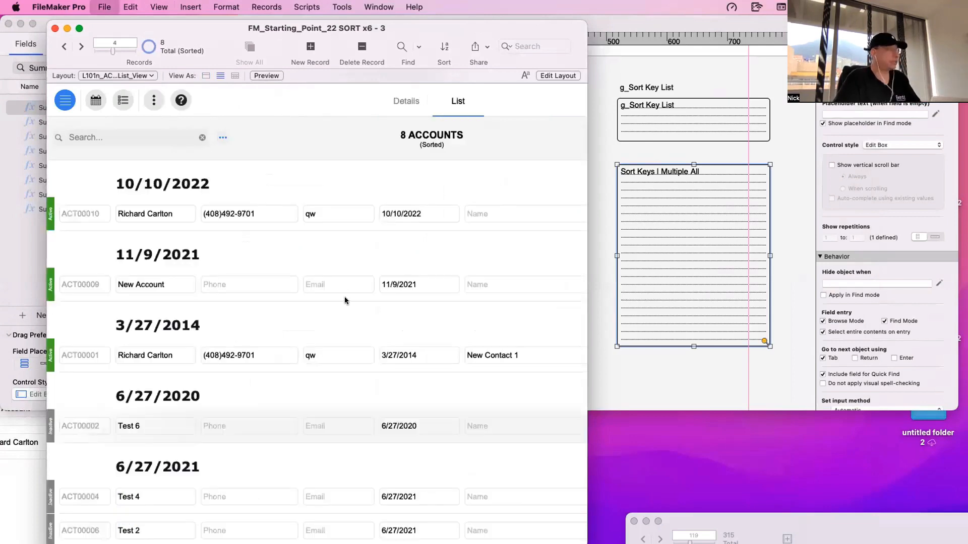
click(278, 238)
key(d)
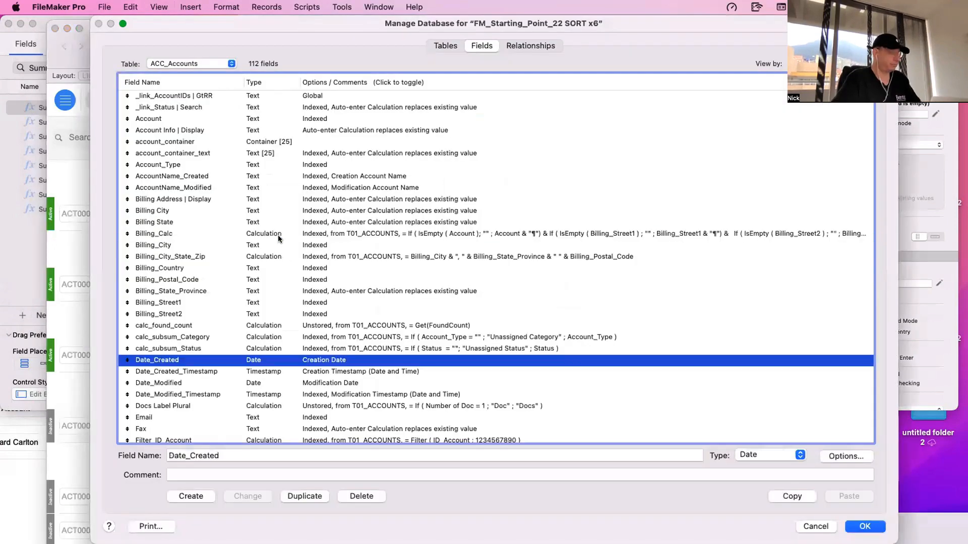
key(Escape)
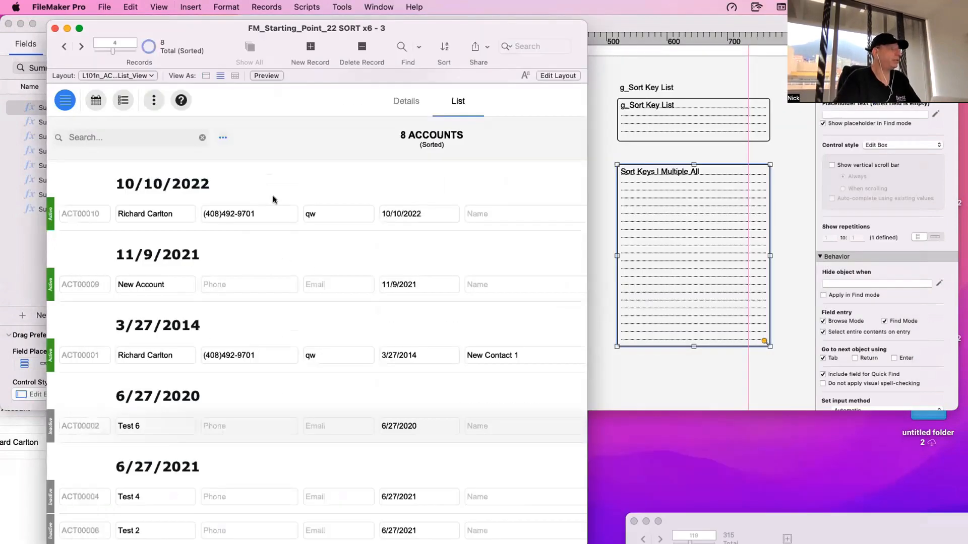
click(223, 138)
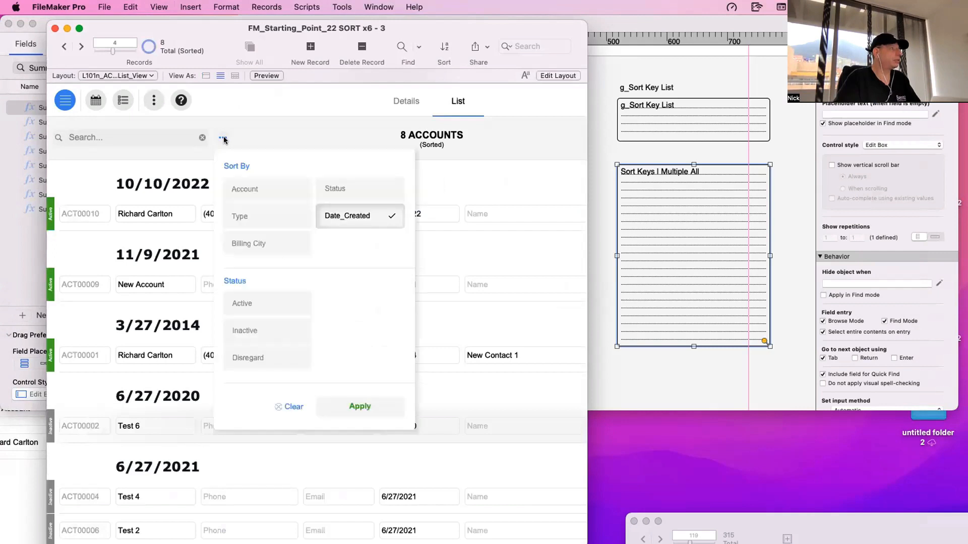
click(380, 407)
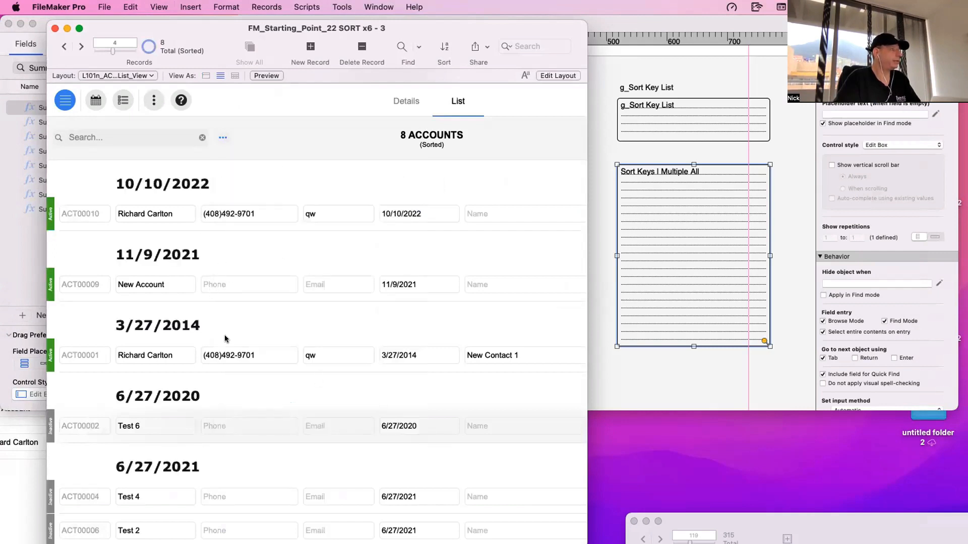
- Reassign the large sort keys field on the test layout to Sort Keys | Multiple Date and view its value in Browse mode
click(743, 268)
scroll(564, 207, right, 5)
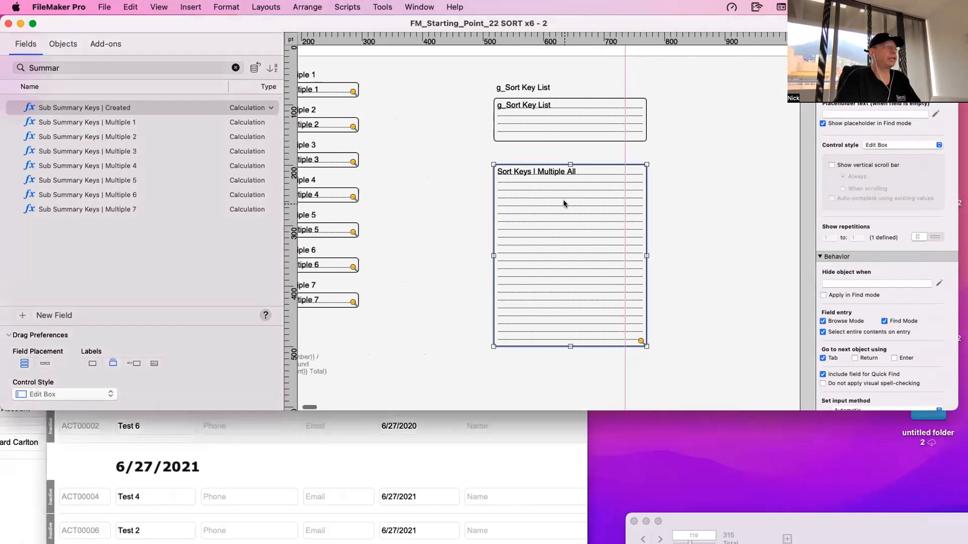
double_click(548, 206)
scroll(631, 394, down, 4)
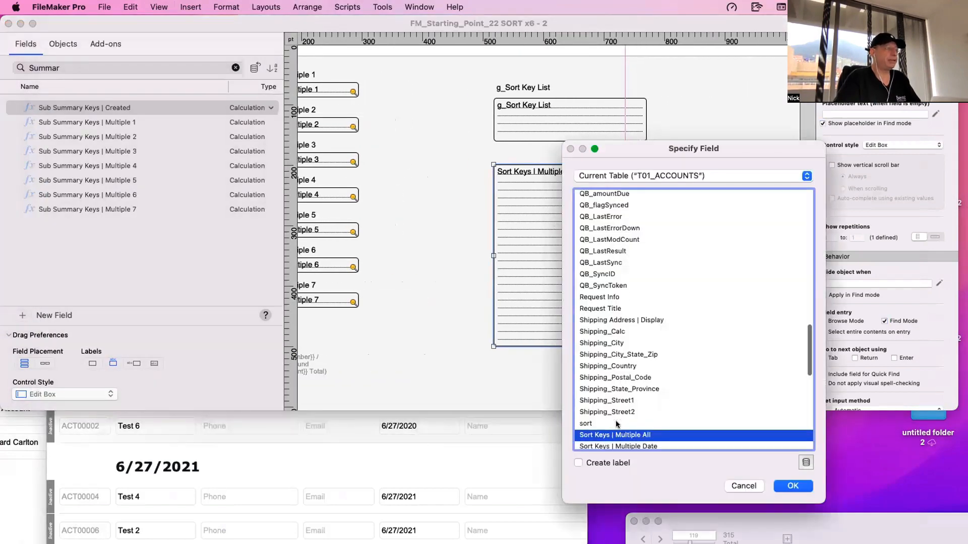
double_click(633, 371)
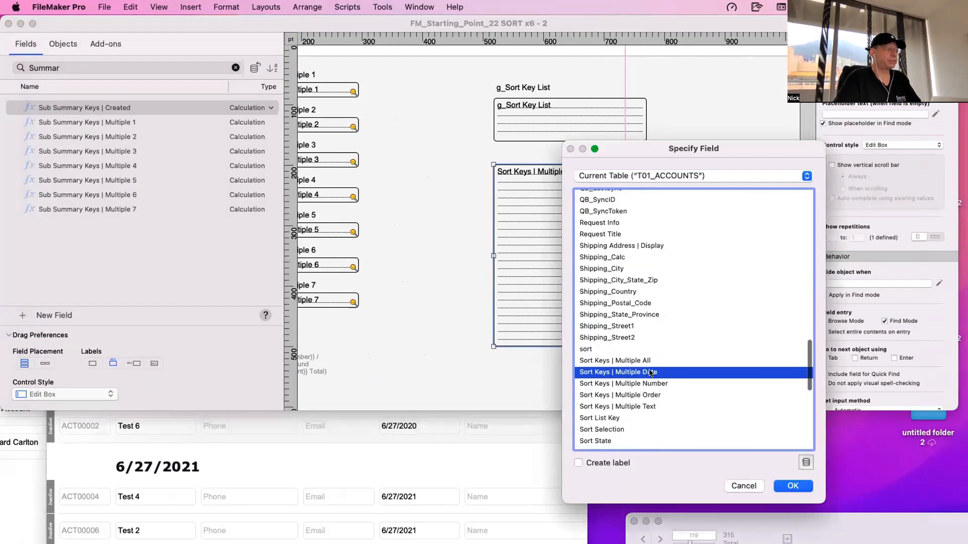
key(super+b)
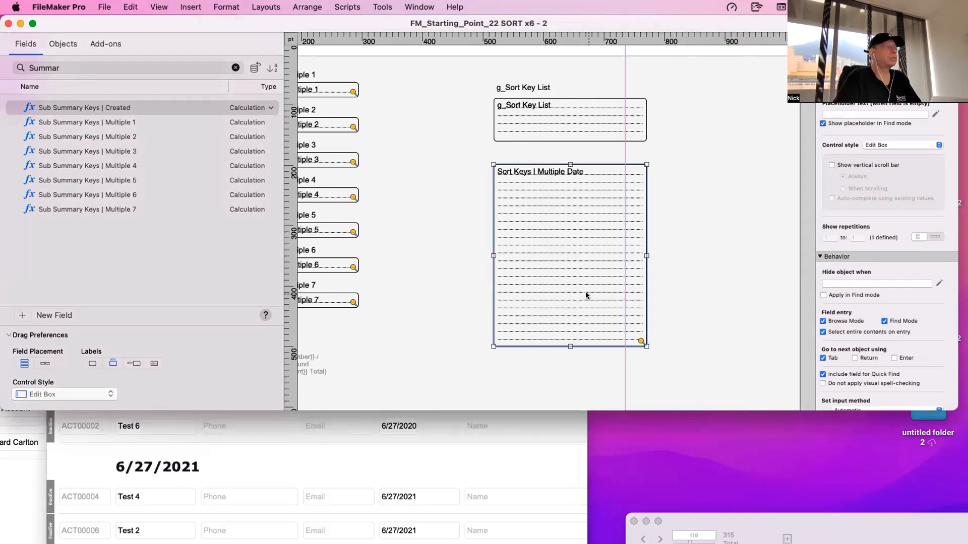
click(456, 180)
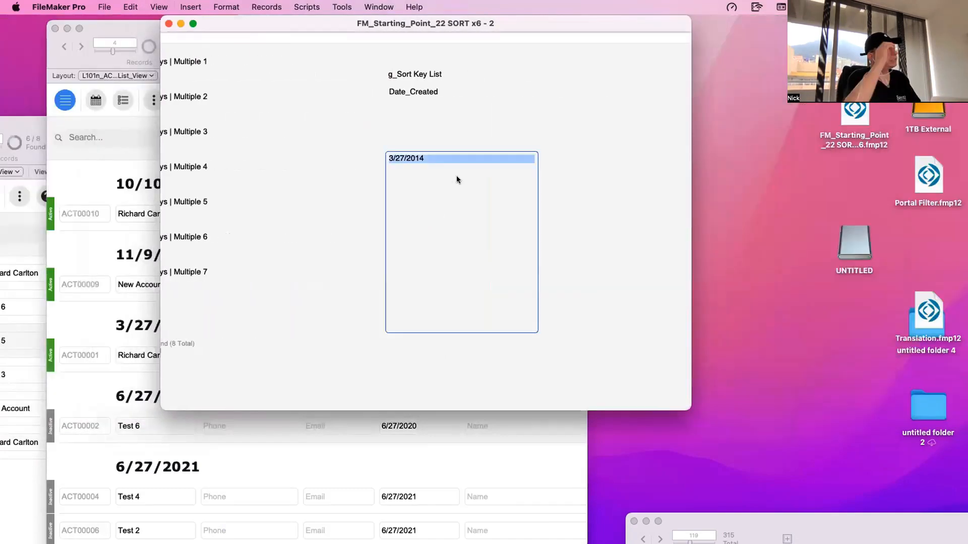
- Sort the test layout's records with Sort Keys | Multiple Date above Sort Keys | Multiple Number, and recheck the sort order
key(super+s)
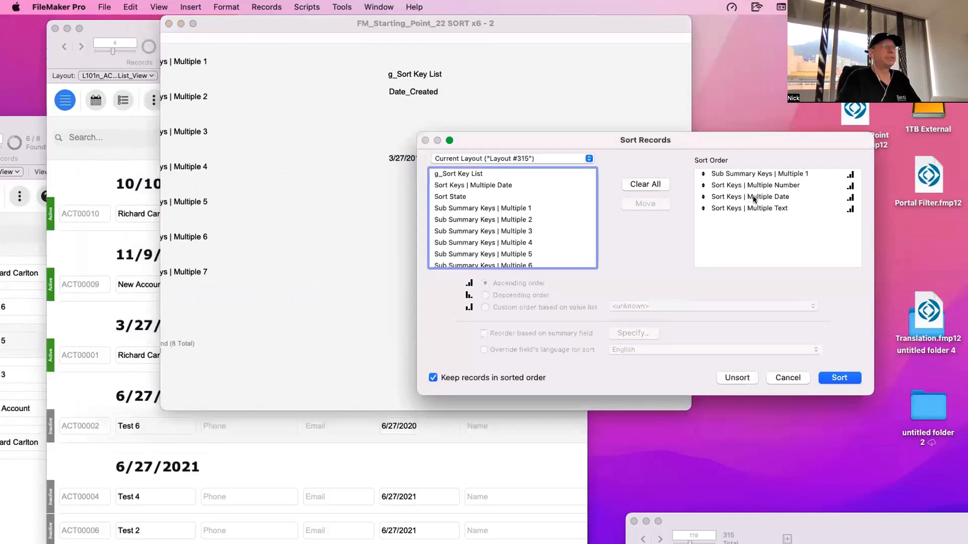
drag(754, 197, 760, 187)
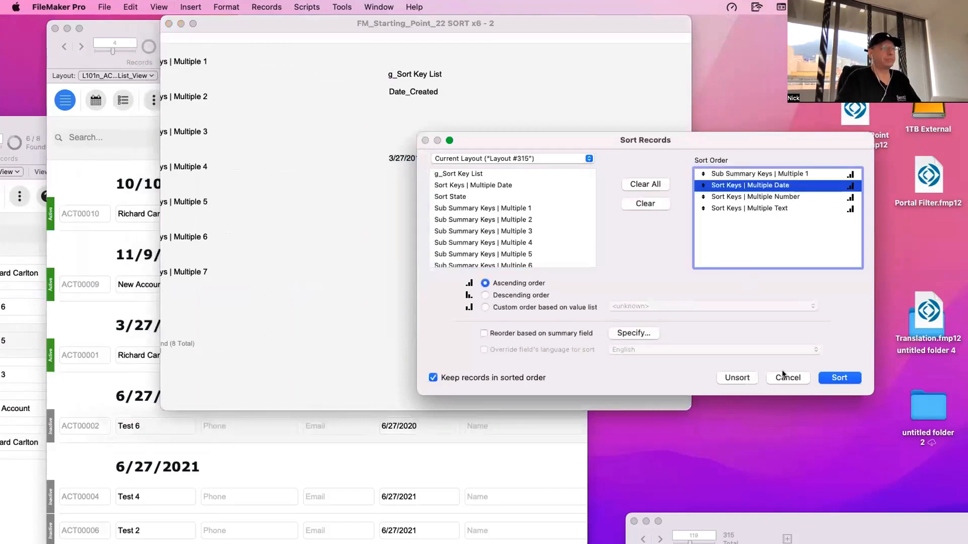
click(821, 380)
click(267, 6)
click(283, 69)
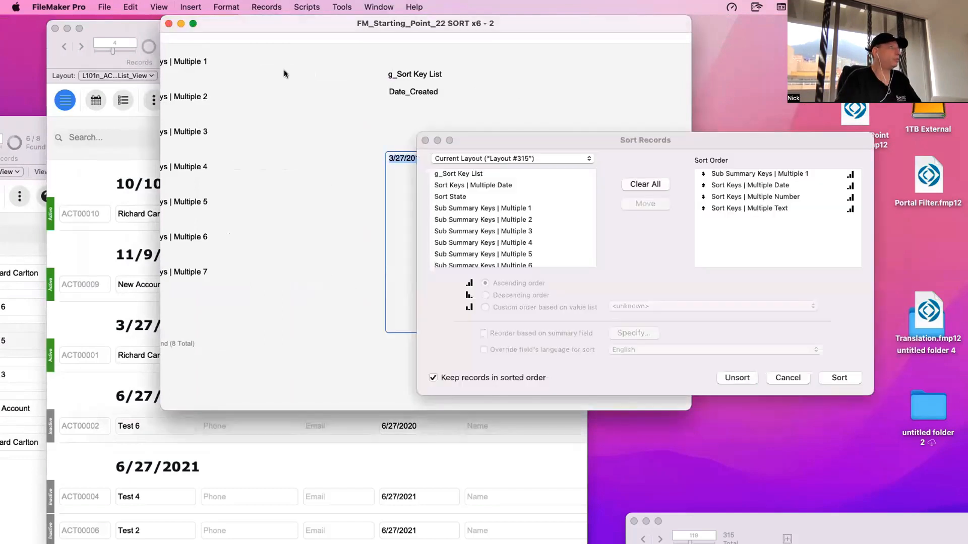
key(Escape)
- Move the test layout's window aside, reapply the Date_Created sort in the accounts list and review the order of the date groups
drag(274, 18, 846, 129)
click(353, 174)
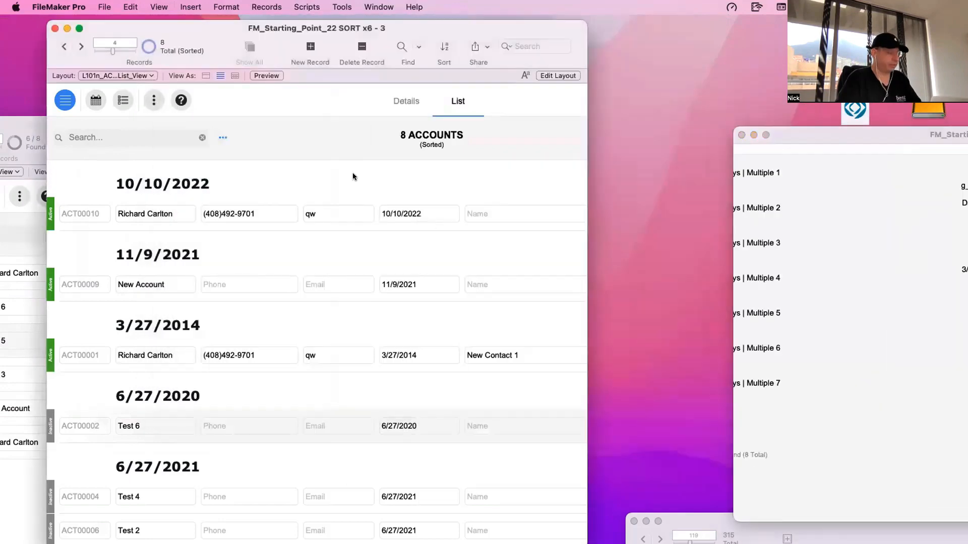
click(223, 137)
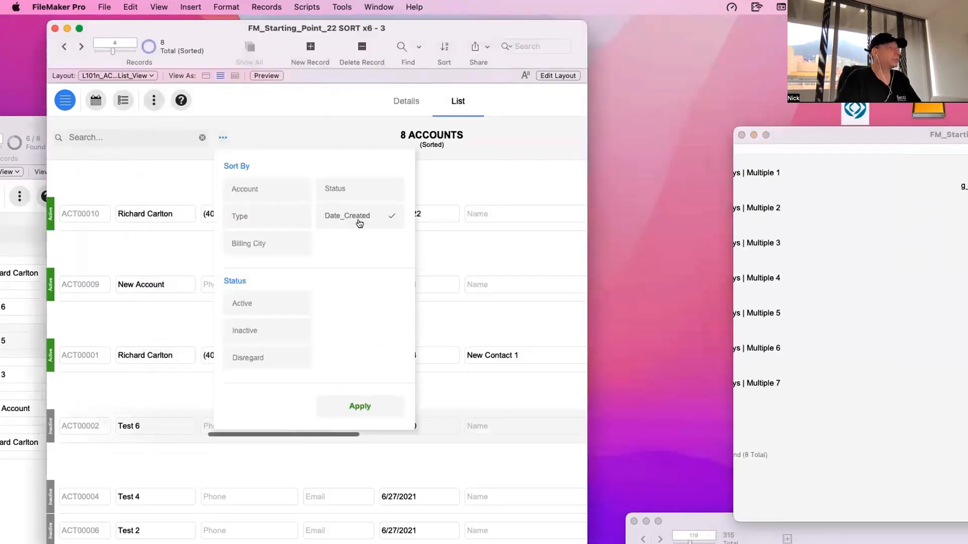
click(361, 403)
scroll(258, 304, down, 5)
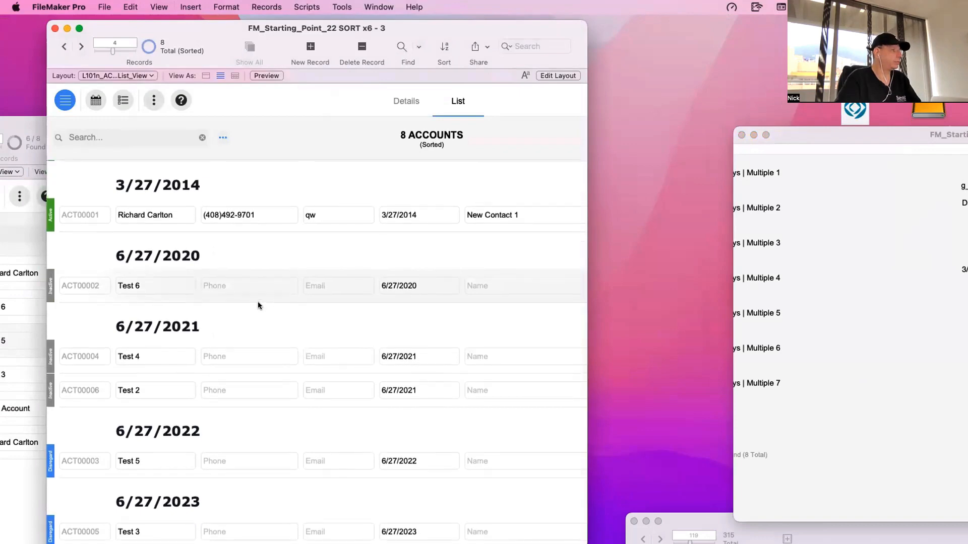
scroll(258, 301, up, 5)
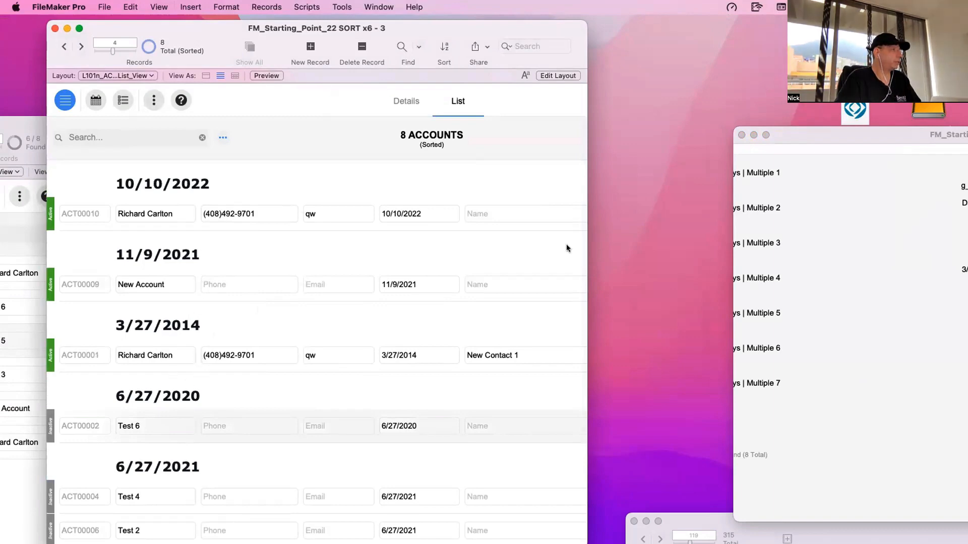
- Replace the accounts list's sort keys with Date_Created alone and sort in ascending order
key(super+s)
click(723, 173)
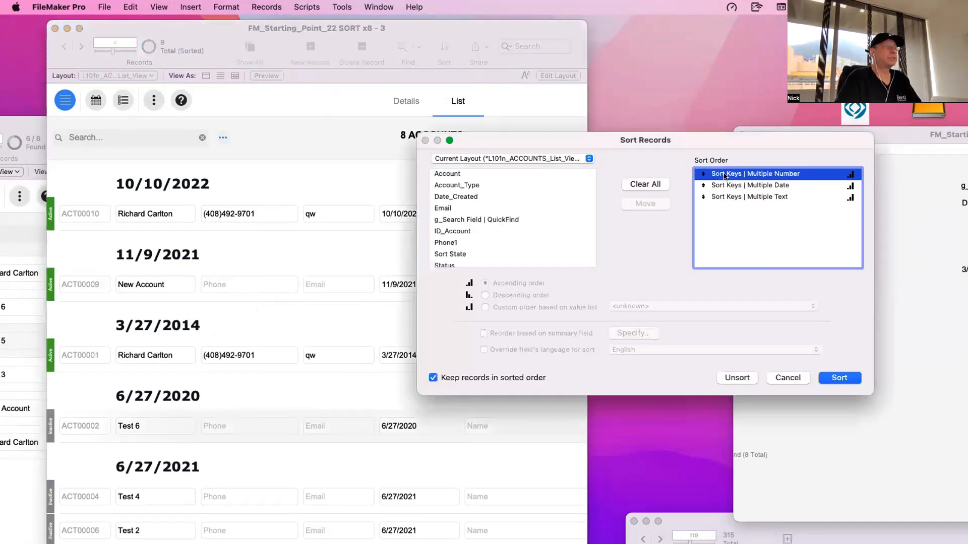
double_click(724, 173)
double_click(724, 173)
double_click(731, 174)
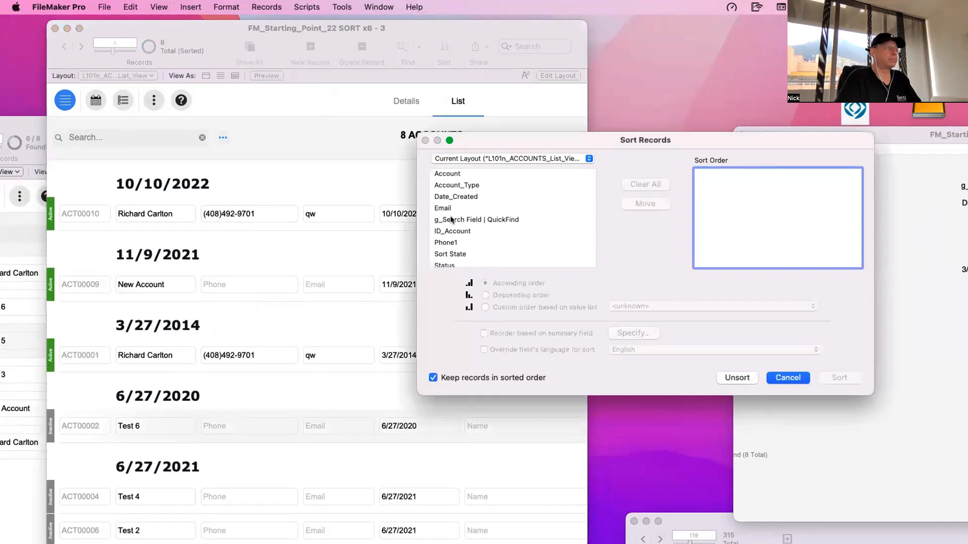
click(451, 219)
key(Up)
key(Up)
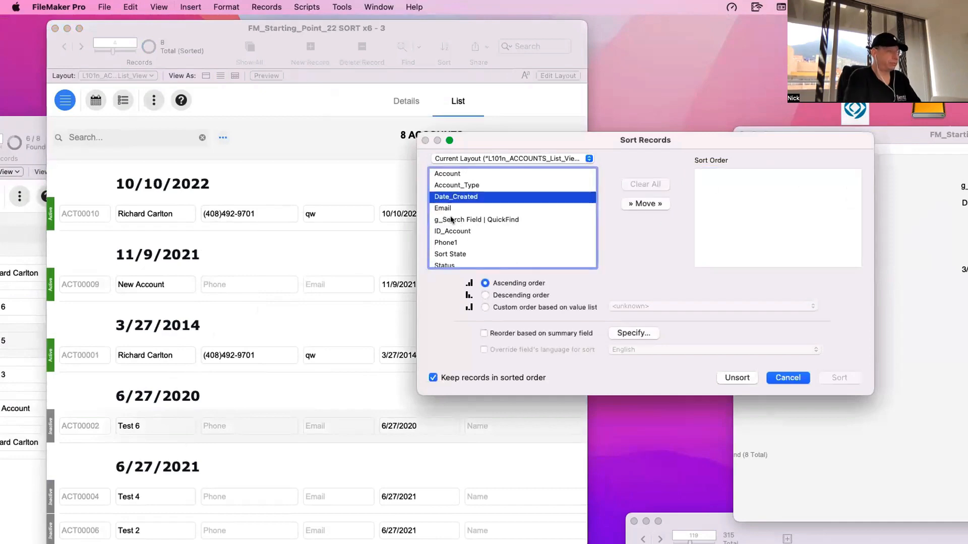
double_click(469, 198)
click(839, 378)
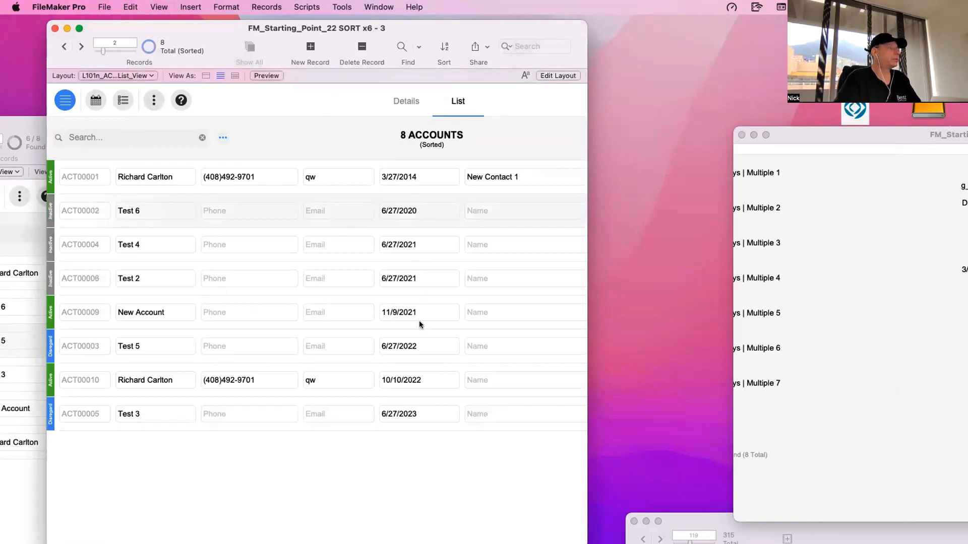
- Check the list's current sort order, then reapply the Date_Created sort from the popover and review the date groups
click(422, 381)
key(super+s)
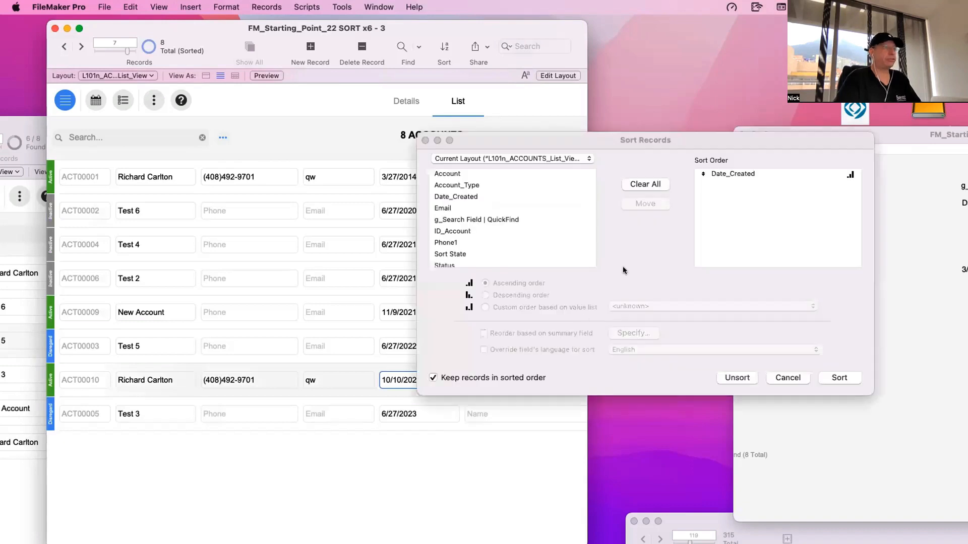
drag(722, 137, 556, 188)
key(Escape)
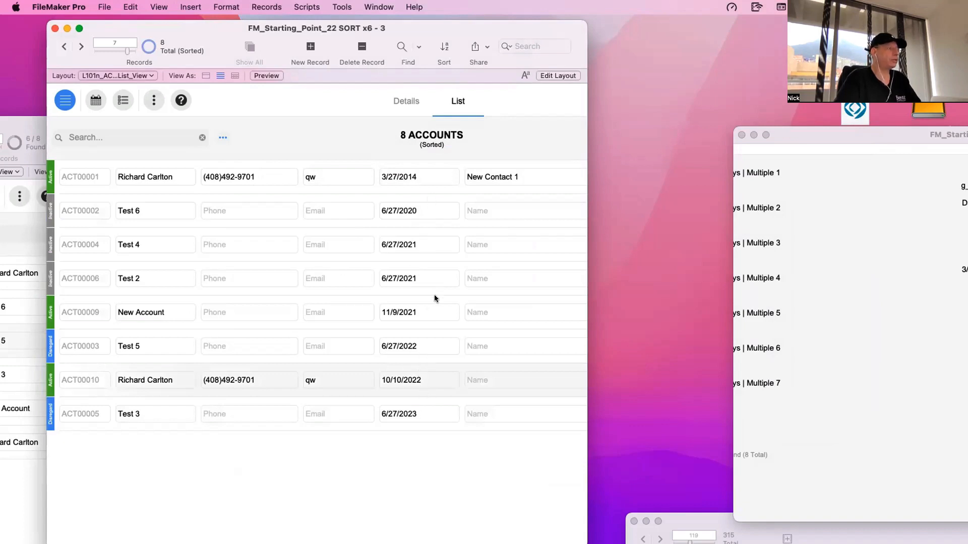
click(217, 138)
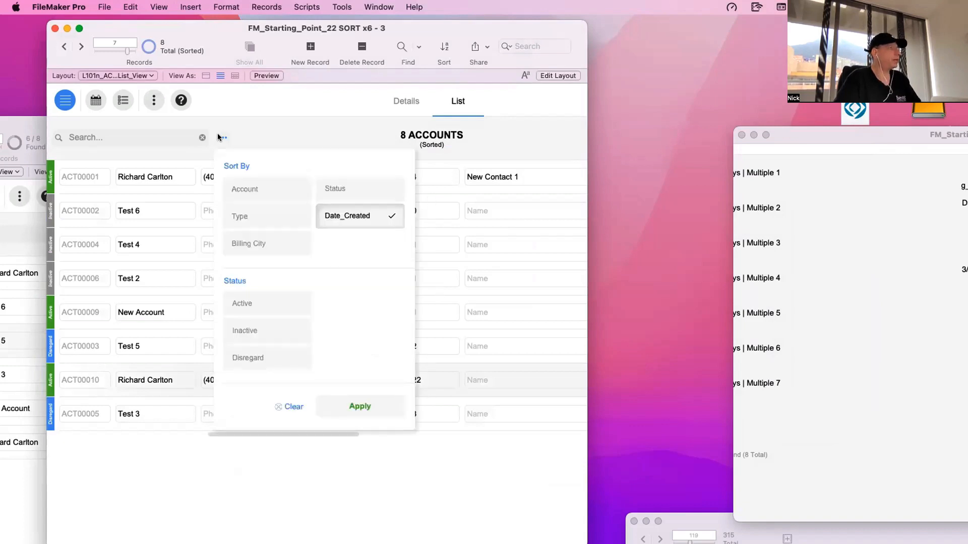
click(371, 404)
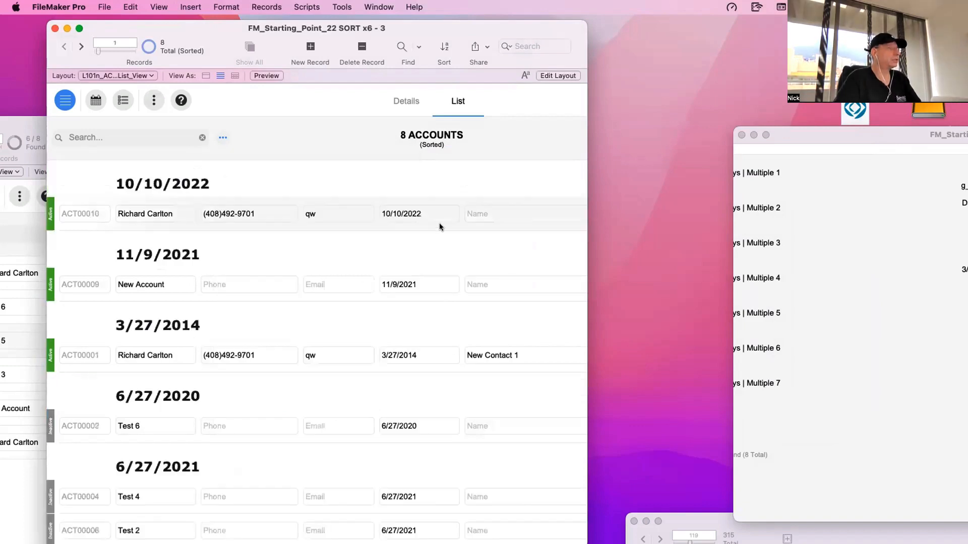
scroll(441, 225, down, 4)
scroll(403, 349, up, 4)
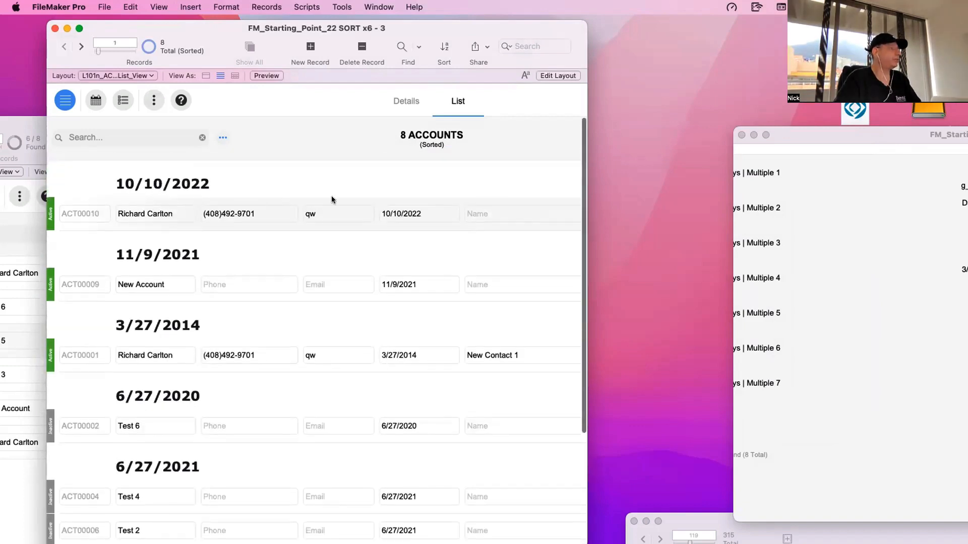
- Sort the accounts list with Sort Keys | Multiple Date above Sort Keys | Multiple Number and review the date groups
click(428, 214)
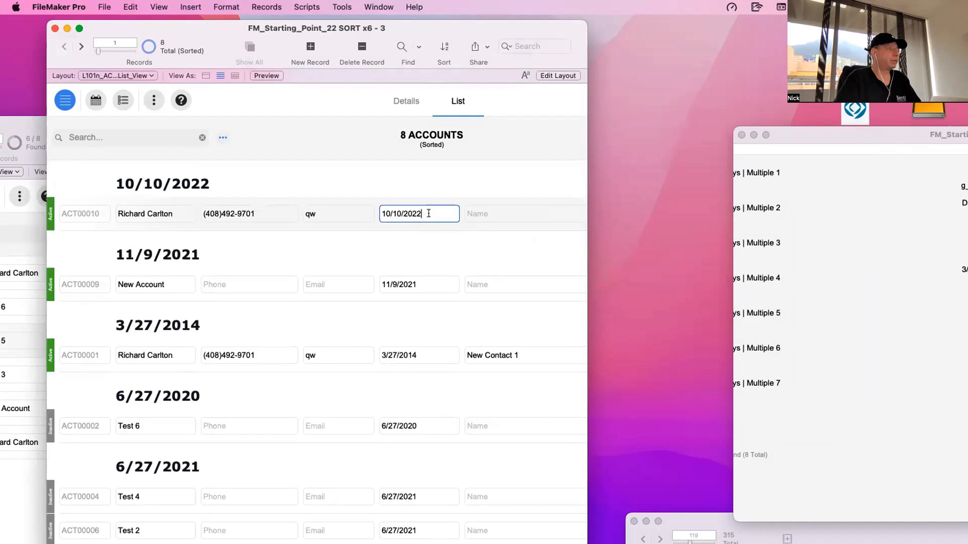
key(super+s)
drag(595, 249, 592, 237)
click(692, 429)
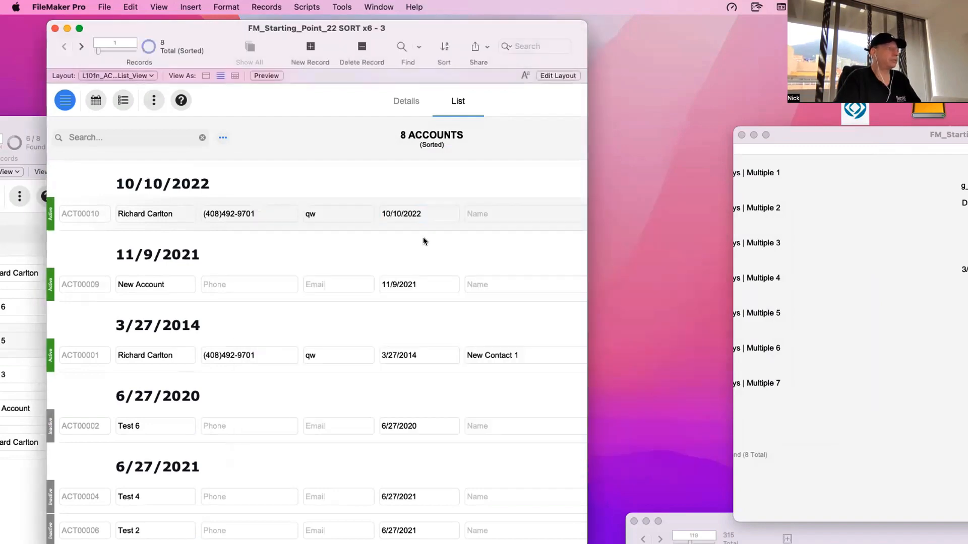
scroll(409, 355, down, 3)
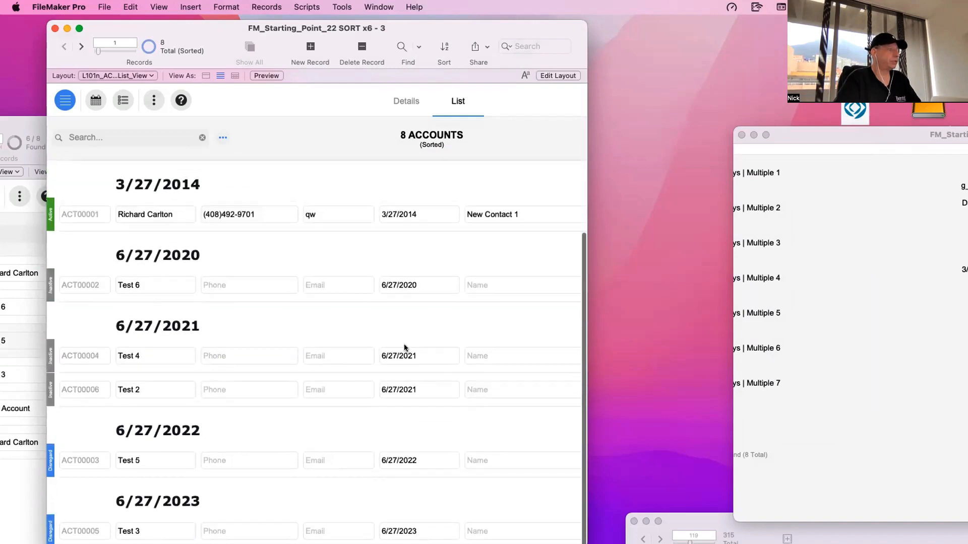
scroll(402, 344, up, 3)
- Remove Sub Summary Keys | Multiple 1 from the accounts list's sort order and sort the records again
key(super+s)
click(629, 248)
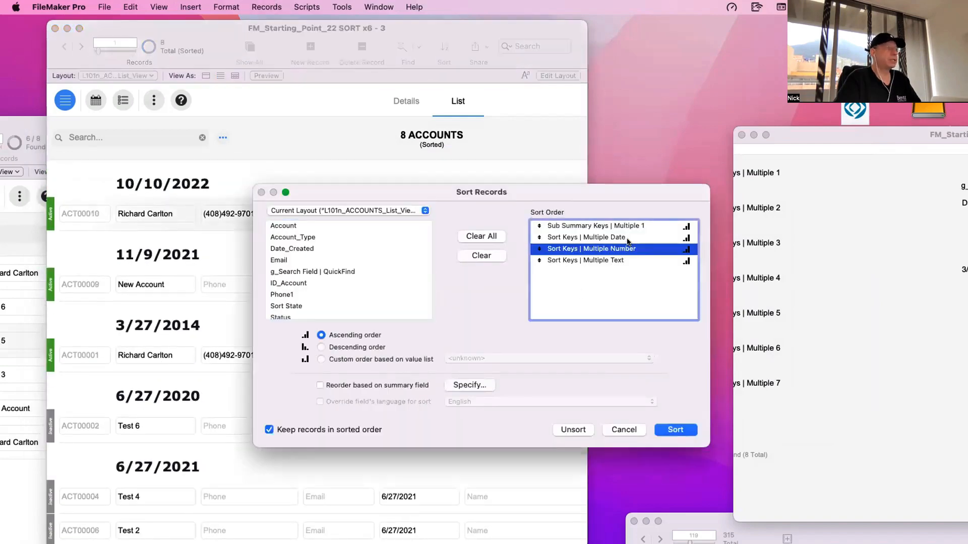
click(629, 239)
double_click(627, 228)
click(676, 430)
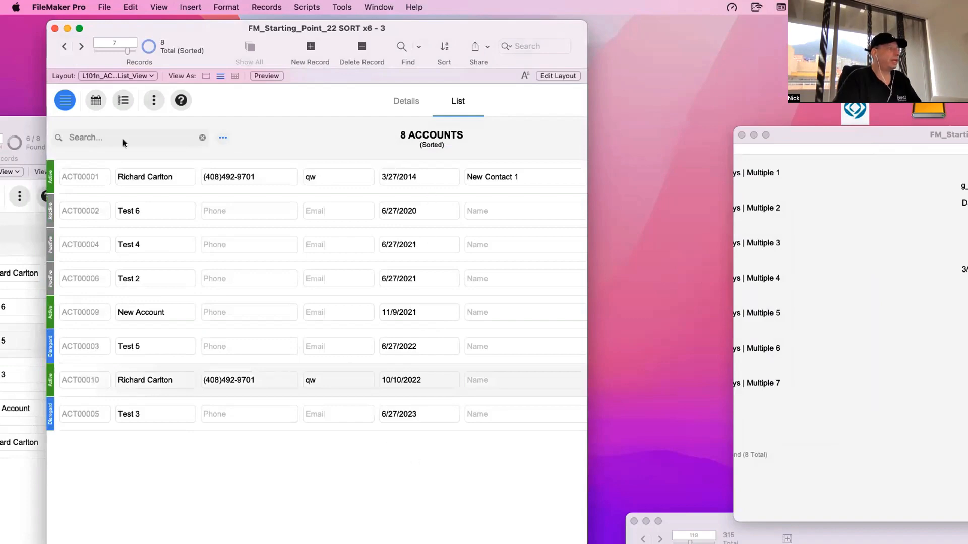
- Check which field the accounts list's first sub-summary part is sorted by, then reapply the Date_Created sort to the records
key(super+l)
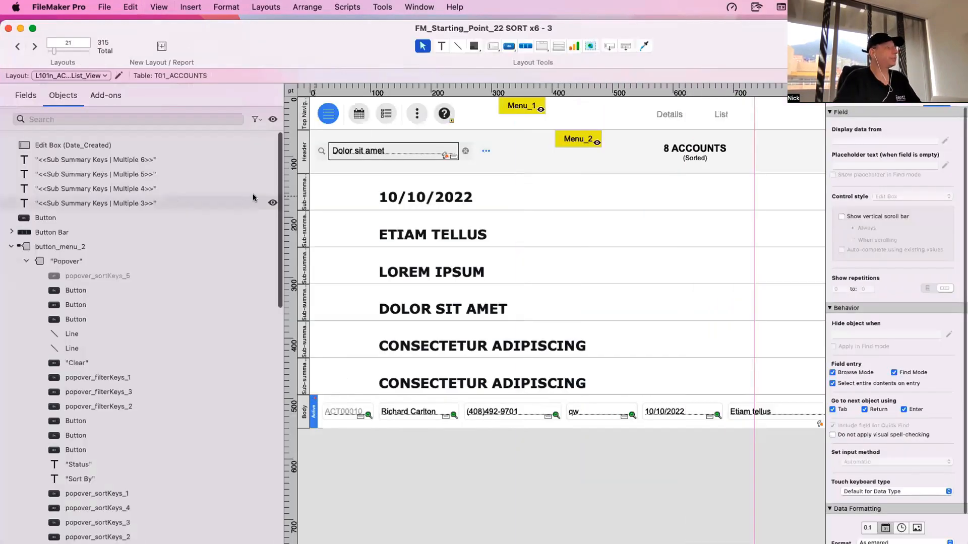
double_click(304, 193)
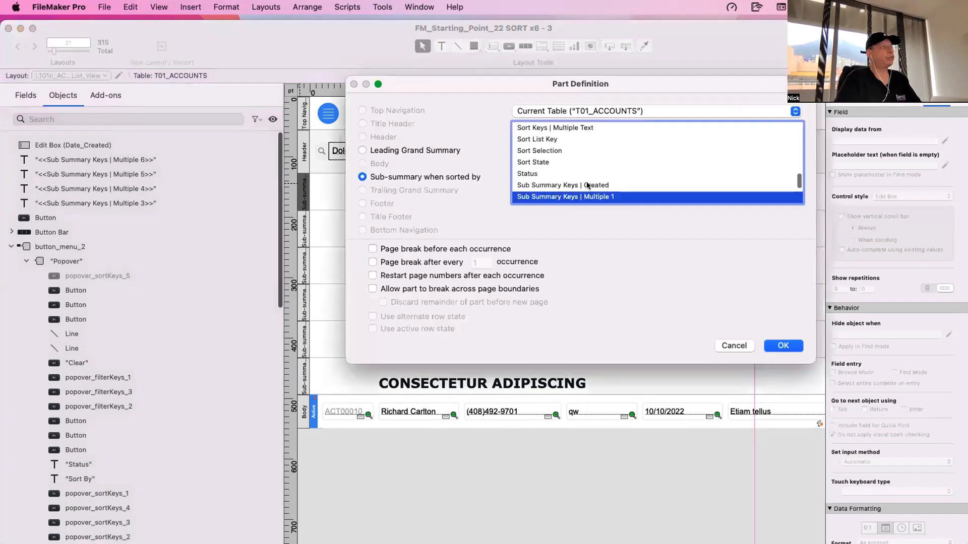
key(Return)
key(super+b)
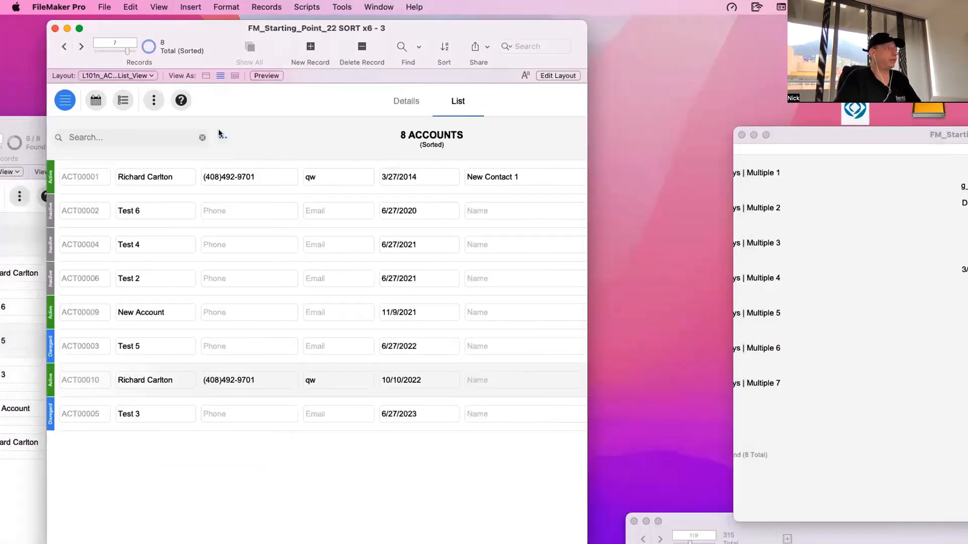
click(221, 135)
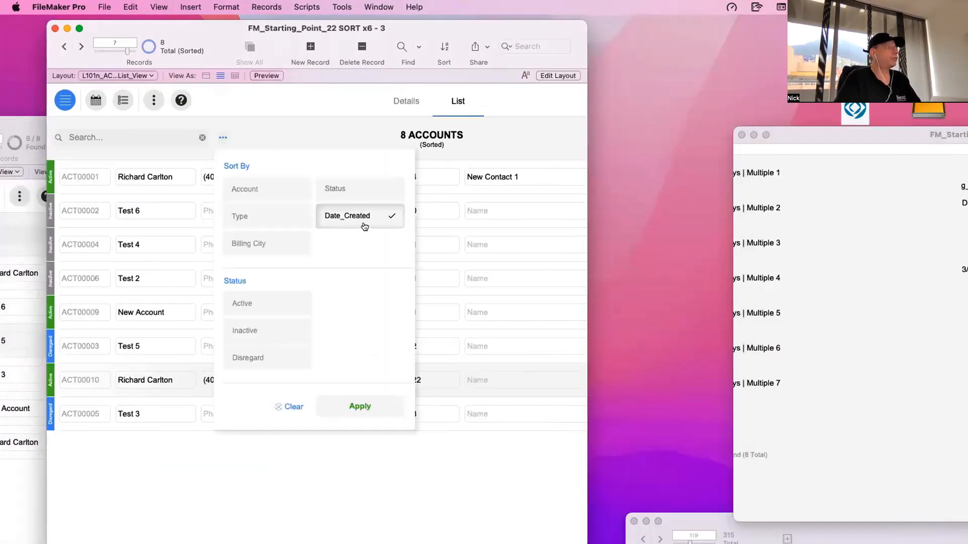
click(361, 403)
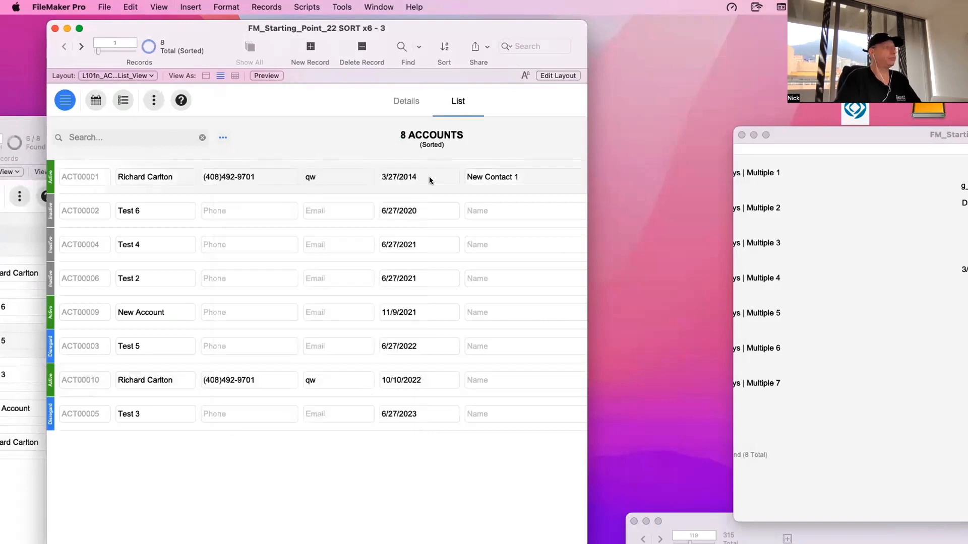
- Run the Date_Created sort under the Script Debugger and open the "(591c) Execute Sort/Filter | Accounts" script for editing
click(224, 136)
click(342, 6)
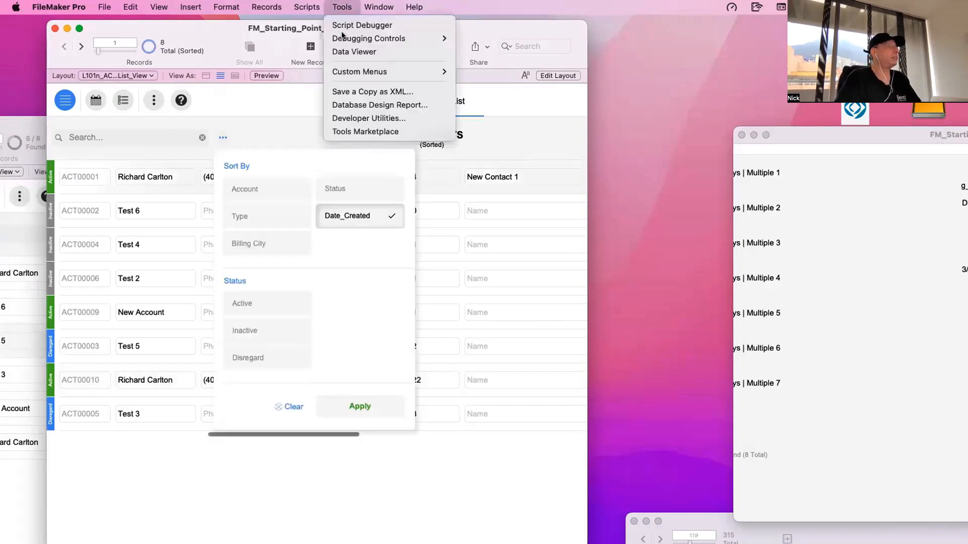
click(341, 25)
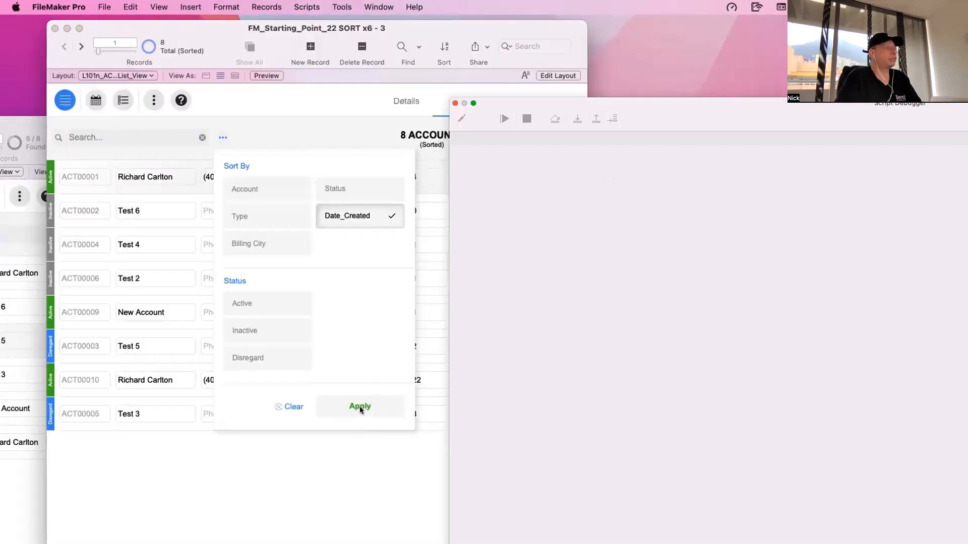
click(360, 407)
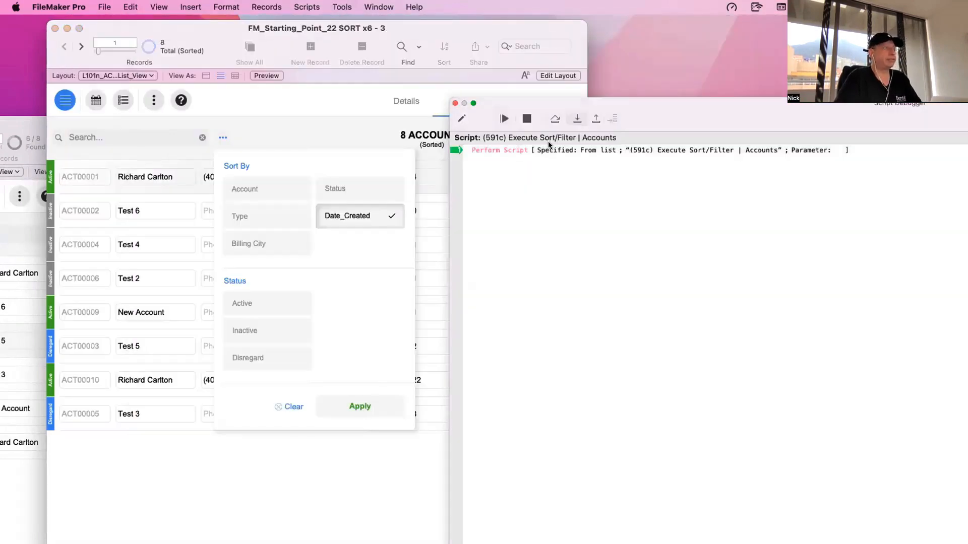
click(463, 121)
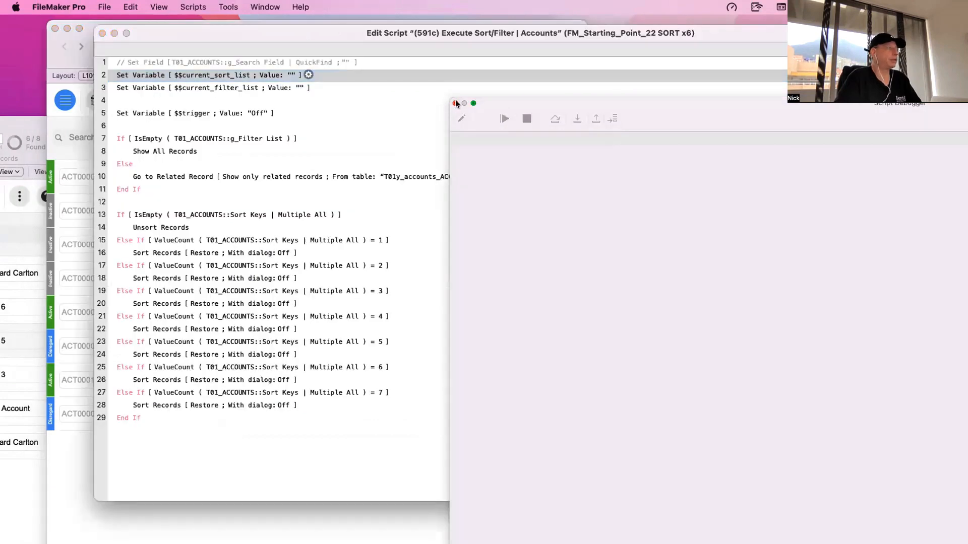
click(454, 103)
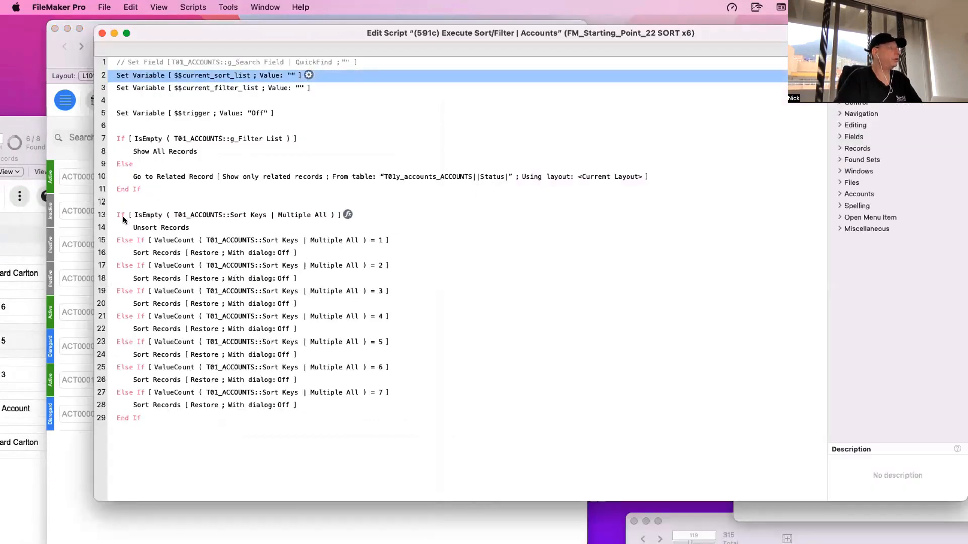
- Disable script lines 13 to 27 and 29, leaving the final Sort Records step active, and apply the Date_Created sort
click(119, 211)
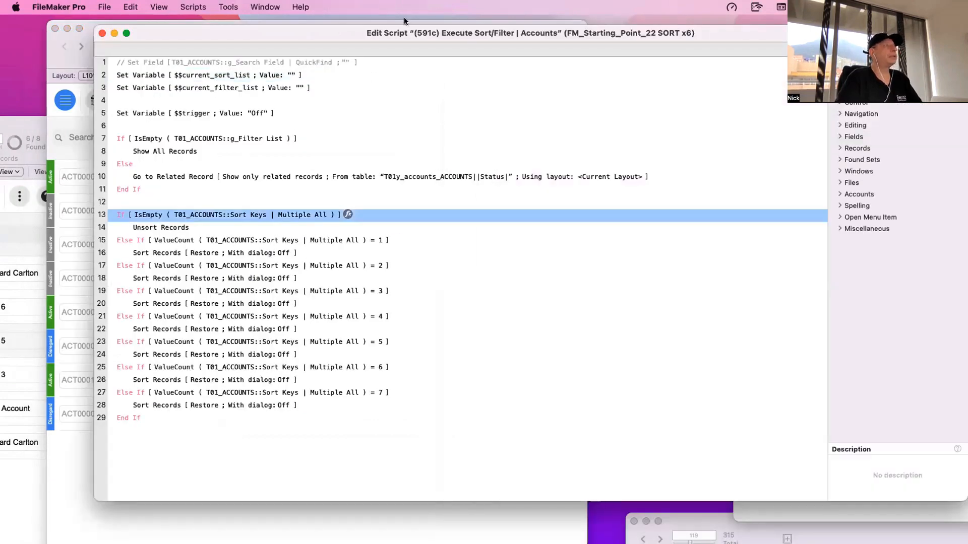
shift+click(129, 393)
super+click(130, 416)
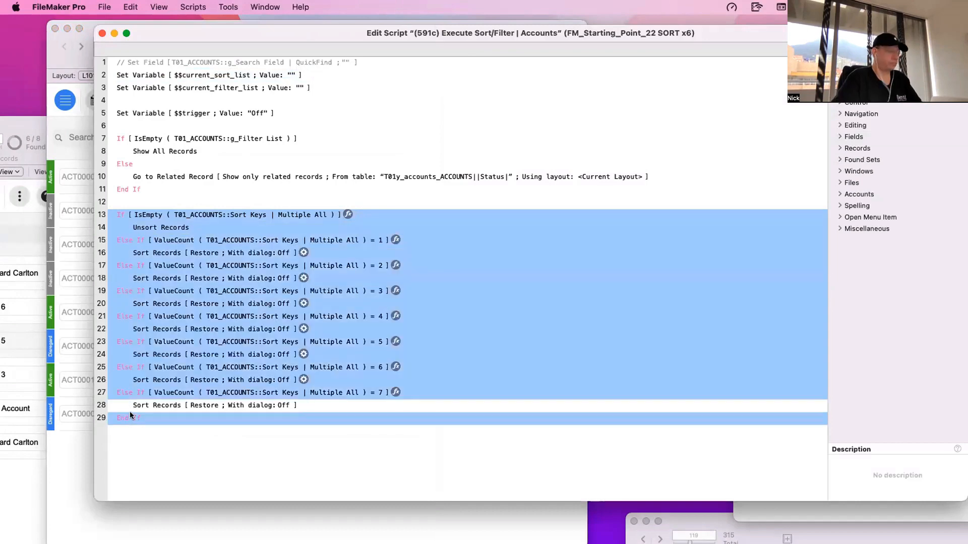
key(super+slash)
click(101, 34)
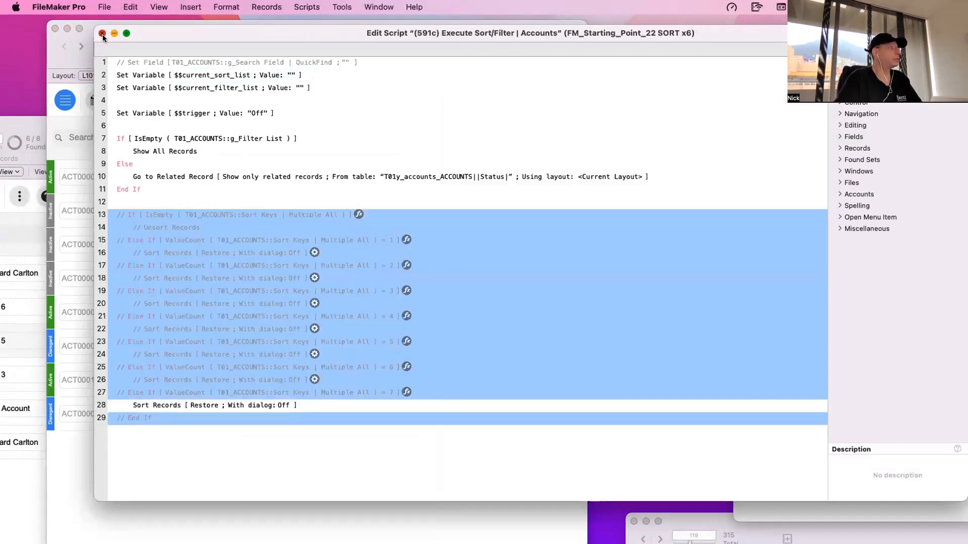
click(373, 405)
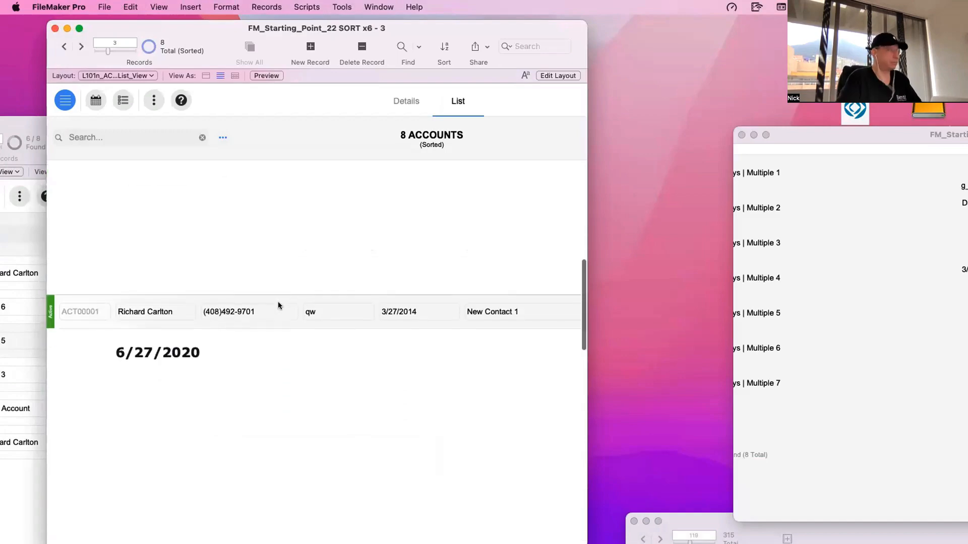
- Recheck the first sub-summary part's sort field in the list layout, then sort the accounts again and review the date groups
key(super+l)
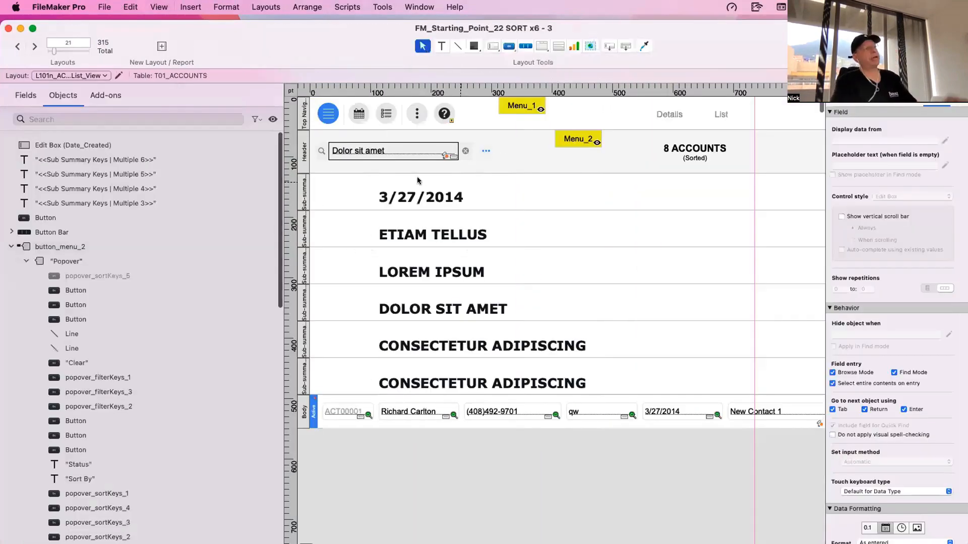
double_click(298, 189)
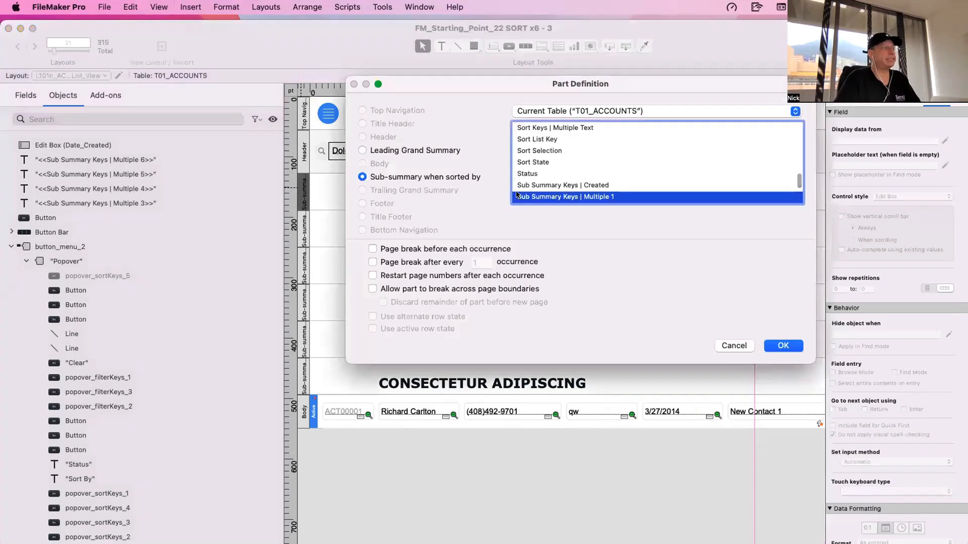
key(Return)
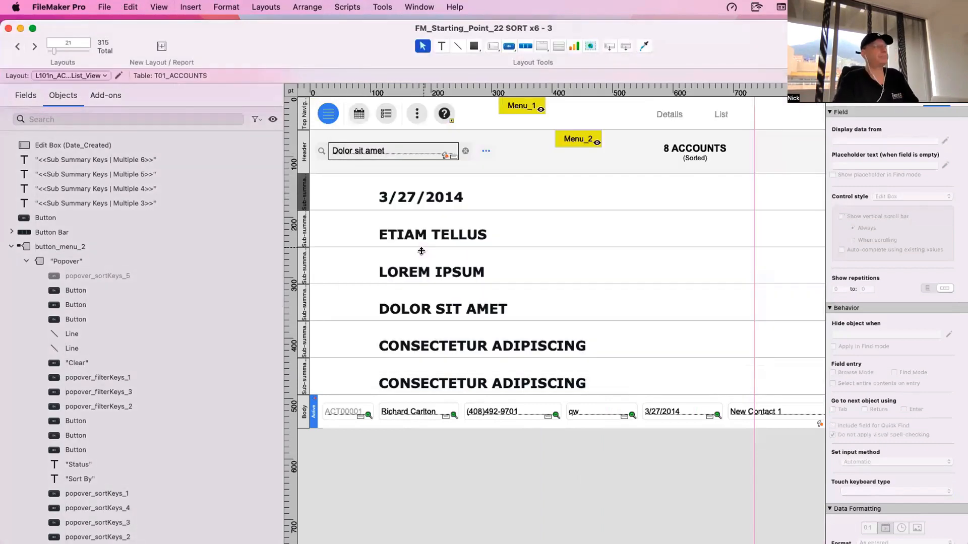
key(super+b)
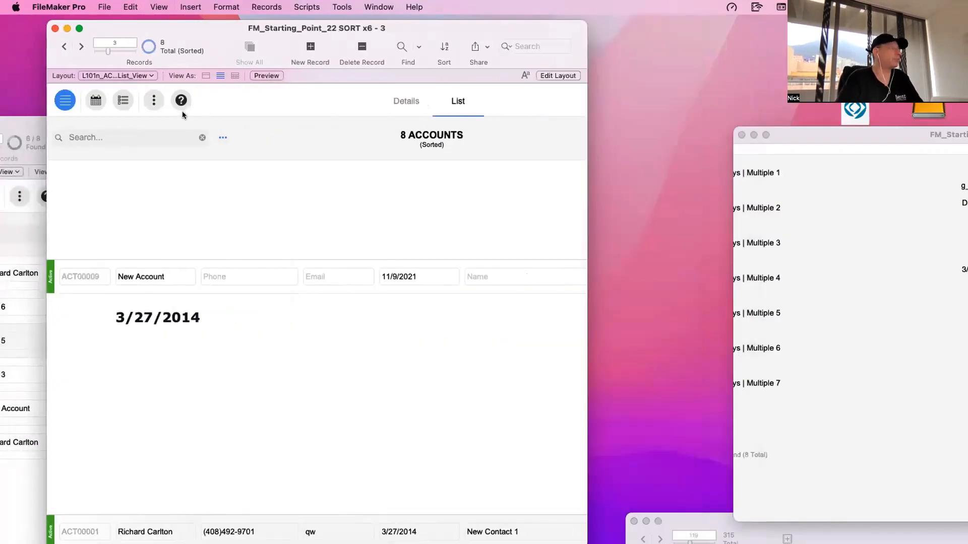
click(222, 137)
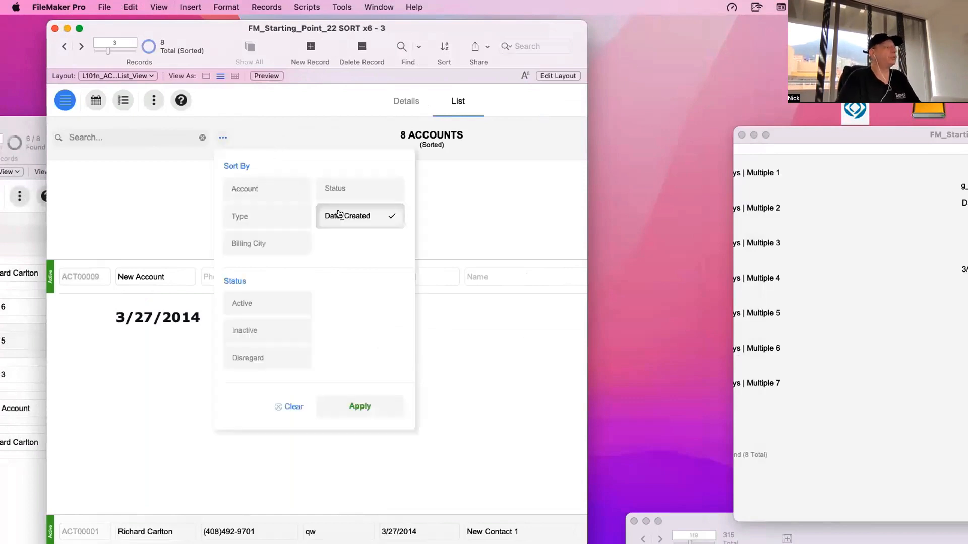
click(124, 154)
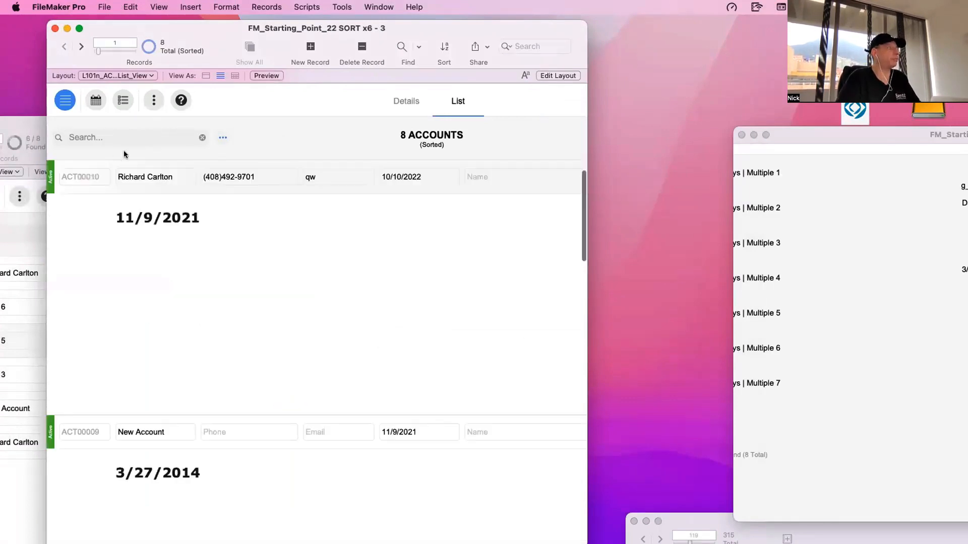
- Copy the Date_Created sort button from the list layout's Menu_2 popover and switch to the accounts Details layout
click(223, 138)
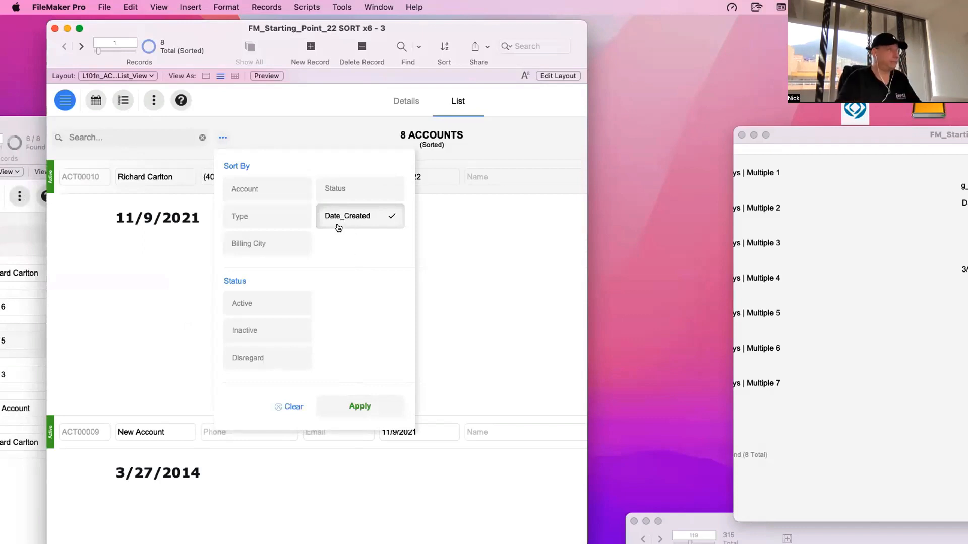
key(super+l)
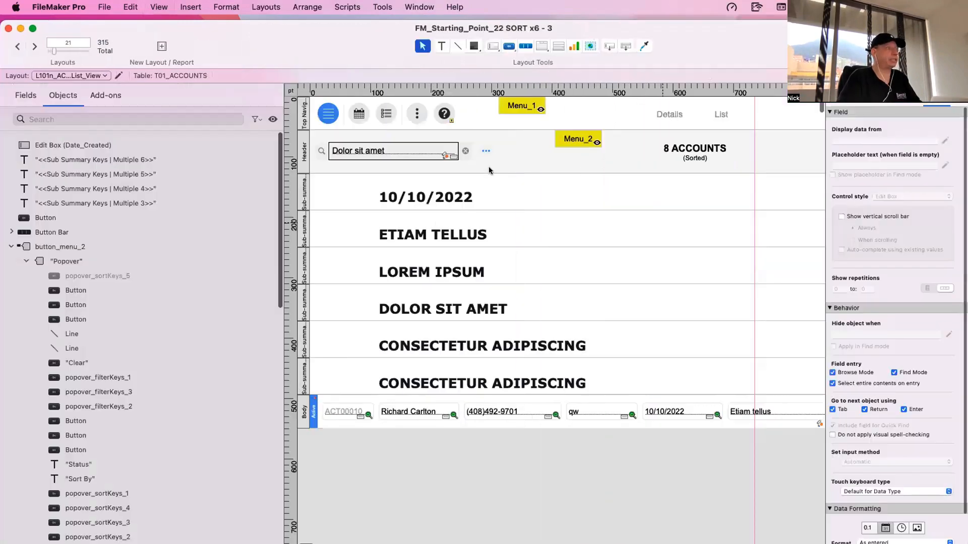
double_click(571, 141)
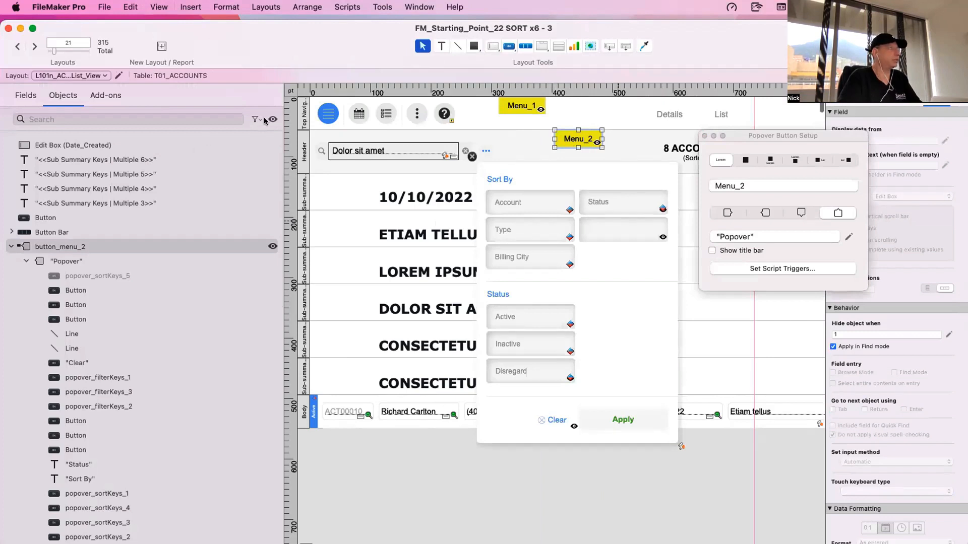
click(679, 248)
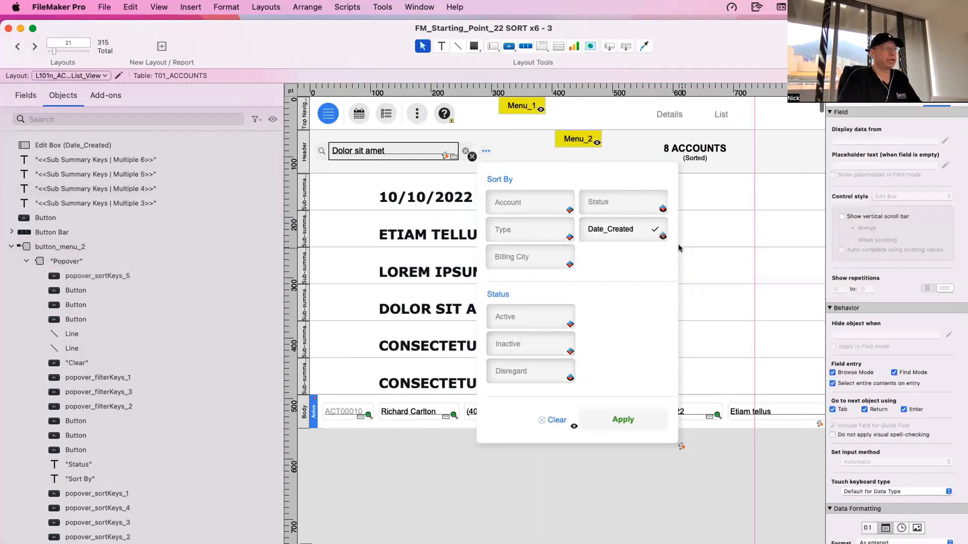
drag(679, 248, 563, 208)
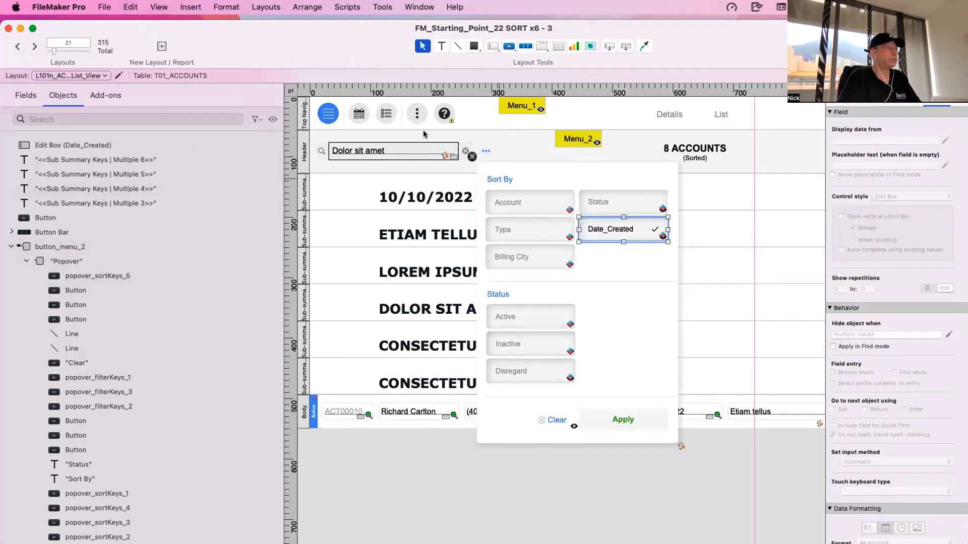
key(super+b)
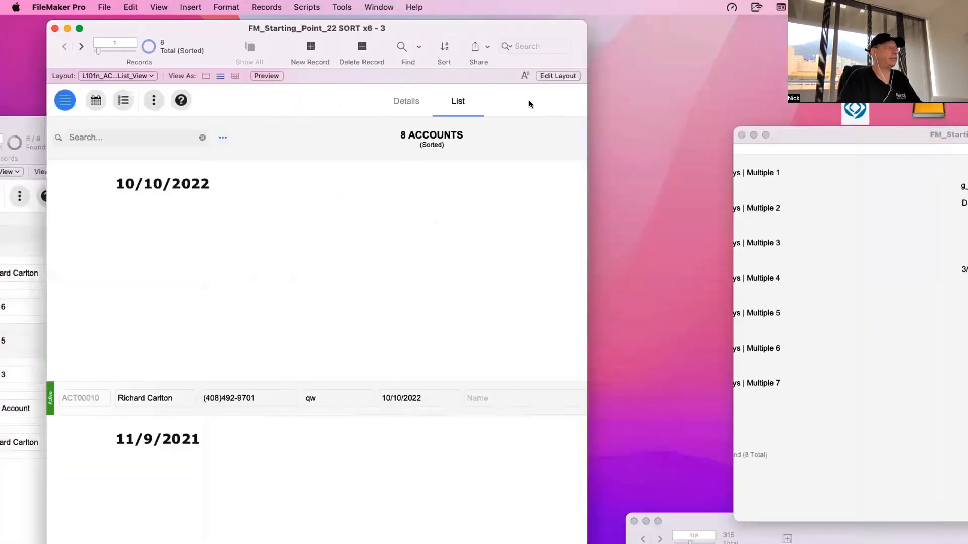
click(403, 99)
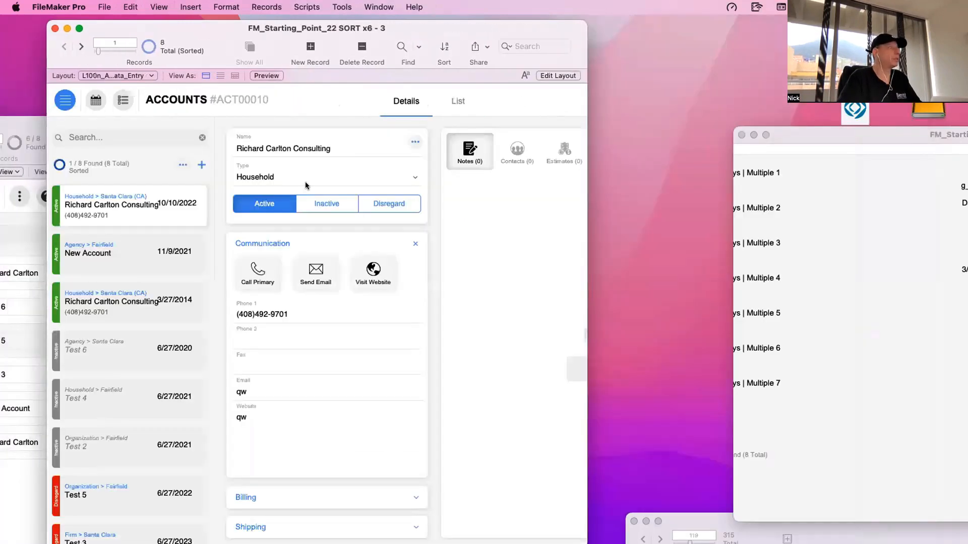
- Paste the Date_Created sort button below Status in the Details layout's Menu_2 popover and return to Browse mode
key(super+l)
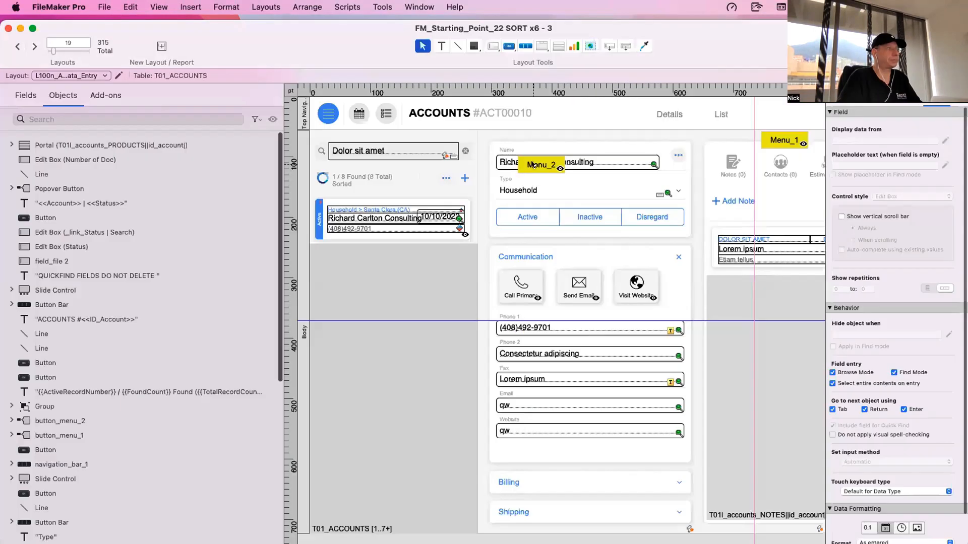
double_click(533, 165)
click(563, 288)
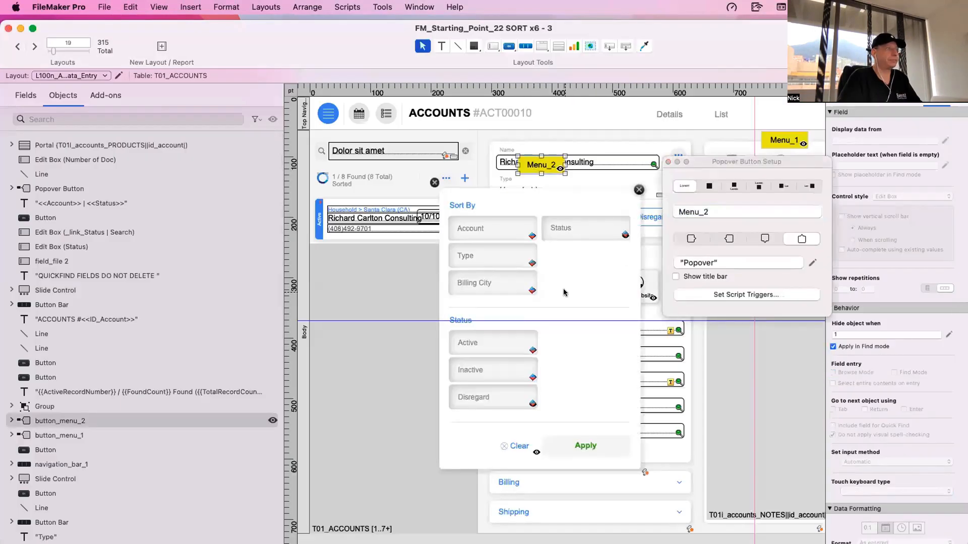
click(565, 273)
key(super+a)
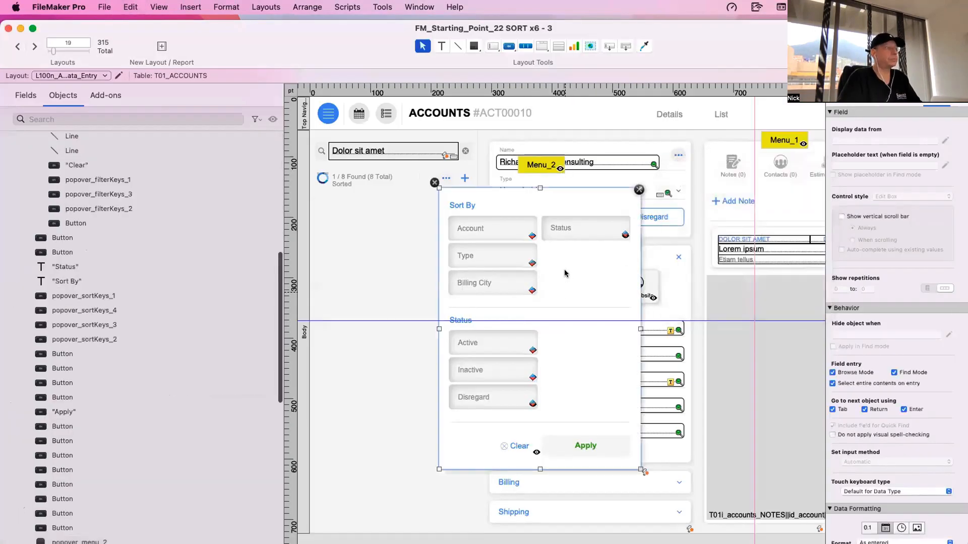
drag(564, 275, 582, 257)
click(579, 315)
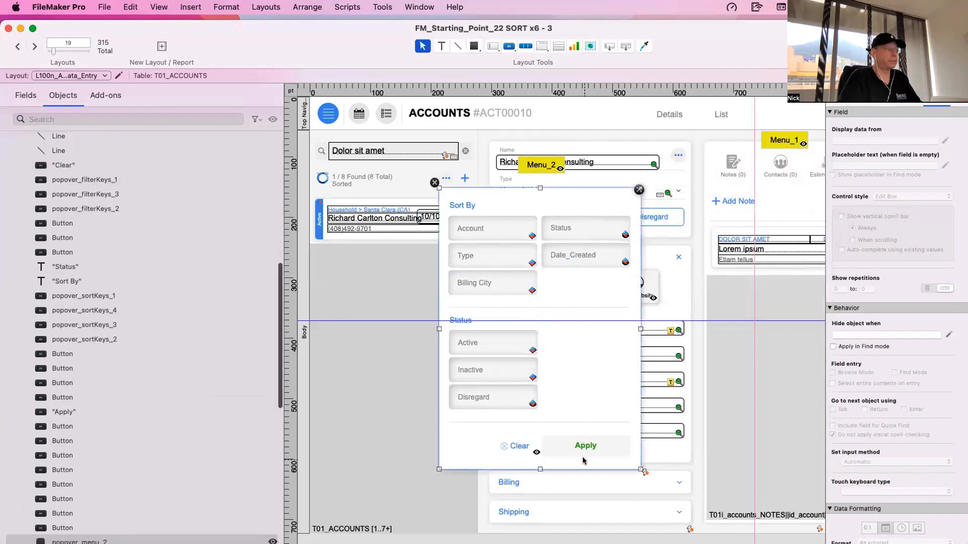
key(super+b)
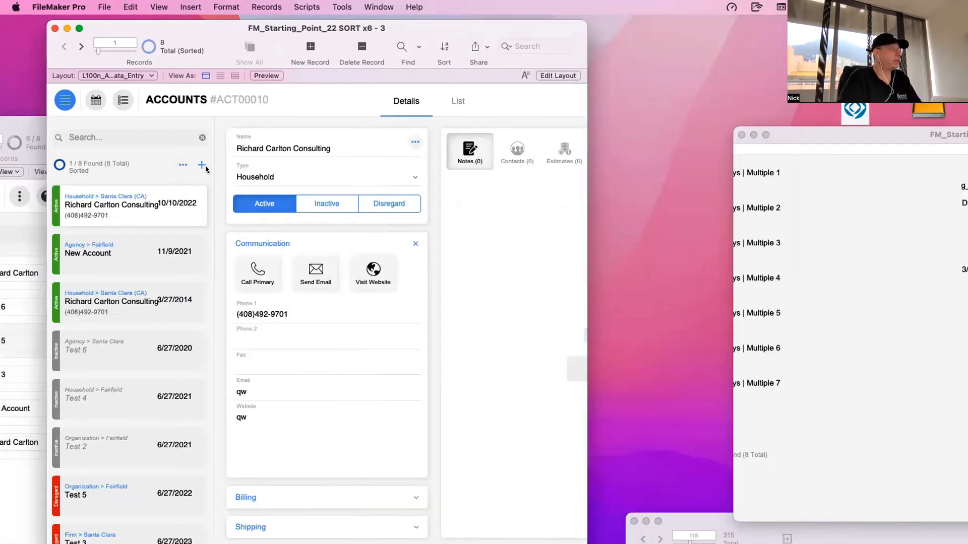
- Add a new account record, apply the Date_Created sort on the Details layout and review the order of the accounts
click(202, 165)
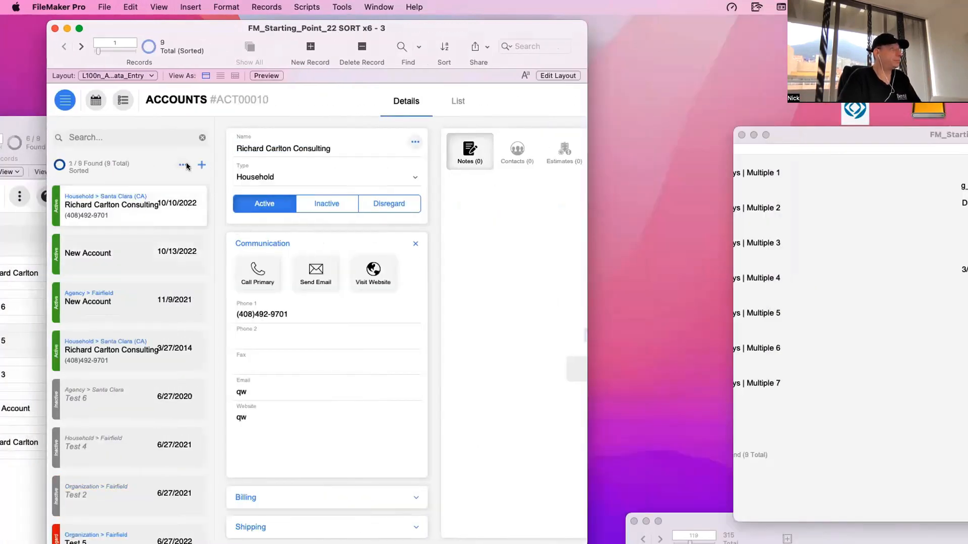
click(182, 165)
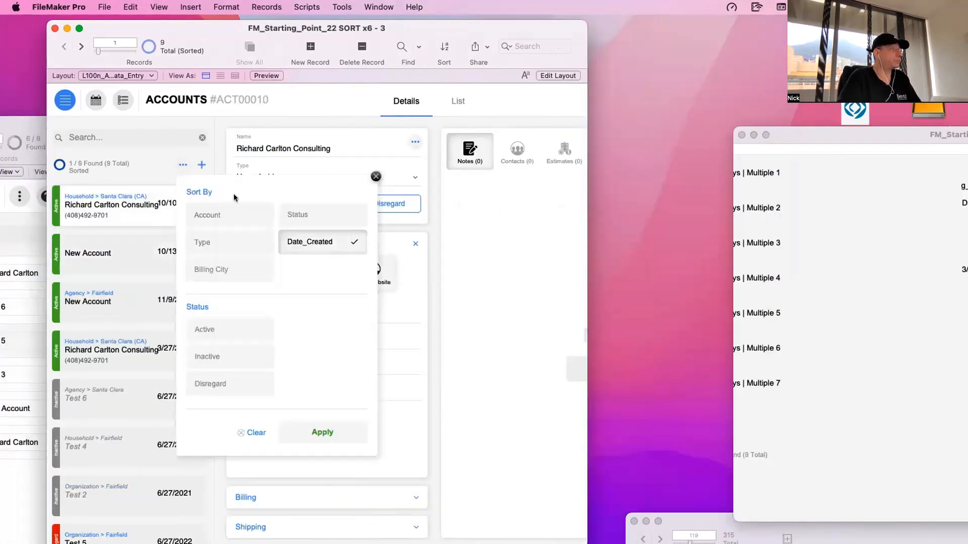
click(320, 432)
scroll(180, 309, down, 3)
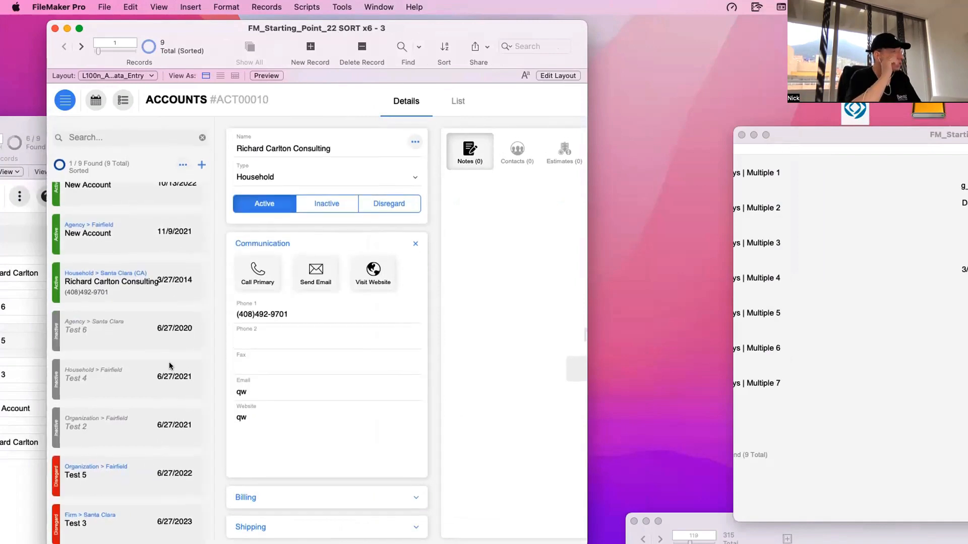
- Sort the accounts by Status and then by Date_Created on the Details layout, and compare the resulting order of the dates
click(188, 165)
click(300, 217)
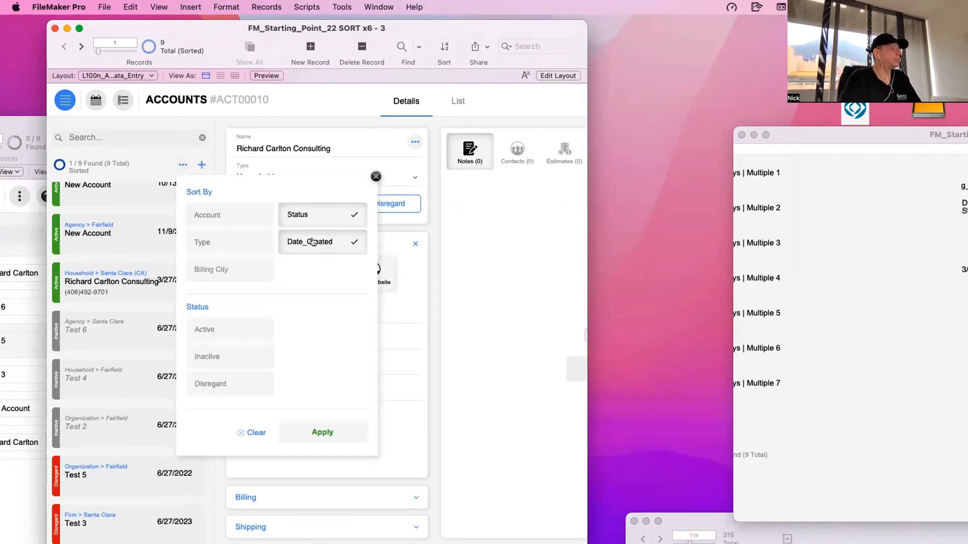
click(336, 423)
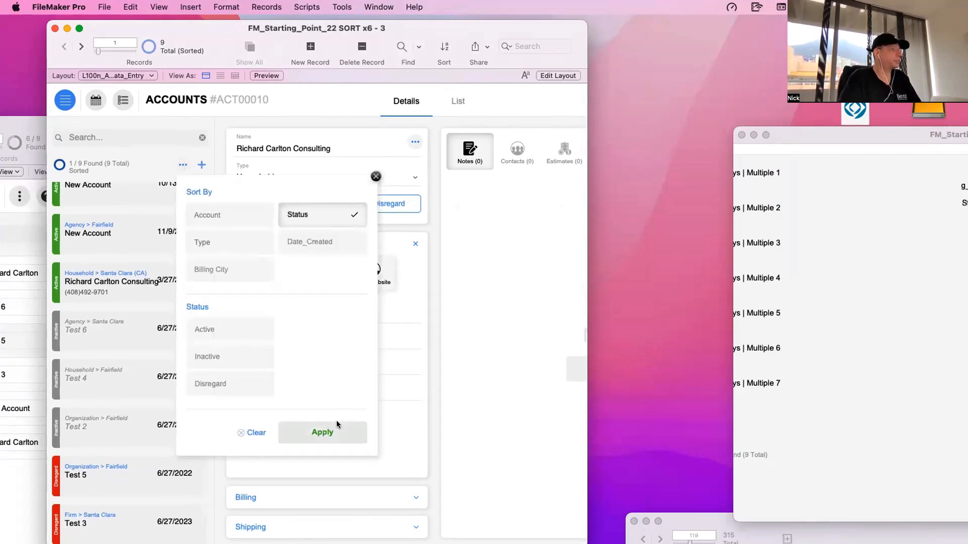
click(182, 165)
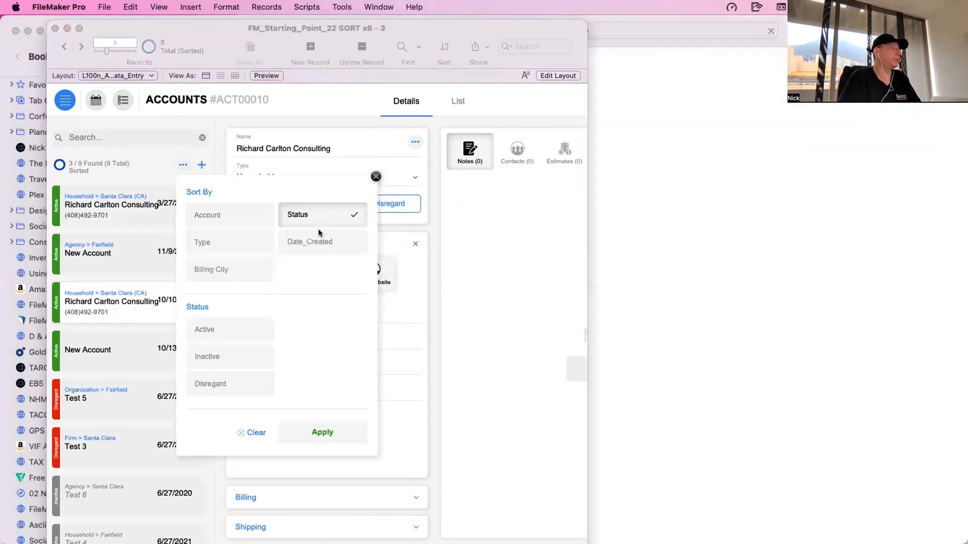
click(313, 241)
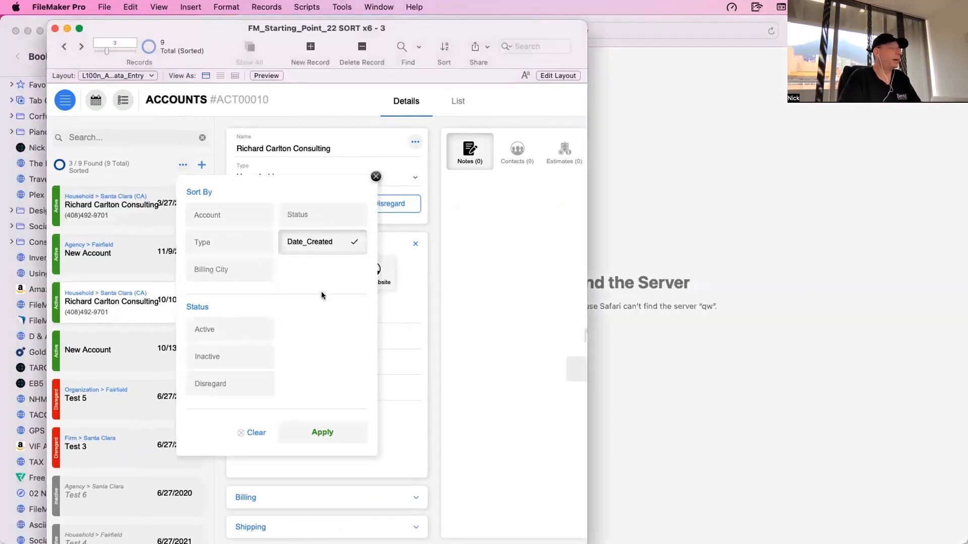
click(337, 436)
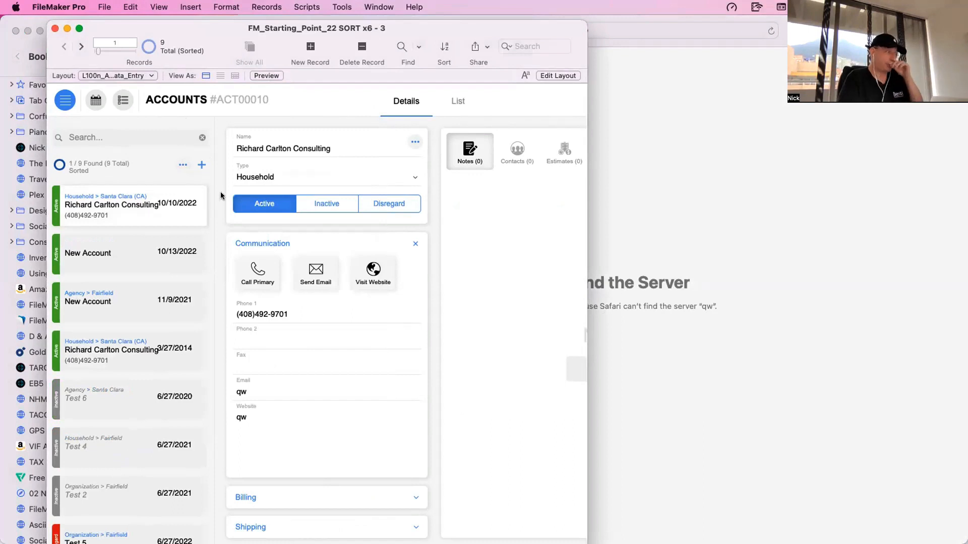
scroll(203, 214, down, 3)
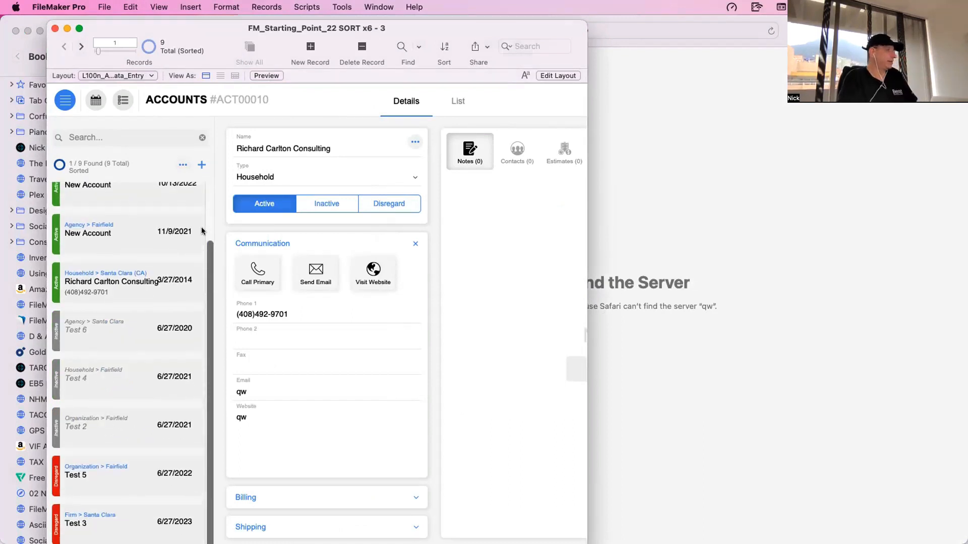
- Run the Date_Created sort through the Script Debugger and open the Execute Sort/Filter | Accounts script for editing at its active Sort Records step
click(342, 7)
click(352, 25)
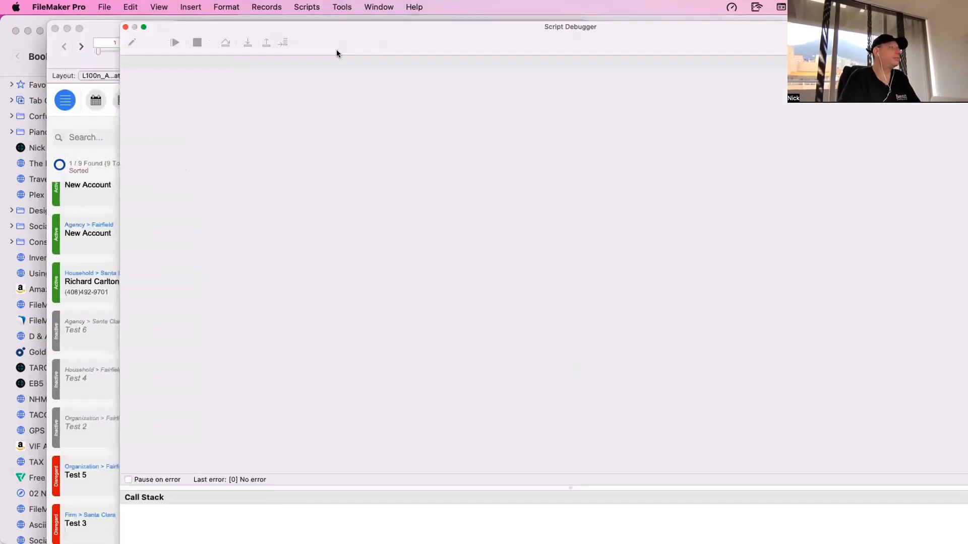
click(181, 168)
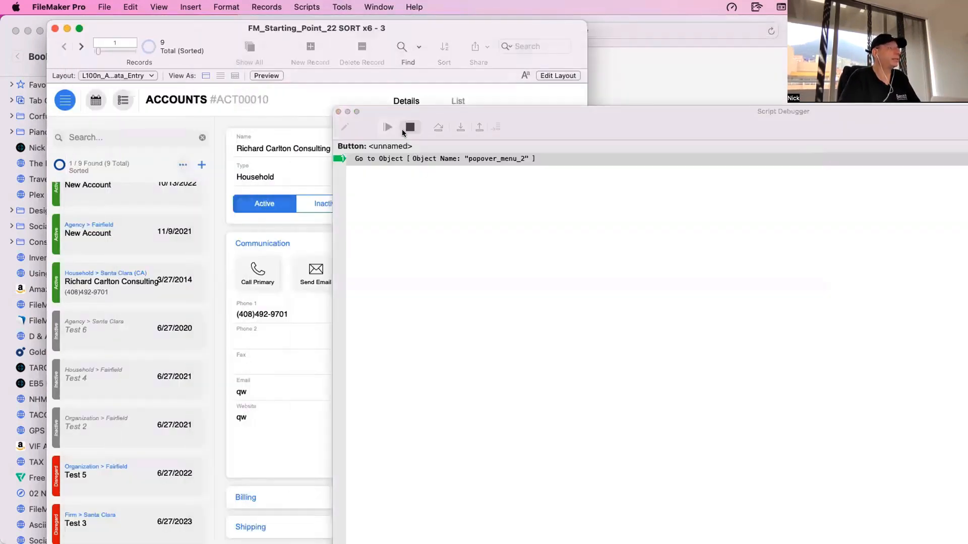
click(388, 127)
click(302, 423)
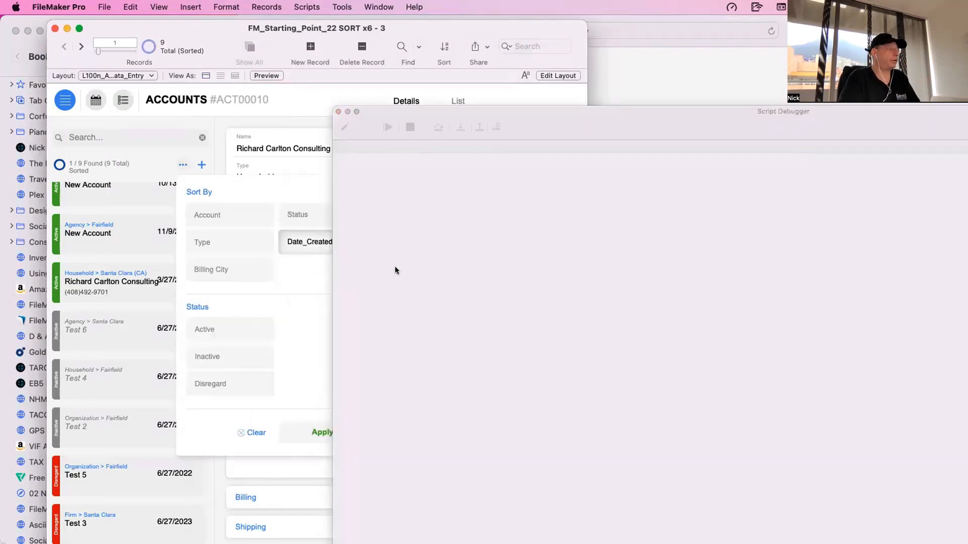
click(460, 128)
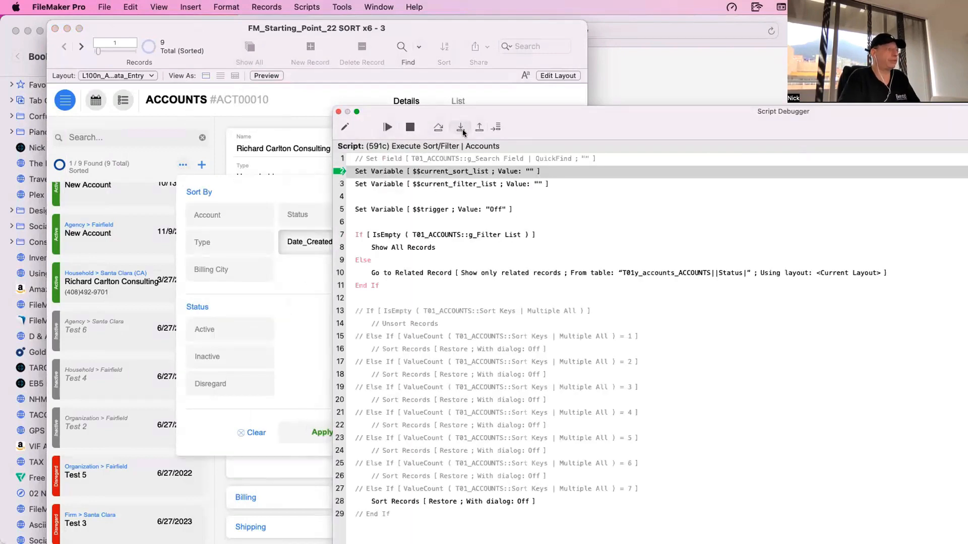
click(391, 499)
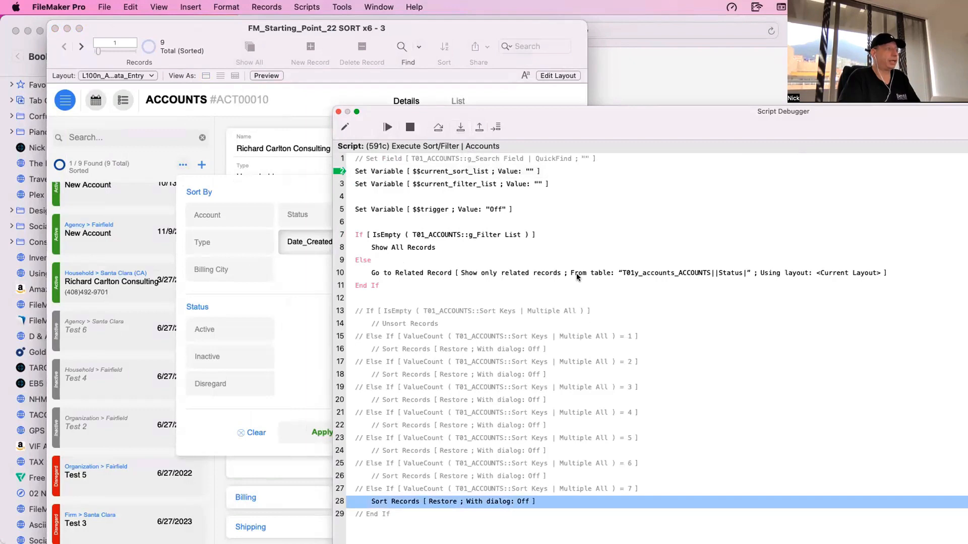
drag(443, 111, 385, 98)
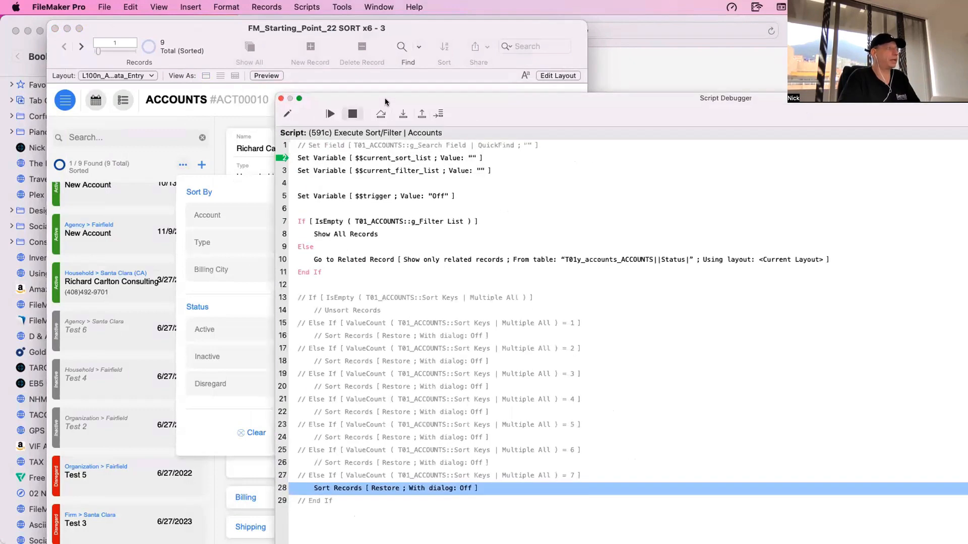
click(287, 113)
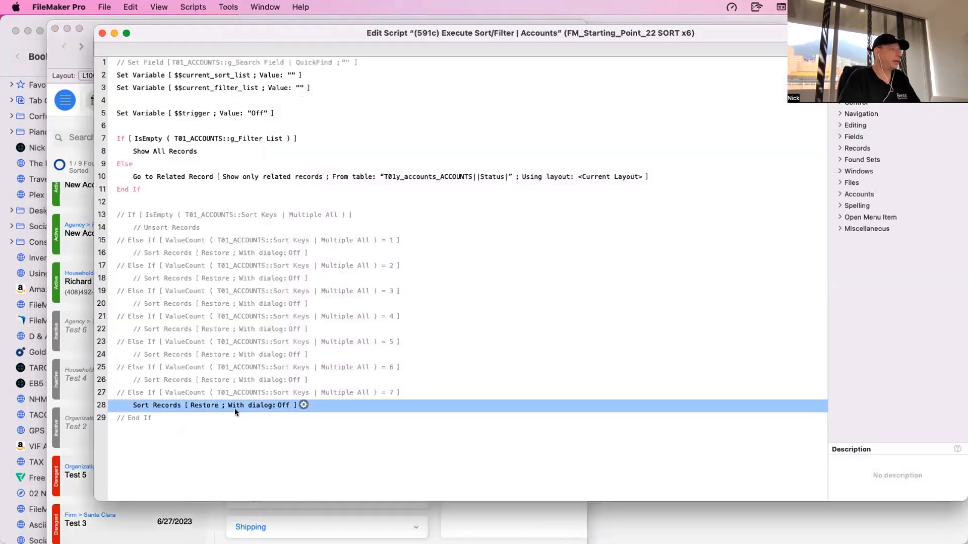
- Remove the seven Sub Summary Keys | Multiple fields from the line 28 Sort Records order, keeping the three Sort Keys fields, and save the script
double_click(234, 409)
click(635, 230)
click(593, 292)
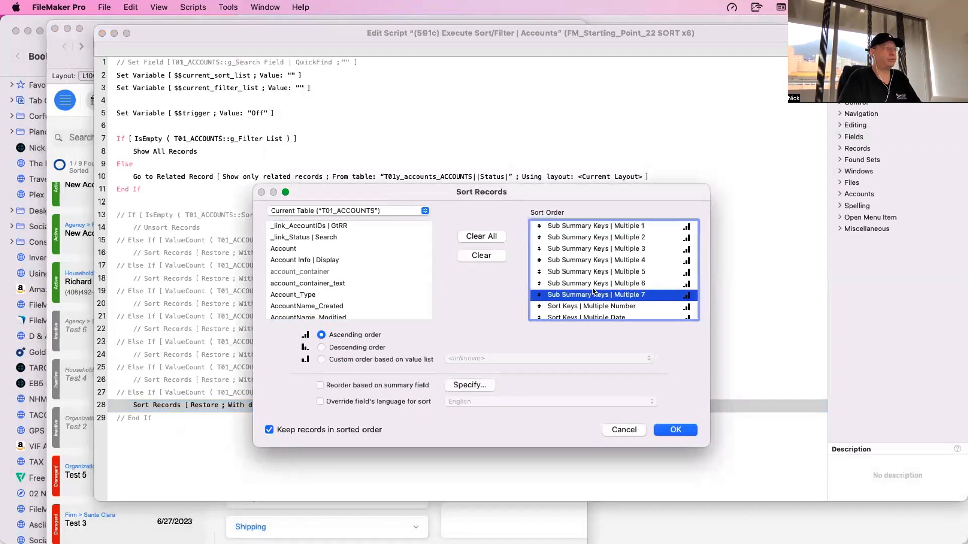
double_click(572, 225)
double_click(572, 225)
double_click(573, 225)
double_click(574, 225)
double_click(574, 226)
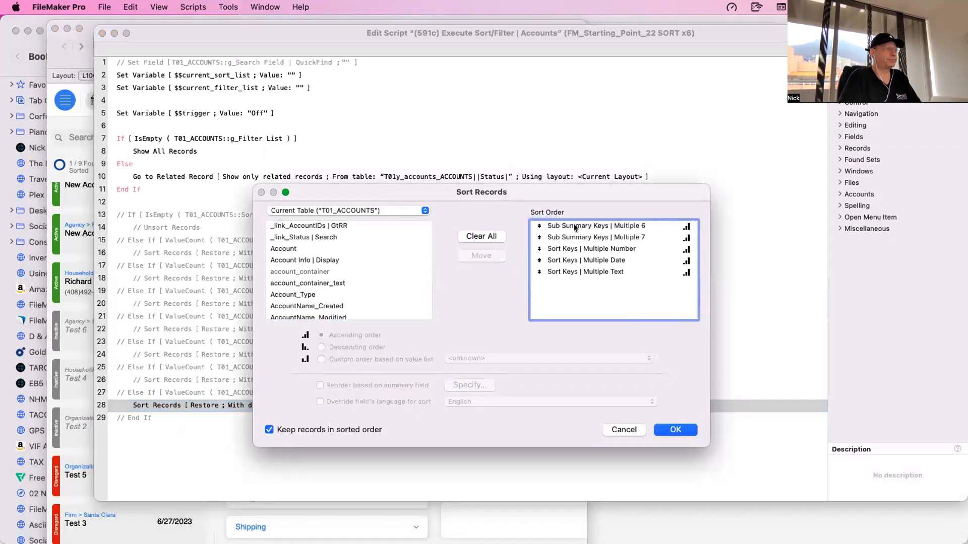
double_click(575, 227)
double_click(576, 230)
click(666, 432)
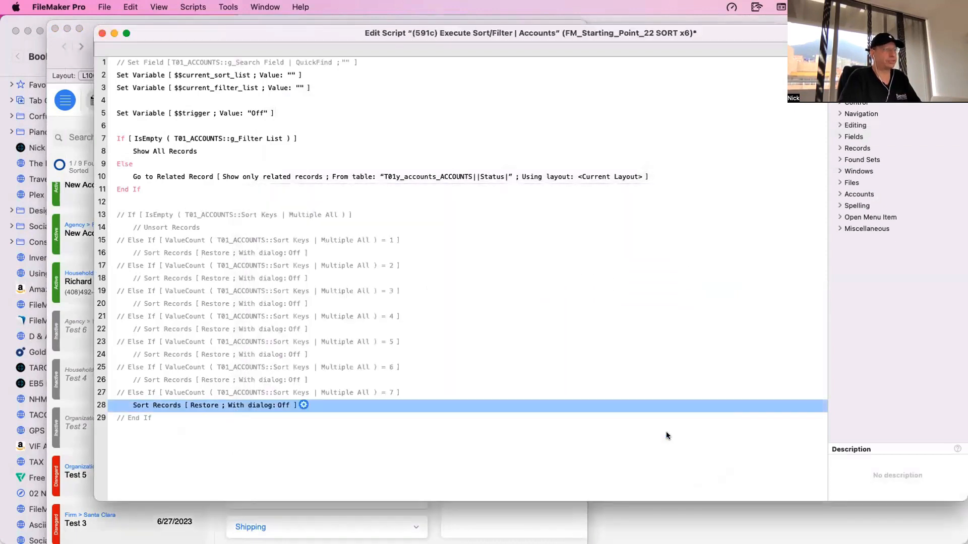
key(super+s)
- Move the script window aside, apply the Date_Created sort again with the edited script, and review the accounts' date order and the script
drag(259, 29, 691, 210)
click(324, 347)
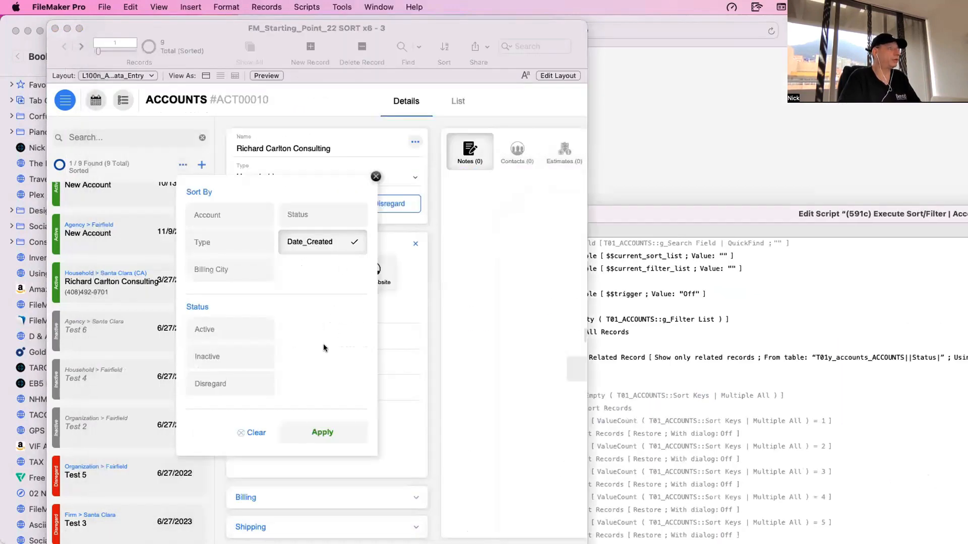
click(324, 432)
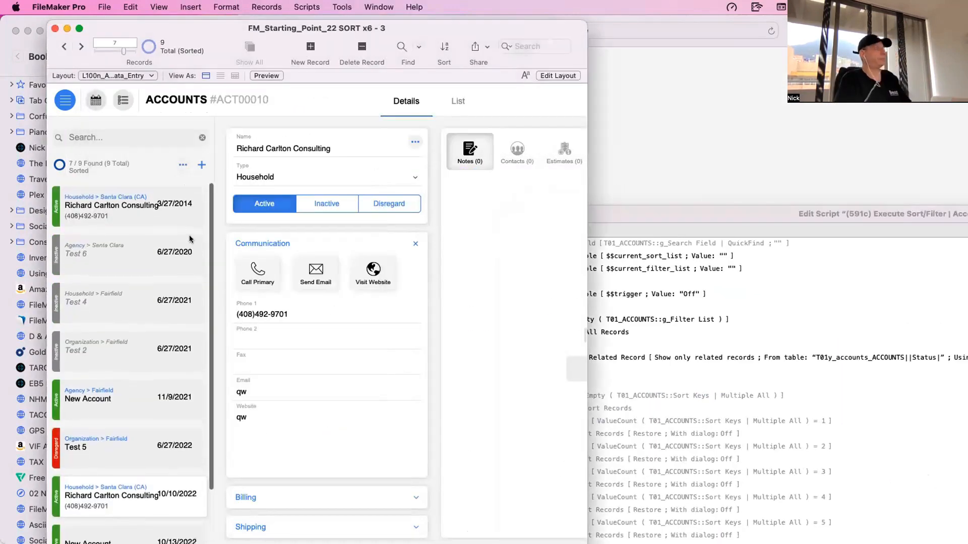
scroll(172, 363, down, 3)
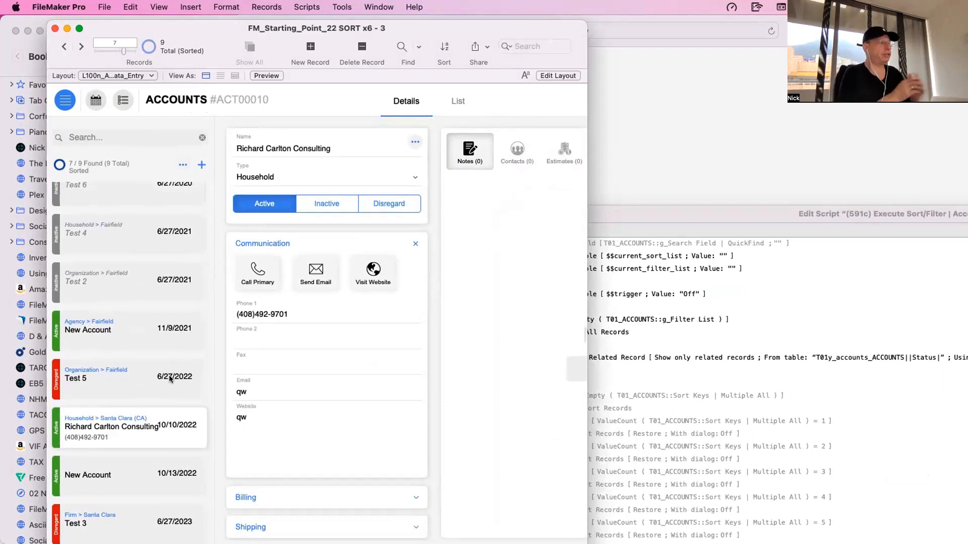
click(622, 396)
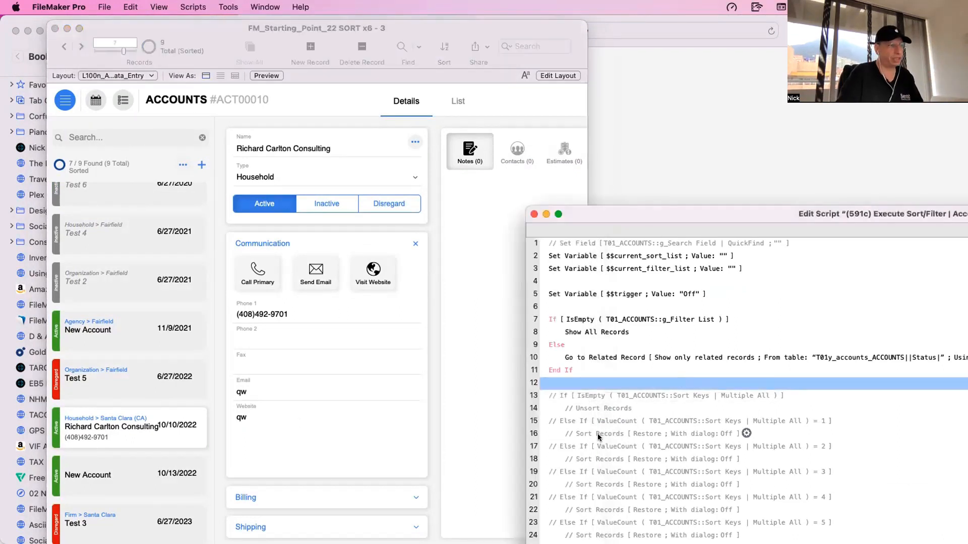
drag(630, 215, 698, 146)
click(486, 277)
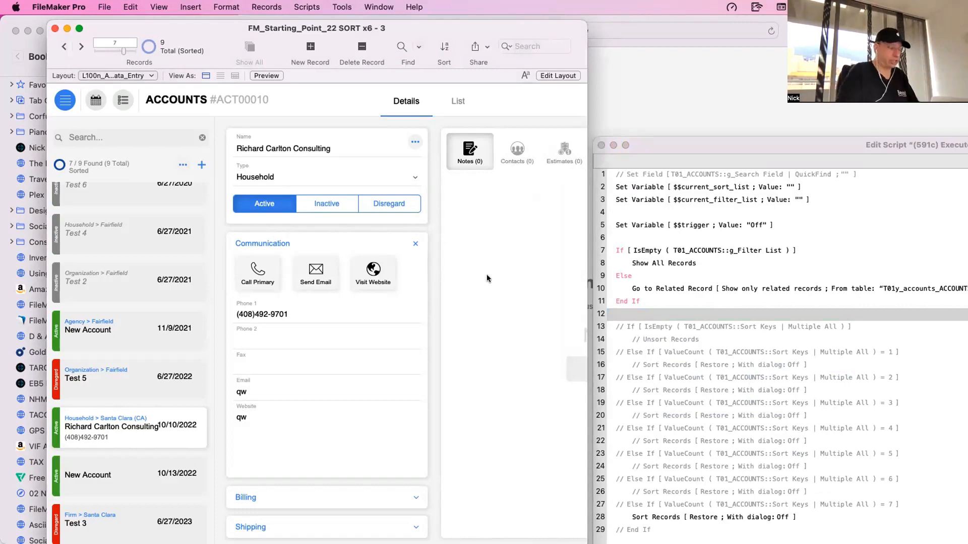
- Find the estimates layouts in Manage Layouts, open L2101_ESTIMATES_List_View in a new window and switch it to Layout mode
key(super+shift+l)
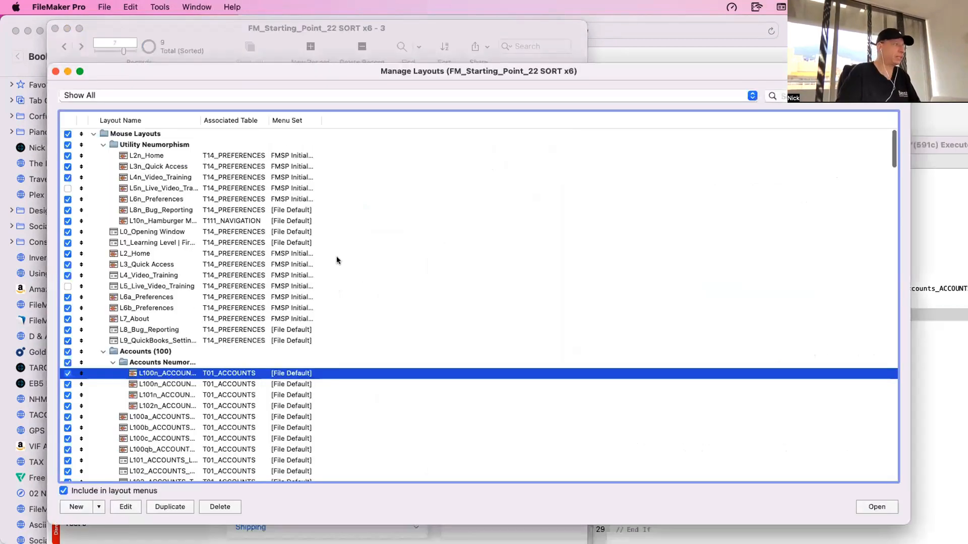
click(782, 95)
text(e)
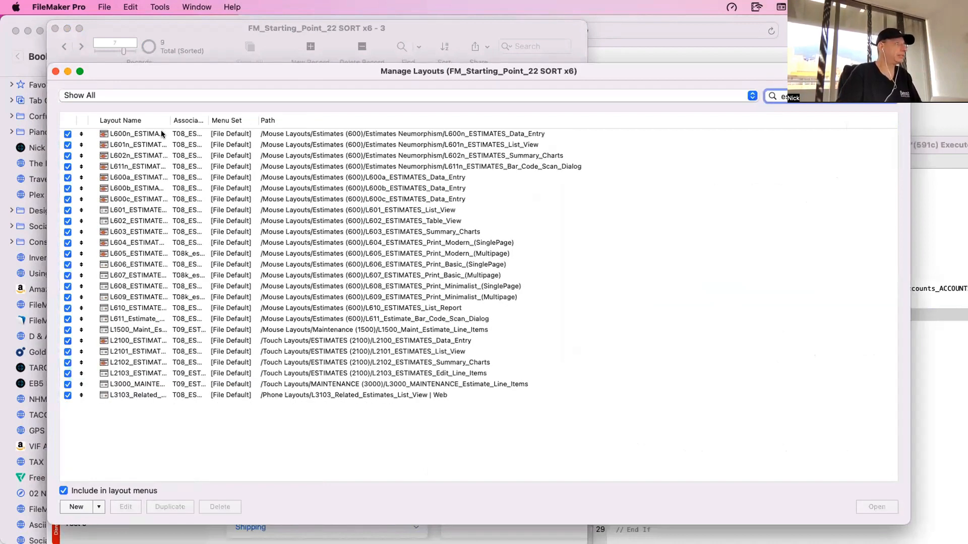
drag(169, 121, 343, 121)
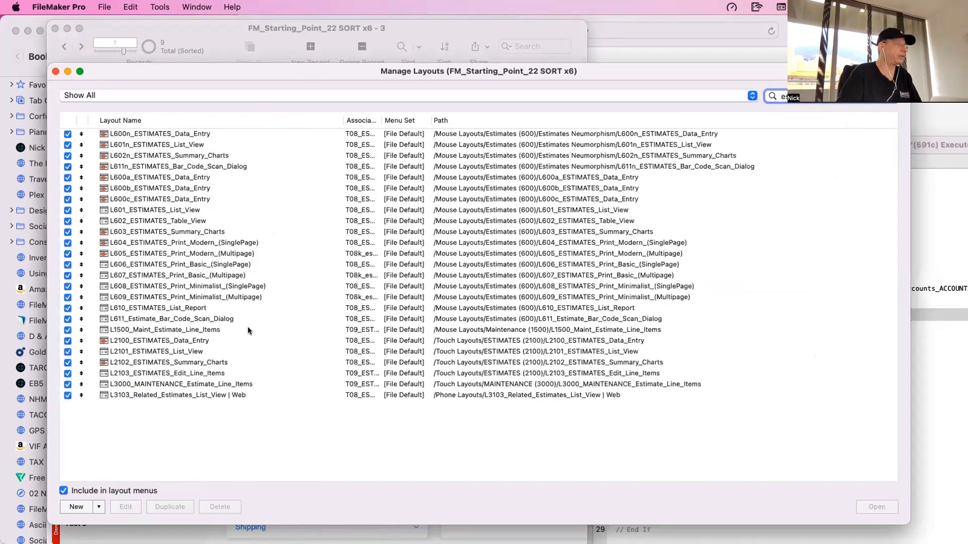
click(197, 351)
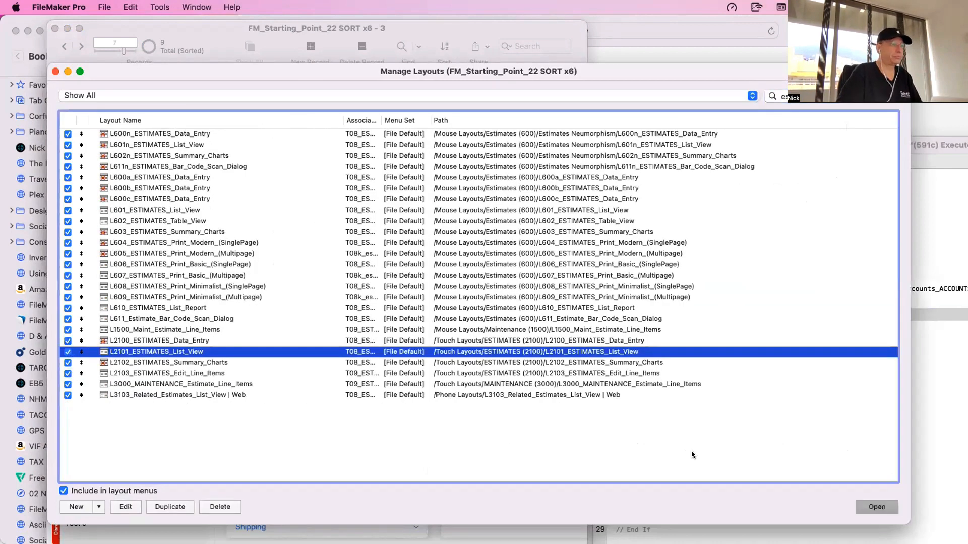
double_click(526, 350)
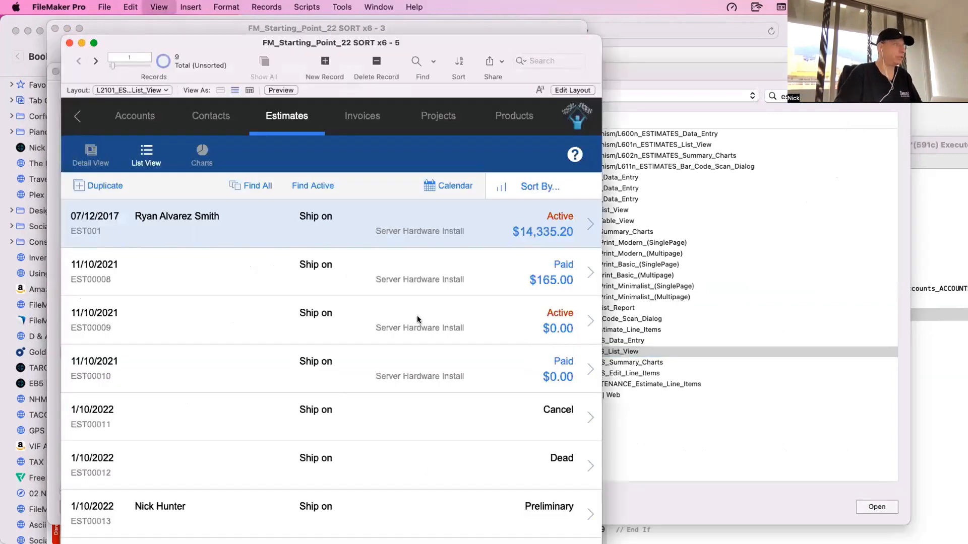
key(super+l)
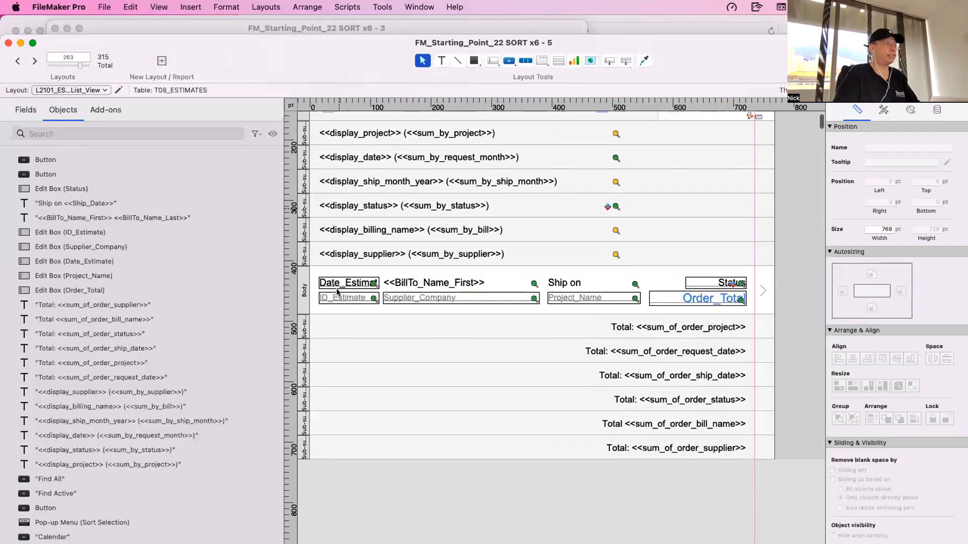
- Check which fields the trailing sub-summary parts for billing name, status and ship date totals are sorted by
scroll(546, 430, down, 5)
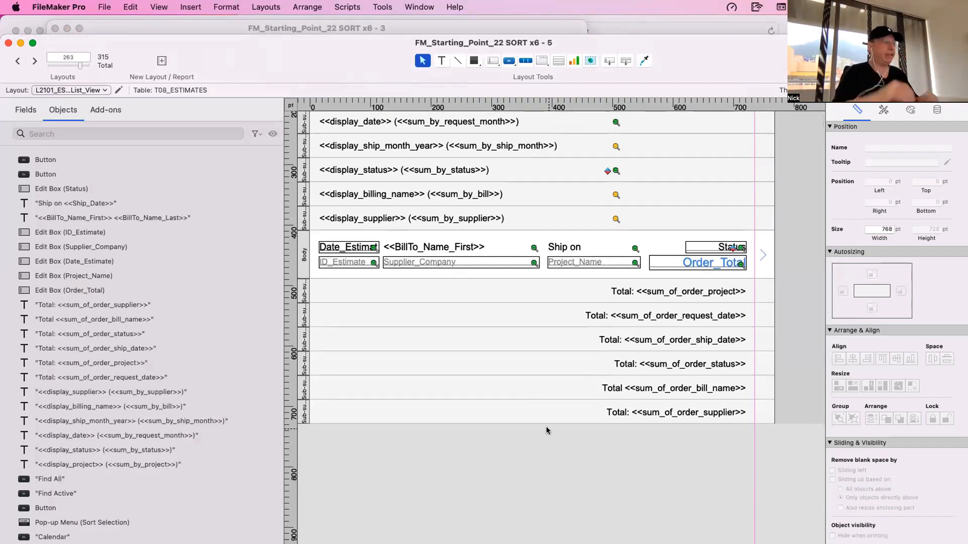
double_click(298, 386)
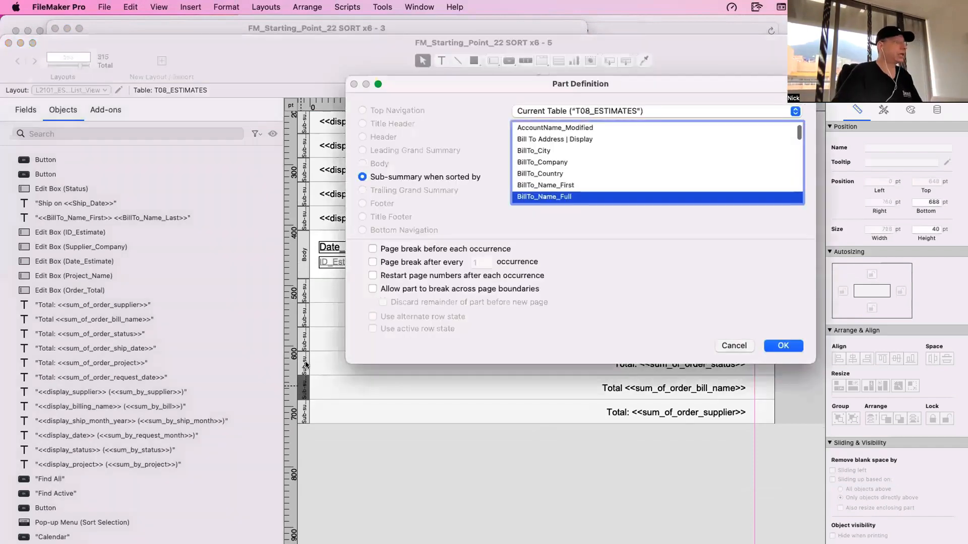
key(Escape)
double_click(301, 363)
key(Escape)
double_click(302, 341)
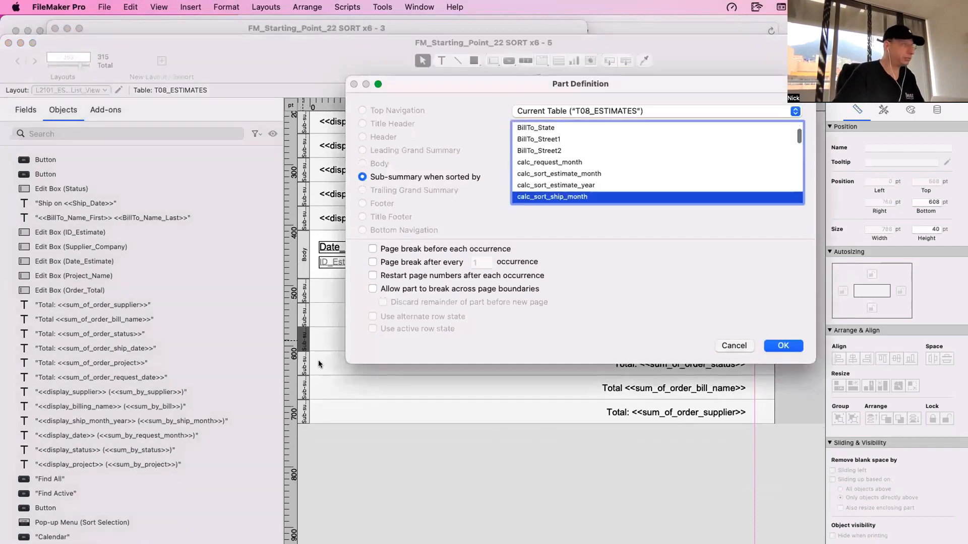
key(Escape)
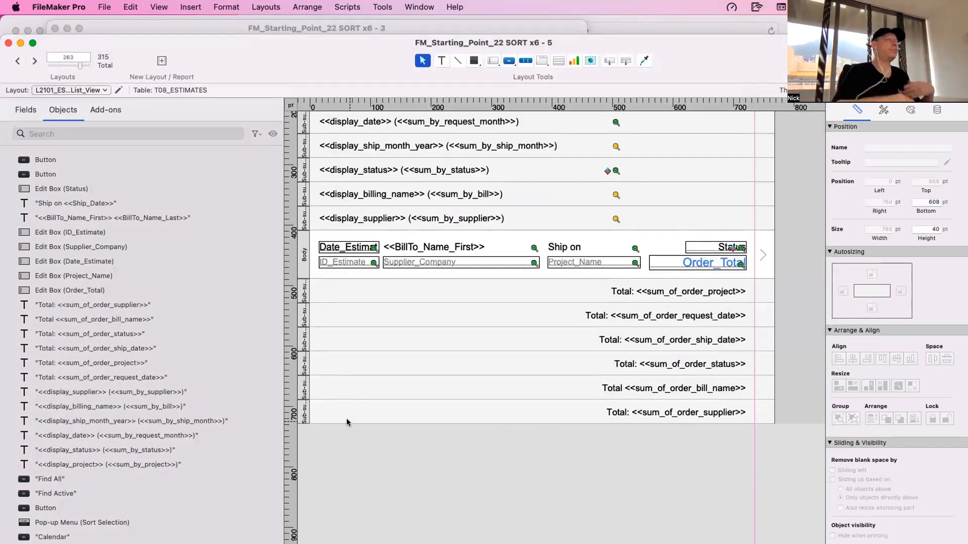
- Review the leading sub-summary parts above the estimates list body and select the display_project heading
click(346, 418)
scroll(500, 305, up, 3)
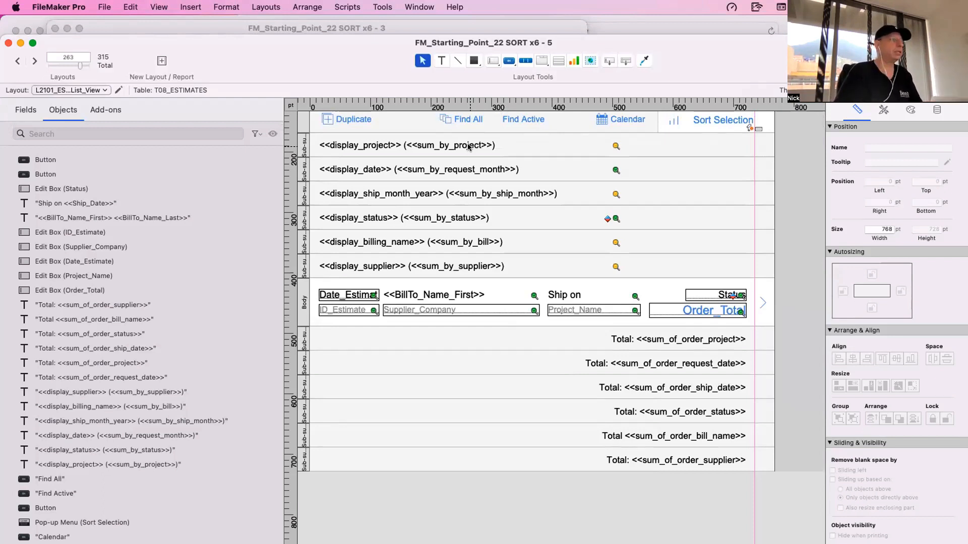
click(305, 267)
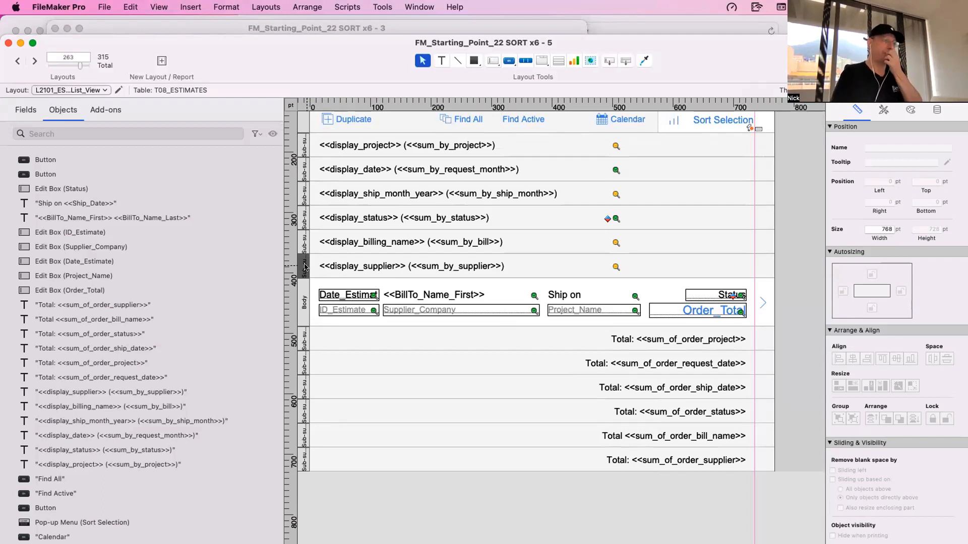
scroll(304, 267, up, 1)
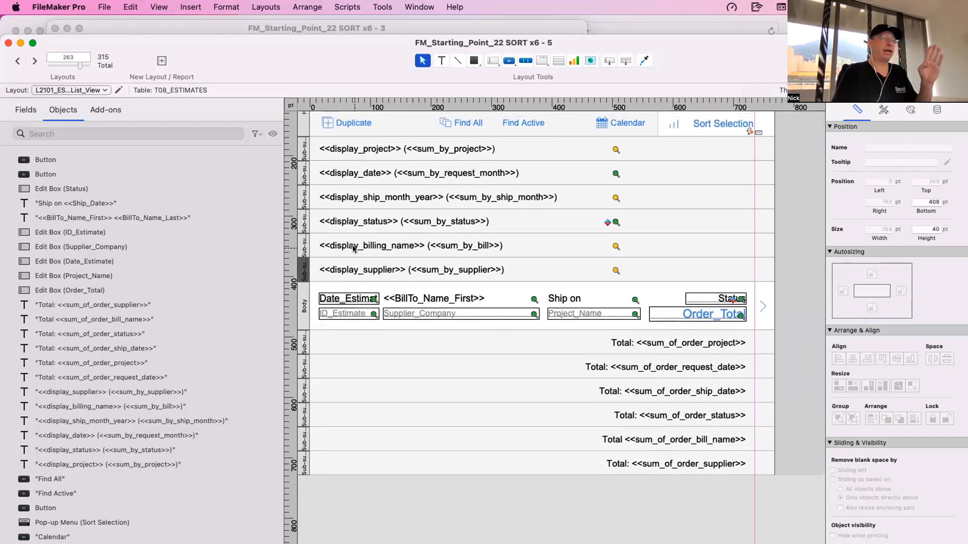
click(394, 149)
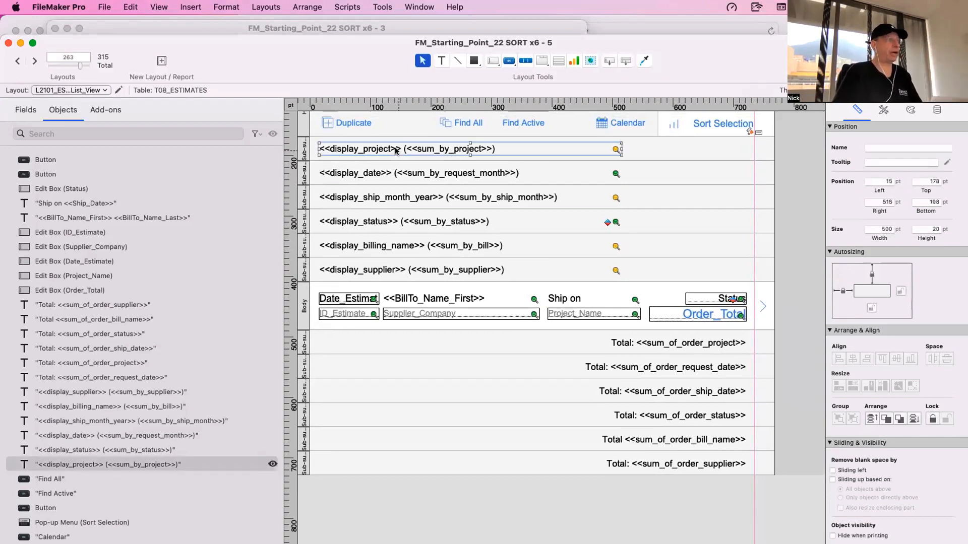
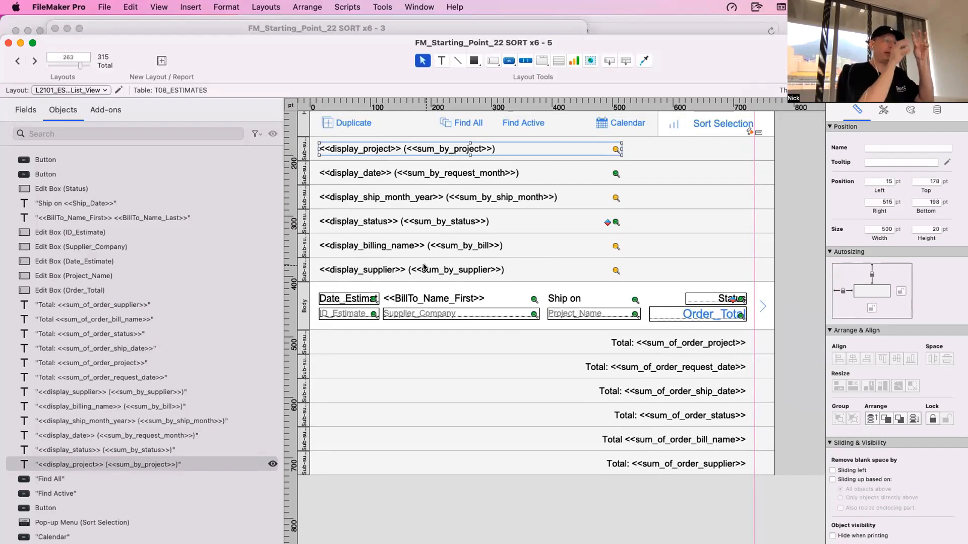
- Open the database field definitions, switch to the ACC_Accounts table, and locate its Sub Summary Keys fields
key(super+shift+d)
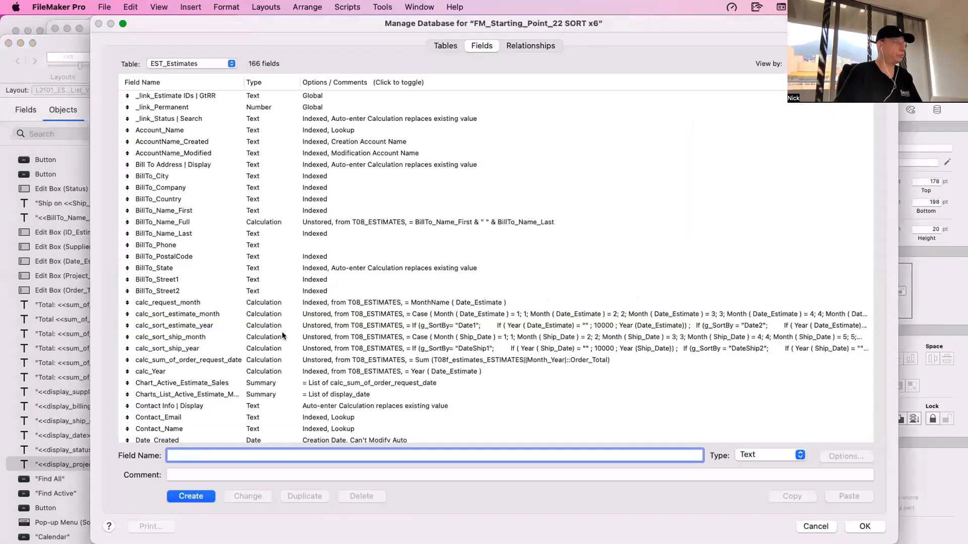
scroll(283, 333, down, 5)
scroll(286, 337, down, 10)
click(202, 62)
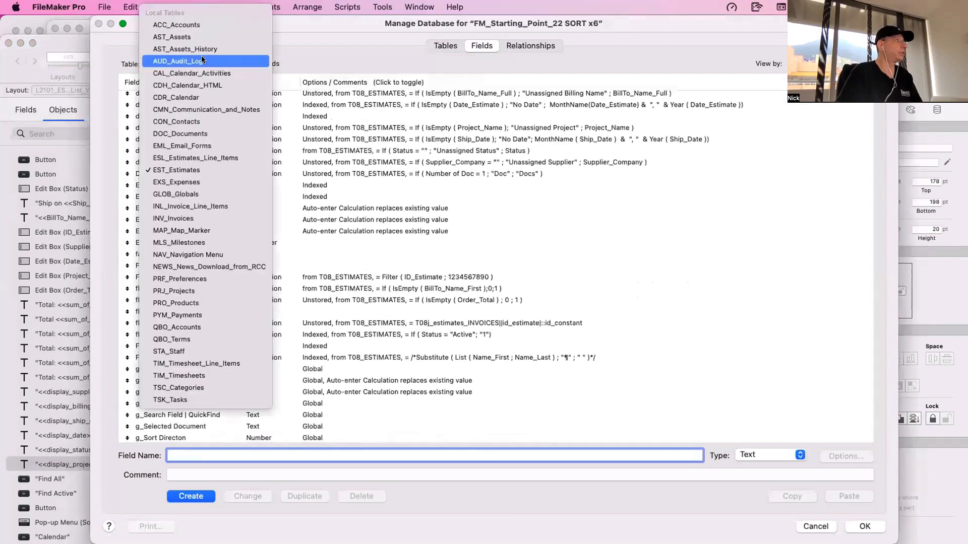
click(201, 25)
scroll(237, 255, down, 15)
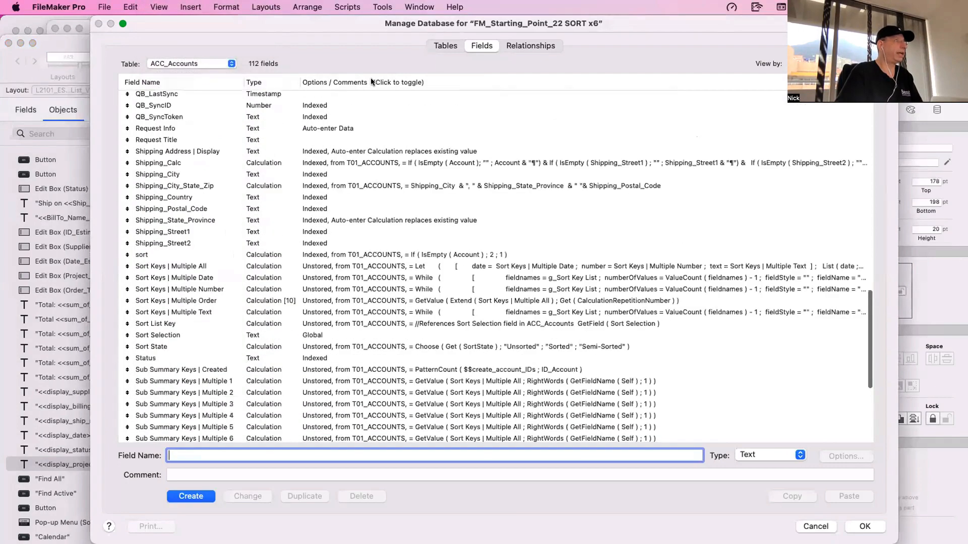
scroll(359, 317, down, 10)
drag(282, 252, 189, 172)
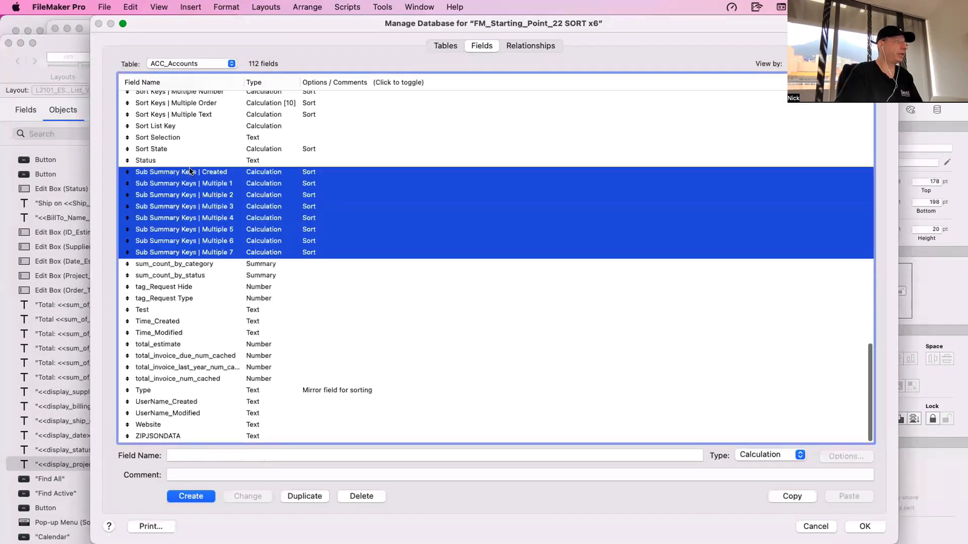
- Examine the calculation formula of the Sub Summary Keys | Multiple 5 field
click(261, 228)
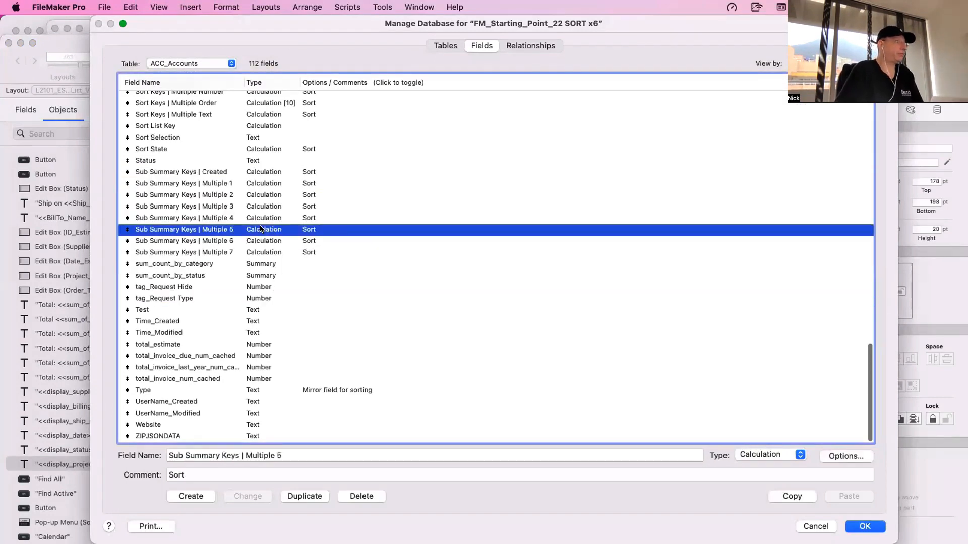
double_click(261, 228)
key(Escape)
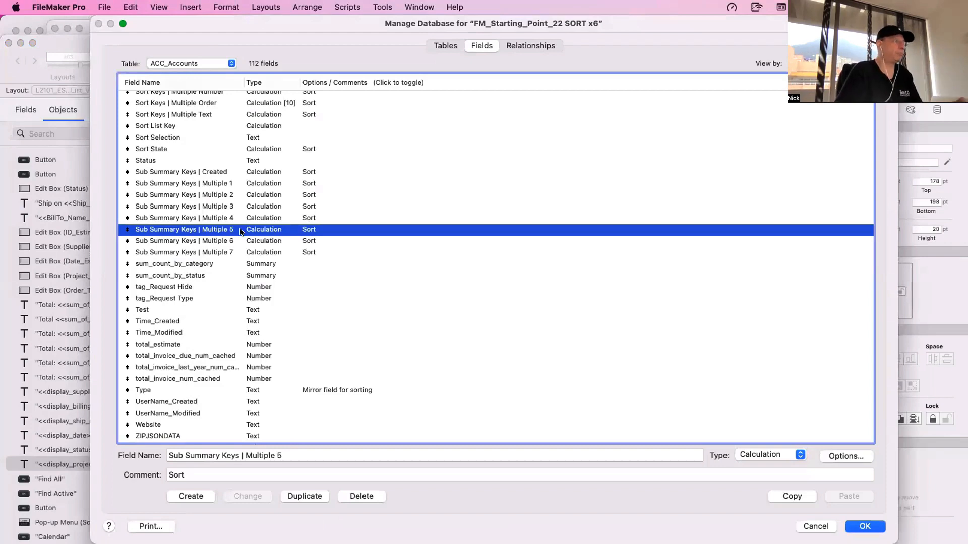
scroll(242, 233, down, 1)
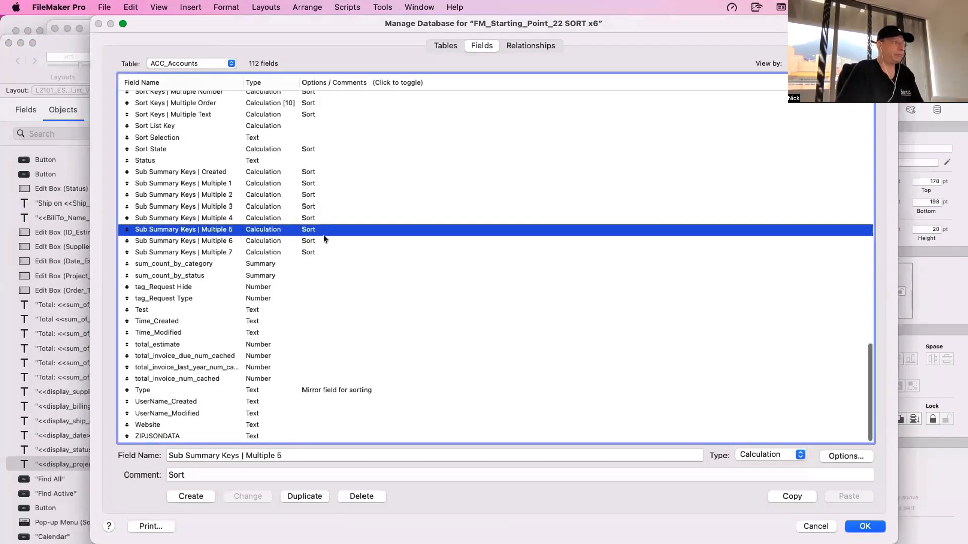
double_click(578, 233)
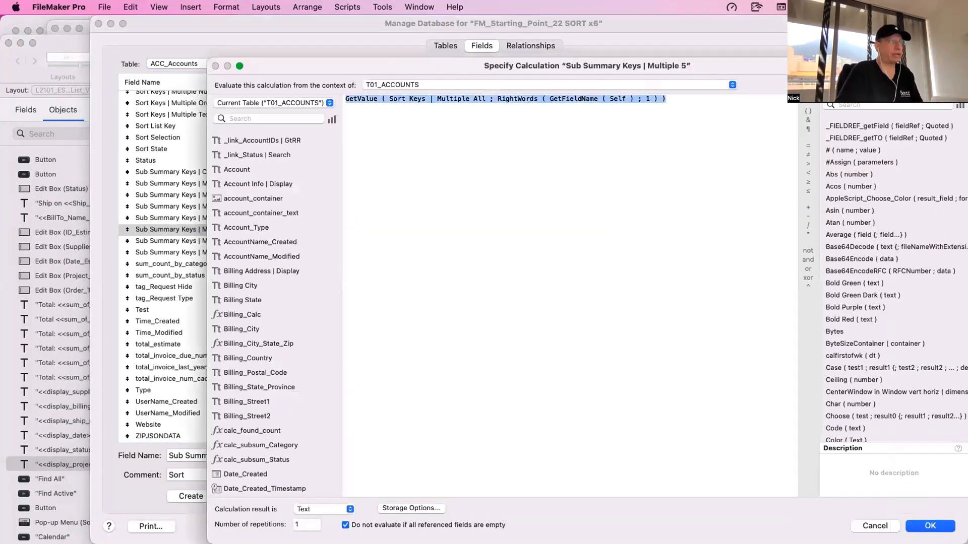
key(Escape)
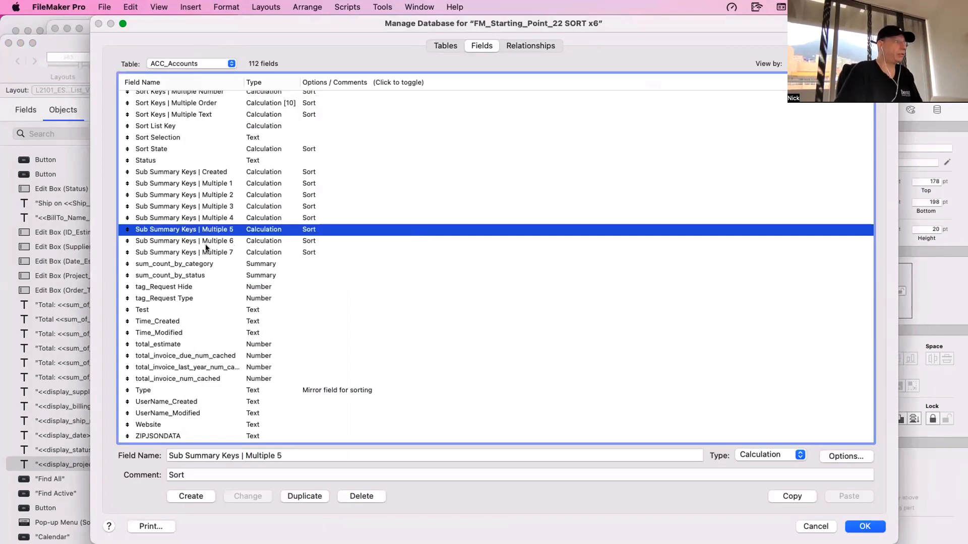
- Select the fields Sub Summary Keys | Multiple 1 through Multiple 7, leaving out Sub Summary Keys | Created
click(206, 250)
shift+click(211, 171)
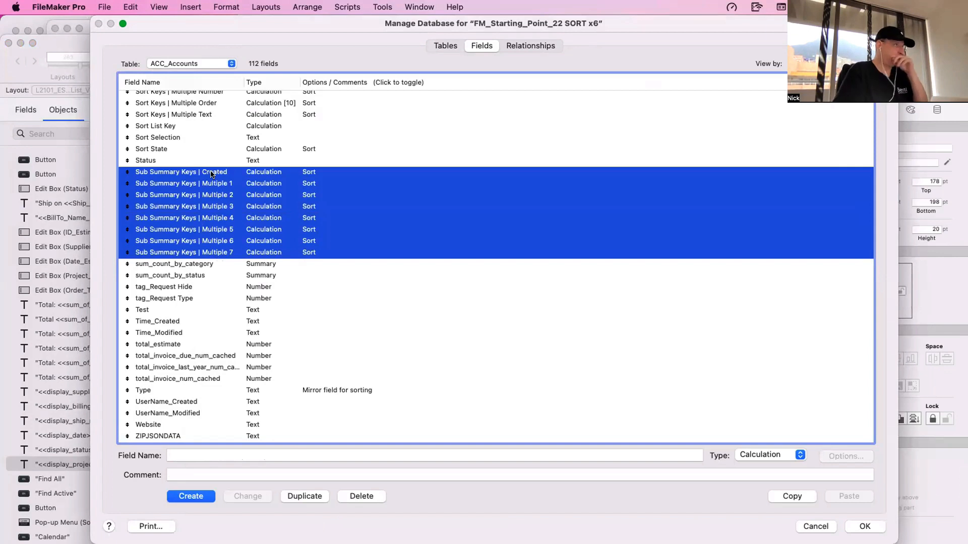
scroll(247, 179, up, 1)
super+click(246, 179)
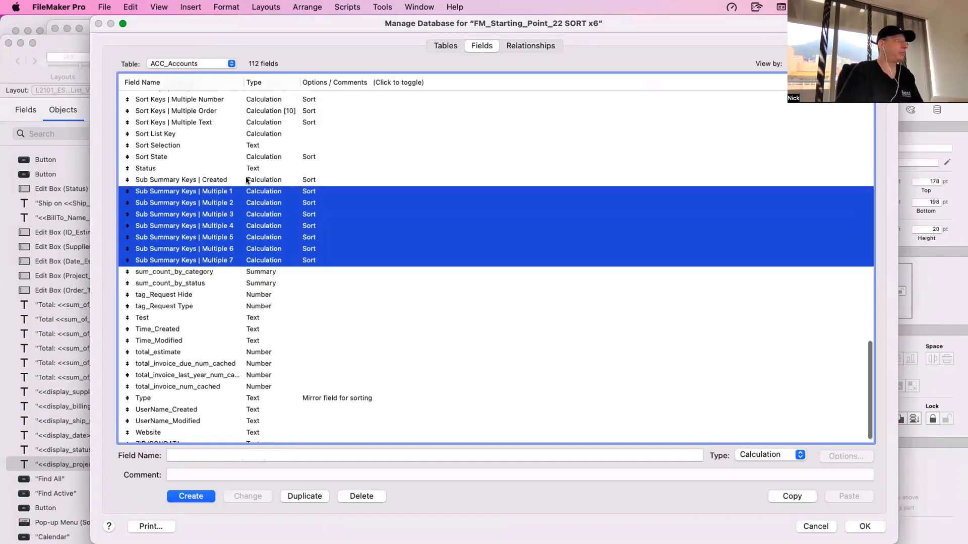
- Add Sort State and the Sort Keys | Multiple Text, Number, Date and All fields to the selection, leaving out Multiple Order
scroll(198, 151, up, 3)
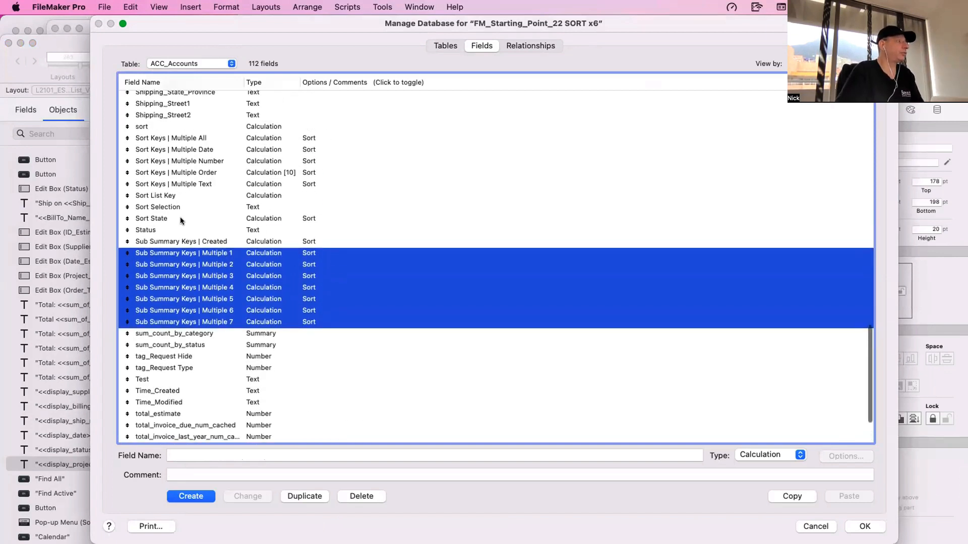
super+click(180, 216)
super+click(201, 184)
super+click(191, 173)
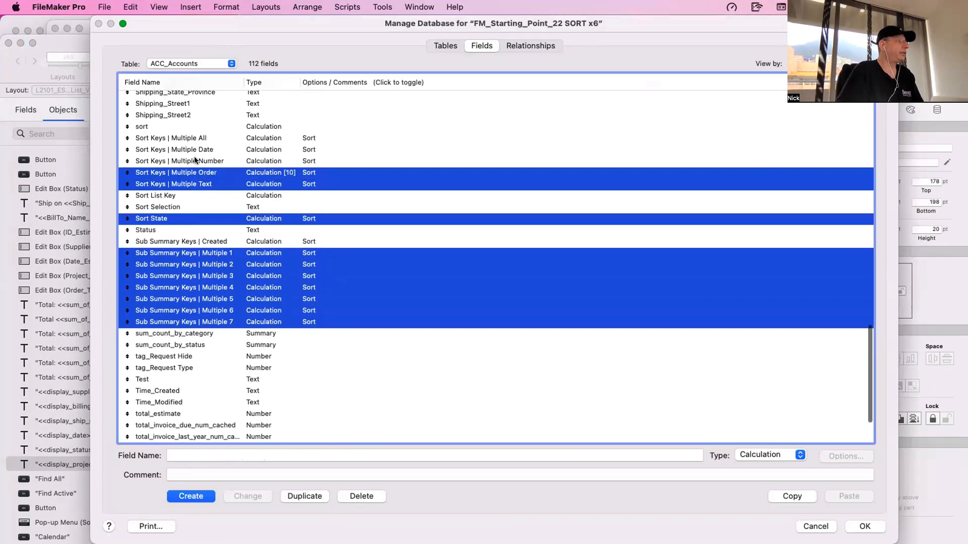
super+click(197, 173)
super+click(198, 161)
super+click(199, 150)
super+click(200, 140)
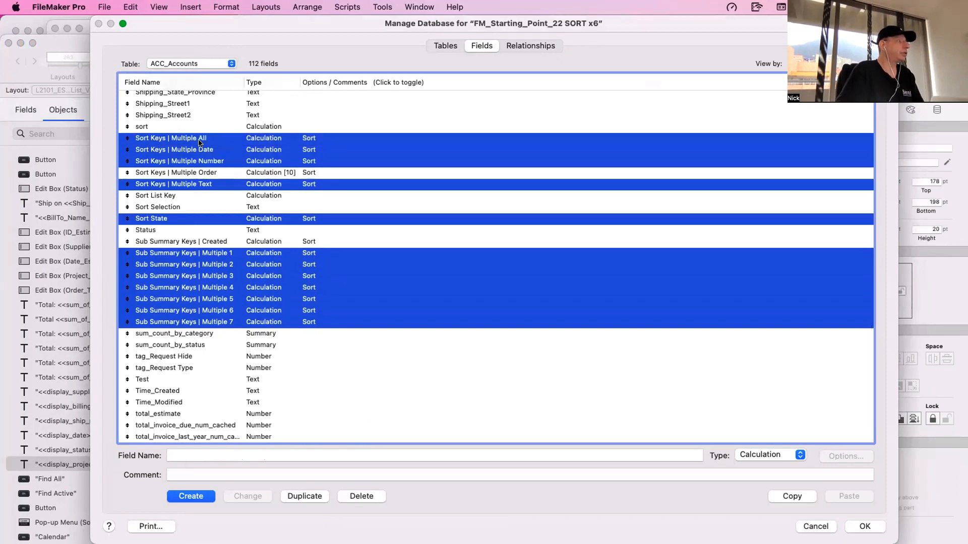
- Add the g_Sort Directon and g_Sort Key List fields to the selection, leaving out g_SortBy
scroll(200, 143, up, 10)
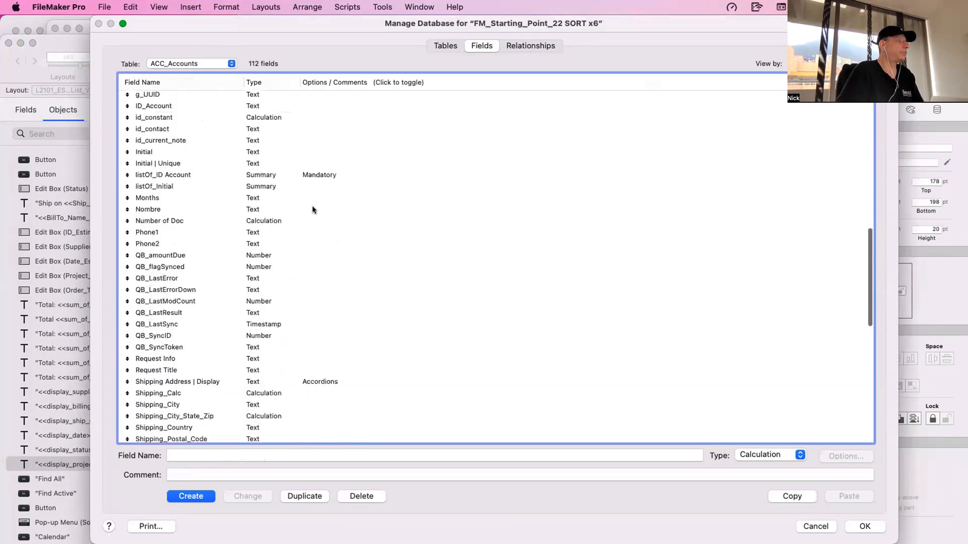
scroll(312, 205, up, 5)
super+click(302, 264)
super+click(302, 252)
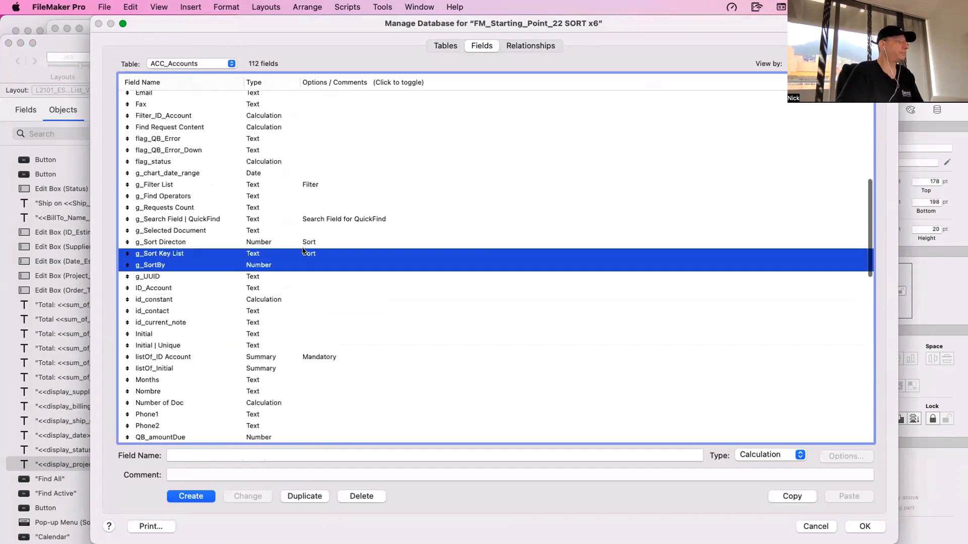
super+click(303, 252)
super+click(286, 242)
super+click(282, 250)
super+click(270, 255)
super+click(262, 257)
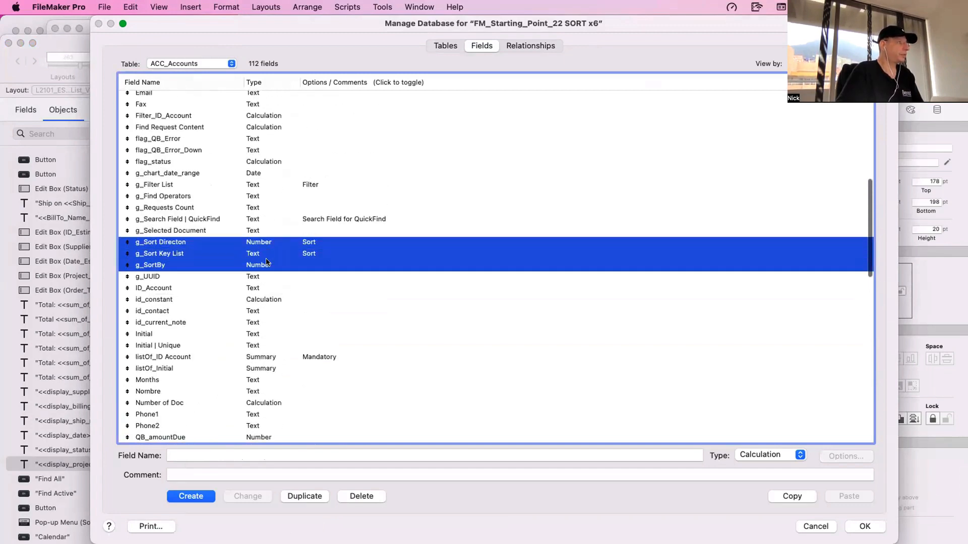
super+click(267, 262)
- Check the accounts field list for any other sort fields, leave Sub Summary Keys | Created unselected, and copy the selected fields
scroll(303, 221, up, 9)
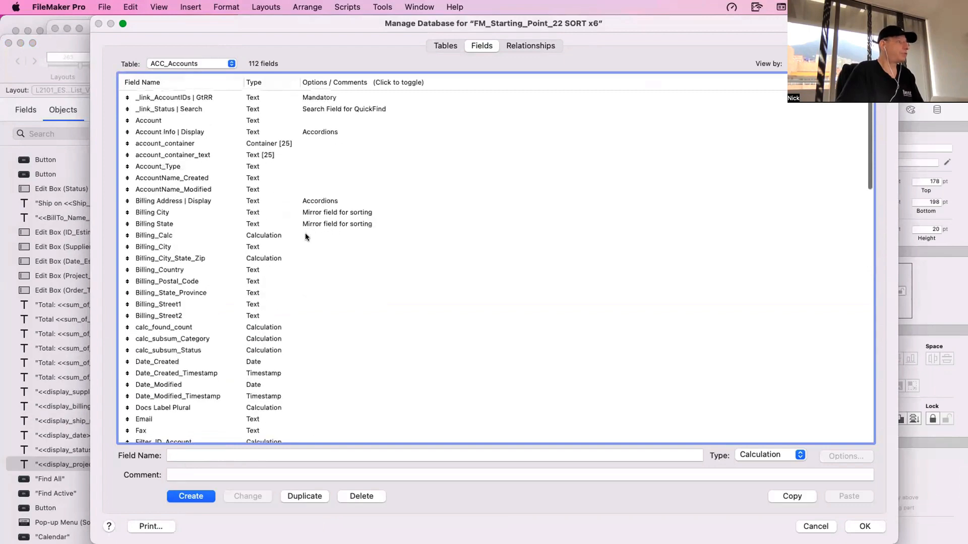
scroll(307, 238, down, 20)
scroll(308, 289, up, 4)
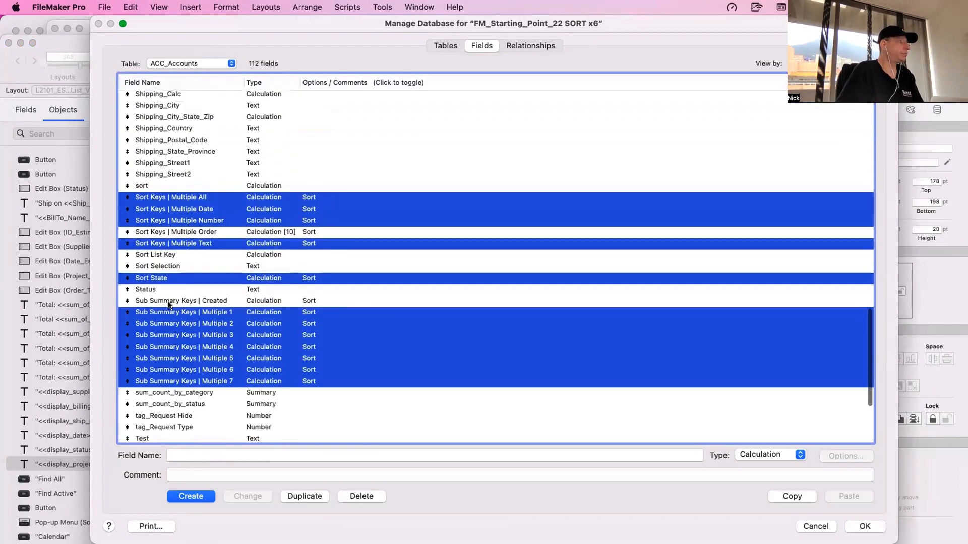
super+click(211, 301)
super+click(220, 301)
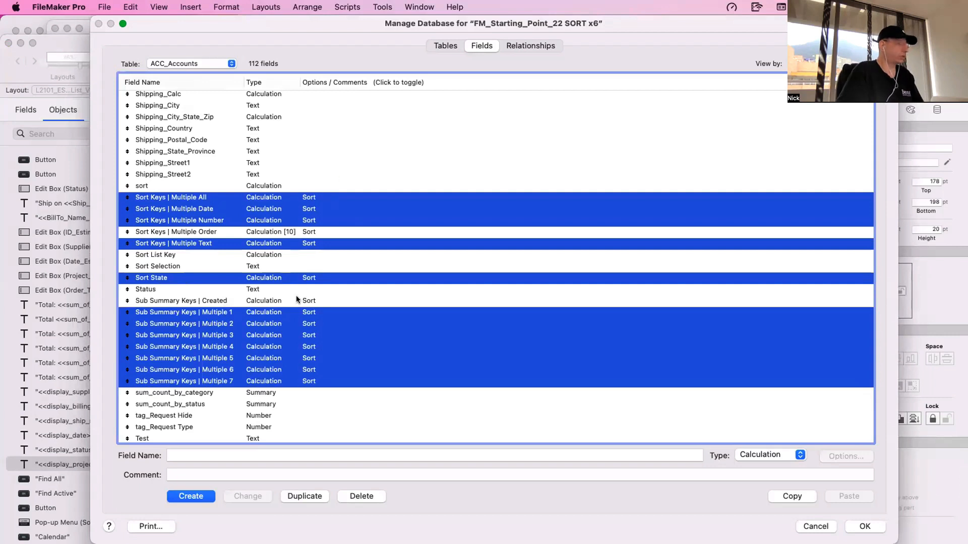
key(super+c)
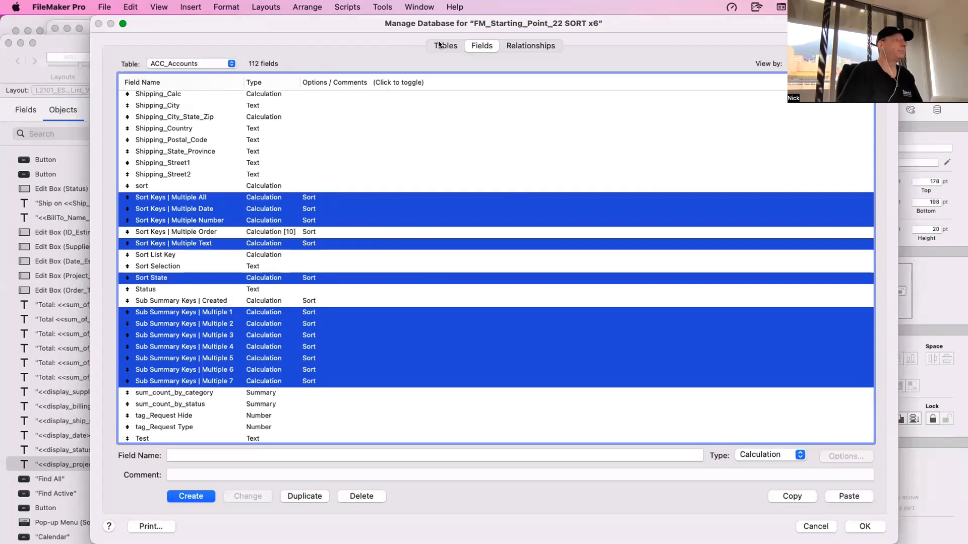
- Create a table named NEW_New Table, open its fields, and delete all of its default fields
text(NEW_New Table)
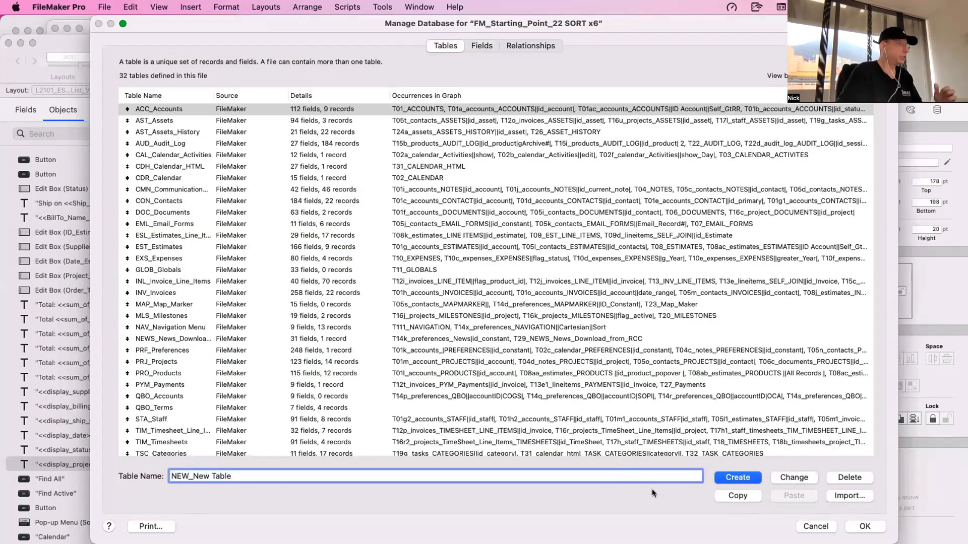
click(752, 476)
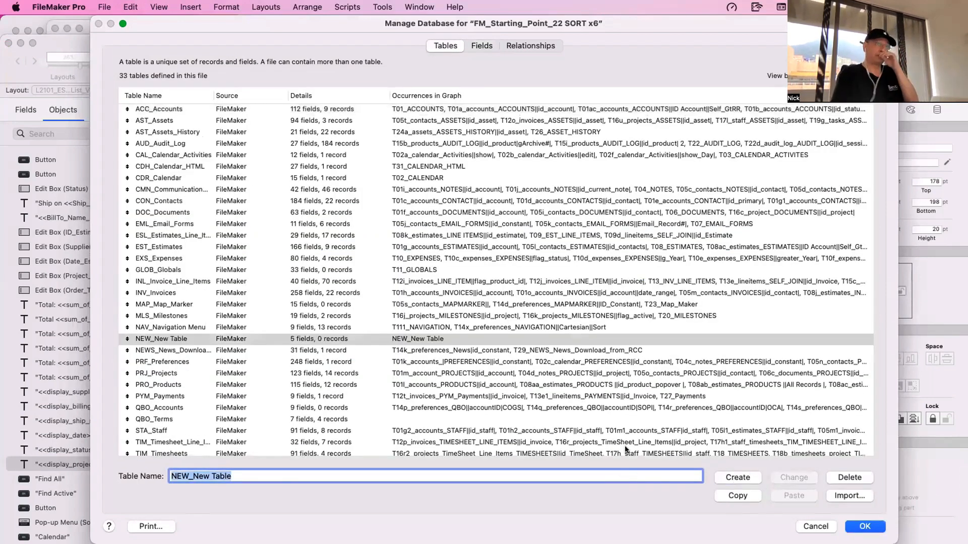
double_click(168, 338)
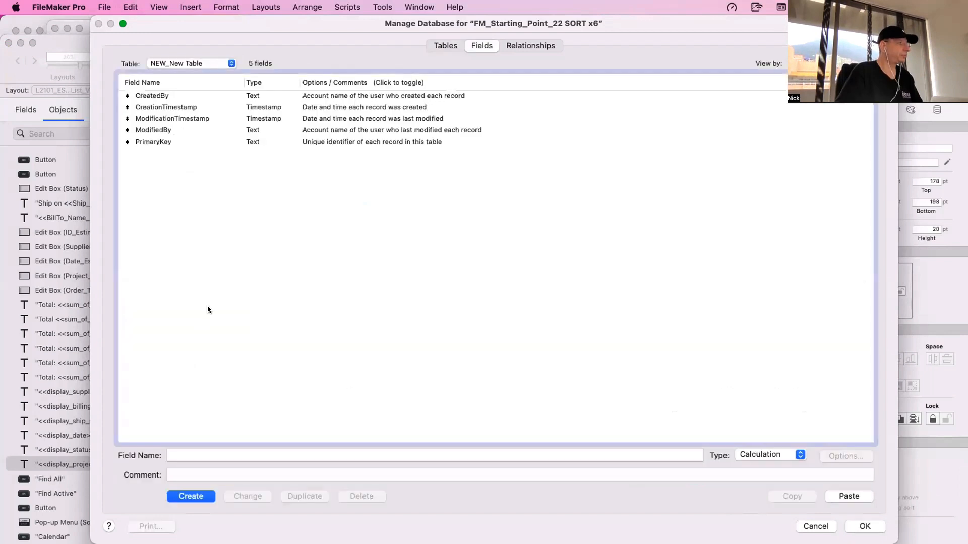
key(super+a)
key(BackSpace)
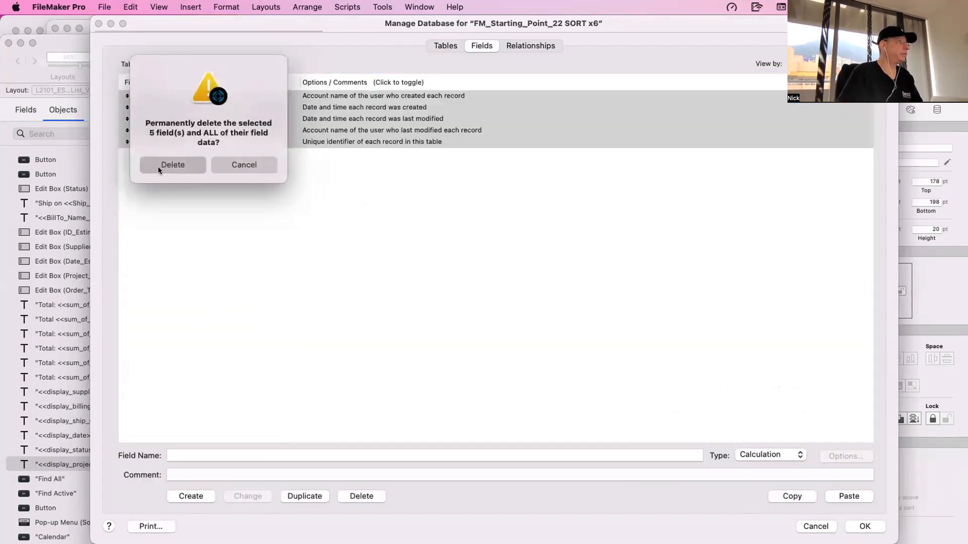
key(Return)
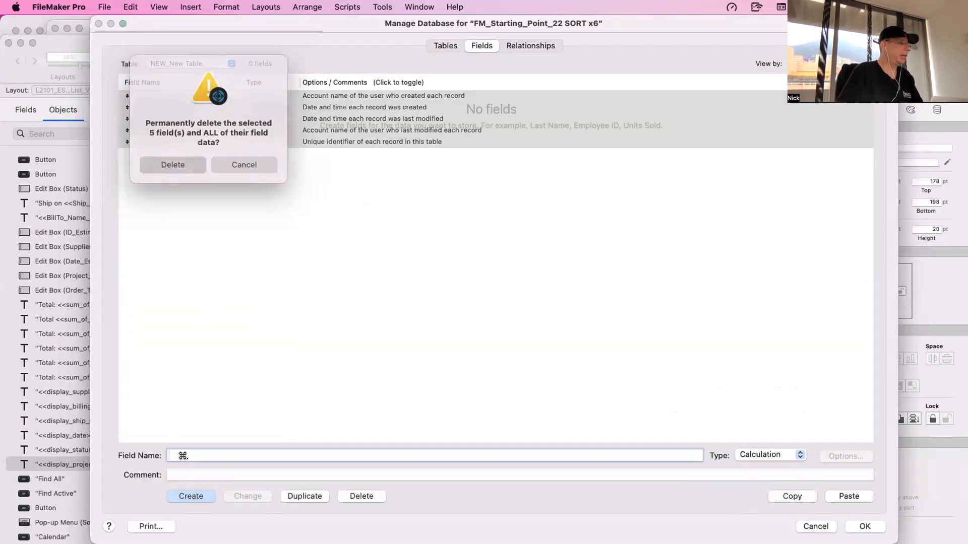
- Create a Text field named First Name in NEW_New Table
text(First Name)
key(Return)
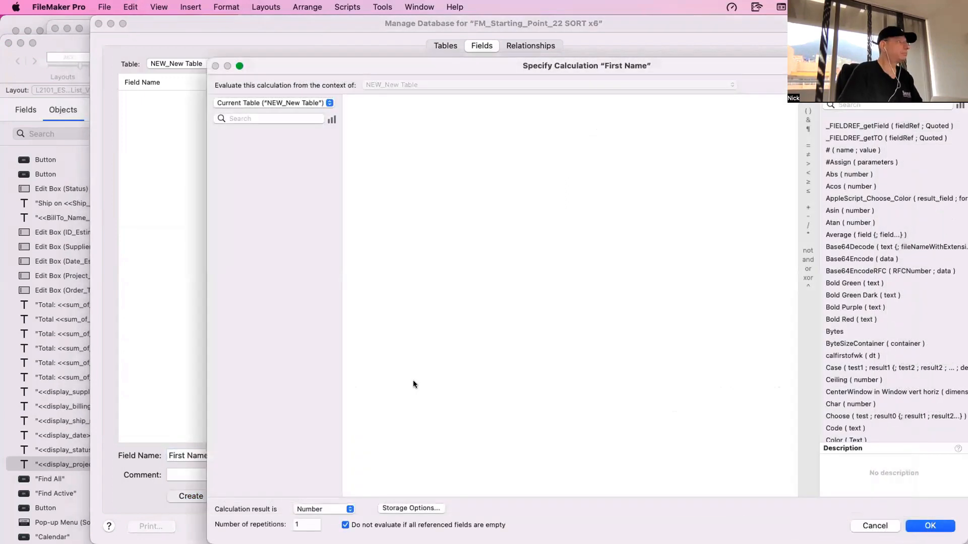
key(Escape)
click(766, 456)
key(Up)
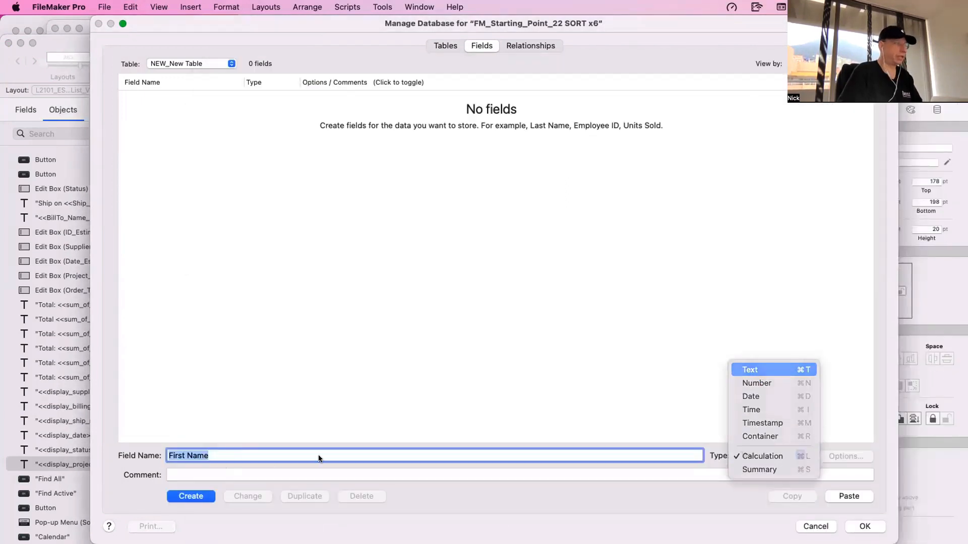
key(Return)
click(201, 496)
- Create three more Text fields in NEW_New Table named Last Name, Status and City
double_click(175, 455)
text(Last)
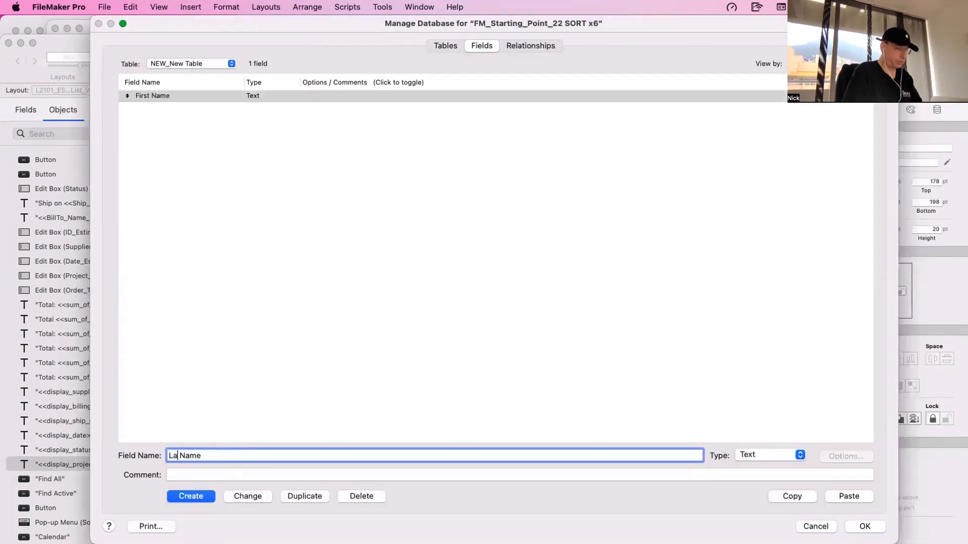
click(192, 491)
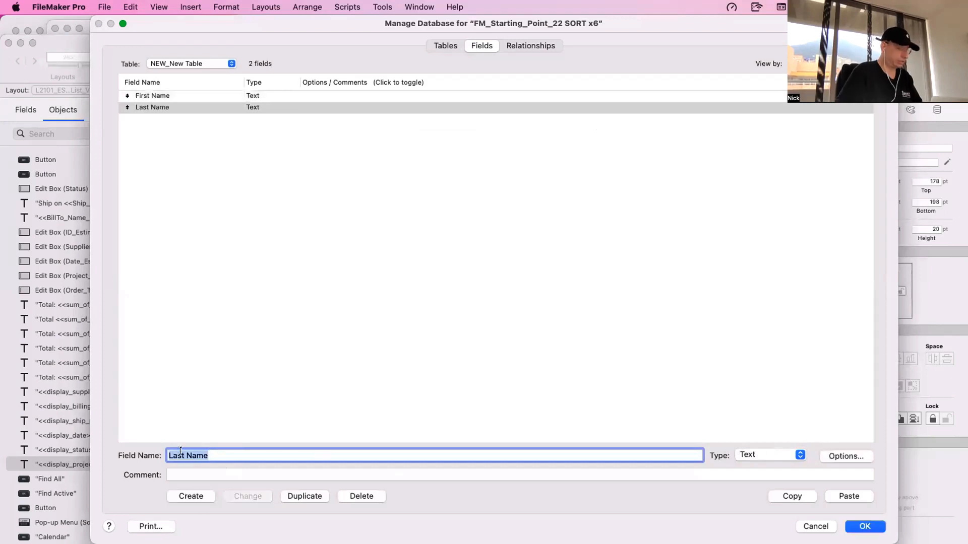
text(Status)
click(198, 494)
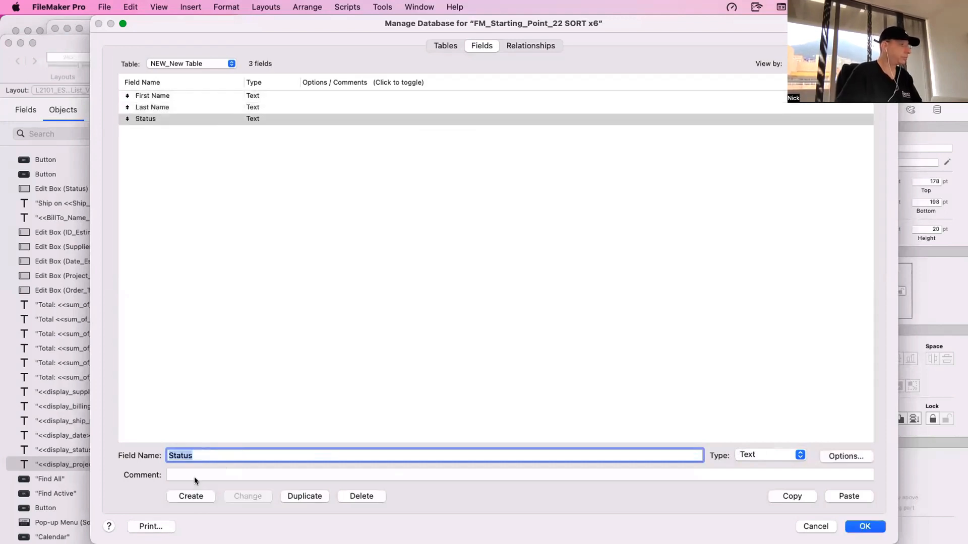
text(Ty)
key(BackSpace)
key(BackSpace)
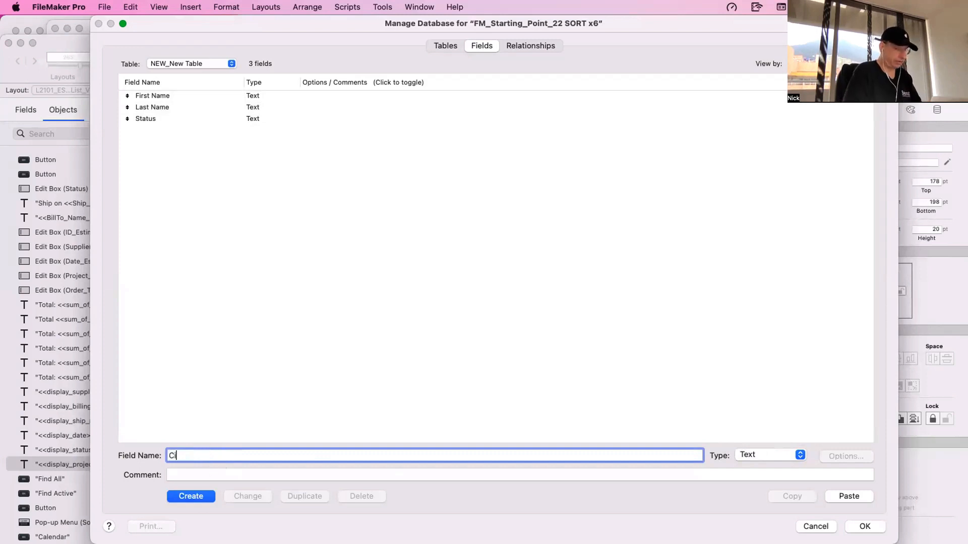
text(City)
click(199, 496)
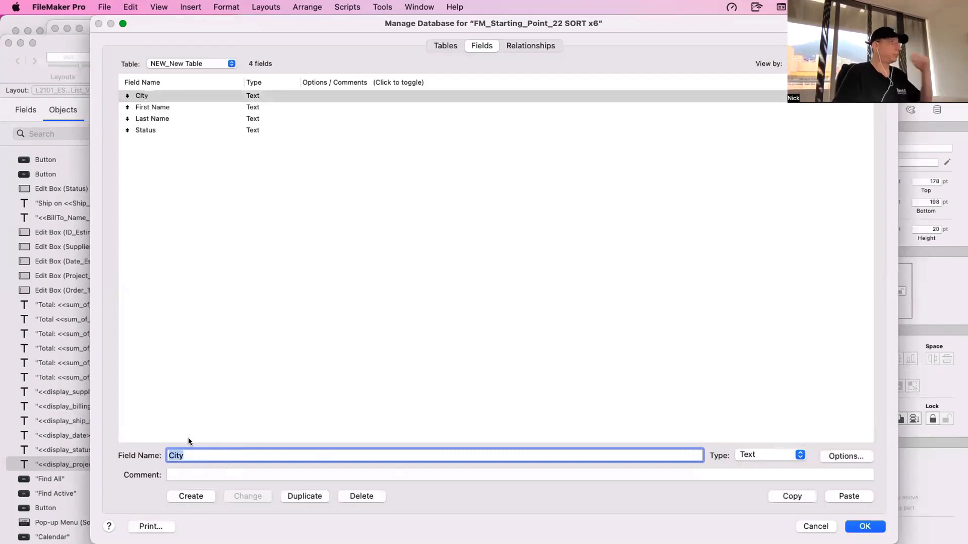
- Paste the copied sort fields into NEW_New Table and switch the field list from comments to options
click(198, 408)
key(super+v)
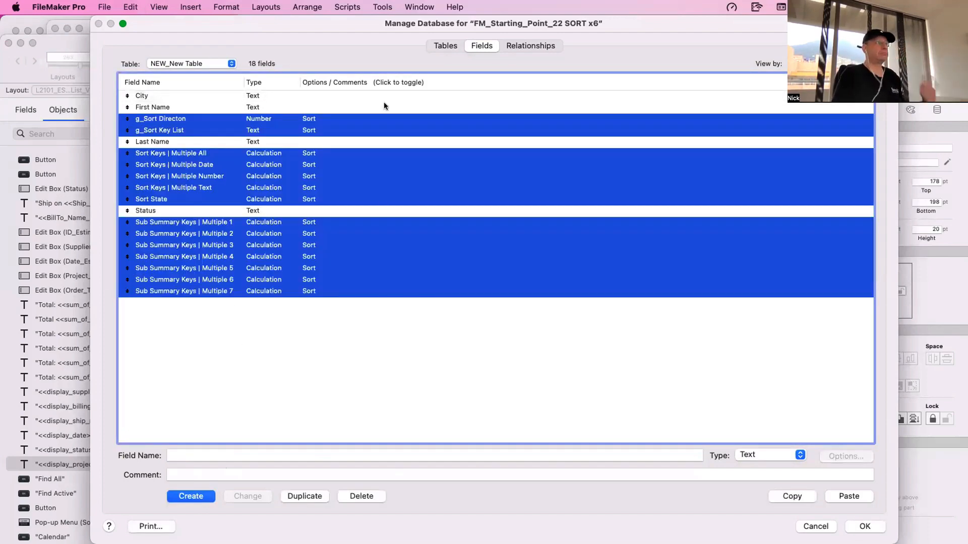
click(375, 83)
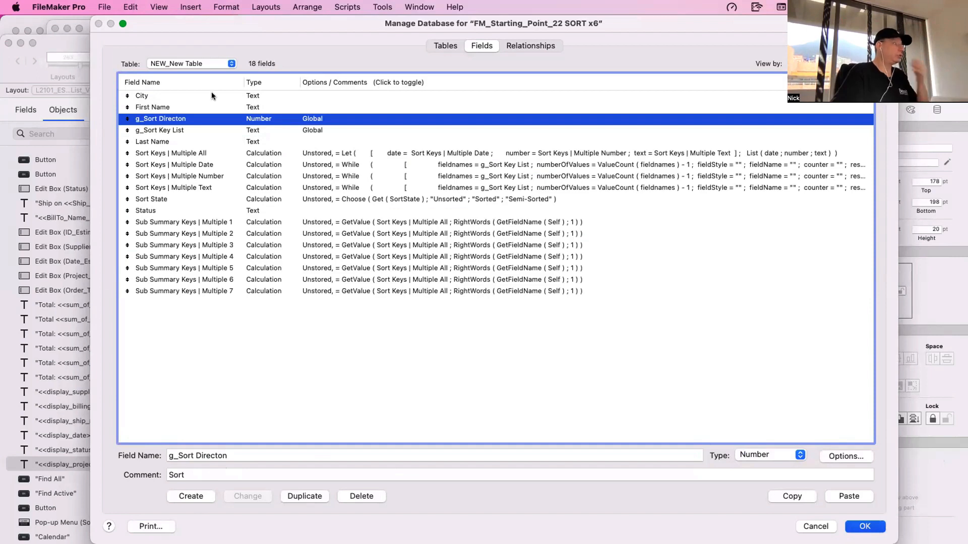
- Save the database definition changes and switch to the NEW_New Table layout for editing
key(Return)
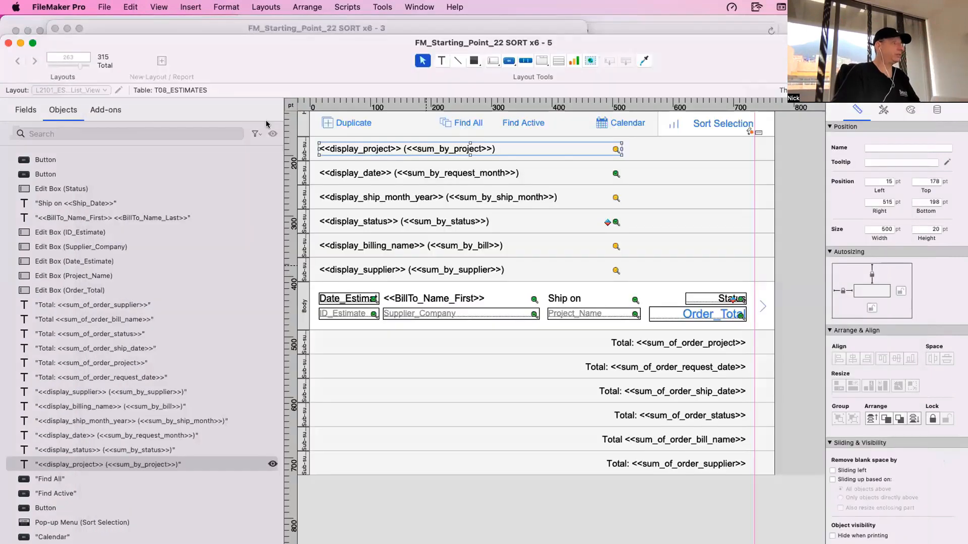
click(80, 90)
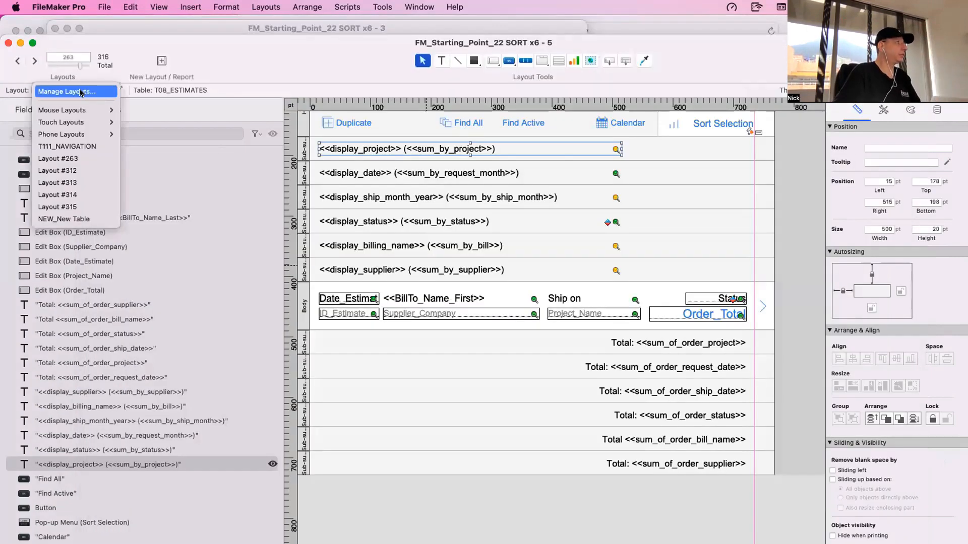
click(71, 217)
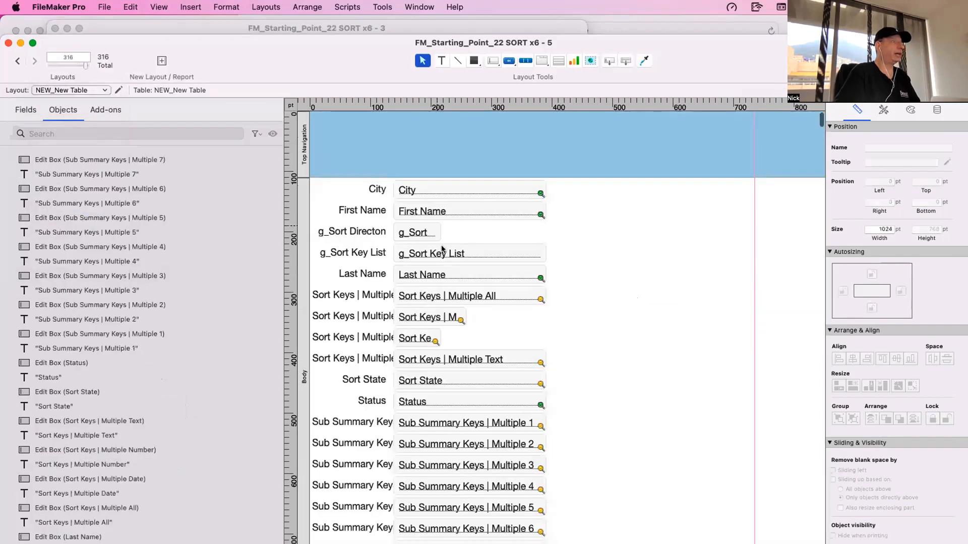
key(super+a)
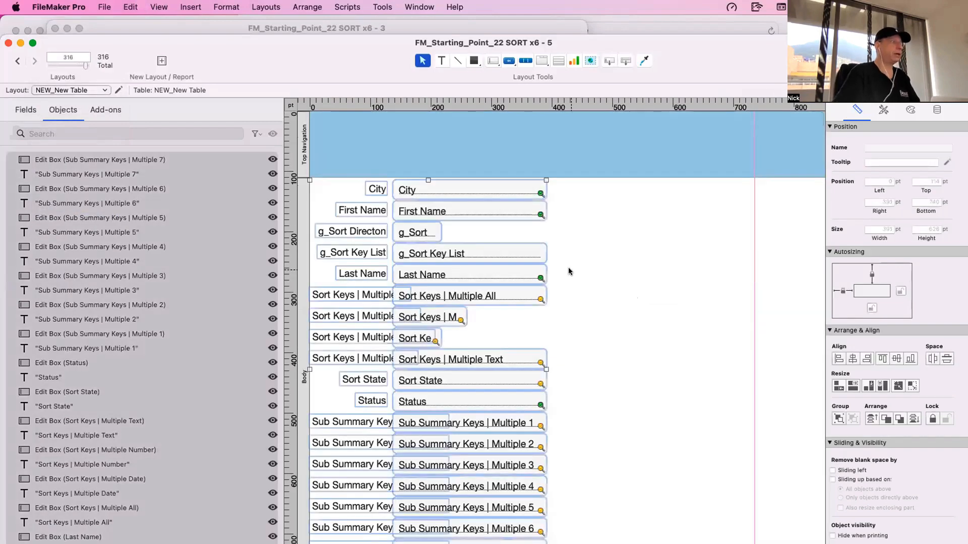
click(569, 271)
drag(382, 64, 294, 18)
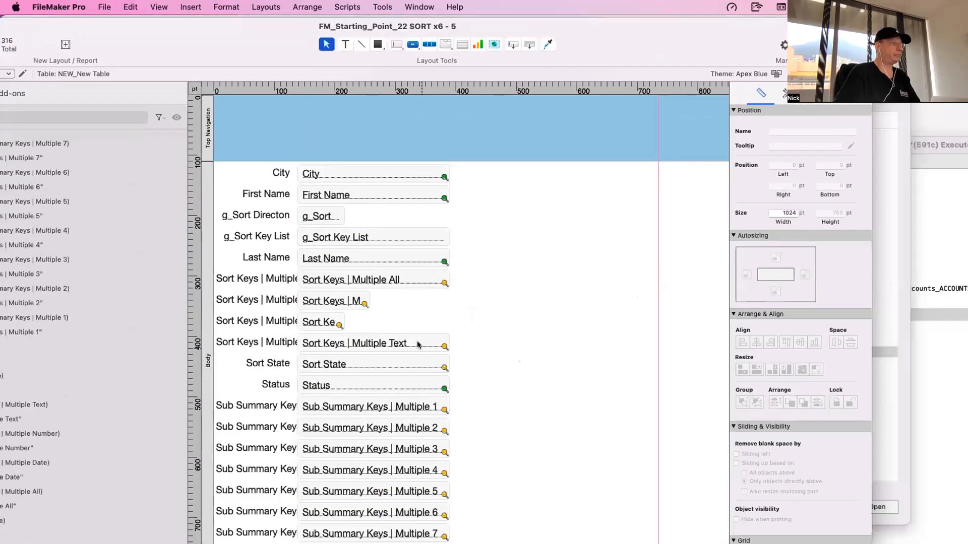
- Move the seven Sub Summary Keys fields with their labels into a separate column right of the other layout fields
scroll(417, 345, down, 5)
drag(508, 459, 197, 316)
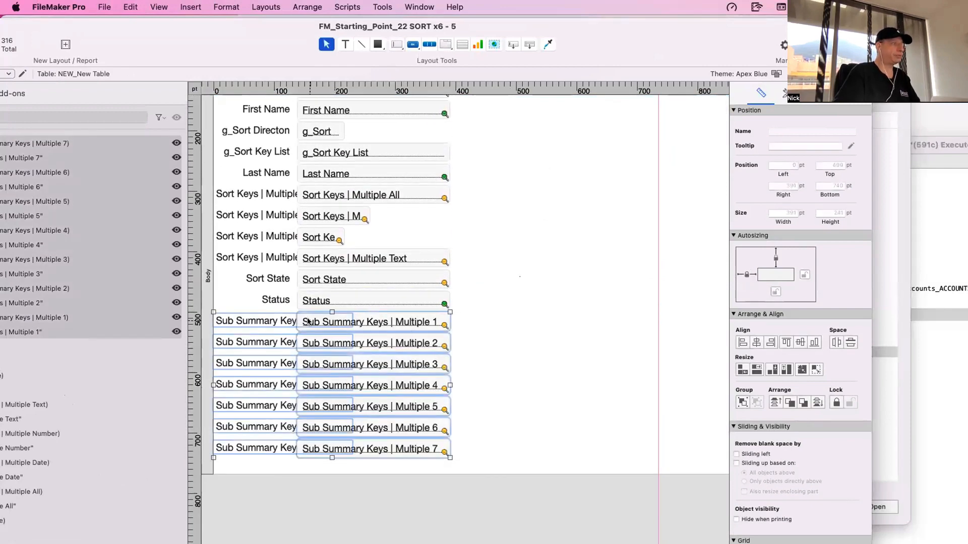
drag(276, 341, 547, 322)
click(392, 327)
scroll(402, 313, up, 3)
- Move the Sort Keys, Sort State, g_Sort Directon and g_Sort Key List fields with labels above the Sub Summary Keys column
click(325, 389)
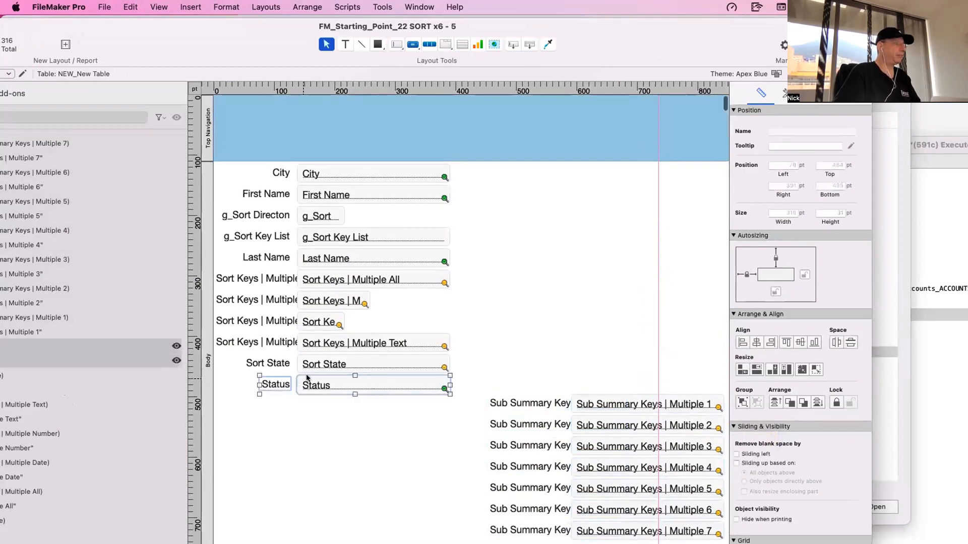
drag(483, 364, 224, 272)
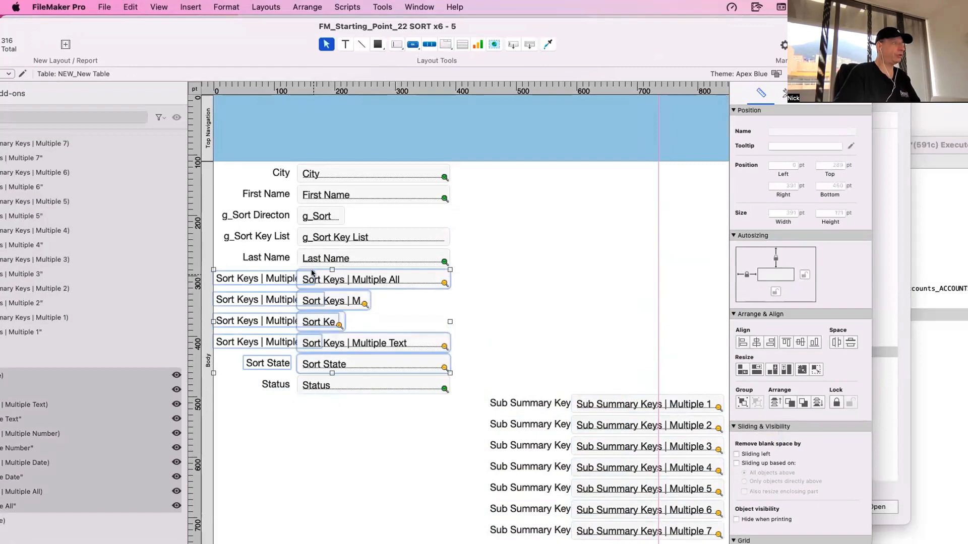
drag(311, 276, 585, 273)
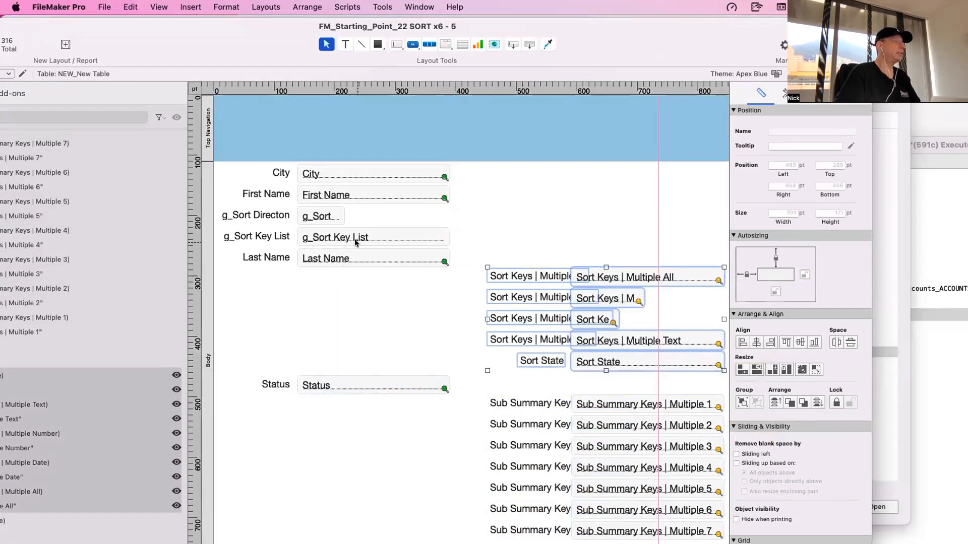
click(316, 217)
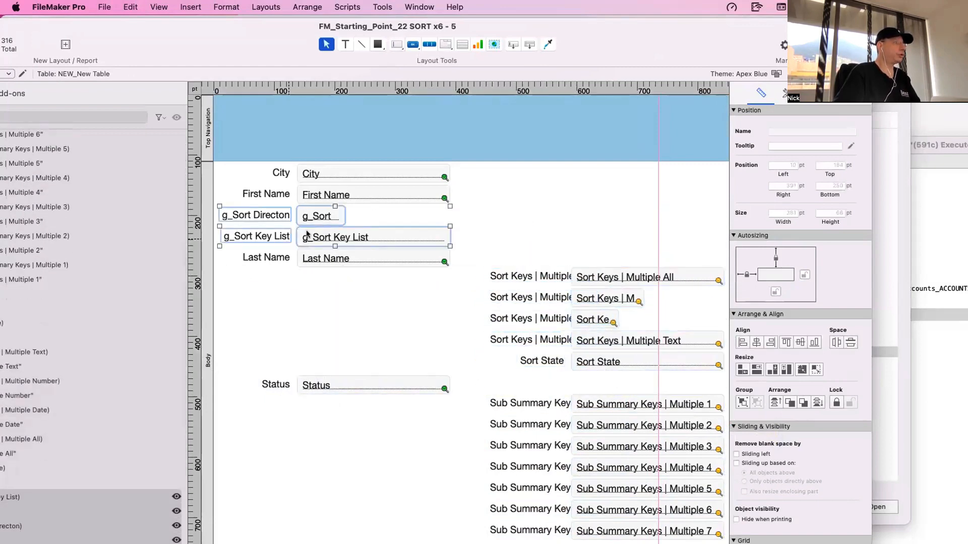
drag(298, 239, 588, 243)
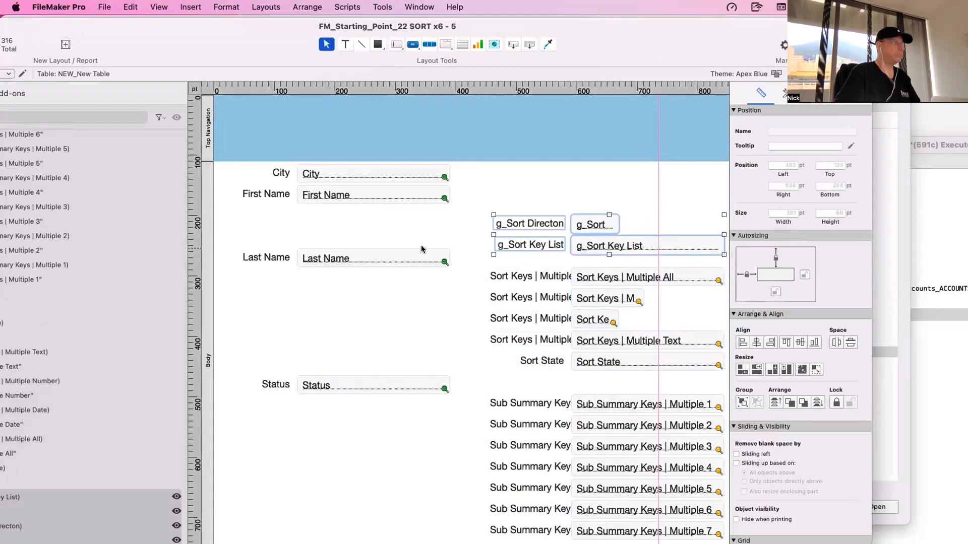
click(347, 319)
- Stack the Last Name and Status fields with their labels directly below First Name
click(274, 259)
shift+click(332, 258)
drag(332, 258, 331, 215)
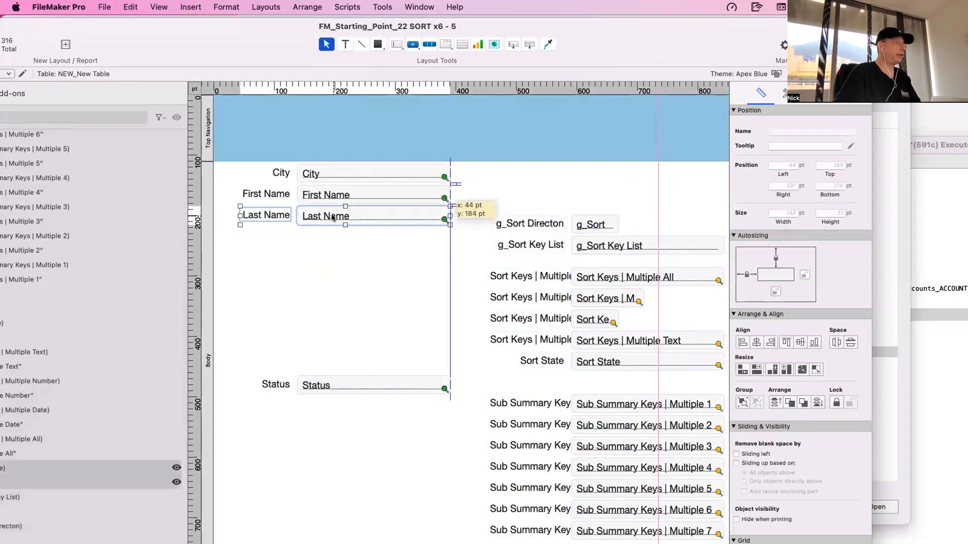
click(303, 315)
click(274, 384)
shift+click(321, 386)
drag(321, 387, 321, 241)
click(340, 289)
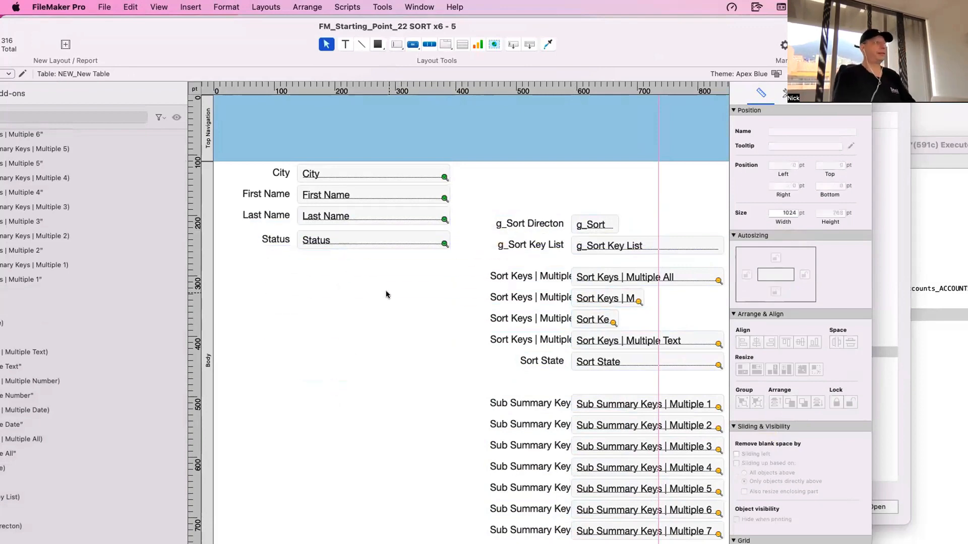
- Shift the City, First Name, Last Name and Status fields down together as a block, away from the Top Navigation part
drag(385, 291, 237, 161)
drag(298, 193, 292, 237)
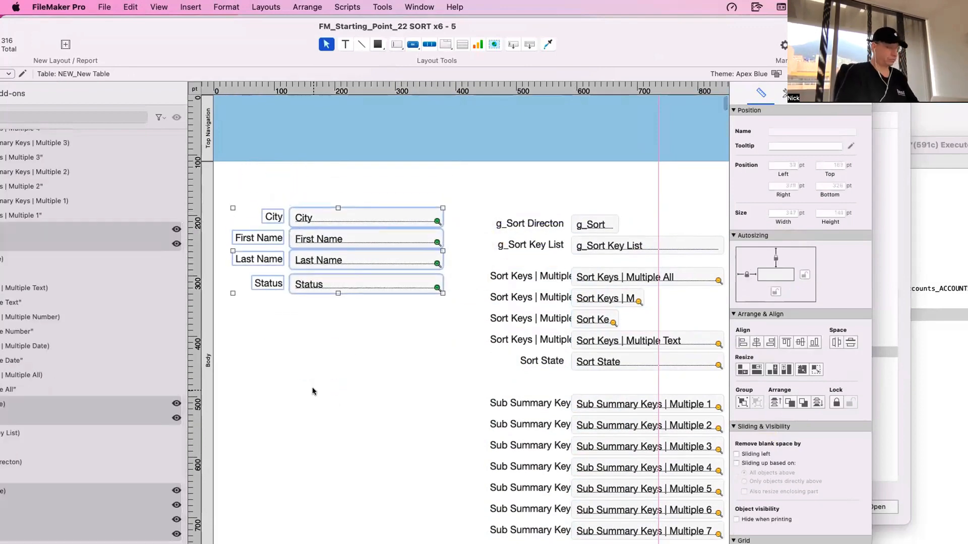
click(313, 388)
- Switch the layout to Browse mode and create a record with Santa Clara as the City
key(super+b)
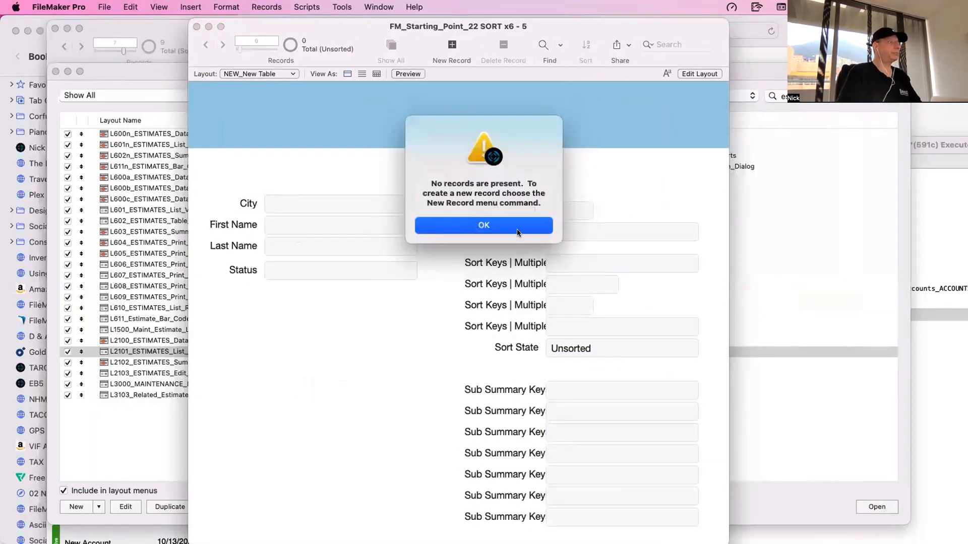
click(516, 230)
click(432, 45)
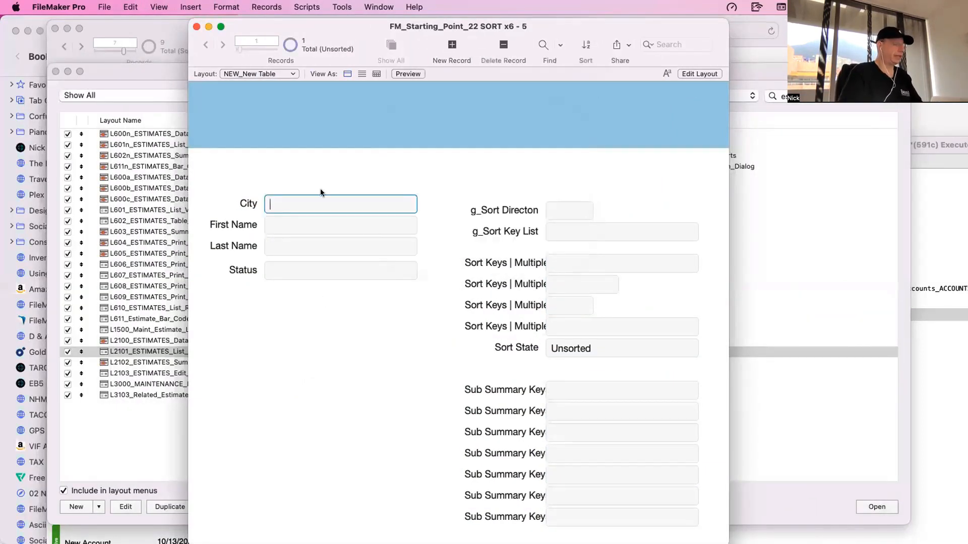
text(Santa Cla)
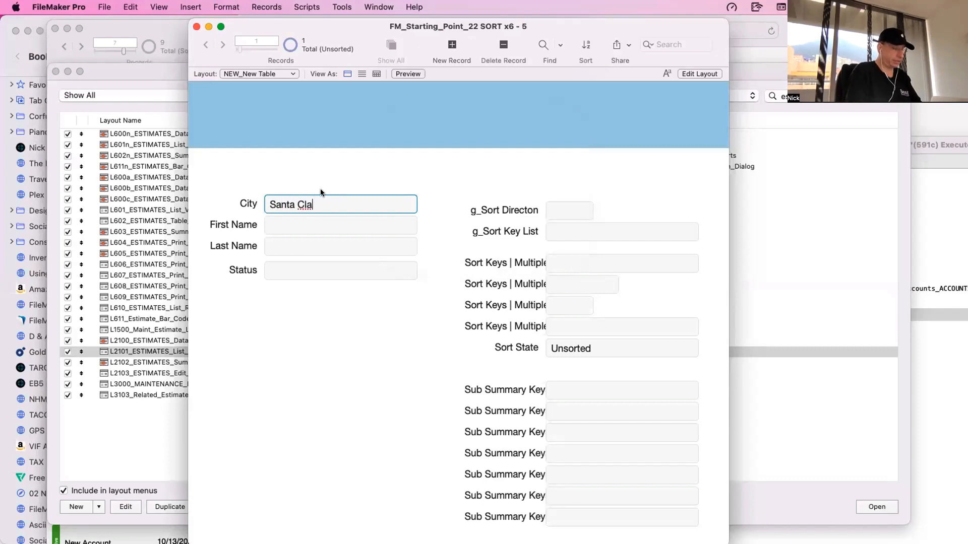
text(ra)
- Fill in the record's first and last name, set its Status to Good, and commit it
click(314, 225)
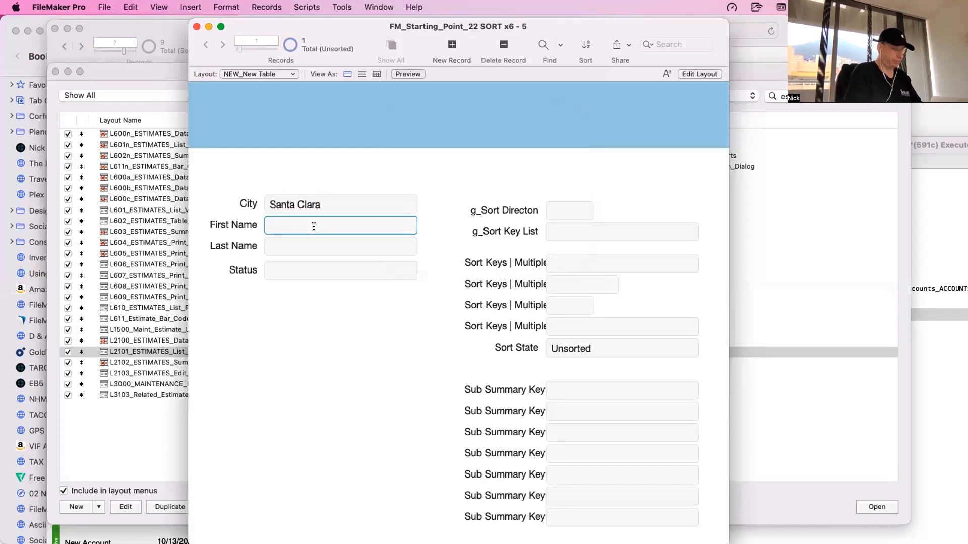
click(317, 245)
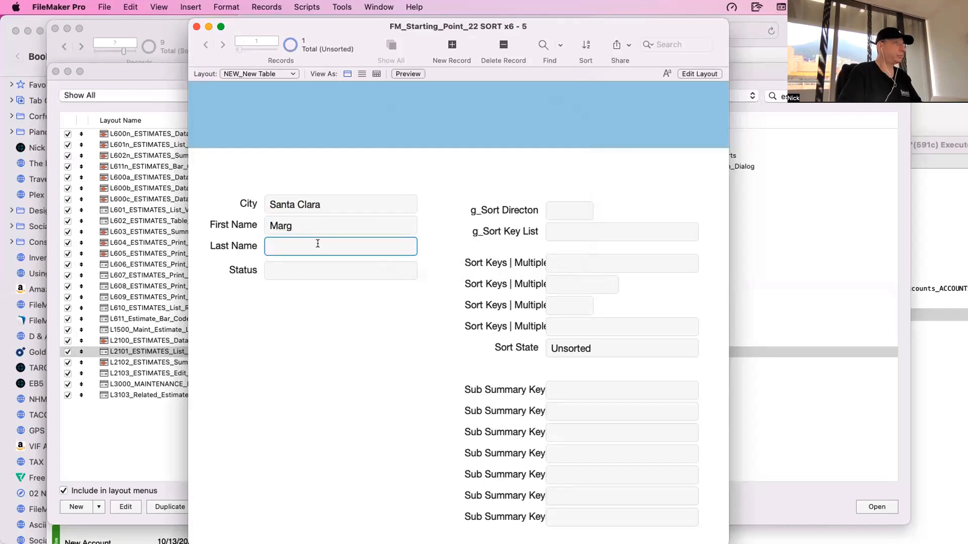
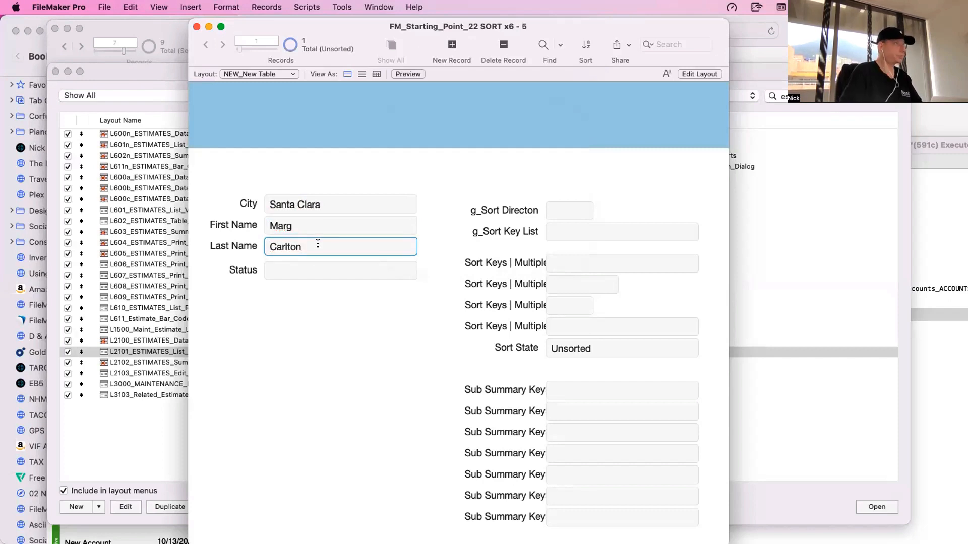
click(311, 267)
text(Good)
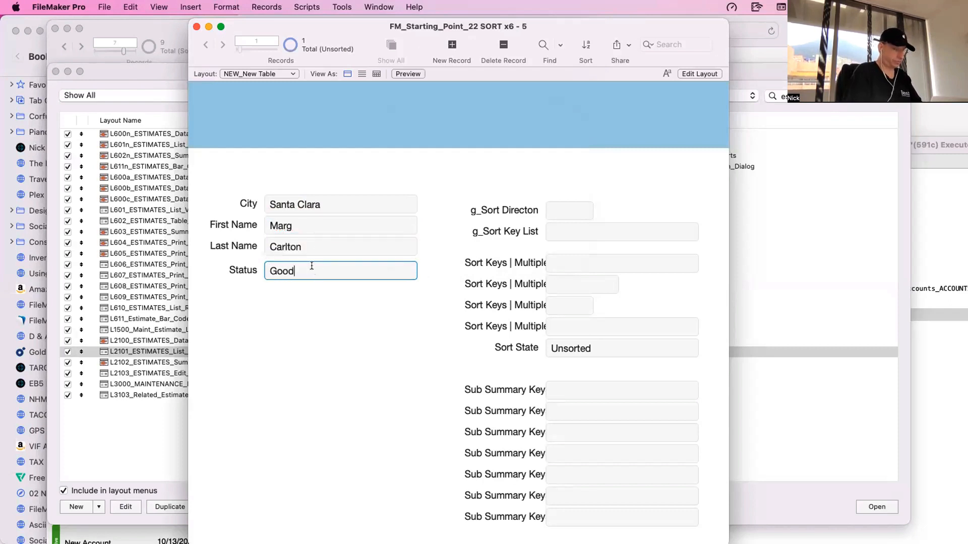
click(312, 283)
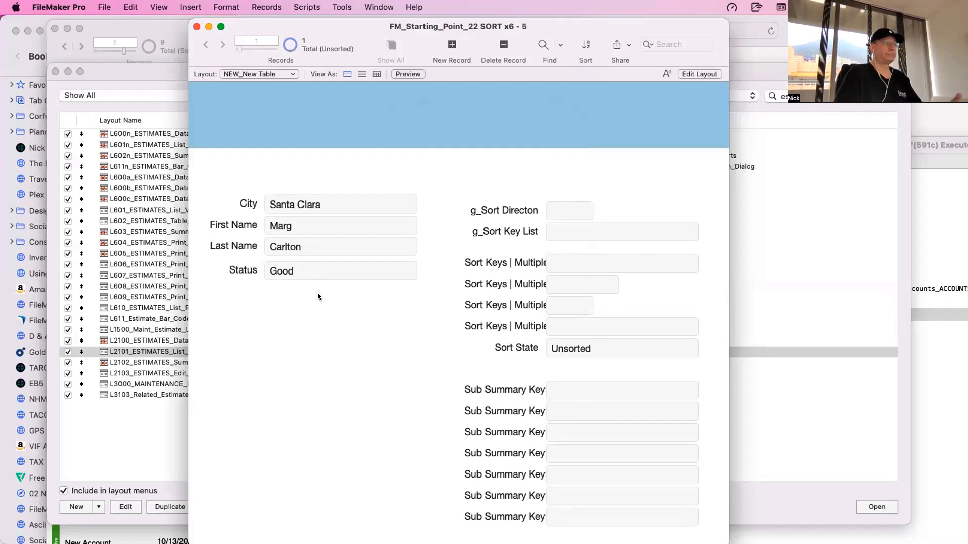
- Create a second record with City Fairfield, the person's first and last name, and Status Very Good
click(451, 46)
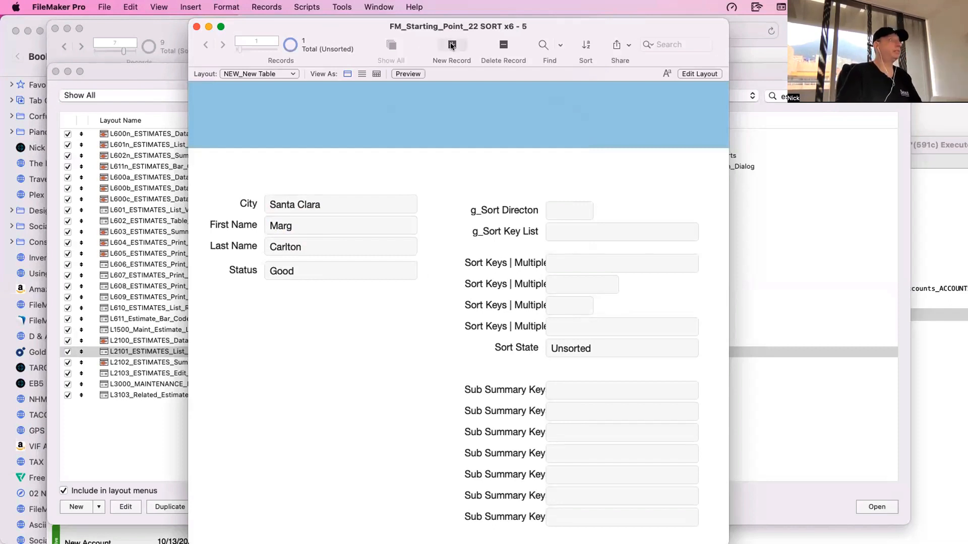
click(453, 45)
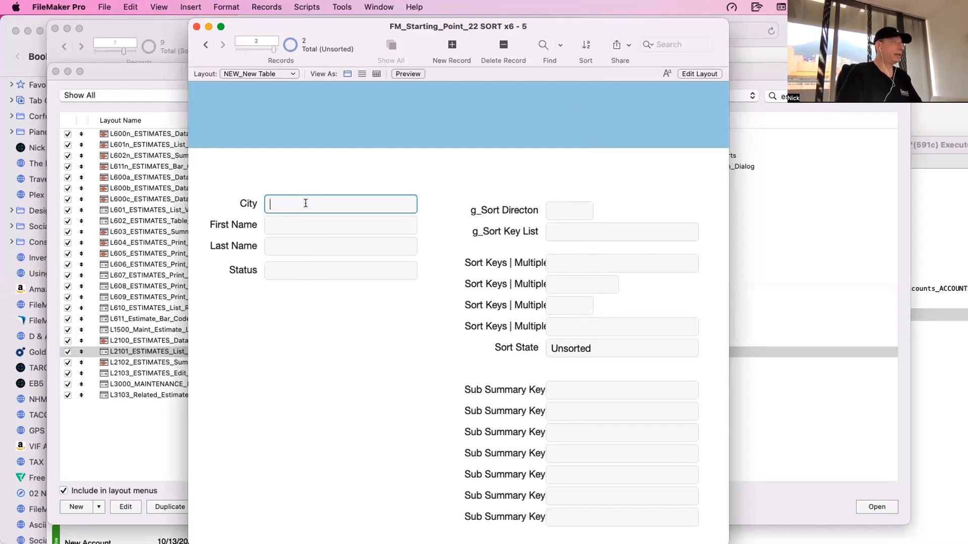
text(Fairfield)
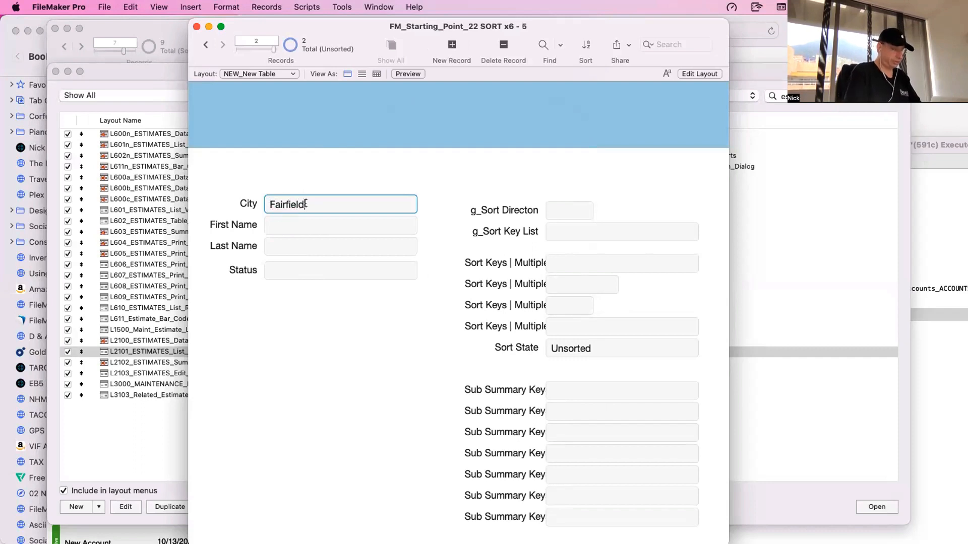
key(Tab)
click(309, 230)
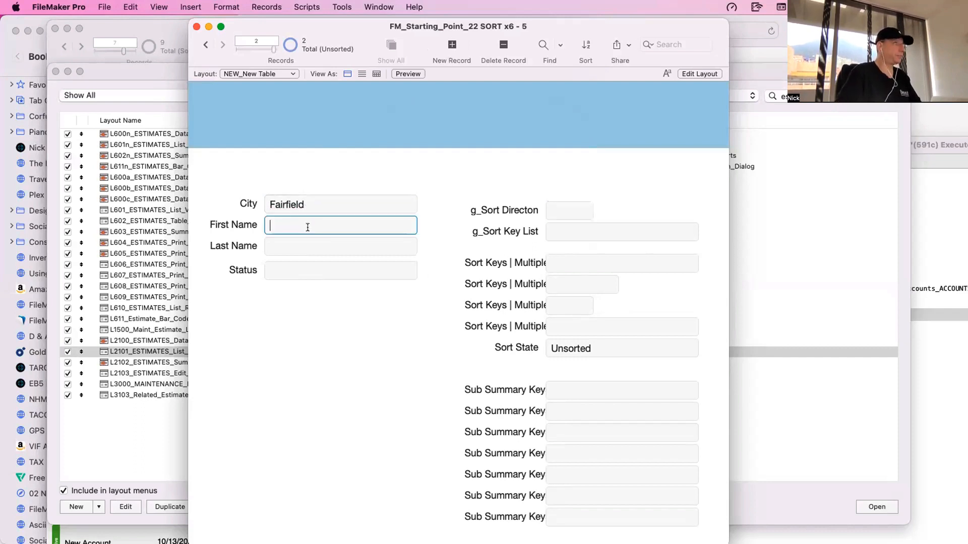
click(294, 242)
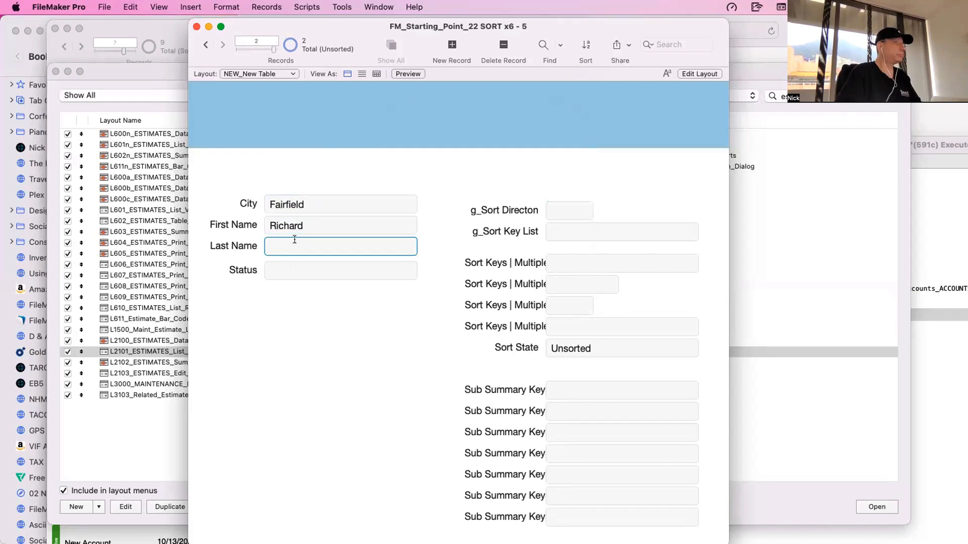
click(301, 269)
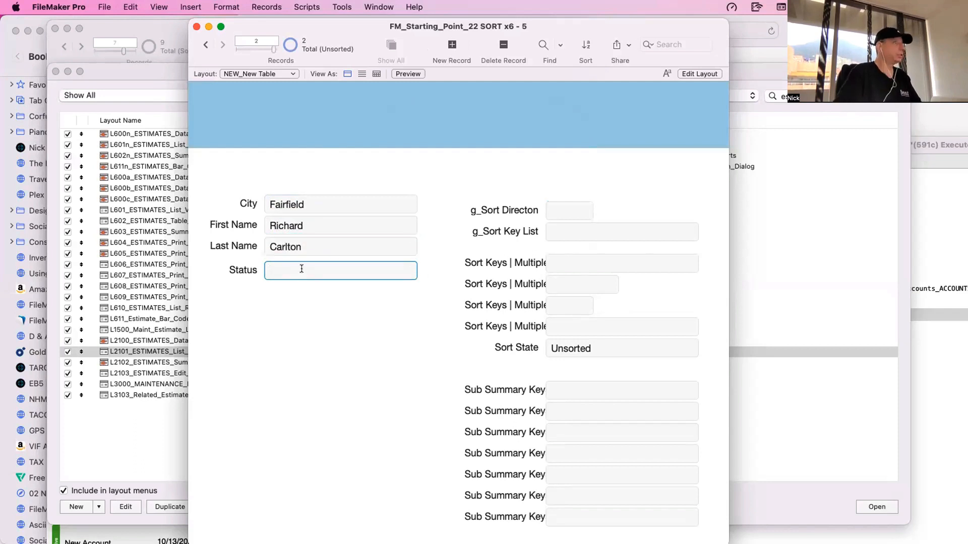
text(Very Good)
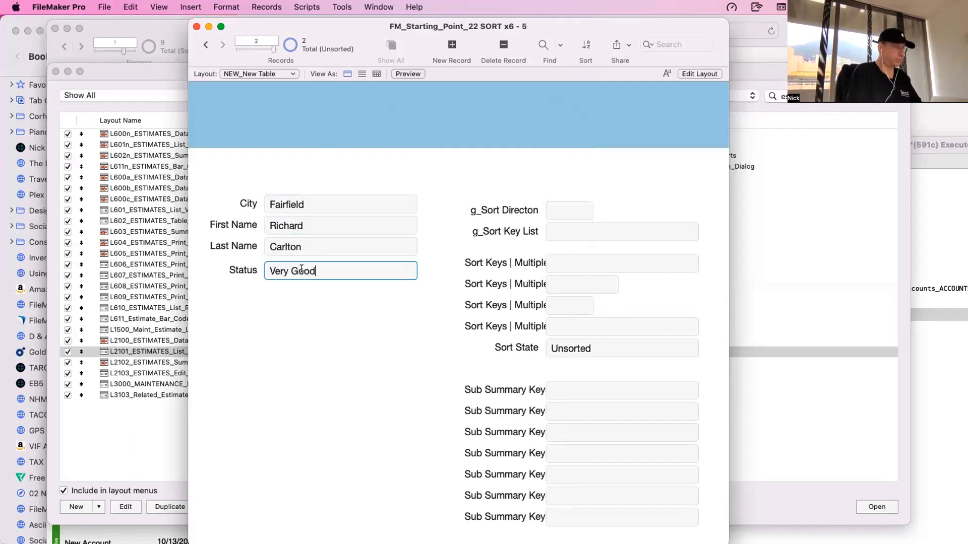
click(317, 311)
- Create a third record with City Bogota, the person's first and last name, and Status Not so bad
click(451, 47)
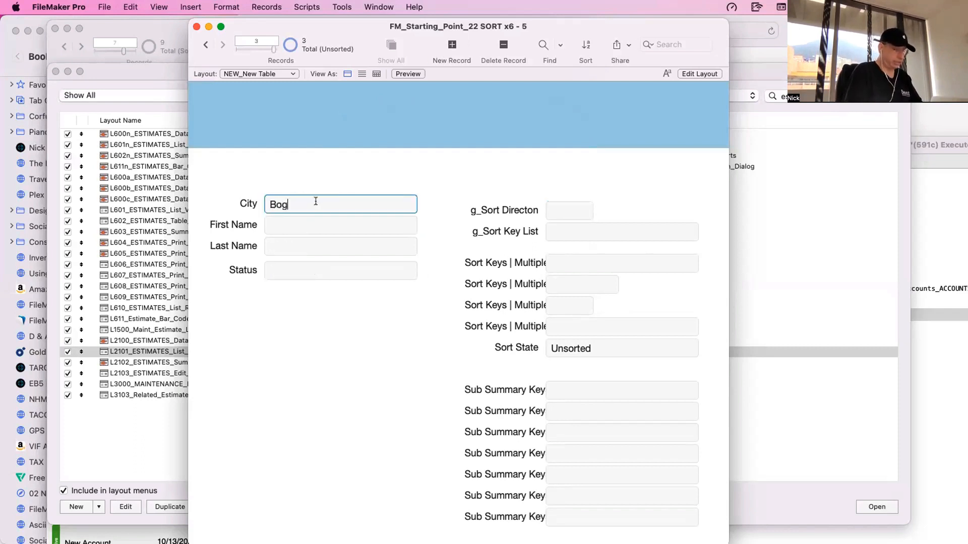
click(312, 219)
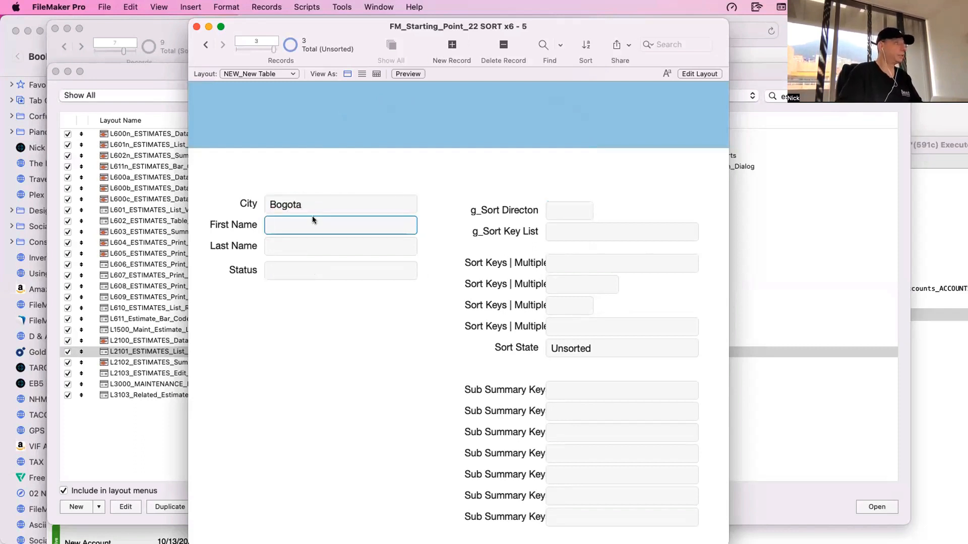
text(Nick)
click(305, 246)
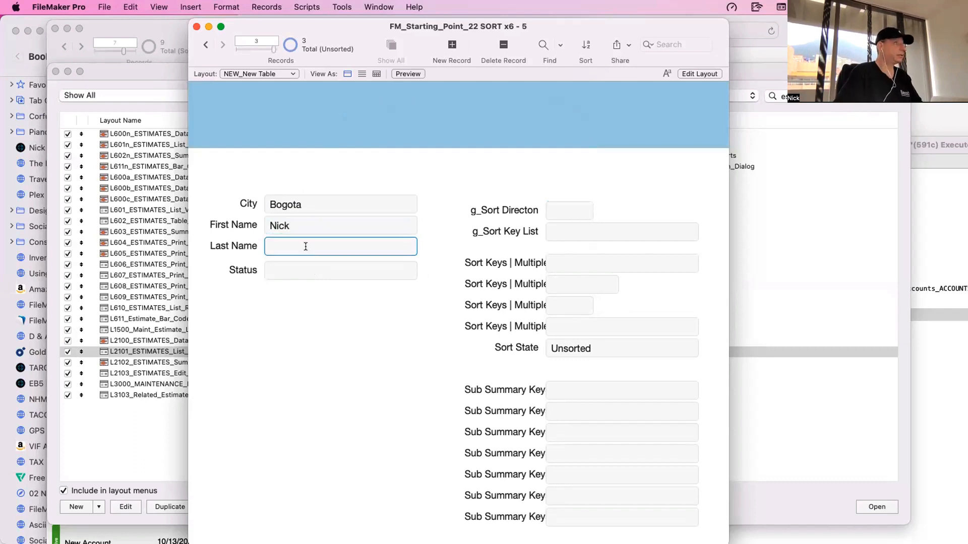
click(304, 265)
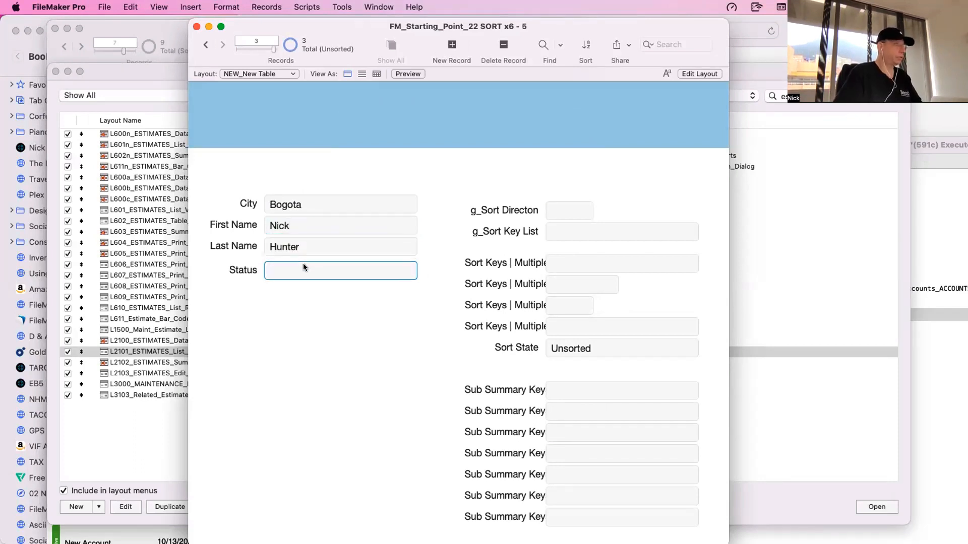
text(Not so bod)
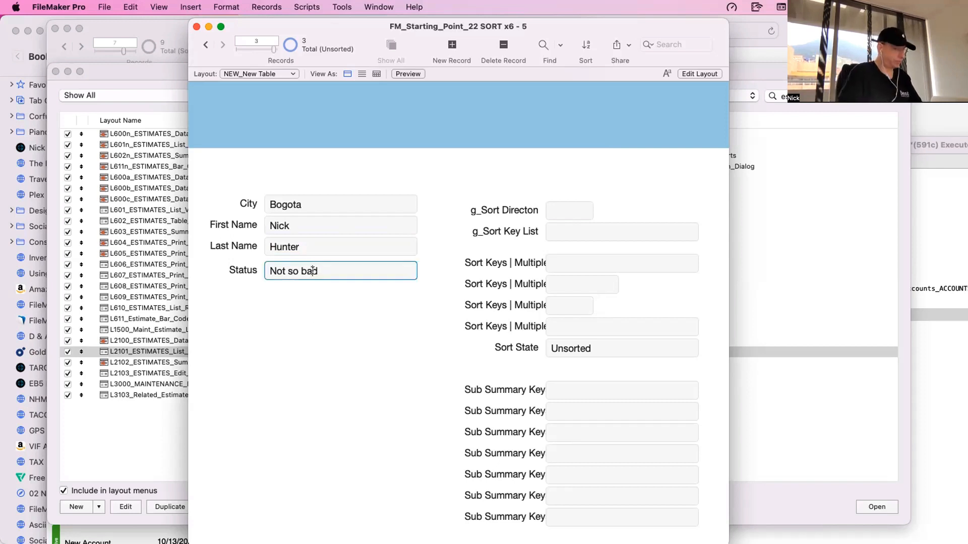
click(320, 334)
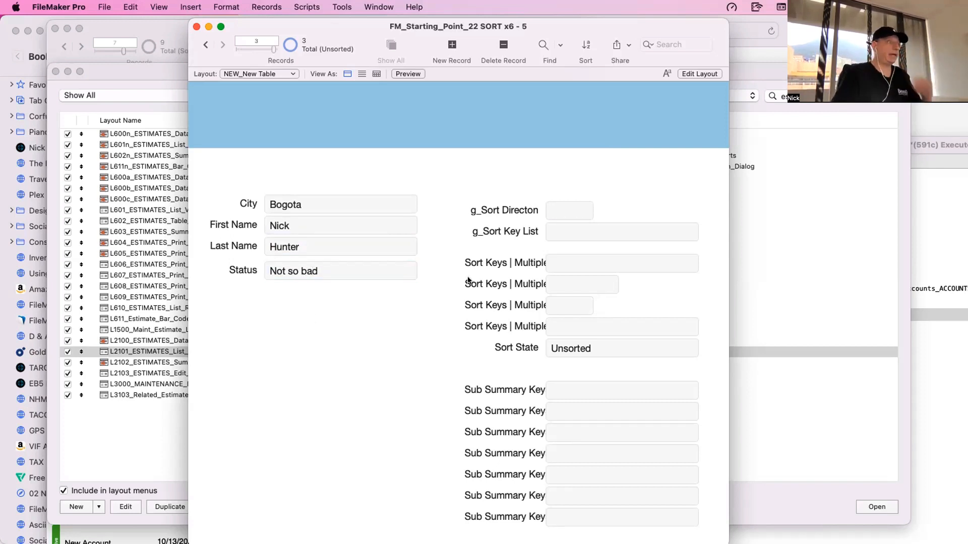
- Return to Layout mode and delete the g_Sort Directon field together with its label
click(574, 229)
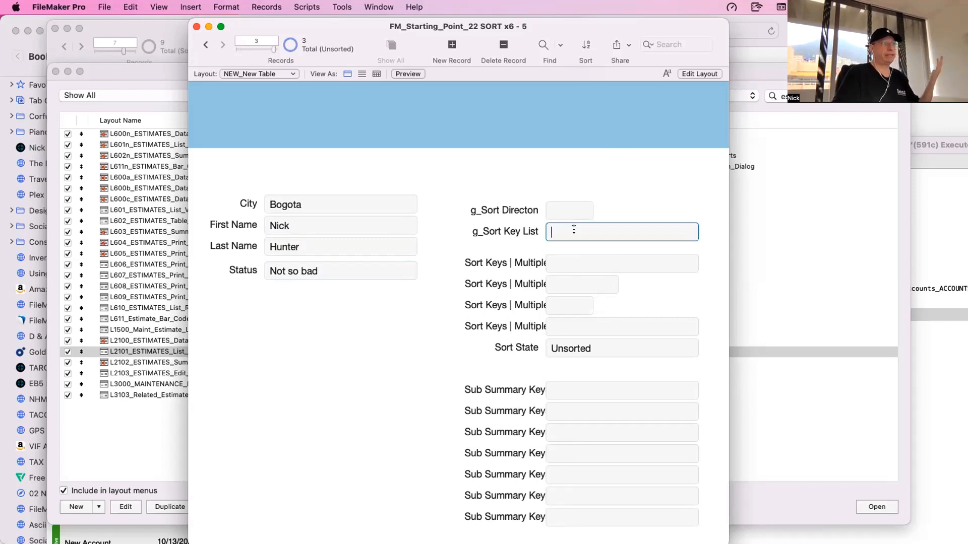
key(super+l)
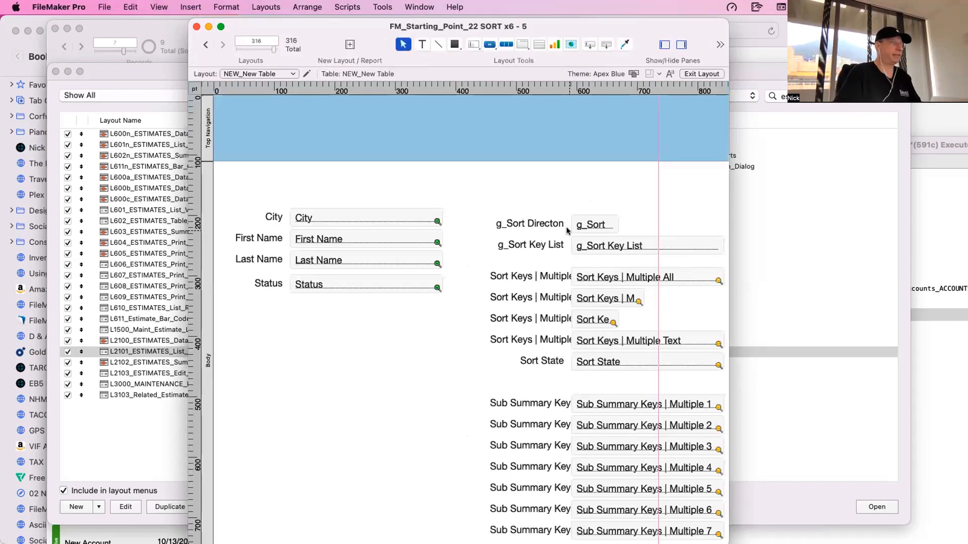
scroll(567, 231, right, 8)
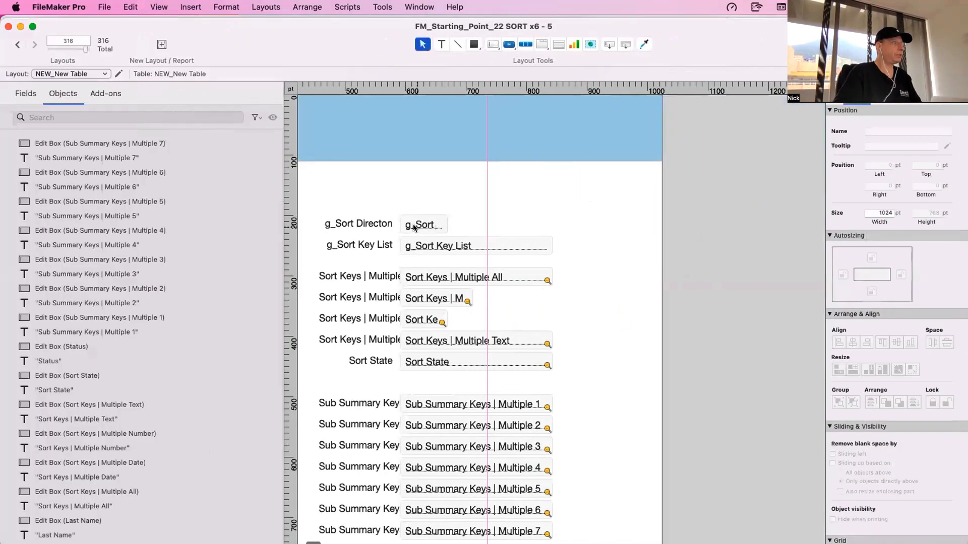
click(412, 225)
shift+click(359, 224)
drag(408, 222, 408, 177)
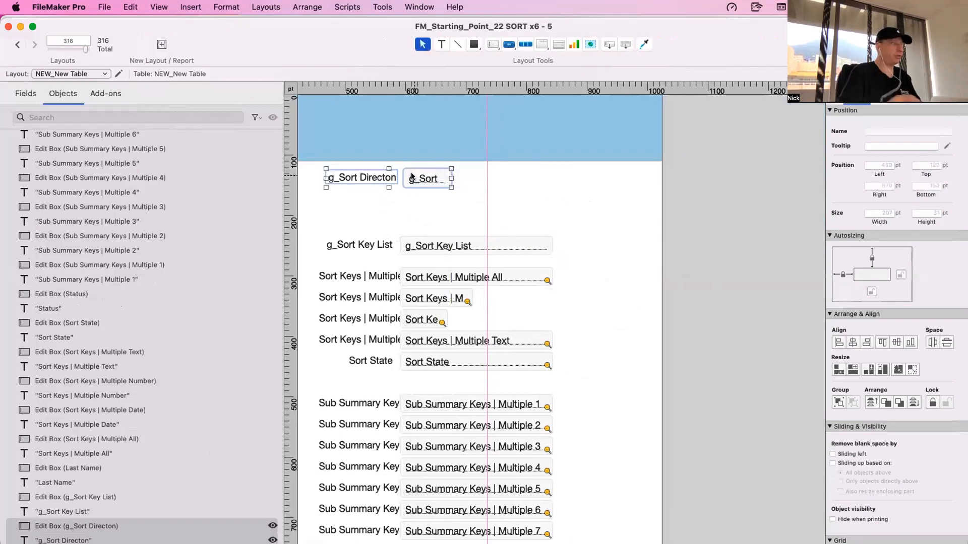
key(Delete)
- Move the g_Sort Key List field and label up, make the field about 130 pt high, and widen the layout to about 1302 pt
click(424, 247)
shift+click(387, 247)
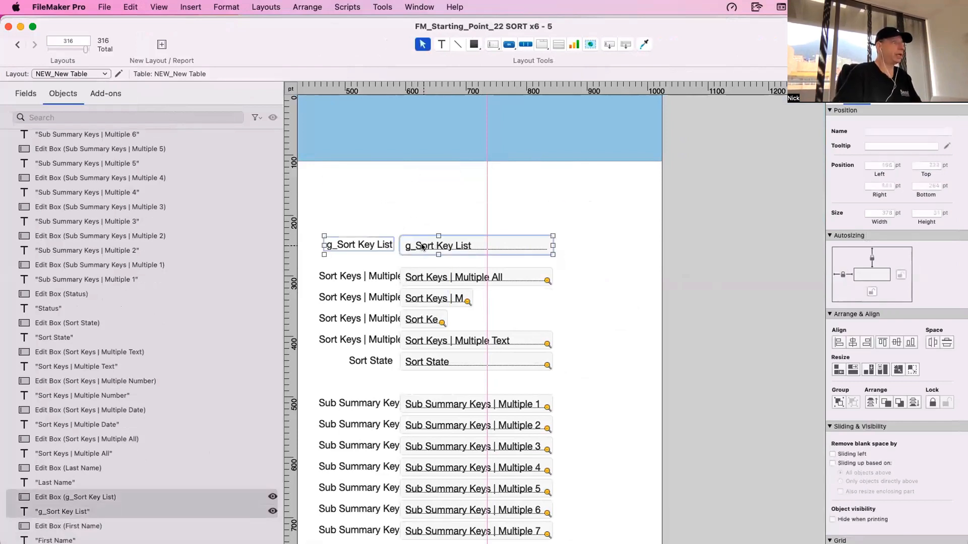
drag(419, 247, 429, 190)
click(481, 191)
drag(486, 197, 483, 267)
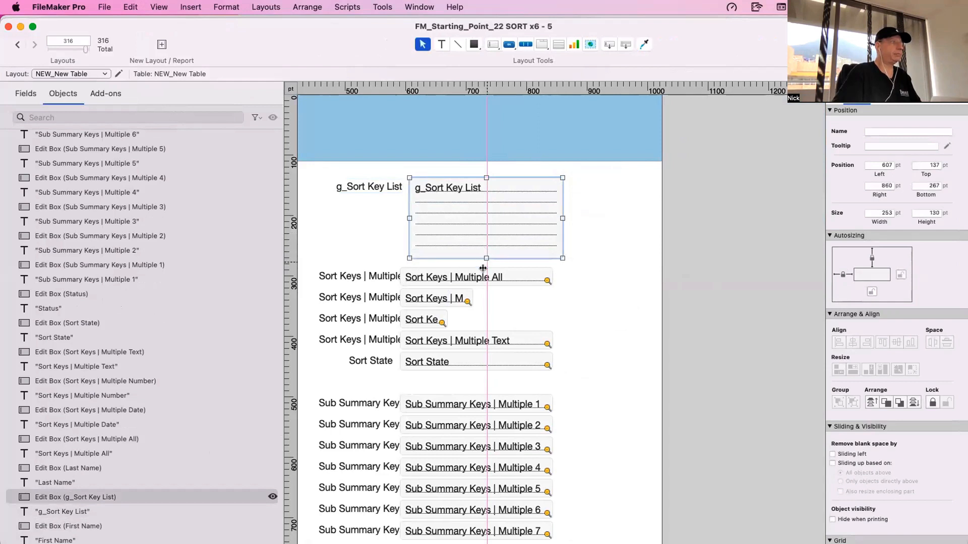
drag(660, 244, 796, 257)
- Place the Sort Keys | Multiple All field and label beside g_Sort Key List and enlarge the field to a similar height
click(387, 276)
shift+click(448, 277)
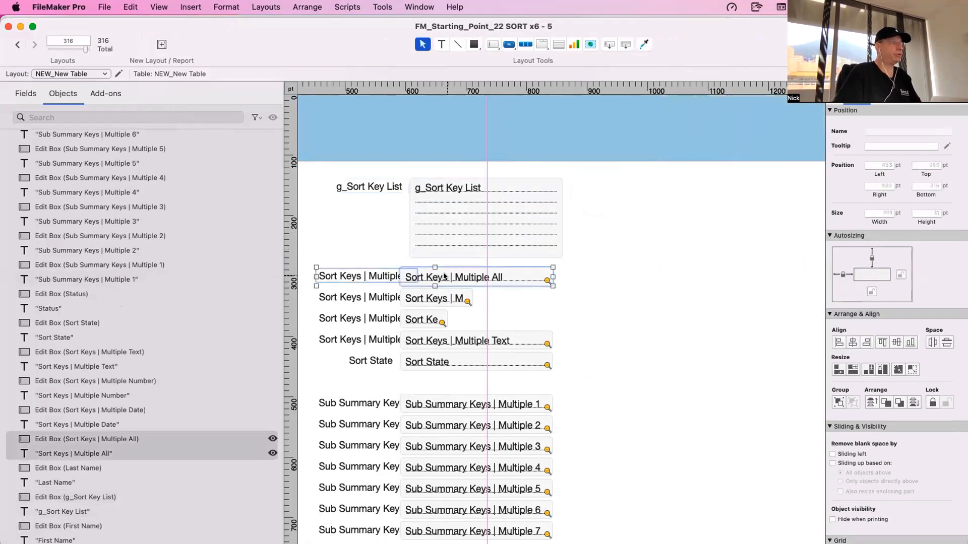
drag(448, 276, 723, 255)
click(721, 190)
click(554, 282)
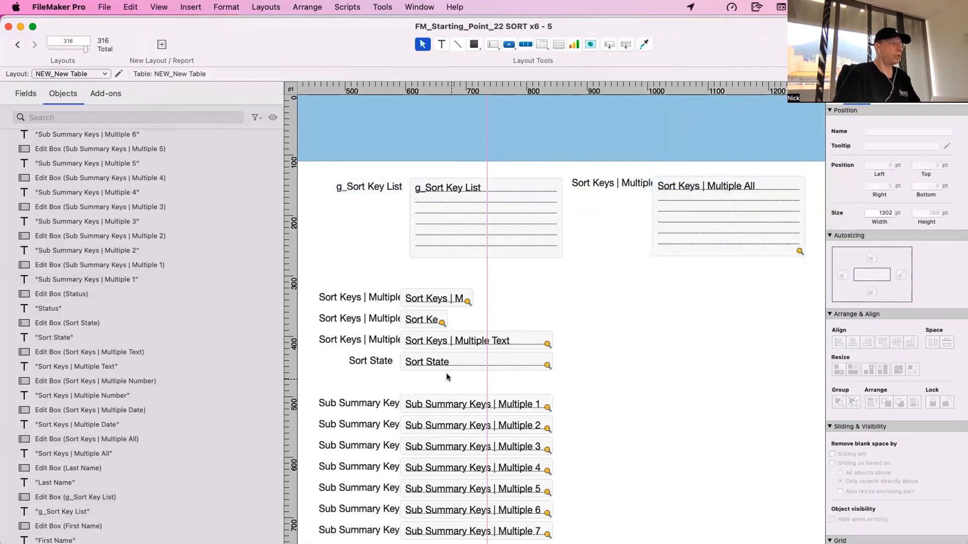
- Move the Sort State field and label slightly down and widen the Sort Keys | Multiple Number field to match the Date field
click(439, 362)
shift+click(373, 360)
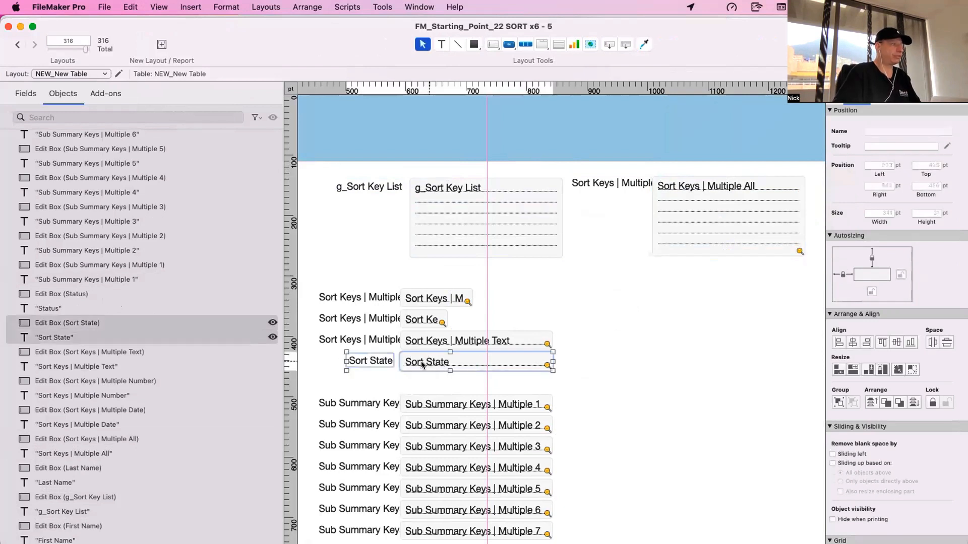
drag(421, 361, 412, 374)
click(431, 322)
drag(416, 340, 472, 319)
- Shift the Sort Keys | Multiple Date, Number and Text fields away from their labels to a left position of about 677 pt
click(456, 296)
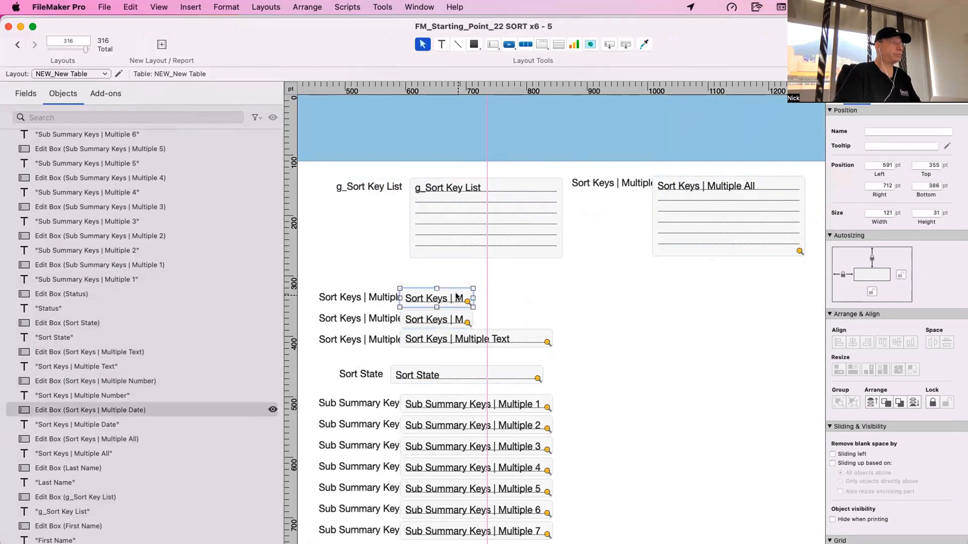
drag(503, 288, 468, 346)
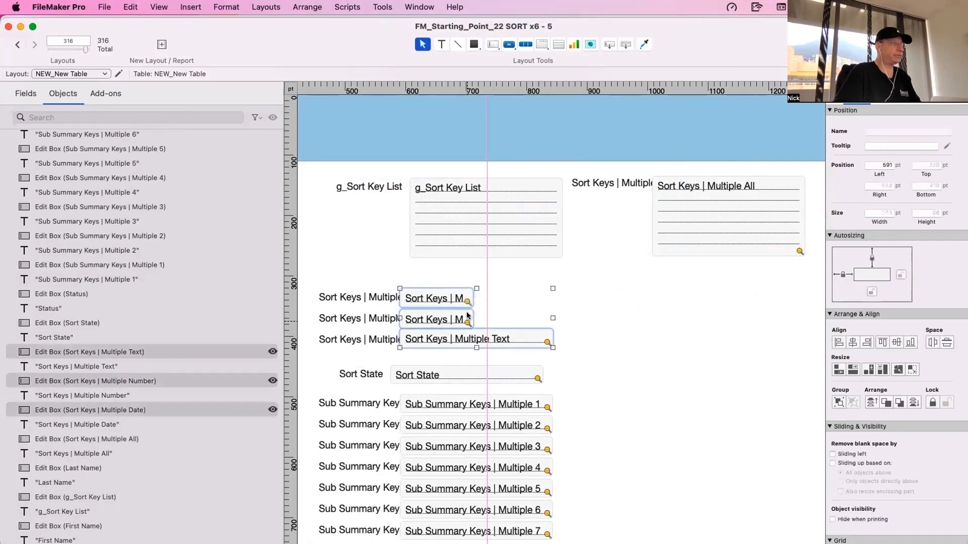
click(385, 276)
scroll(383, 276, left, 2)
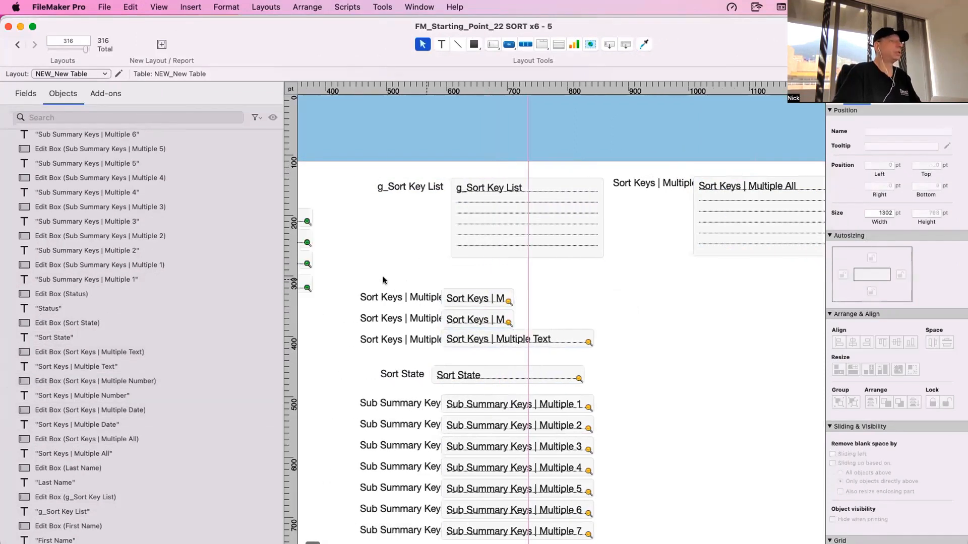
drag(382, 276, 391, 347)
click(510, 301)
click(497, 343)
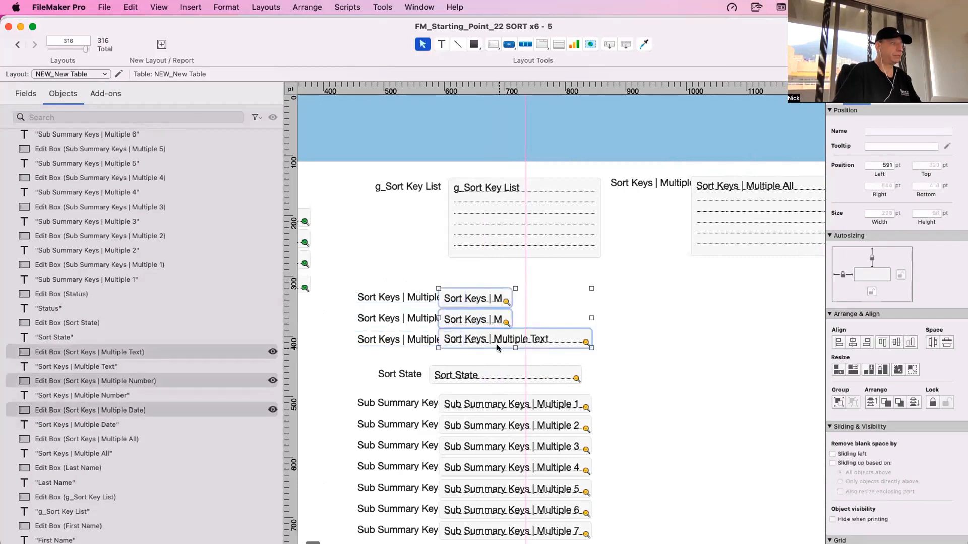
drag(526, 322, 537, 298)
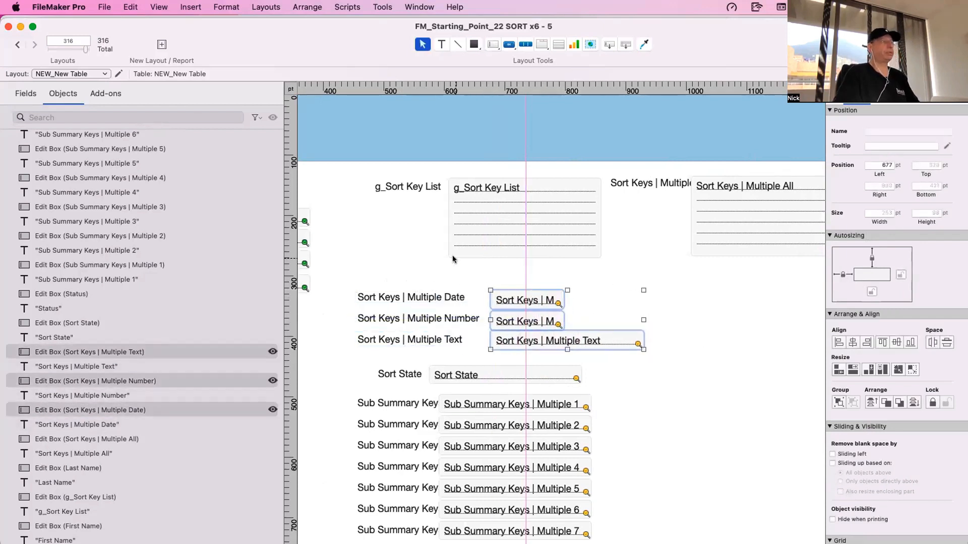
- Show the rearranged layout in Browse mode and widen its window to reveal more of the Sort Keys | Multiple All field
scroll(466, 245, left, 5)
scroll(466, 246, left, 2)
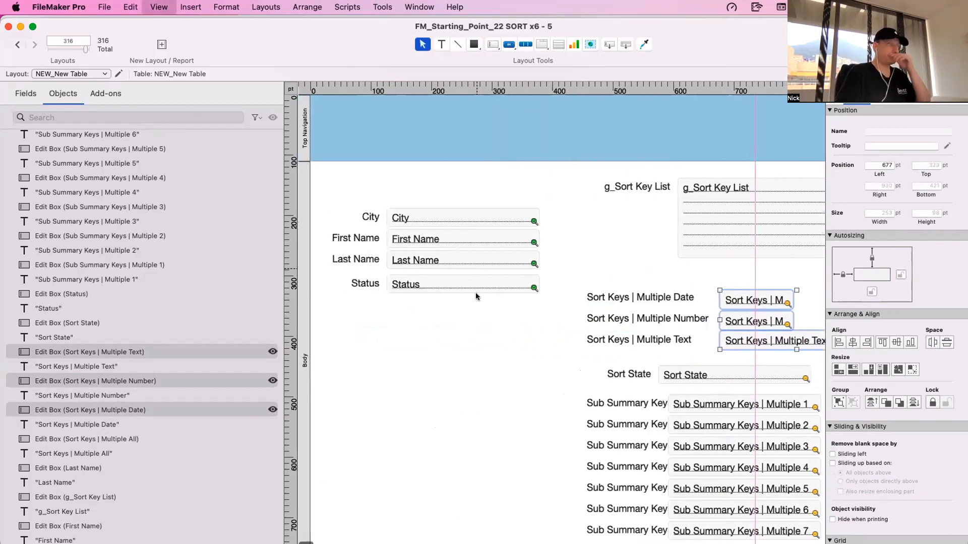
key(super+b)
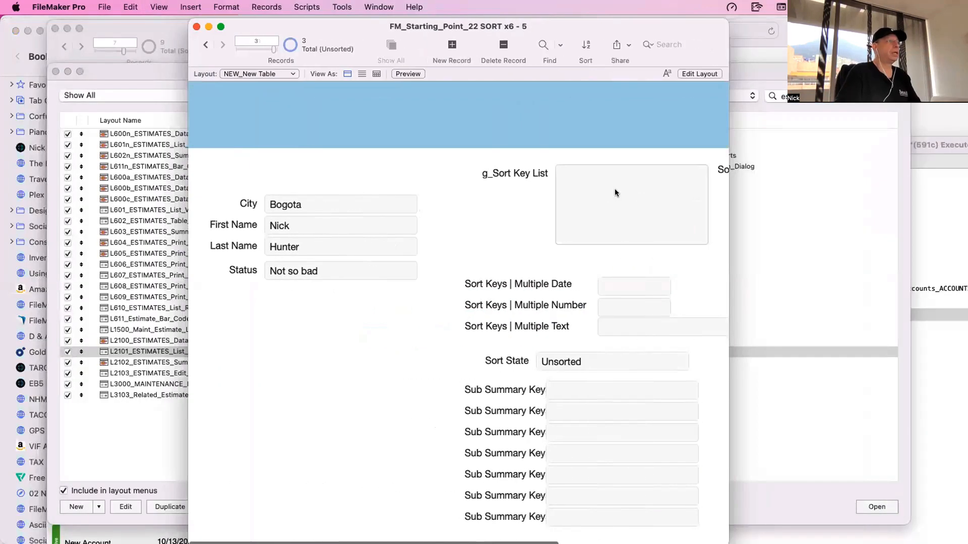
click(614, 192)
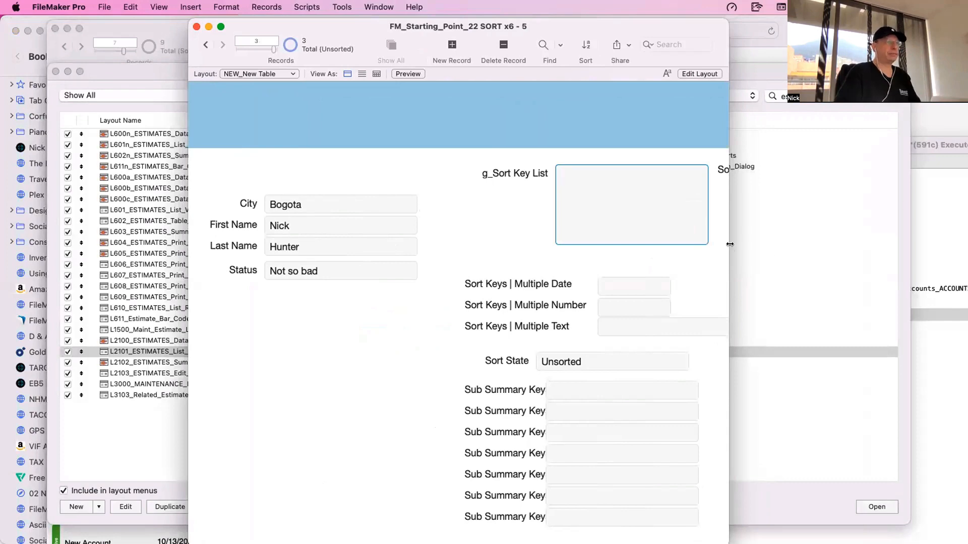
drag(730, 244, 858, 250)
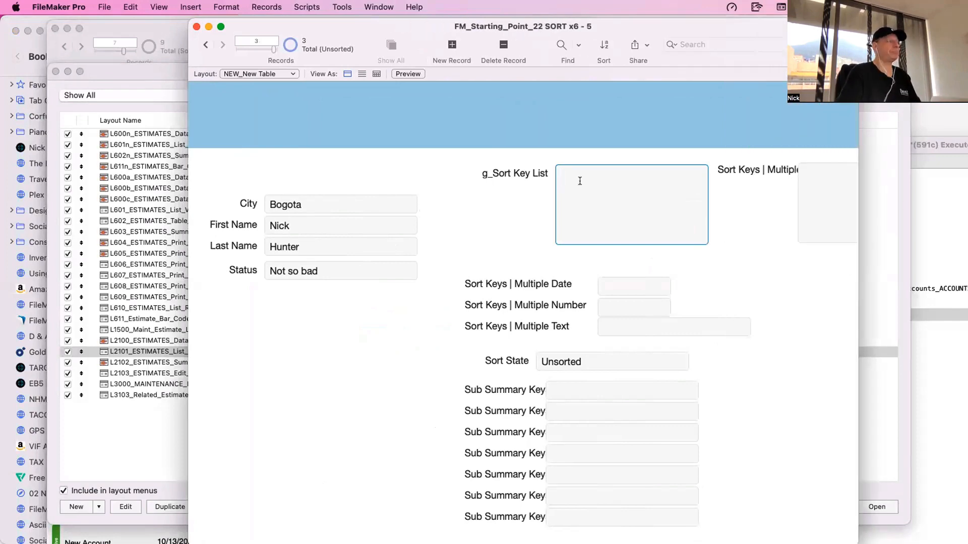
click(860, 388)
- Put the accounts data entry layout in Layout mode and copy its three-dot button and the Menu_2 popover button
key(super+w)
click(122, 173)
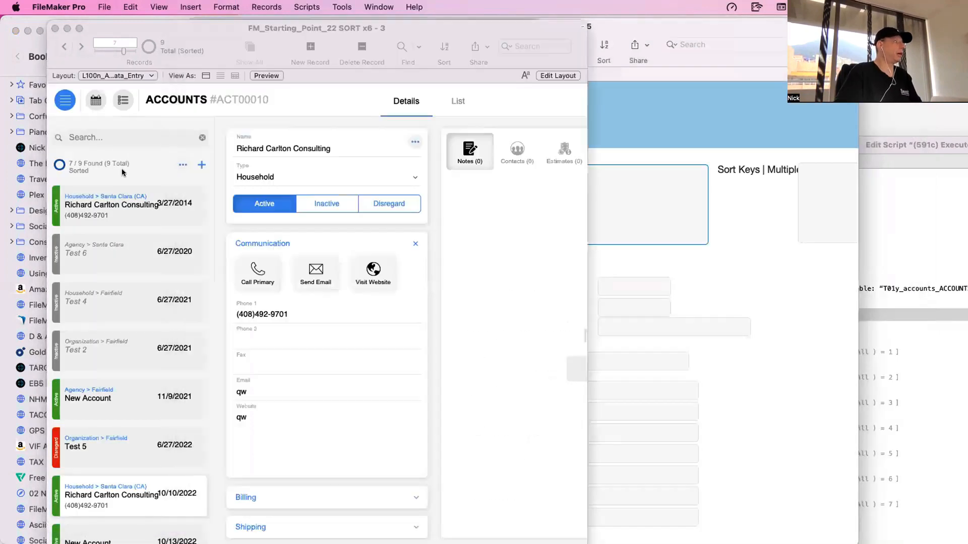
key(super+l)
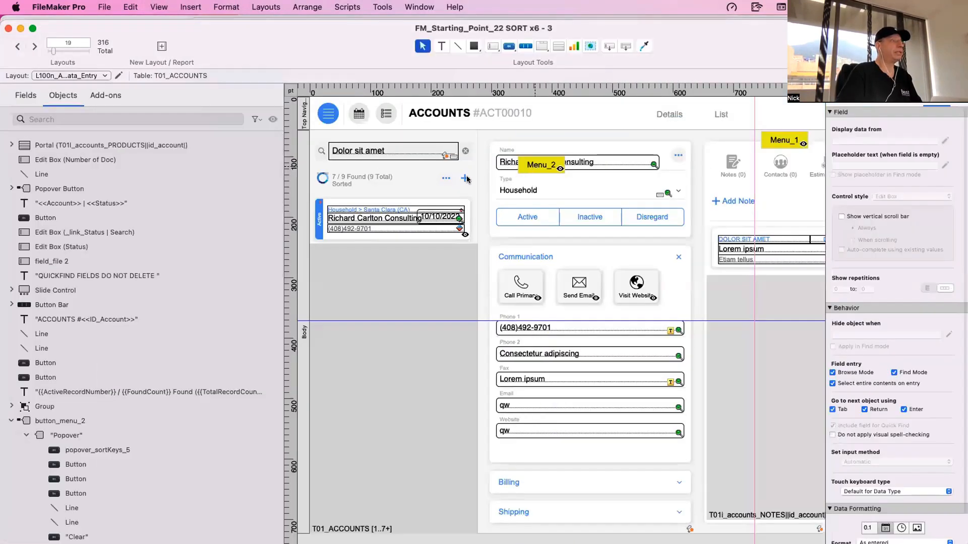
click(446, 178)
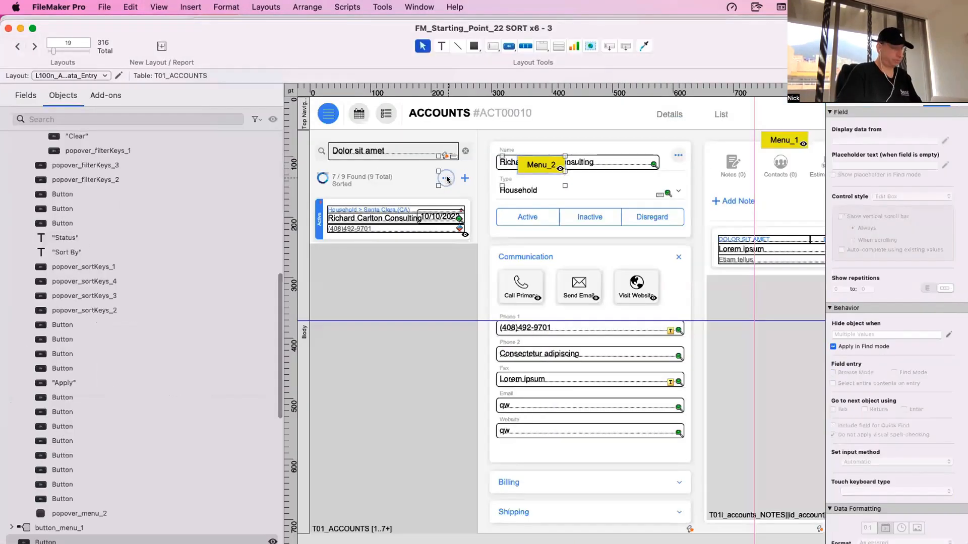
drag(579, 28, 527, 400)
- Paste the copied menu buttons into the NEW_New Table layout and place them above the City field
click(397, 145)
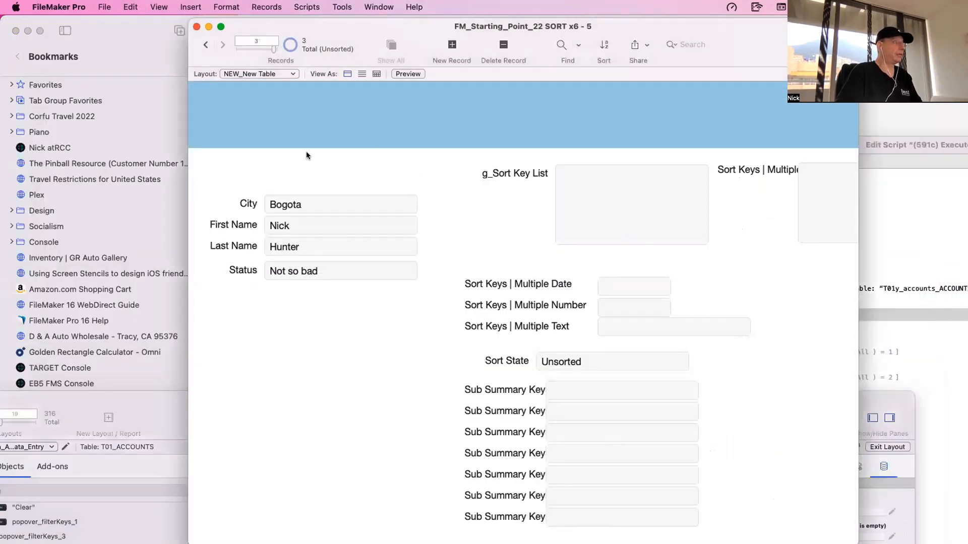
key(super+l)
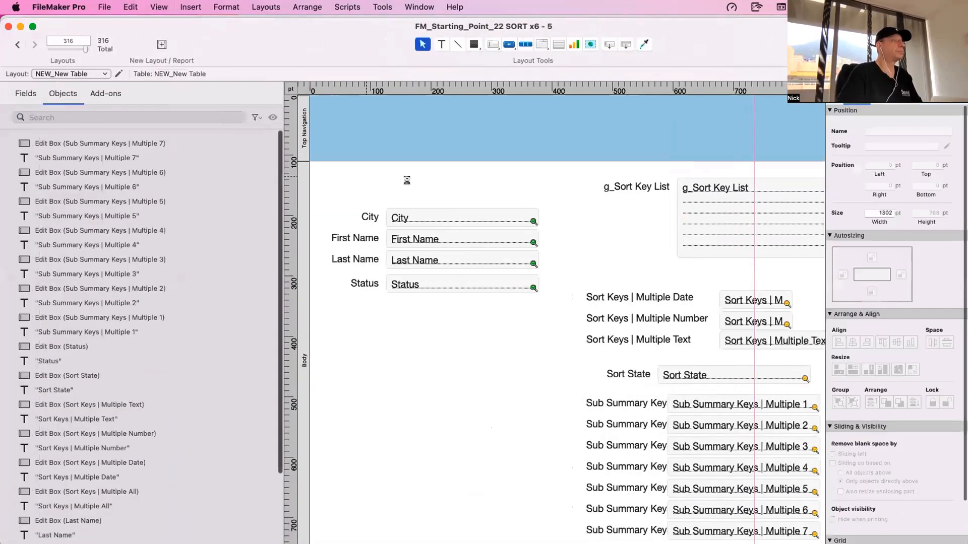
click(412, 173)
drag(412, 173, 440, 177)
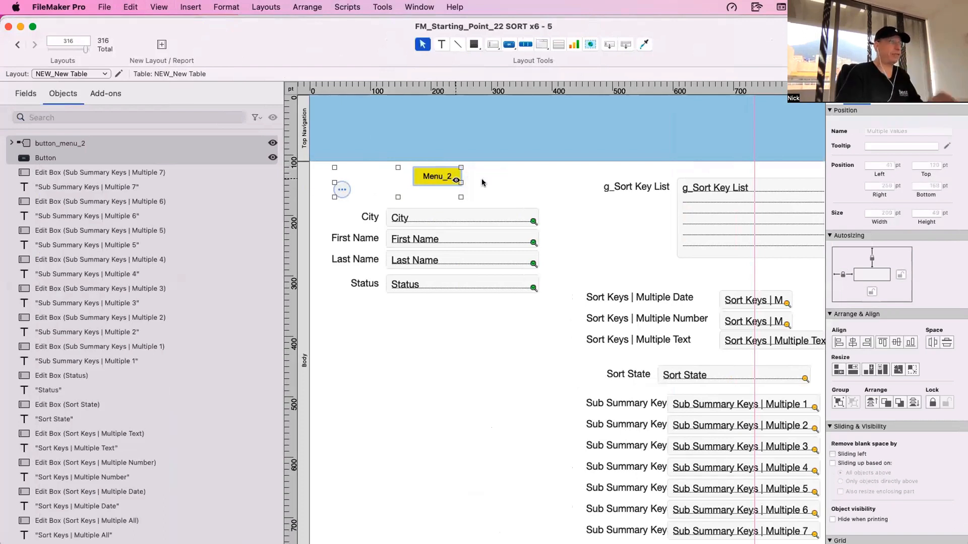
click(440, 176)
- Open the pasted Menu_2 popover for editing to reach its Sort By and Status buttons
double_click(452, 183)
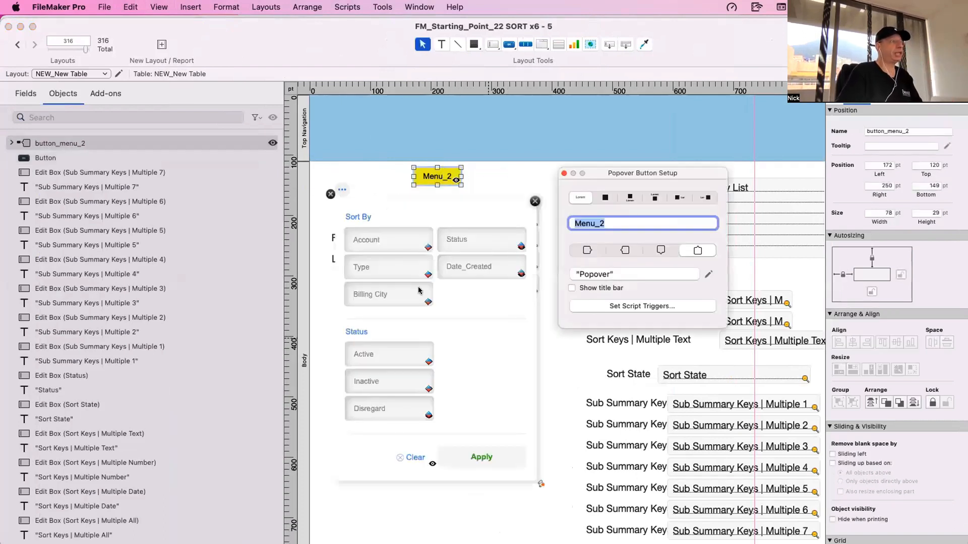
click(389, 239)
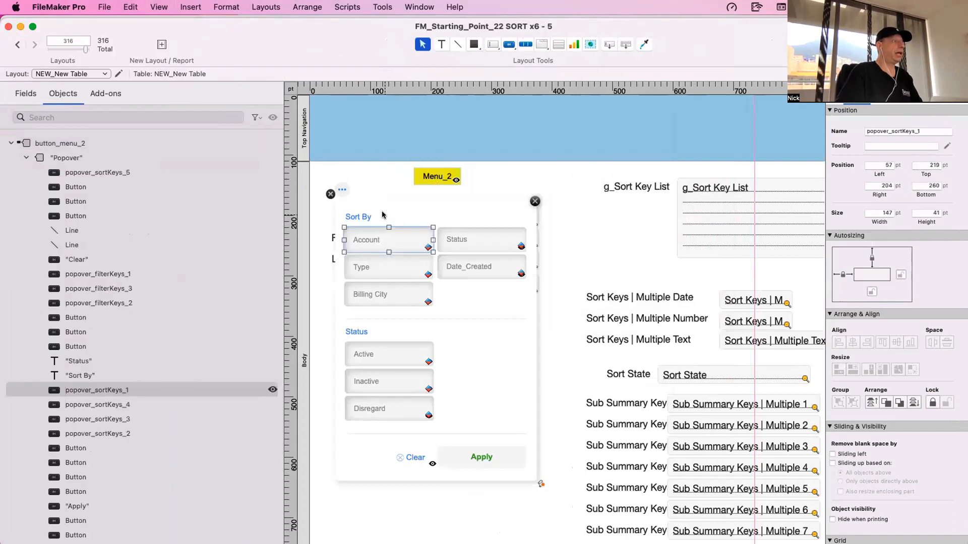
click(366, 202)
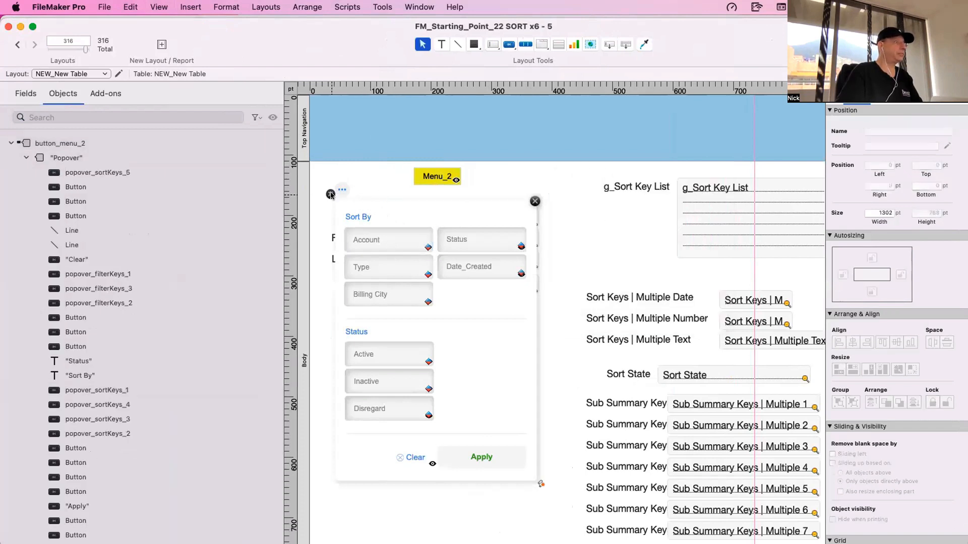
click(330, 195)
click(429, 180)
click(428, 180)
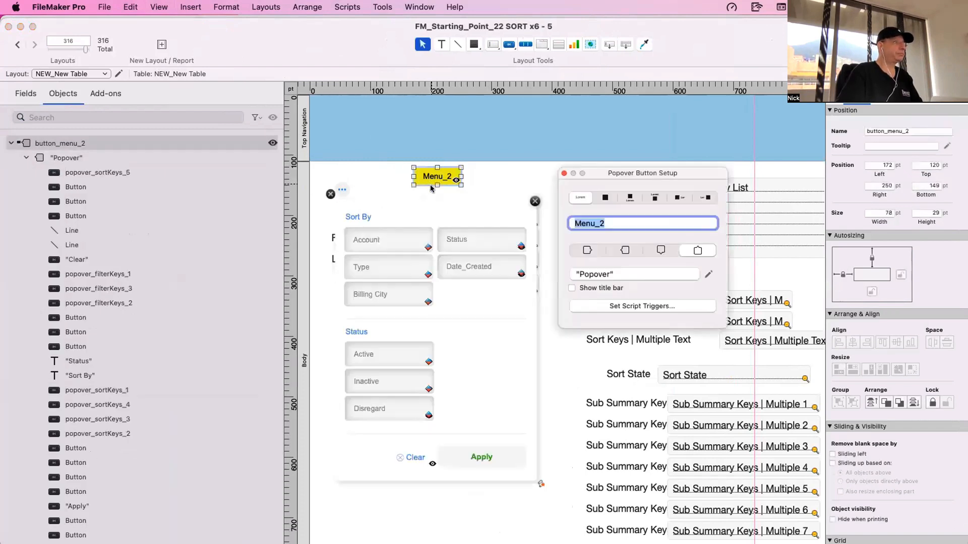
double_click(394, 245)
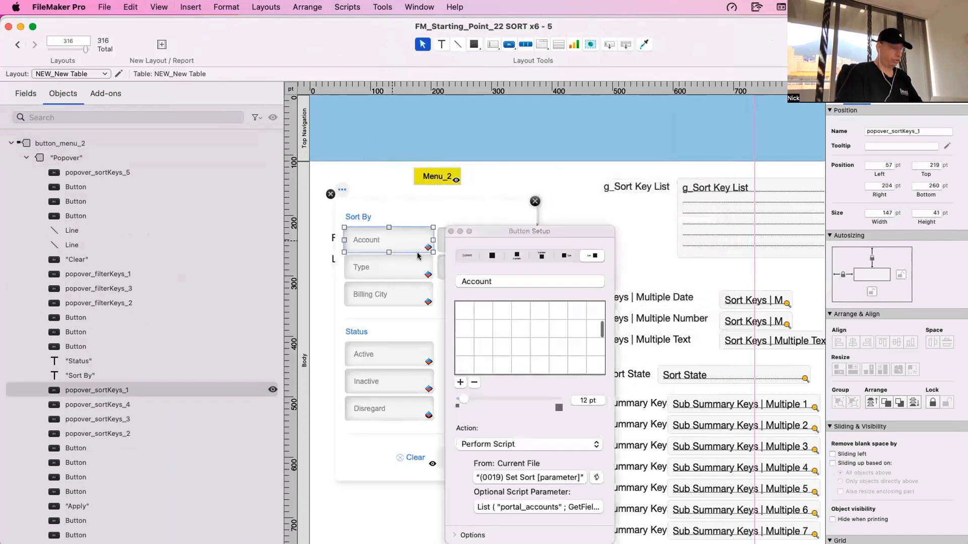
key(Escape)
key(super+v)
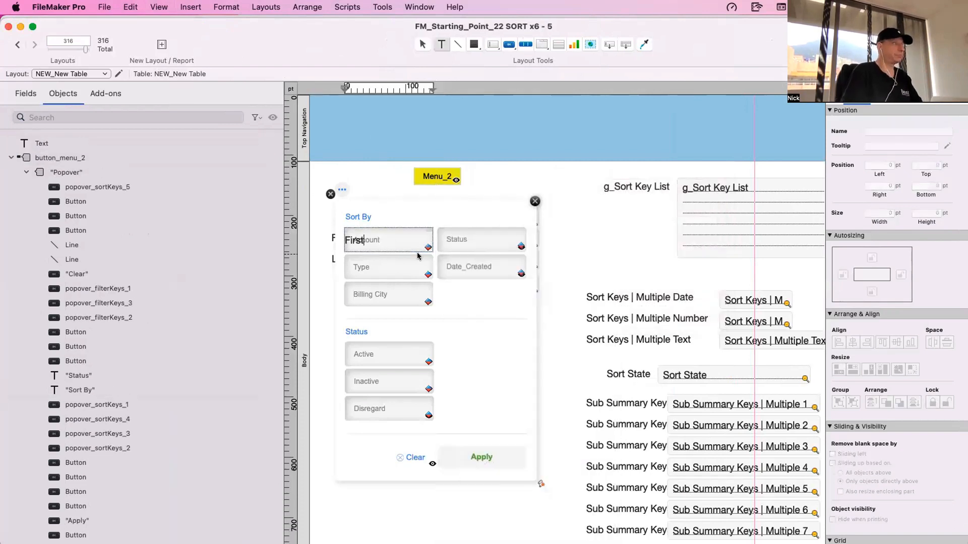
key(BackSpace)
key(Escape)
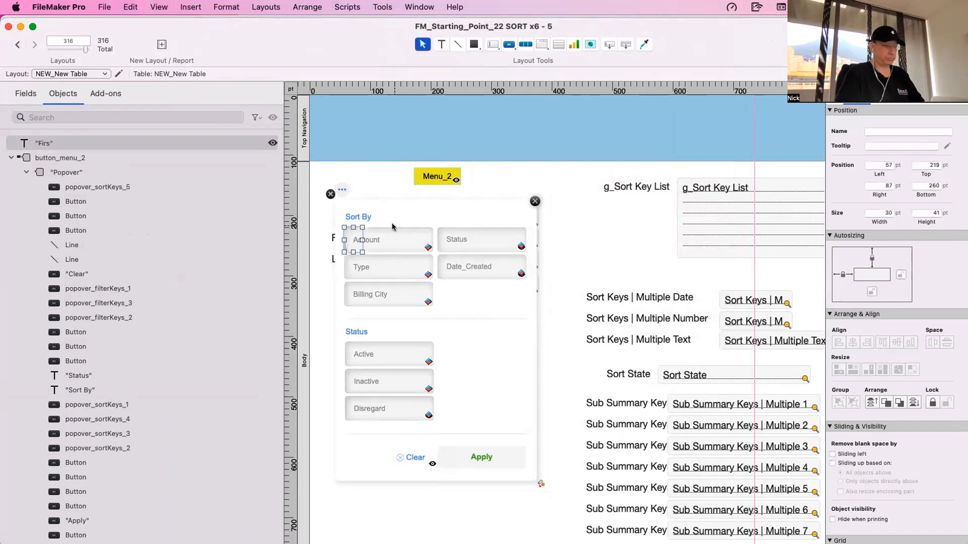
key(BackSpace)
- Change the label of the Account sort button in the popover to First Name
click(386, 240)
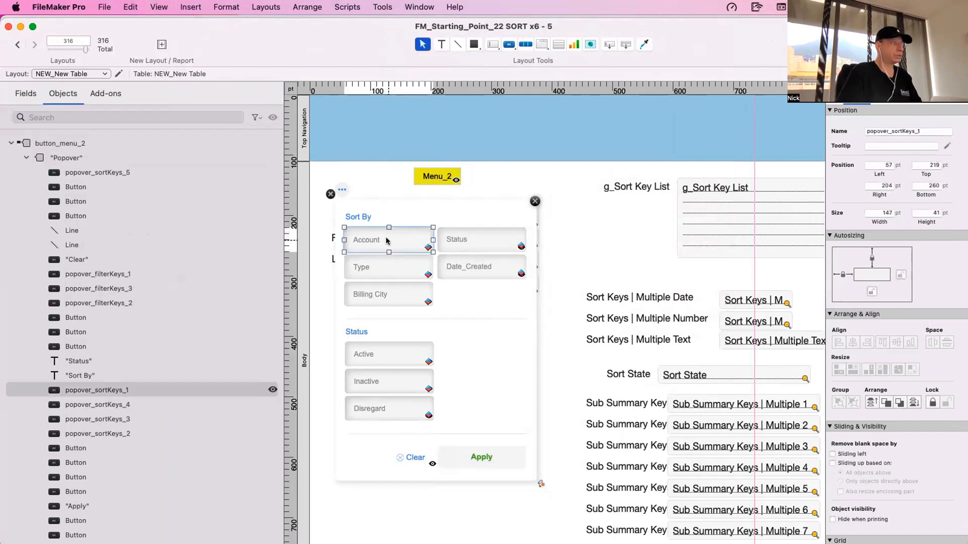
double_click(386, 240)
text(Fi)
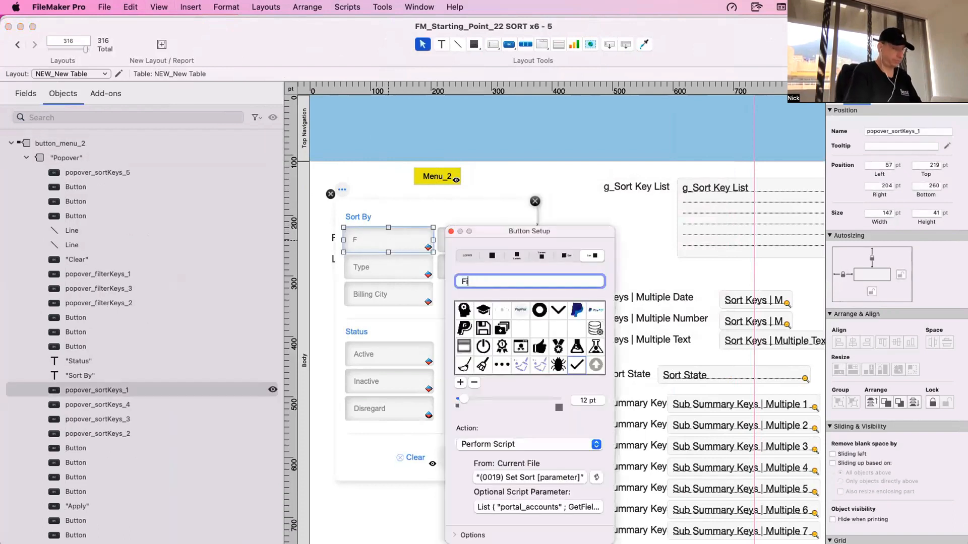
text(ers)
key(BackSpace)
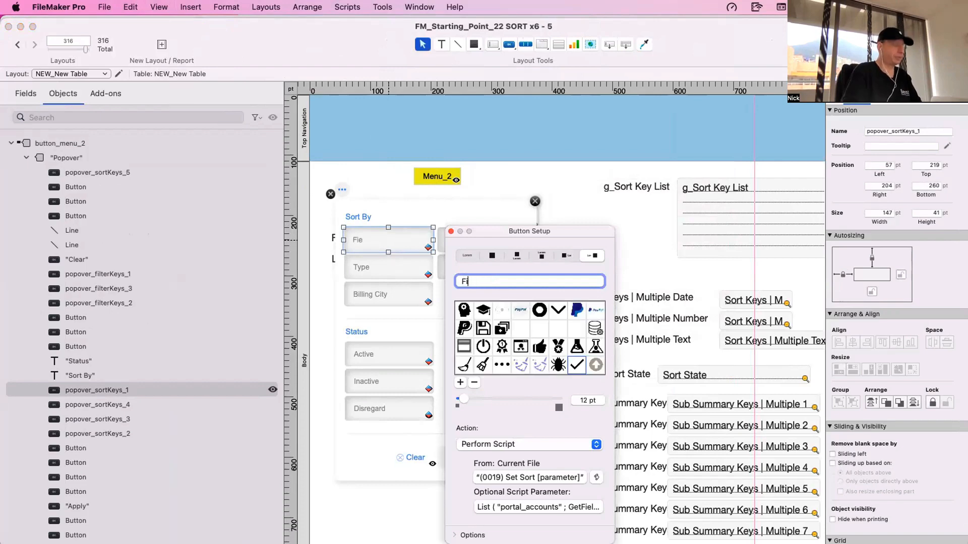
text(Name)
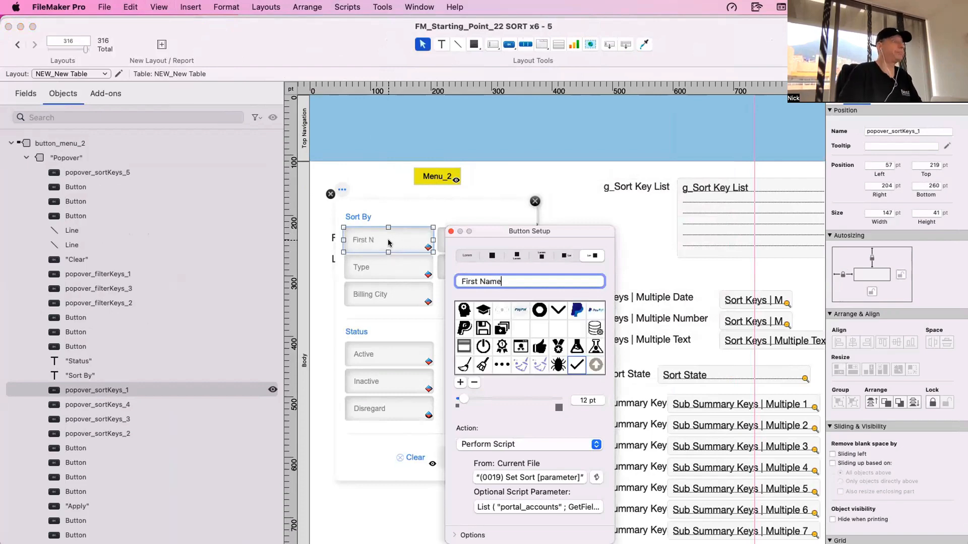
- Change the label of the Type sort button in the popover to Last Name
click(374, 261)
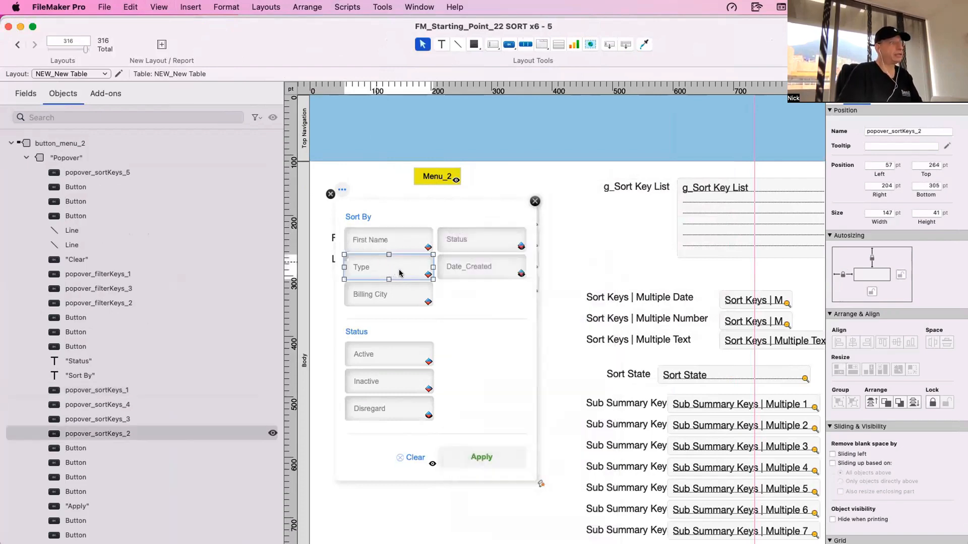
double_click(399, 272)
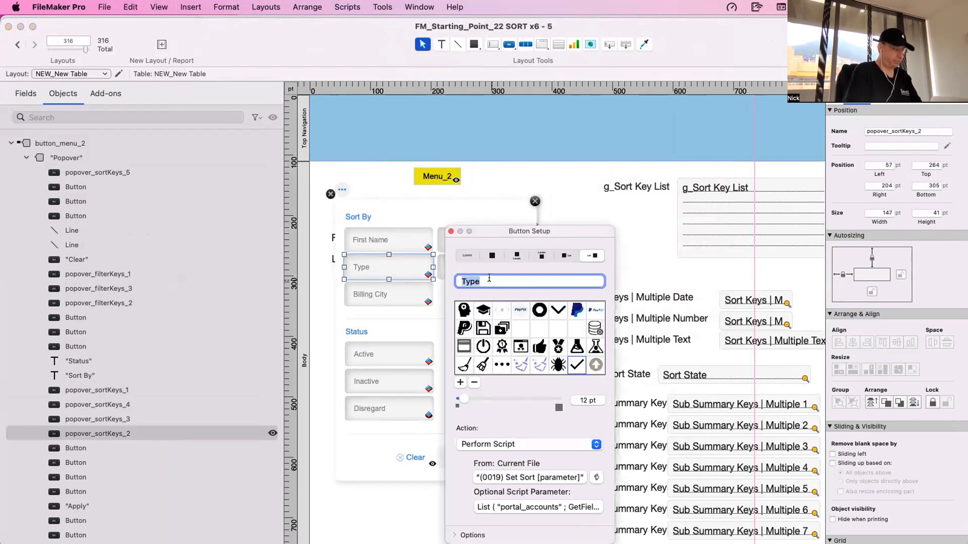
text(last name)
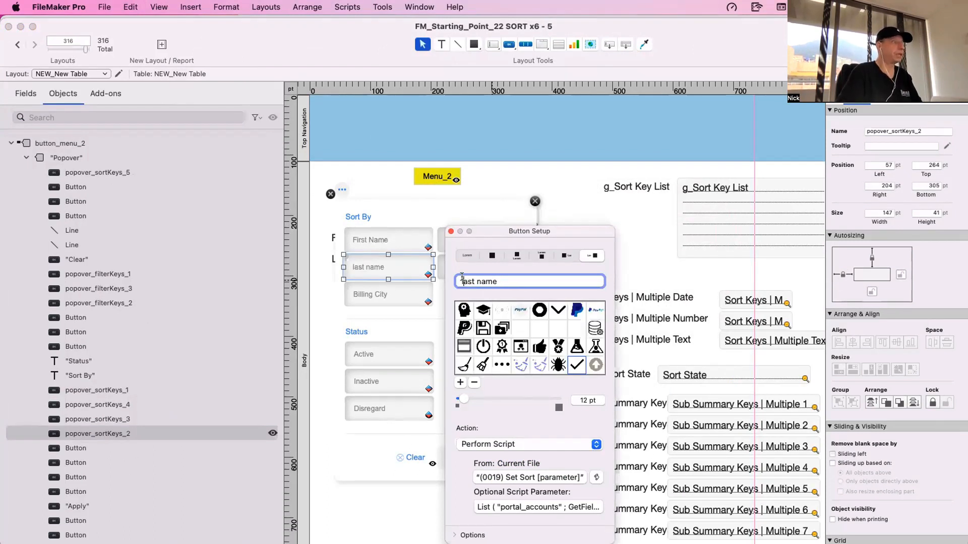
key(Delete)
text(L)
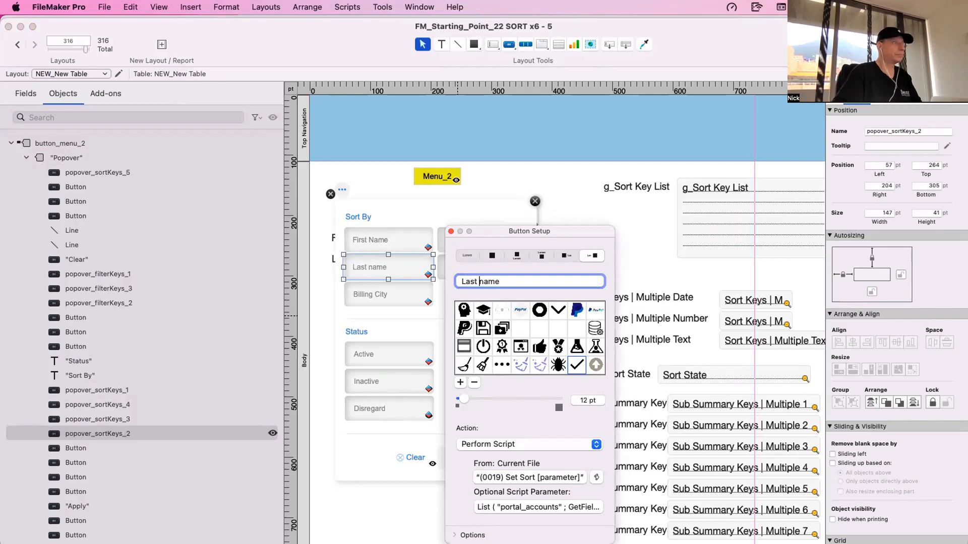
key(Delete)
text(N)
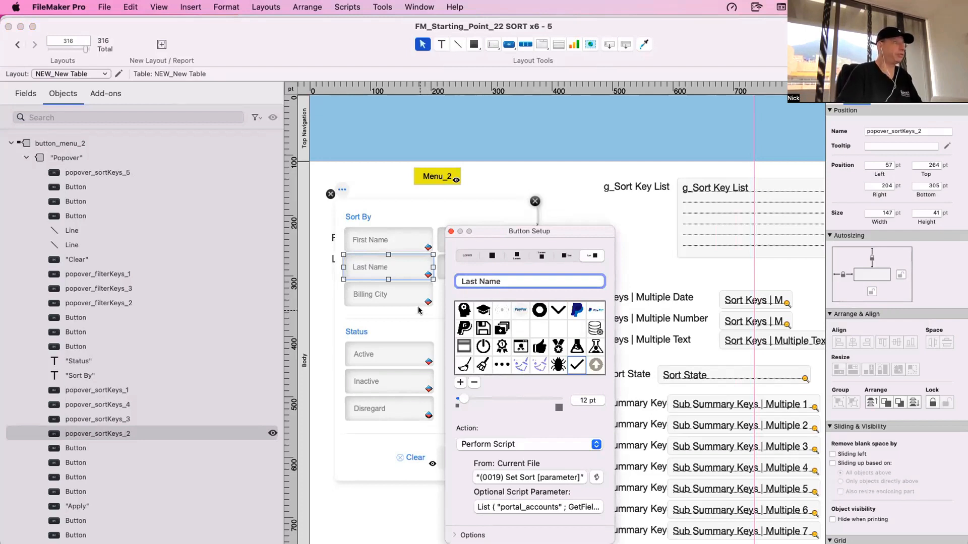
- Change the label of the Billing City sort button to City
click(403, 298)
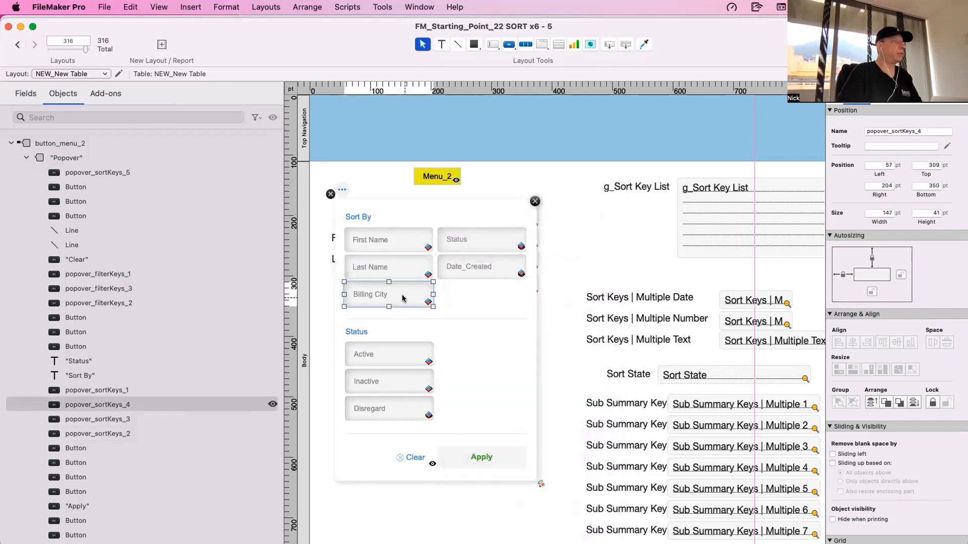
double_click(403, 298)
text(Ci)
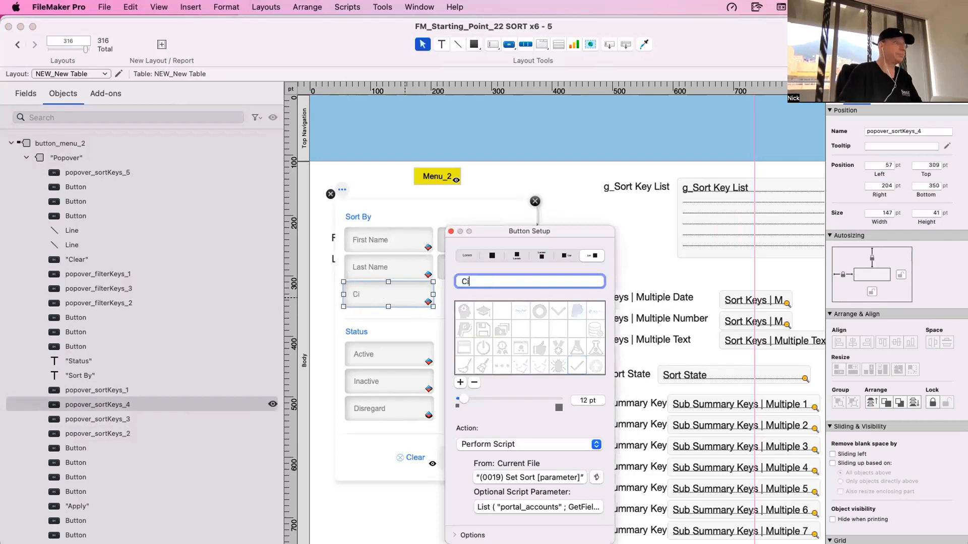
text(ty)
click(437, 306)
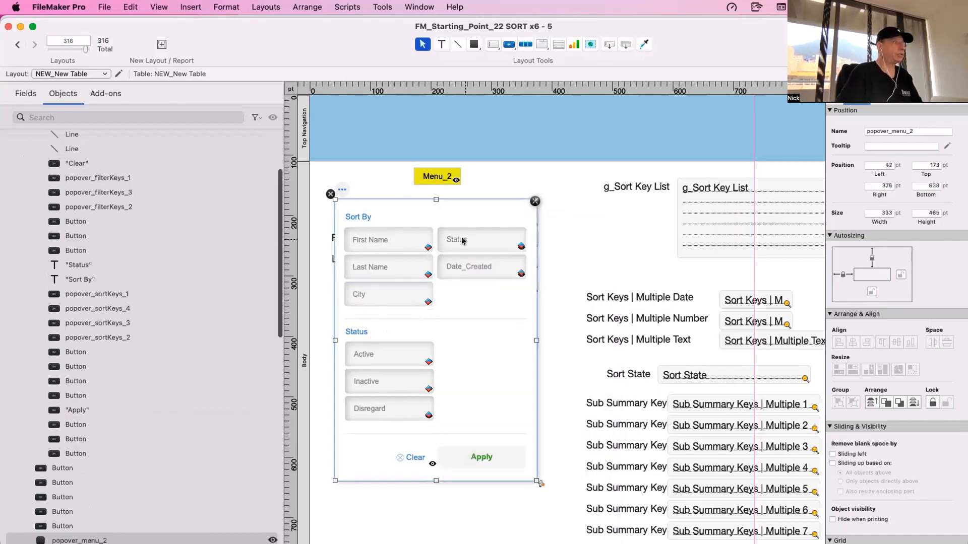
- Delete the Date_Created sort button from the popover together with the buttons stacked beneath it
click(463, 241)
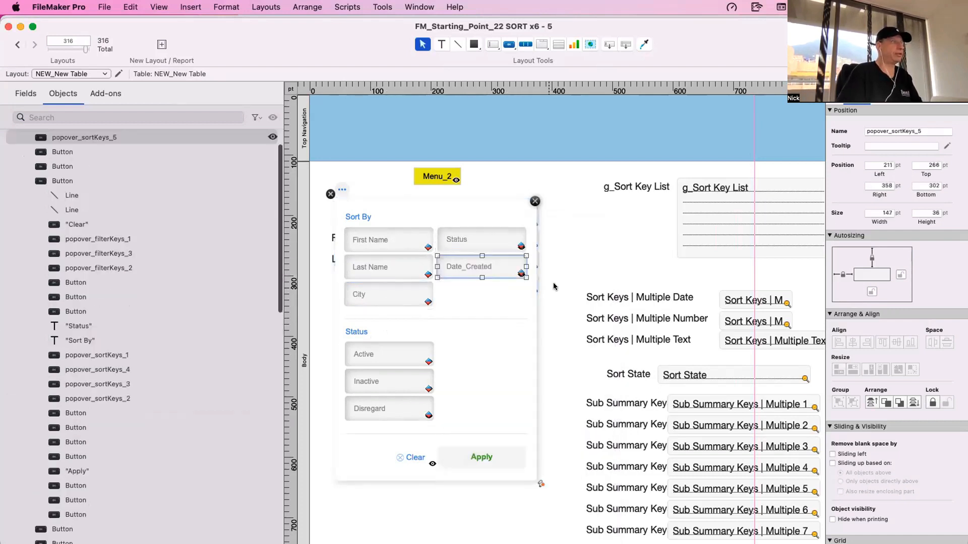
drag(543, 281, 428, 257)
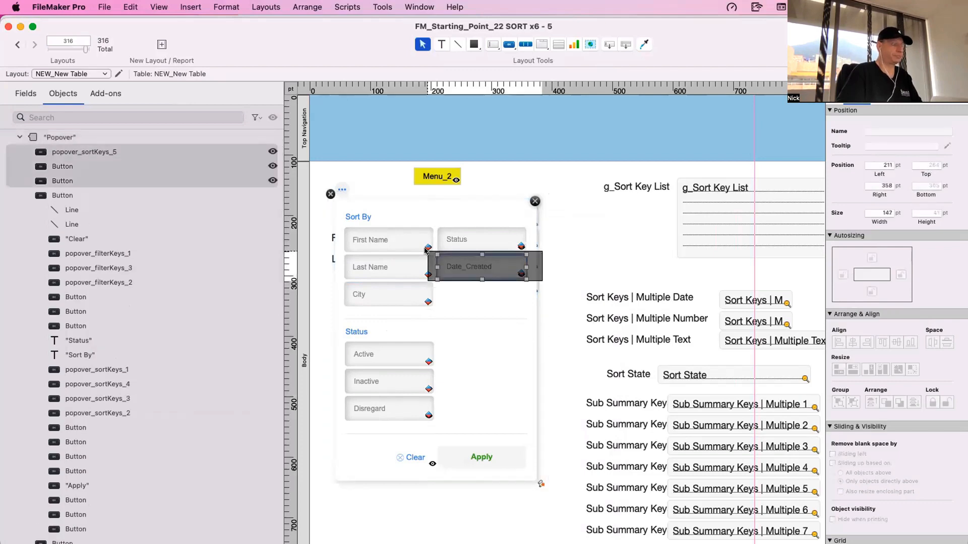
key(BackSpace)
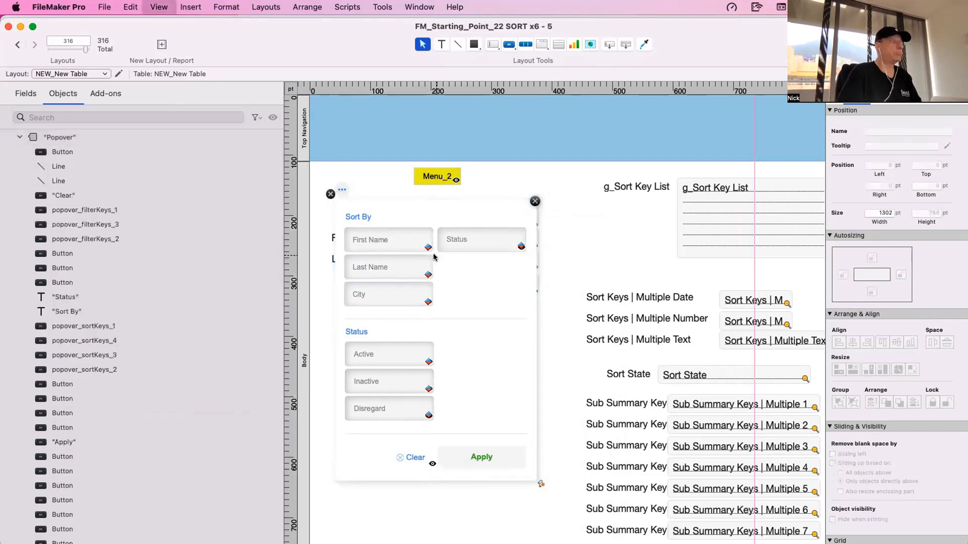
- Switch to Browse mode and try out the three-dot menu button above the City field
key(super+b)
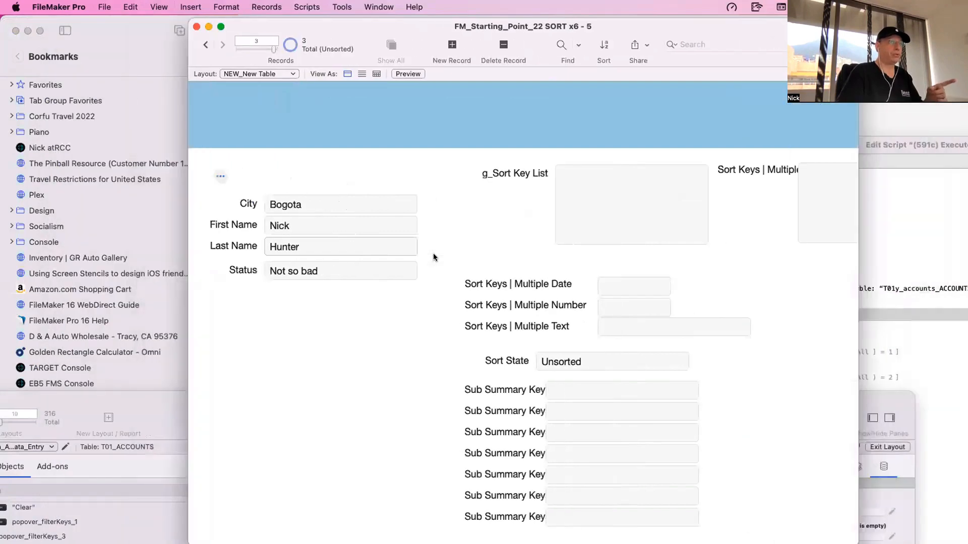
click(220, 176)
click(246, 160)
- Return to Layout mode and move the three-dot and Menu_2 buttons below the Status field
key(super+l)
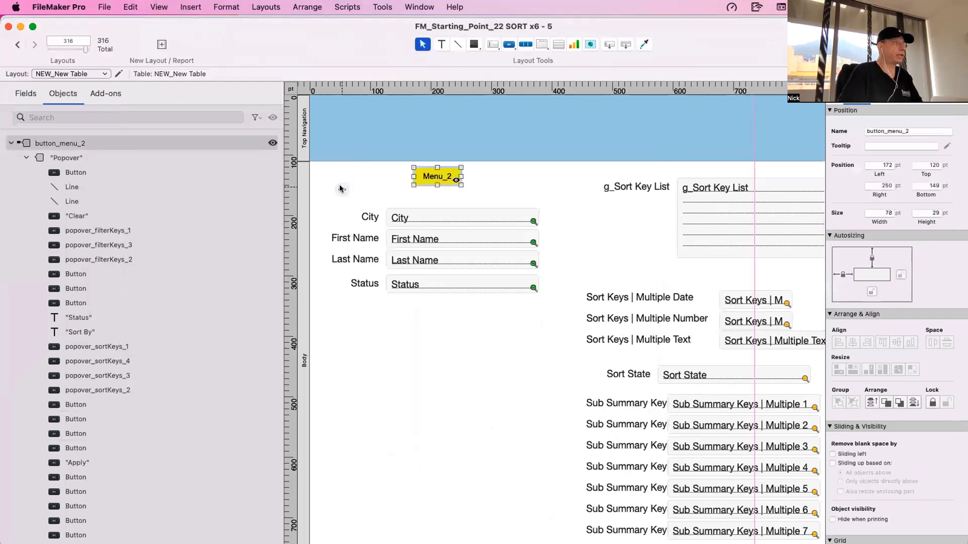
shift+click(341, 190)
drag(440, 178, 447, 335)
- In Browse mode, choose First Name, Last Name, City and Status in the sort menu and apply the sort
key(super+b)
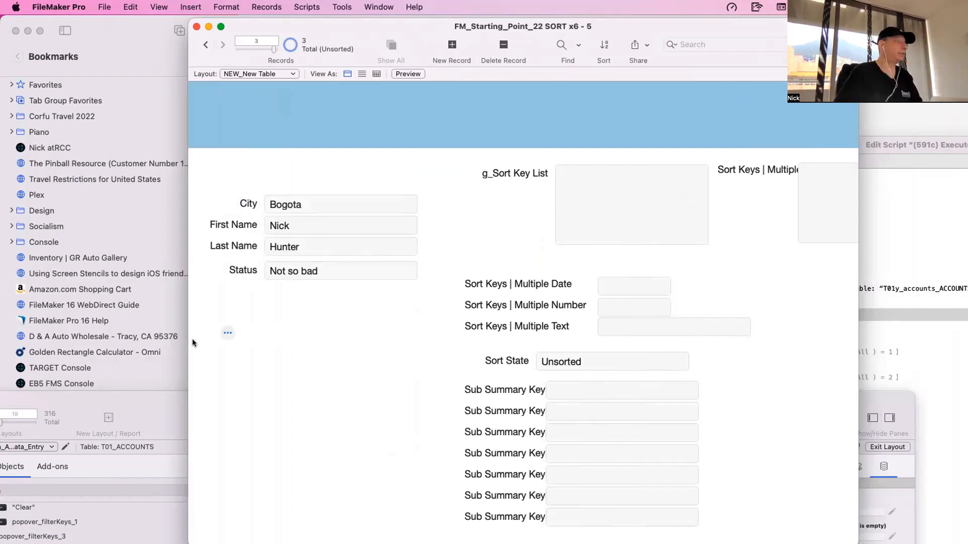
click(227, 333)
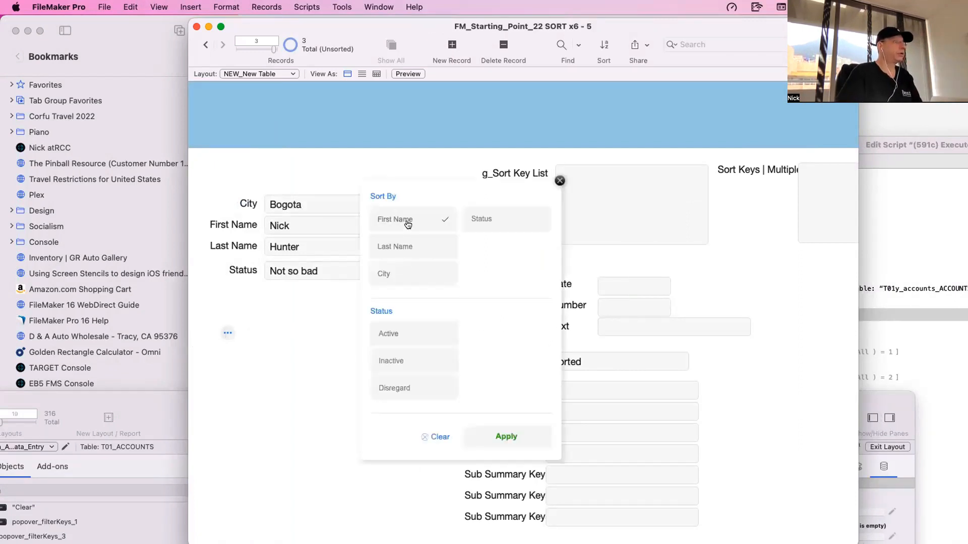
click(409, 223)
click(408, 250)
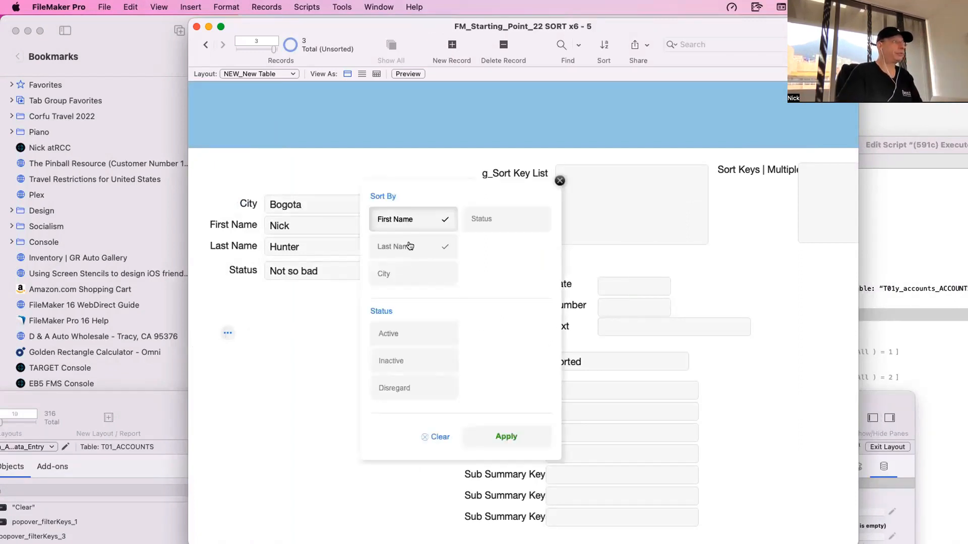
click(412, 274)
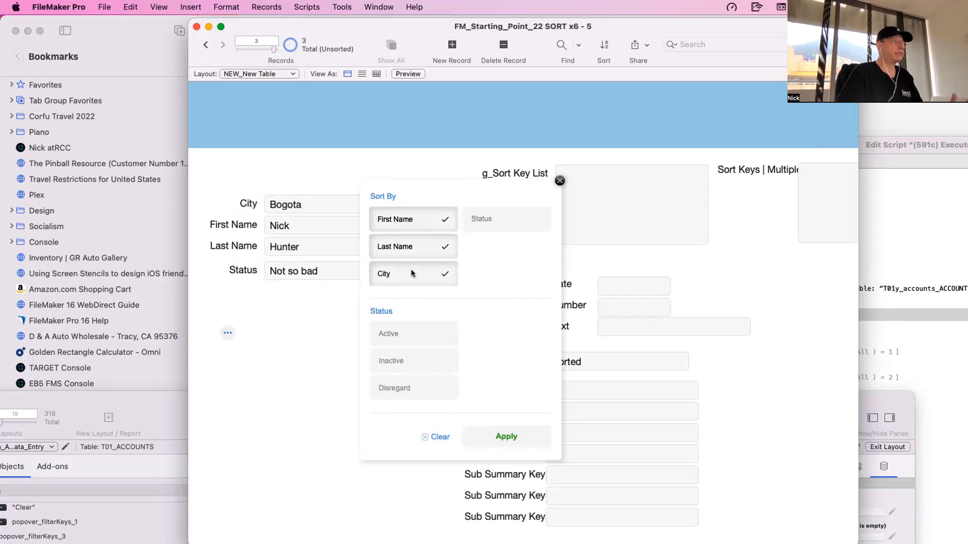
click(478, 221)
click(506, 437)
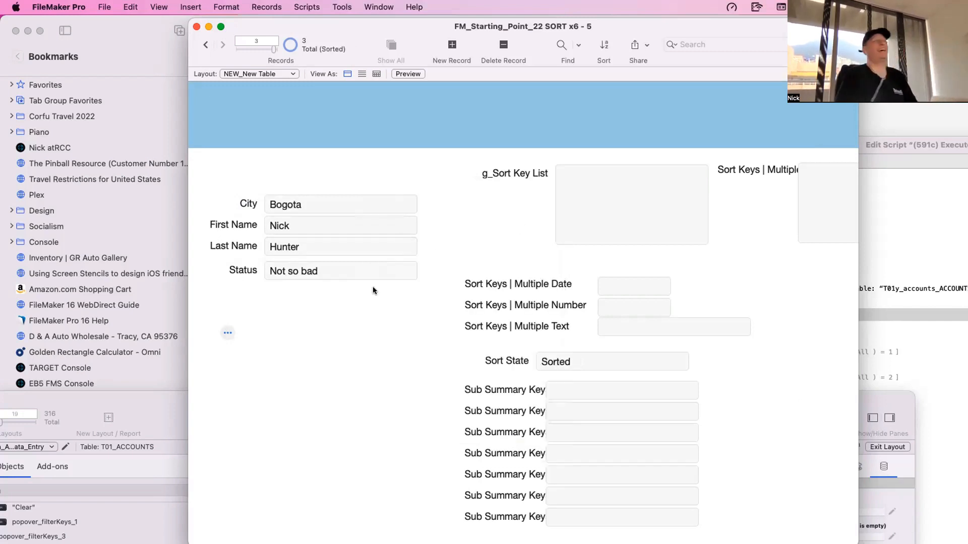
- In Layout mode, change the Status sort button's script parameter to reference NEW_New Table::g_Sort Key List and copy that reference for reuse
key(super+l)
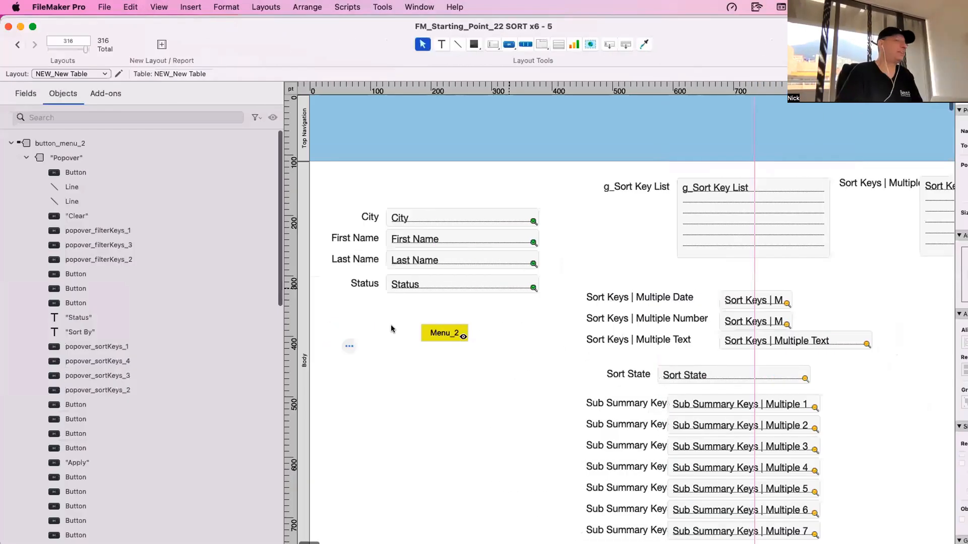
click(444, 333)
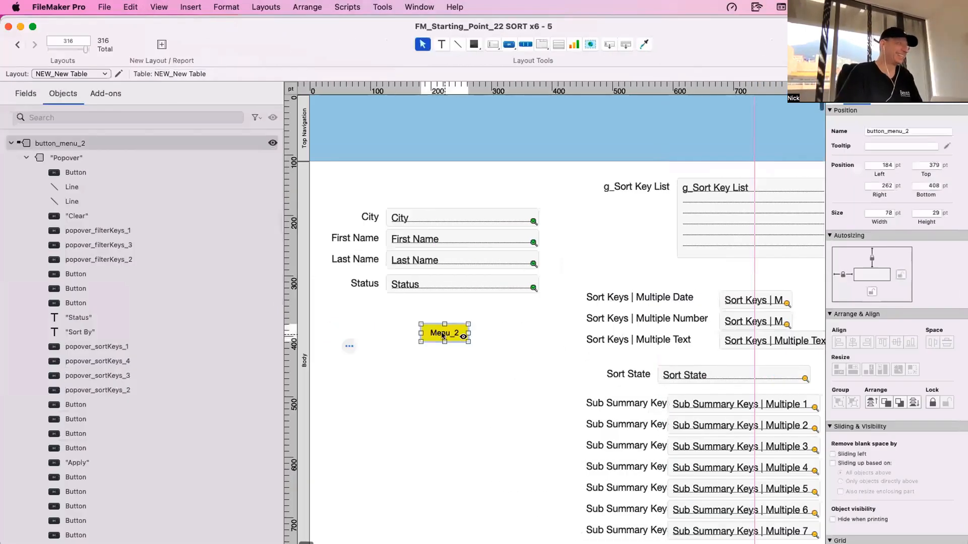
click(481, 403)
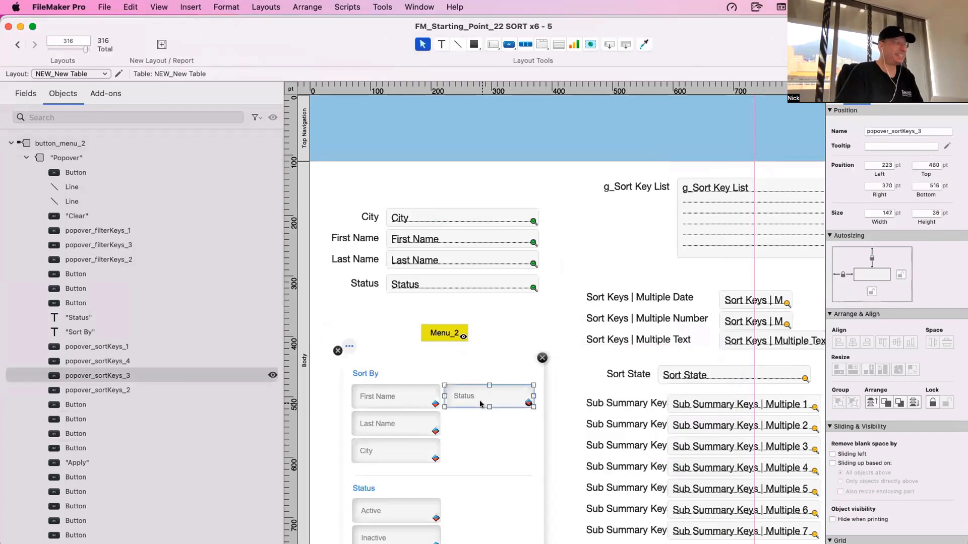
double_click(526, 404)
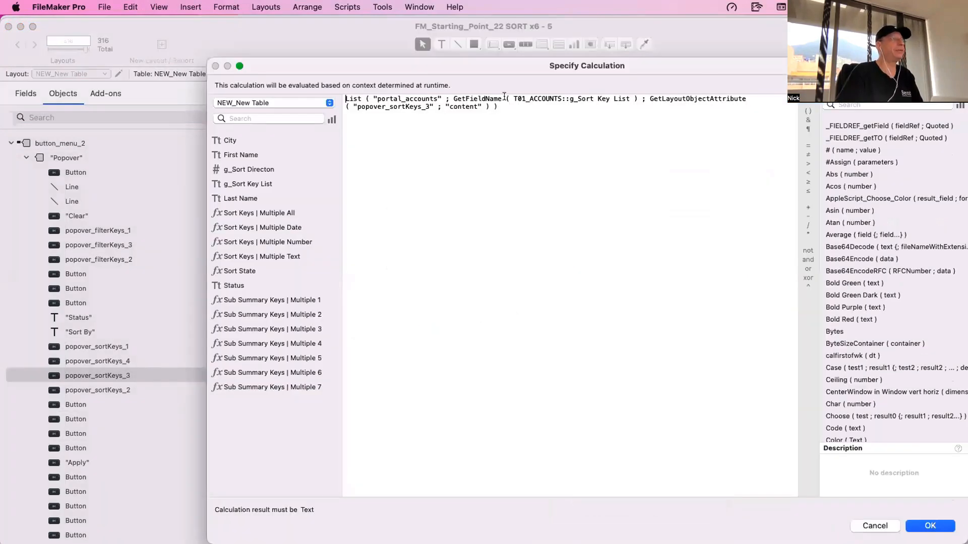
drag(511, 97, 621, 101)
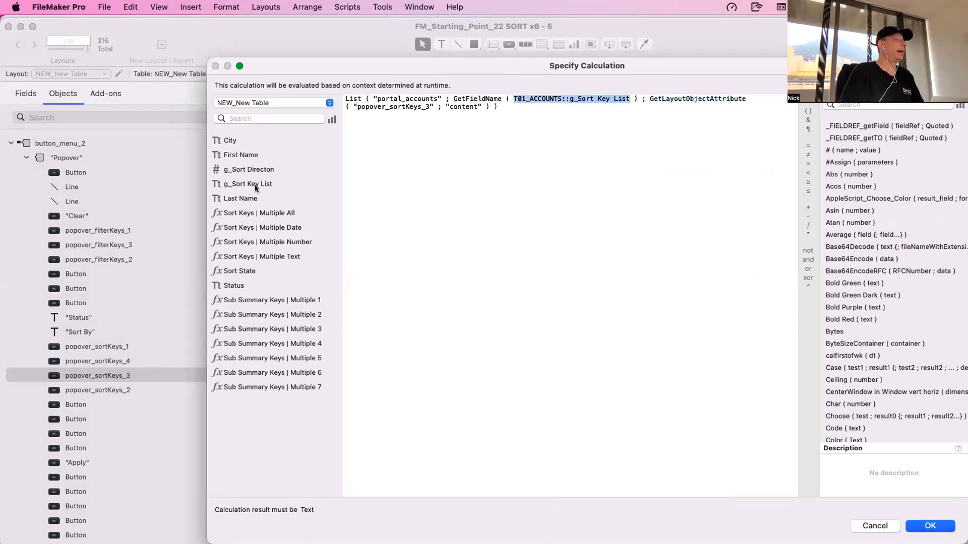
double_click(250, 184)
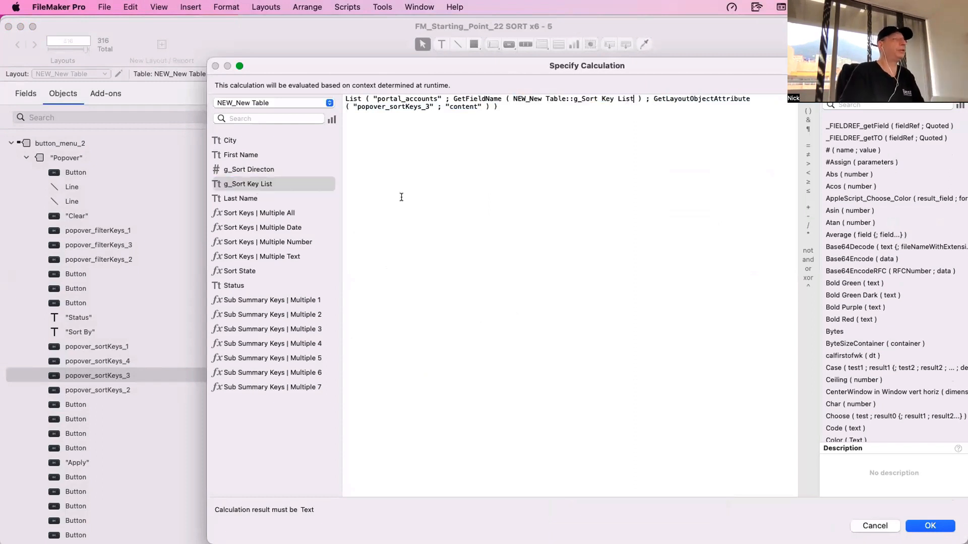
drag(510, 98, 622, 98)
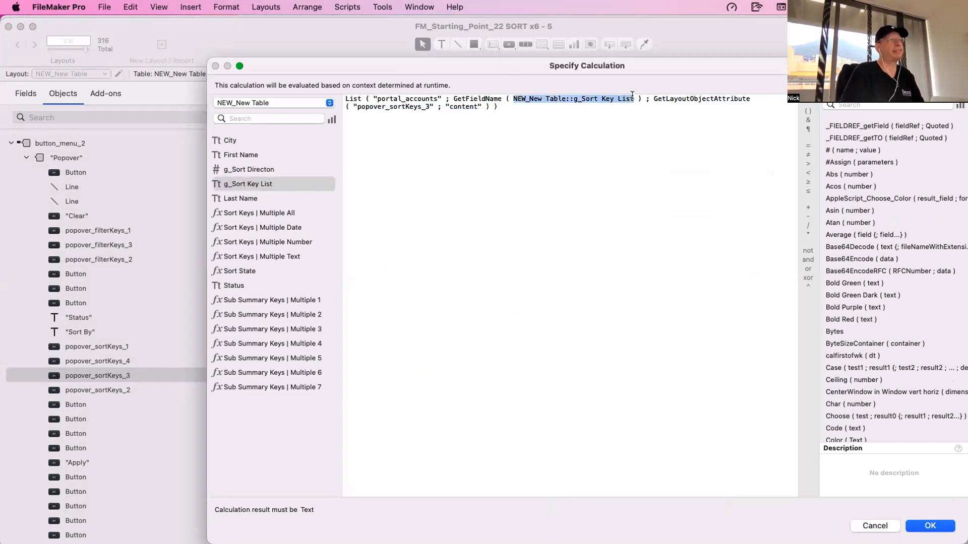
click(934, 527)
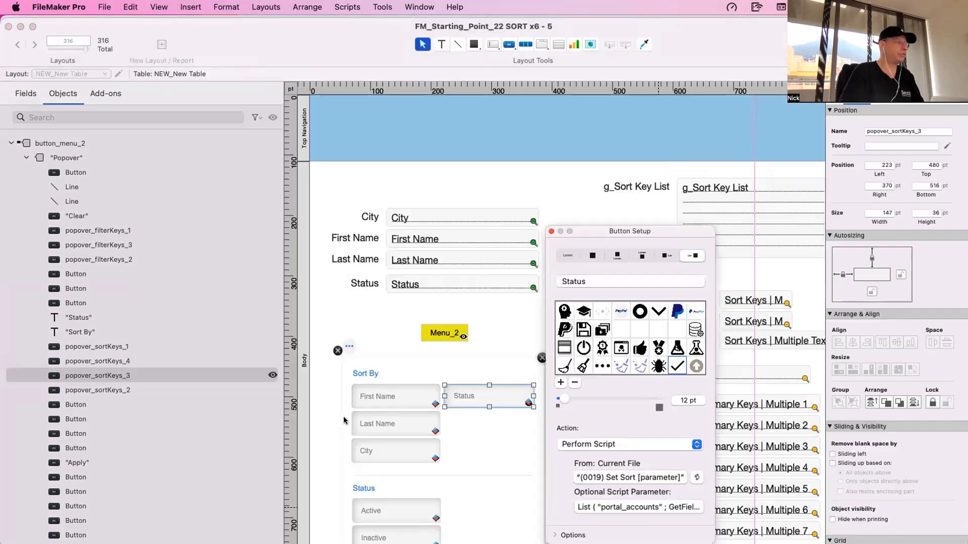
- Replace T01_ACCOUNTS::g_Sort Key List with NEW_New Table::g_Sort Key List in the First Name sort button's script parameter
click(412, 395)
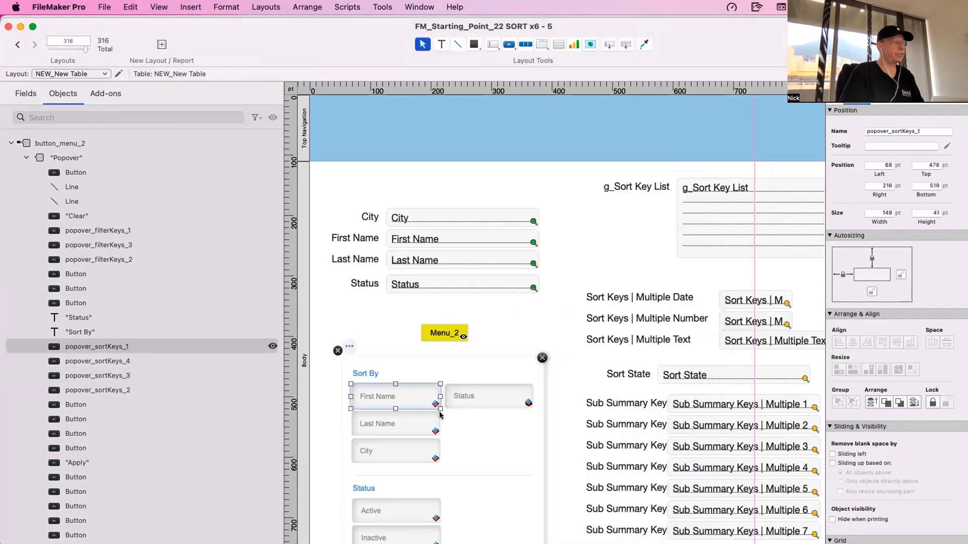
click(385, 403)
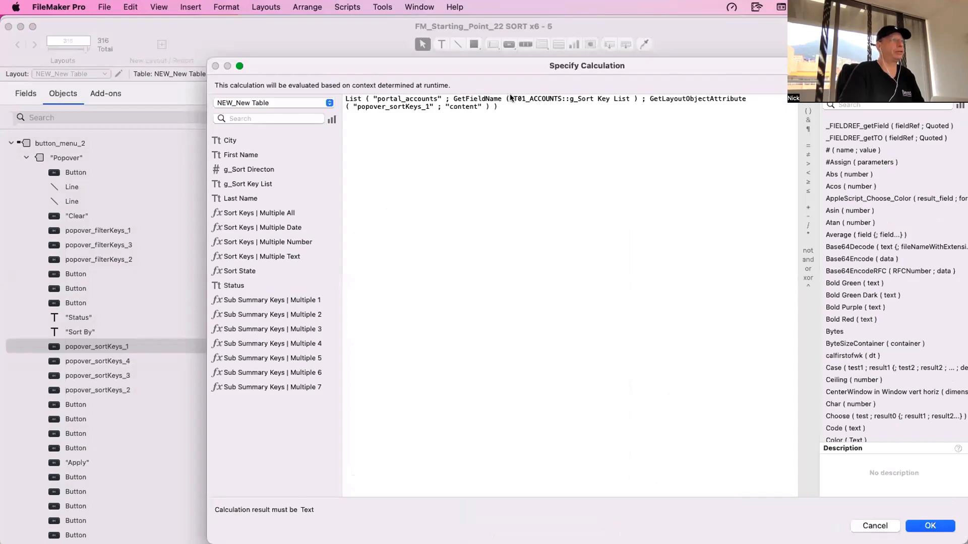
drag(512, 99, 633, 99)
text(NEW_New Table::g_Sort Key List)
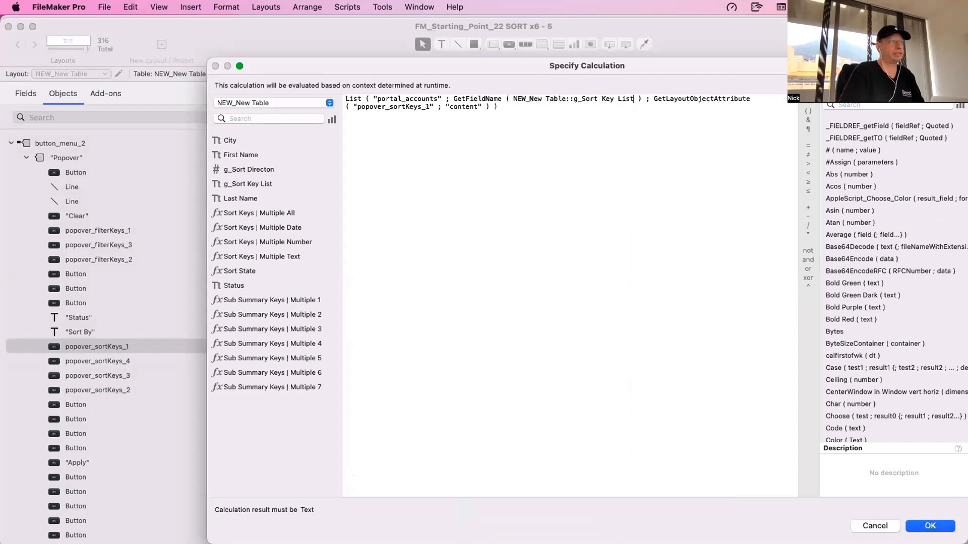
click(929, 525)
- Replace T01_ACCOUNTS::g_Sort Key List with NEW_New Table::g_Sort Key List in the Last Name sort button's script parameter
click(394, 415)
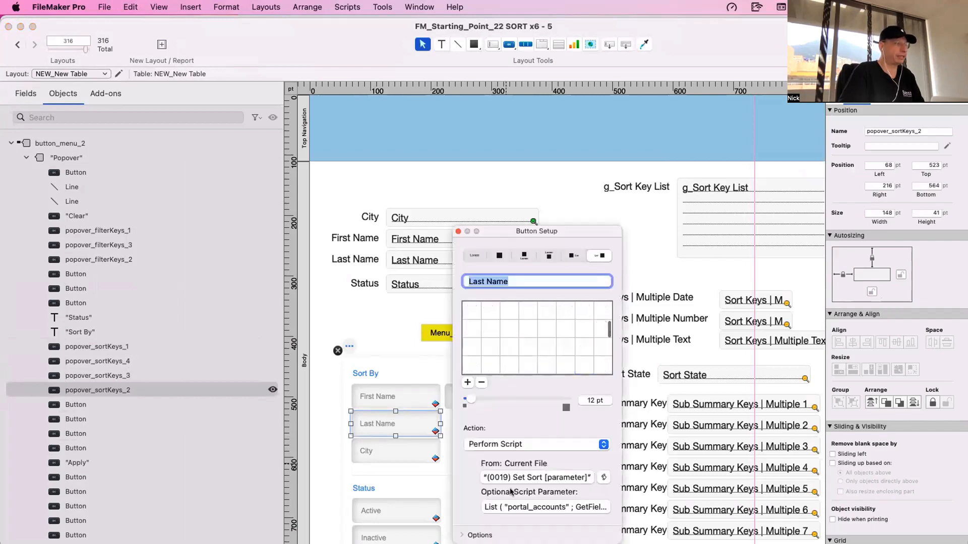
click(532, 507)
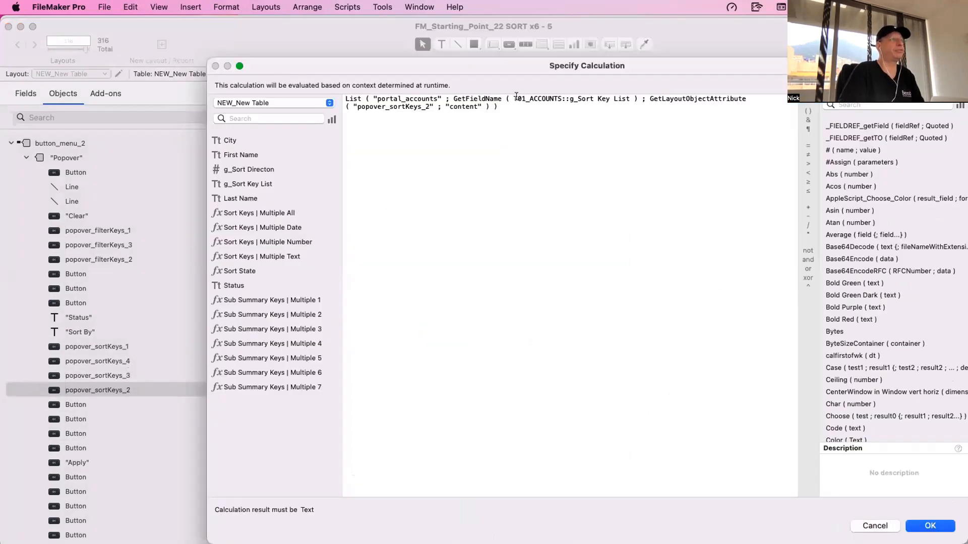
drag(512, 99, 604, 102)
text(NEW_New Table::g_Sort Key List)
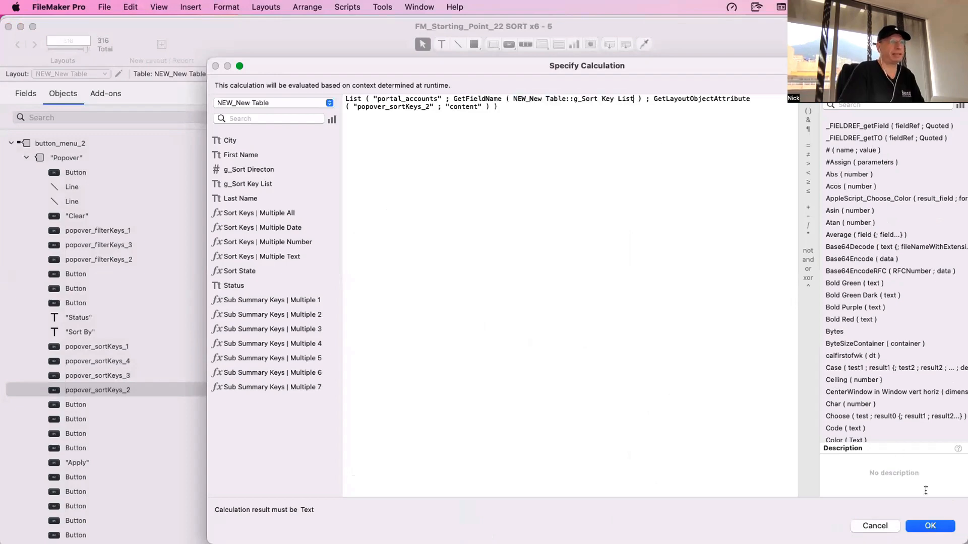
click(930, 526)
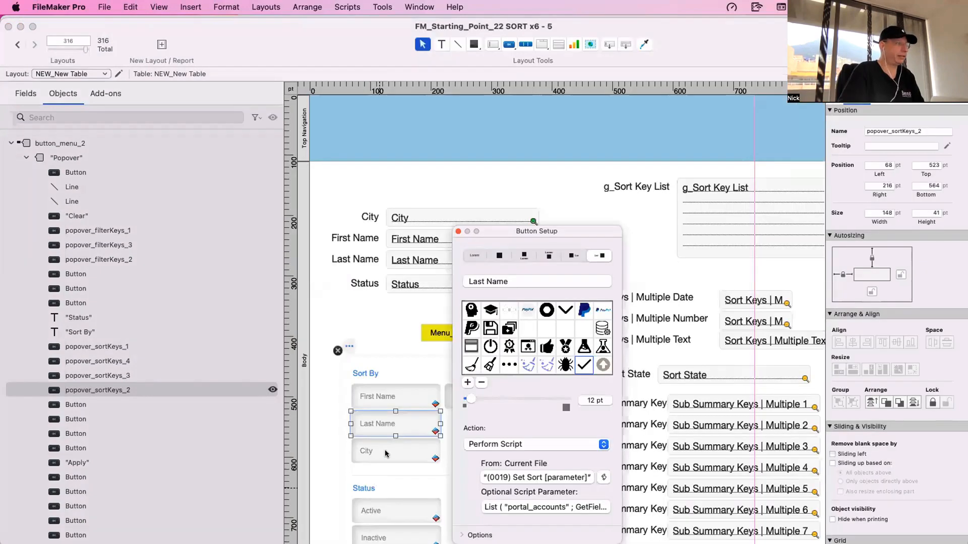
- Replace T01_ACCOUNTS::g_Sort Key List with NEW_New Table::g_Sort Key List in the City sort button's script parameter
click(385, 449)
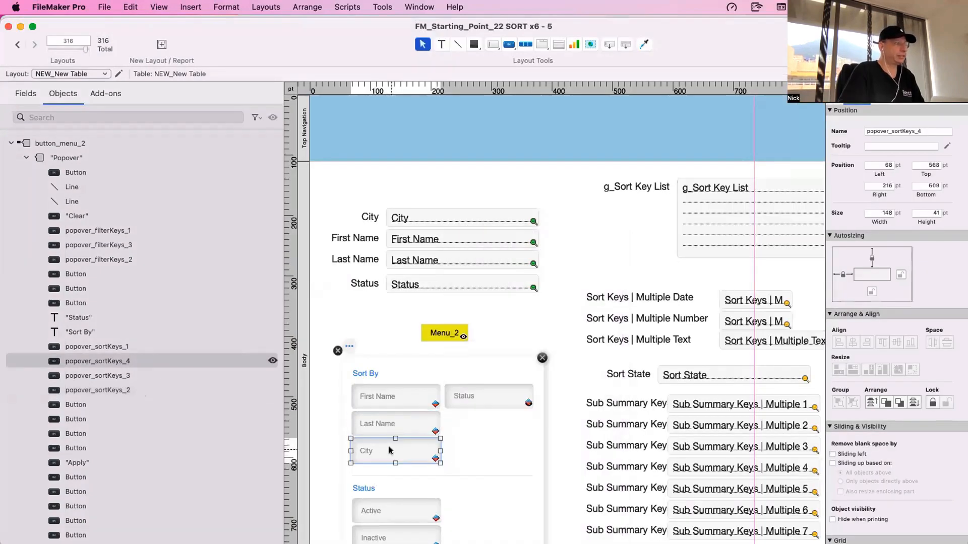
click(526, 506)
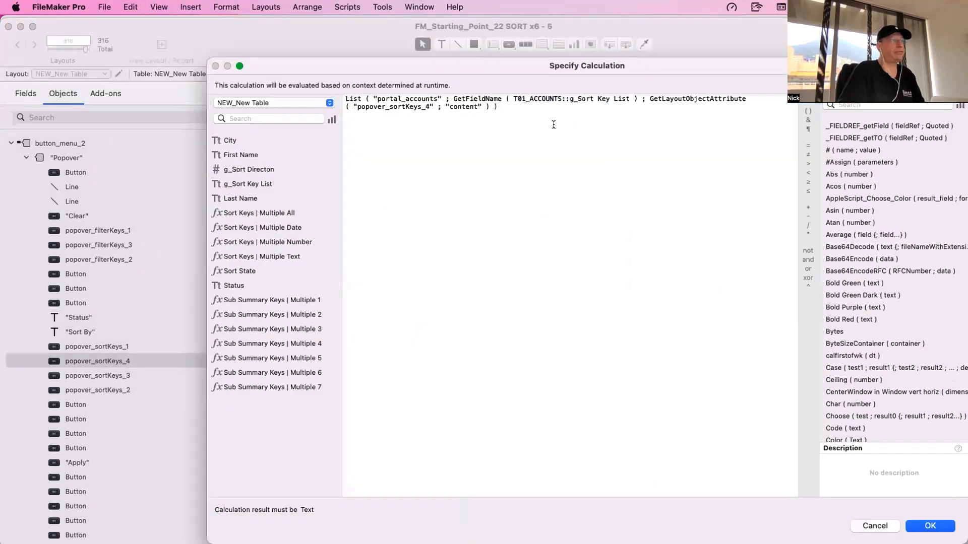
drag(511, 97, 626, 96)
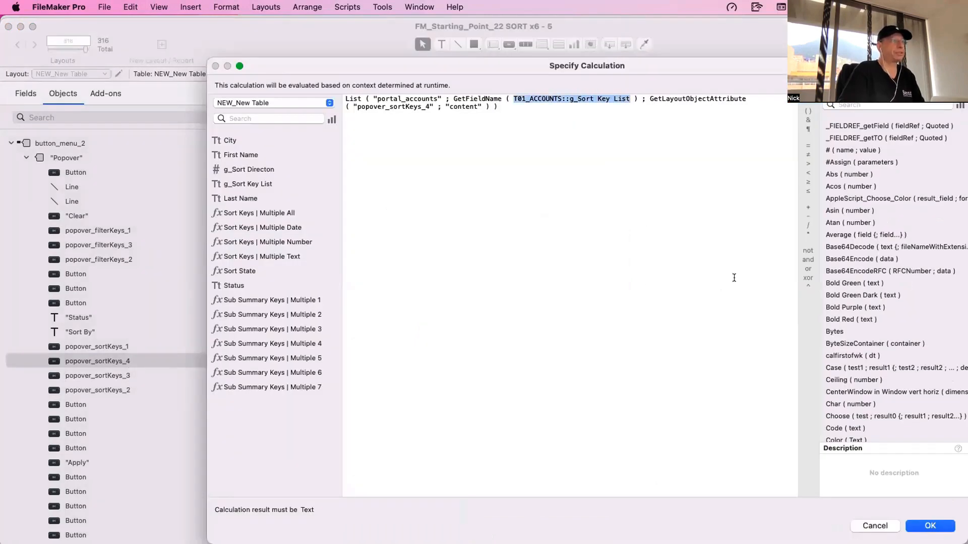
text(NEW_New Table::g_Sort Key List)
click(930, 526)
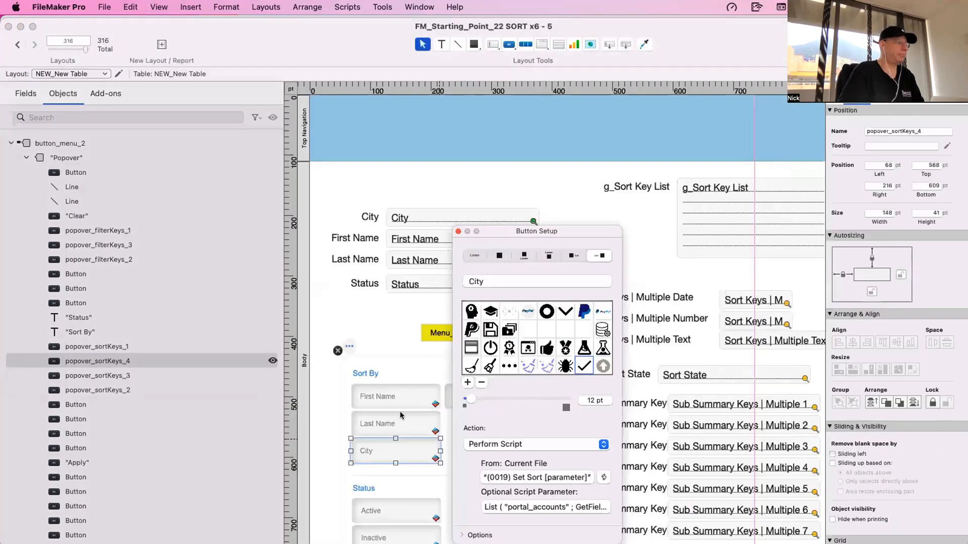
- Point the First Name sort button's conditional formatting formula to NEW_New Table::g_Sort Key List instead of the T01_ACCOUNTS field
click(409, 397)
right_click(408, 396)
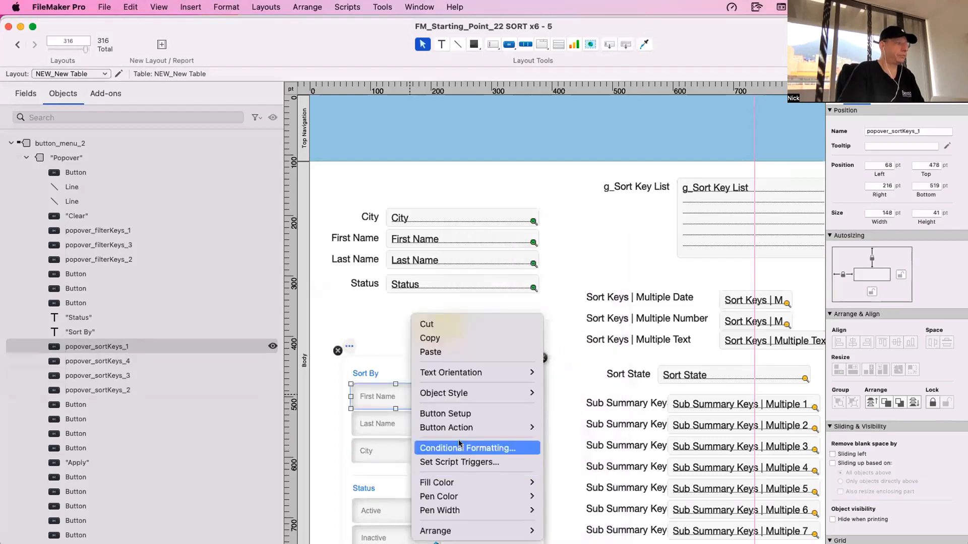
click(459, 445)
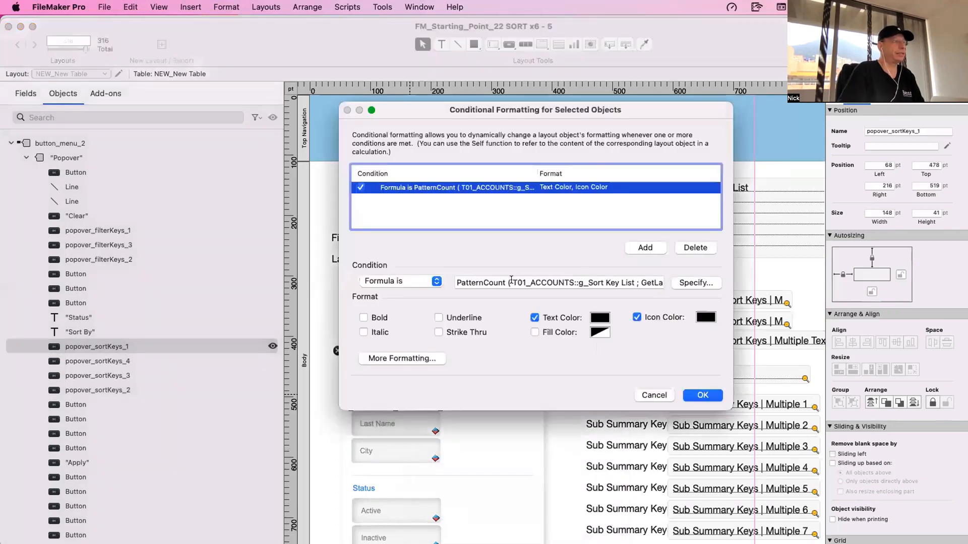
drag(512, 282, 631, 283)
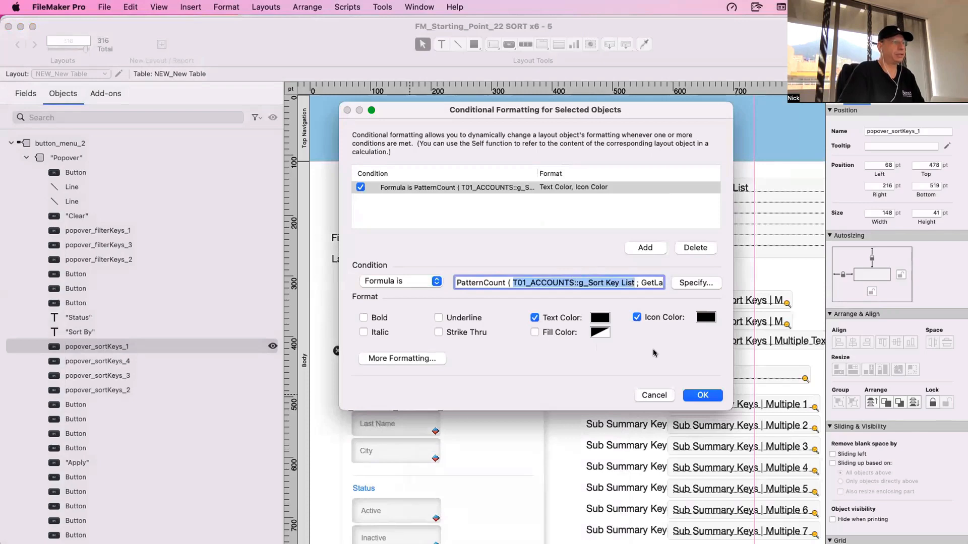
click(703, 395)
- Point the Last Name sort button's conditional formatting formula to NEW_New Table::g_Sort Key List instead of the T01_ACCOUNTS field
right_click(374, 423)
mouse_move(391, 426)
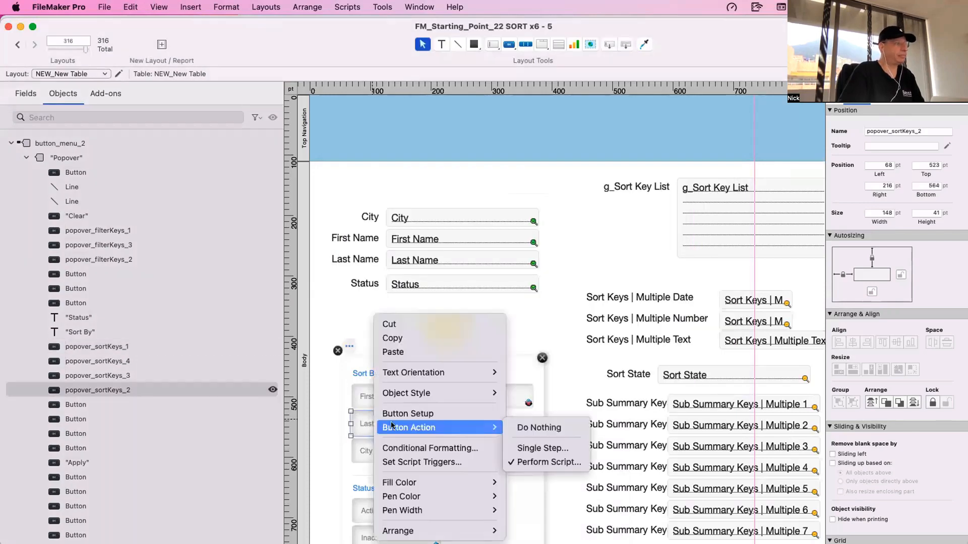
click(404, 448)
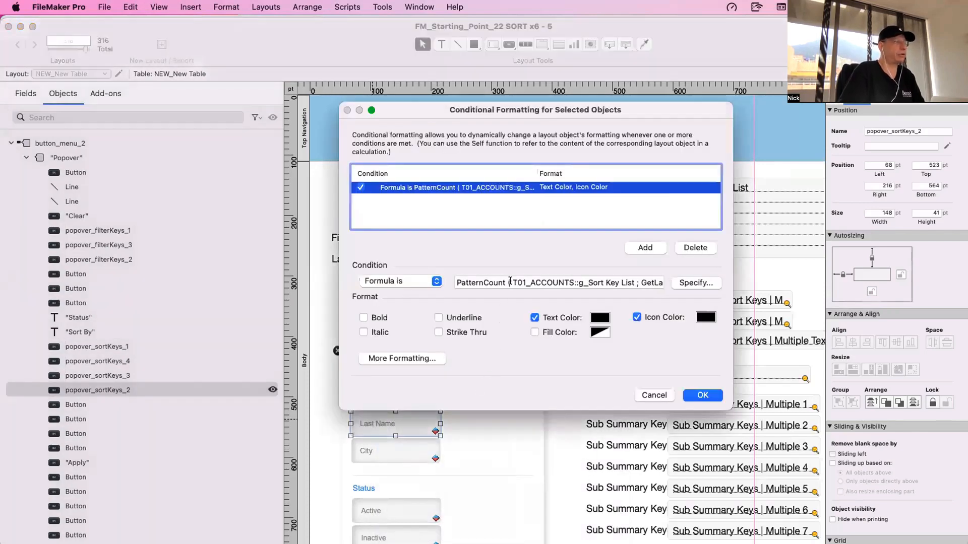
drag(511, 282, 628, 285)
text(NEW_New Table::g_Sort Key List)
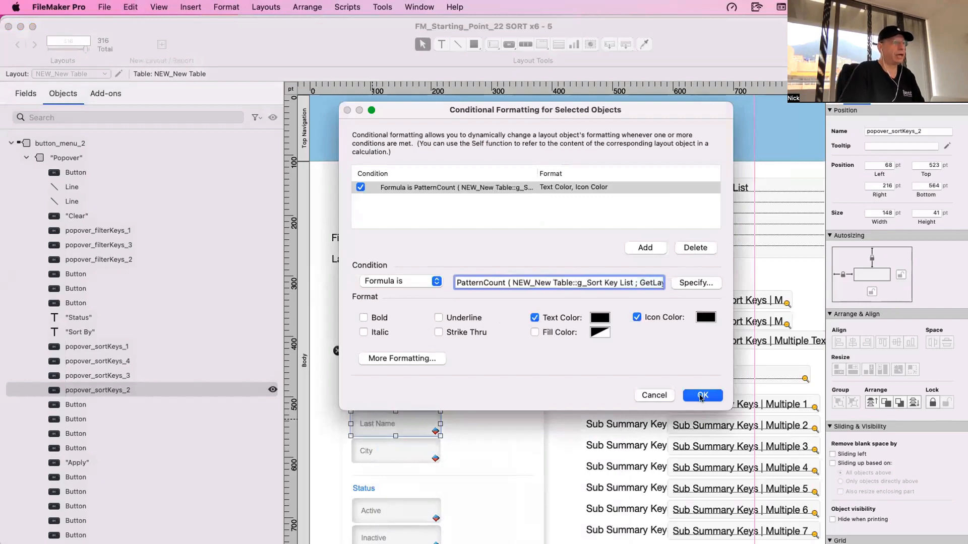
click(703, 395)
- Point the City sort button's conditional formatting formula to NEW_New Table::g_Sort Key List instead of the T01_ACCOUNTS field
right_click(379, 450)
click(433, 447)
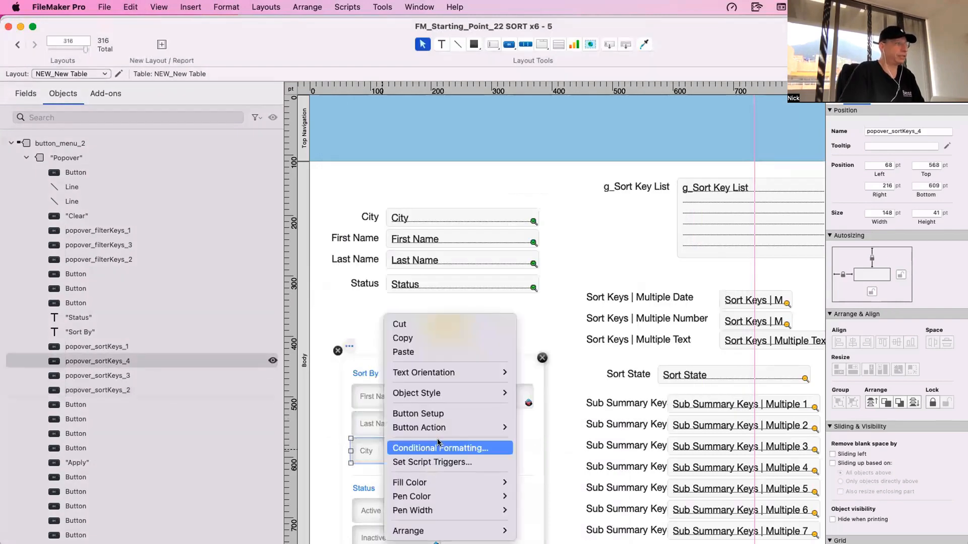
drag(511, 282, 634, 283)
text(NEW_New Table::g_Sort Key List)
key(Return)
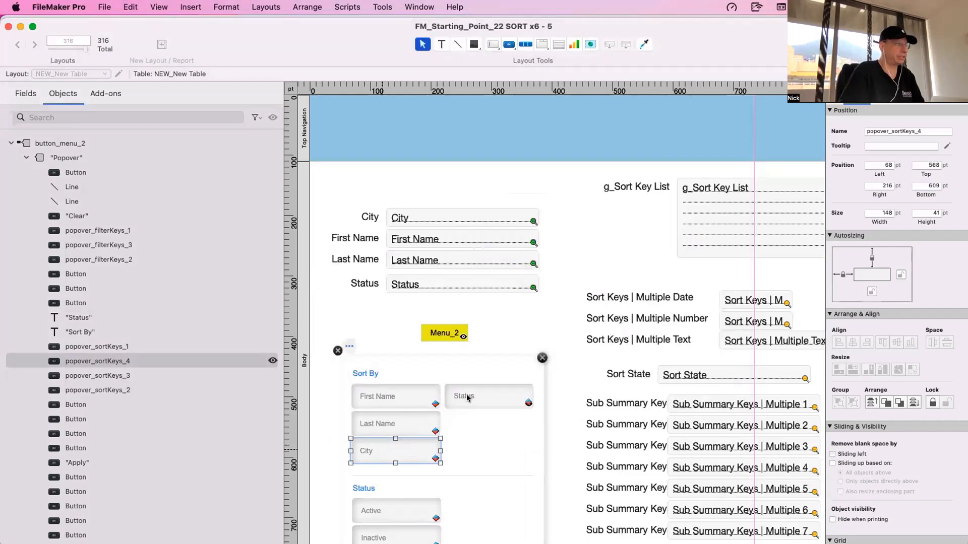
- Point the Status sort button's conditional formatting formula to NEW_New Table::g_Sort Key List instead of the T01_ACCOUNTS field
right_click(472, 395)
click(521, 453)
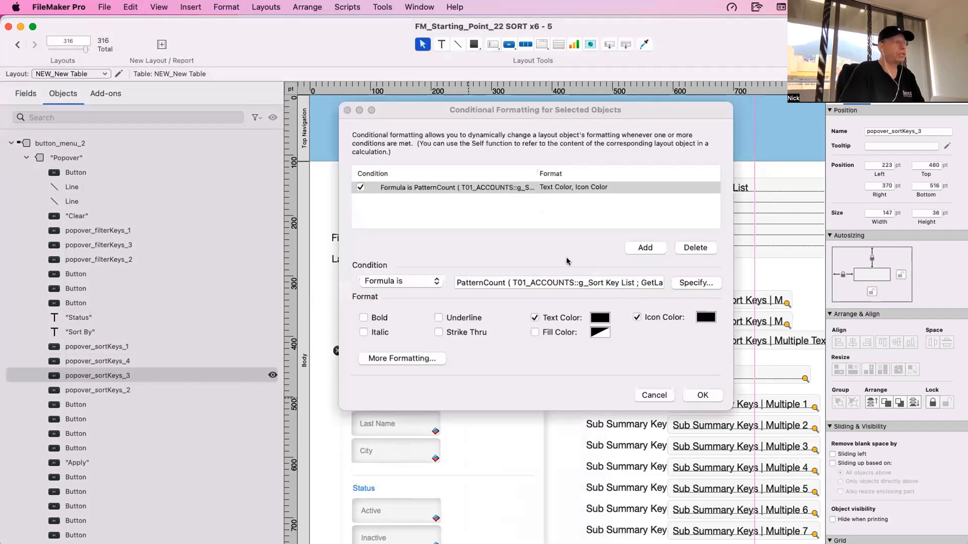
drag(510, 282, 633, 285)
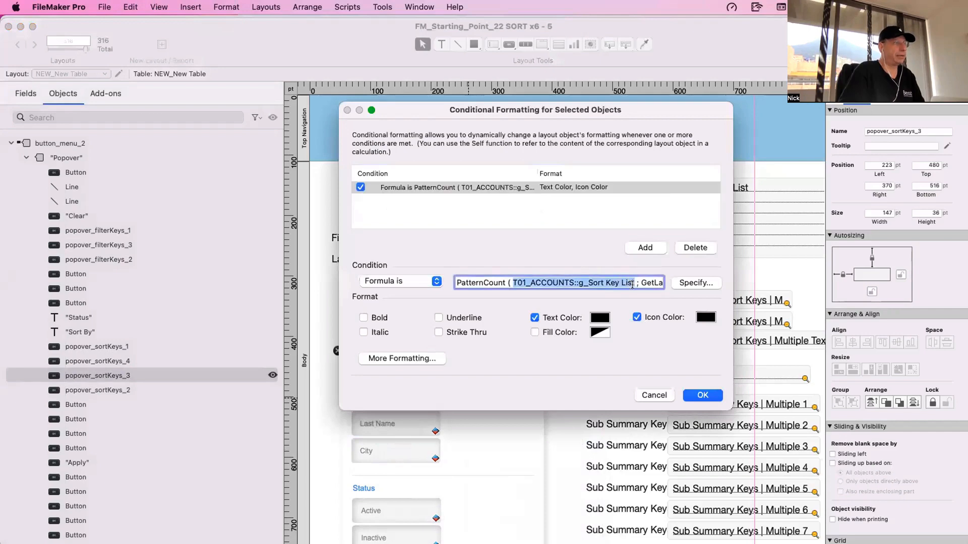
text(NEW_New Table::g_Sort Key List)
click(700, 394)
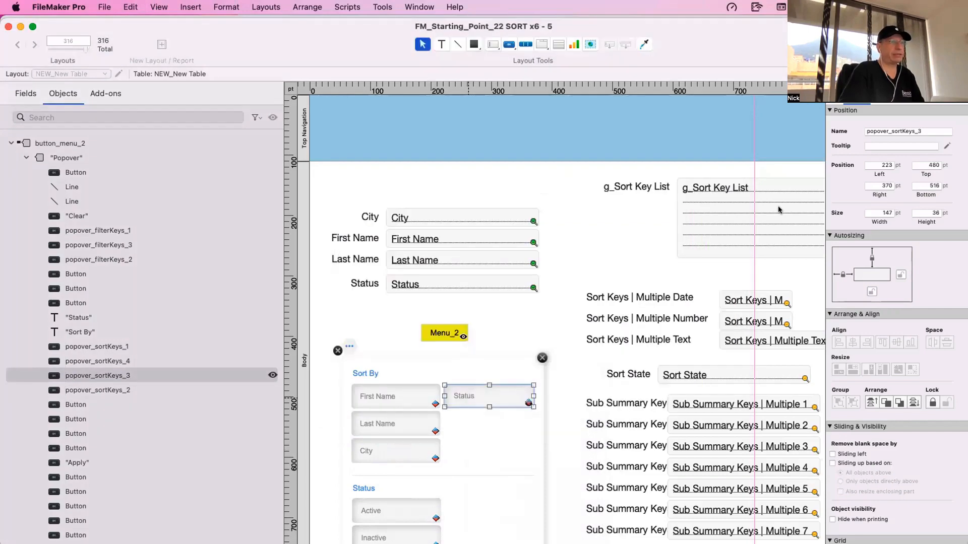
- Hide the four popover_sortKeys buttons in the layout to reach the unlabelled buttons underneath them
drag(669, 39, 632, 37)
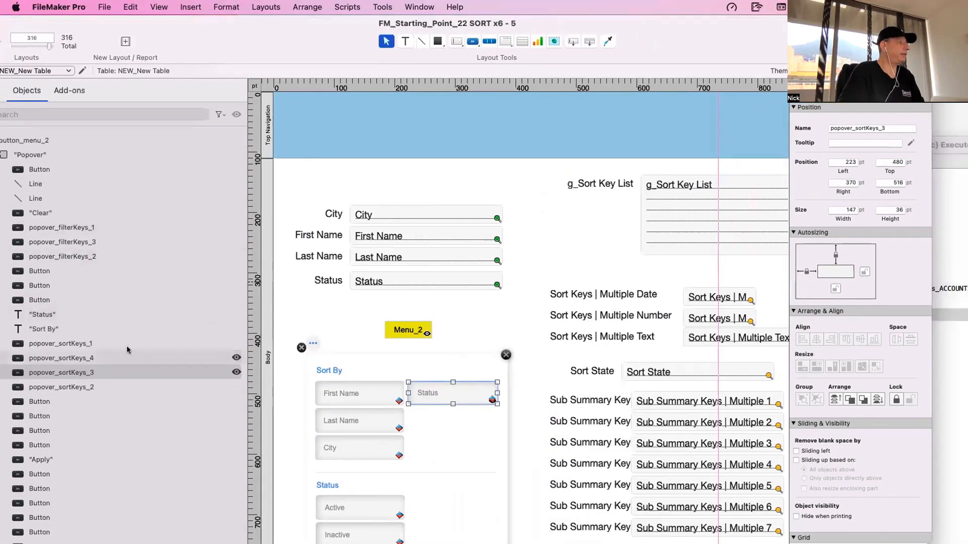
click(127, 341)
drag(121, 359, 236, 377)
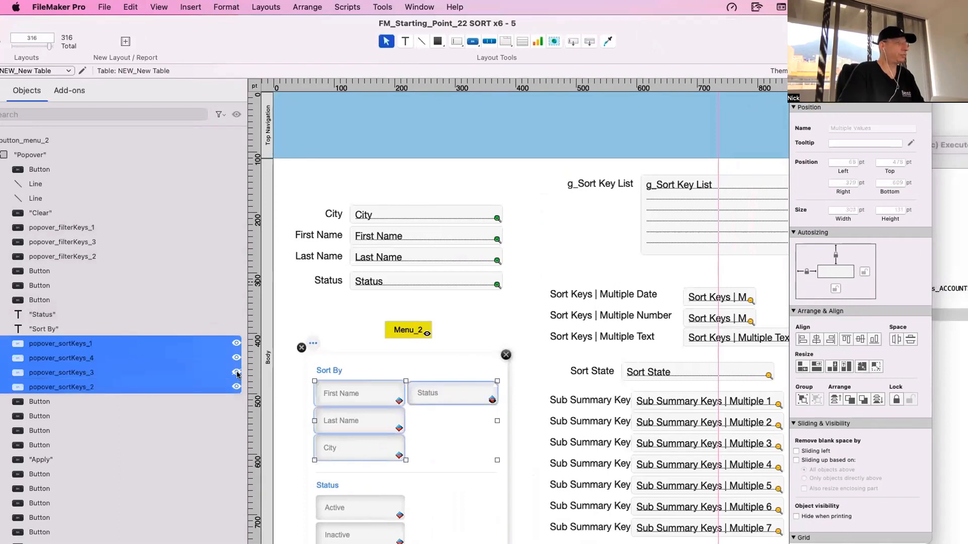
click(237, 375)
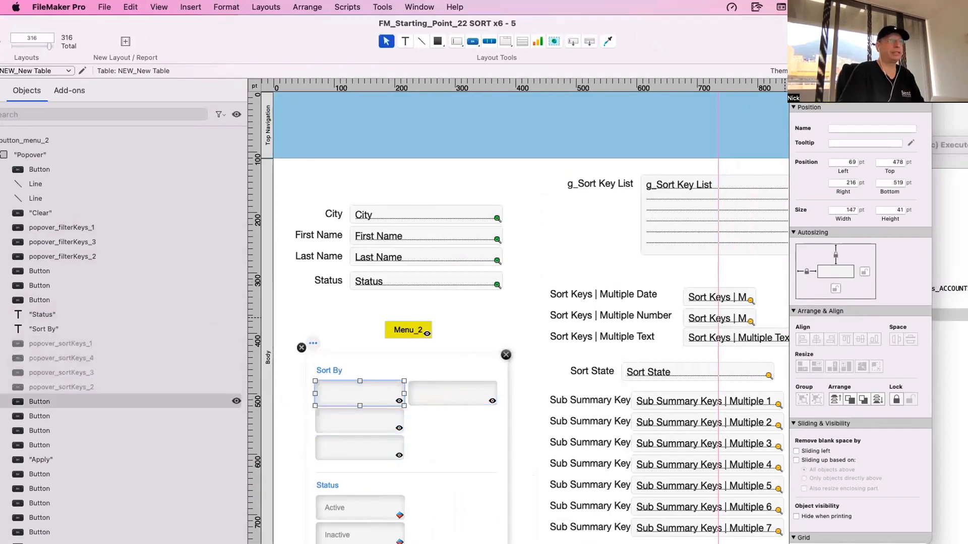
- Use NEW_New Table::g_Sort Key List in the hide conditions of the unlabelled buttons beneath First Name and Last Name
click(894, 92)
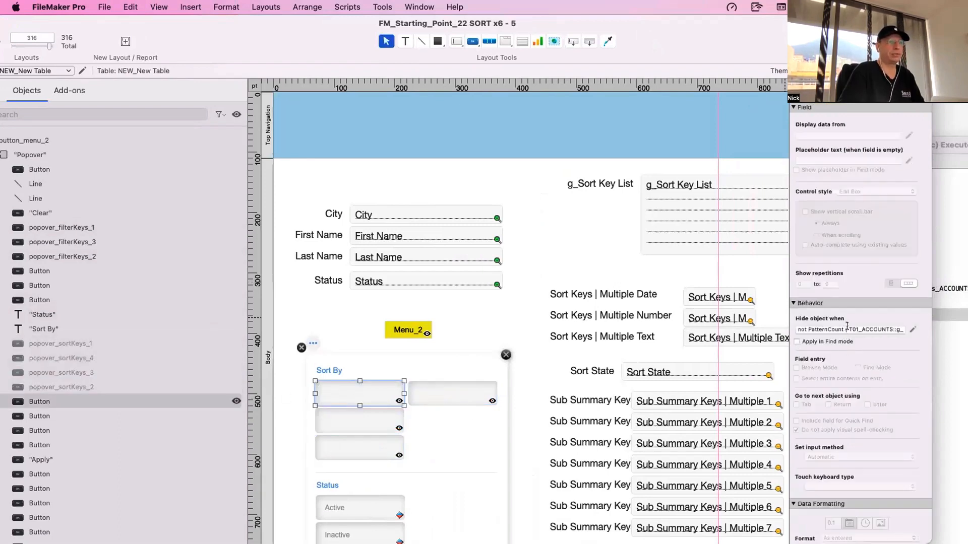
drag(847, 326, 886, 329)
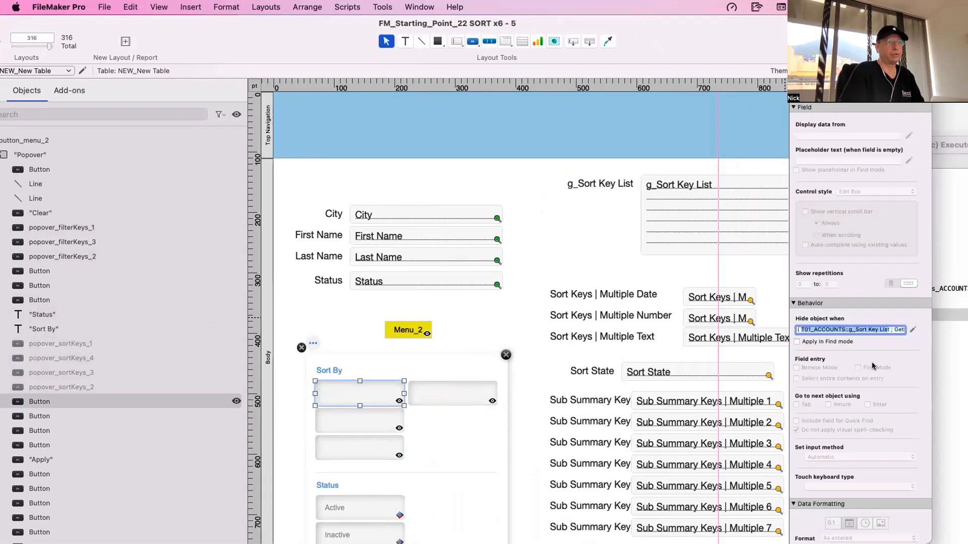
text(NEW_New Table::g_Sort Key List)
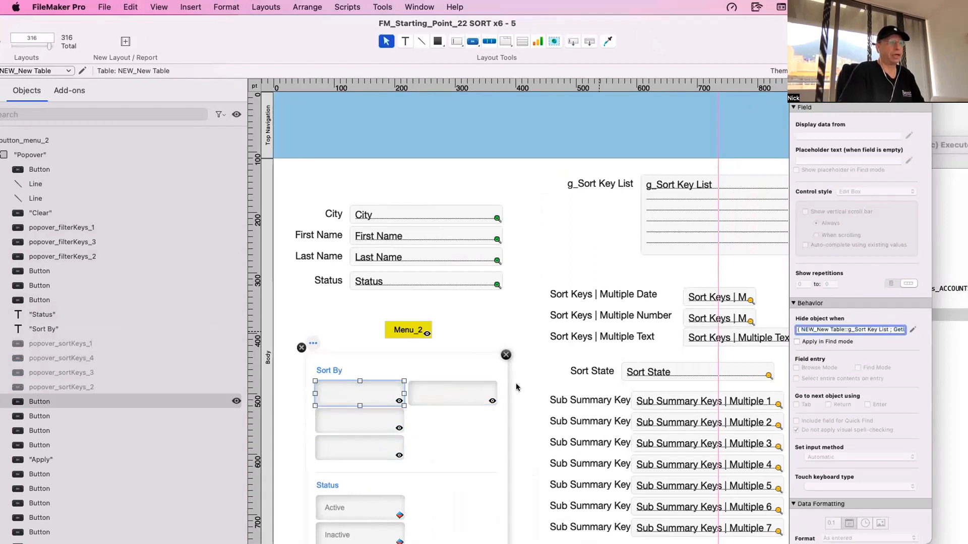
click(371, 417)
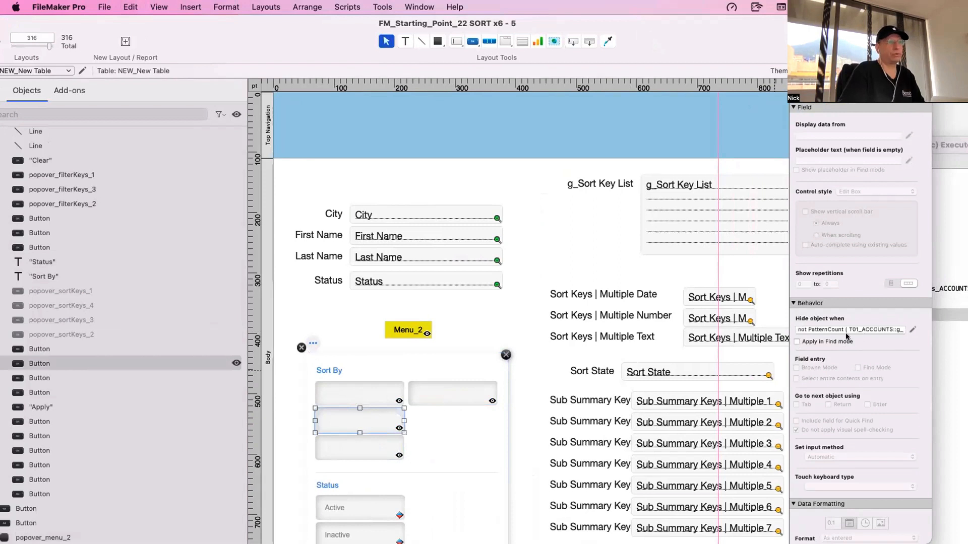
drag(846, 326, 894, 328)
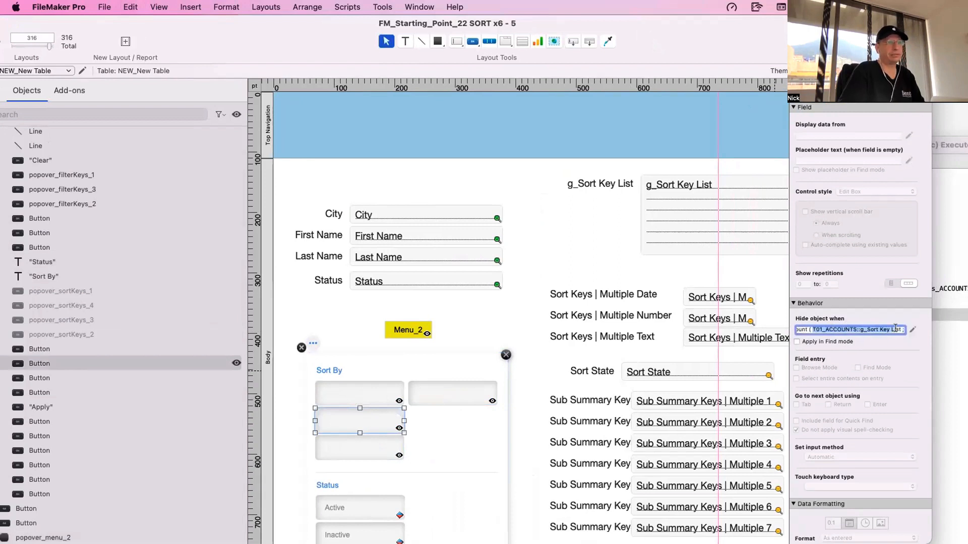
key(super+c)
- Use NEW_New Table::g_Sort Key List in the hide conditions of the unlabelled buttons beneath City and Status
click(373, 441)
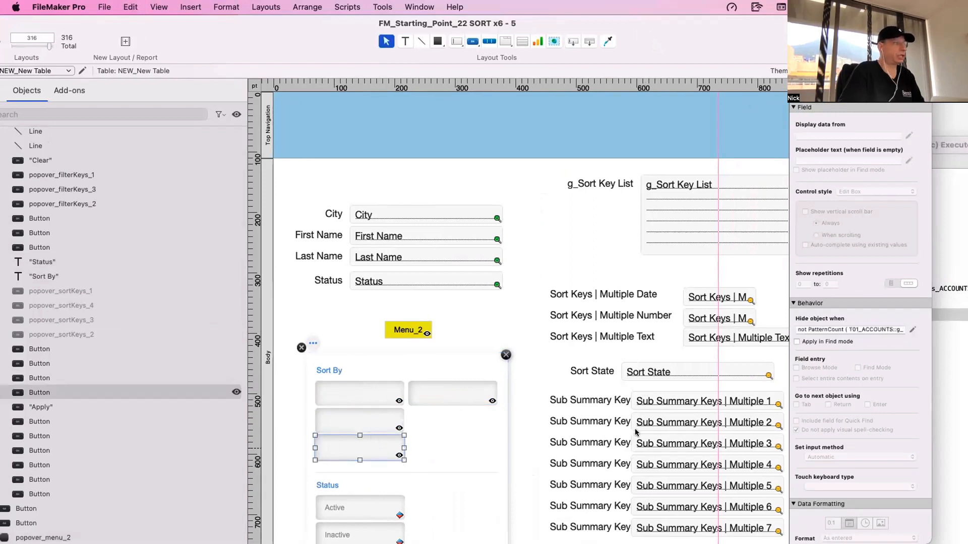
drag(848, 327, 882, 329)
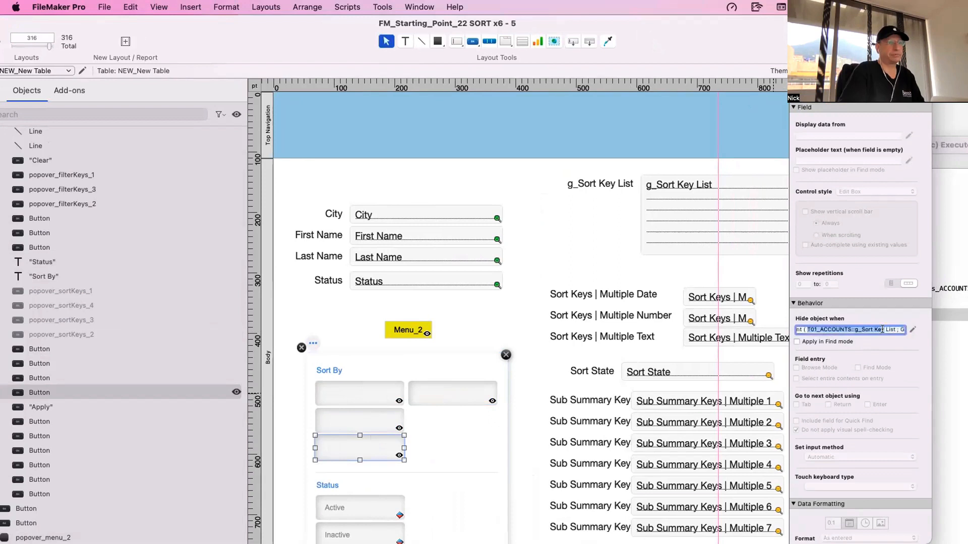
key(super+v)
click(453, 400)
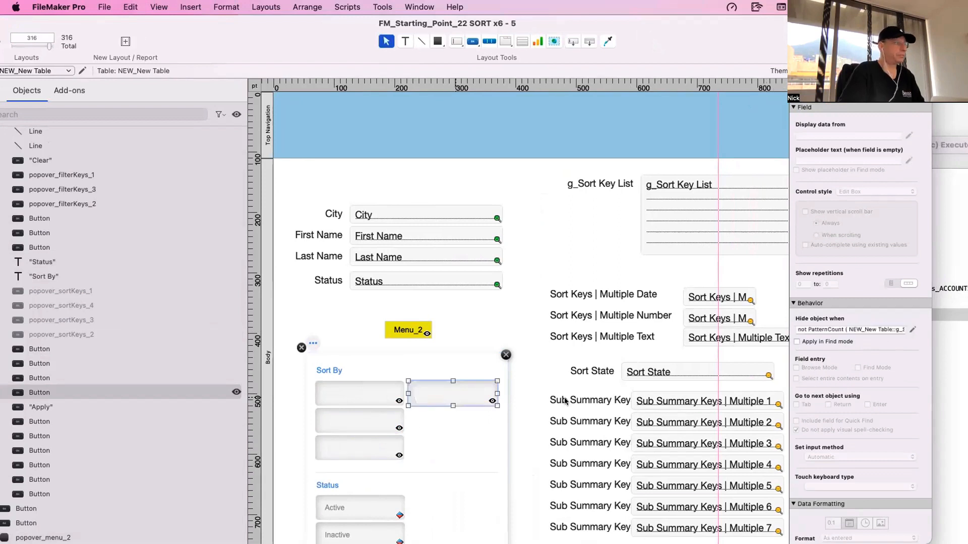
drag(847, 329, 868, 330)
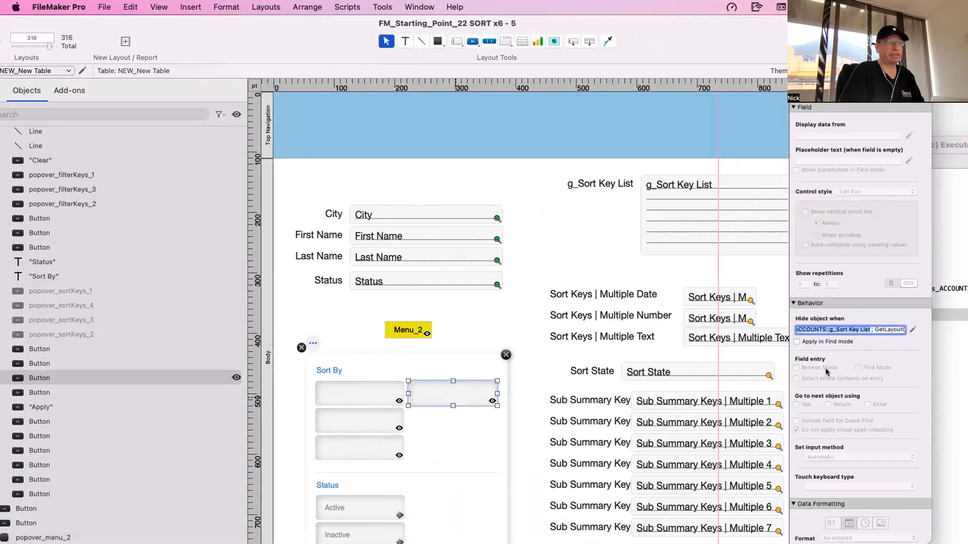
key(super+v)
- In Browse mode, test the updated sort menu by choosing First Name, Last Name, City and Status and applying the sort
key(super+b)
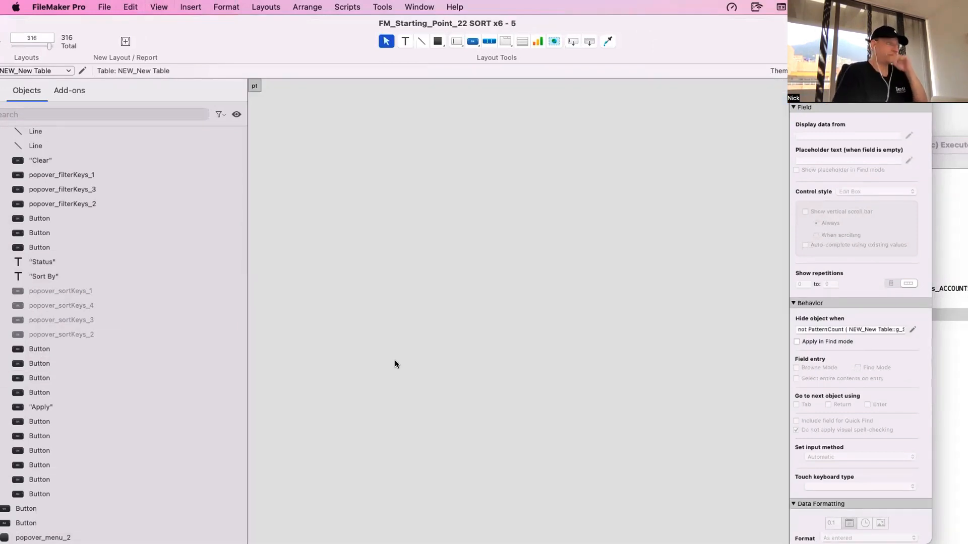
click(287, 328)
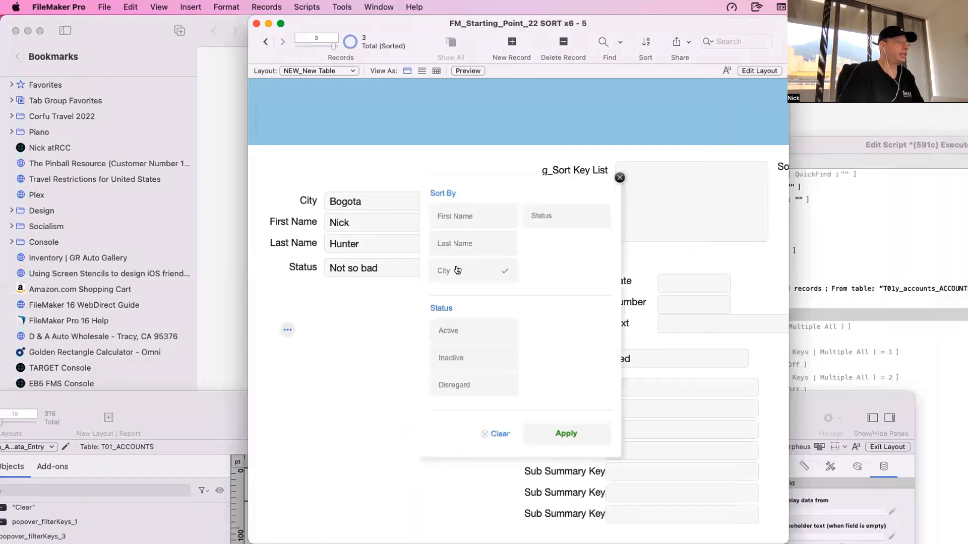
click(460, 215)
click(473, 243)
click(474, 271)
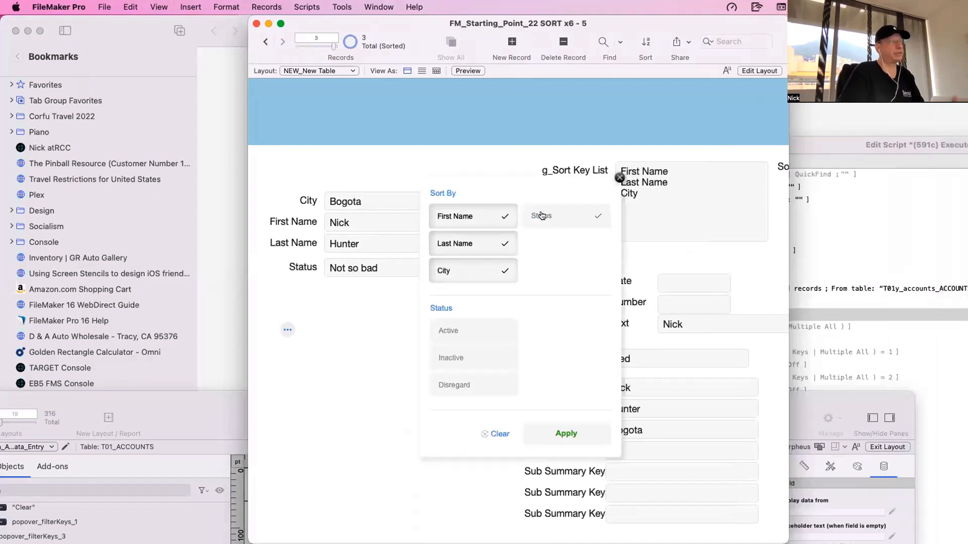
click(540, 216)
scroll(557, 222, right, 5)
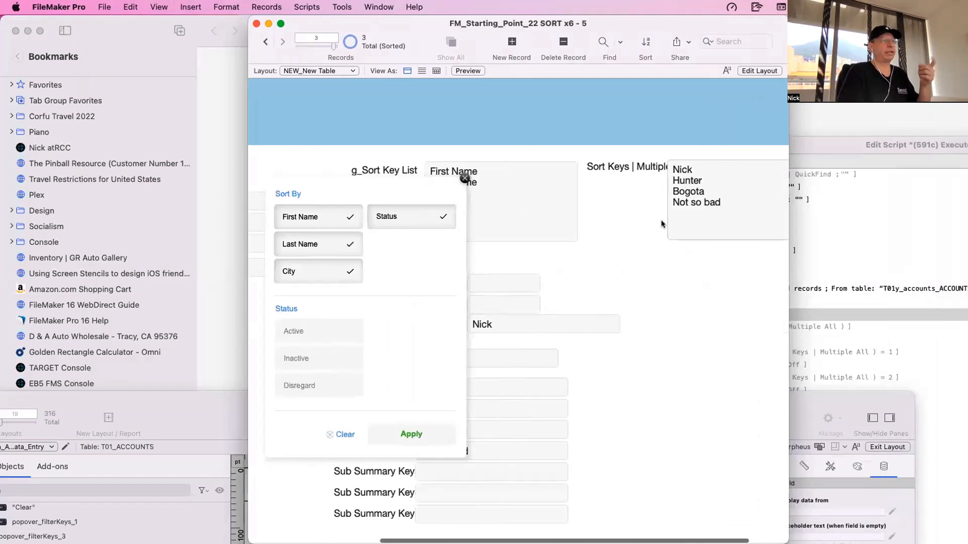
click(411, 434)
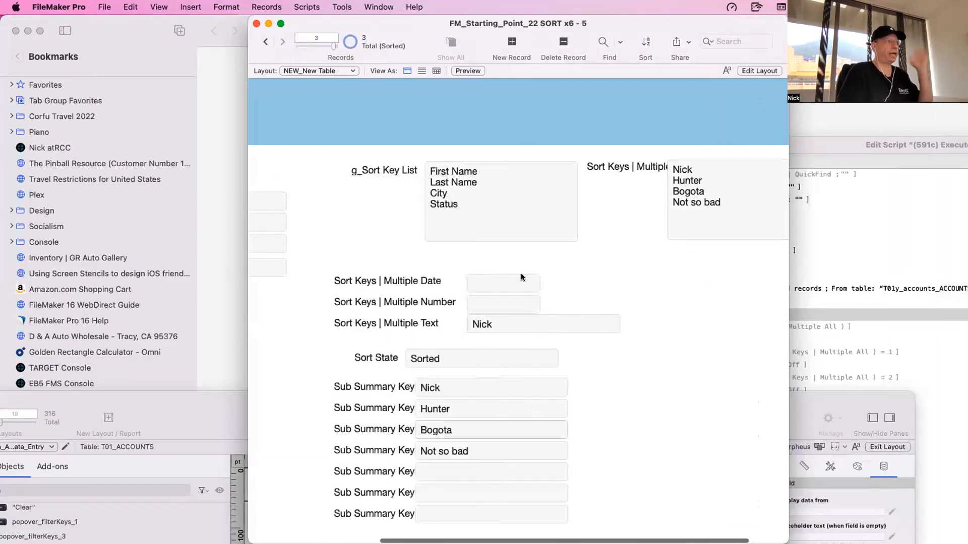
- Open the record sort settings to review the sort order, and close them
scroll(342, 218, left, 2)
scroll(342, 218, left, 3)
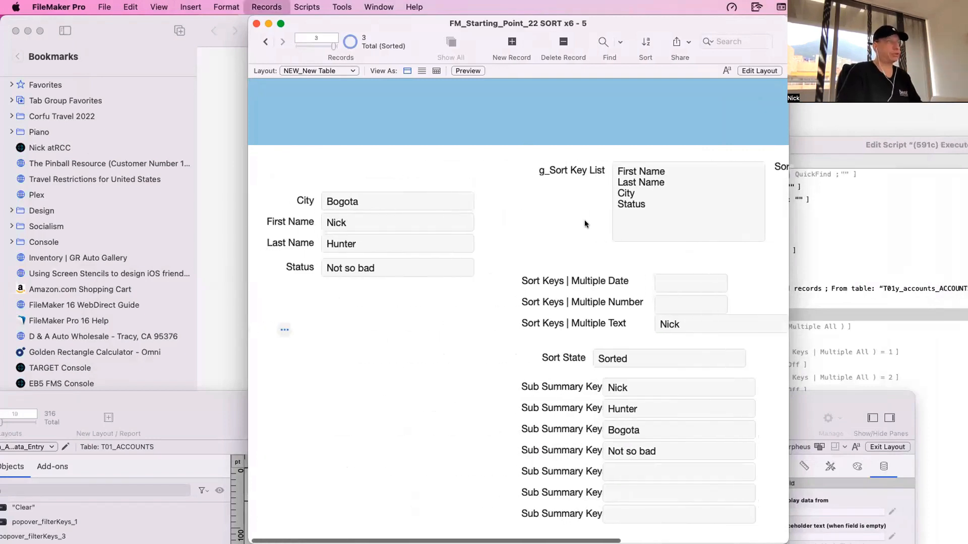
key(super+s)
key(Escape)
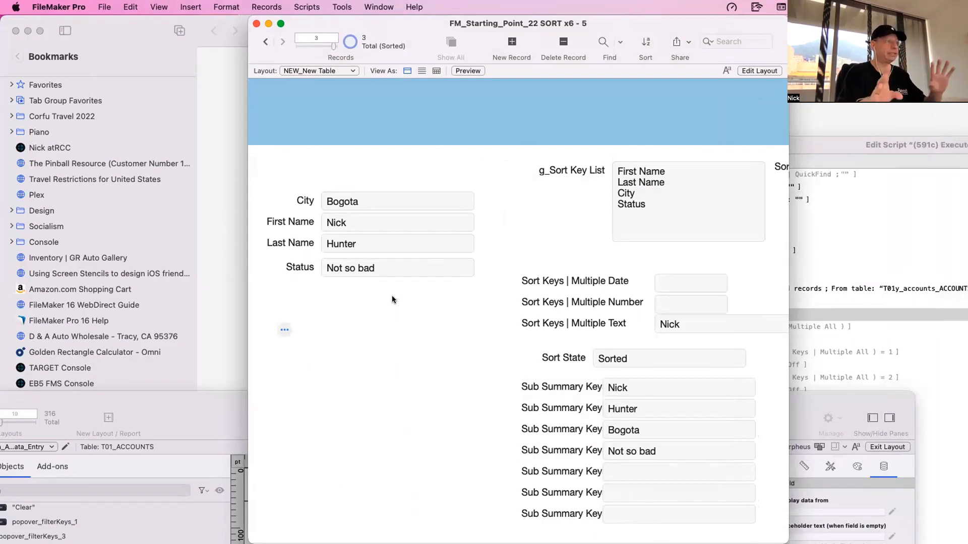
scroll(318, 324, right, 2)
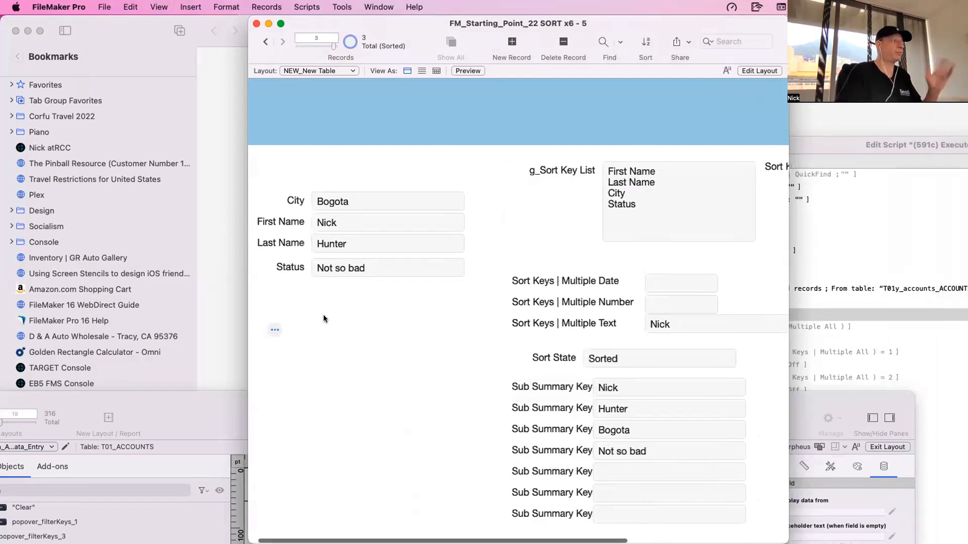
- In Layout mode, add a text label above the City field reading "Prénom" with "Nom" on a second line
click(275, 330)
click(379, 336)
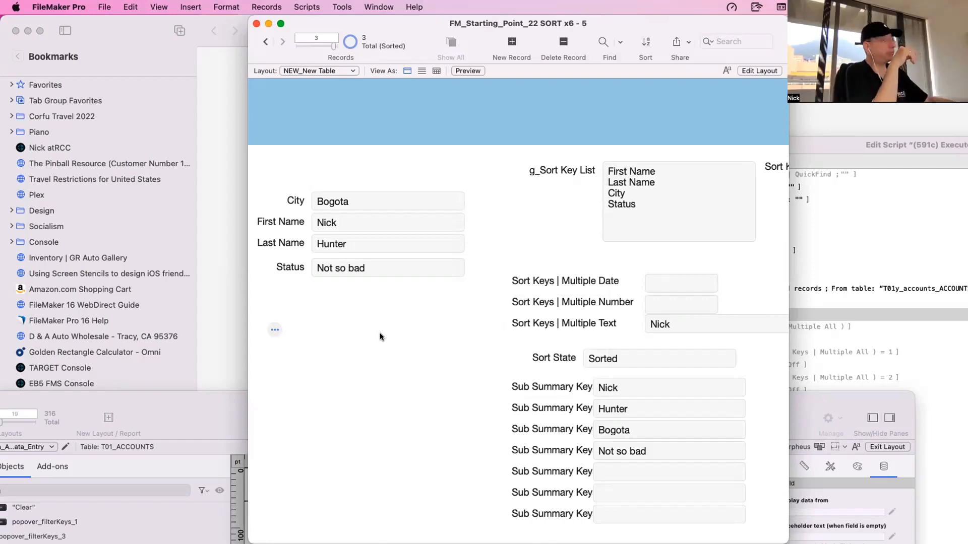
key(super+l)
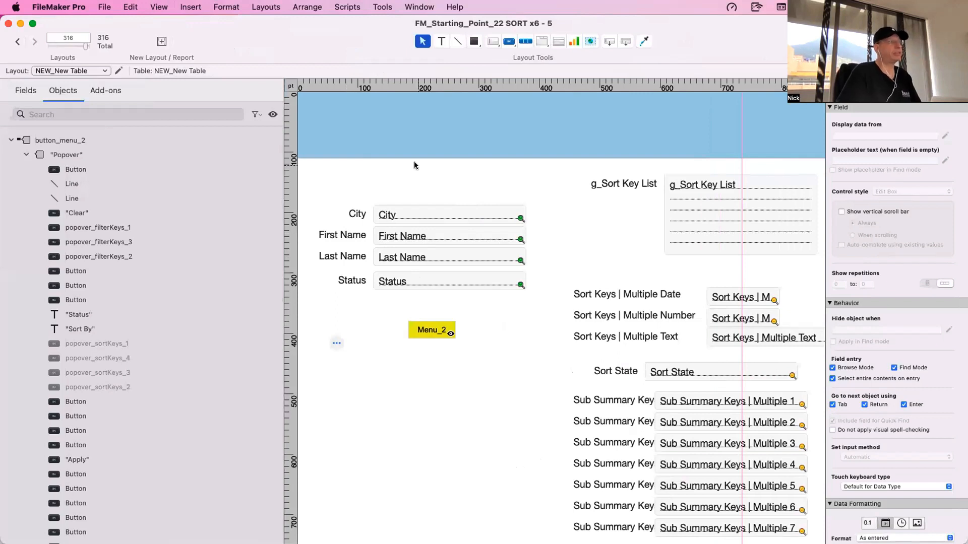
key(t)
click(429, 180)
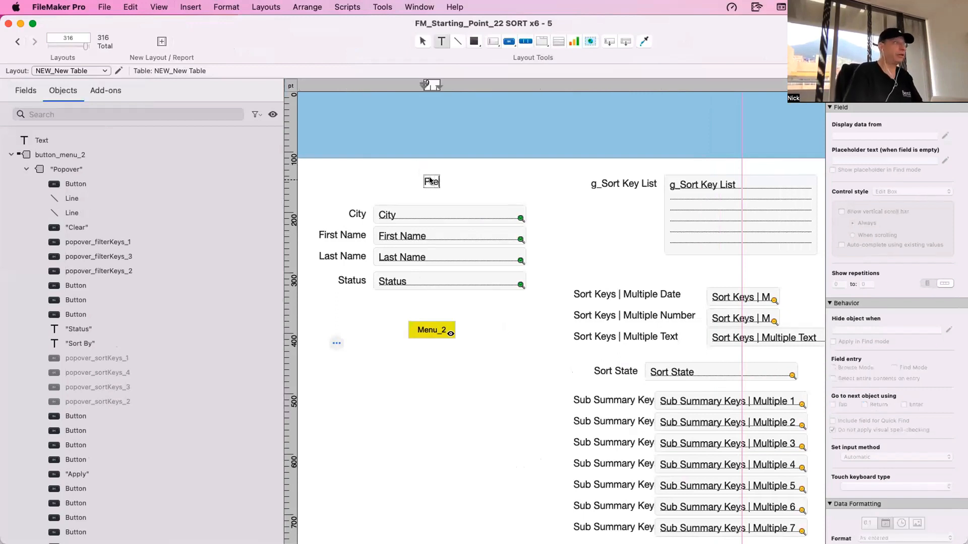
text(Prénom)
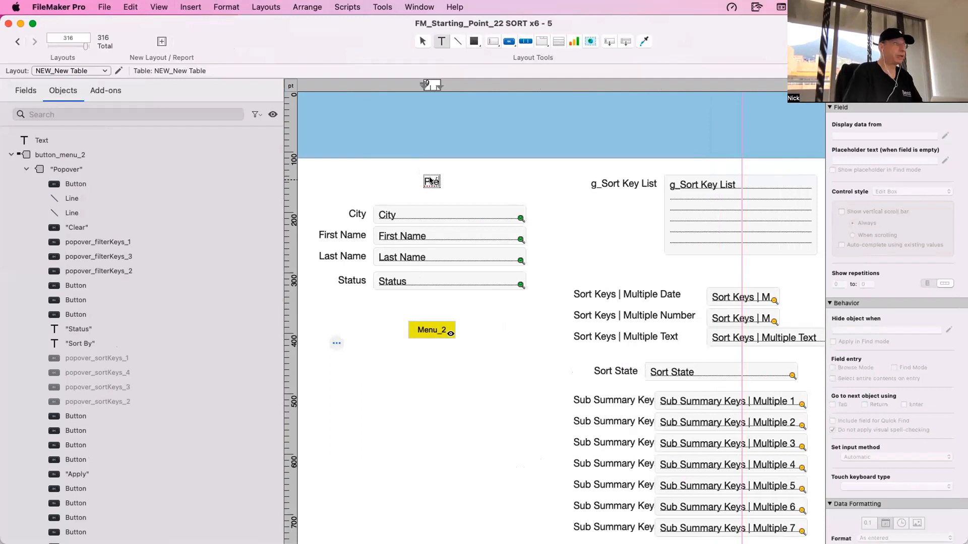
key(Return)
text(Nom)
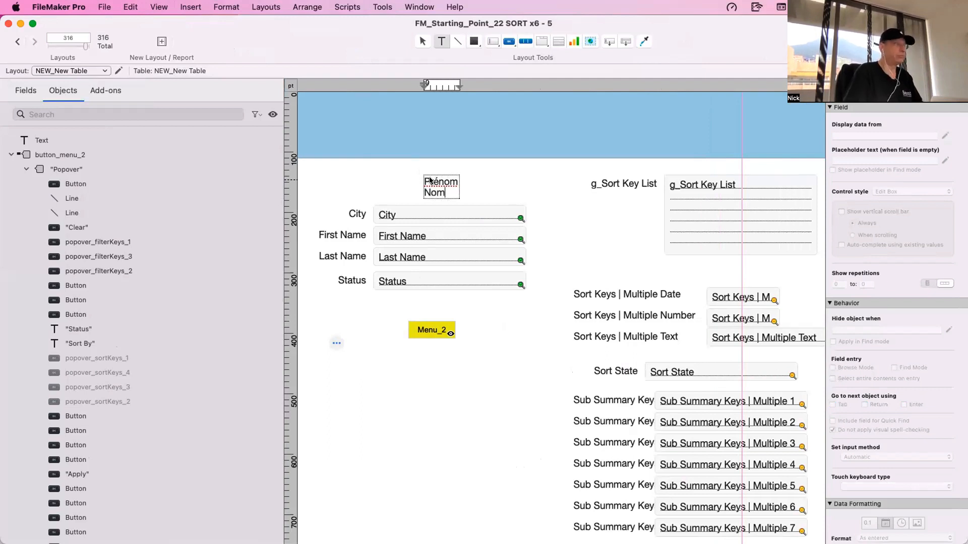
key(Escape)
- Widen the Prénom/Nom text label above the City field and highlight its words
double_click(447, 193)
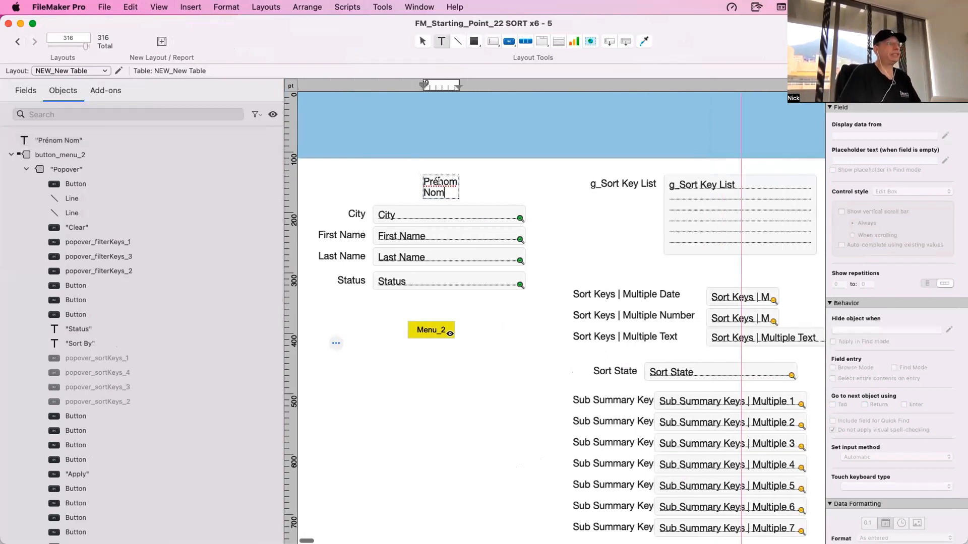
drag(437, 180, 455, 180)
double_click(441, 192)
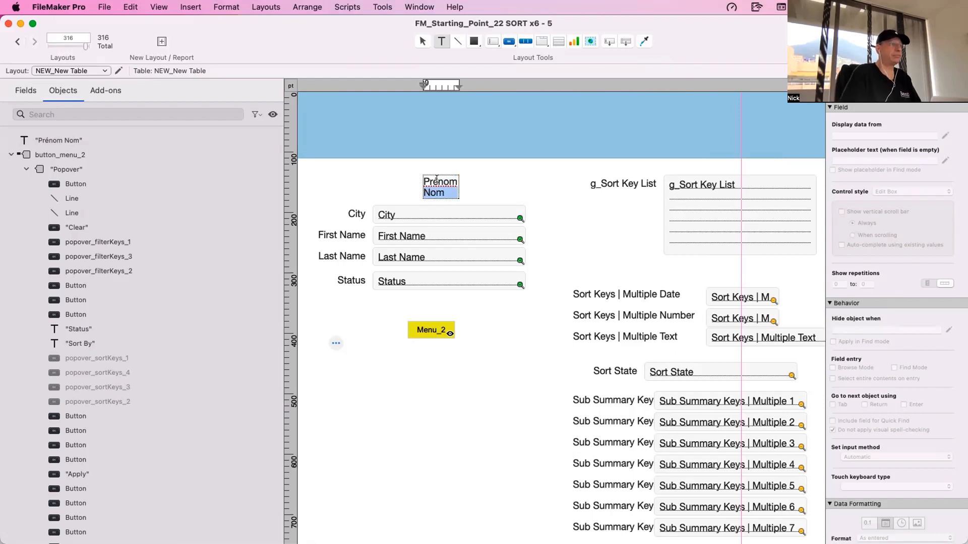
key(Escape)
drag(456, 196, 498, 195)
double_click(414, 187)
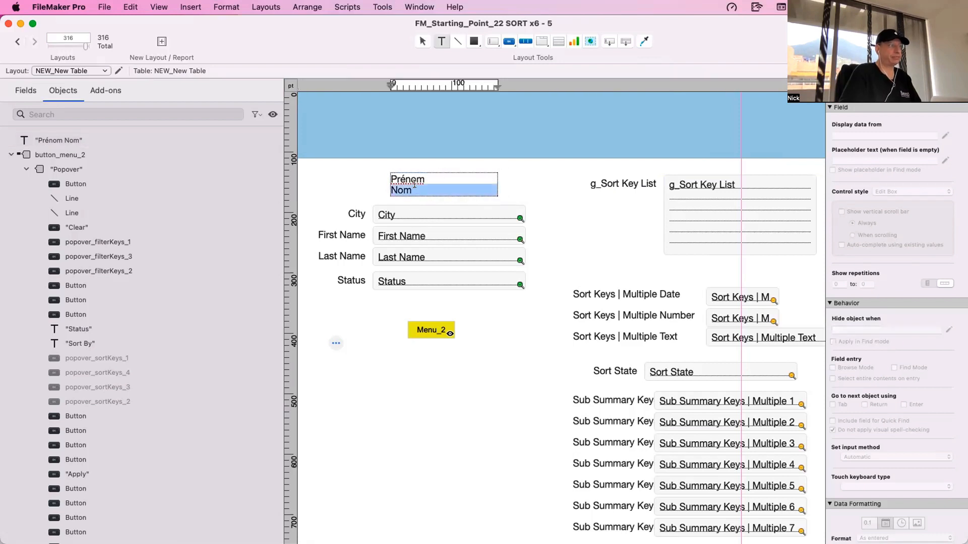
triple_click(417, 179)
click(410, 196)
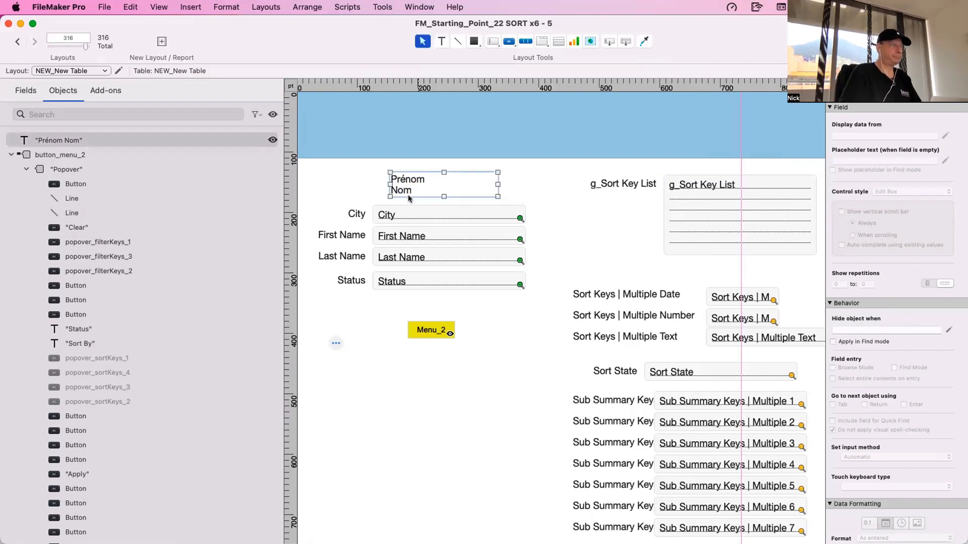
click(340, 191)
key(super+b)
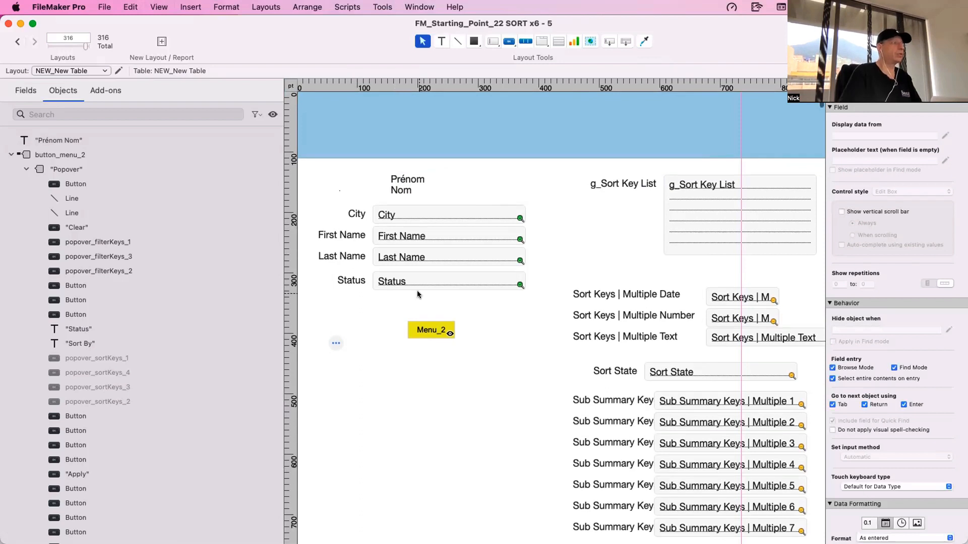
- Open the Menu_2 popover and review the hide condition of the first unlabelled button beneath Sort By
click(434, 329)
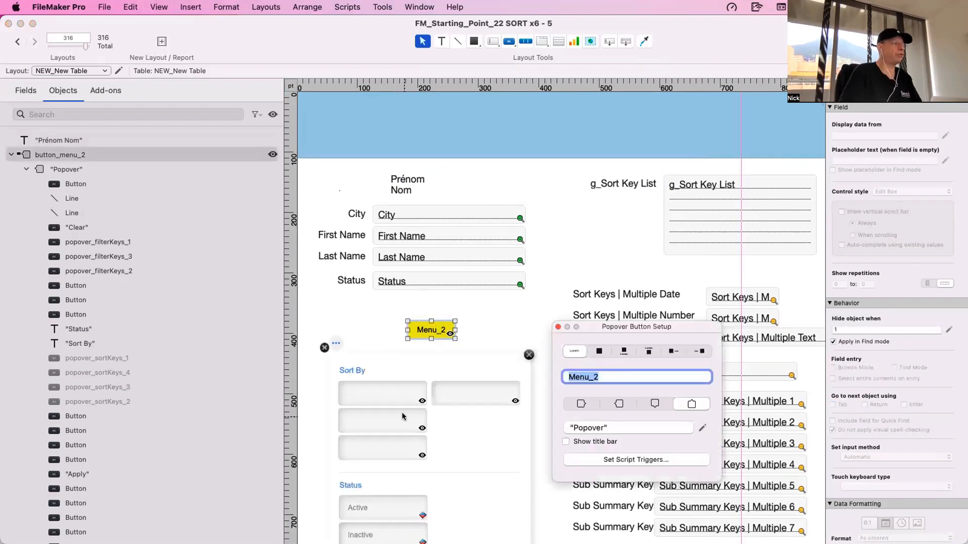
click(391, 392)
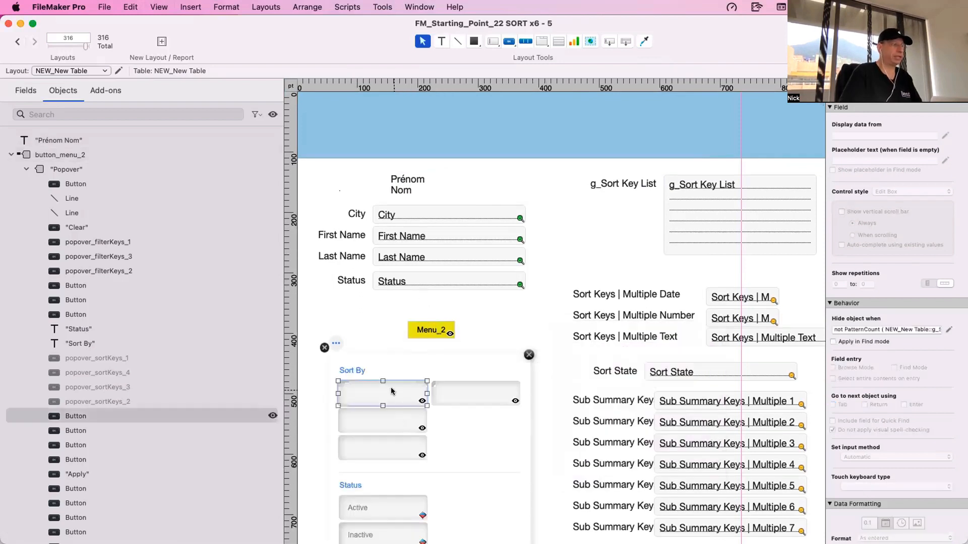
click(948, 327)
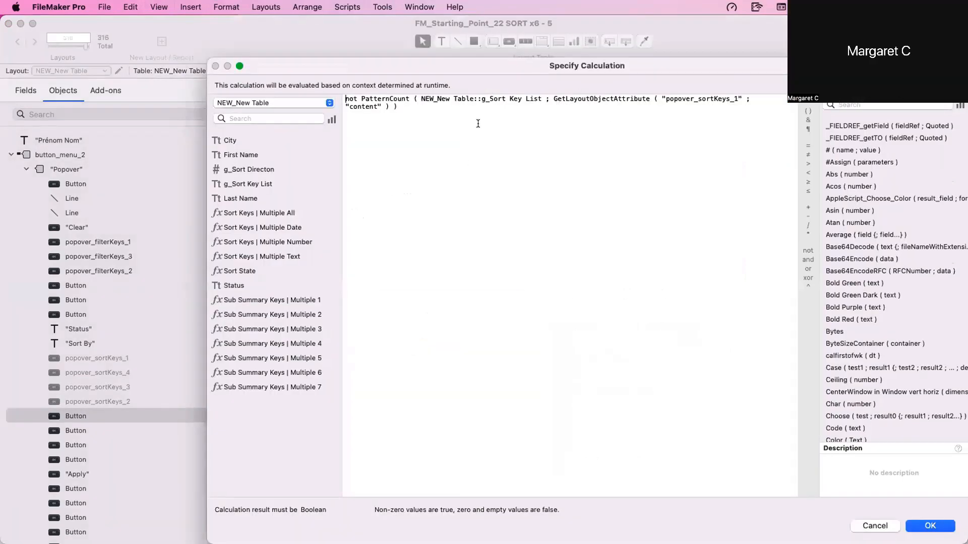
key(Escape)
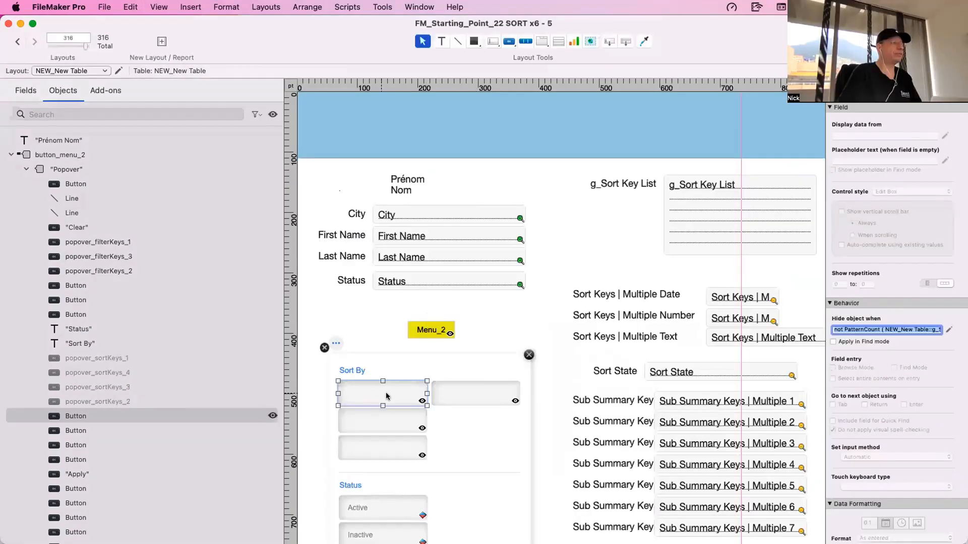
click(436, 395)
click(390, 396)
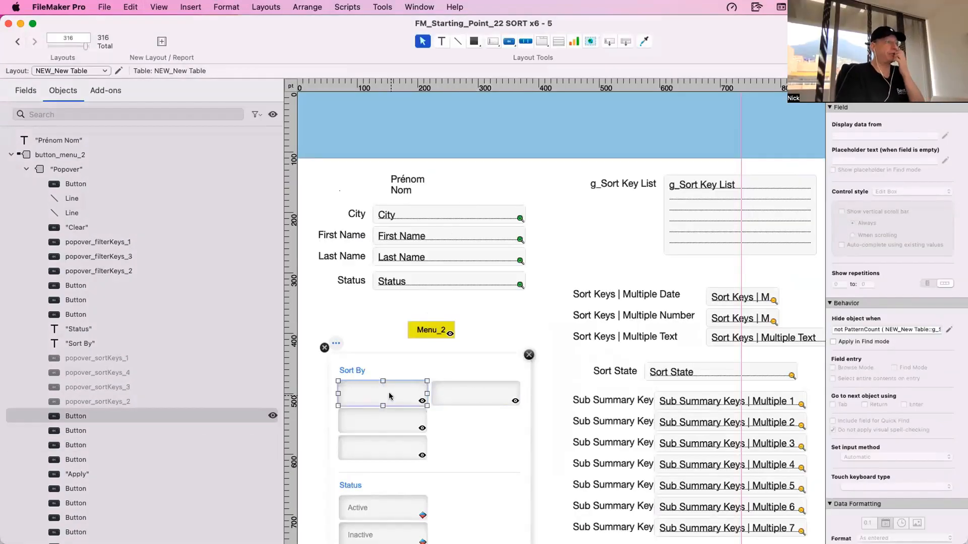
- Select the Last Name field, highlight the First Name value in Browse mode, and return to Layout mode
click(394, 252)
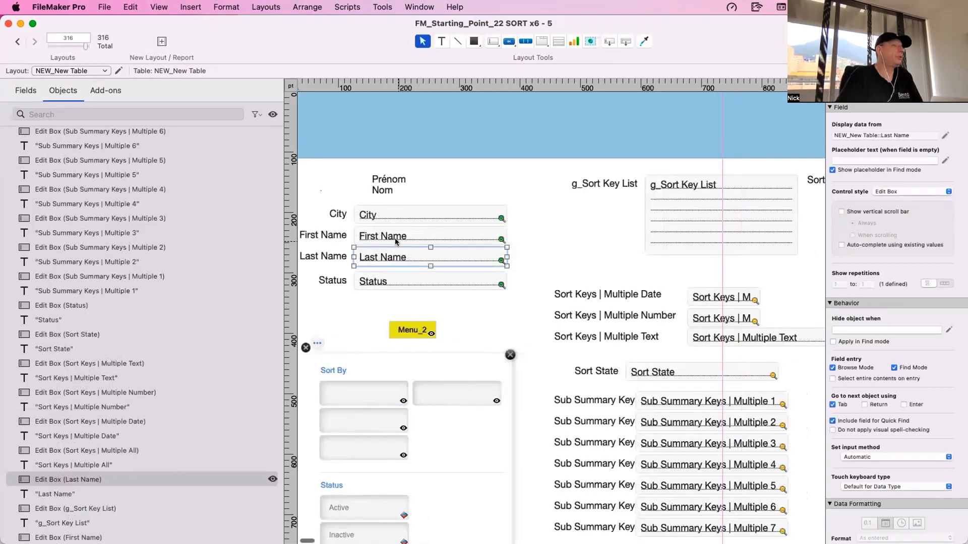
scroll(394, 238, left, 2)
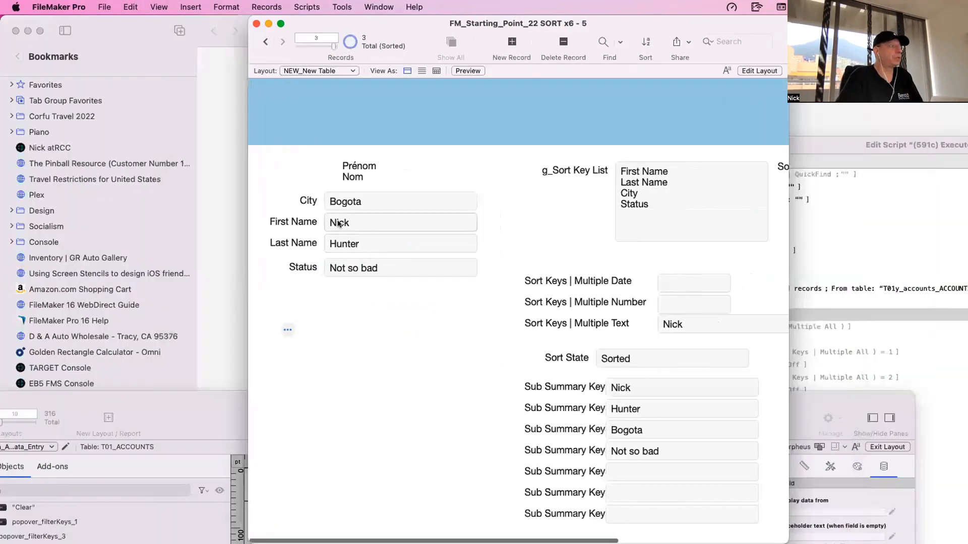
click(352, 220)
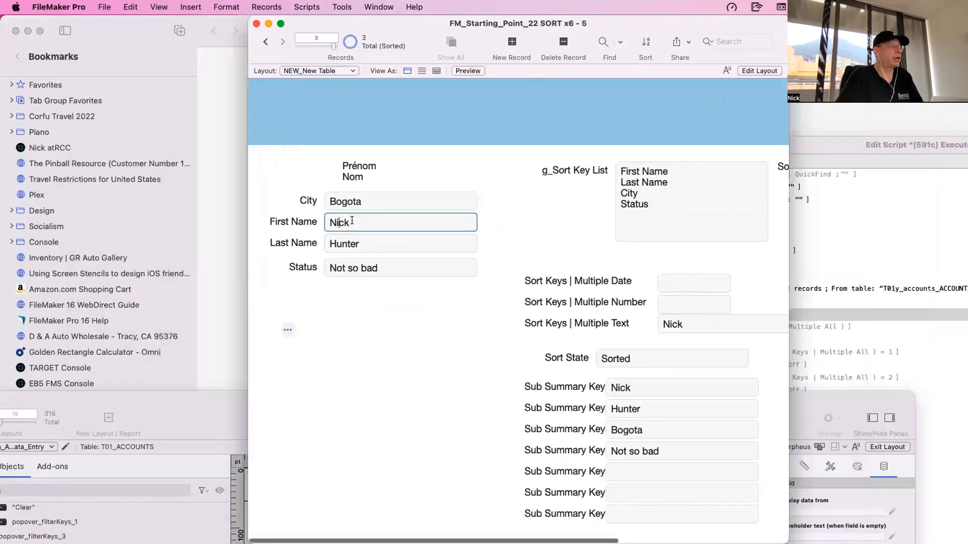
drag(357, 220, 315, 218)
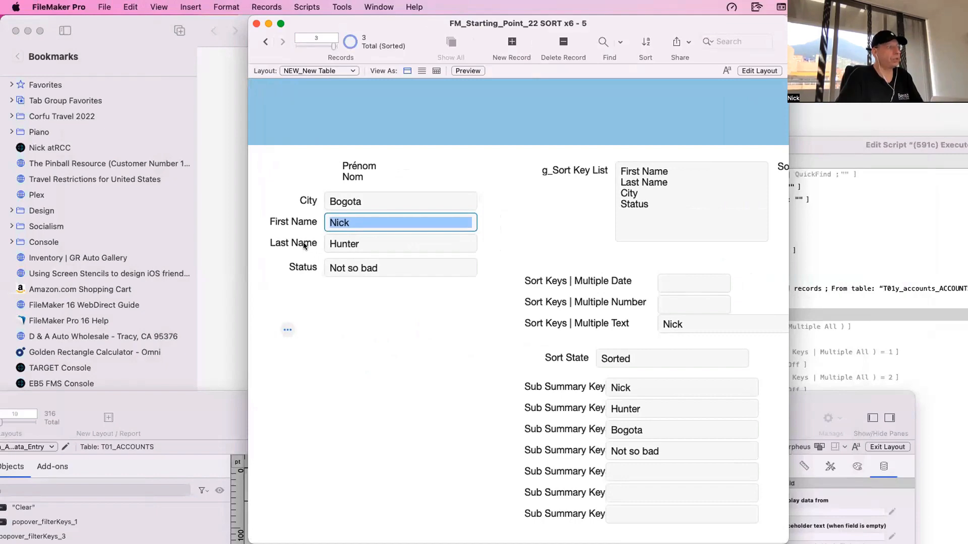
key(super+l)
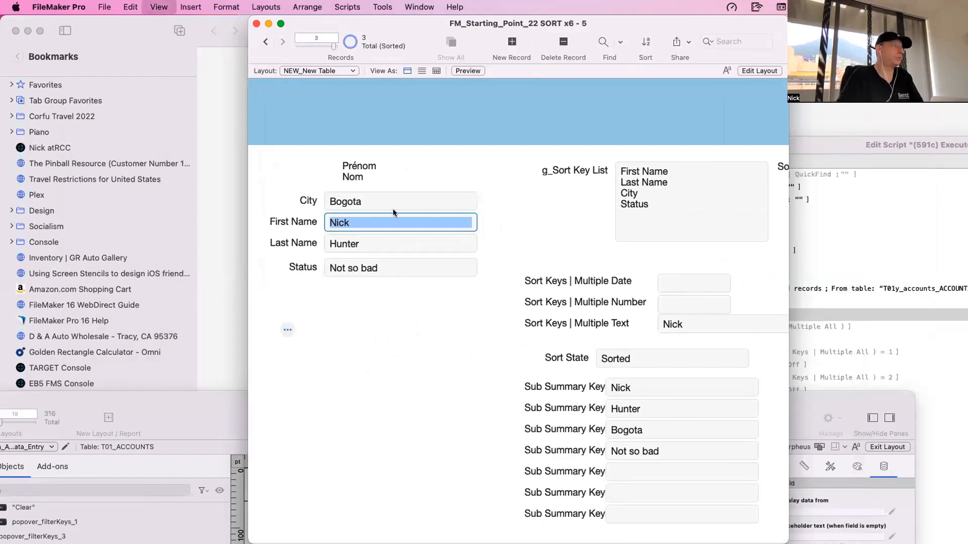
- Highlight Nom and Prénom in turn inside the text label to compare the two words
double_click(432, 189)
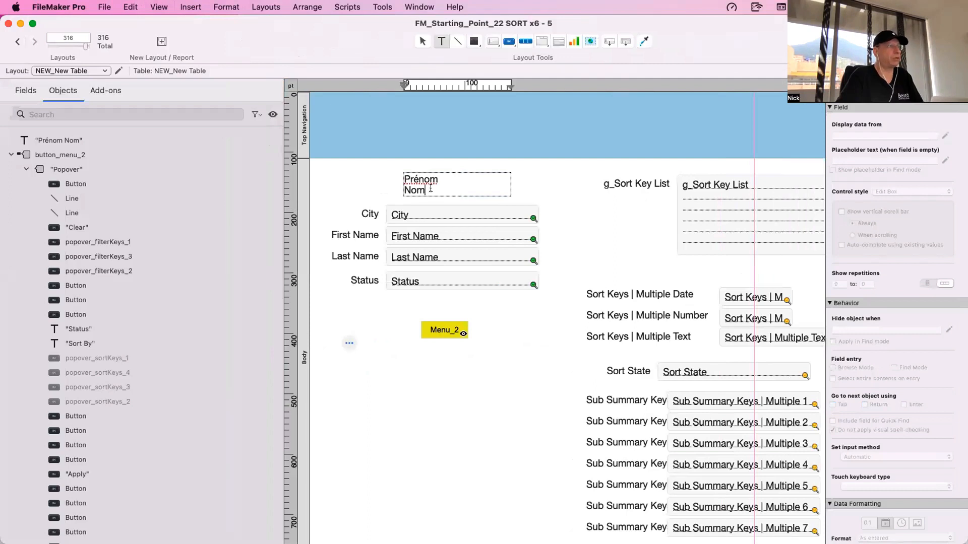
drag(430, 189, 406, 190)
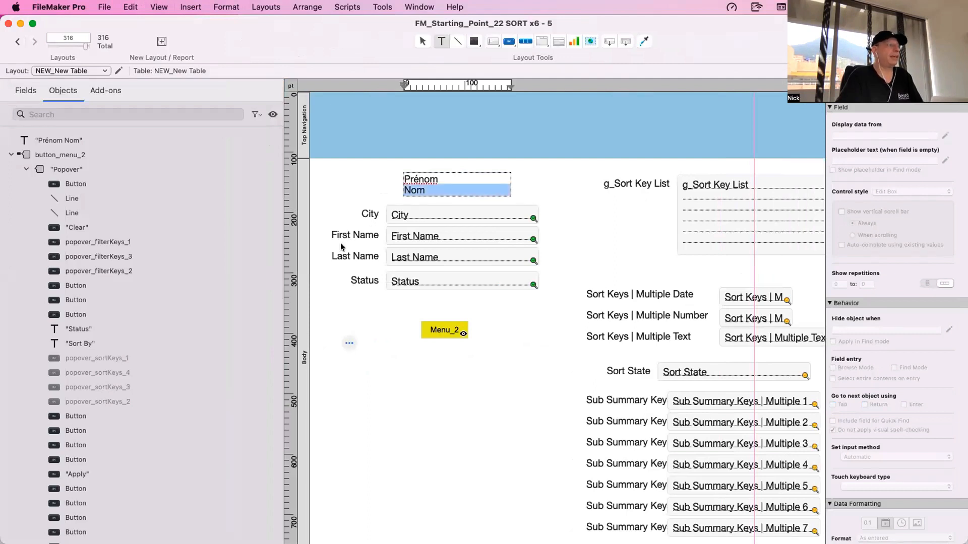
scroll(342, 259, down, 1)
scroll(341, 232, up, 1)
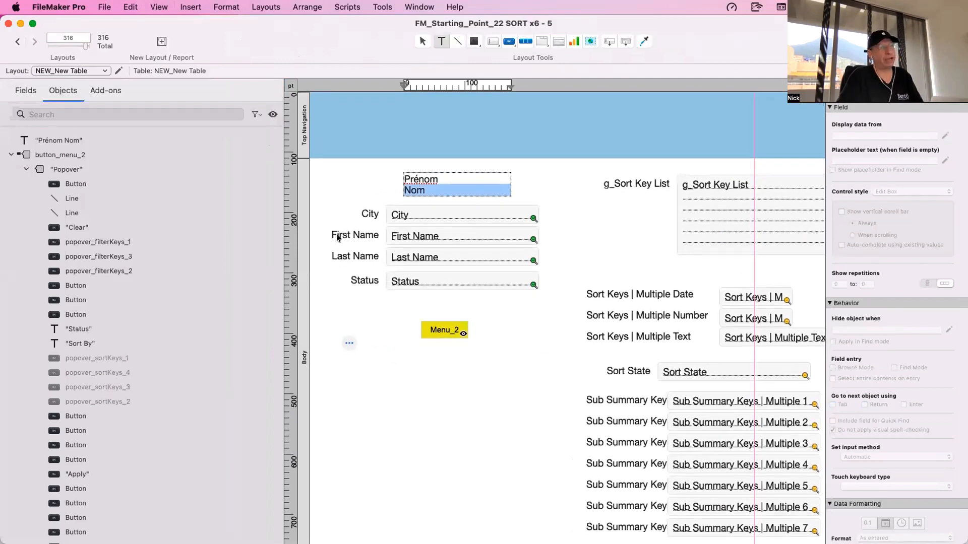
click(431, 186)
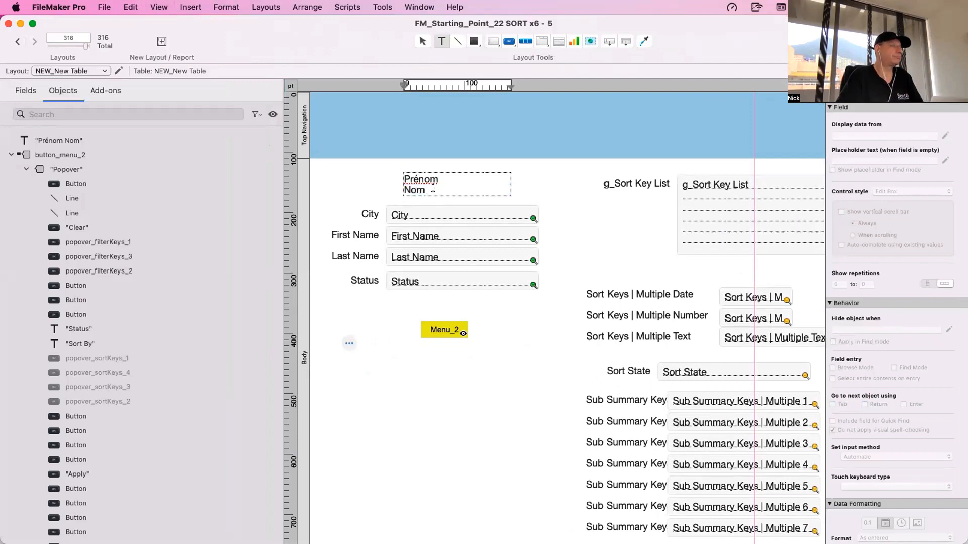
scroll(433, 189, right, 1)
drag(434, 179, 383, 174)
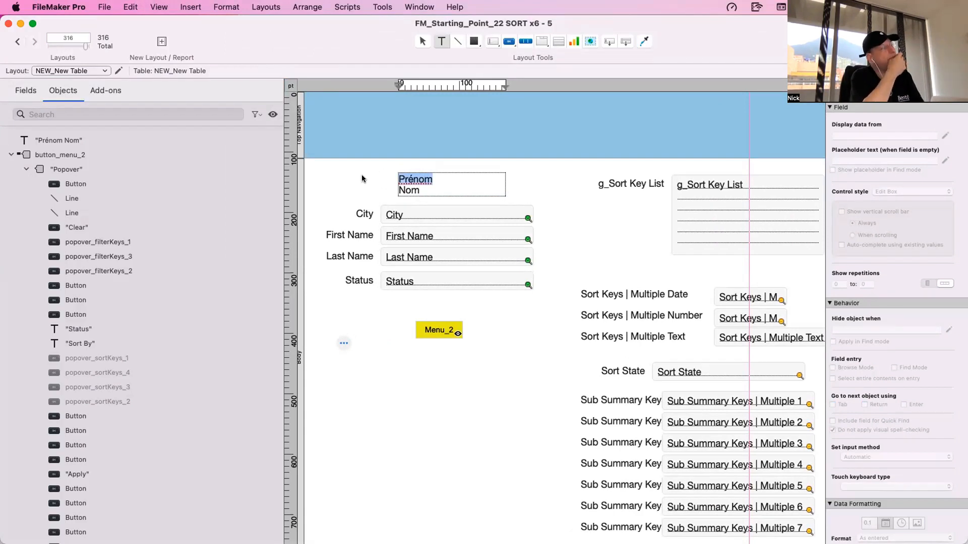
key(Escape)
- Reopen the Menu_2 popover and select the second unlabelled button in the first row beneath Sort By
click(438, 330)
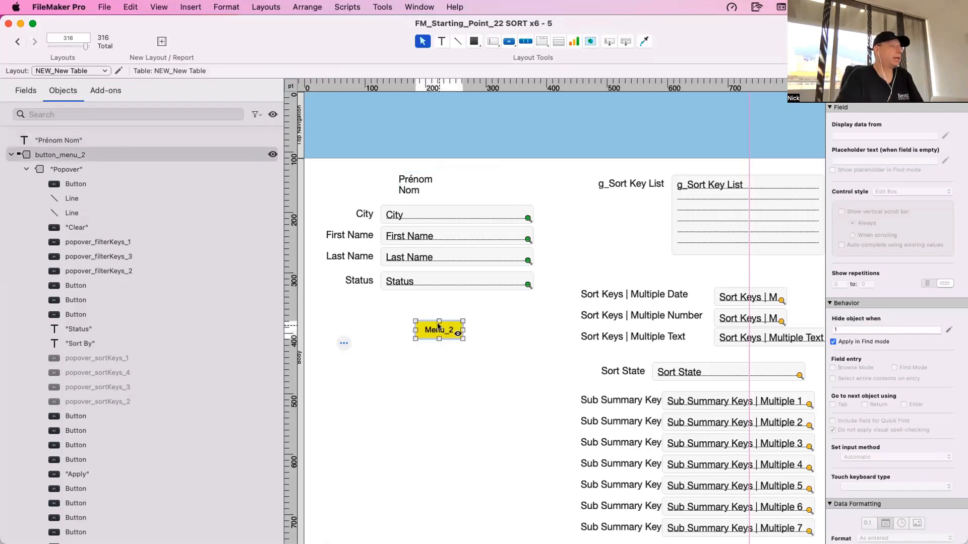
click(439, 330)
click(476, 402)
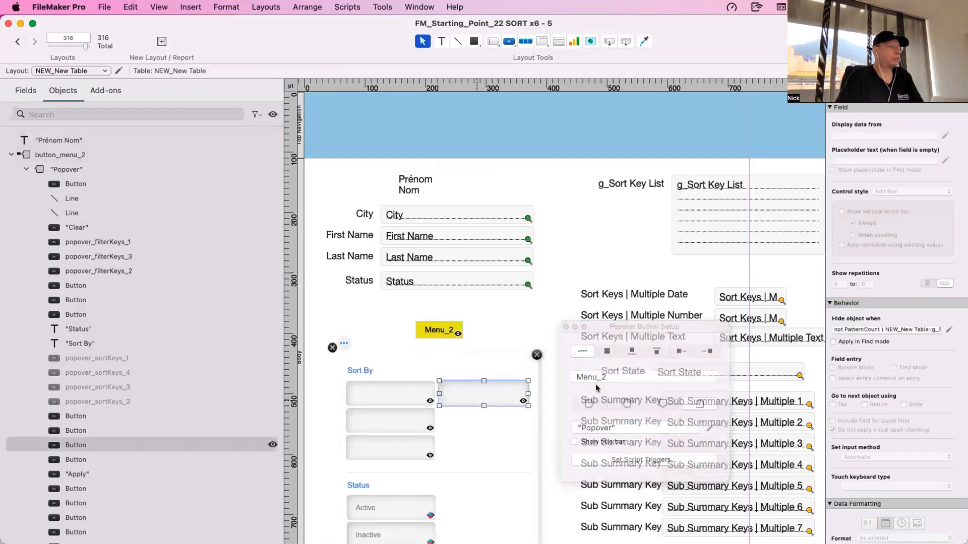
- Open the Data Viewer and start a new watch expression with the PatternCount function
click(394, 7)
click(395, 51)
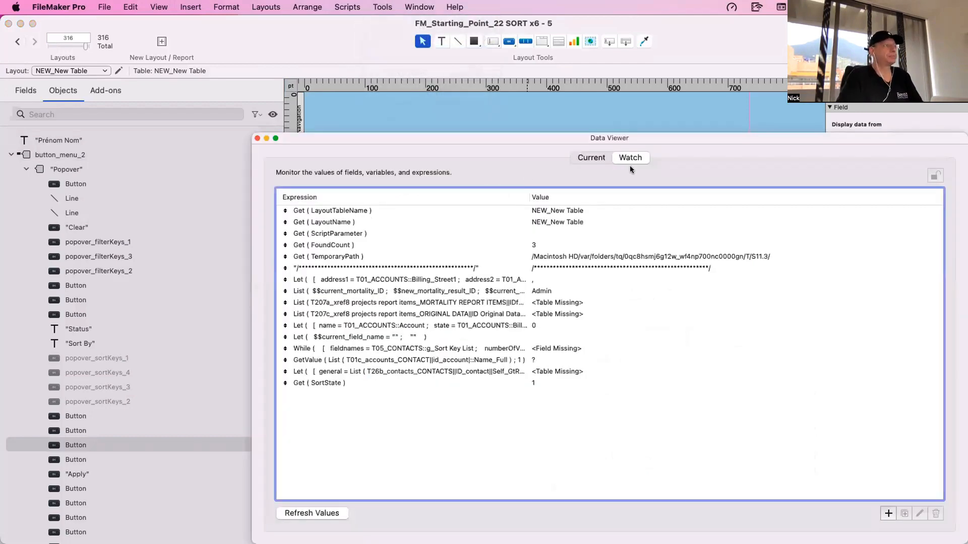
key(super+n)
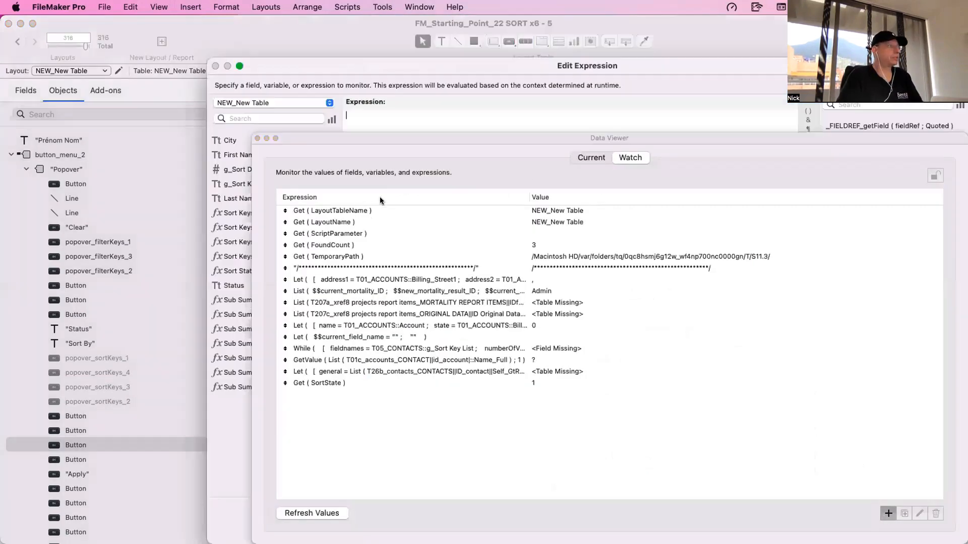
text(PatternCount ( text ; searchString ))
key(Return)
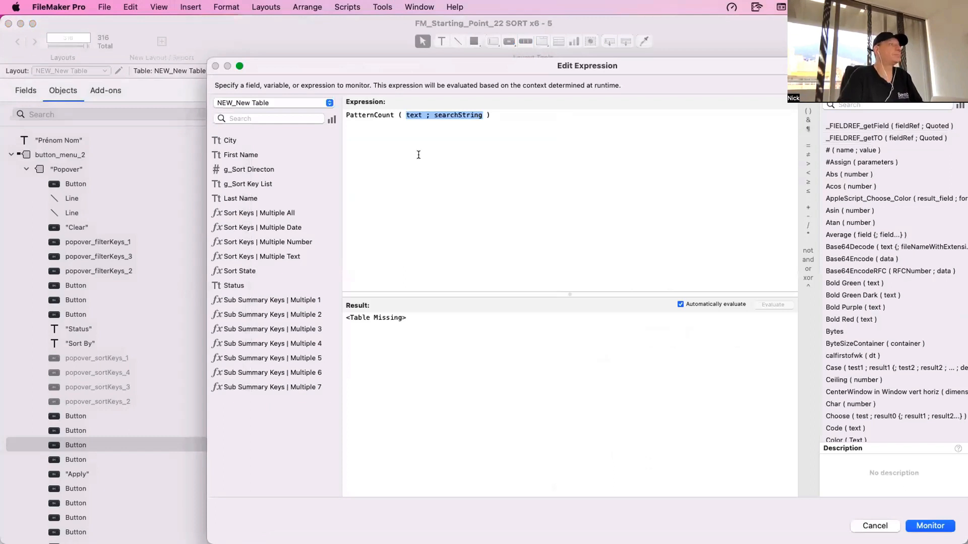
- Evaluate PatternCount ( "nom" ; "Prénom" ) in the watch expression
double_click(414, 115)
text(")
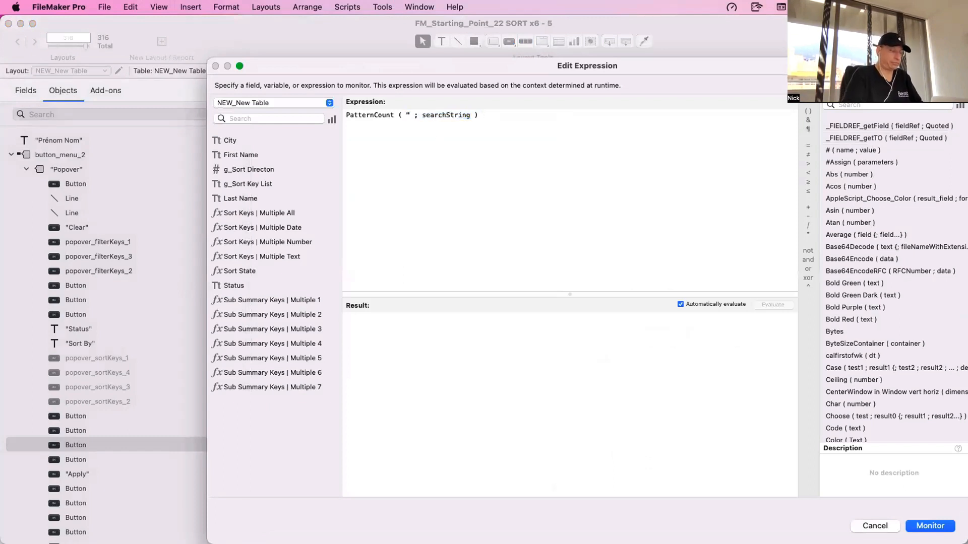
text(Prénom")
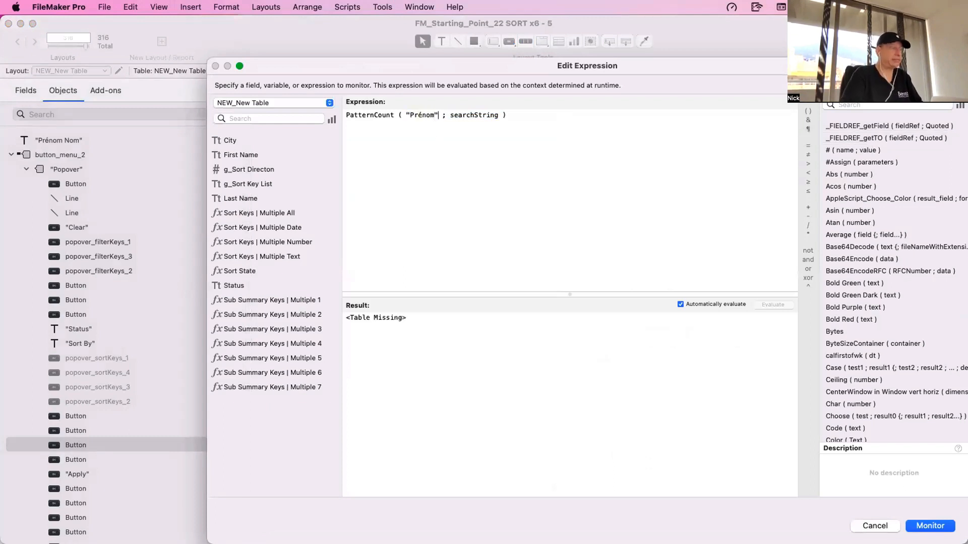
double_click(465, 115)
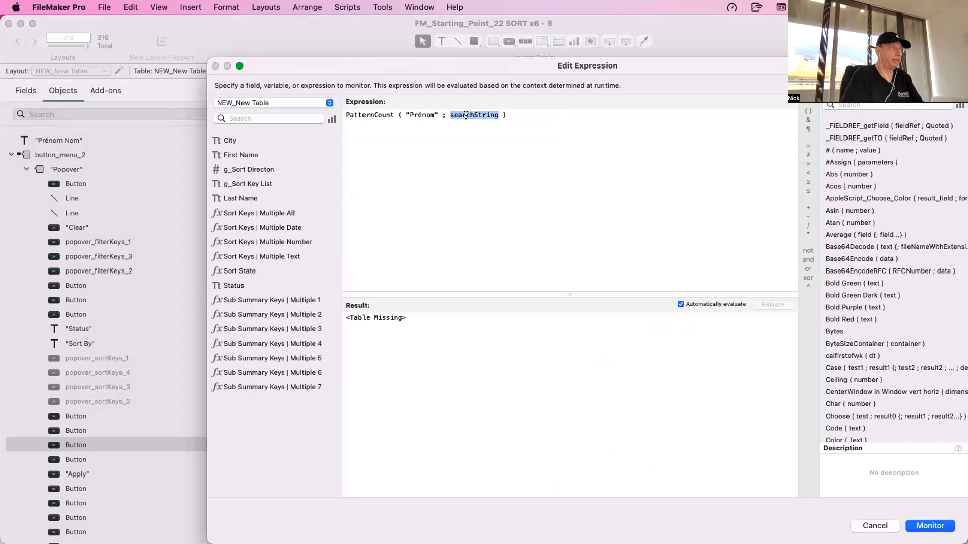
key(BackSpace)
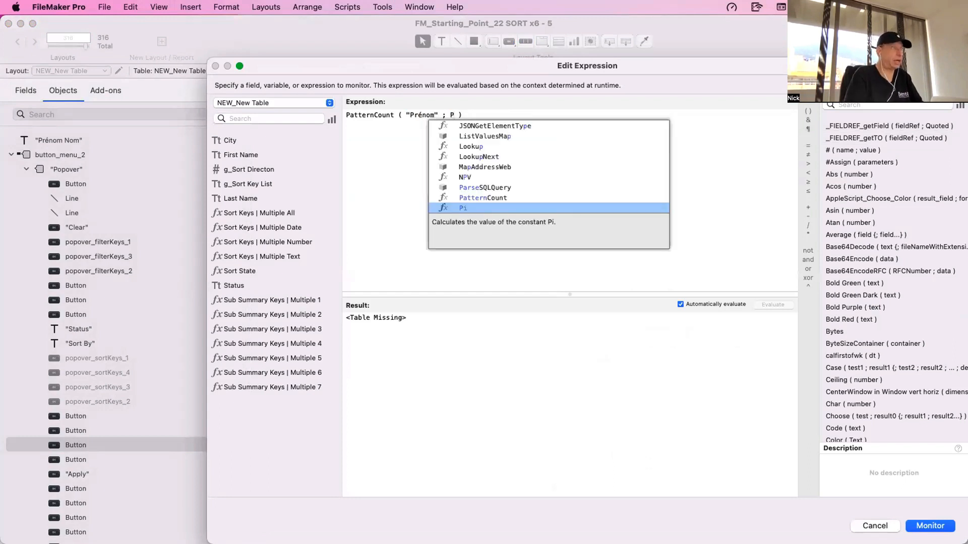
key(Escape)
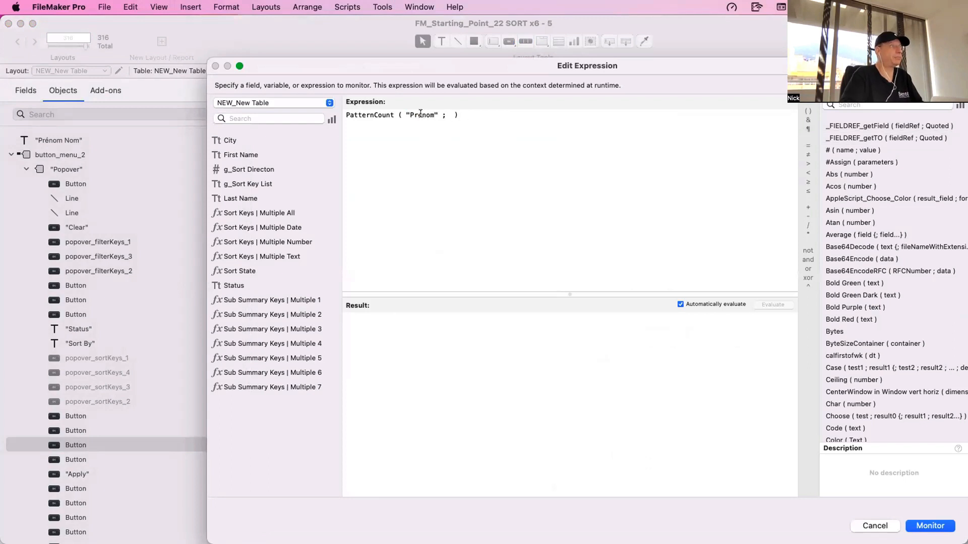
drag(421, 115, 410, 115)
key(BackSpace)
click(438, 115)
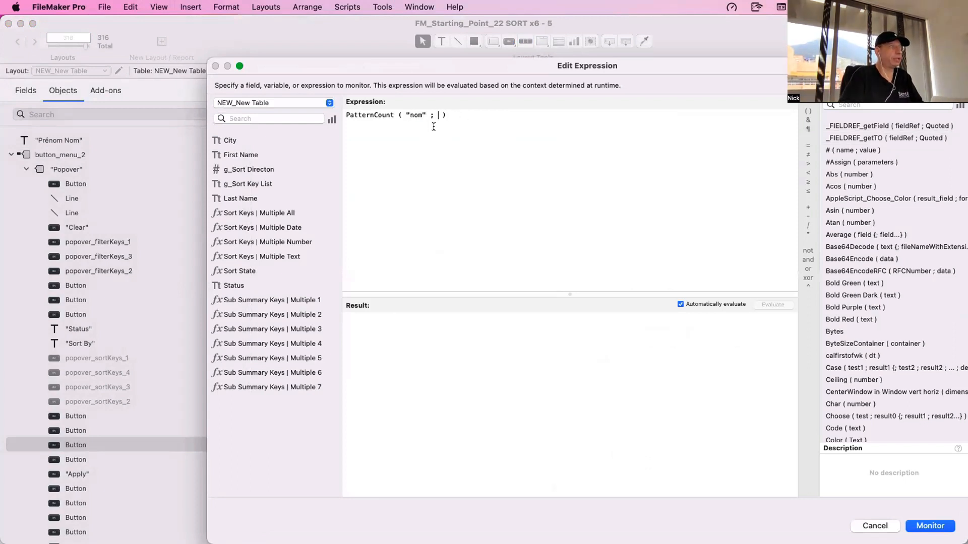
text("Prénom)
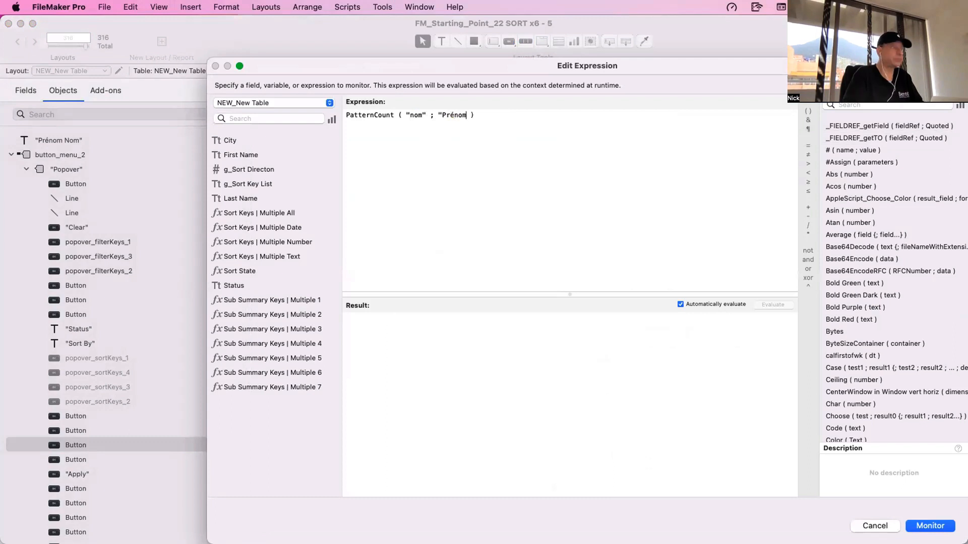
text(")
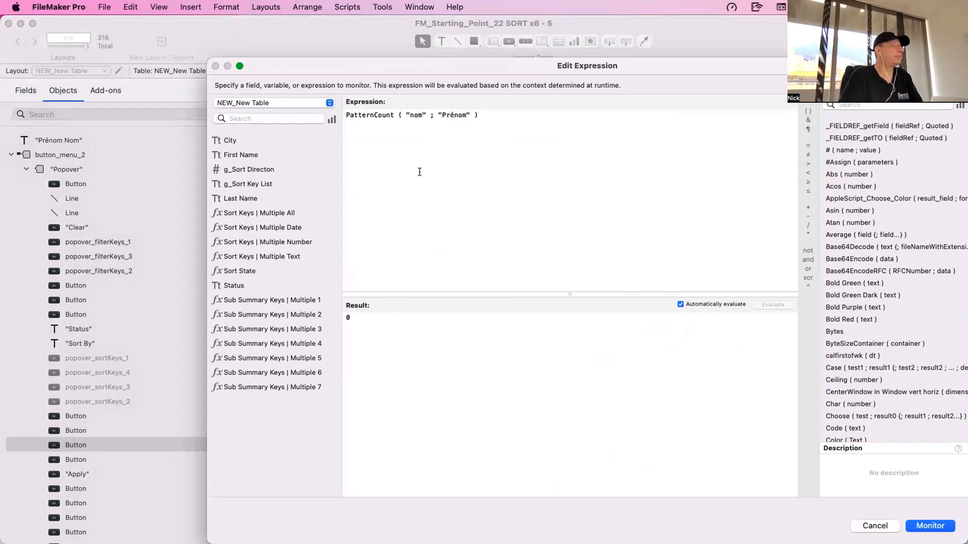
- Swap the two arguments to evaluate PatternCount ( "Prénom" ; "nom" )
drag(426, 114, 406, 114)
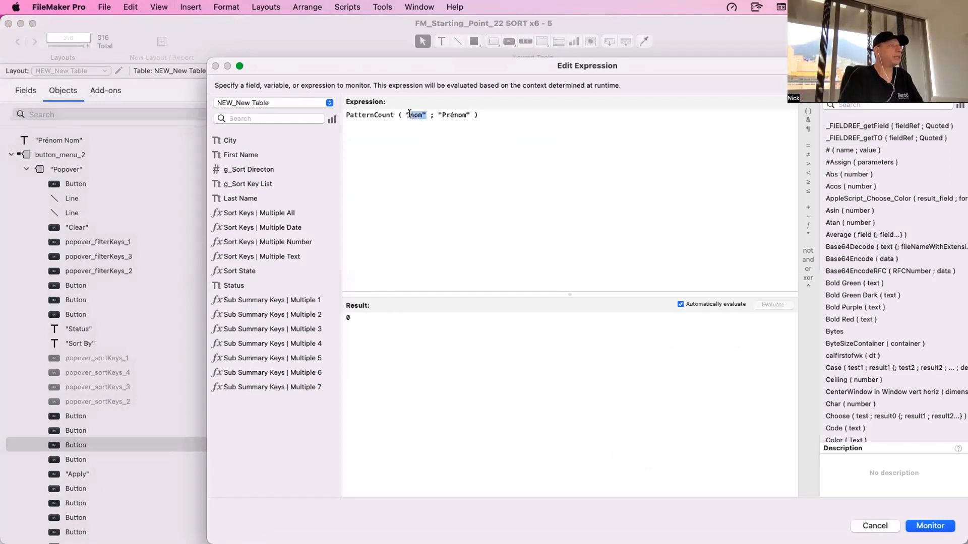
key(BackSpace)
click(447, 114)
text(; "nom")
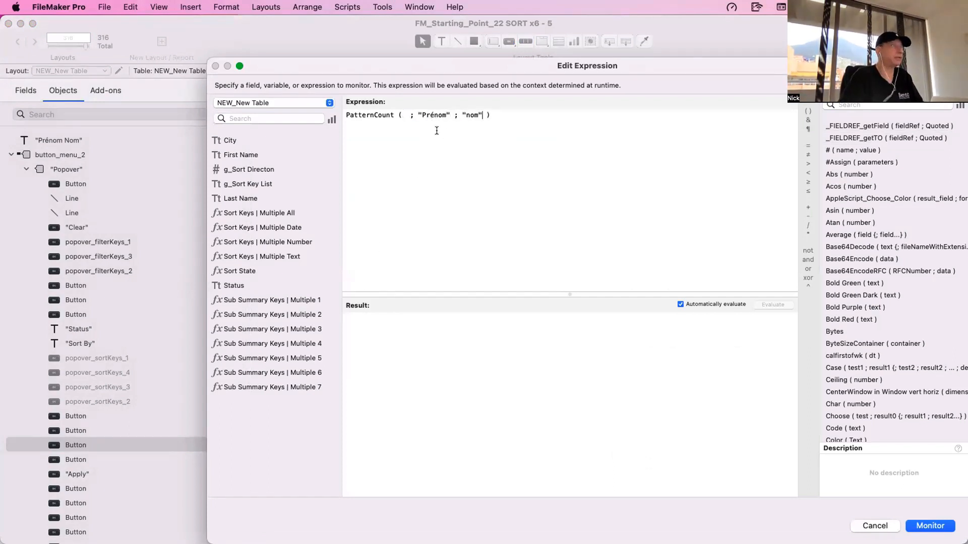
click(417, 112)
key(BackSpace)
key(BackSpace)
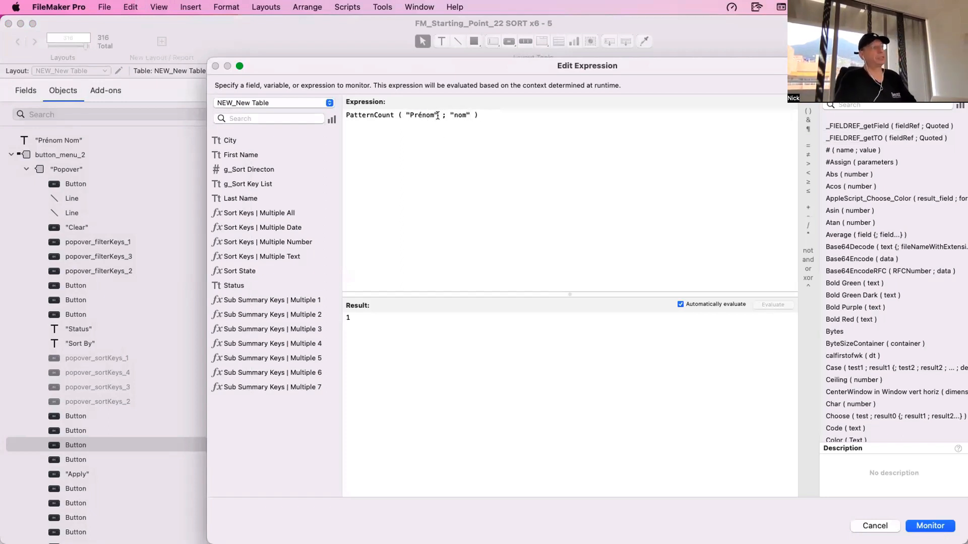
- Discard the new watch expression and close the Data Viewer
click(405, 114)
click(434, 114)
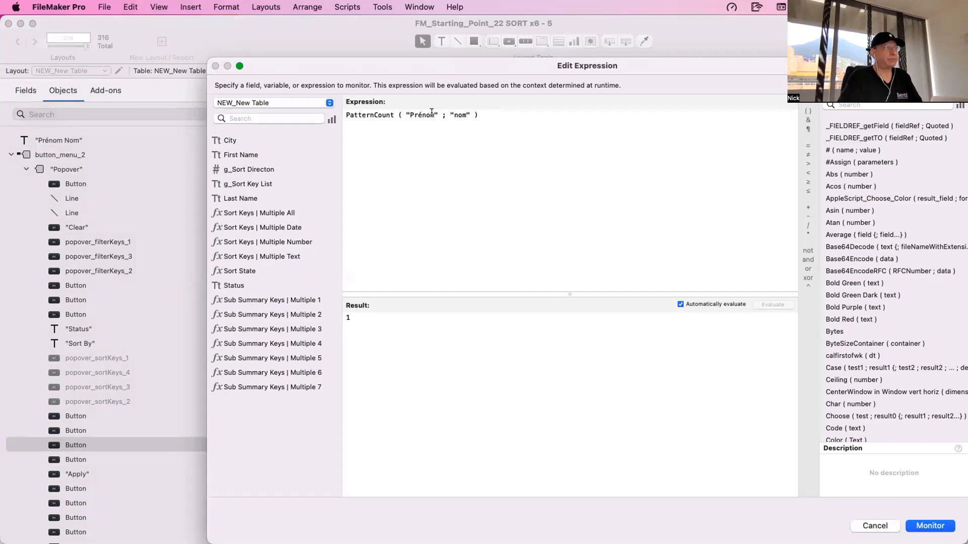
key(BackSpace)
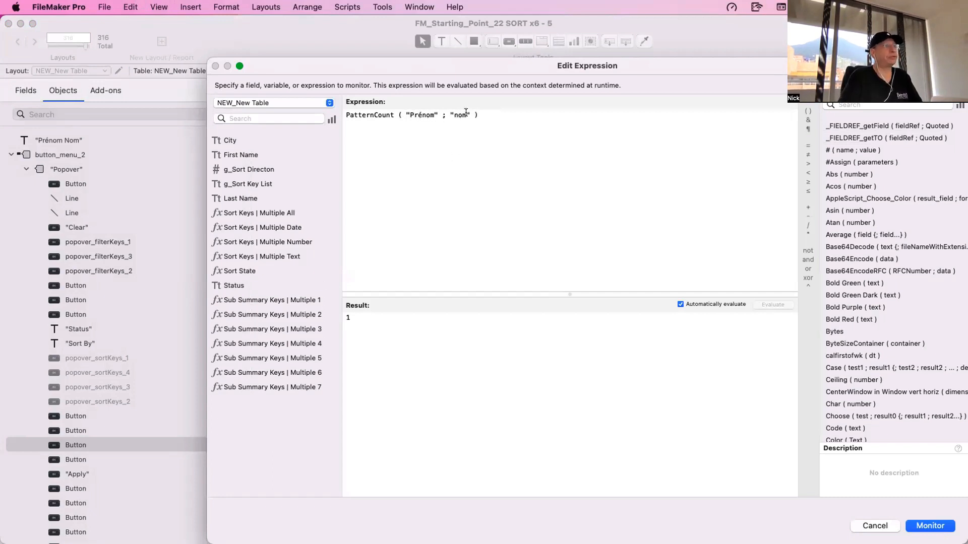
key(Left)
key(Left)
key(Left)
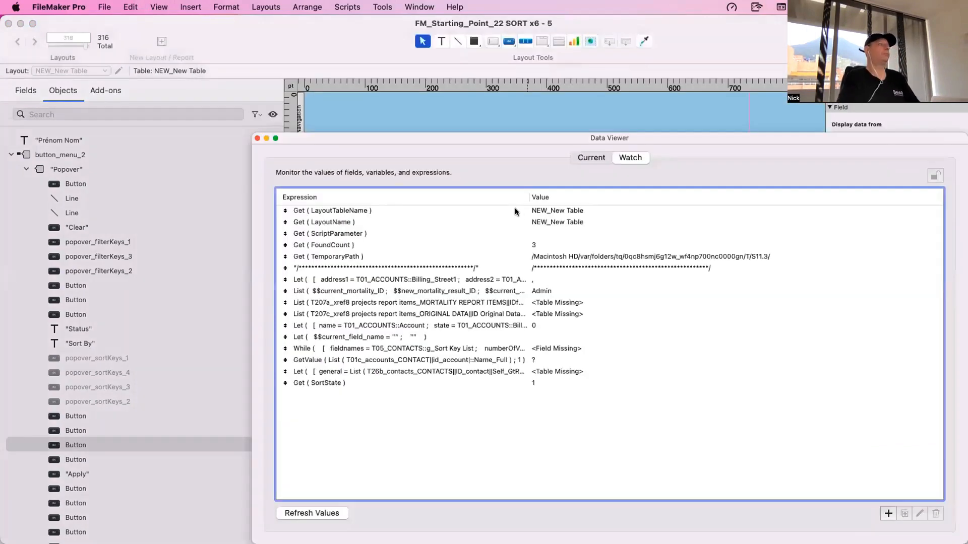
key(super+w)
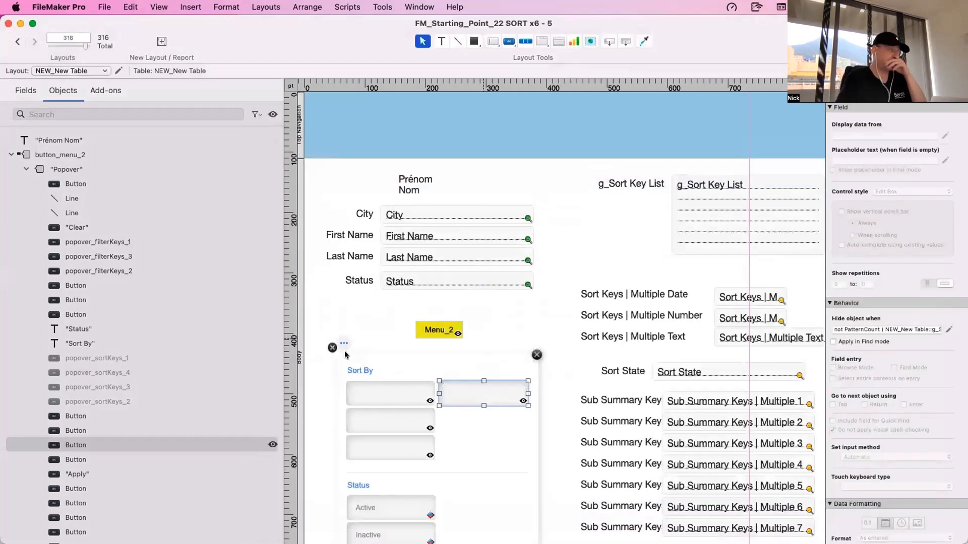
- Highlight all the text of the Prénom and Nom label, leave text editing, and close the Menu_2 popover
click(363, 312)
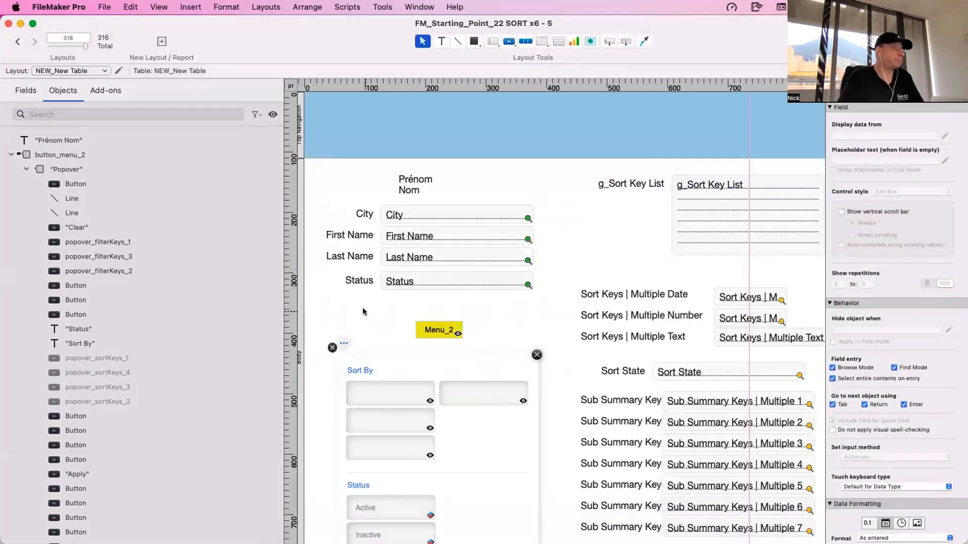
double_click(411, 181)
key(super+a)
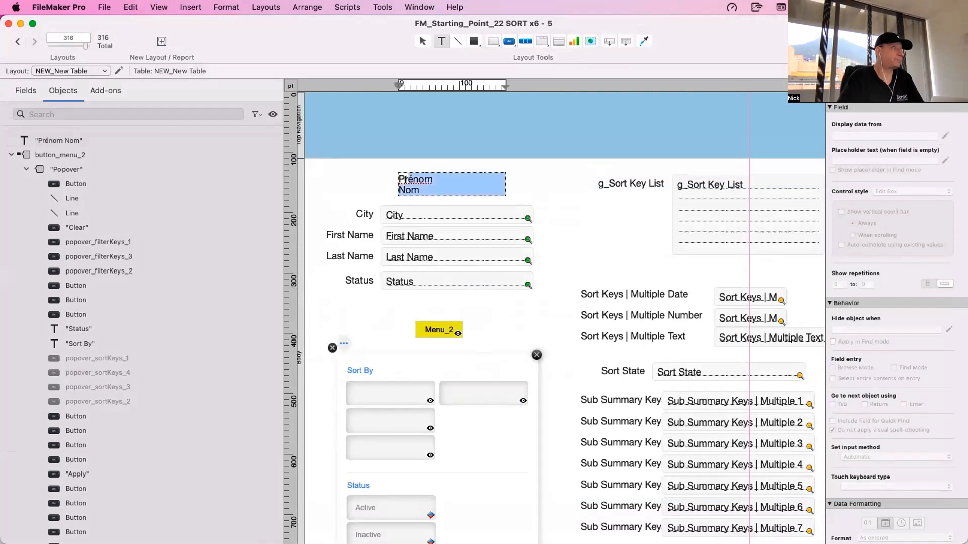
key(Escape)
click(332, 347)
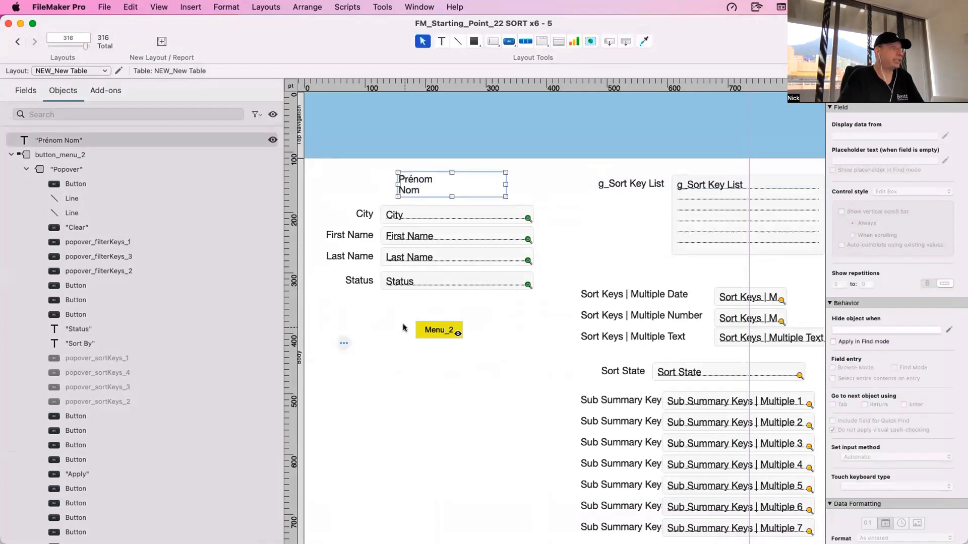
- Reopen the Menu_2 popover, show its hidden sort buttons, and select the Last Name button
click(437, 333)
double_click(437, 332)
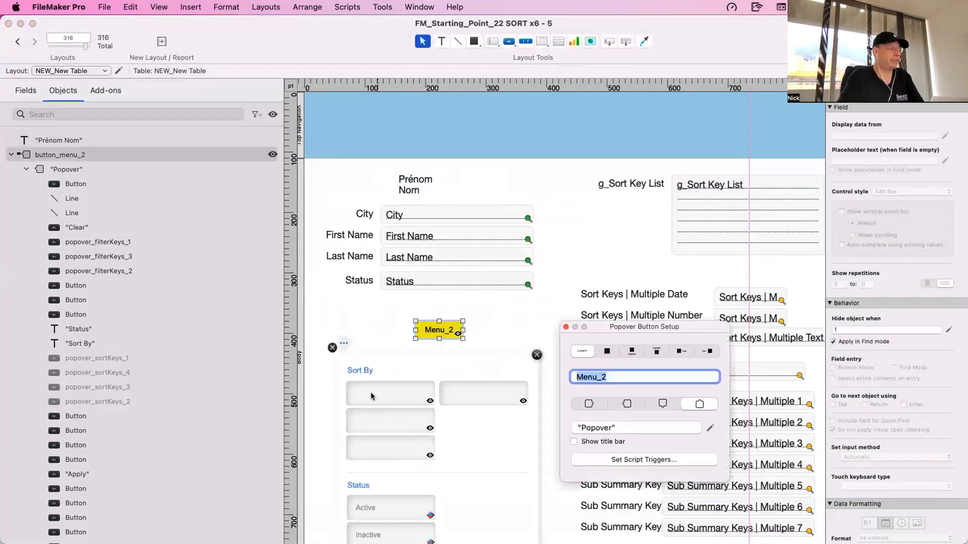
click(272, 115)
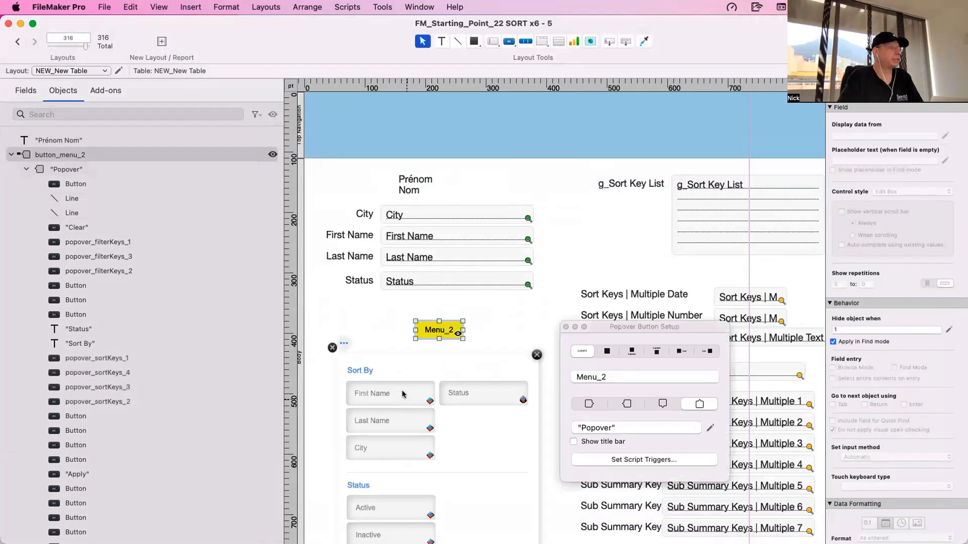
click(389, 422)
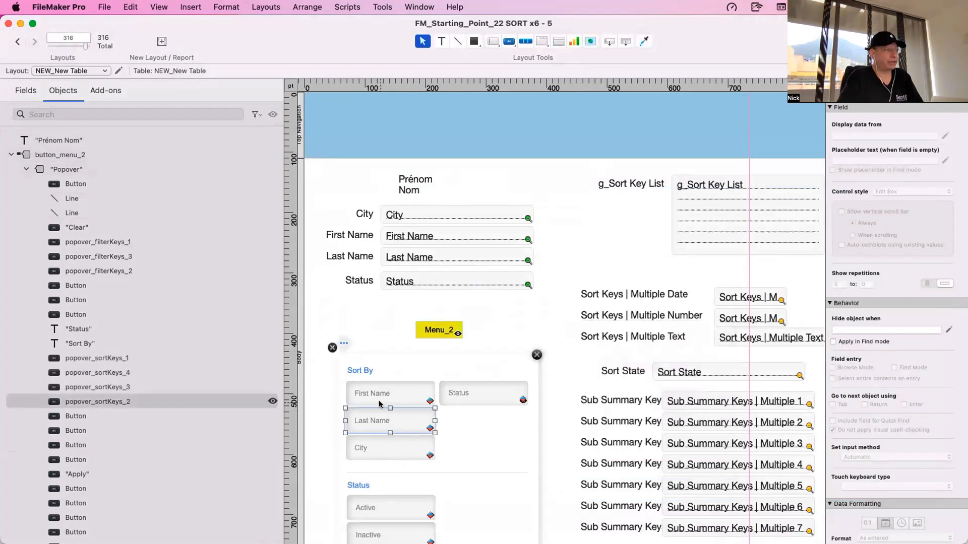
- Change the second line of the Prénom text label to "Nom de famille"
double_click(423, 191)
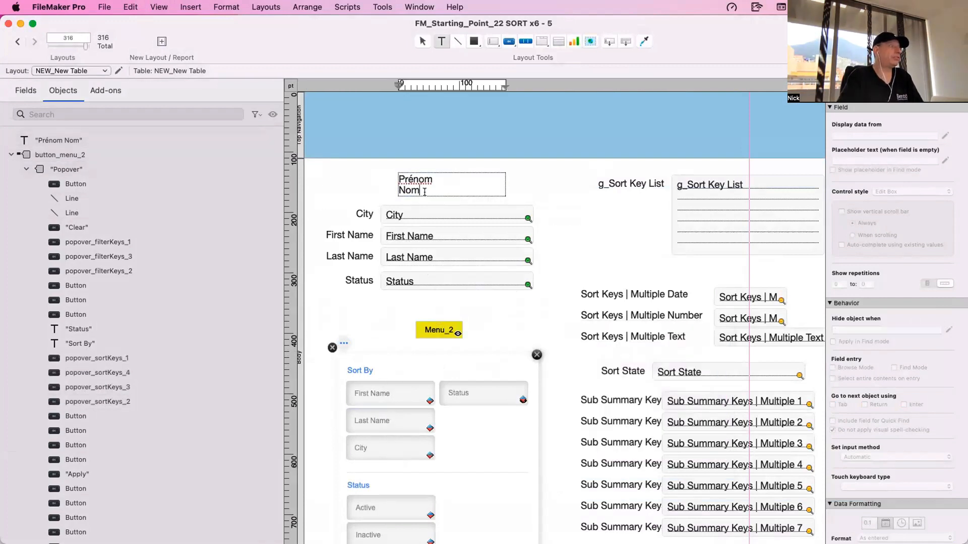
text(de)
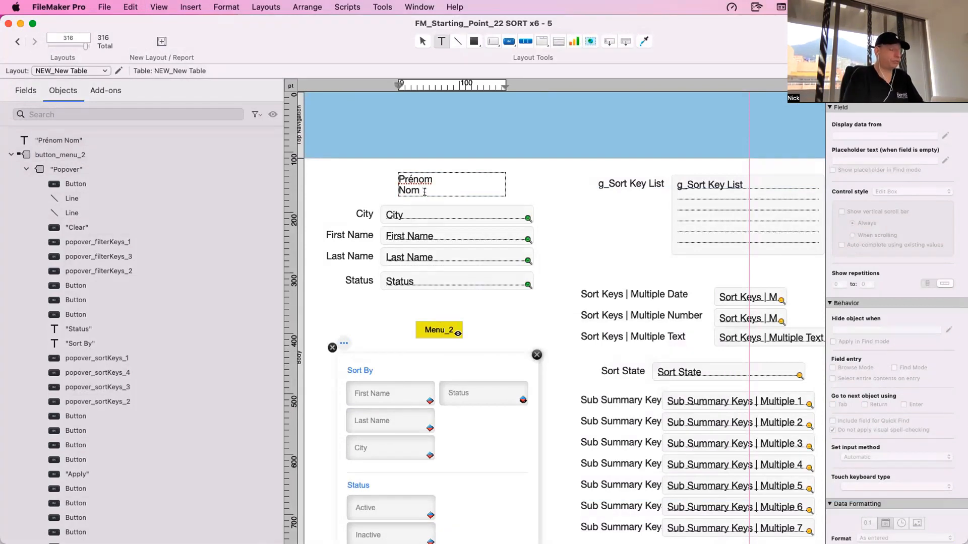
text( famille)
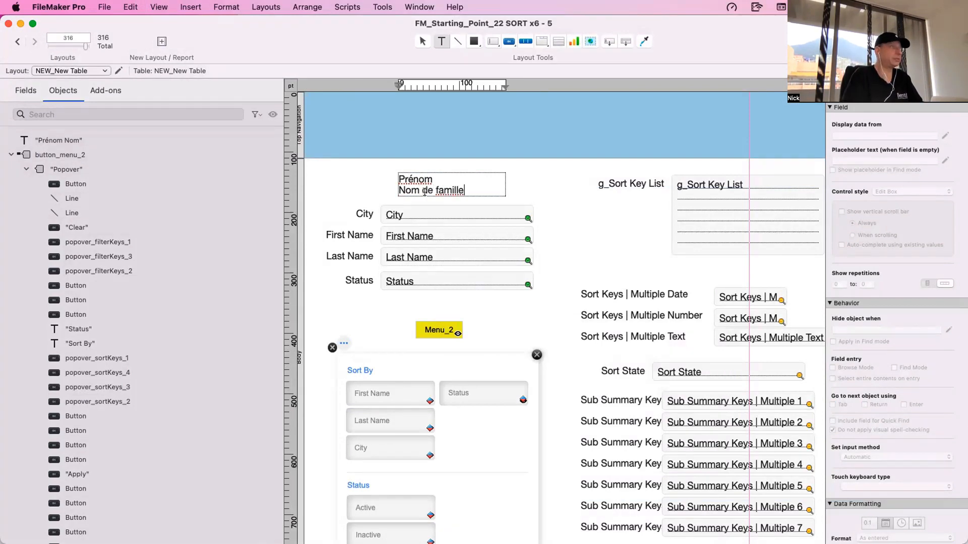
key(Escape)
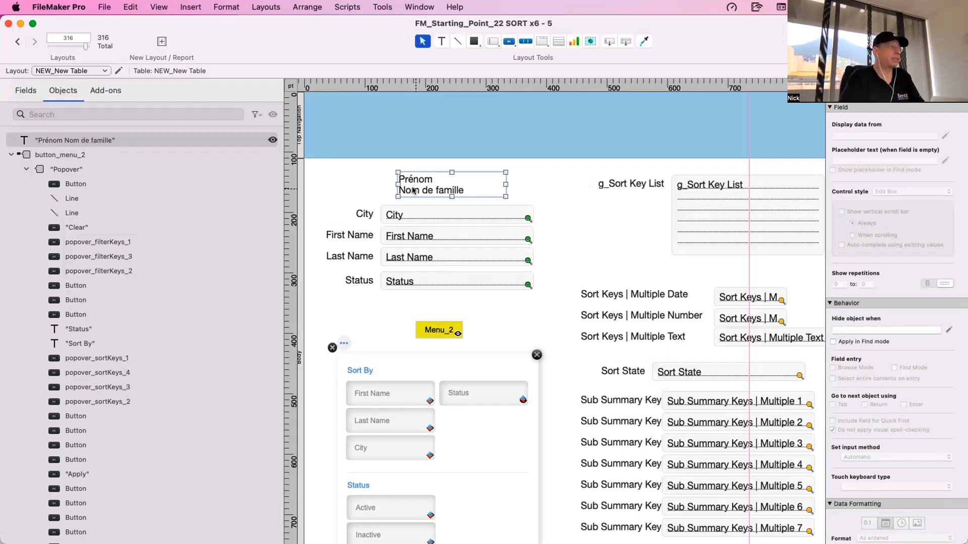
- Move the Prénom / Nom de famille label slightly up and to the right, above the City field
click(383, 6)
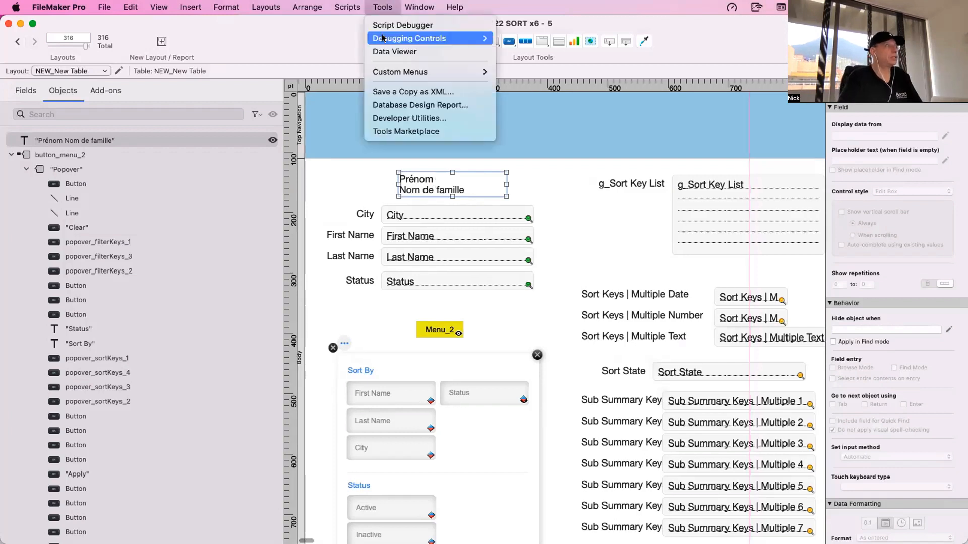
click(384, 7)
drag(431, 188, 437, 180)
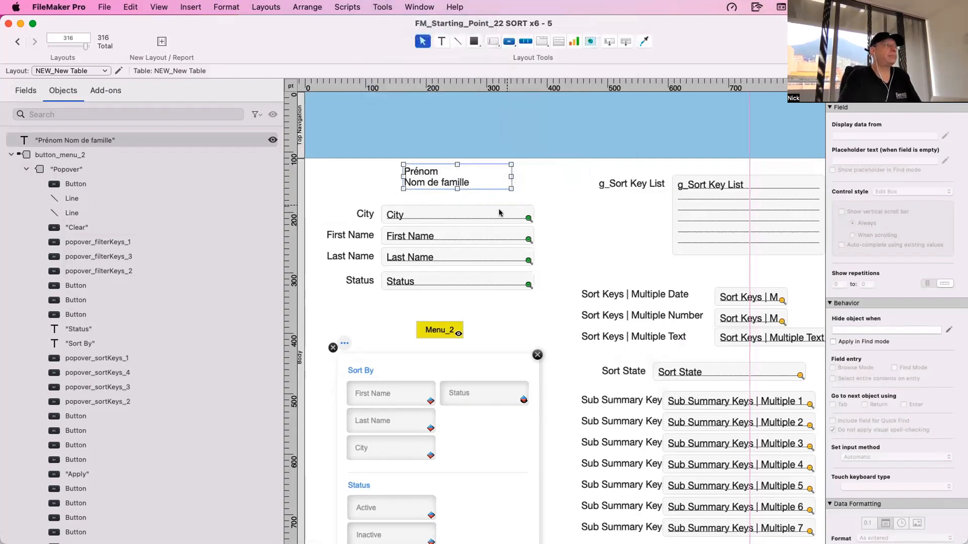
click(499, 211)
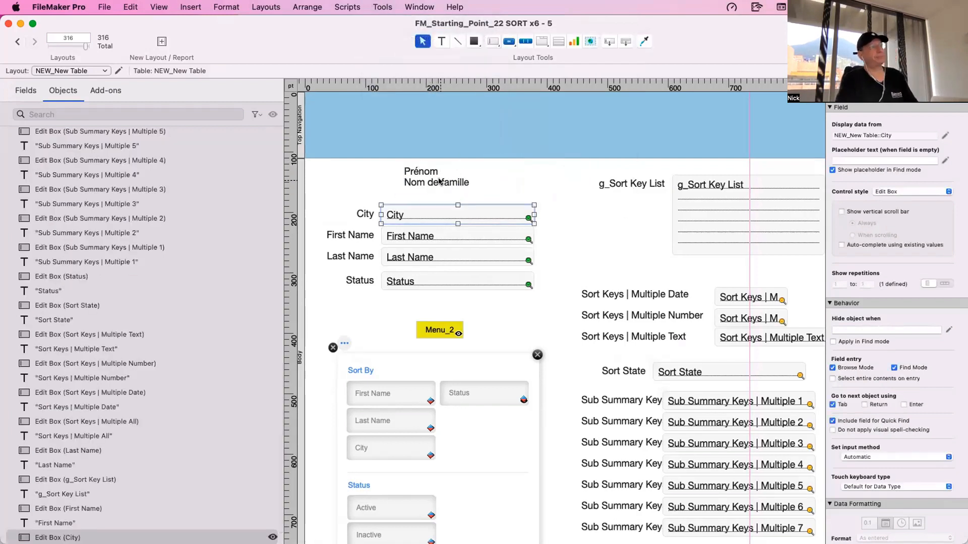
click(438, 181)
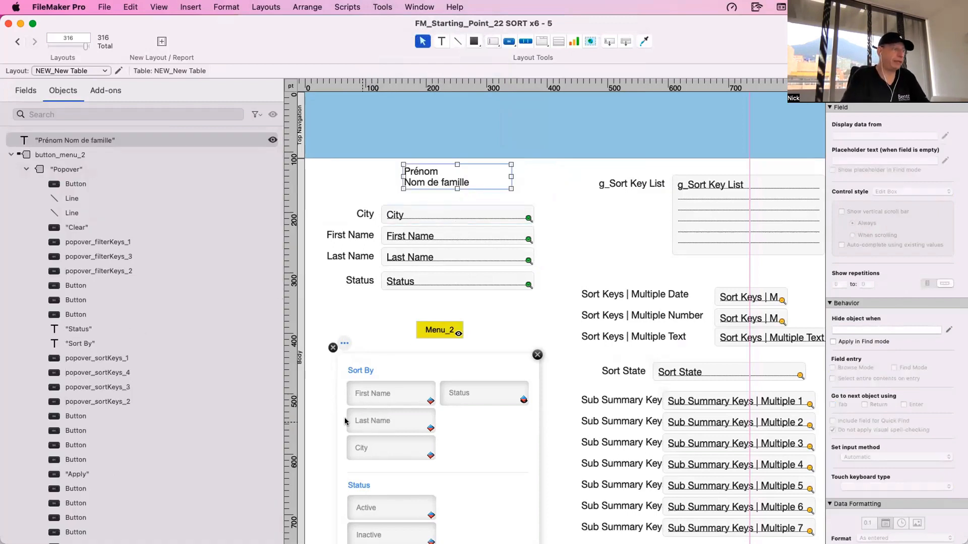
- Shorten the label of the Last Name sort button in the popover to "Name"
click(373, 421)
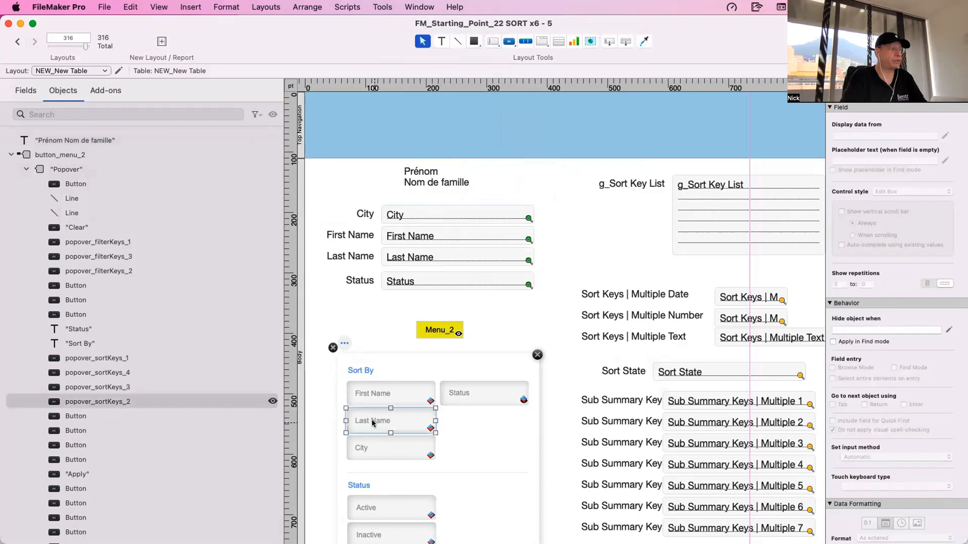
double_click(373, 421)
click(479, 281)
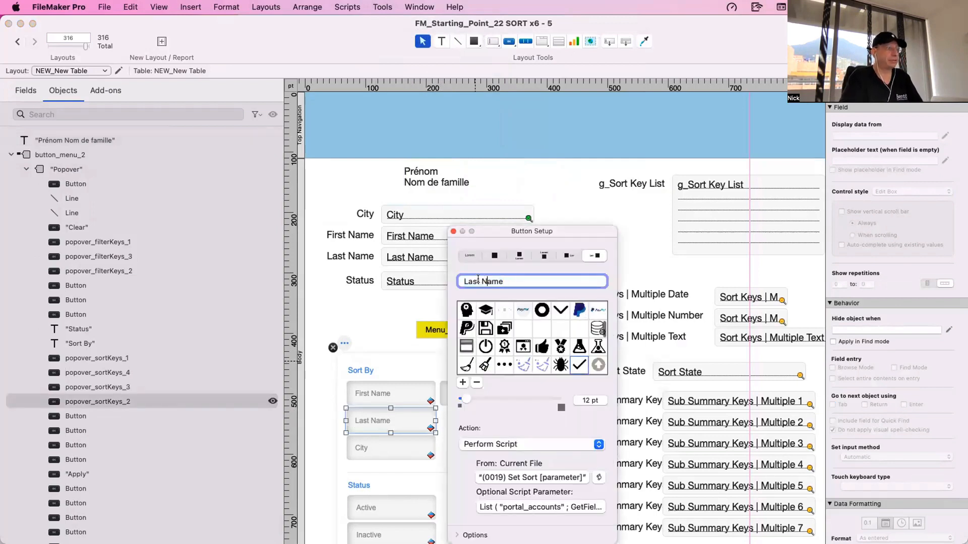
double_click(473, 280)
key(BackSpace)
key(BackSpace)
click(362, 307)
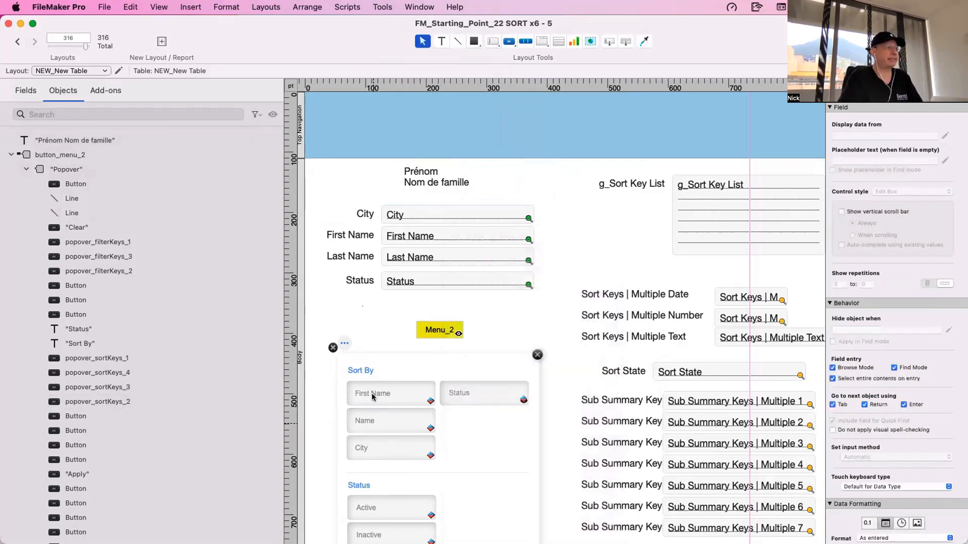
- Restore the label of the Name sort button in the popover to "Last Name"
click(373, 397)
click(364, 423)
scroll(365, 421, down, 1)
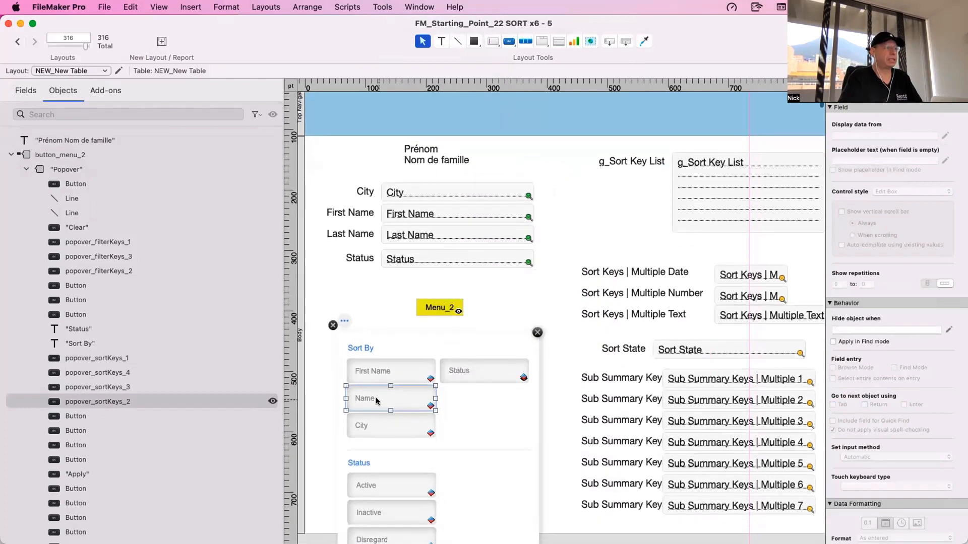
double_click(377, 401)
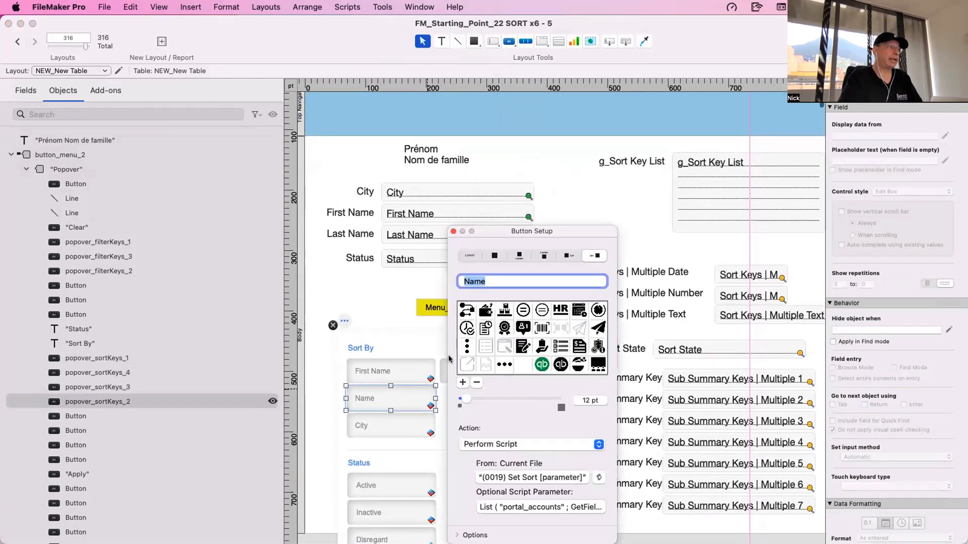
click(461, 280)
text(Last)
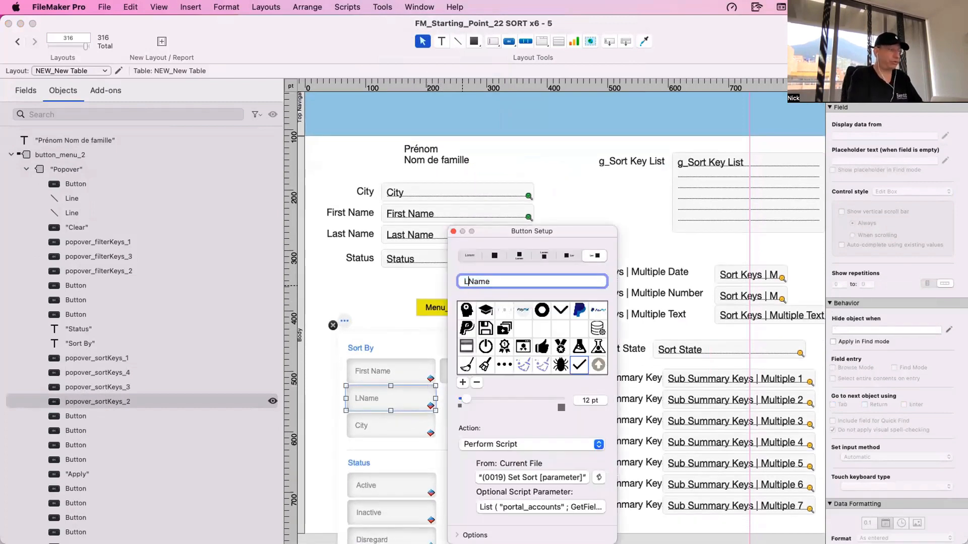
click(431, 160)
click(431, 161)
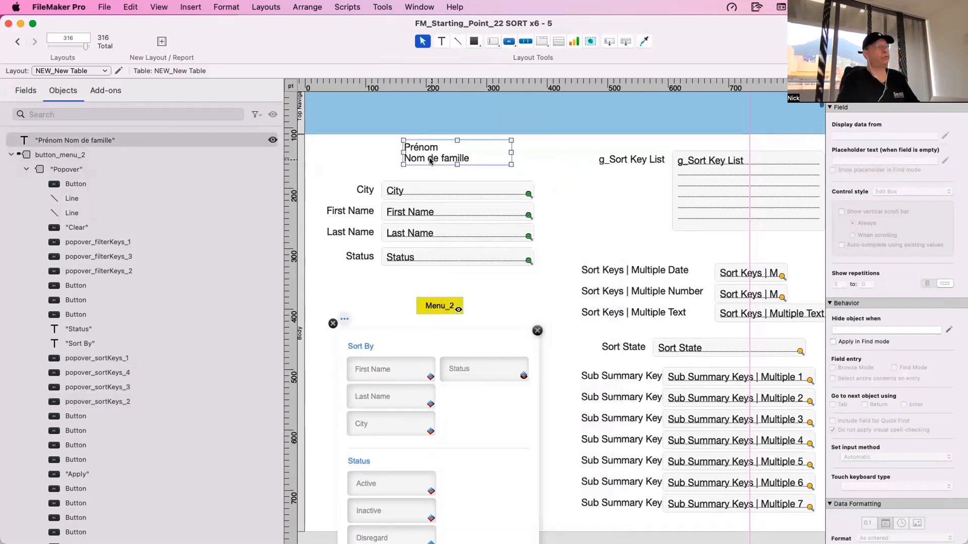
- Close the Menu_2 popover and highlight the labels and fields of Sub Summary Keys Multiple 1 to 7
scroll(431, 161, up, 2)
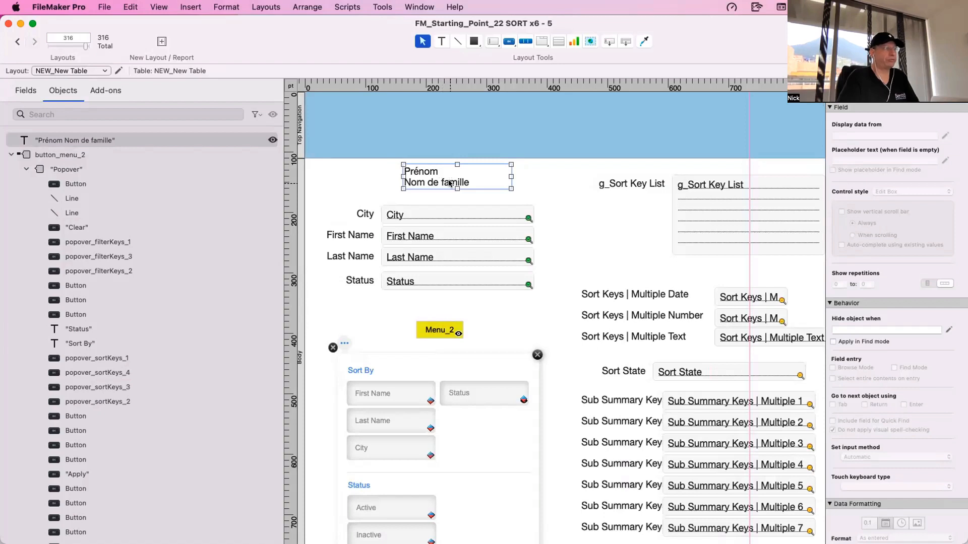
scroll(450, 184, down, 1)
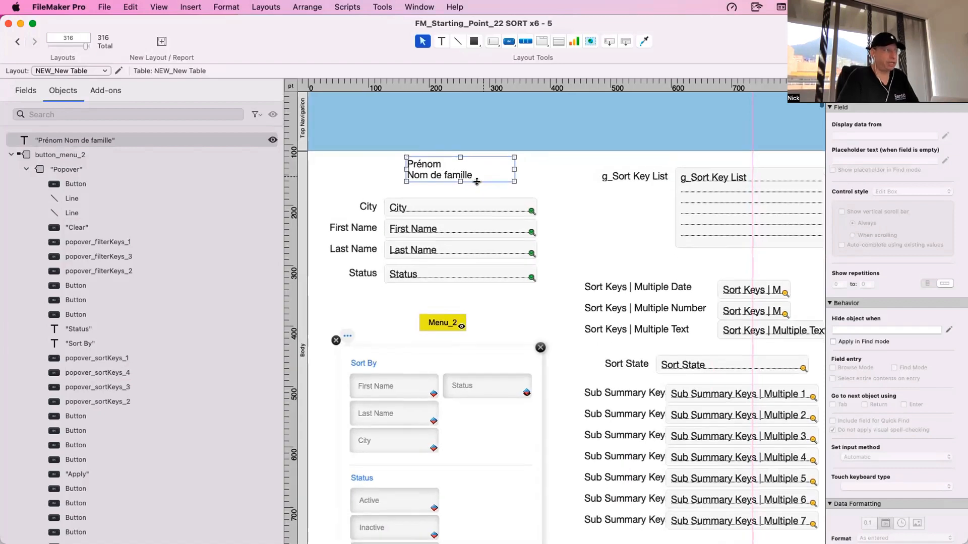
click(508, 320)
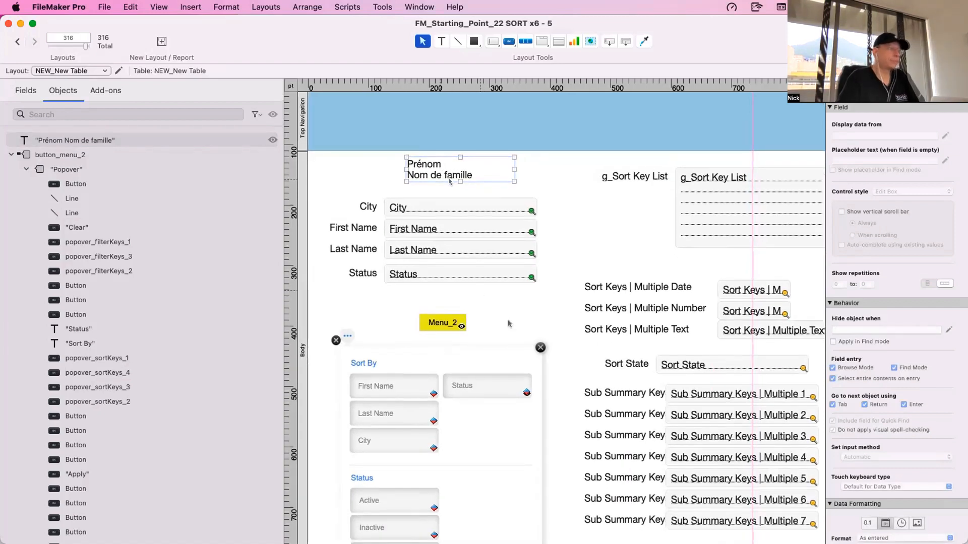
click(539, 346)
click(336, 340)
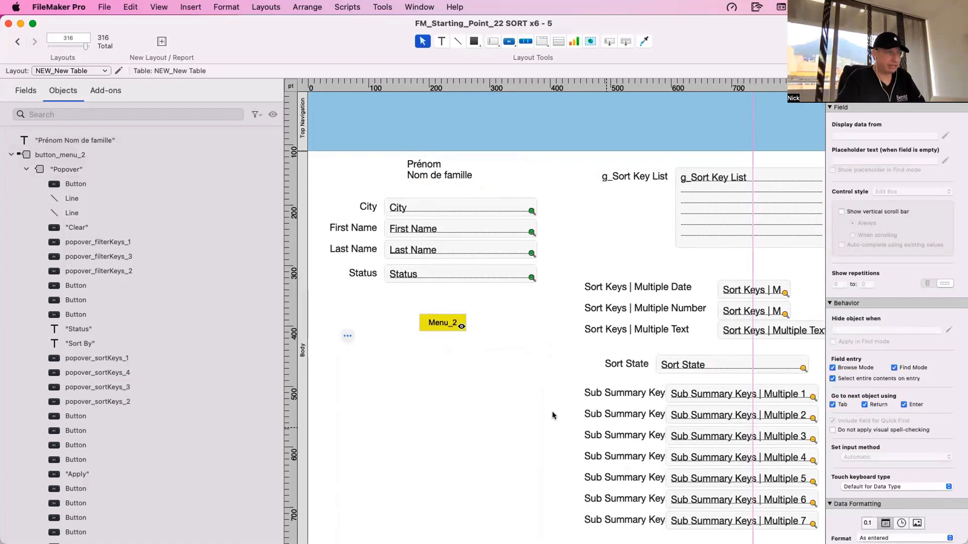
drag(544, 388, 818, 529)
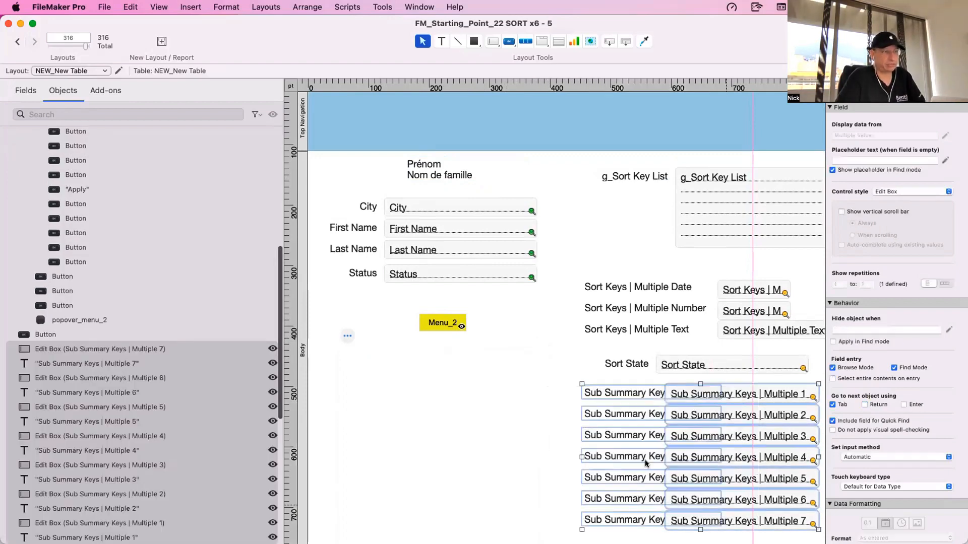
click(486, 402)
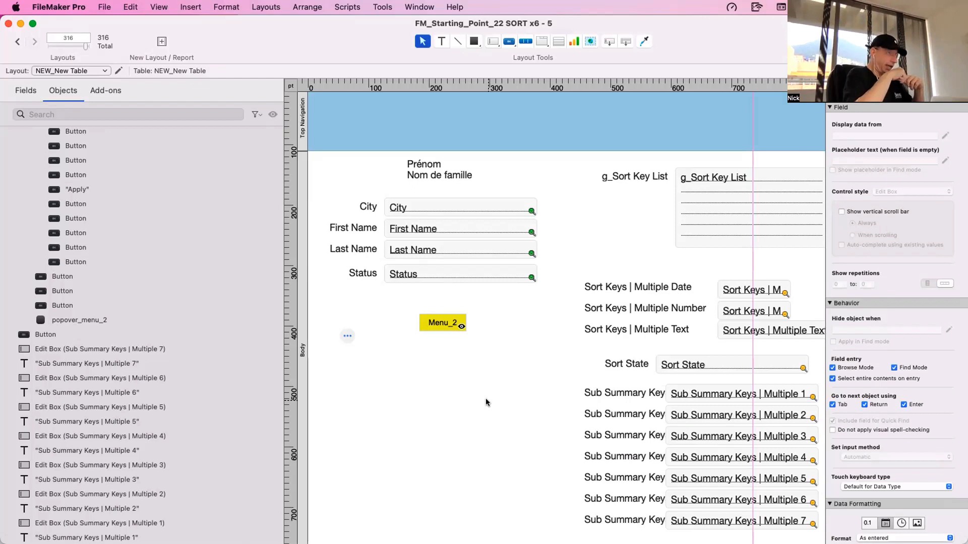
- Reopen the Menu_2 popover, inspect the First Name sort button's setup, and close the popover again
double_click(448, 323)
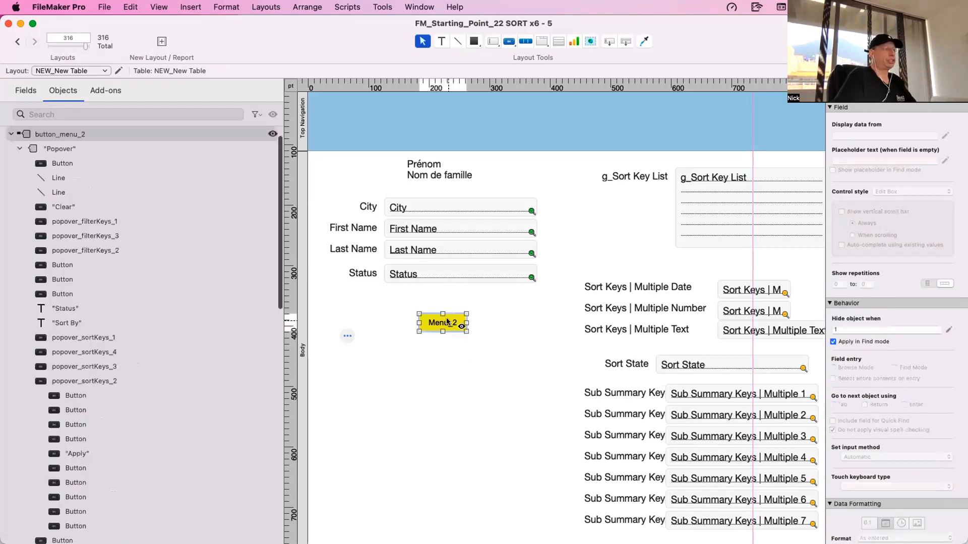
click(394, 398)
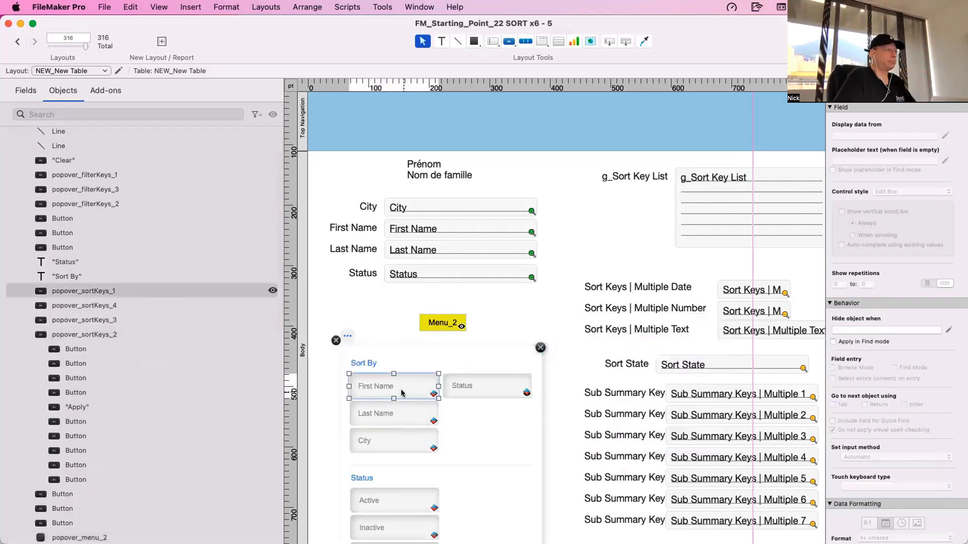
double_click(402, 393)
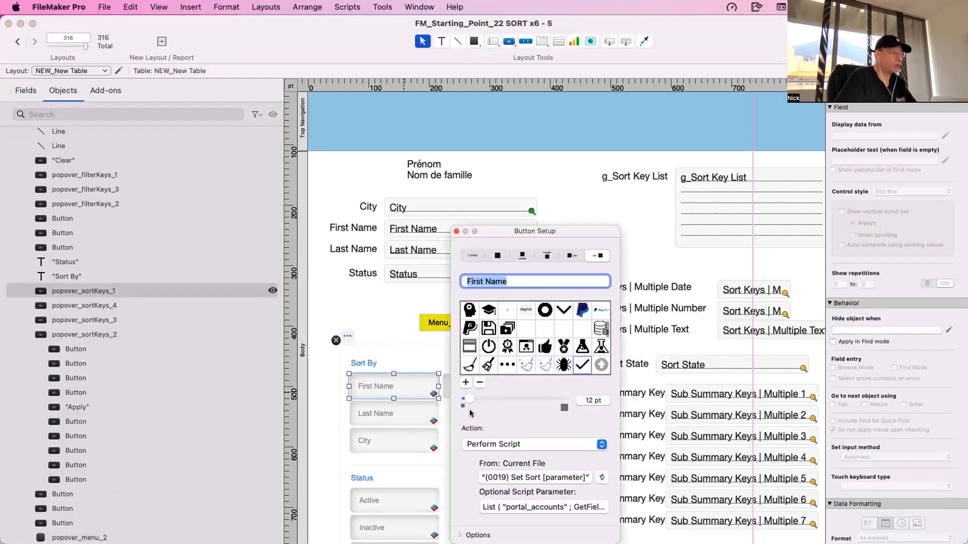
click(403, 414)
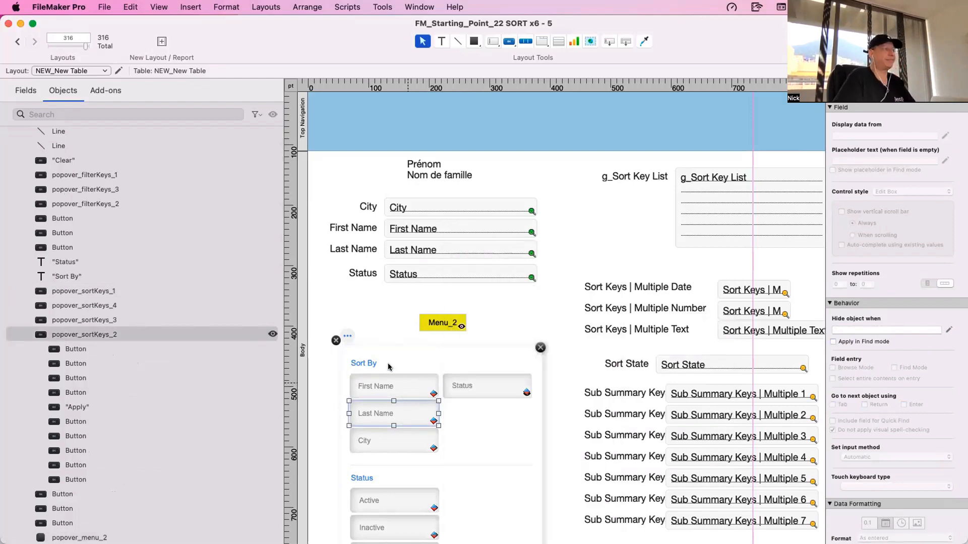
click(335, 340)
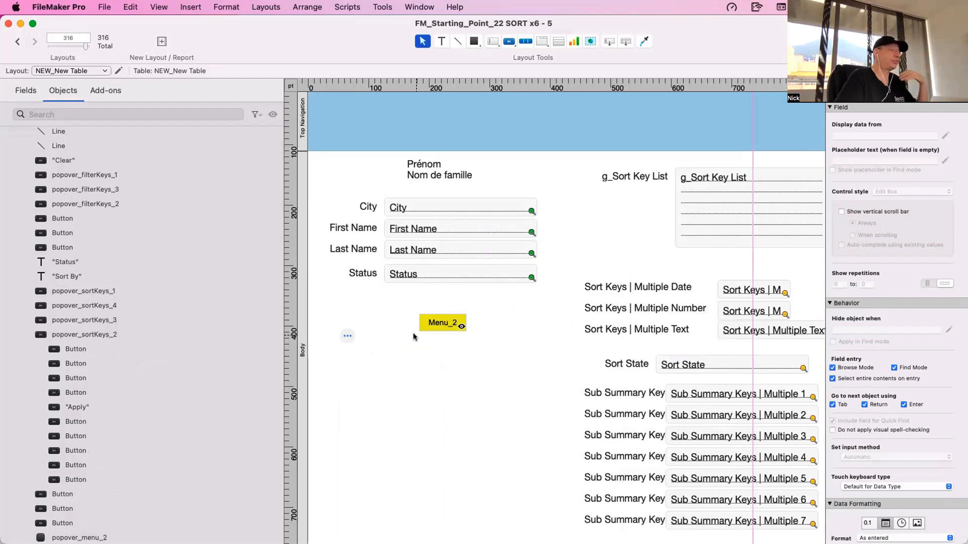
- Check which script the popover's Apply button performs in its button setup, then close the setup and the popover
scroll(413, 336, down, 1)
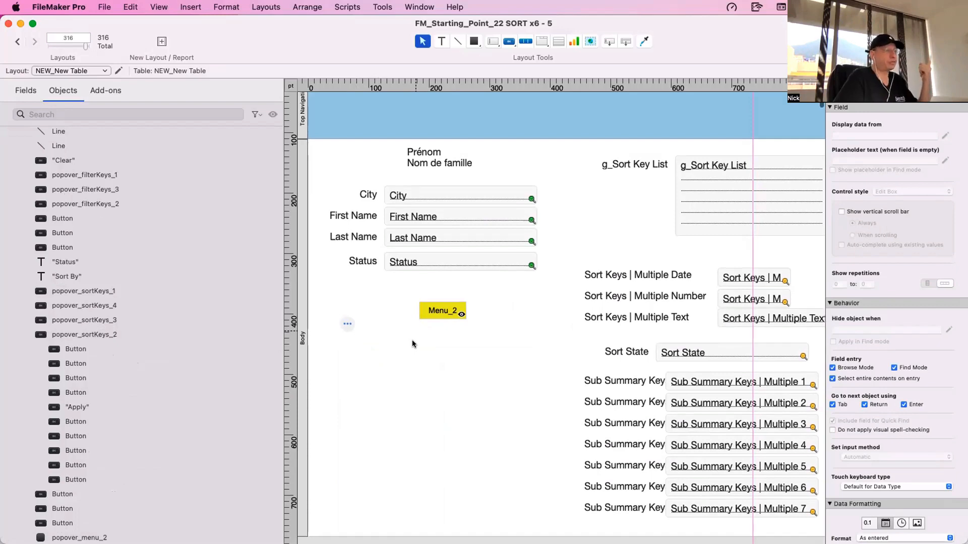
double_click(424, 311)
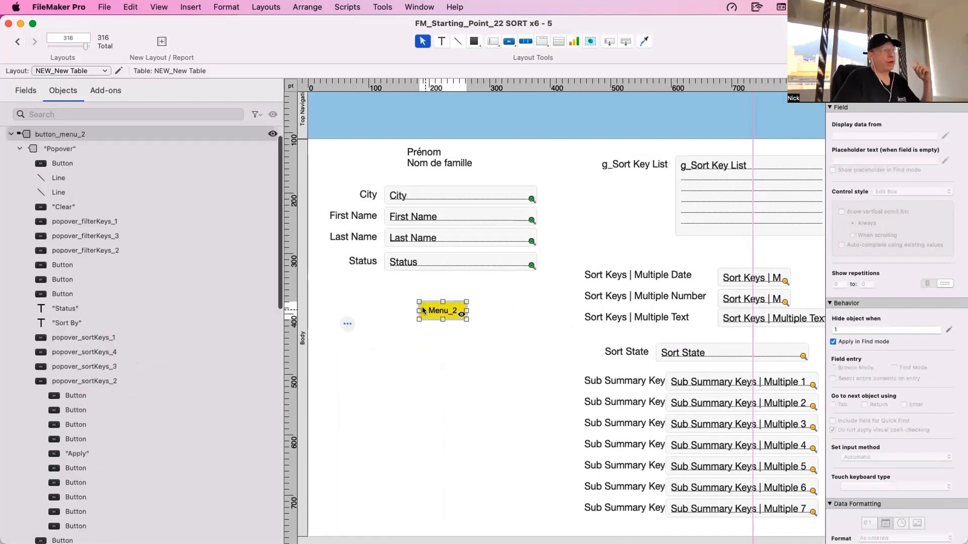
scroll(419, 355, down, 6)
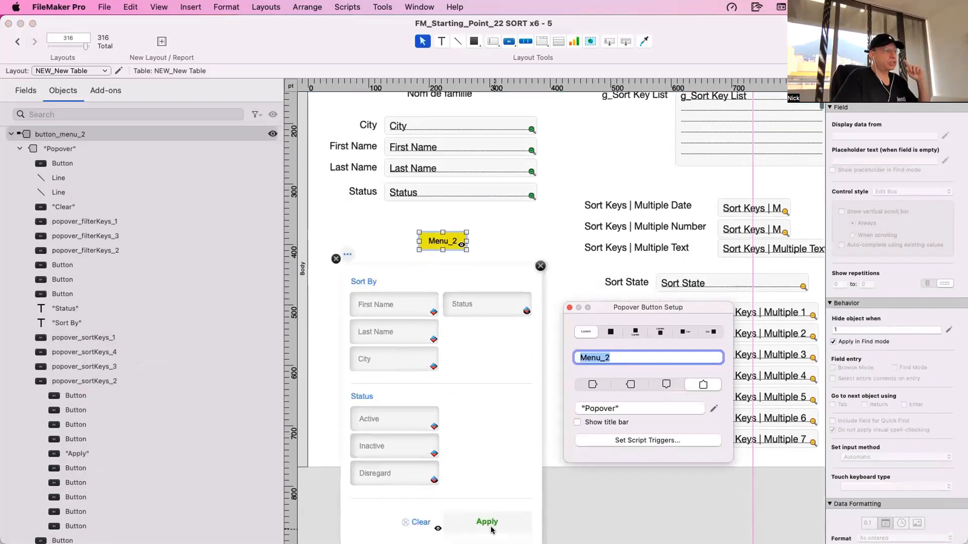
click(493, 529)
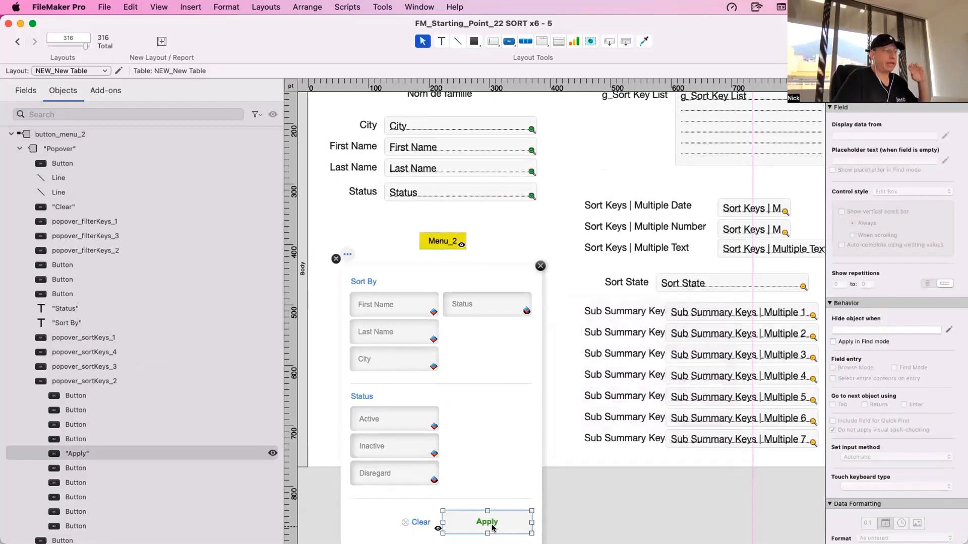
double_click(493, 528)
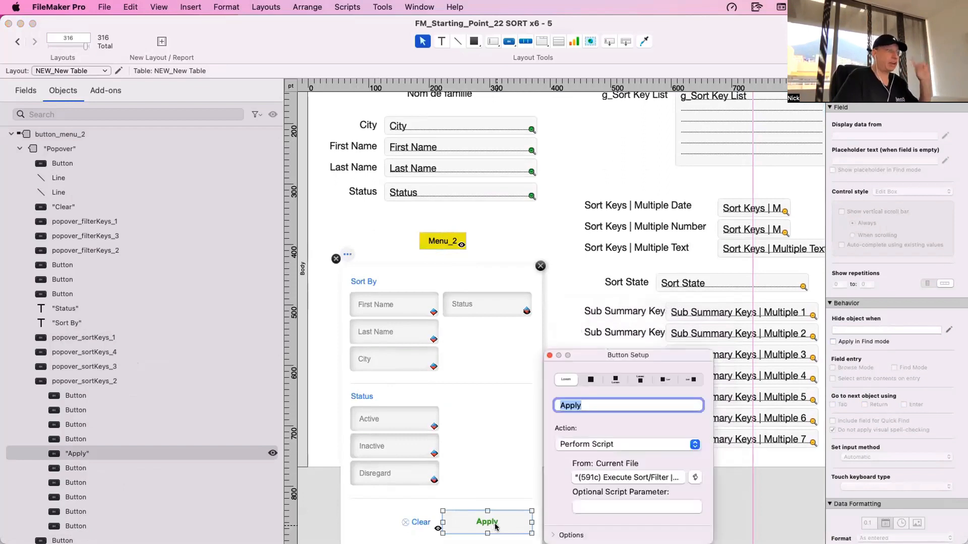
click(549, 356)
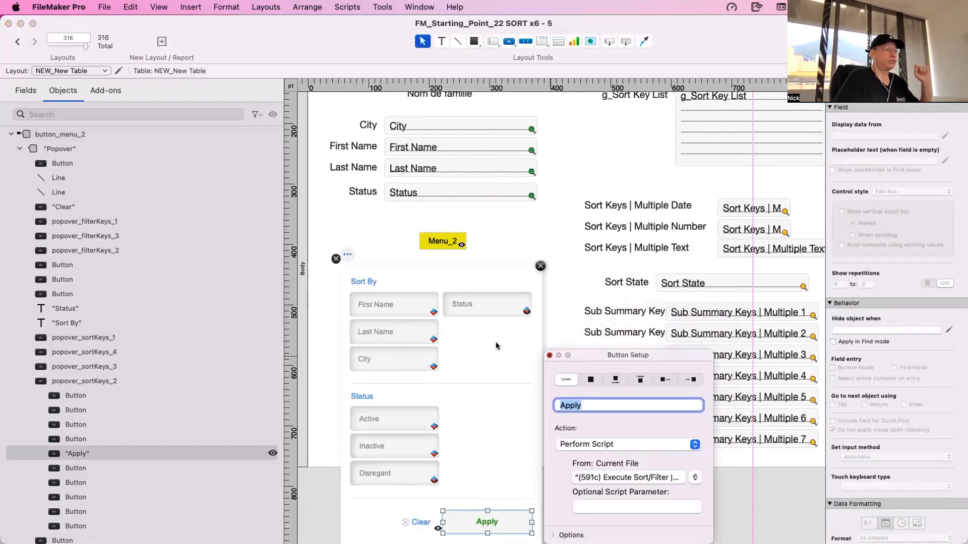
click(336, 259)
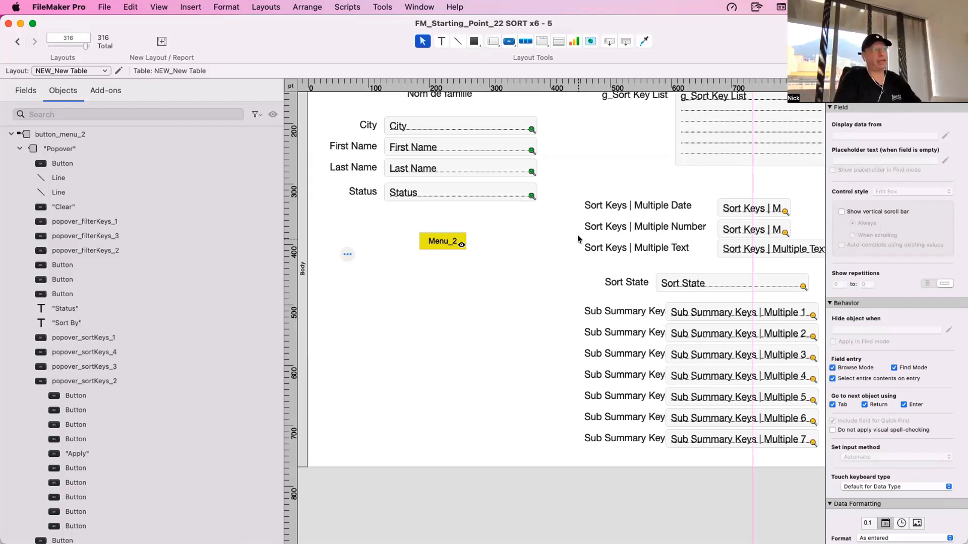
- Highlight the text labels of the Sort Keys, Sort State and Sub Summary Keys fields together
drag(573, 197, 627, 472)
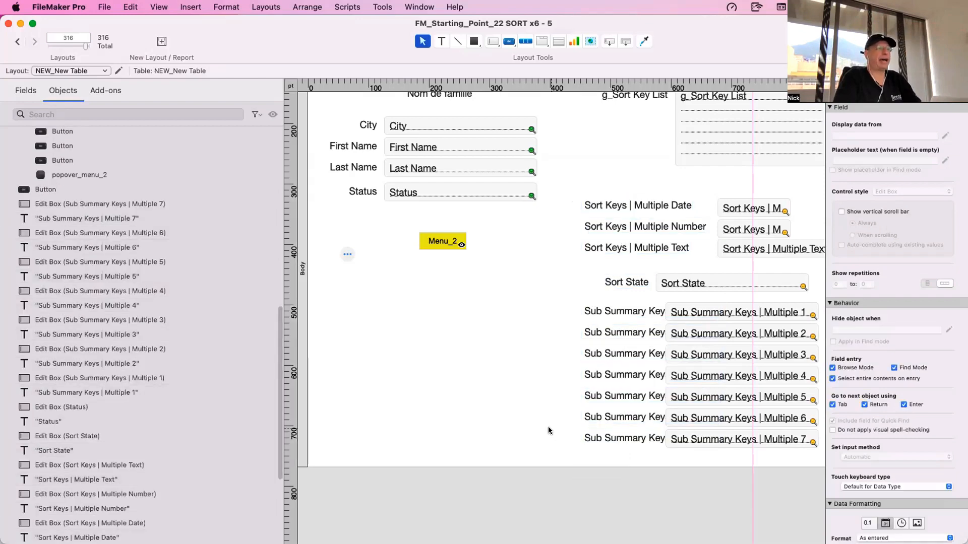
drag(574, 199, 636, 494)
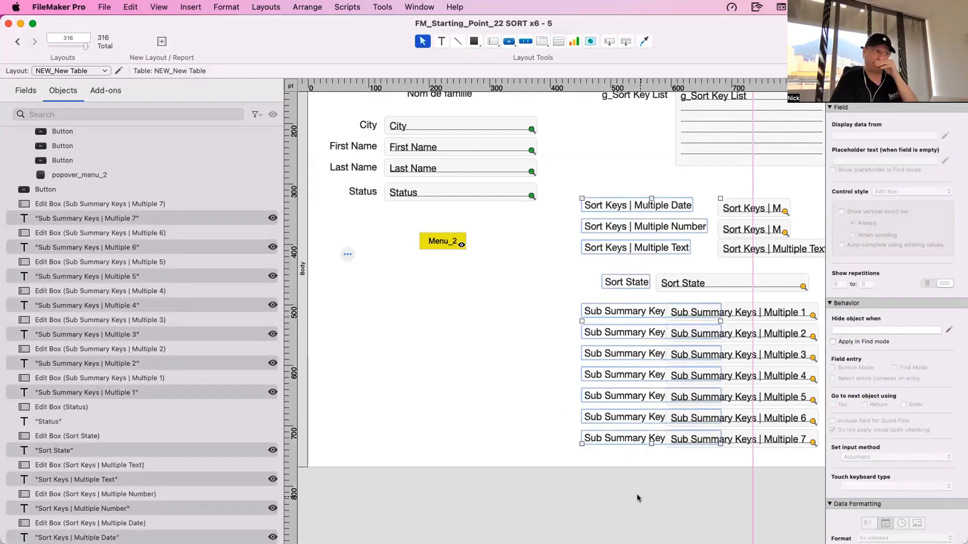
click(553, 250)
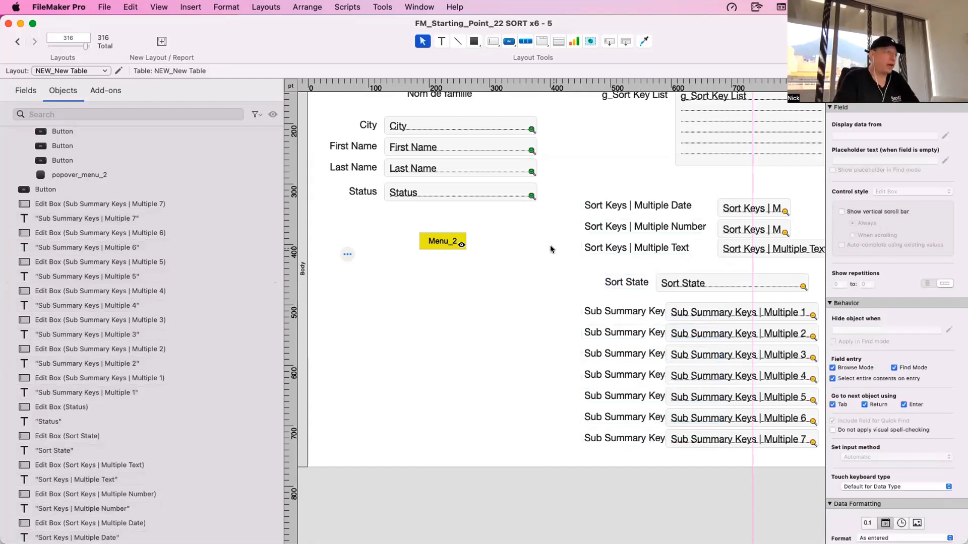
- Highlight the seven Sub Summary Keys edit boxes, Multiple 1 to 7, without their labels
click(780, 314)
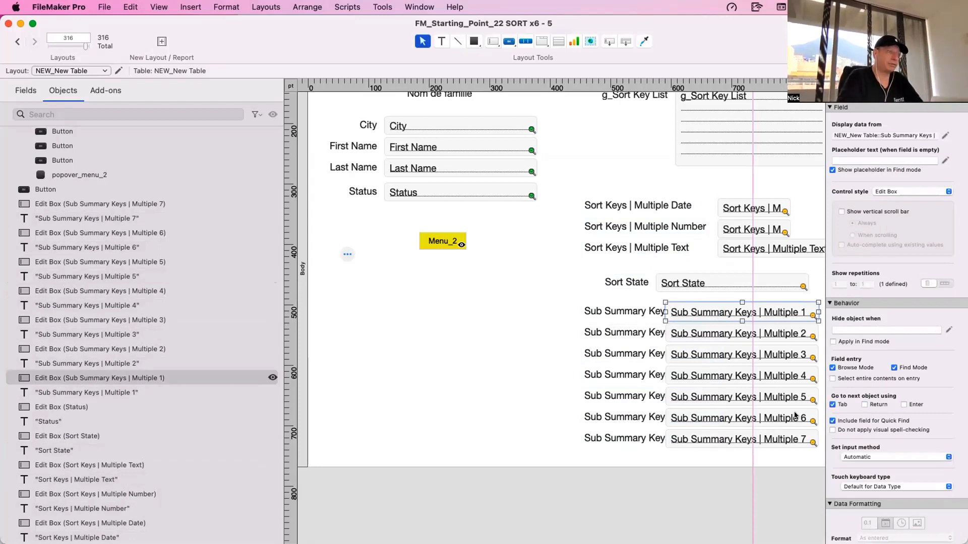
click(811, 455)
drag(811, 455, 805, 300)
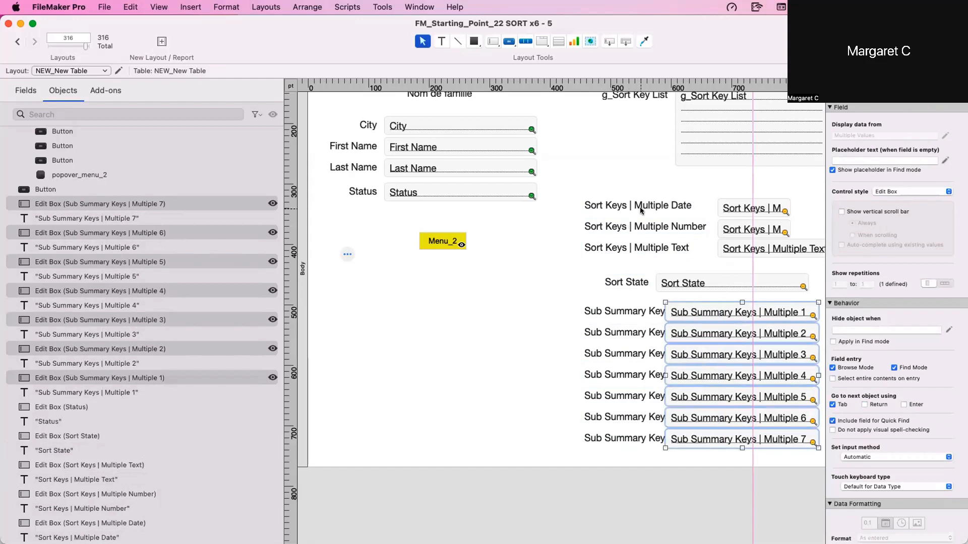
click(552, 307)
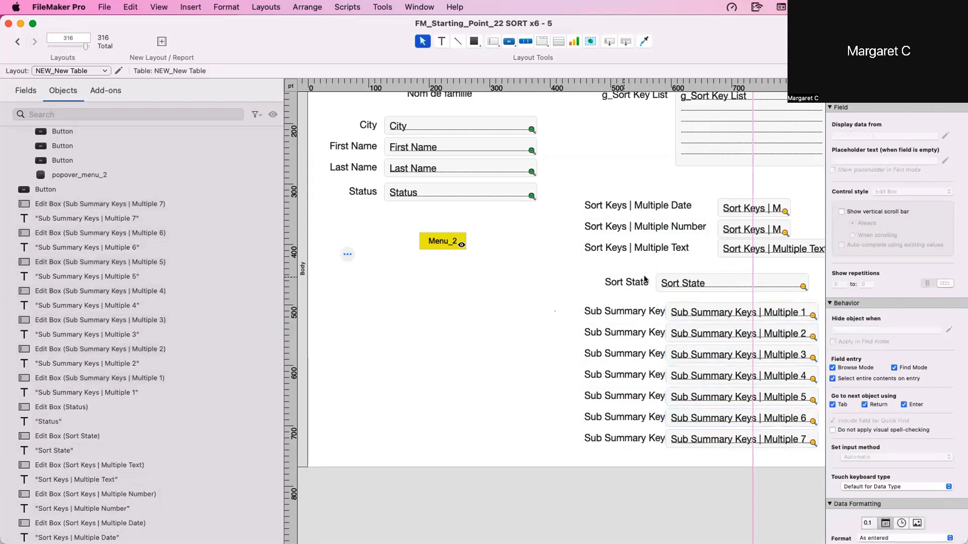
- Select the Sort State label together with its edit box
click(677, 276)
click(632, 283)
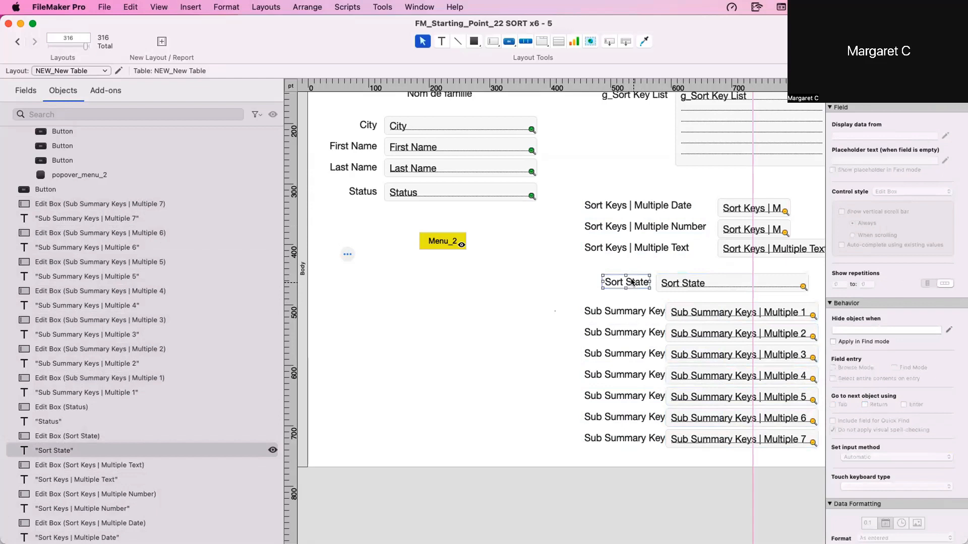
click(667, 284)
shift+click(639, 286)
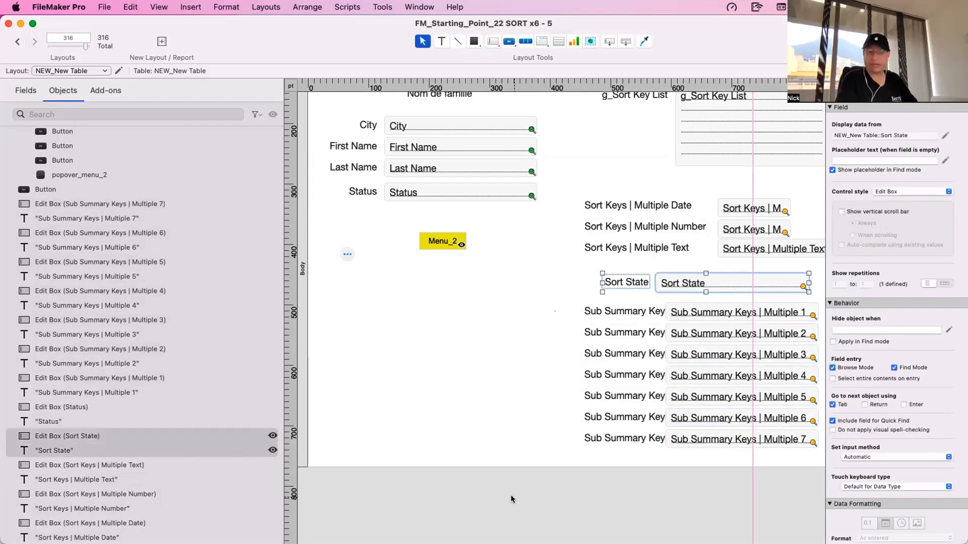